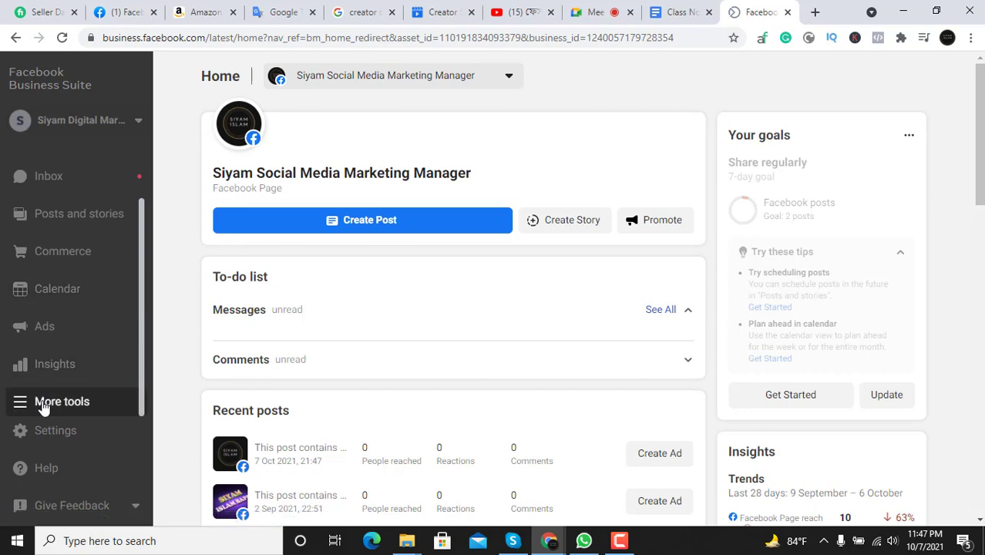
Open Ads Manager from the additional Business Suite tools
left_click(41, 402)
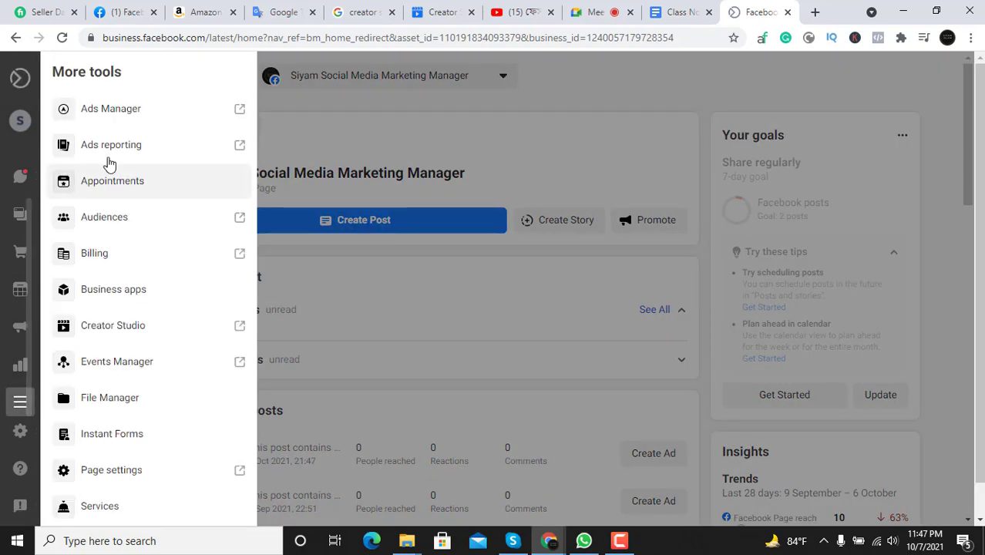
left_click(111, 114)
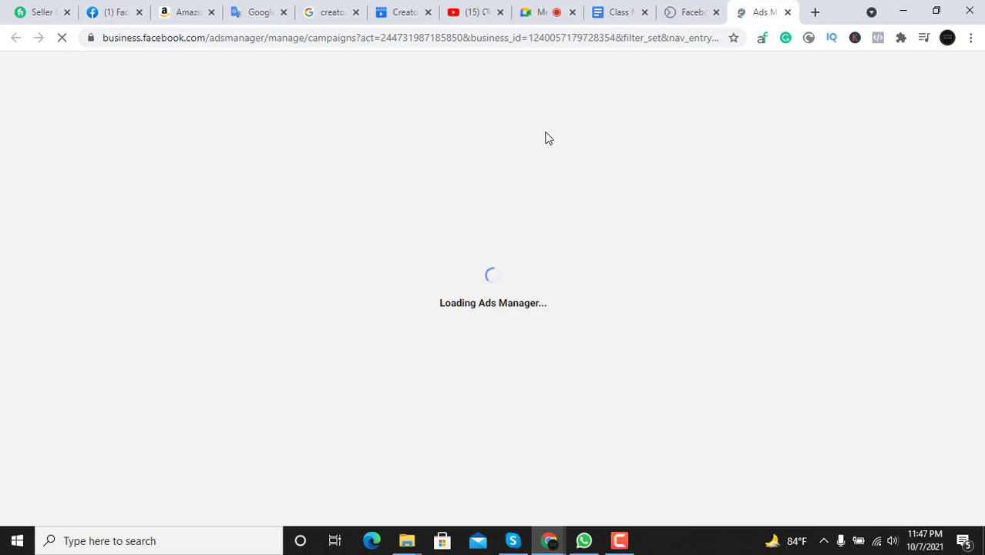
In the Class Note document, colour the first Part 02 item, "What is ads campaigns?", red
left_click(626, 9)
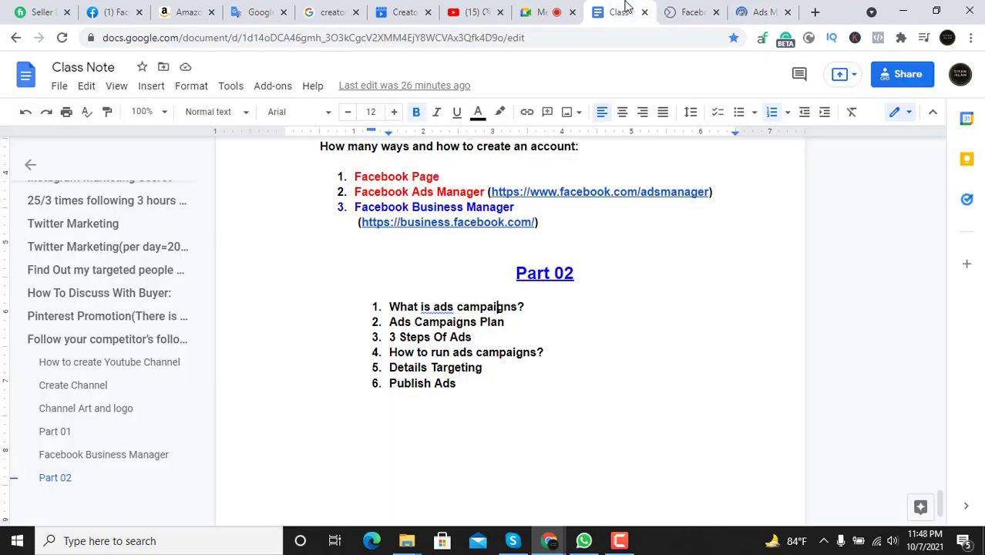
mouse_move(392, 306)
left_mouse_down()
mouse_move(527, 303)
mouse_move(391, 308)
left_mouse_up()
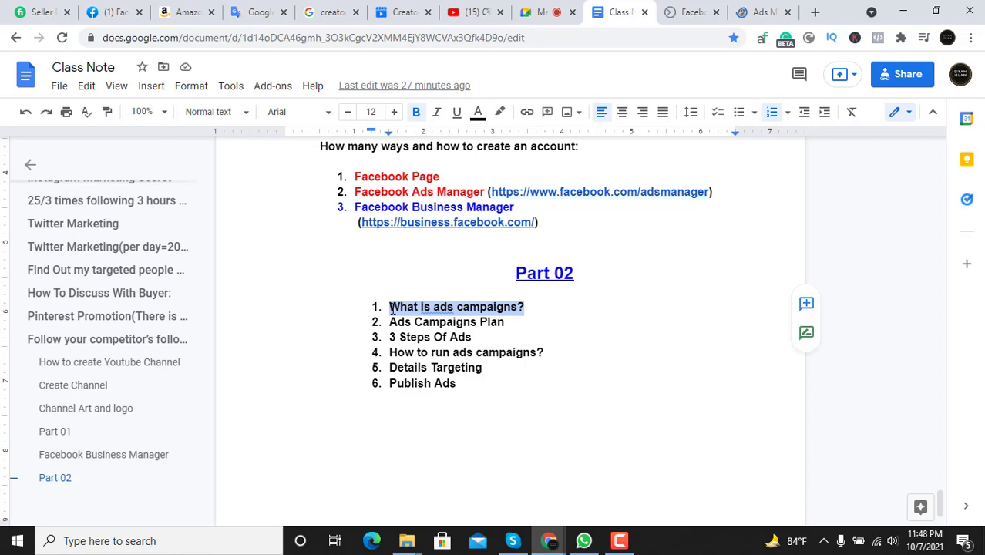
left_click(391, 307)
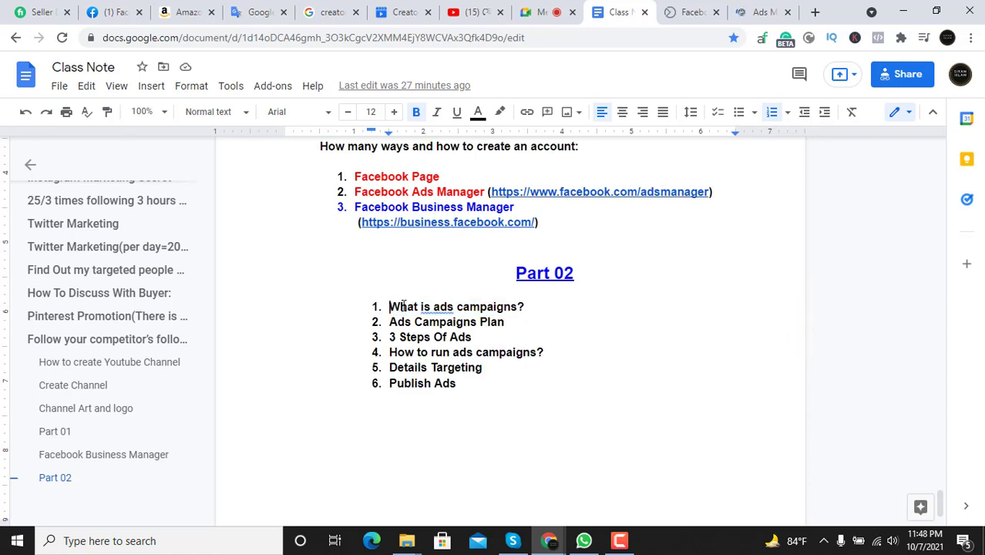
left_click_drag(403, 307, 527, 307)
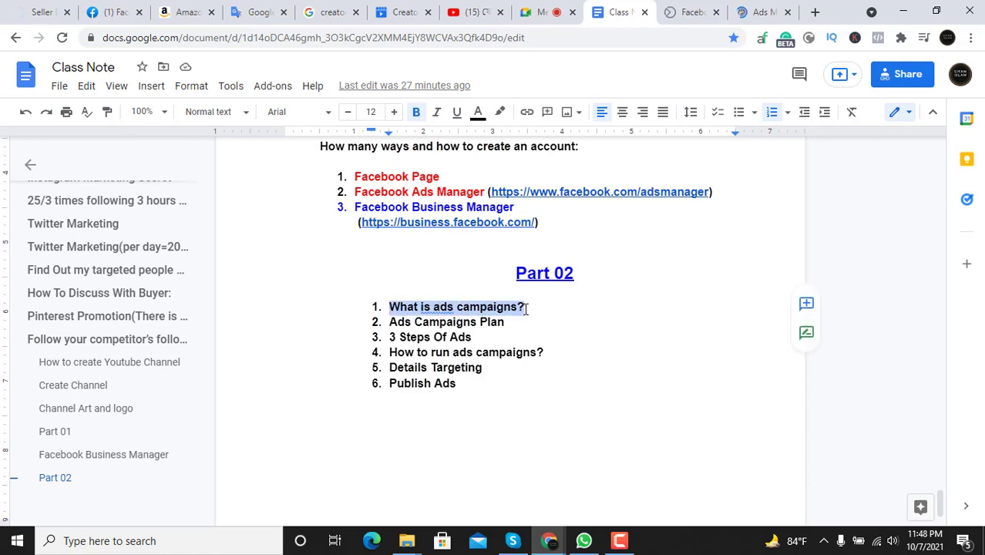
left_click(526, 307)
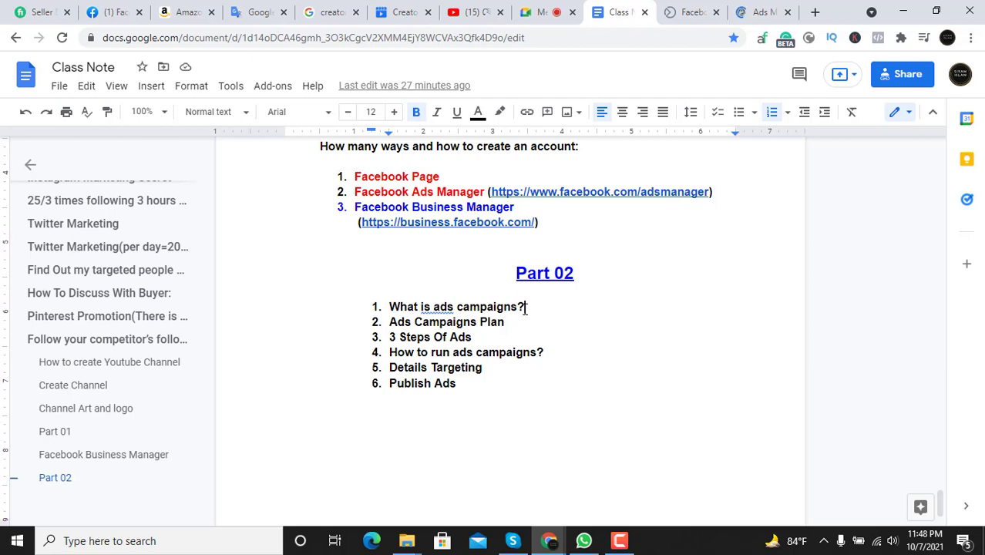
left_click_drag(521, 307, 391, 306)
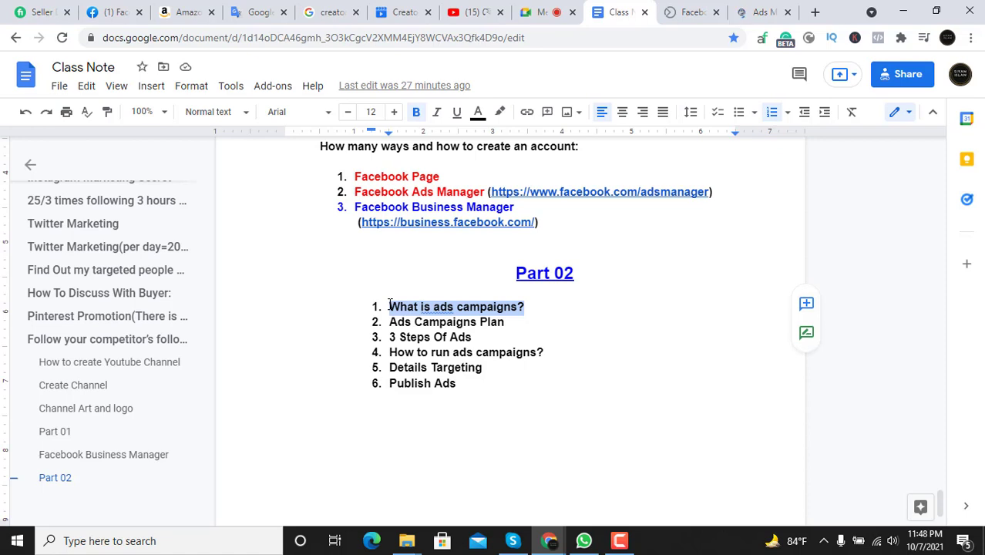
left_click(478, 112)
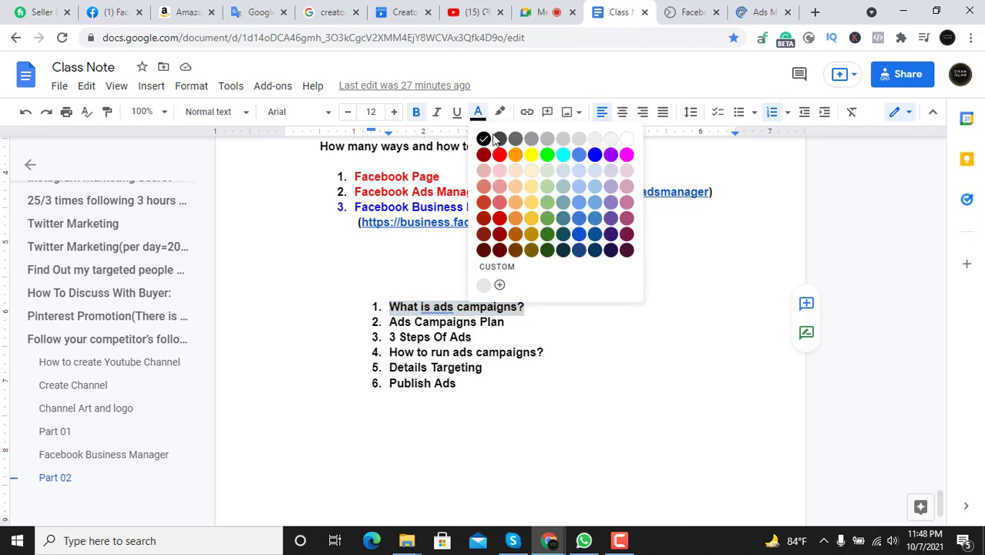
left_click(500, 157)
left_click(464, 323)
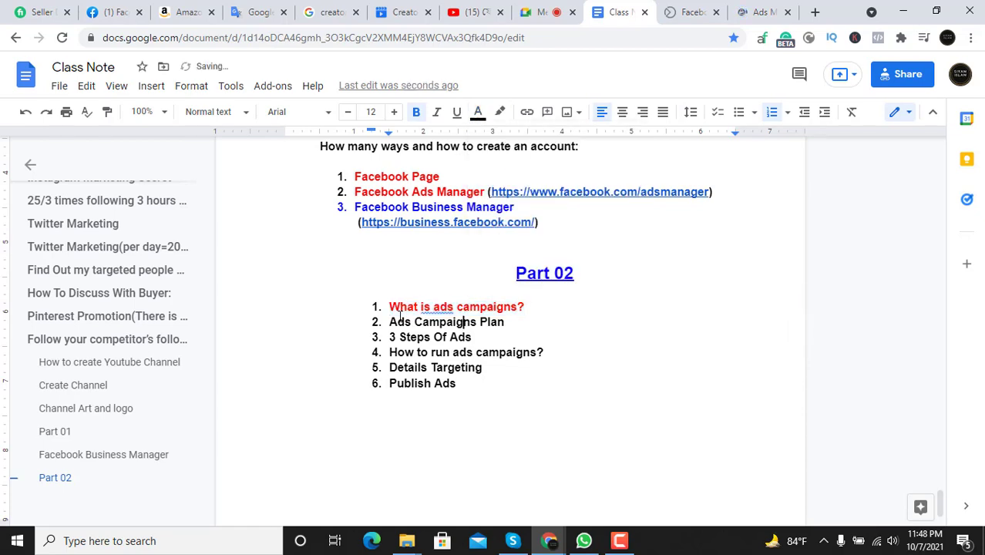
left_click_drag(390, 322, 503, 321)
left_click(502, 322)
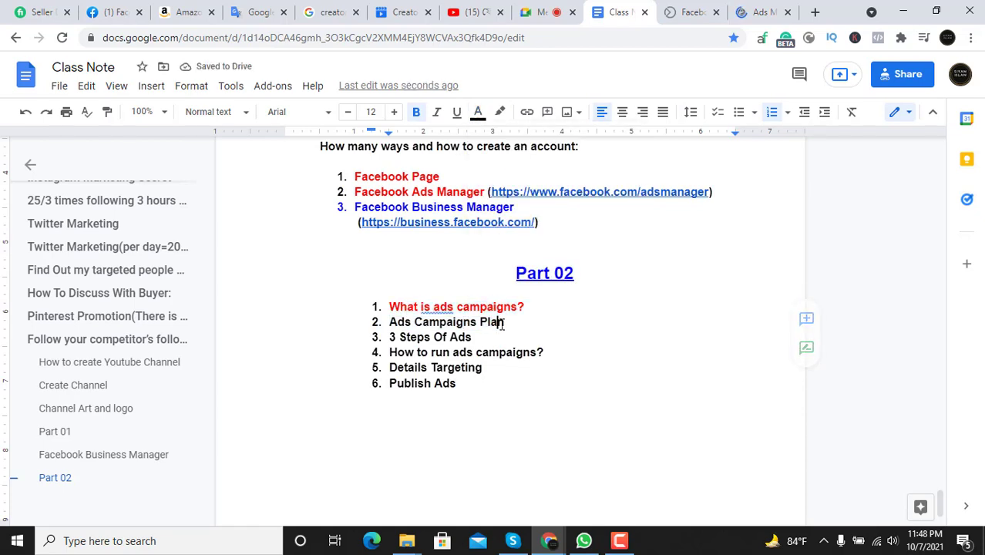
Switch back to Ads Manager, open the new campaign dialog and close it again
left_click(751, 9)
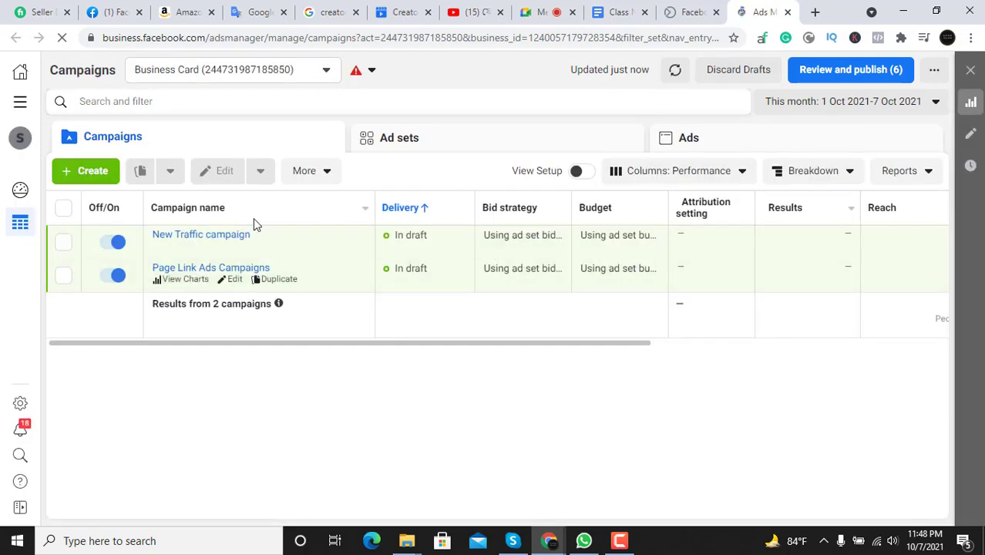
left_click(91, 172)
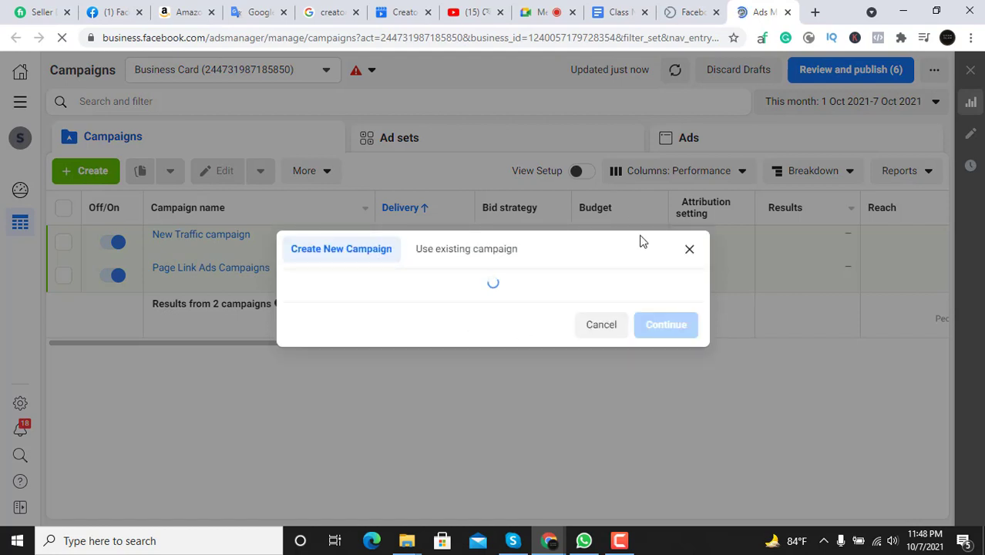
left_click(689, 152)
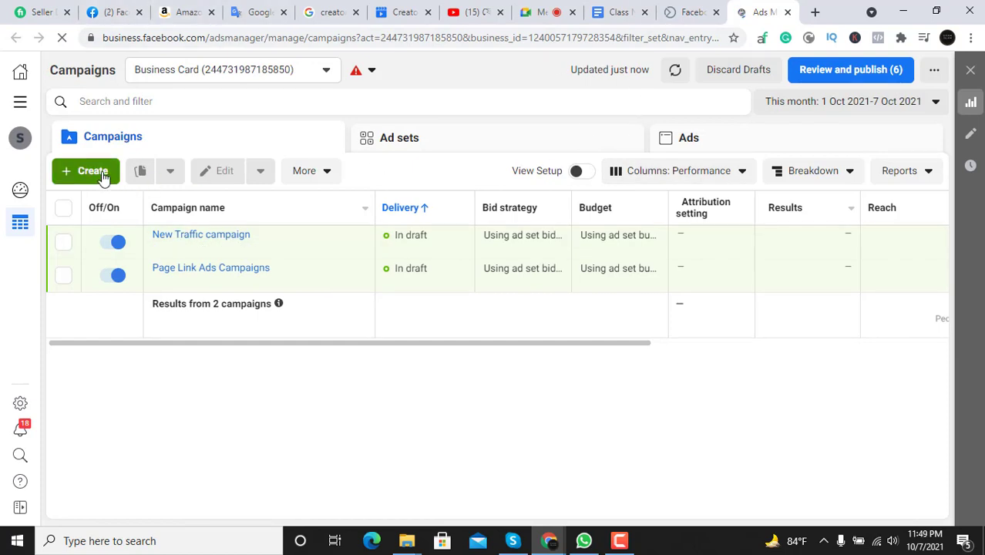
Open Business settings from the Ads Manager tools in a new tab and switch to it
left_click(20, 108)
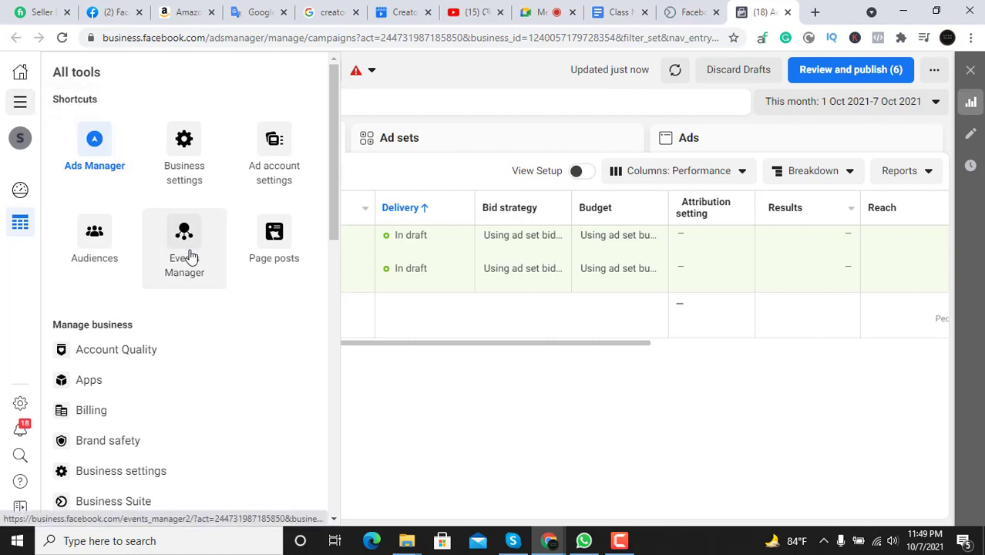
right_click(182, 169)
left_click(231, 172)
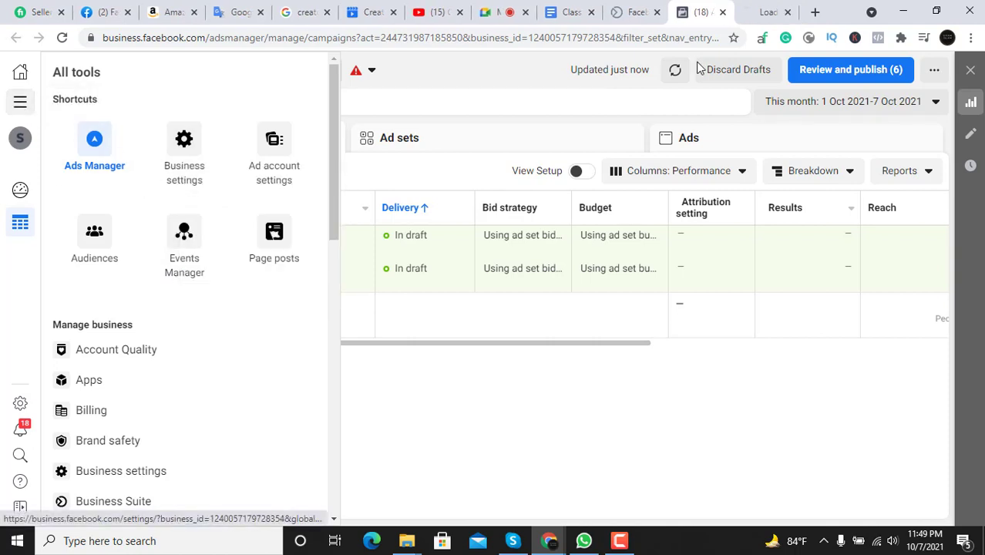
left_click(755, 11)
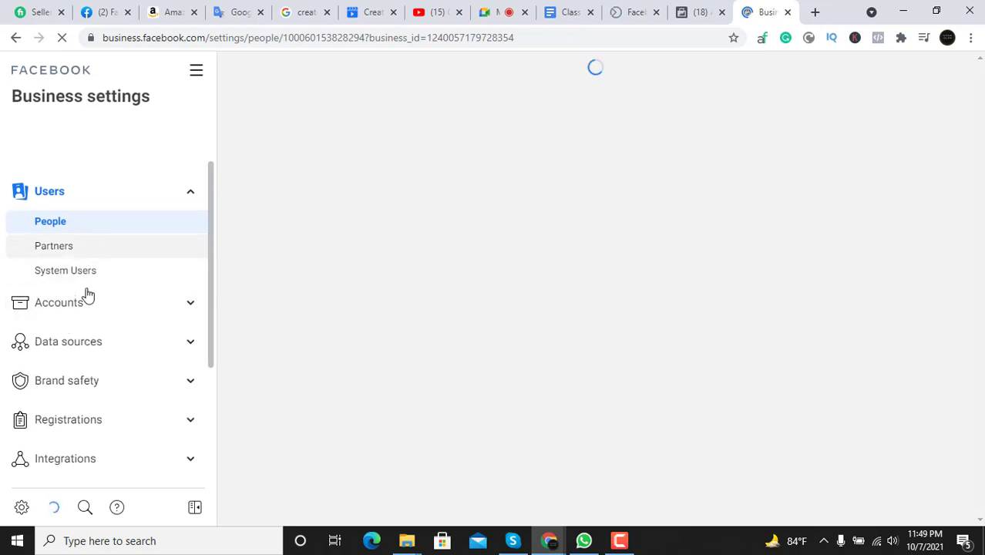
View the business's Pages under Accounts and show who has access to the social media marketing page
left_click(87, 303)
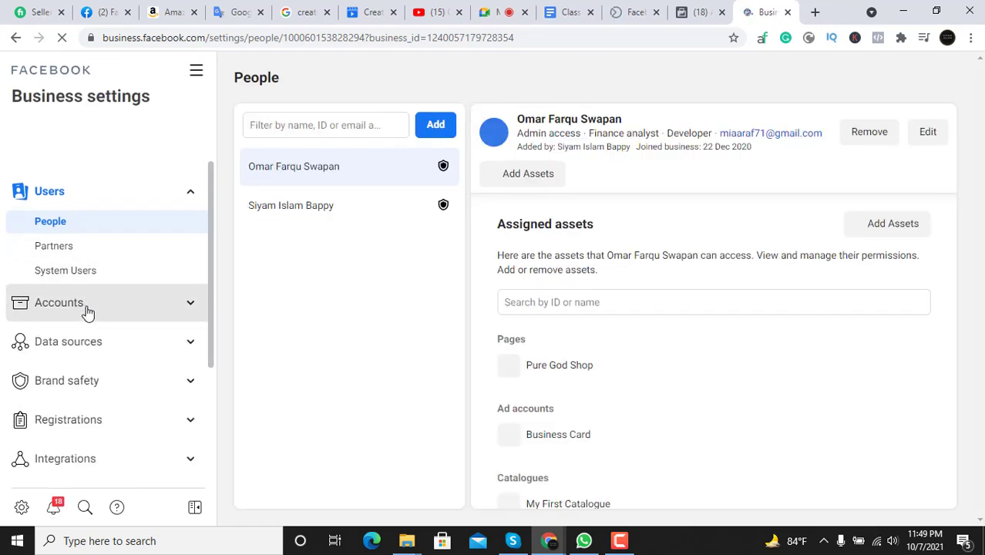
left_click(86, 308)
left_click(82, 334)
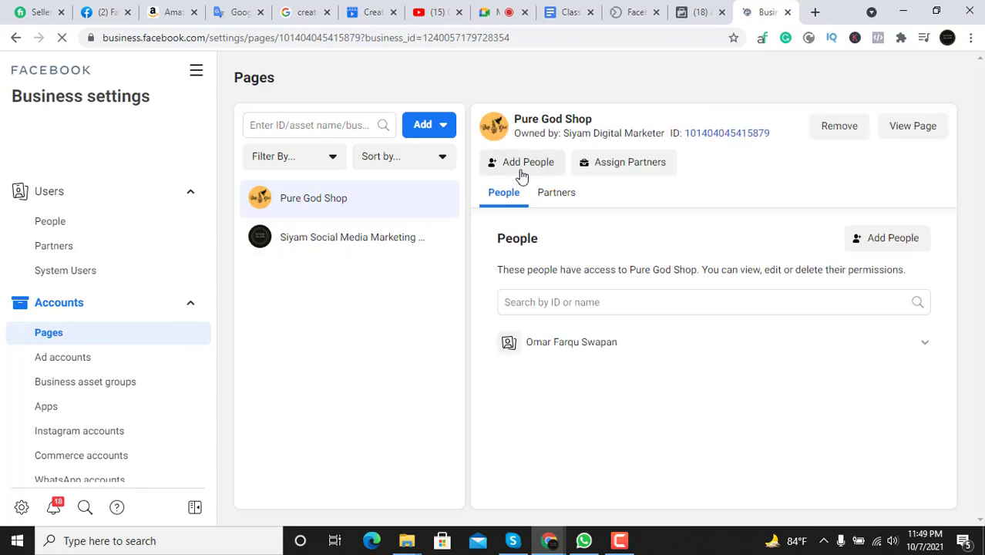
left_click(350, 243)
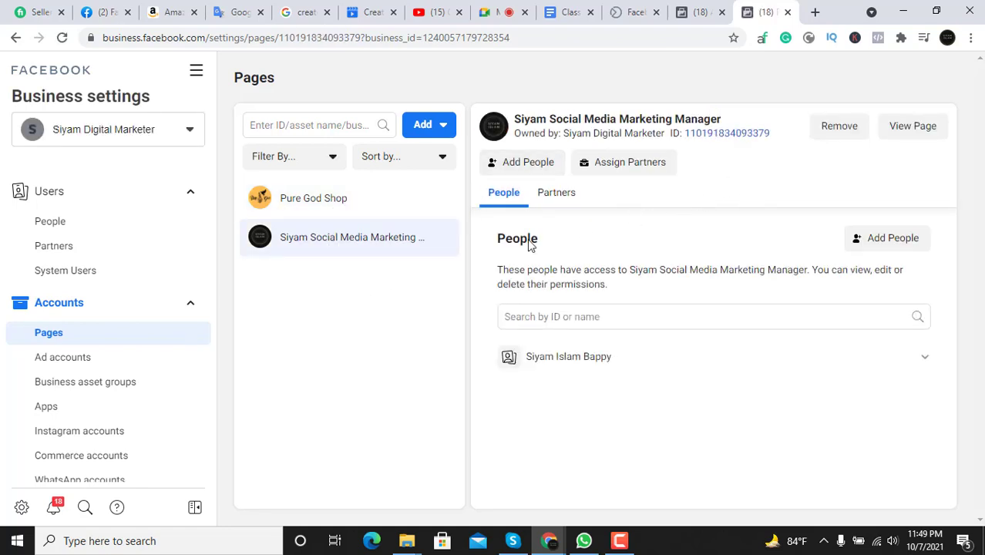
View the payment methods of the Business Card ad account and look over its payment settings
left_click(106, 365)
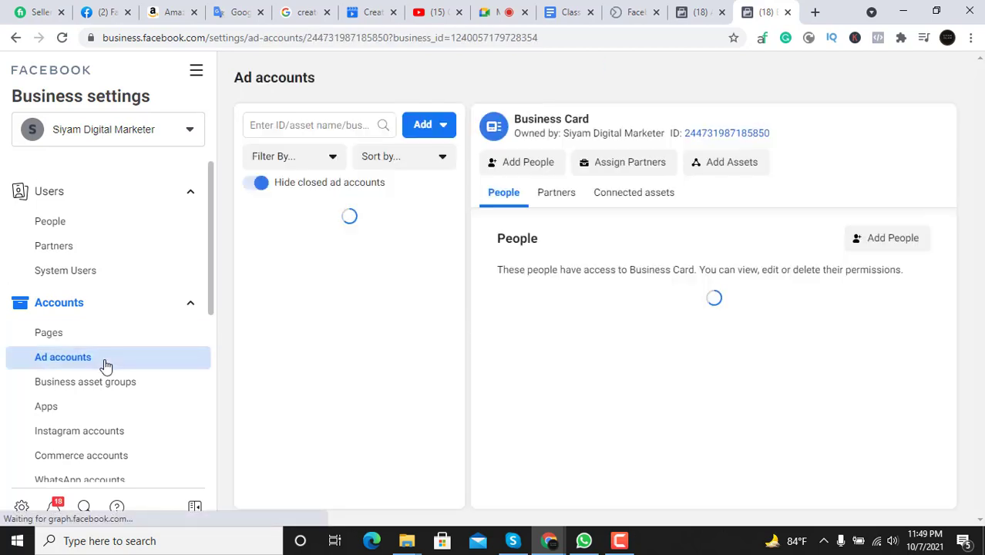
scroll(104, 366, "down", 1)
scroll(106, 359, "up", 1)
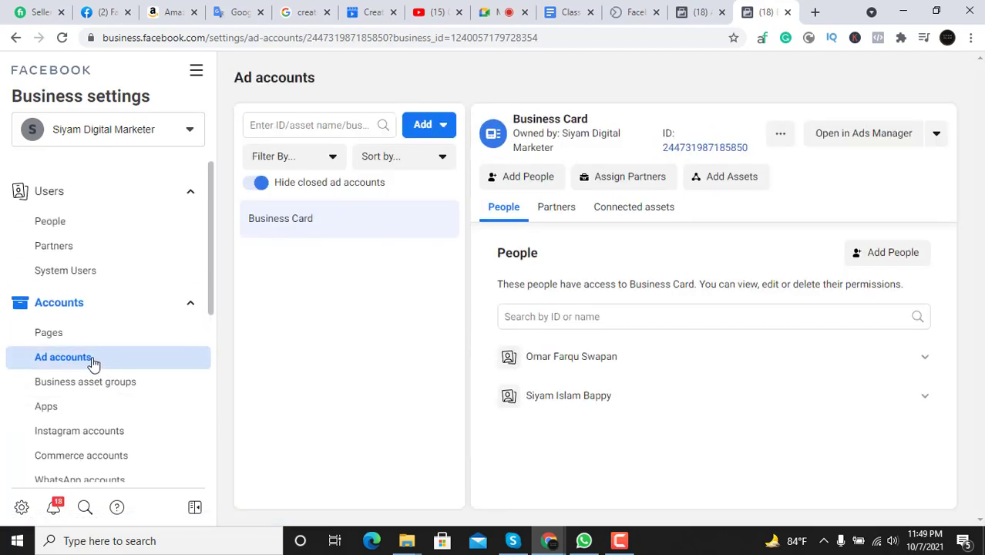
left_click(937, 136)
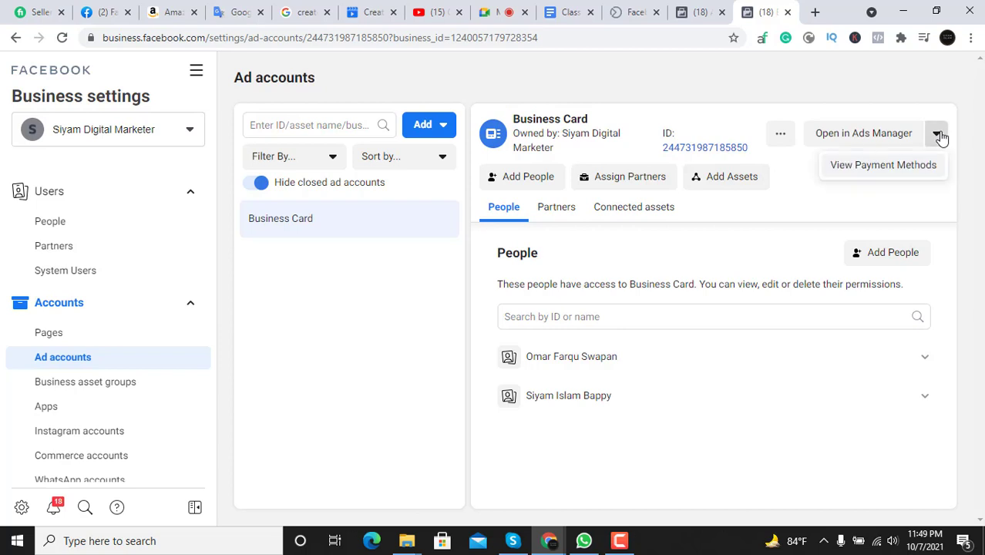
left_click(863, 167)
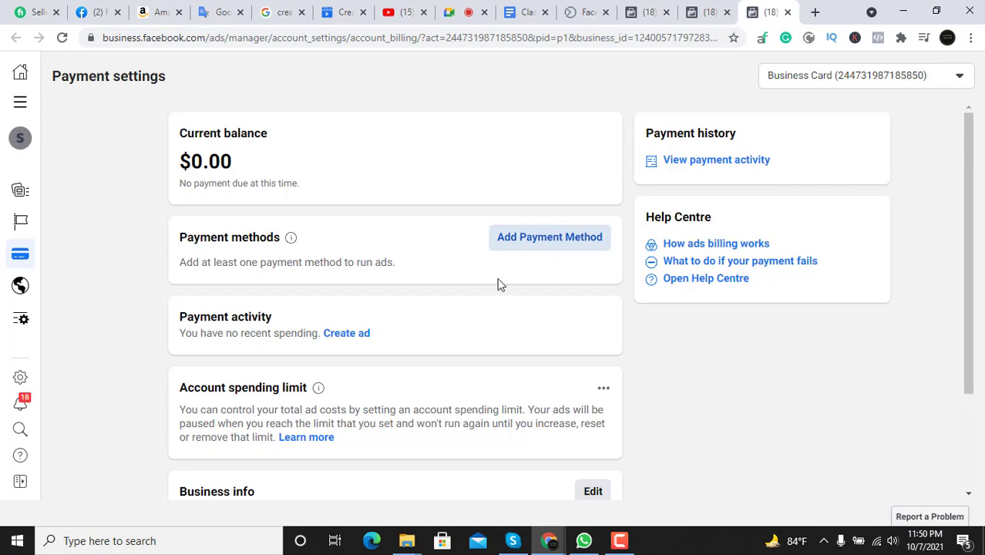
scroll(515, 297, "down", 1)
scroll(515, 297, "up", 1)
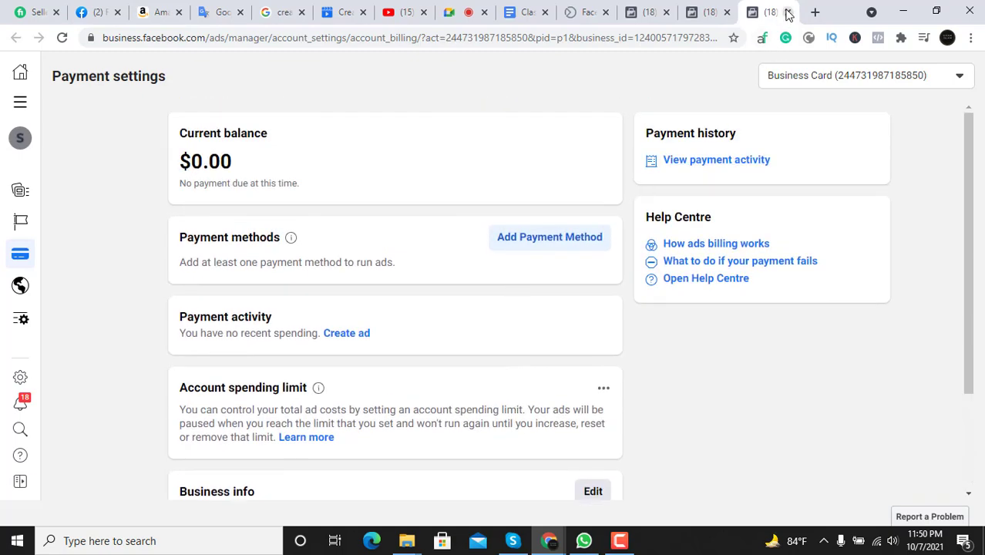
Close the payment settings and Business settings tabs and return to the campaigns list in Ads Manager
left_click(787, 11)
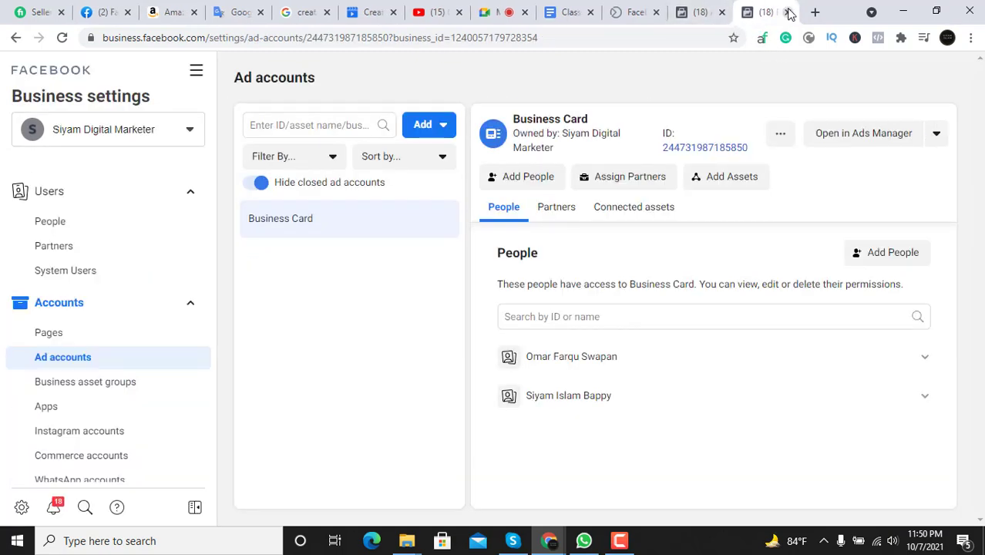
left_click(786, 11)
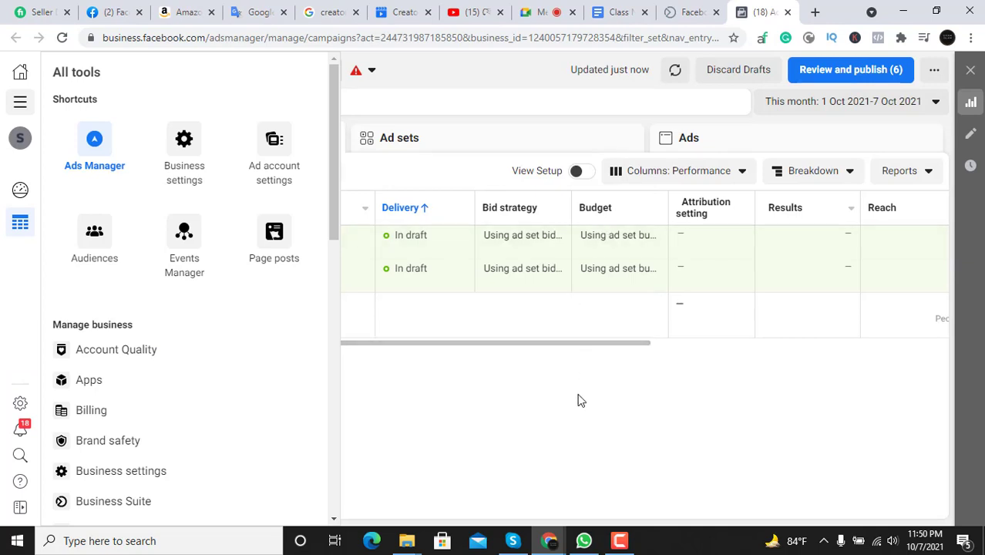
left_click(578, 398)
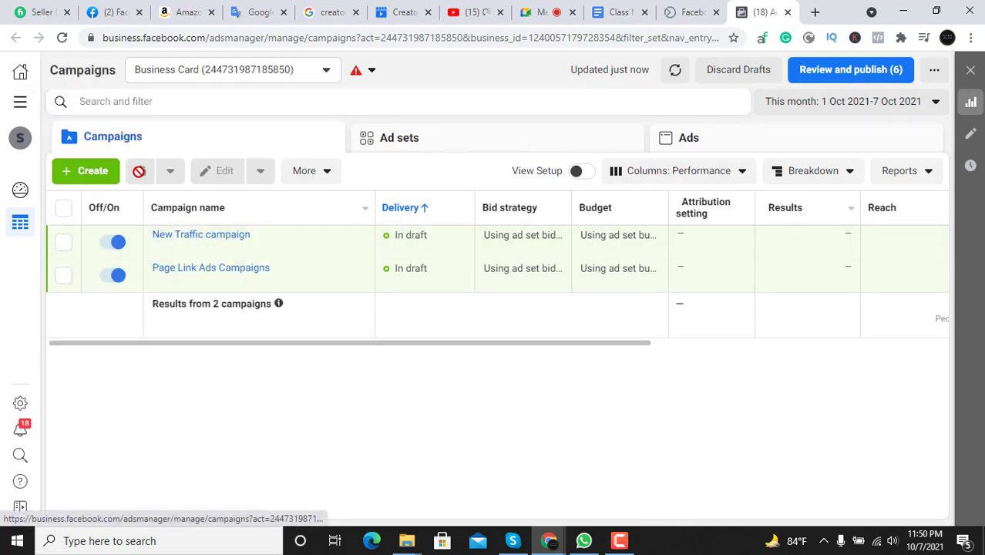
Start creating a new campaign and examine the Awareness, Consideration and Conversion groups of campaign objectives
left_click(96, 175)
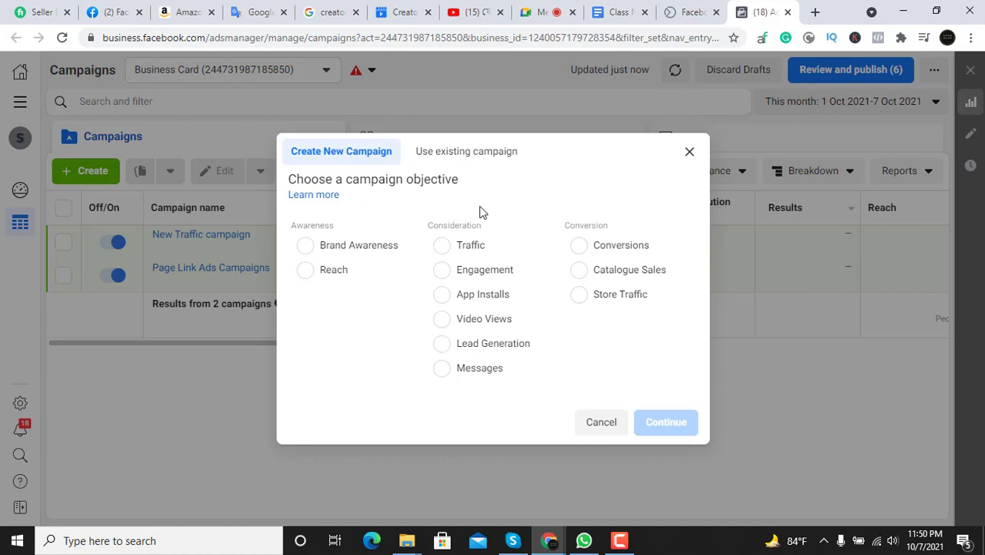
double_click(313, 227)
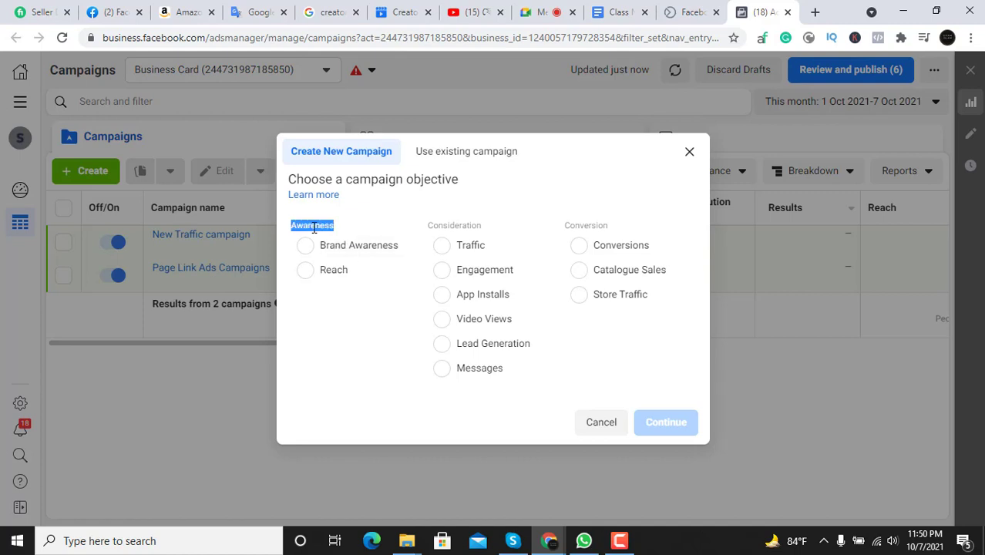
left_click(314, 227)
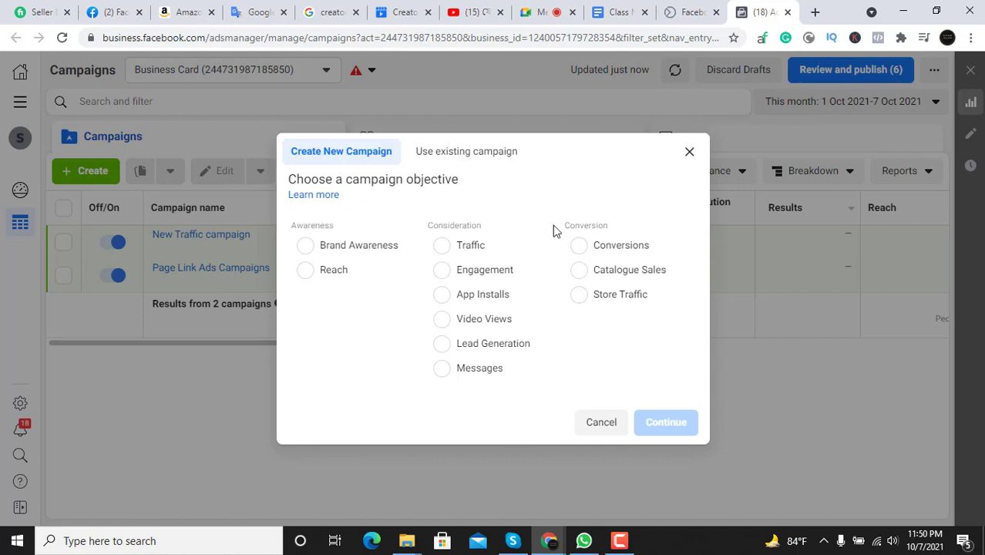
double_click(603, 223)
left_click(453, 223)
double_click(584, 224)
left_click(527, 209)
double_click(587, 225)
left_click(587, 225)
left_click_drag(296, 225, 339, 223)
left_click_drag(438, 225, 477, 222)
left_click_drag(574, 225, 595, 227)
left_click_drag(569, 225, 609, 226)
left_click(594, 225)
left_click_drag(566, 225, 609, 224)
left_click(602, 211)
left_click_drag(428, 225, 484, 229)
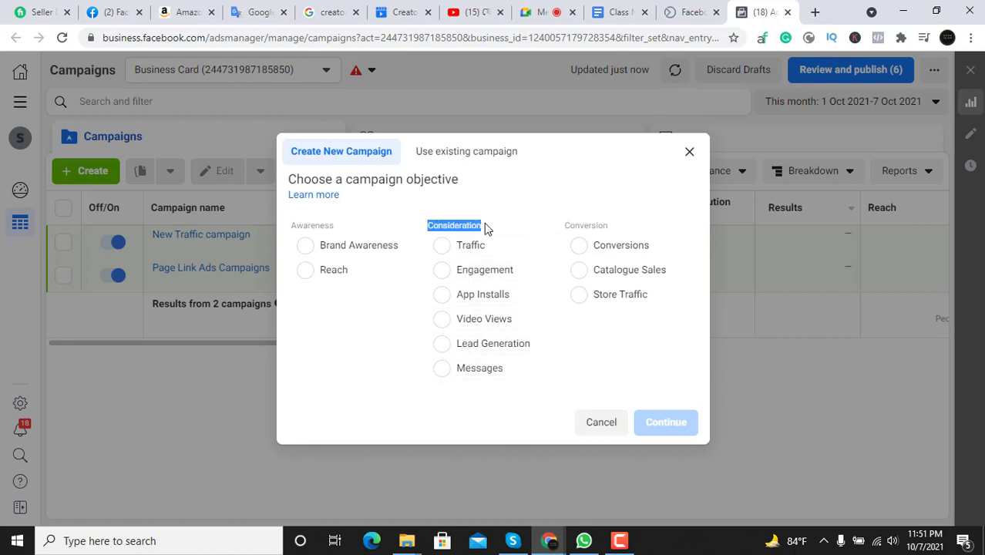
left_click(484, 224)
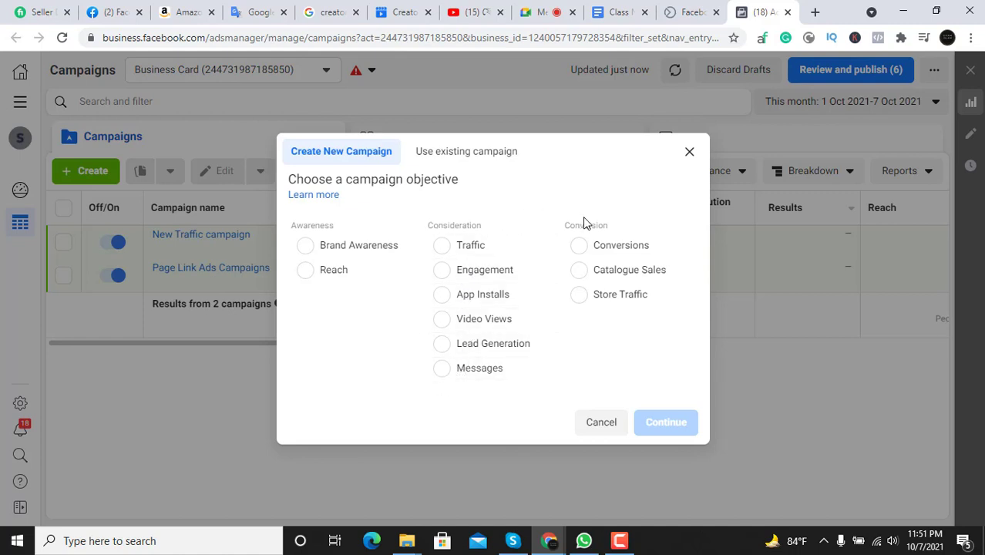
left_click_drag(566, 225, 611, 228)
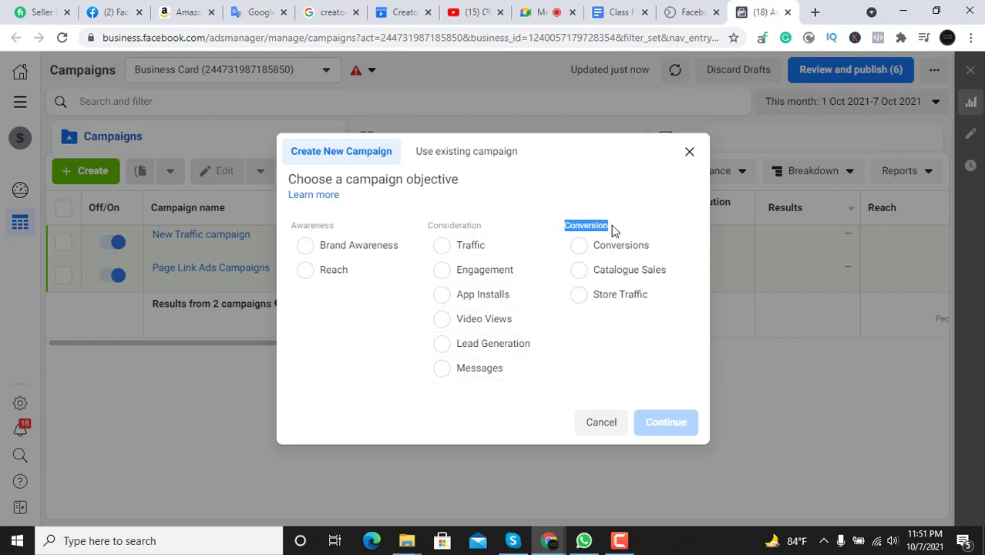
left_click(570, 218)
left_click_drag(296, 224, 315, 225)
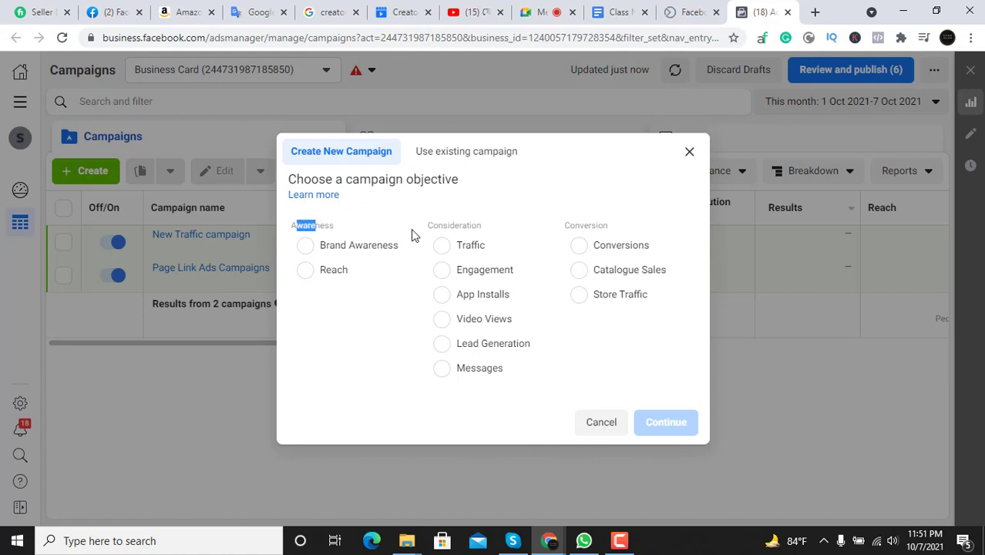
Examine the Consideration and Conversion headings and the objectives listed under them in the campaign objective dialog
left_click(462, 226)
left_click_drag(569, 225, 622, 231)
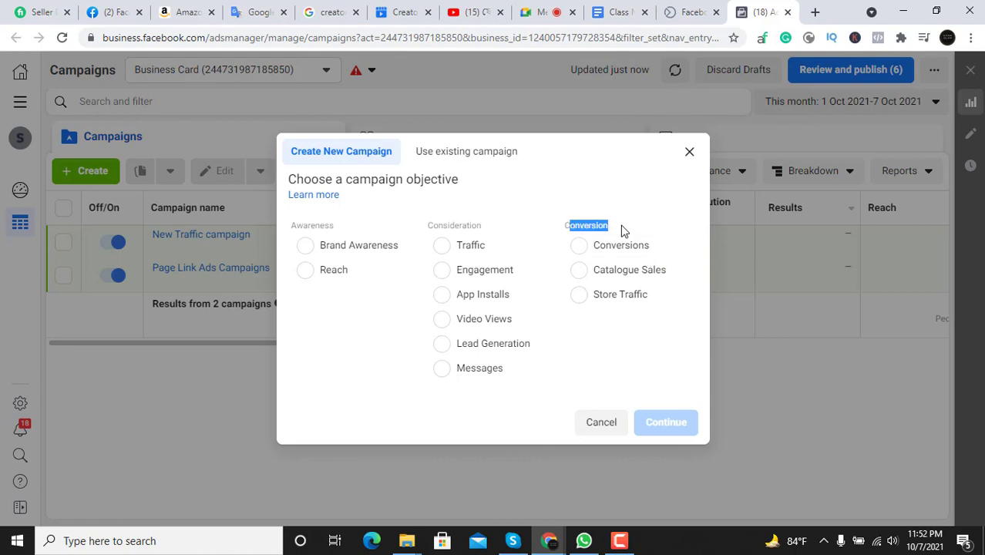
left_click(616, 222)
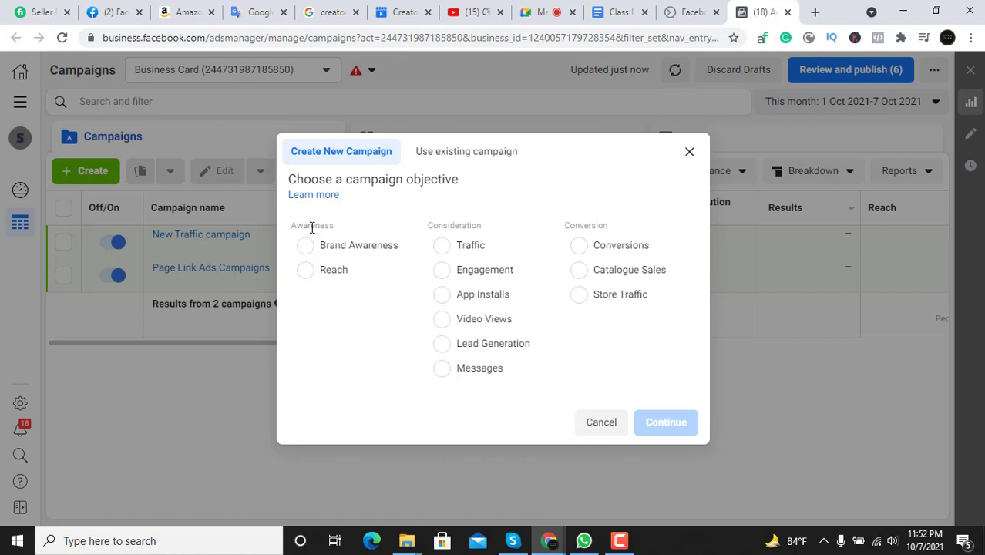
double_click(458, 224)
left_click(458, 224)
double_click(457, 225)
left_click(457, 224)
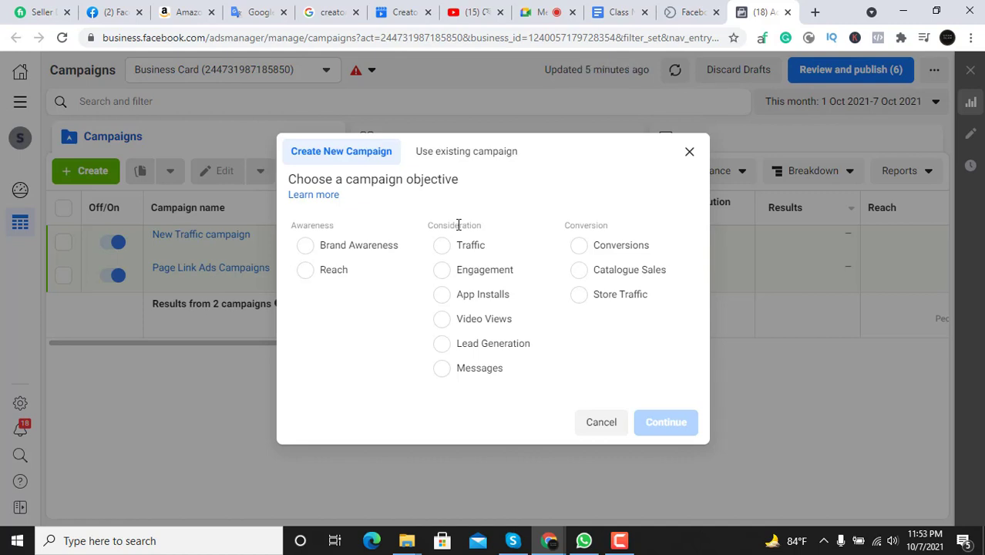
double_click(457, 225)
left_click(459, 222)
double_click(448, 228)
double_click(449, 228)
left_click(449, 228)
double_click(584, 229)
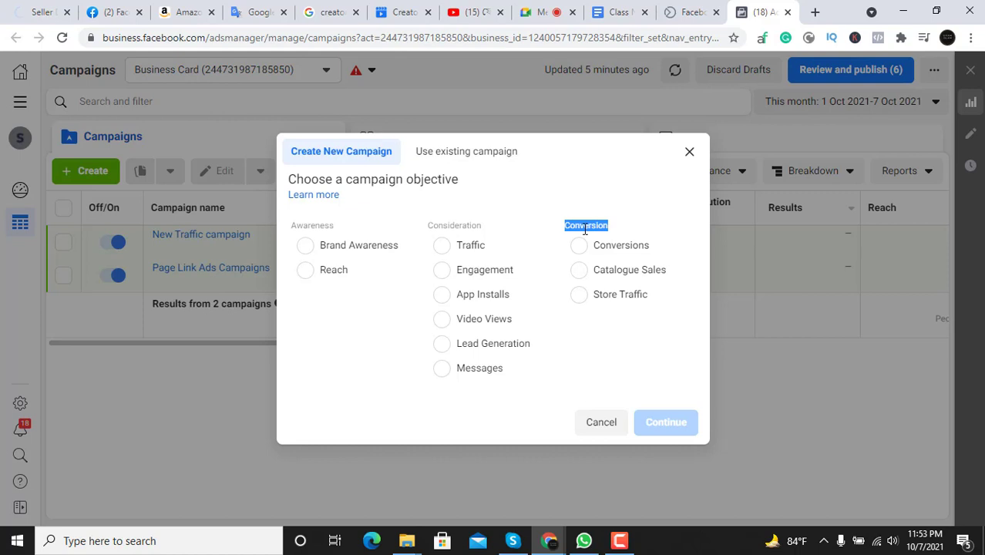
left_click(585, 228)
Open Google Translate in a new tab and translate "Brand Awarness" into Bengali with the source language detected automatically
left_click(815, 11)
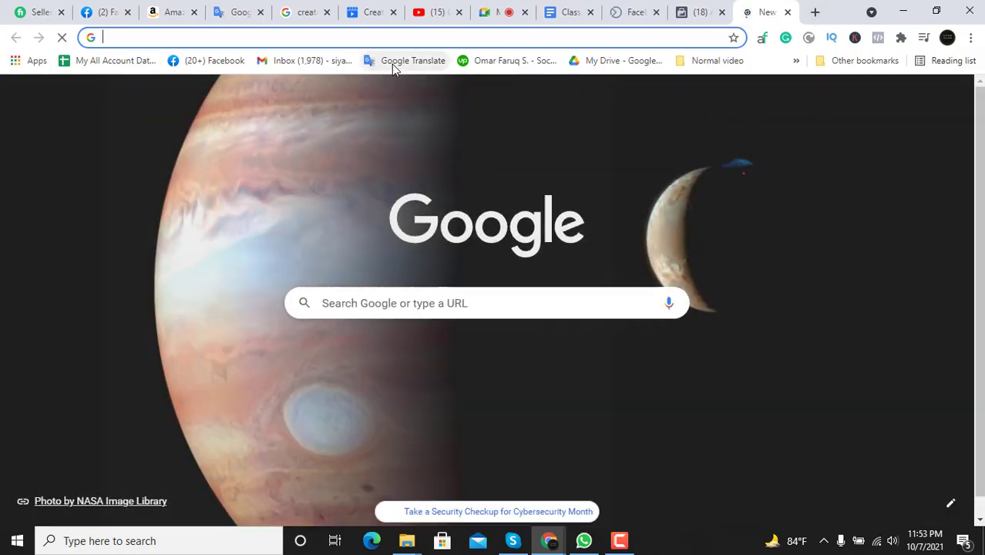
left_click(393, 61)
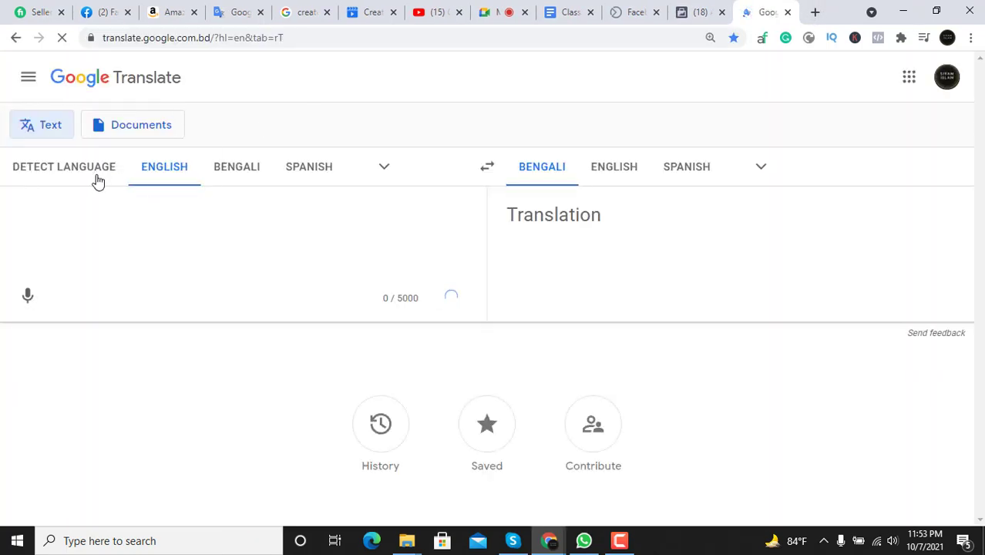
left_click(95, 179)
left_click(107, 239)
type("B")
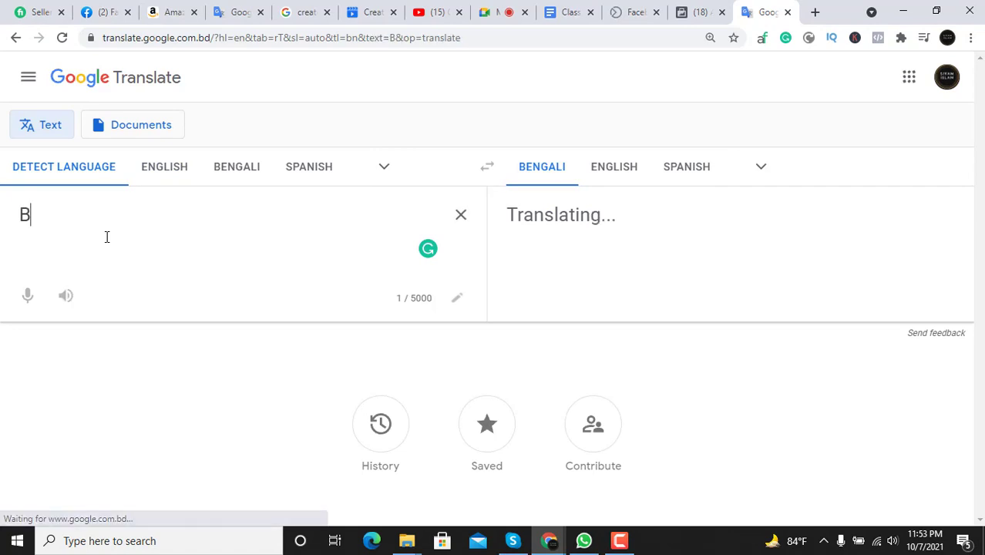
type("rand Aw")
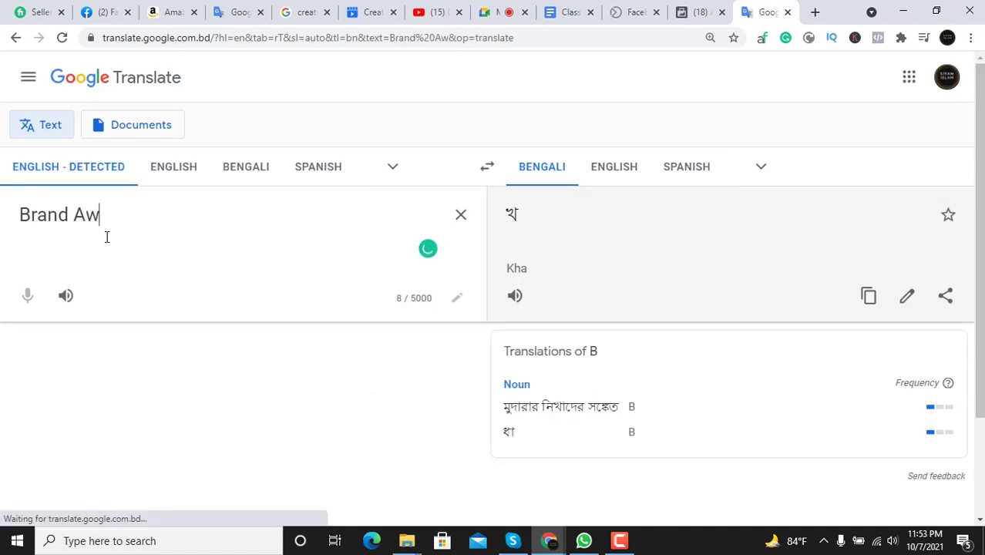
type("arness")
key("Return")
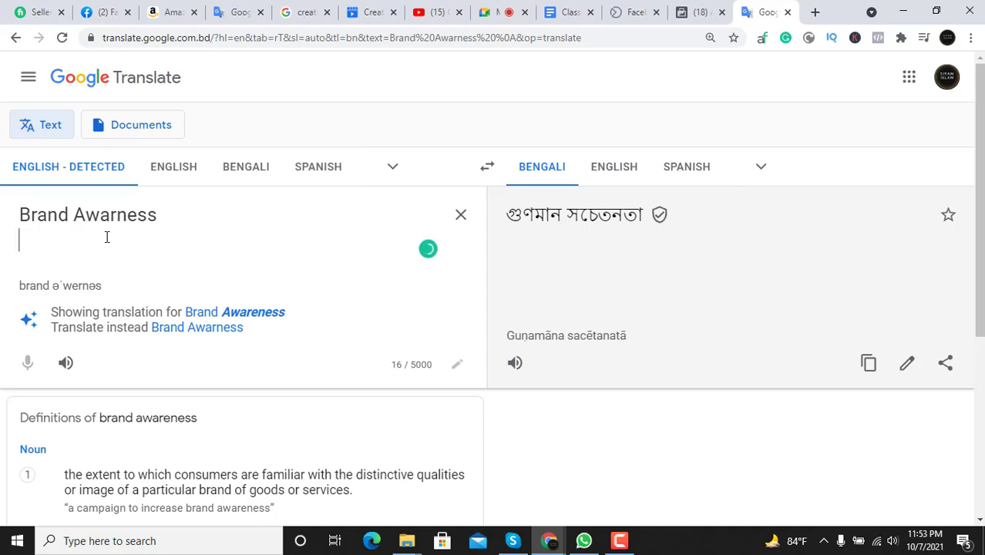
Correct "Awarness" to "Awareness" in the translation text and add the Consideration heading copied from Ads Manager on a new line
left_click(697, 11)
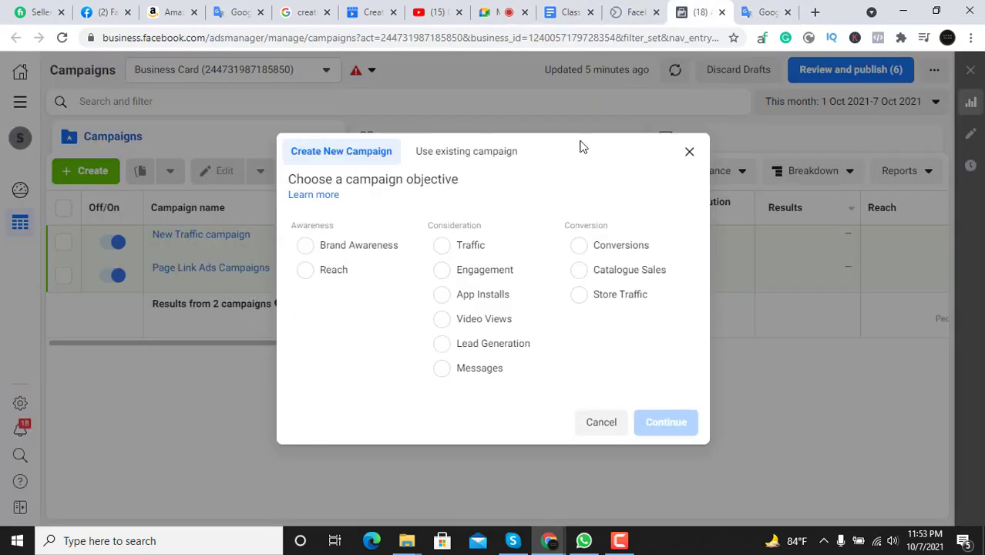
double_click(448, 225)
right_click(453, 226)
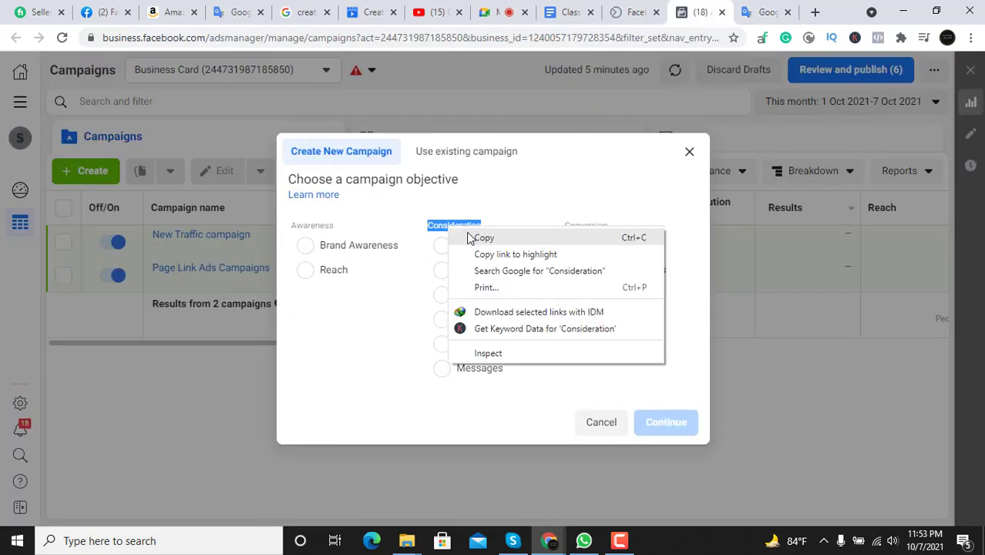
left_click(470, 237)
left_click(490, 200)
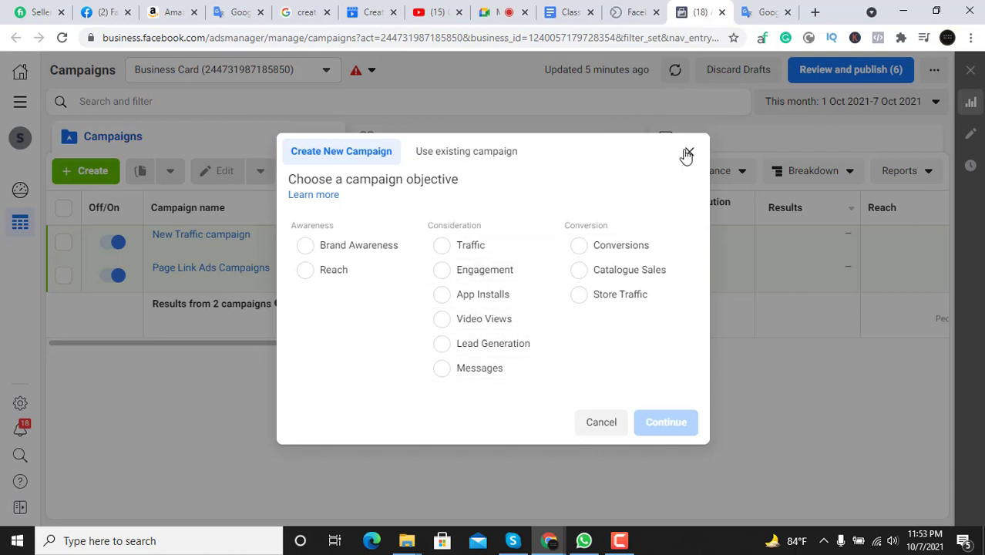
left_click(766, 12)
mouse_move(123, 220)
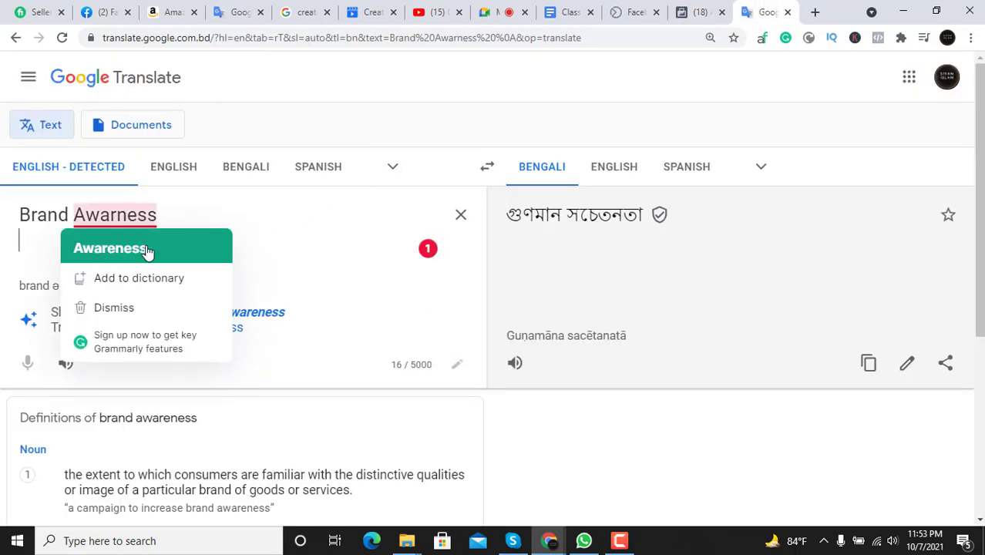
left_click(146, 247)
key("Return")
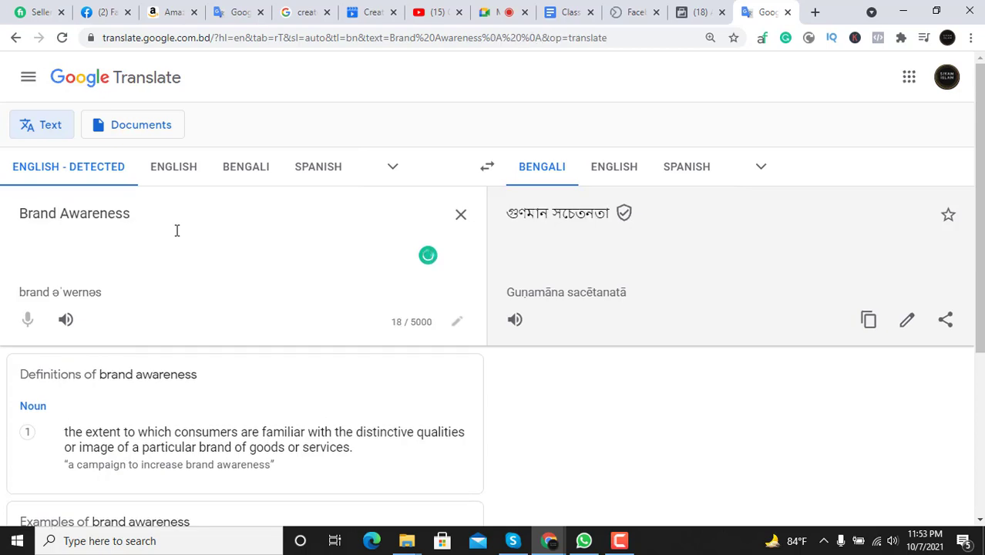
key("ctrl+v")
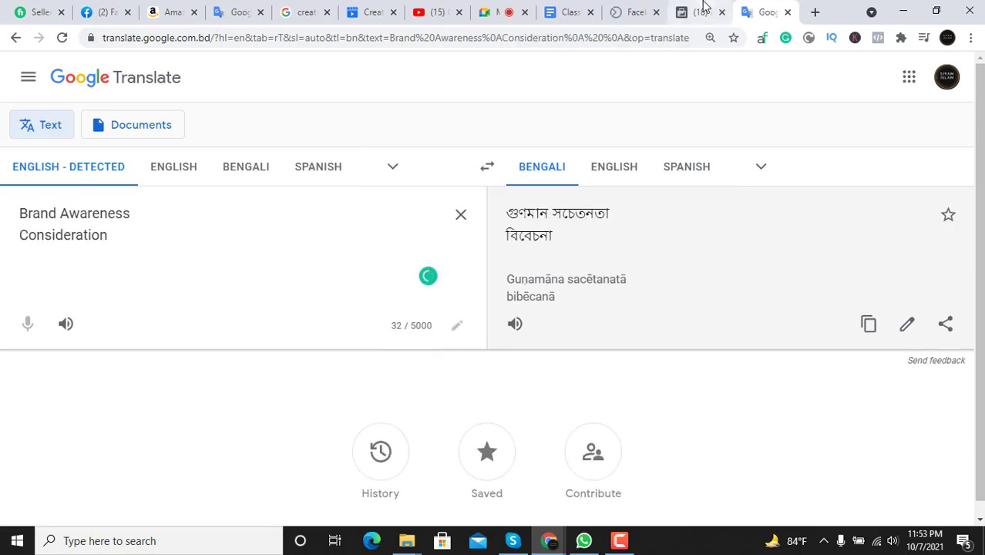
Copy the Conversion heading from the Ads Manager objective dialog and add it below Consideration in Google Translate
left_click(699, 12)
double_click(591, 225)
right_click(592, 226)
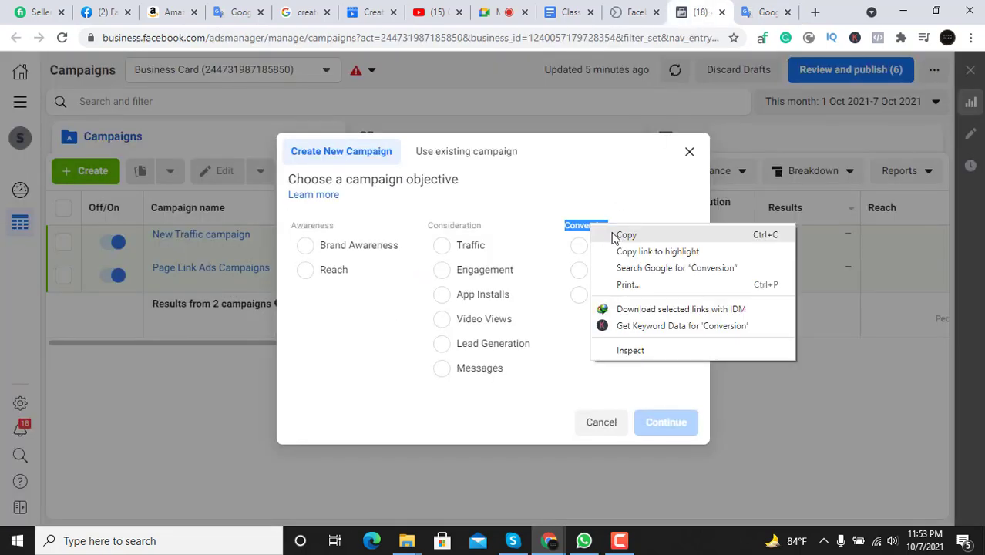
left_click(612, 233)
left_click(767, 12)
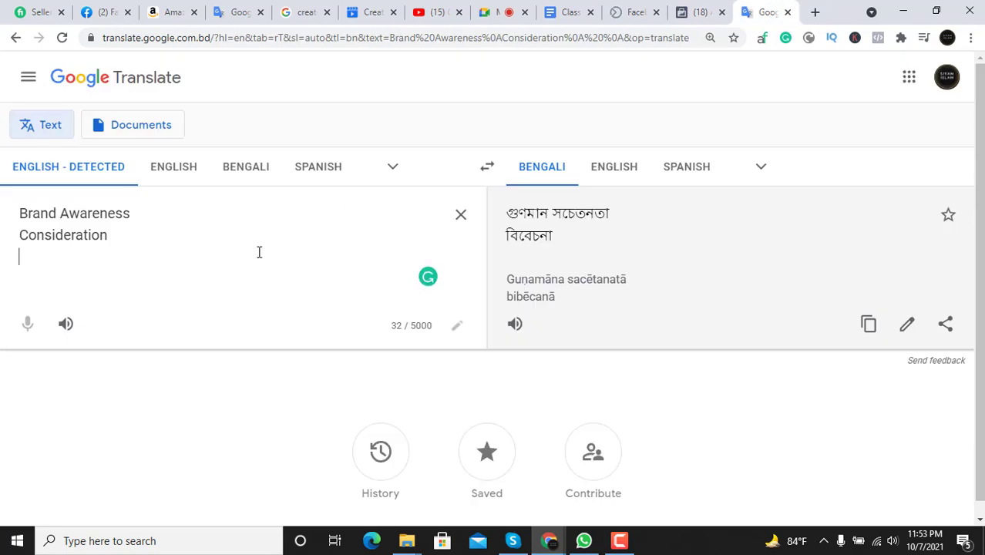
key("ctrl+v")
key("Return")
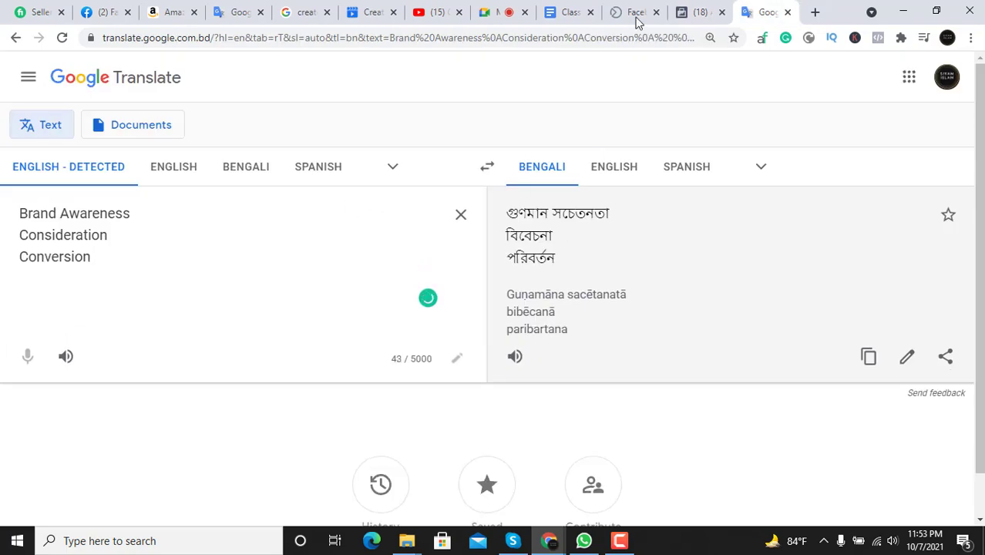
Return to the campaign objective dialog in Ads Manager and examine the Consideration objectives, from Traffic to Messages
left_click(696, 7)
left_click(345, 295)
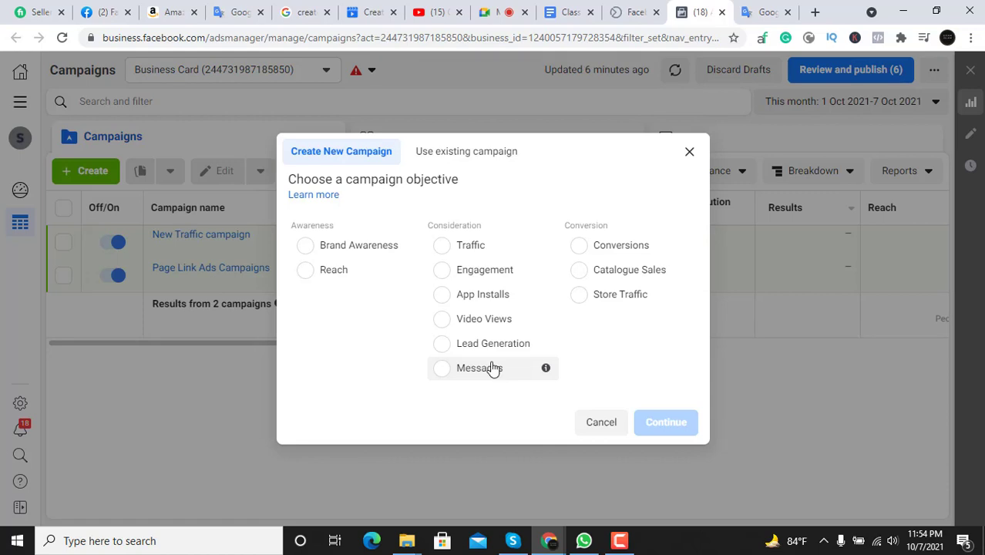
double_click(453, 228)
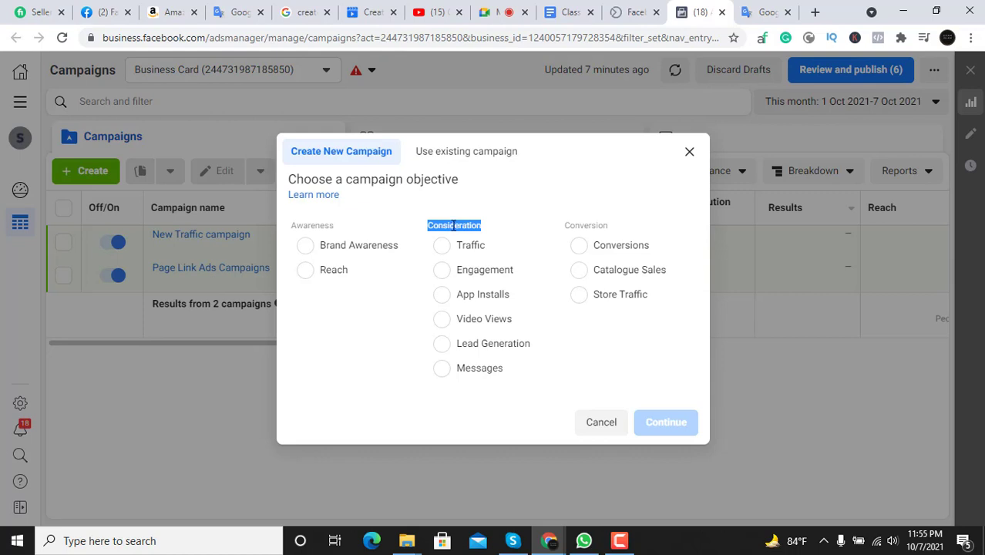
left_click(387, 361)
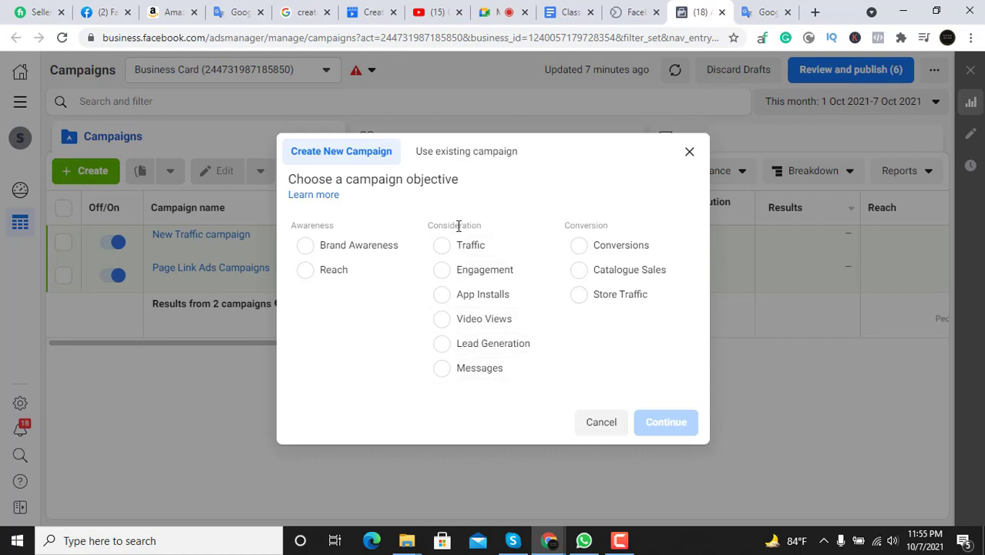
double_click(459, 226)
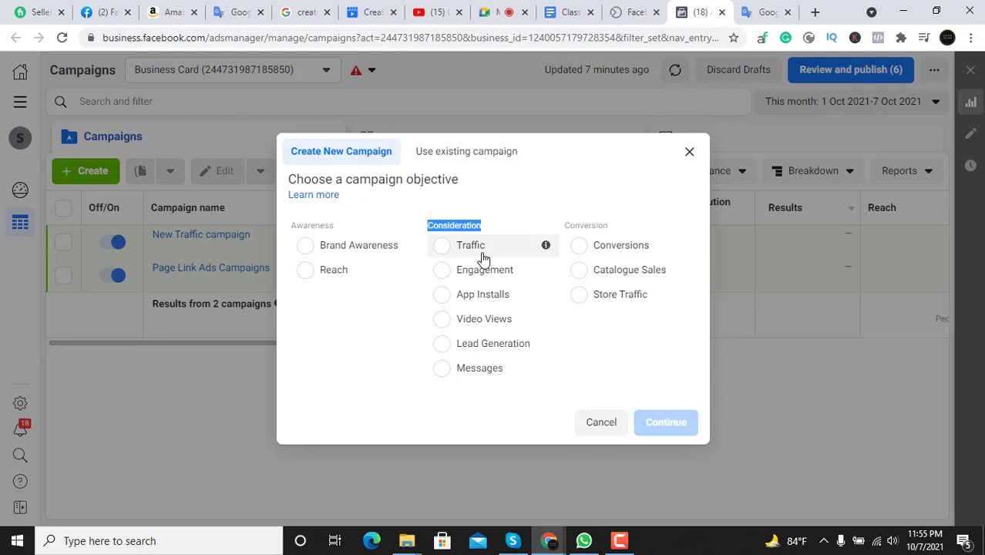
left_click(468, 199)
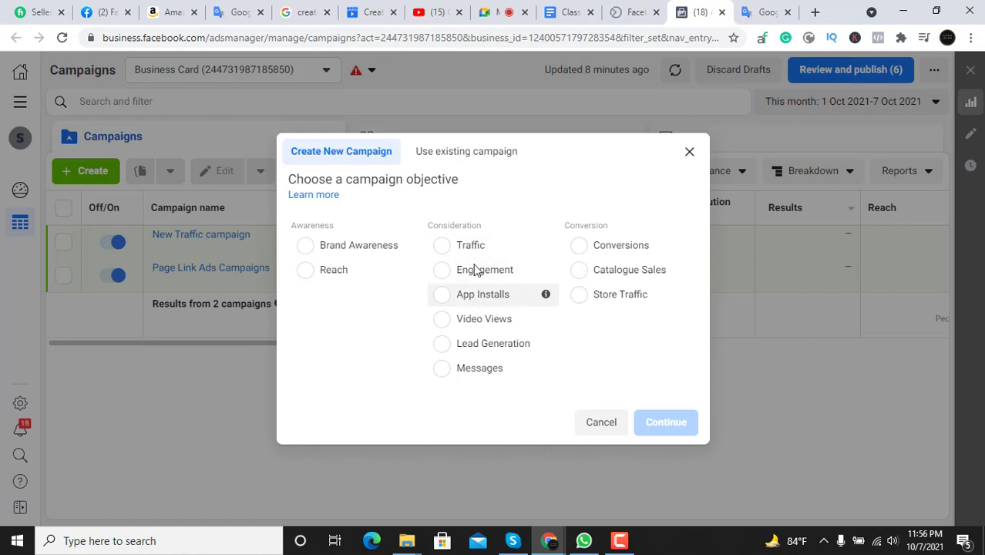
double_click(471, 224)
left_click(471, 223)
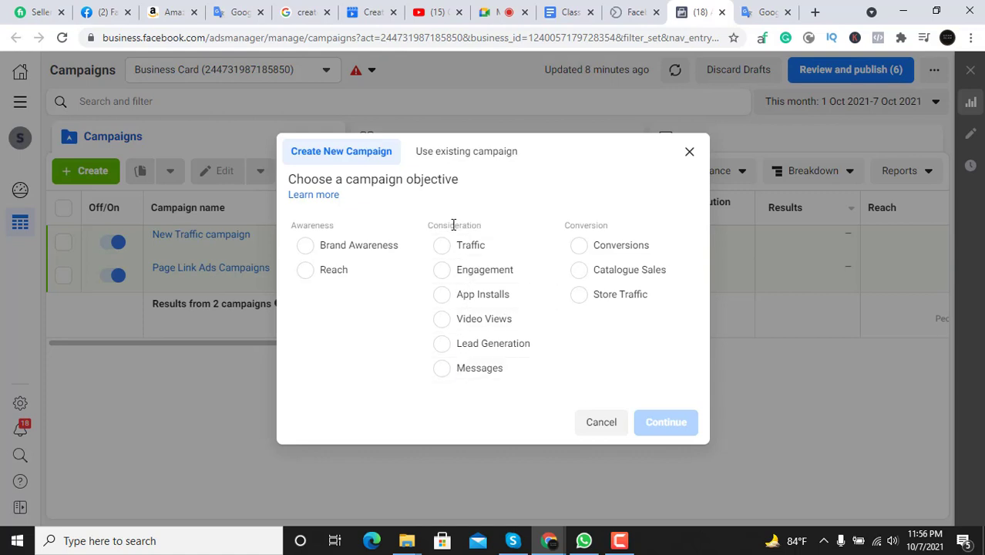
double_click(454, 224)
left_click(454, 224)
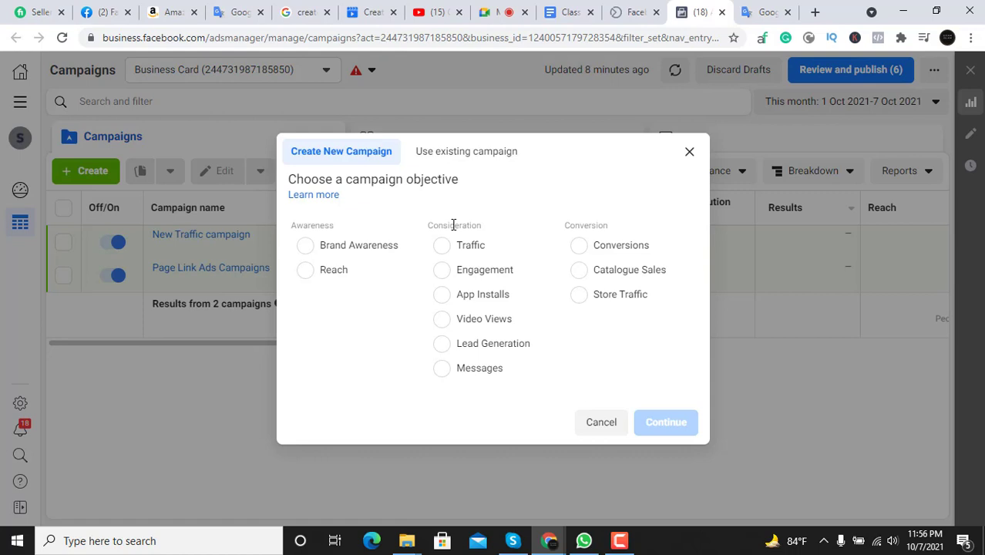
Compare the Conversion, Awareness and Consideration objective groups in the campaign objective dialog
double_click(589, 224)
left_click(615, 228)
double_click(321, 225)
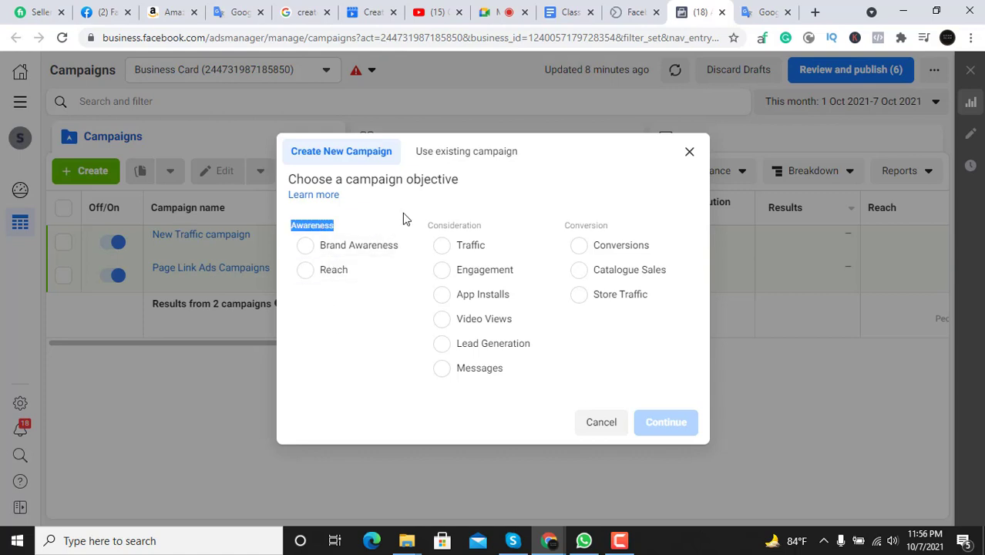
left_click(452, 191)
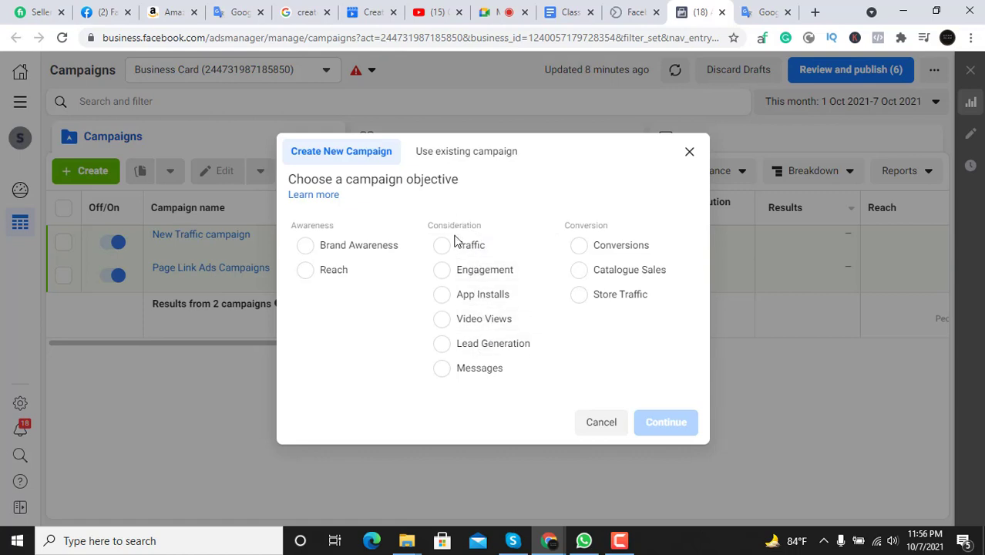
double_click(594, 225)
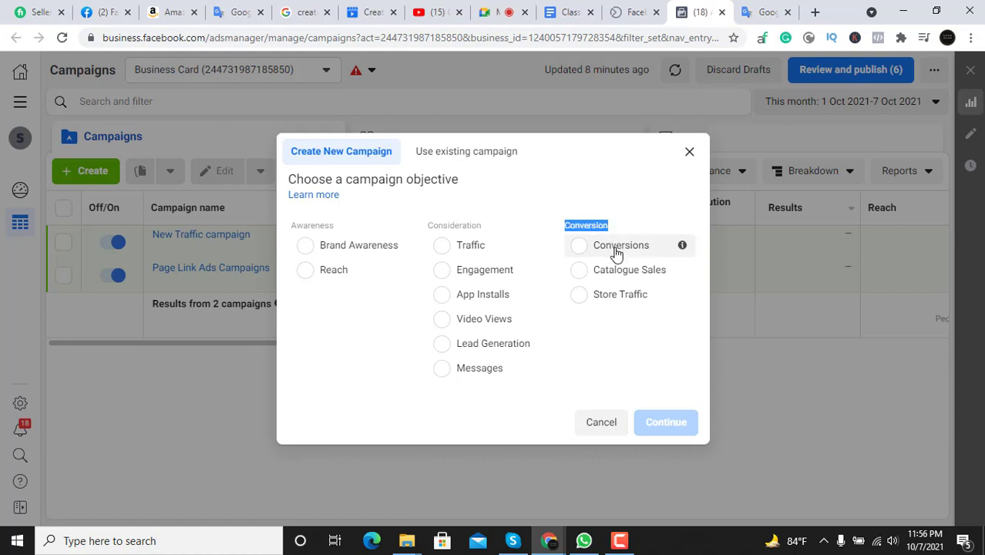
left_click(575, 206)
double_click(451, 225)
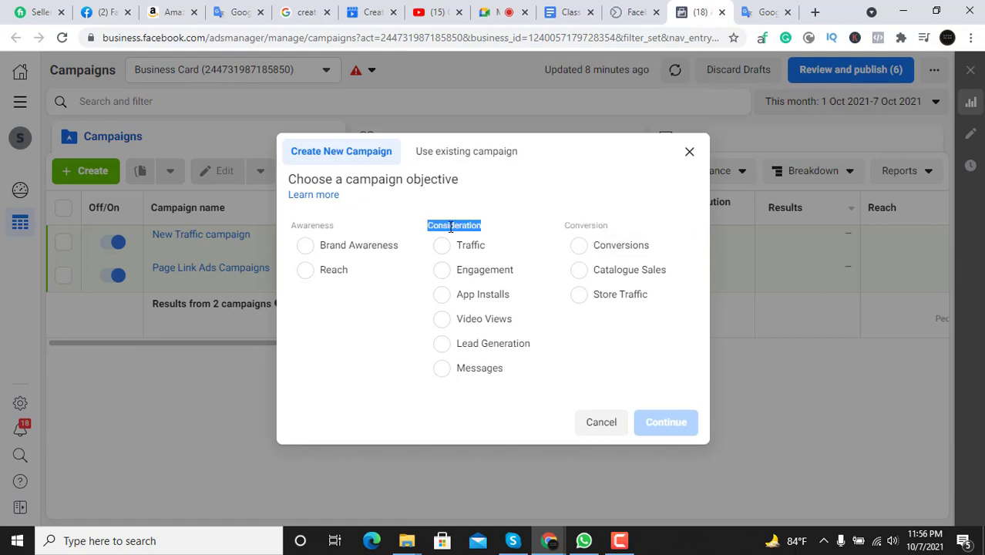
double_click(326, 226)
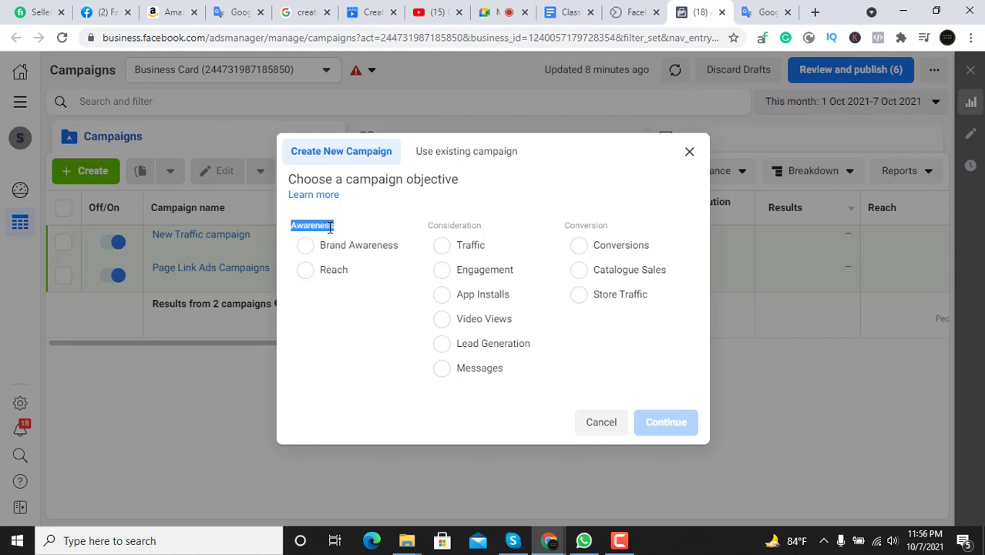
left_click(465, 221)
double_click(465, 221)
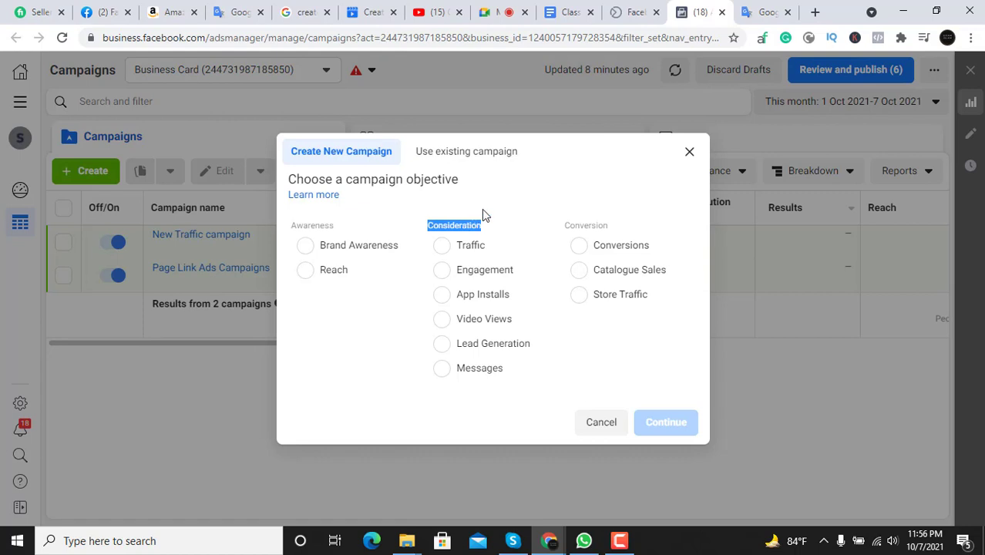
left_click(487, 204)
Switch to the Class Note document and colour the "Ads Campaigns Plan" item under Part 02 blue
left_click(580, 11)
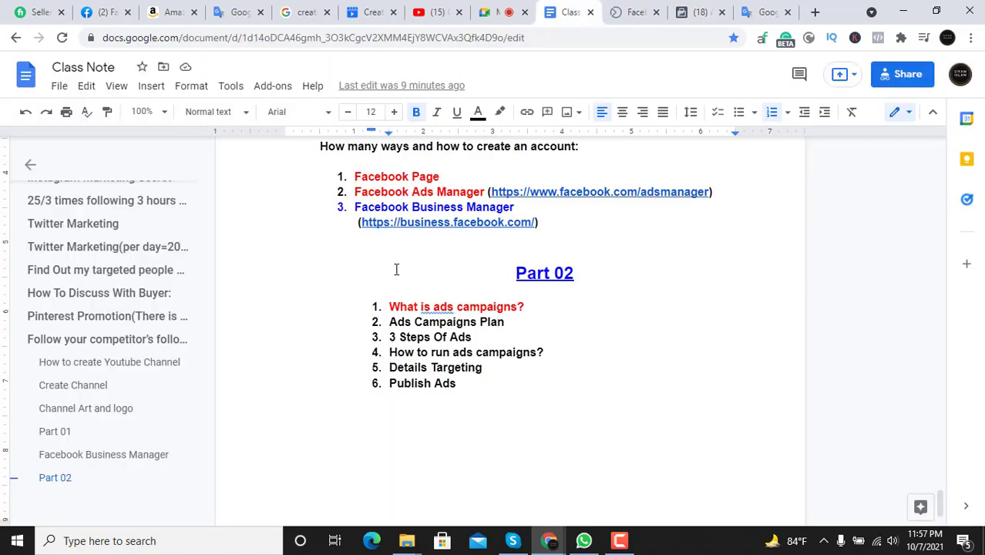
left_click_drag(390, 322, 512, 324)
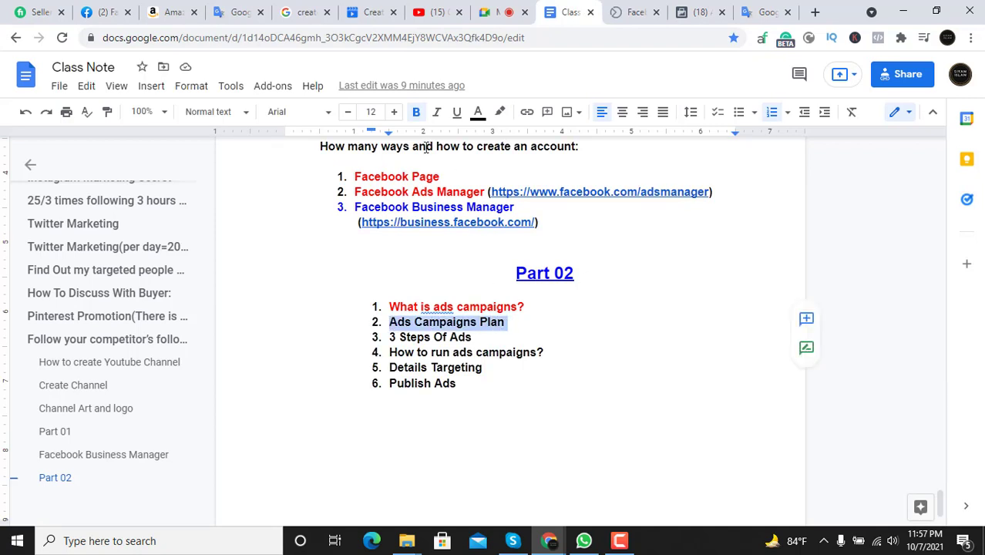
left_click(477, 111)
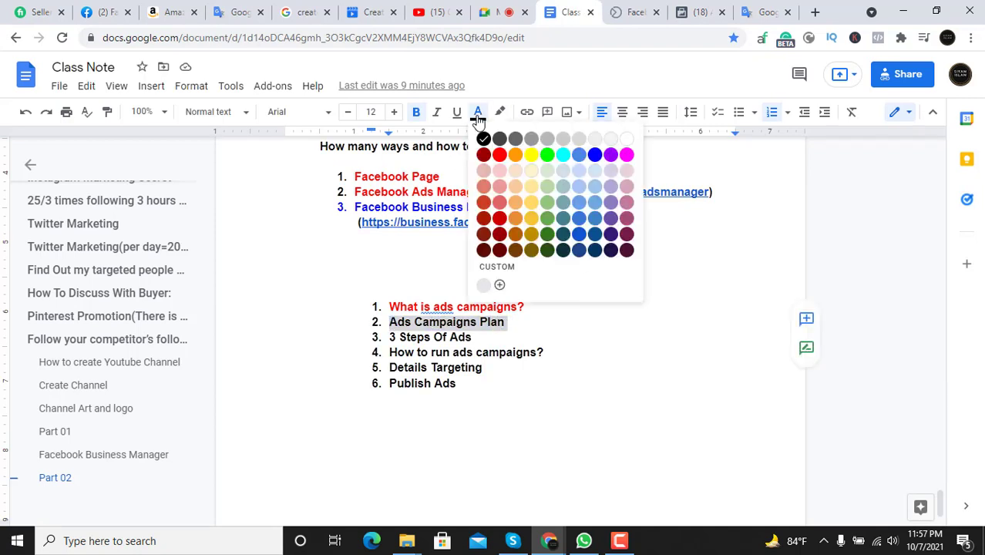
left_click(595, 157)
left_click(448, 344)
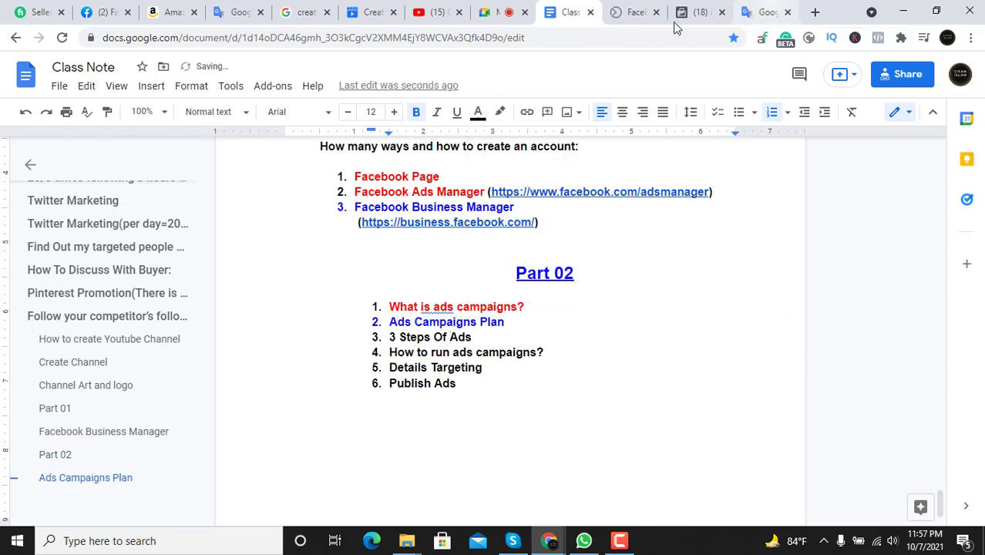
Return to the campaign objective dialog in Ads Manager and review the Awareness, Consideration and Conversion headings
left_click(698, 12)
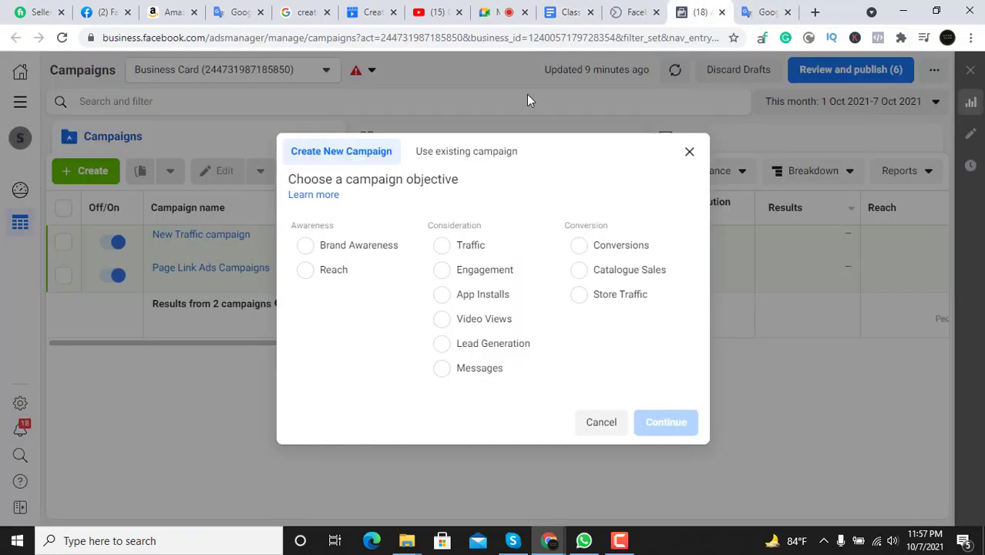
double_click(312, 226)
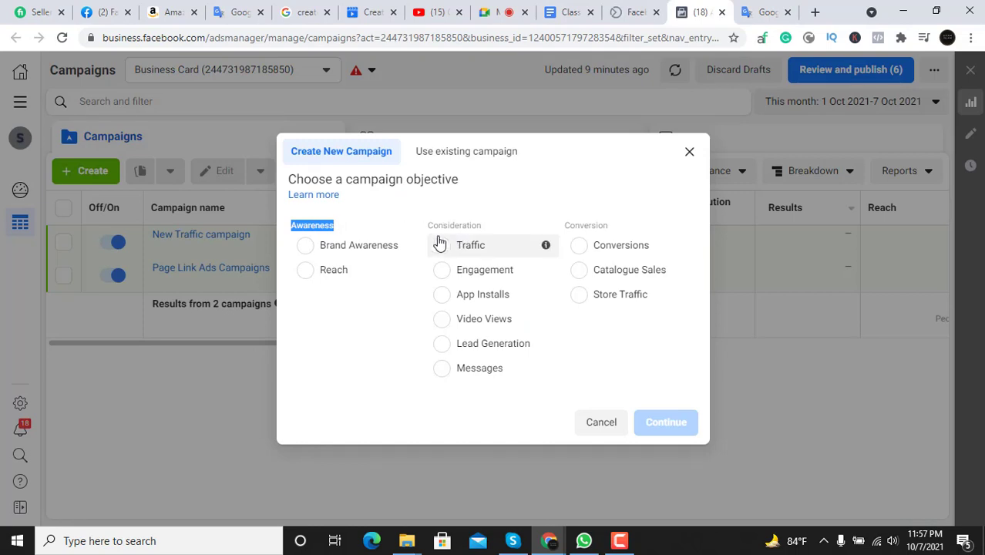
left_click_drag(429, 225, 468, 225)
left_click(483, 225)
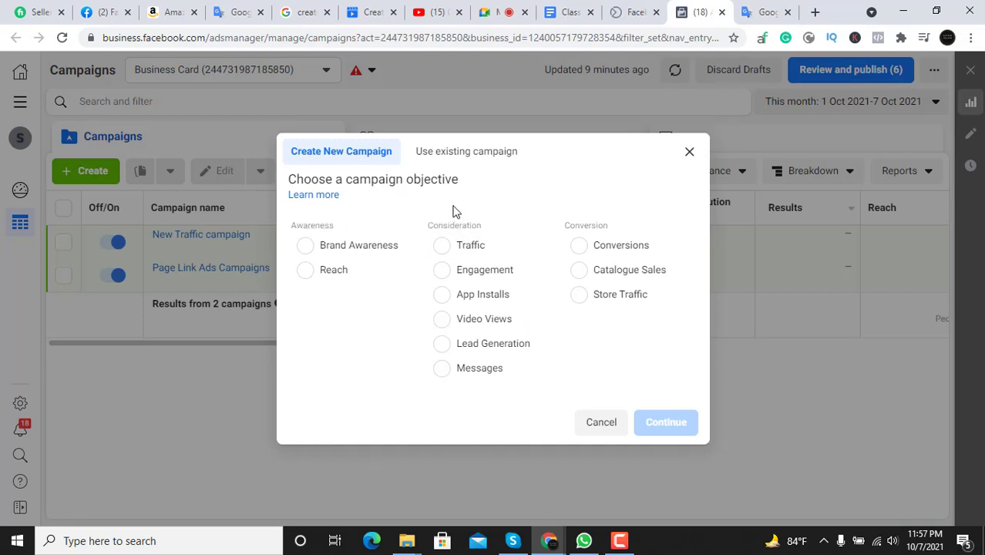
left_click_drag(567, 226, 609, 225)
left_click(607, 224)
Switch to the Class Note document, colour the "3 Steps Of Ads" item blue and select the "How to run ads campaigns?" item
left_click(566, 12)
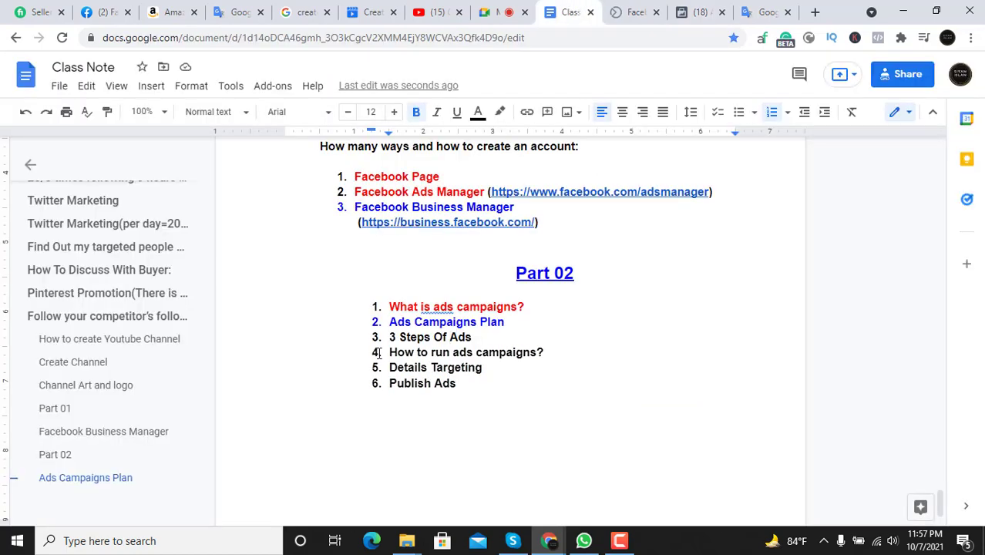
left_click_drag(388, 337, 475, 337)
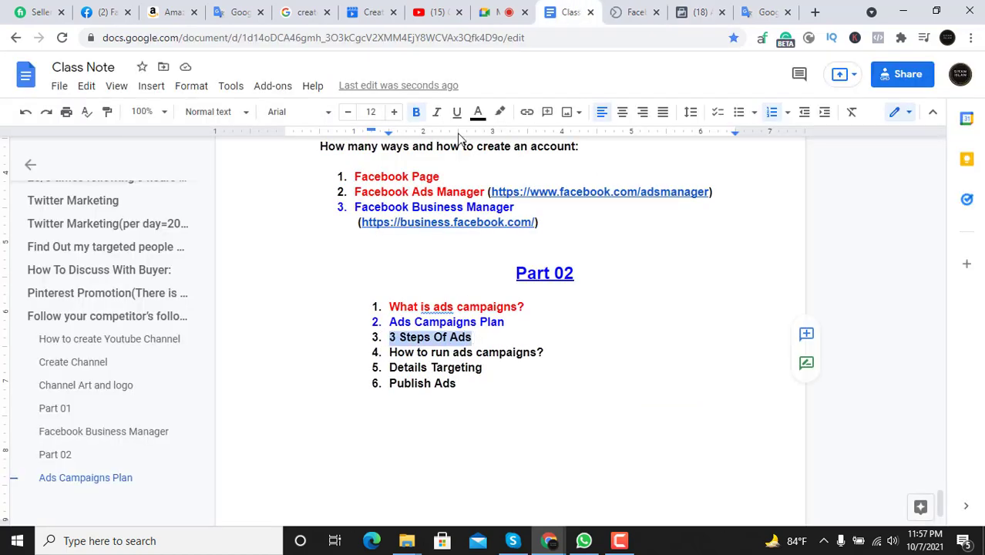
left_click(478, 111)
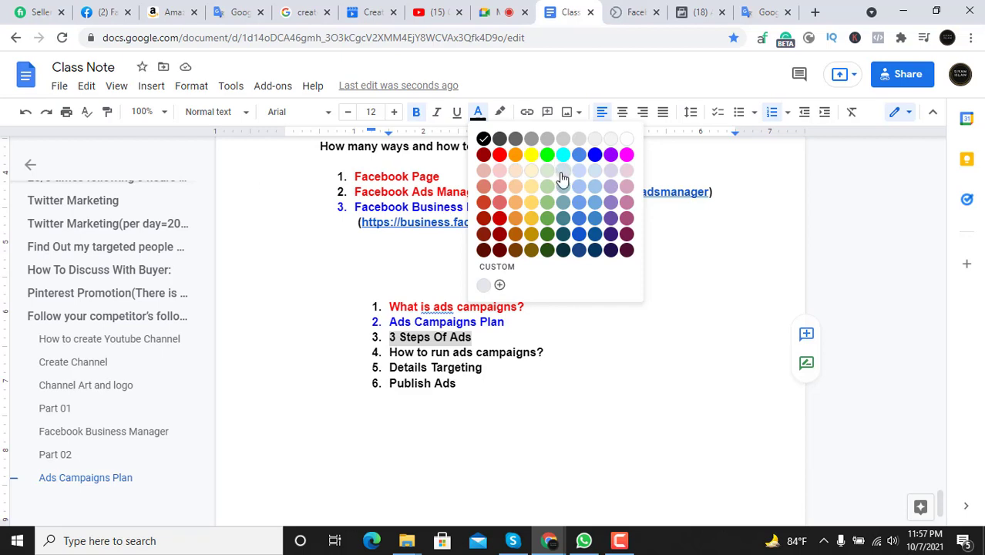
left_click(594, 154)
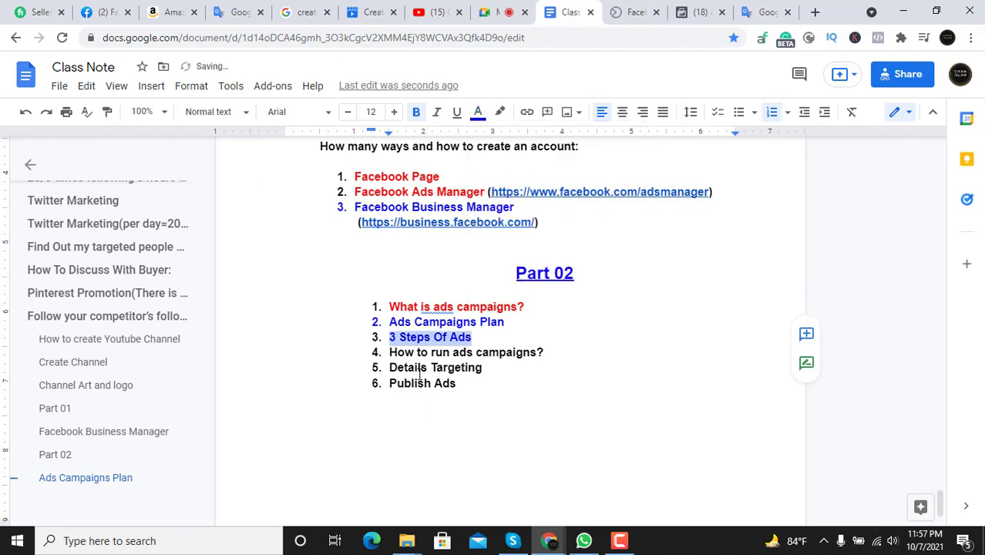
left_click(420, 368)
left_click(544, 346)
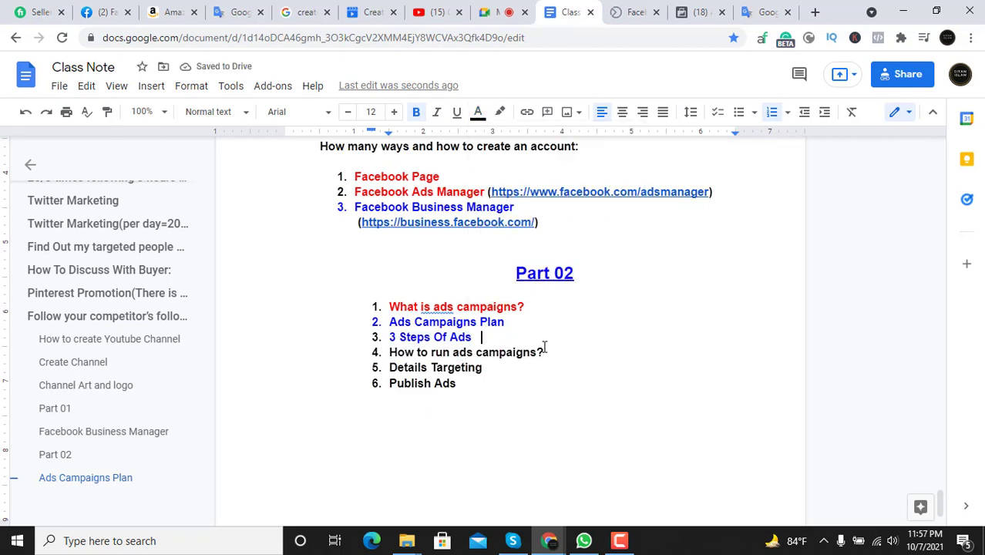
triple_click(544, 350)
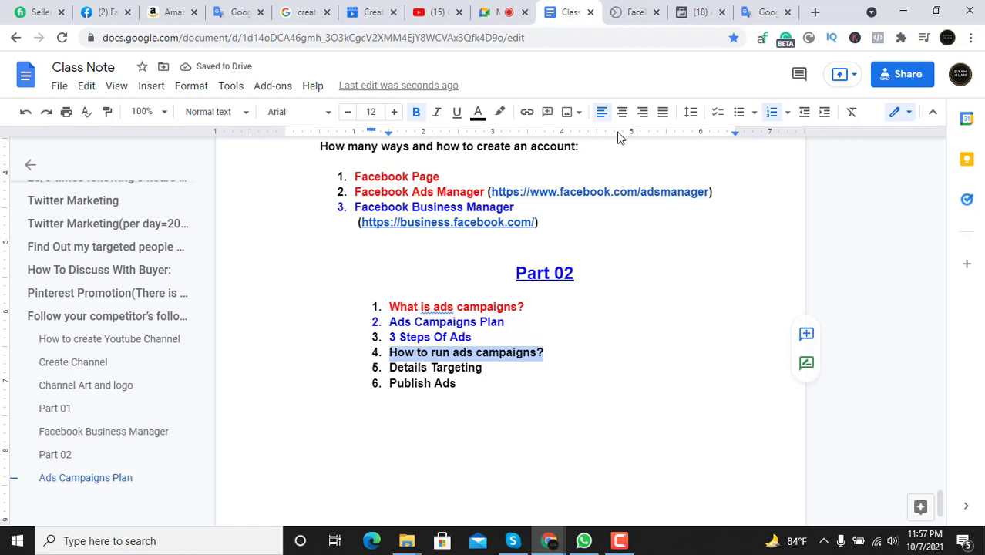
Switch to Ads Manager and create a new campaign with the Traffic objective, leaving the optional campaign, ad set and ad names blank
left_click(698, 11)
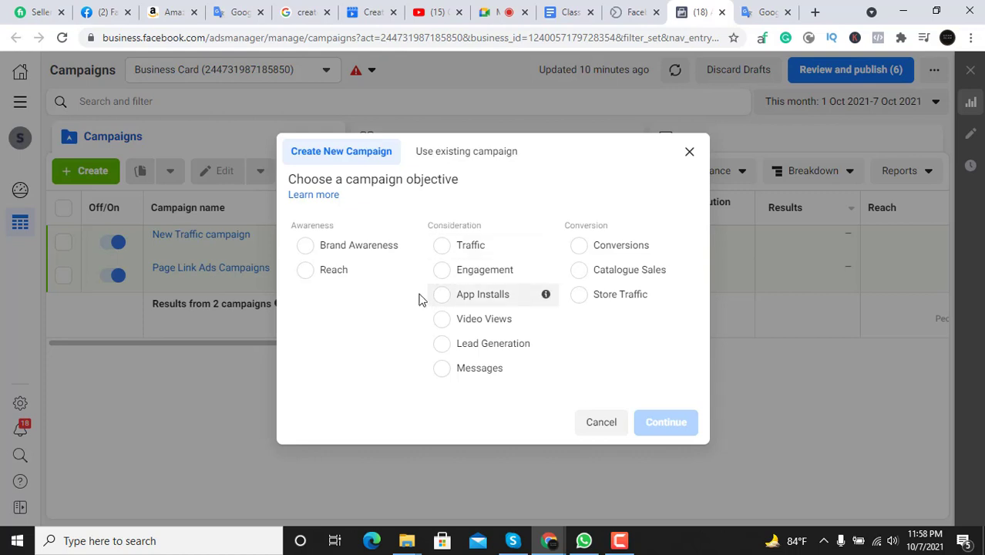
left_click(441, 246)
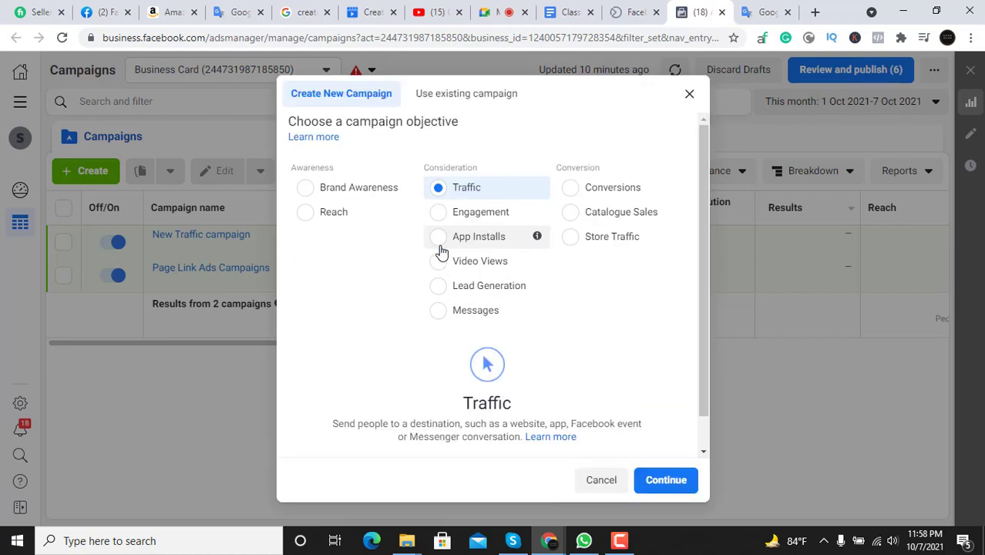
scroll(528, 308, "down", 1)
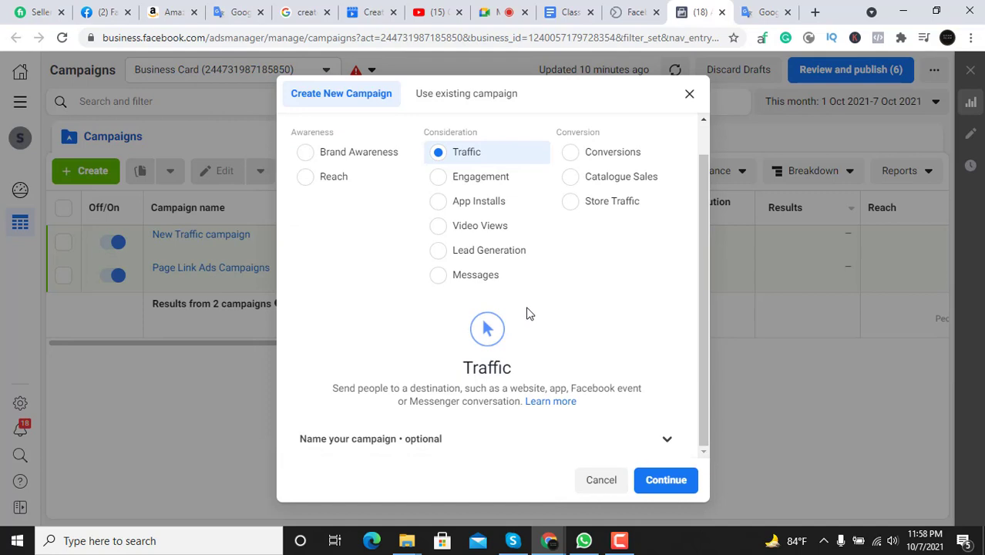
left_click(664, 441)
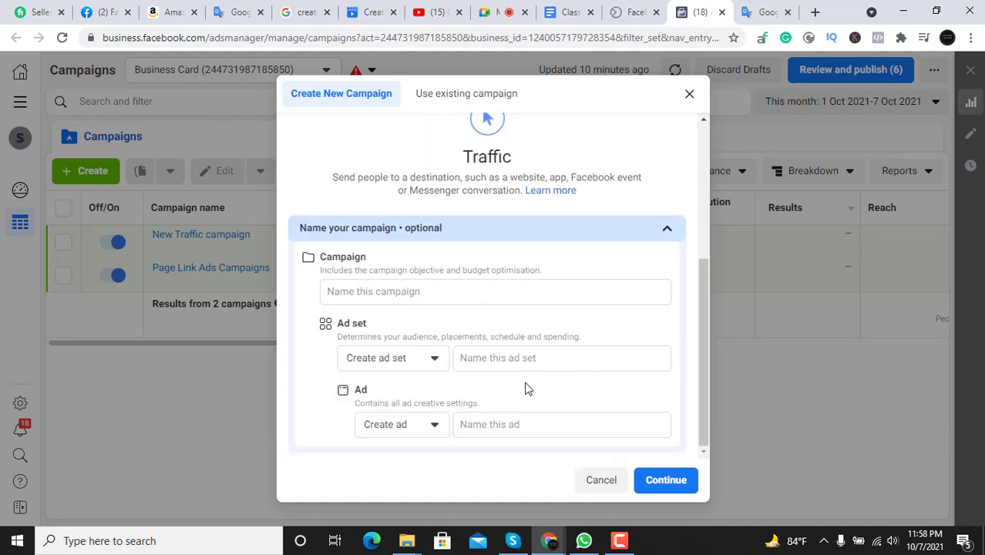
scroll(527, 389, "up", 3)
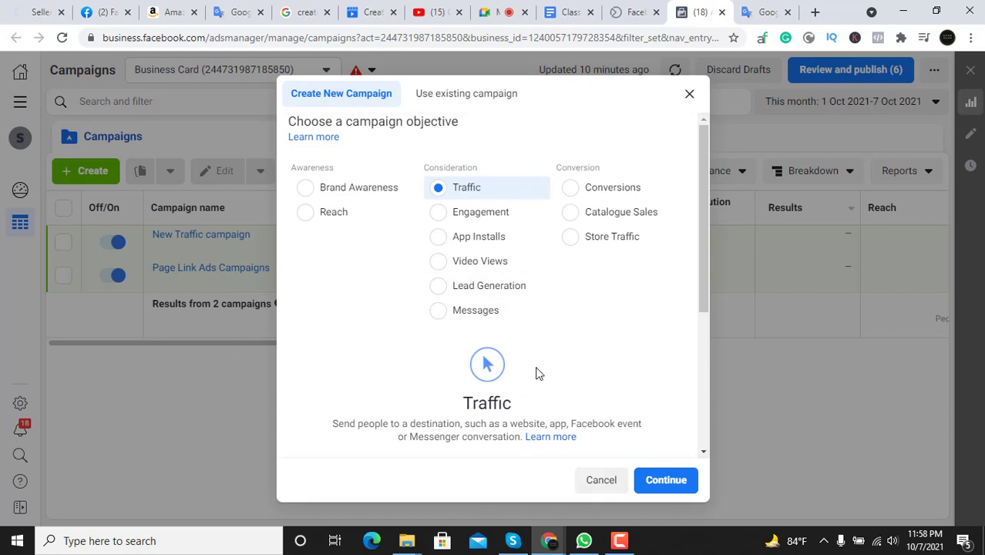
scroll(539, 374, "down", 3)
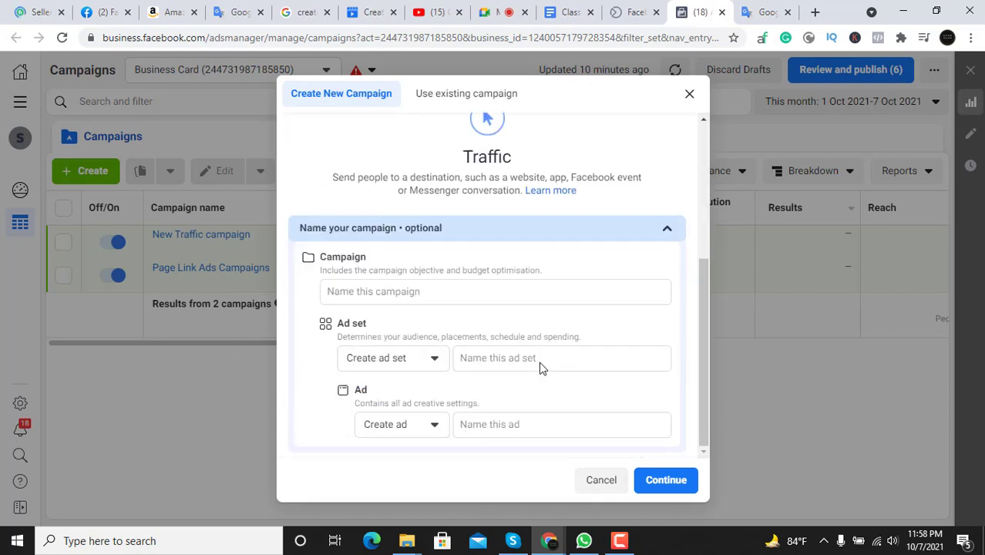
left_click(678, 481)
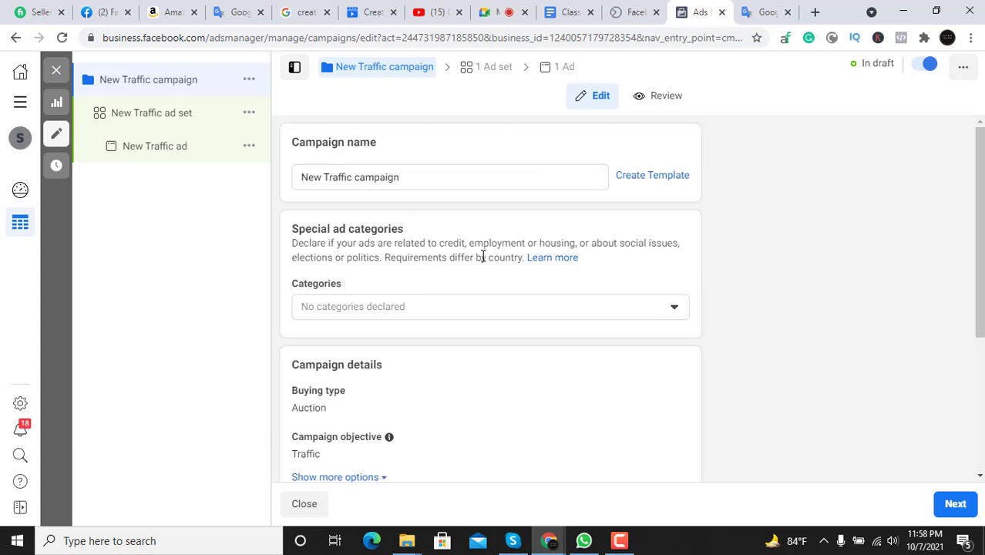
Place the Amazon product page beside Ads Manager in the browser and review the car seat organizer's title
left_click_drag(161, 8, 728, 8)
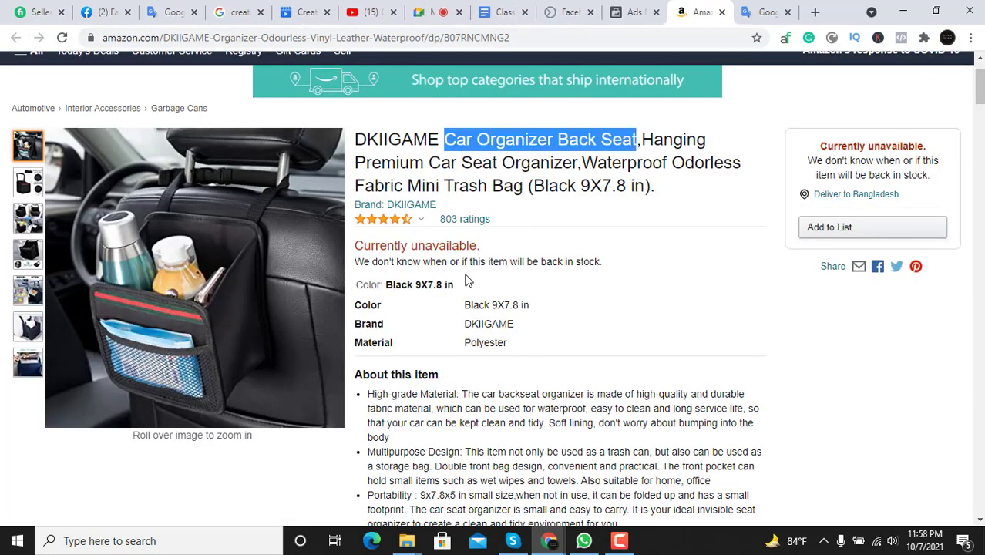
left_click(584, 195)
scroll(570, 185, "up", 1)
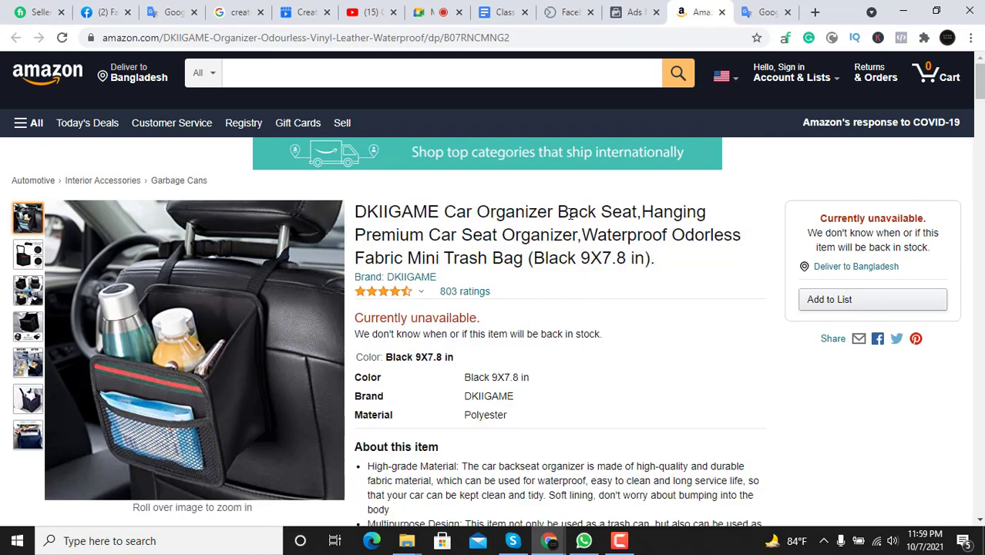
left_click(637, 214)
left_click(630, 11)
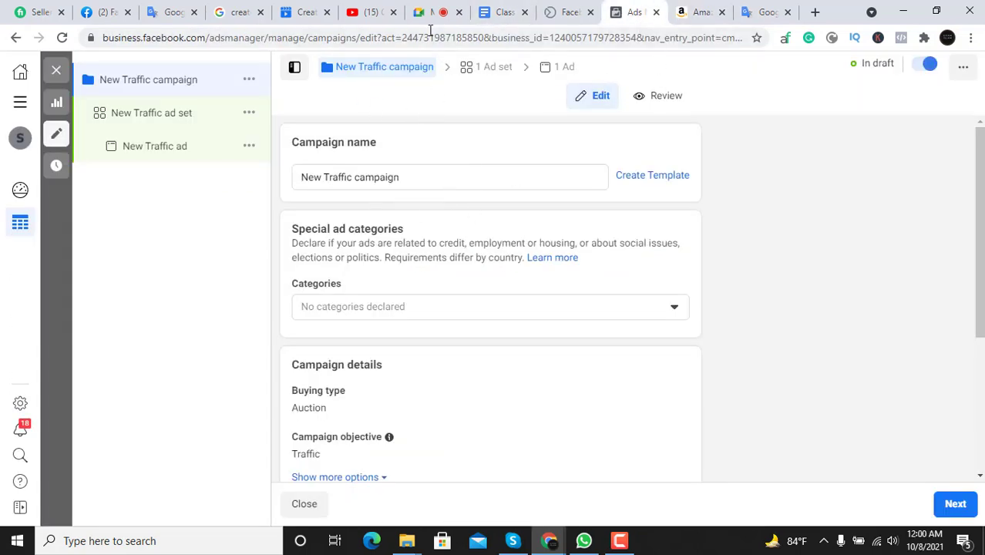
Copy "Car Organizer Back Seat" from the Amazon product title and replace the campaign name in Ads Manager with it
left_click(698, 12)
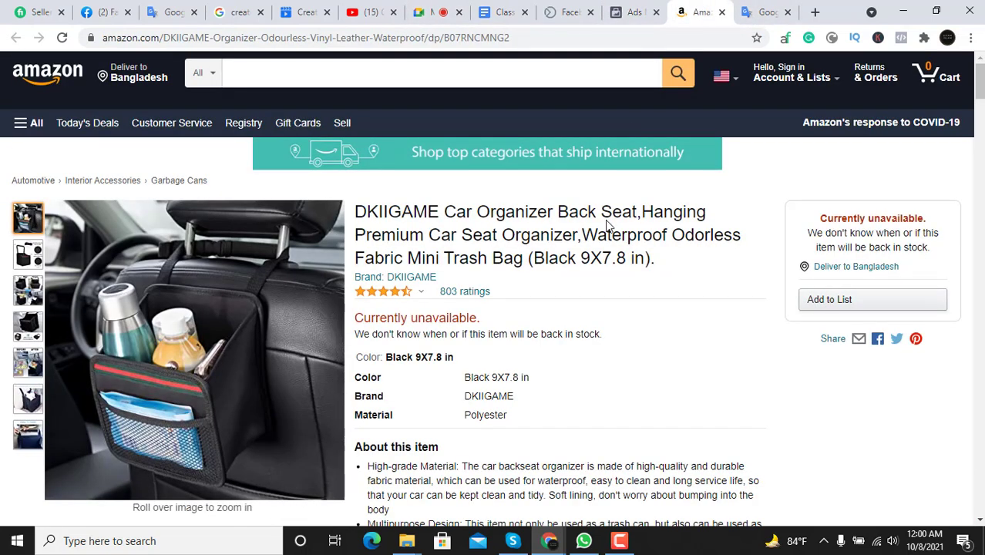
left_click_drag(445, 209, 637, 208)
right_click(628, 208)
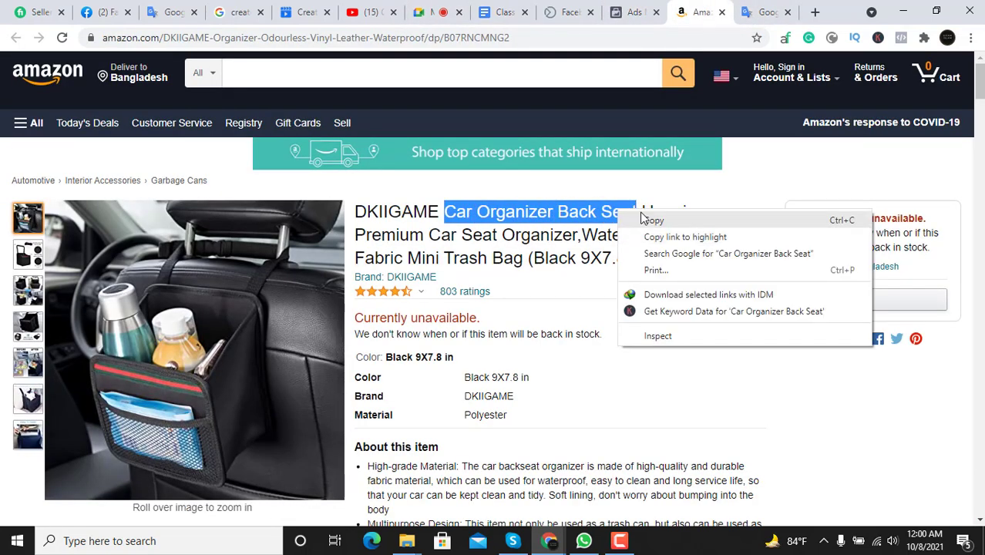
left_click(644, 218)
left_click(510, 11)
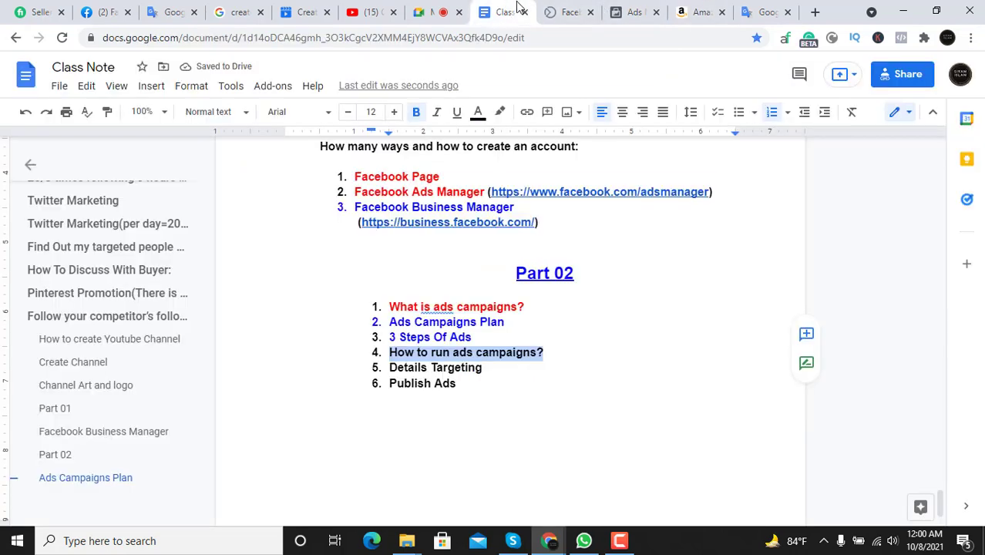
left_click(631, 11)
triple_click(408, 181)
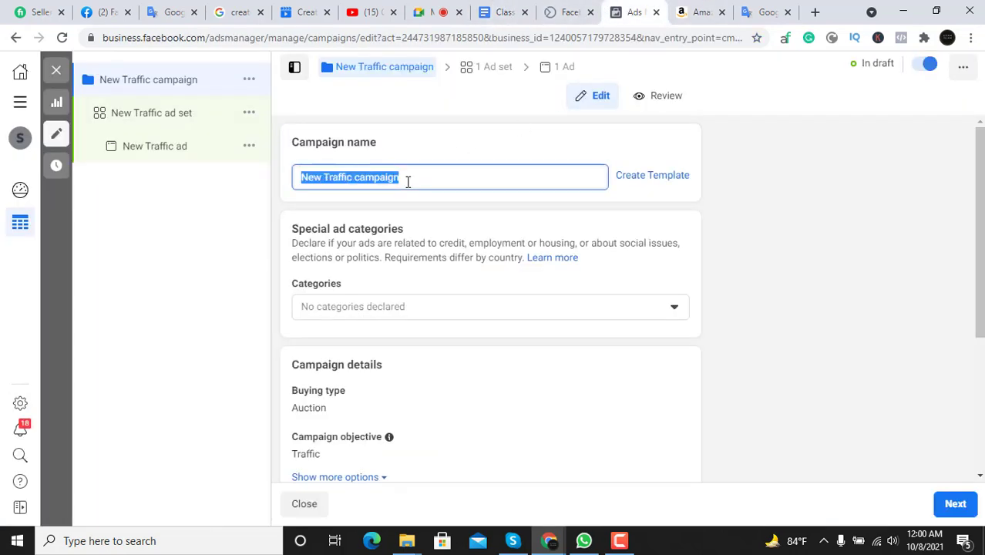
right_click(406, 179)
left_click(445, 250)
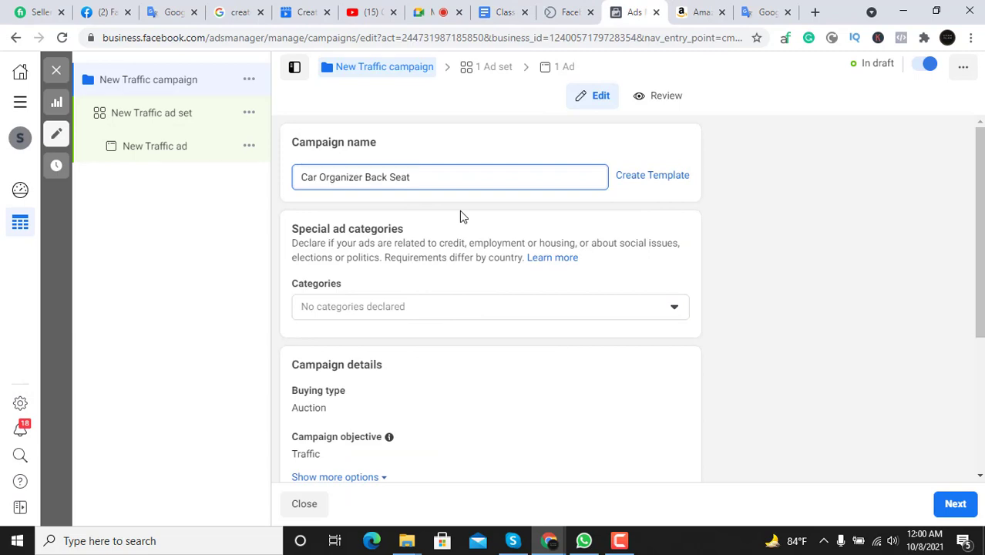
Extend the campaign name to "Car Organizer Back Seat Ads Campaigns"
type("Ades C")
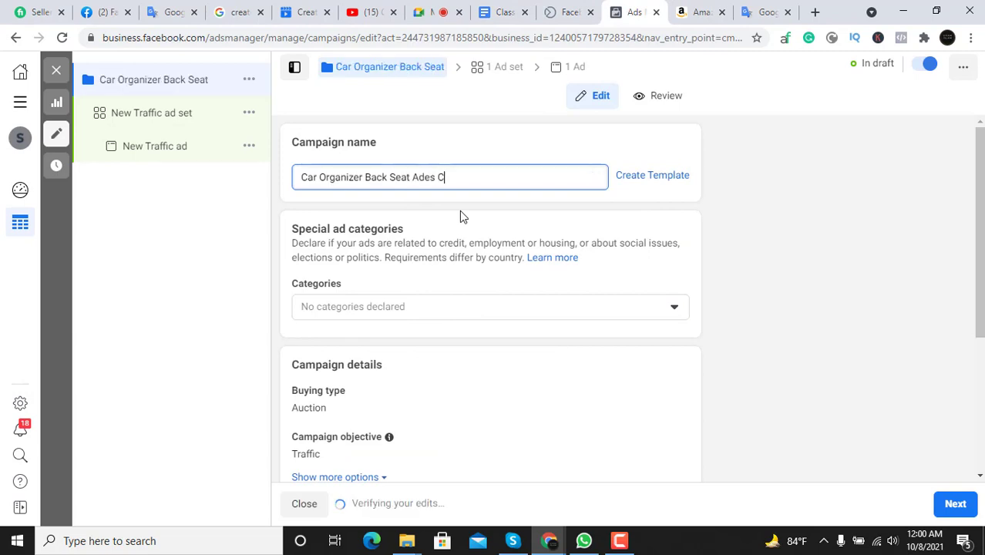
key("BackSpace")
key("BackSpace")
type("s Campaign")
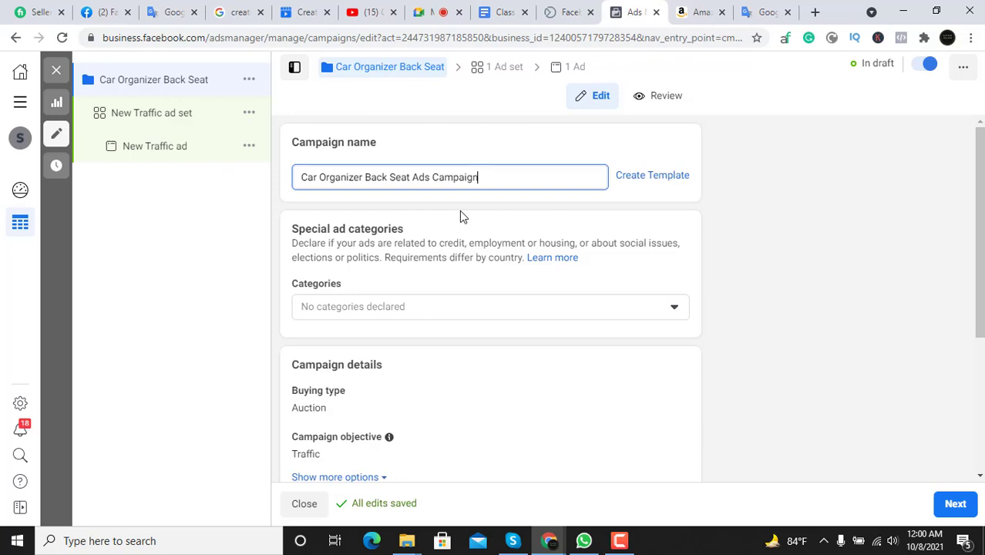
key("BackSpace")
type("ns")
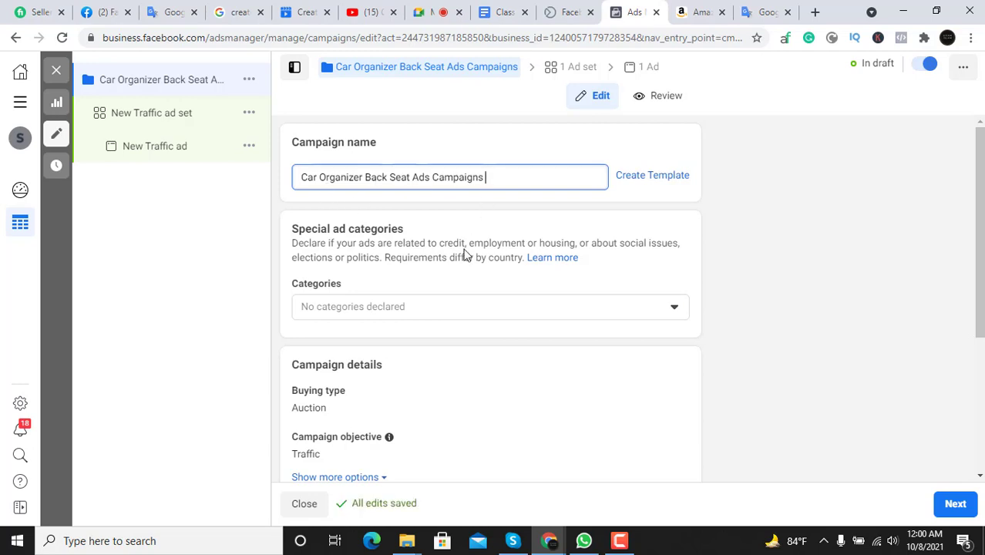
Examine the available special ad categories without declaring one
scroll(420, 309, "down", 2)
scroll(503, 160, "up", 1)
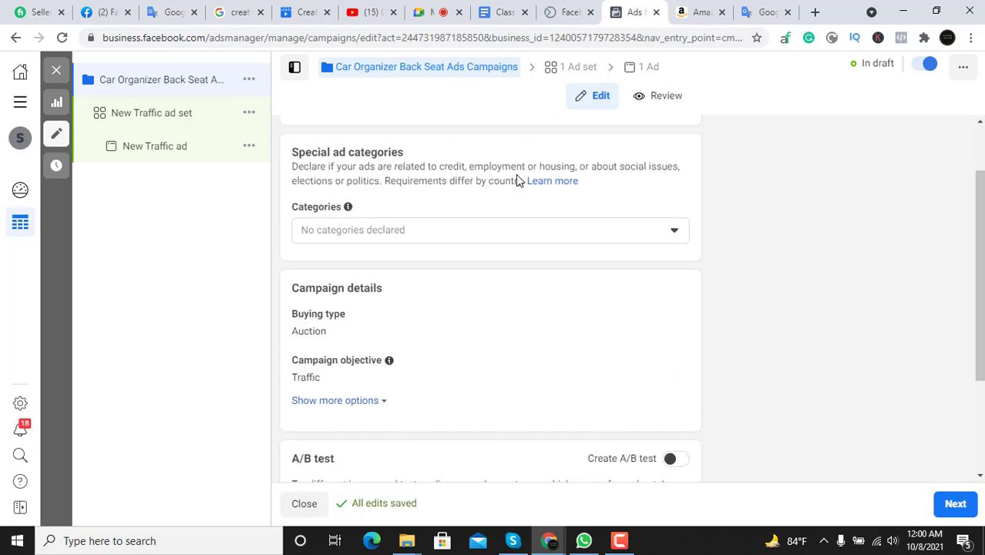
left_click(550, 239)
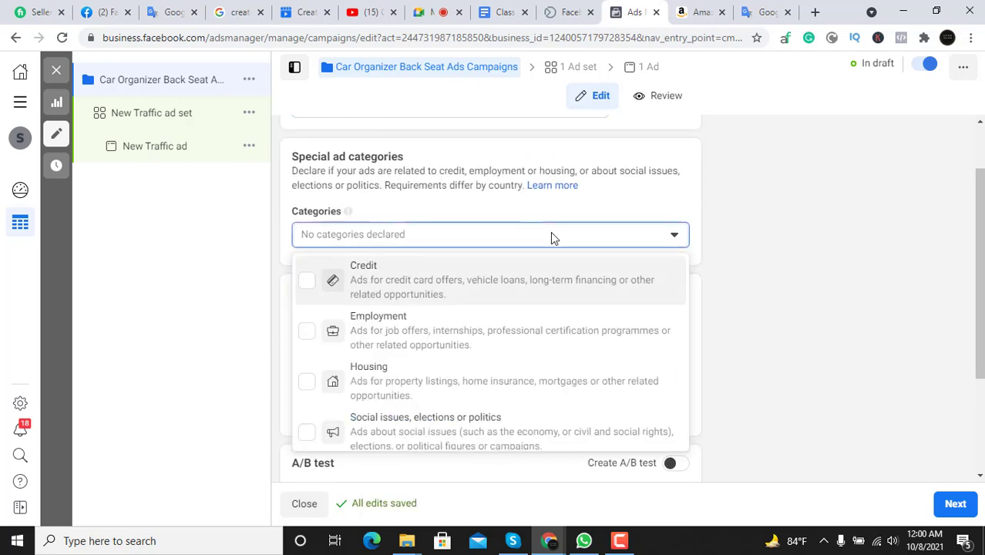
left_click(857, 260)
Examine the campaign details and the A/B test description, focusing on the part about audiences
scroll(486, 311, "down", 1)
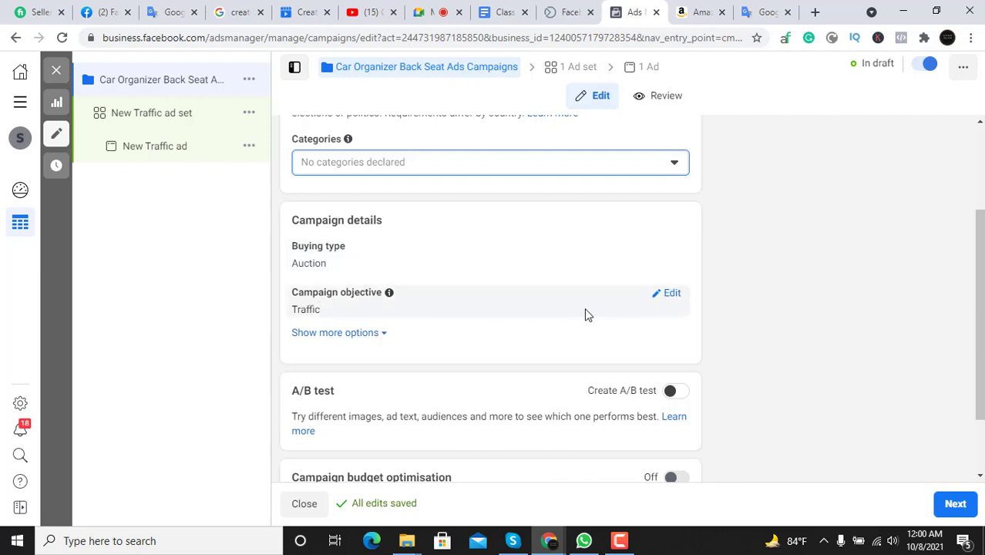
scroll(584, 313, "down", 1)
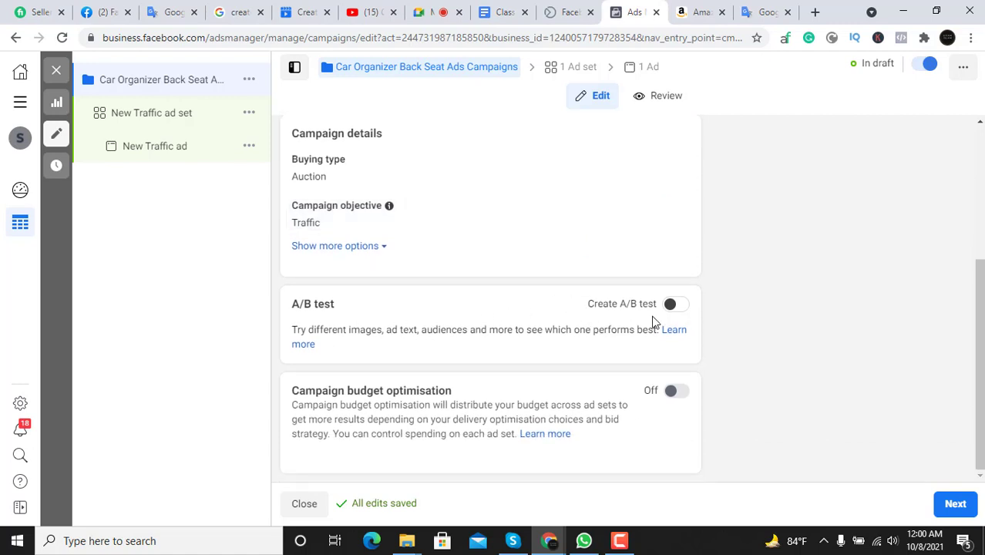
left_click_drag(424, 330, 556, 330)
left_click(529, 324)
scroll(772, 310, "up", 2)
scroll(771, 310, "down", 2)
left_click_drag(483, 331, 508, 332)
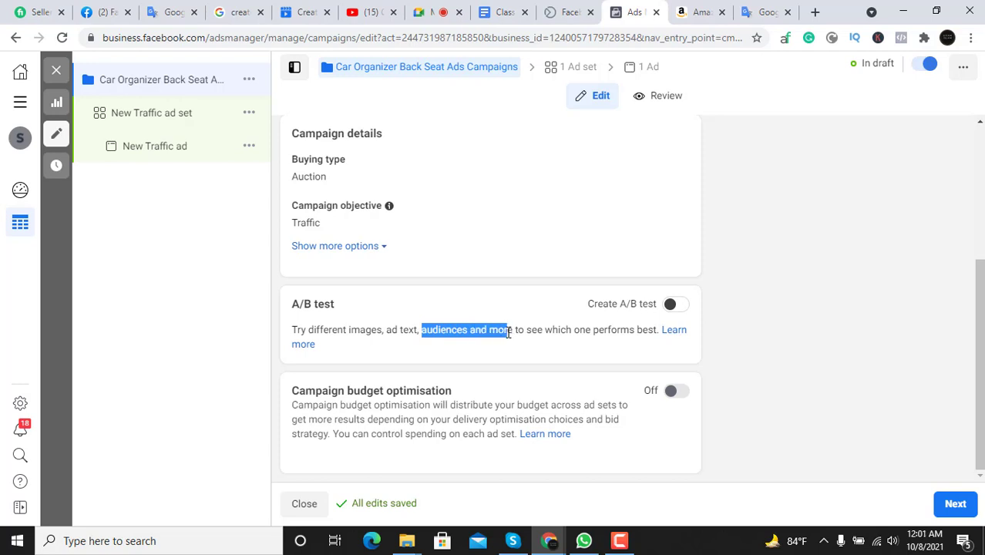
left_click(508, 333)
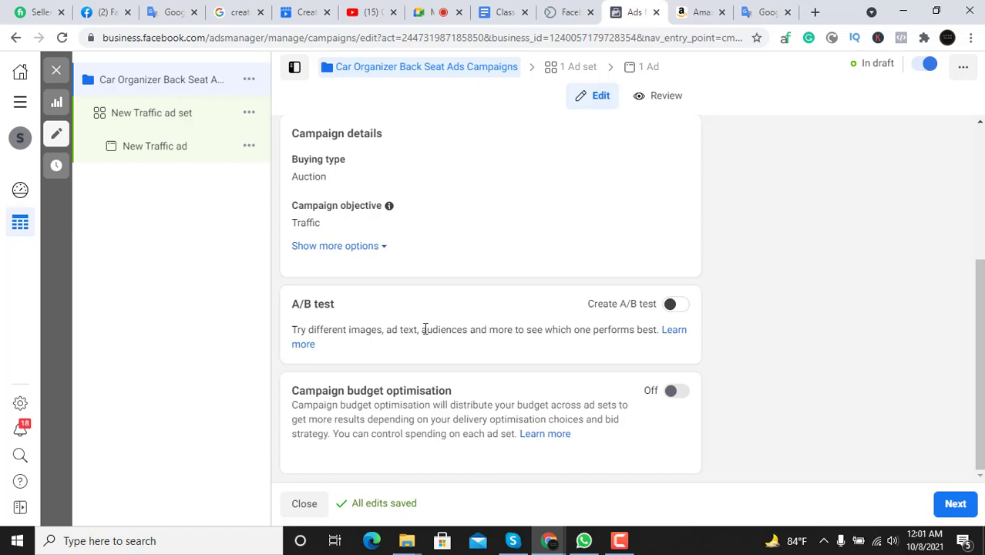
left_click_drag(420, 329, 538, 329)
left_click(539, 326)
Review the Campaign budget optimisation section of the campaign settings
scroll(540, 326, "up", 3)
scroll(539, 332, "down", 3)
left_click_drag(347, 393, 456, 393)
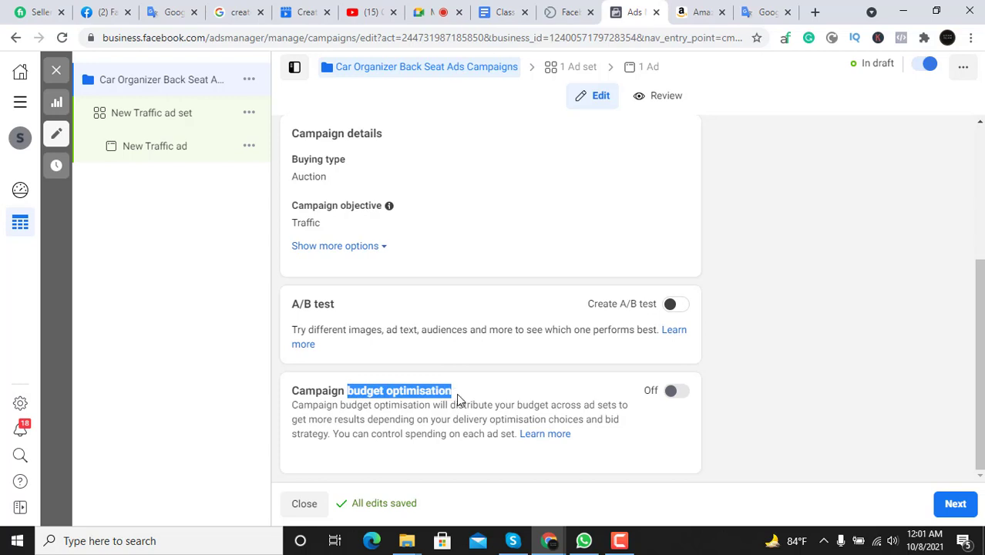
left_click(415, 395)
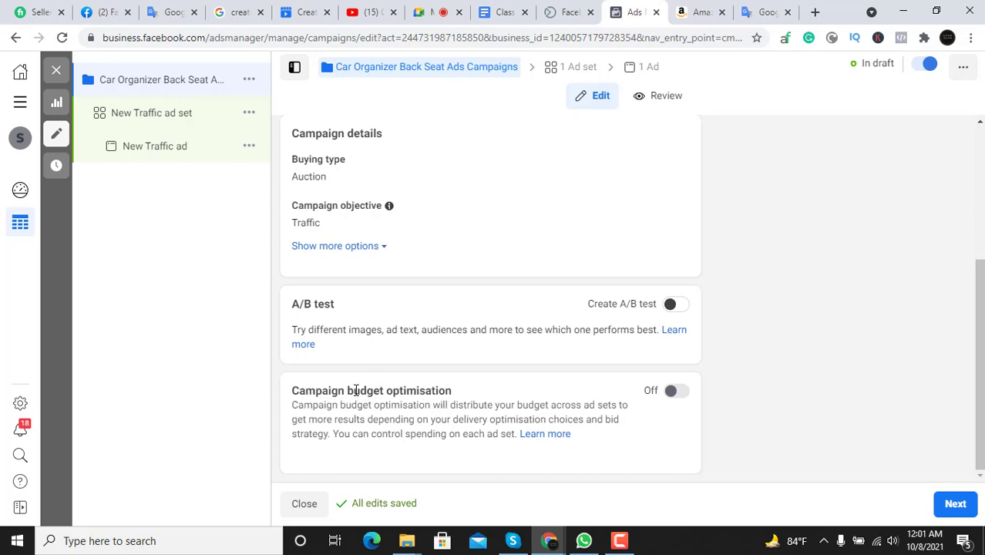
Turn on campaign budget optimisation for the car organizer campaign
left_click_drag(349, 393, 446, 393)
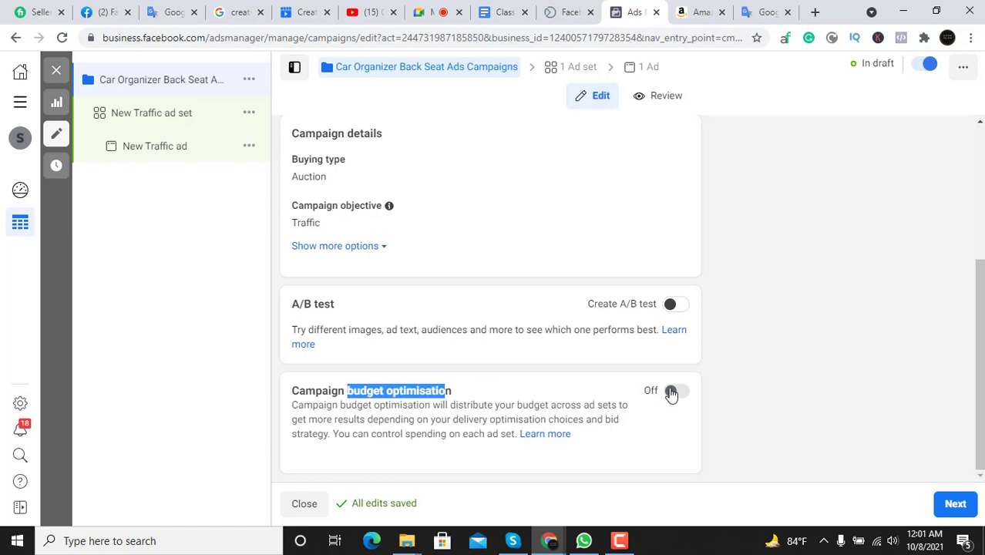
left_click(446, 390)
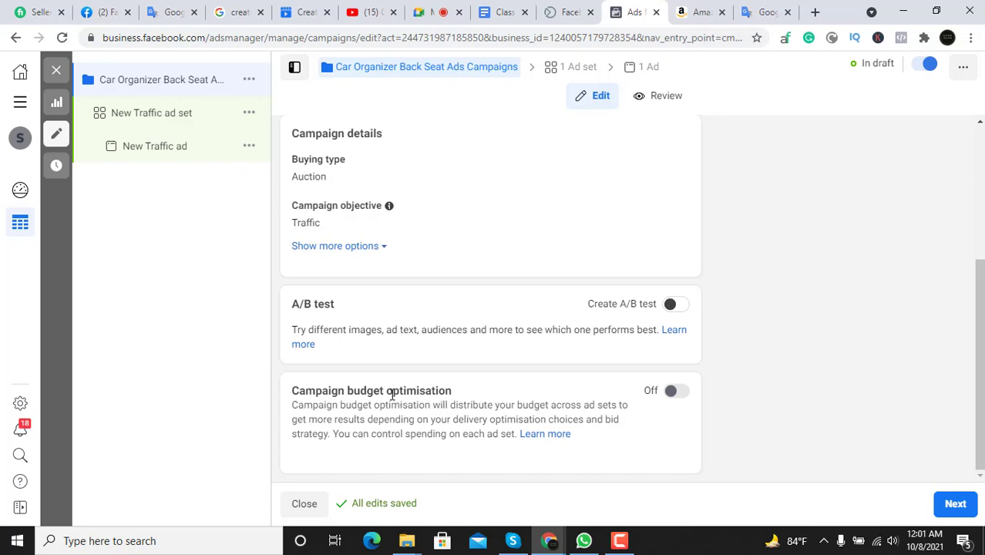
left_click_drag(393, 395, 455, 400)
left_click(441, 391)
left_click(685, 394)
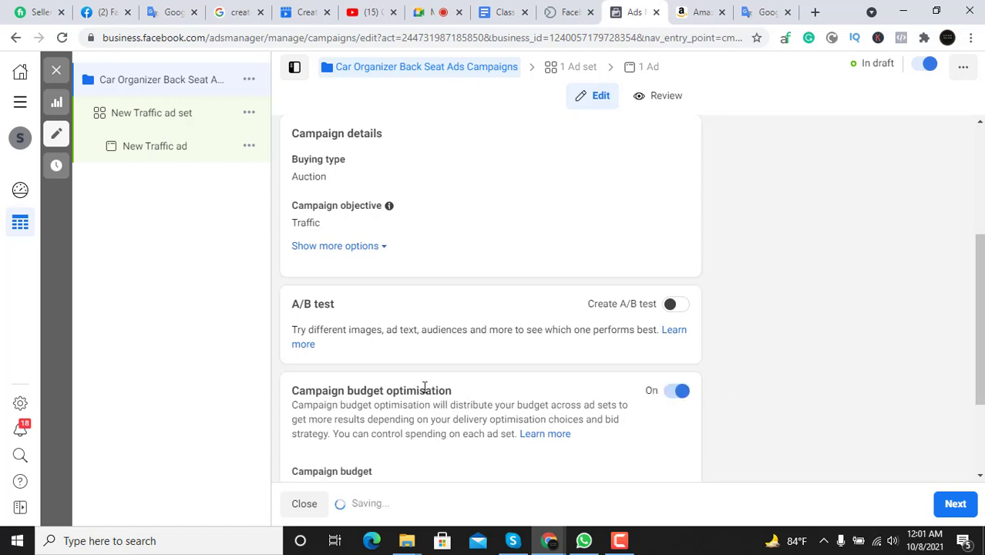
left_click_drag(394, 389, 455, 401)
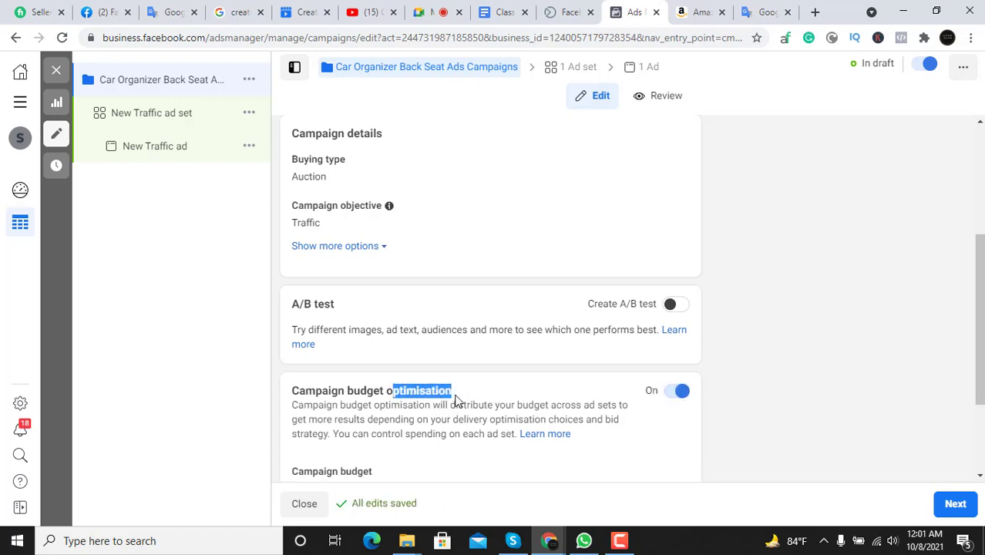
left_click(388, 395)
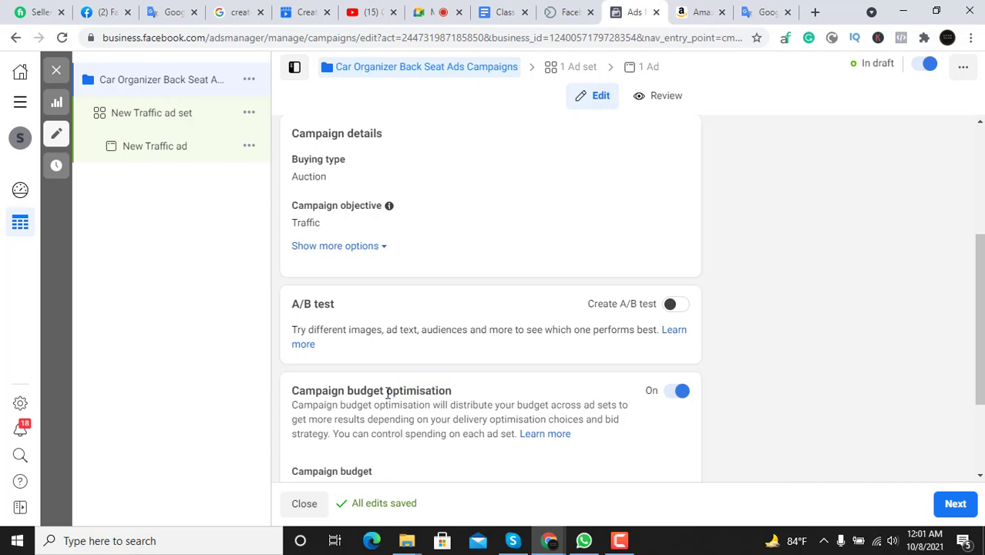
left_click_drag(387, 393, 453, 391)
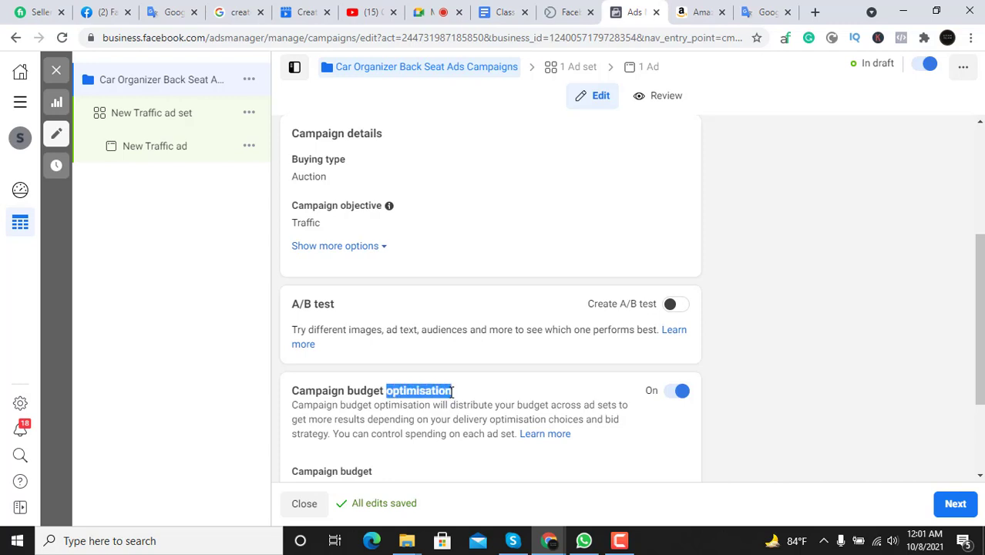
left_click(453, 391)
Set the campaign's daily budget to $10.00
scroll(453, 389, "up", 3)
scroll(462, 385, "down", 5)
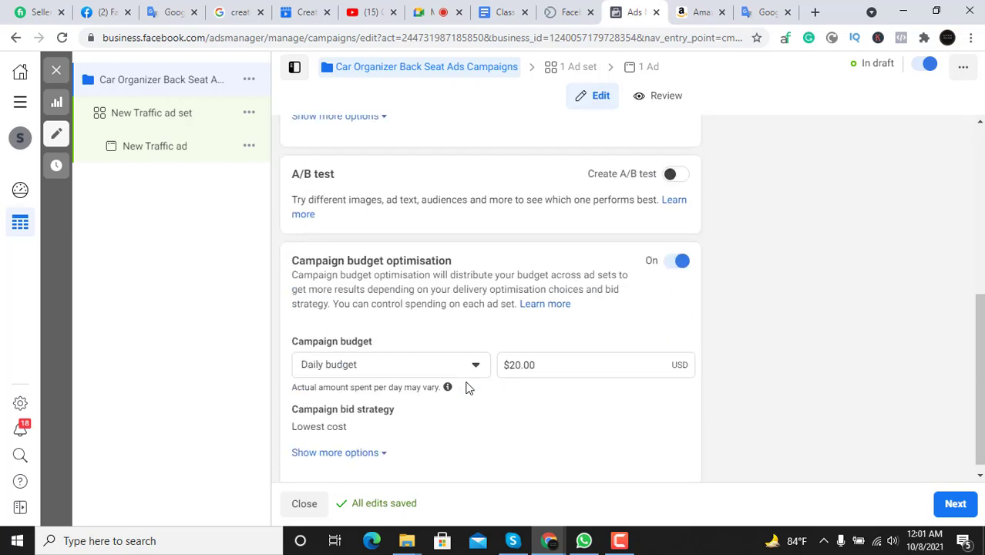
scroll(534, 330, "up", 2)
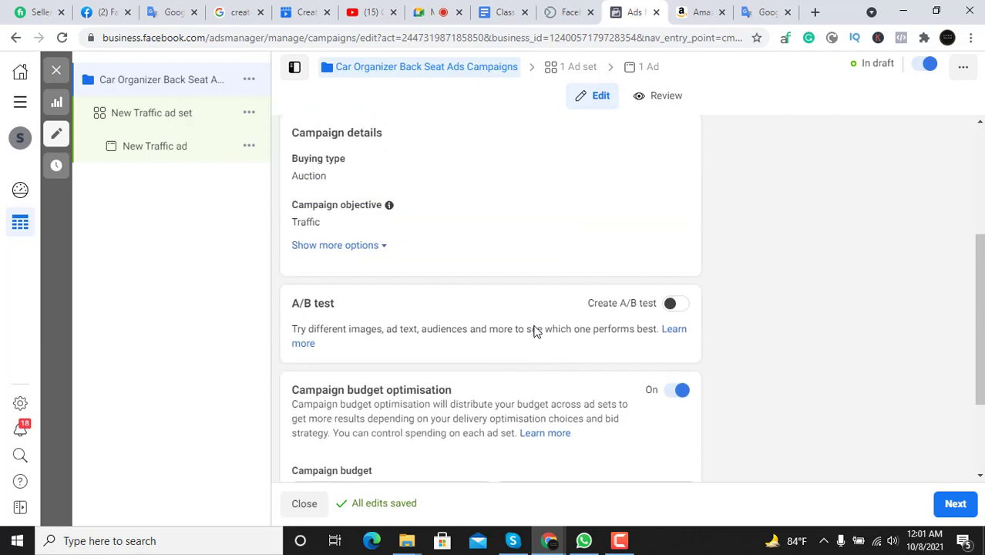
scroll(535, 333, "down", 2)
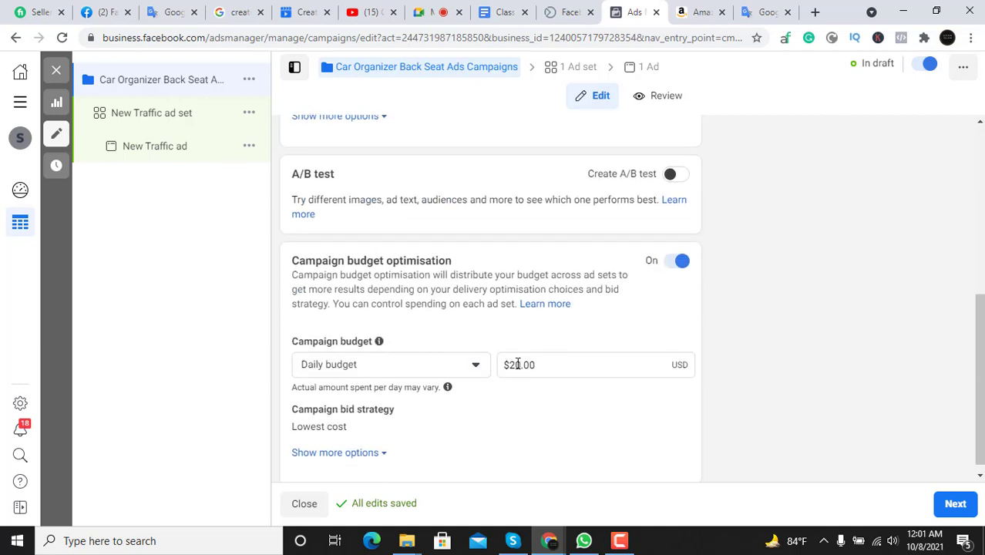
left_click(515, 364)
key("BackSpace")
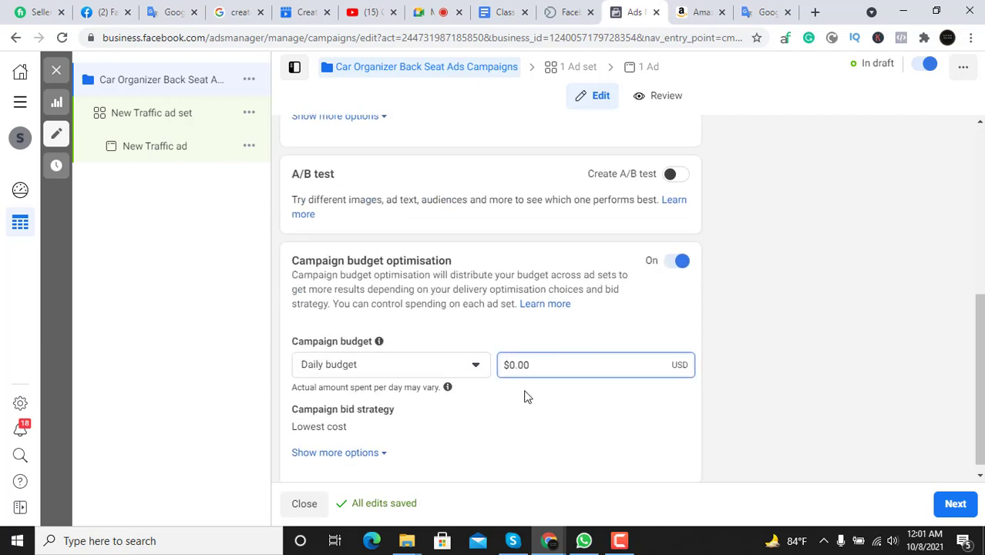
type("1")
scroll(744, 346, "up", 1)
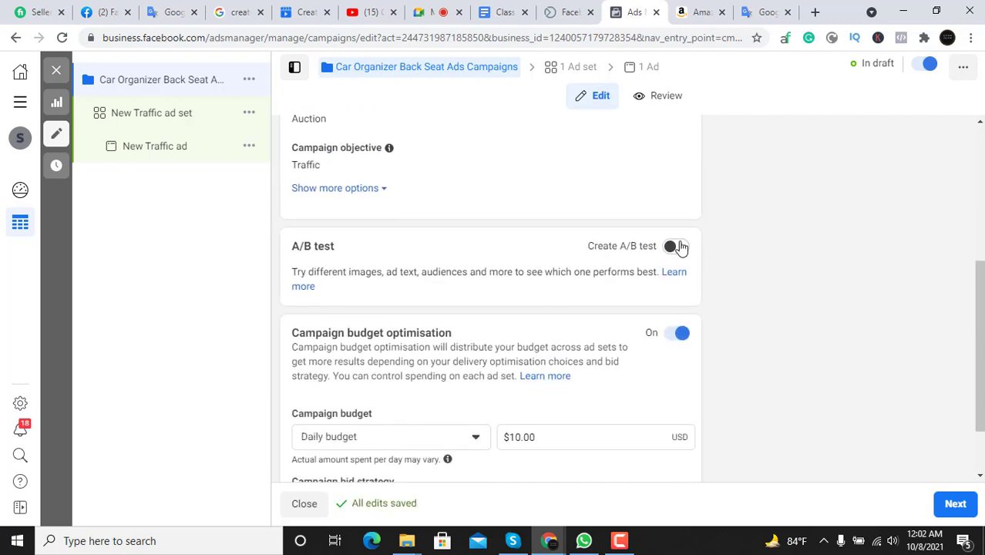
scroll(641, 371, "down", 1)
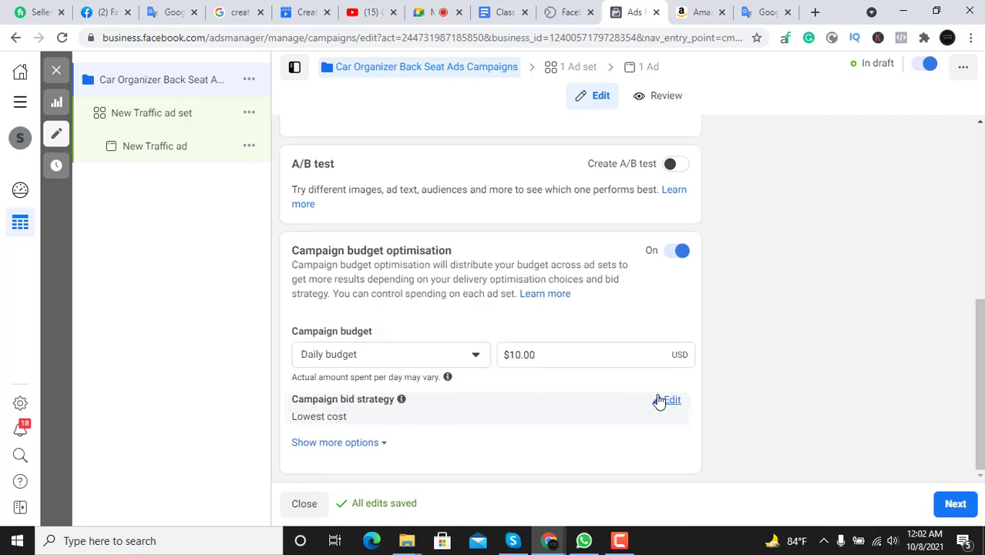
Copy the full campaign name "Car Organizer Back Seat Ads Campaigns"
scroll(642, 383, "up", 5)
scroll(639, 379, "down", 5)
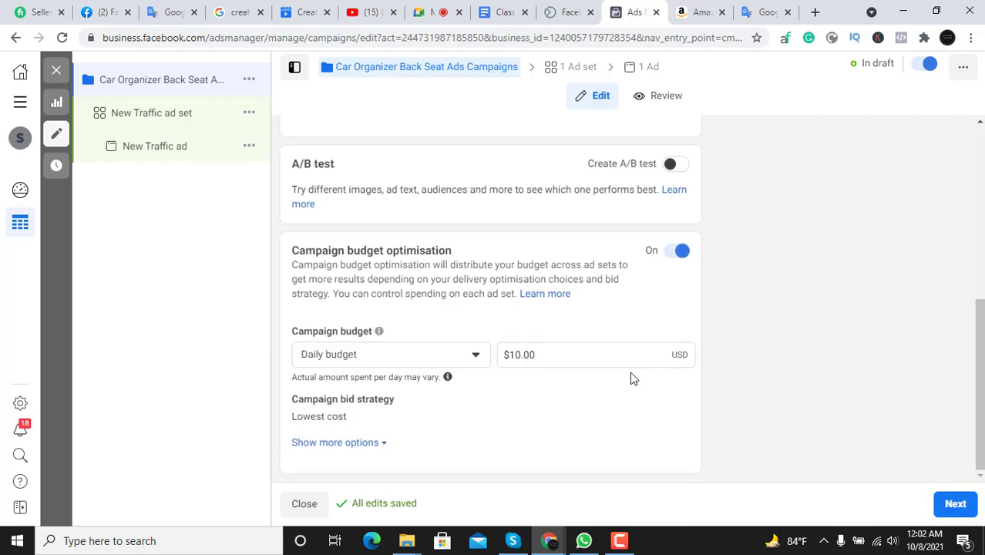
scroll(630, 373, "up", 5)
double_click(448, 176)
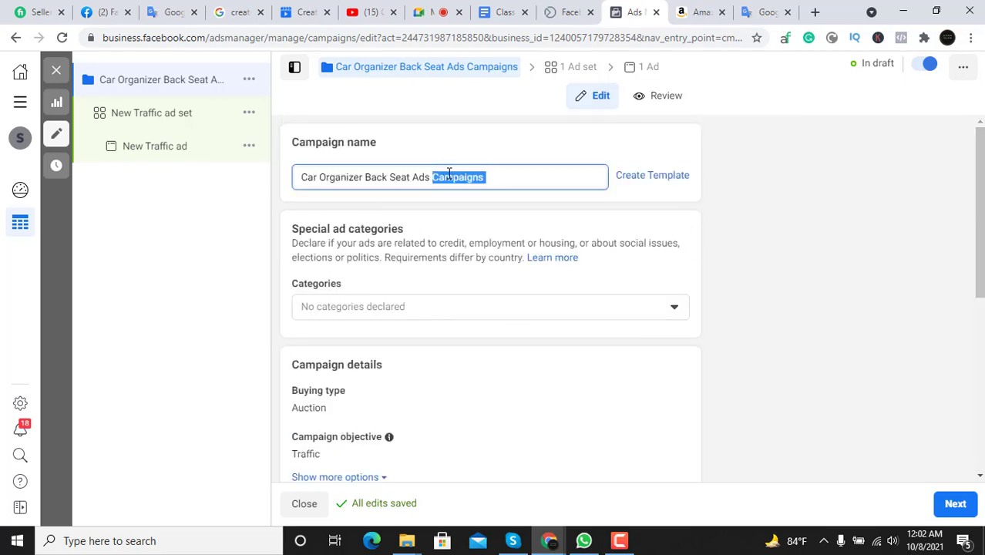
key("ctrl+a")
right_click(448, 175)
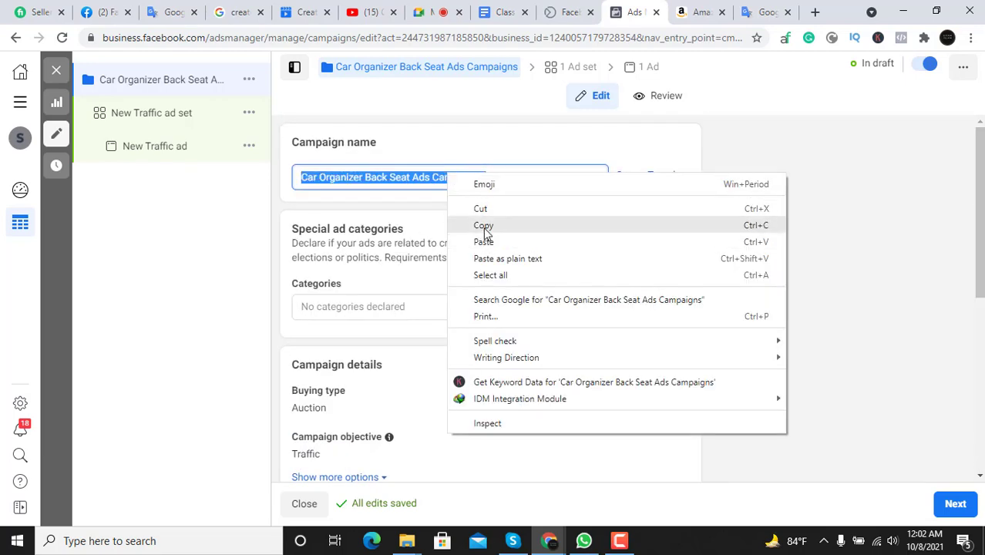
left_click(482, 226)
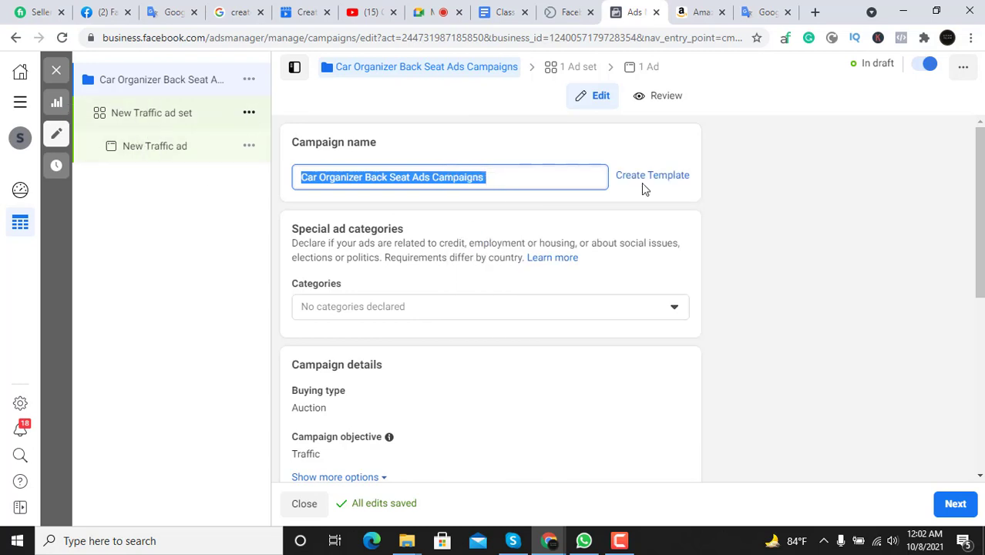
Proceed to the ad set settings and replace the ad set name with the copied campaign name
left_click(954, 505)
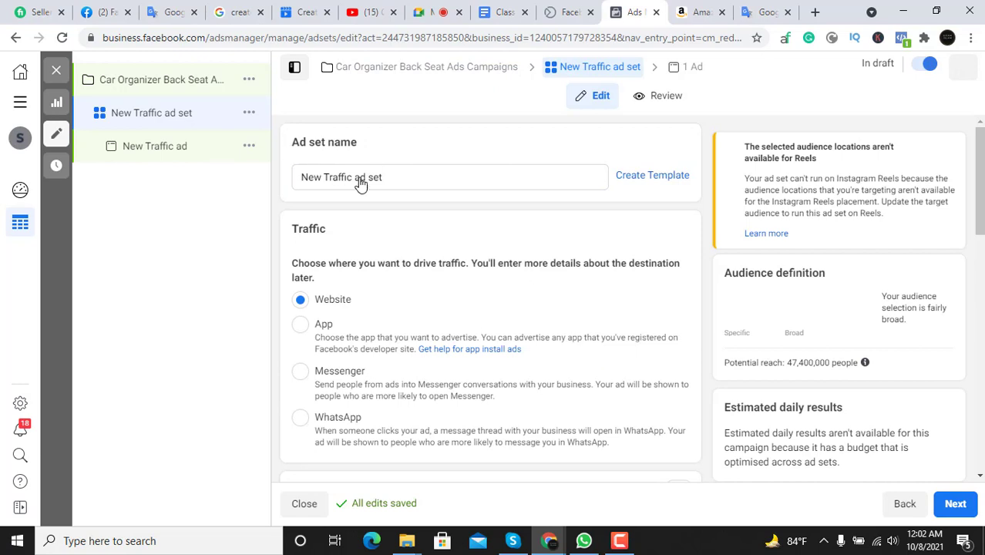
triple_click(399, 176)
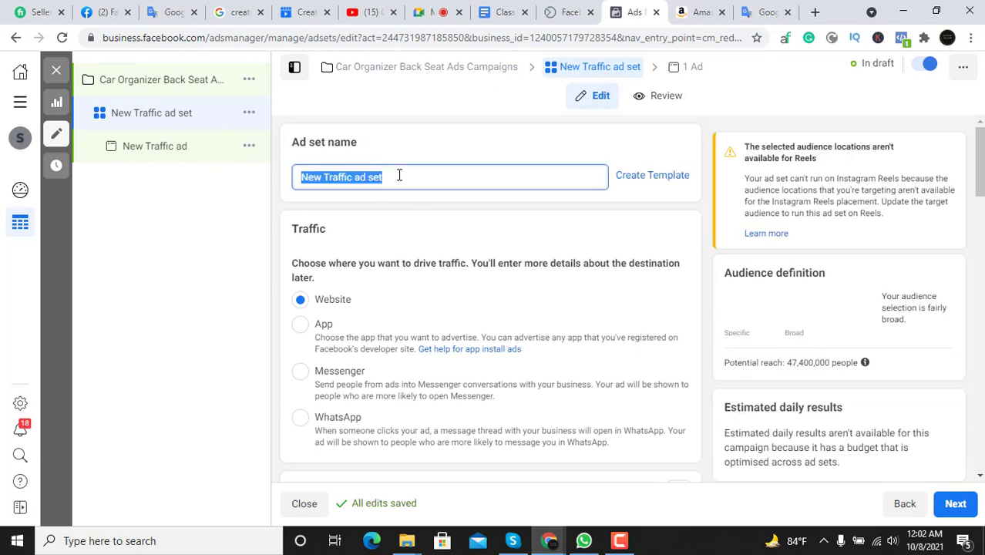
right_click(416, 180)
left_click(443, 244)
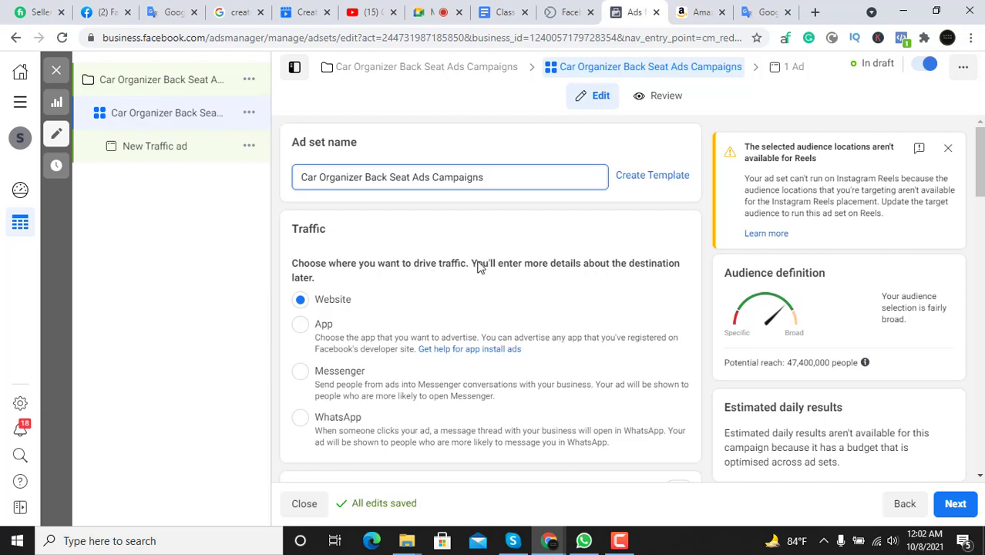
Examine the ad set's traffic destination choices and the Dynamic creative and Offer descriptions
scroll(477, 271, "down", 1)
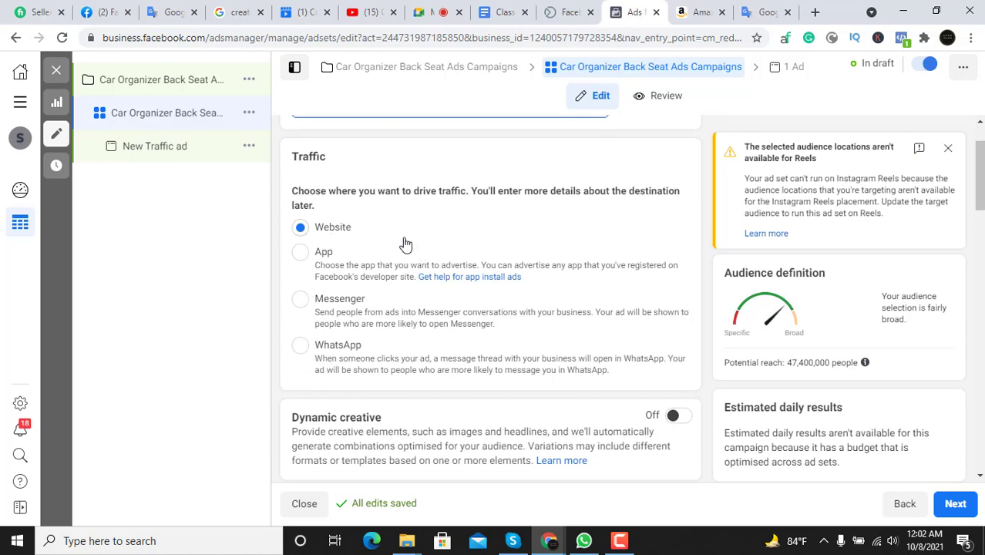
scroll(455, 260, "up", 2)
scroll(457, 260, "down", 2)
scroll(457, 260, "down", 4)
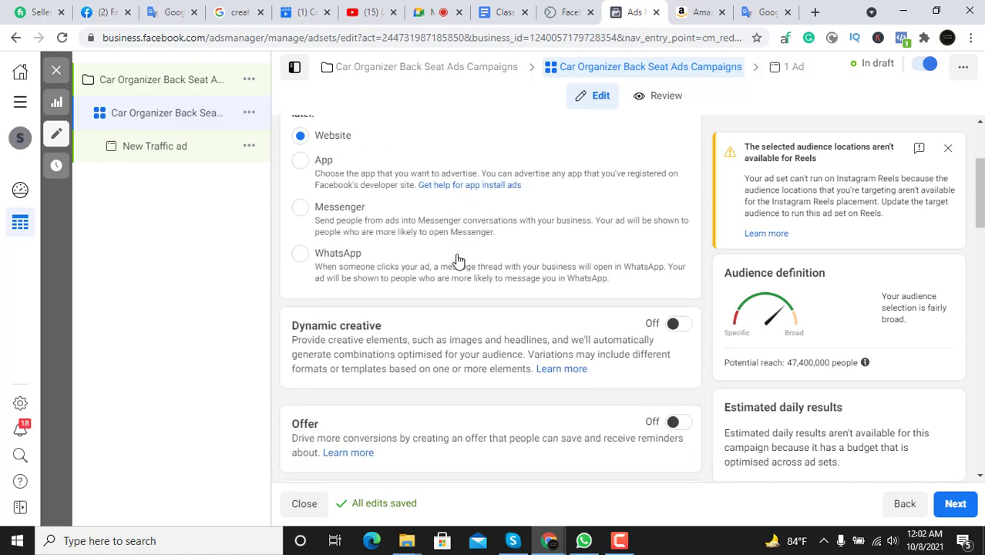
scroll(401, 243, "up", 2)
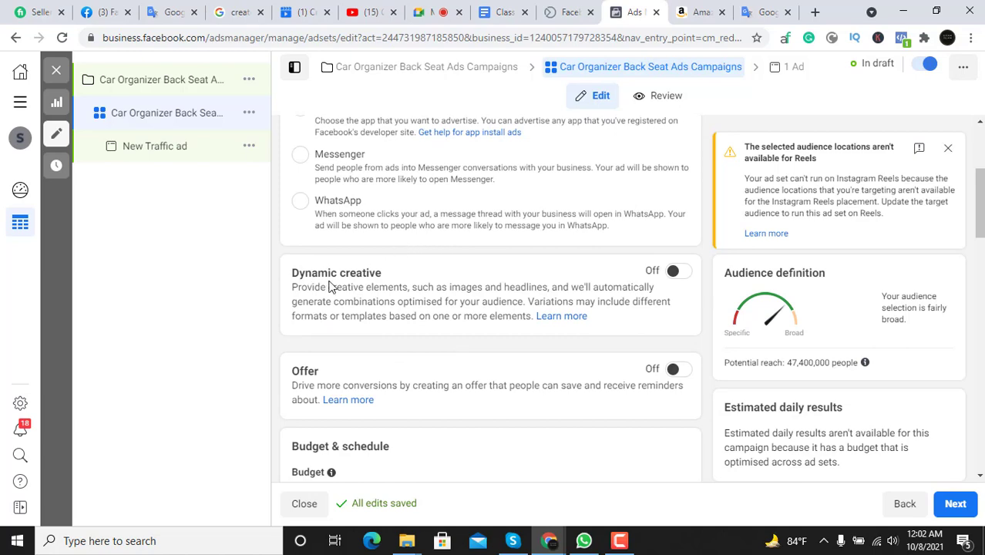
scroll(427, 303, "down", 1)
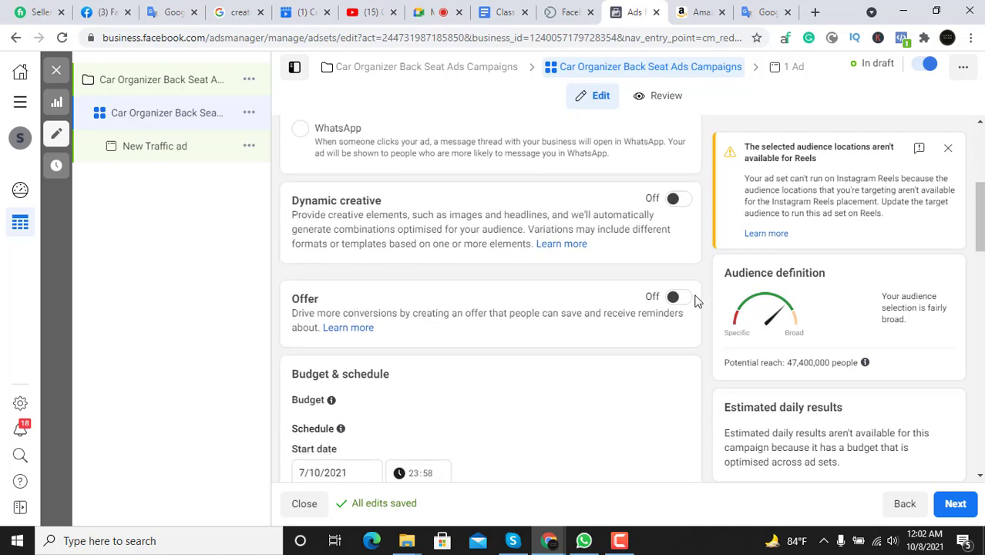
scroll(556, 314, "up", 1)
scroll(549, 319, "down", 2)
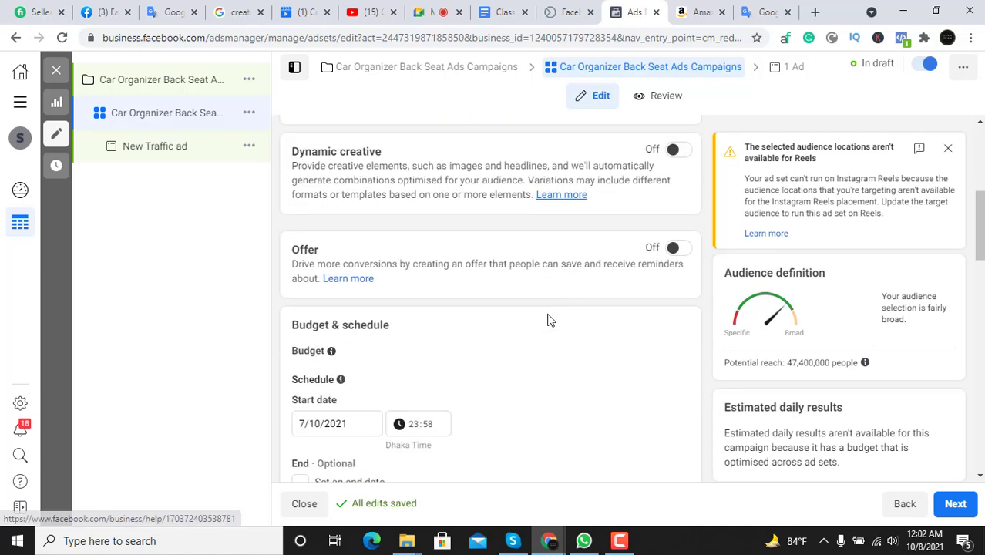
scroll(573, 284, "up", 1)
scroll(540, 279, "down", 1)
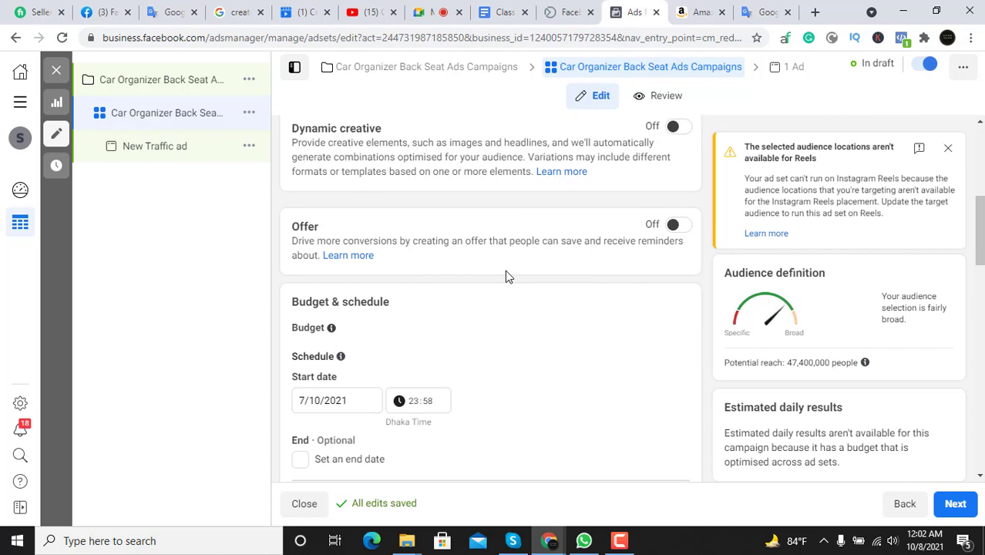
Enable the ad set's Offer option to inspect its settings and turn it back off
left_click_drag(453, 241, 514, 241)
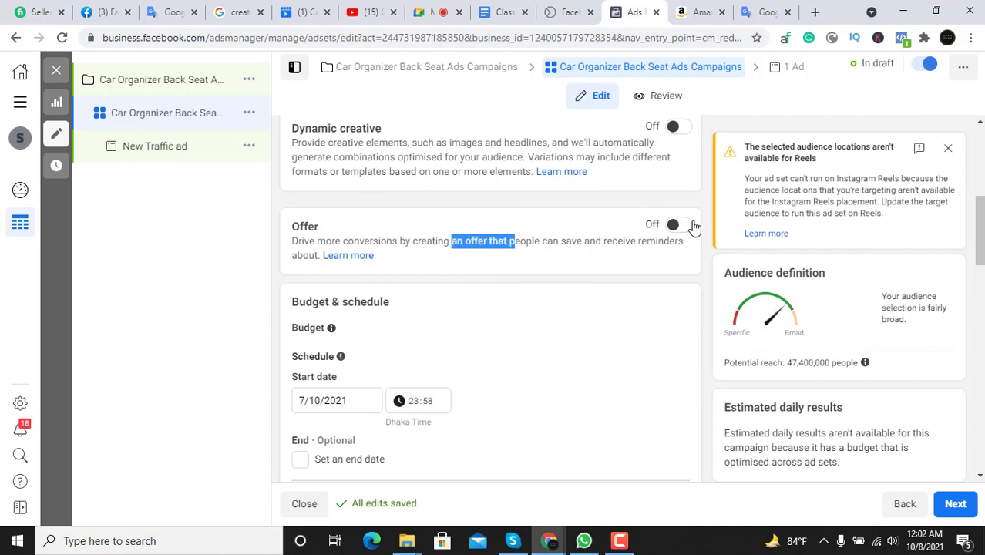
left_click(677, 225)
scroll(477, 346, "down", 2)
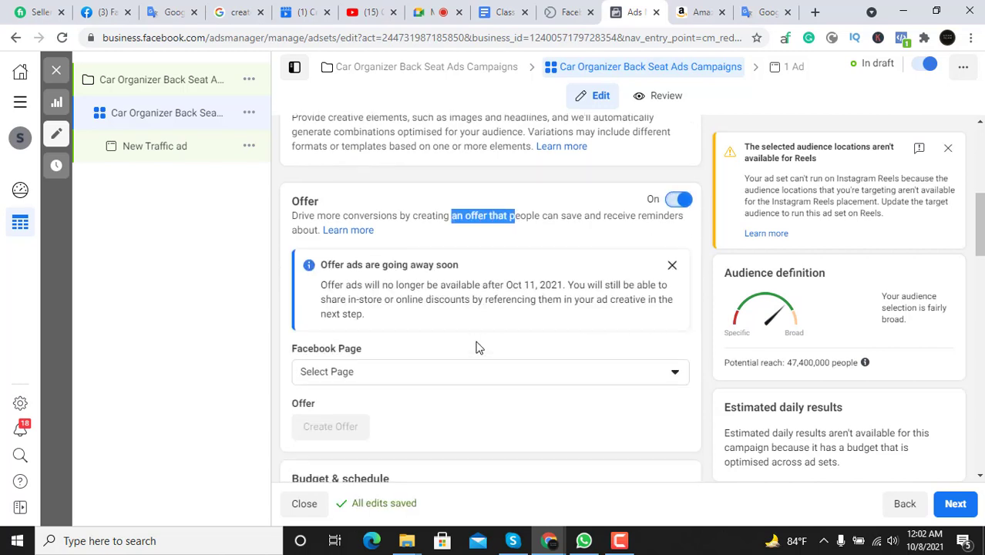
scroll(515, 339, "up", 2)
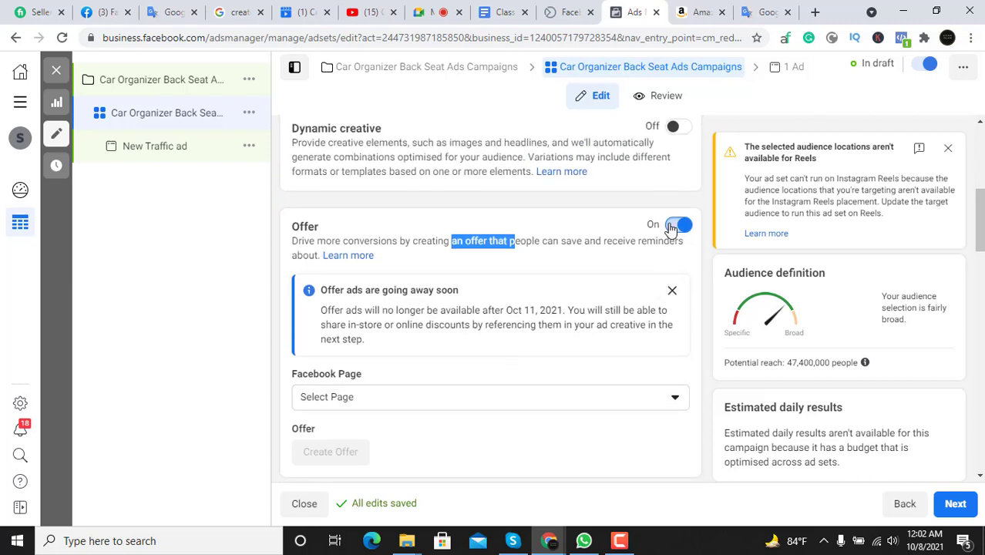
left_click(672, 226)
Schedule the ad set to end on 14/10/2021 and reset its start date to today, 8/10/2021
scroll(573, 269, "down", 1)
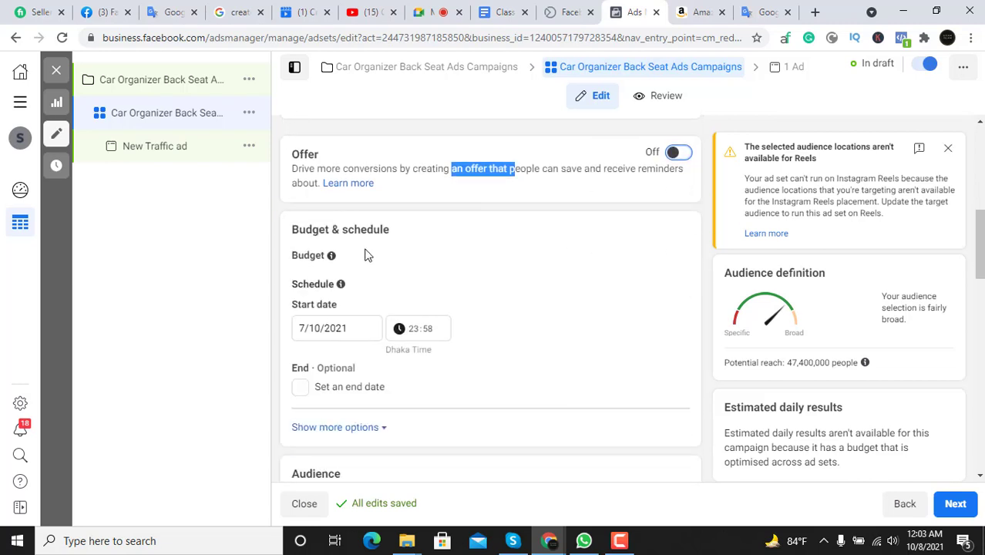
left_click_drag(298, 259, 324, 260)
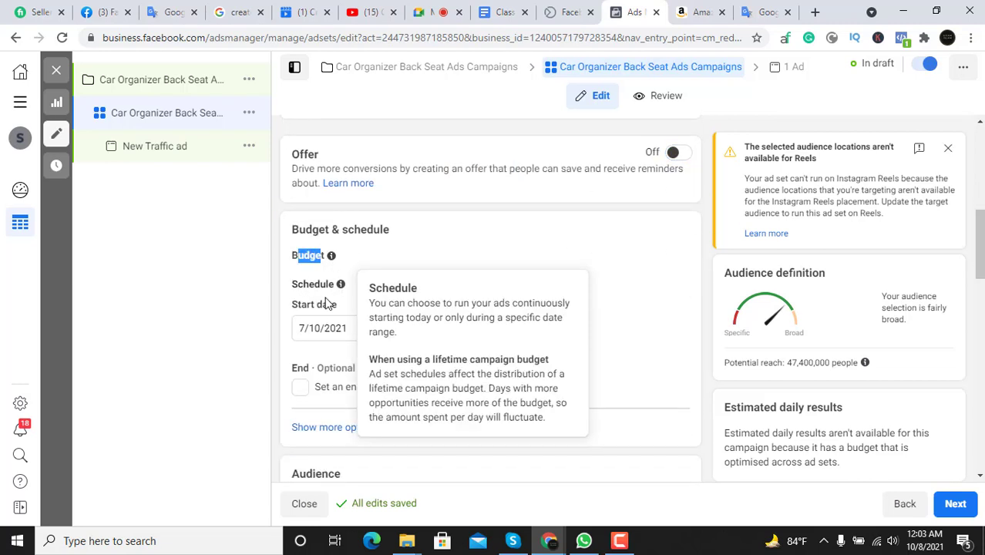
left_click(413, 297)
mouse_move(338, 293)
scroll(424, 282, "down", 1)
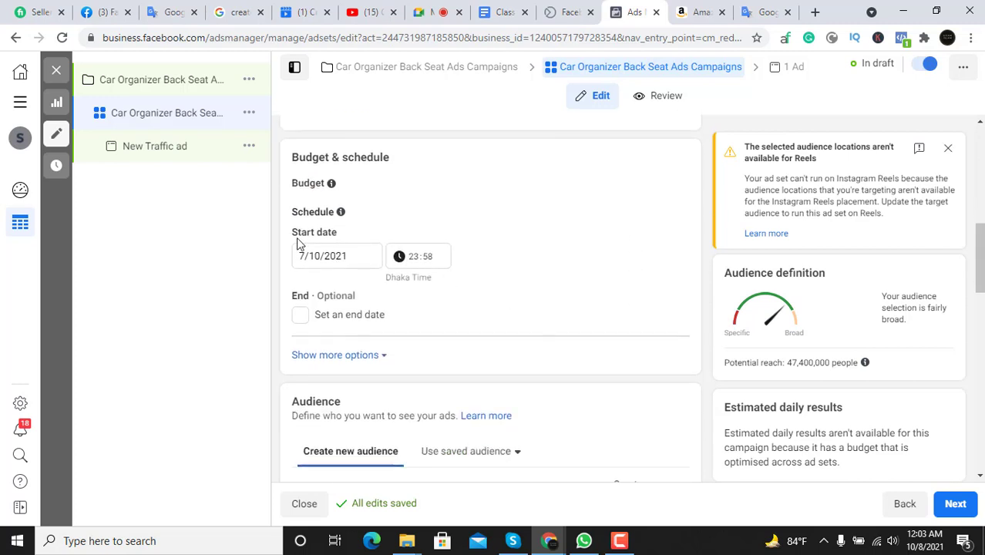
left_click_drag(299, 236, 331, 234)
left_click(398, 235)
left_click(301, 322)
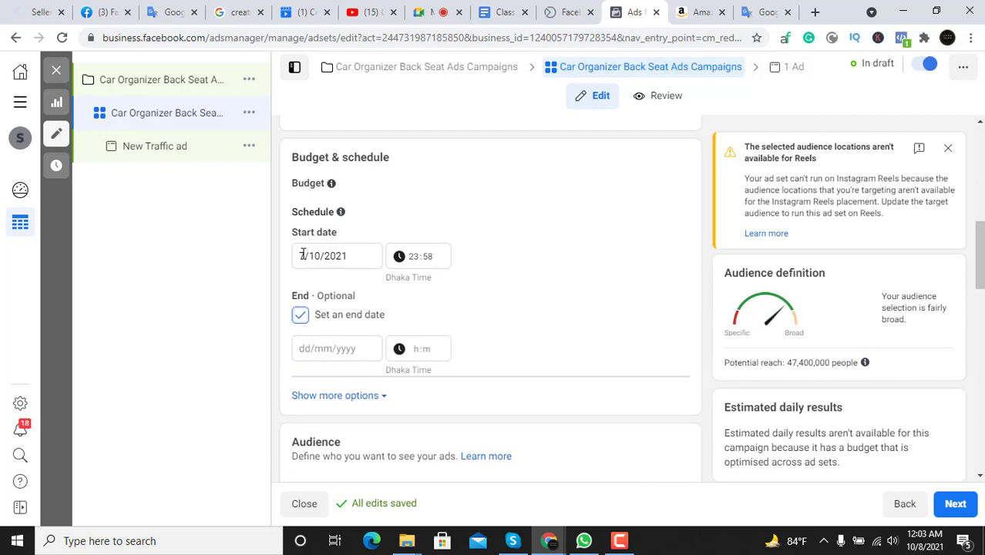
left_click(323, 351)
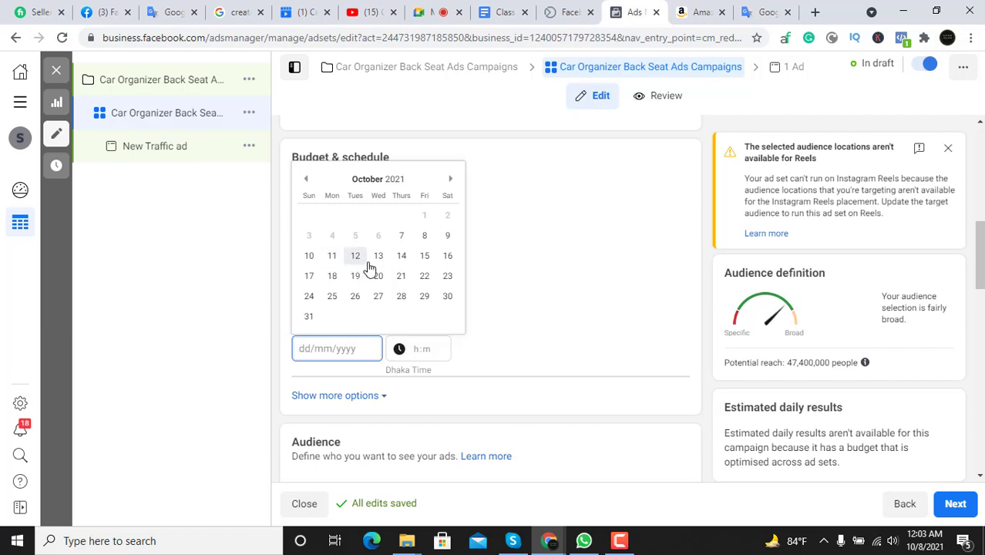
left_click(402, 257)
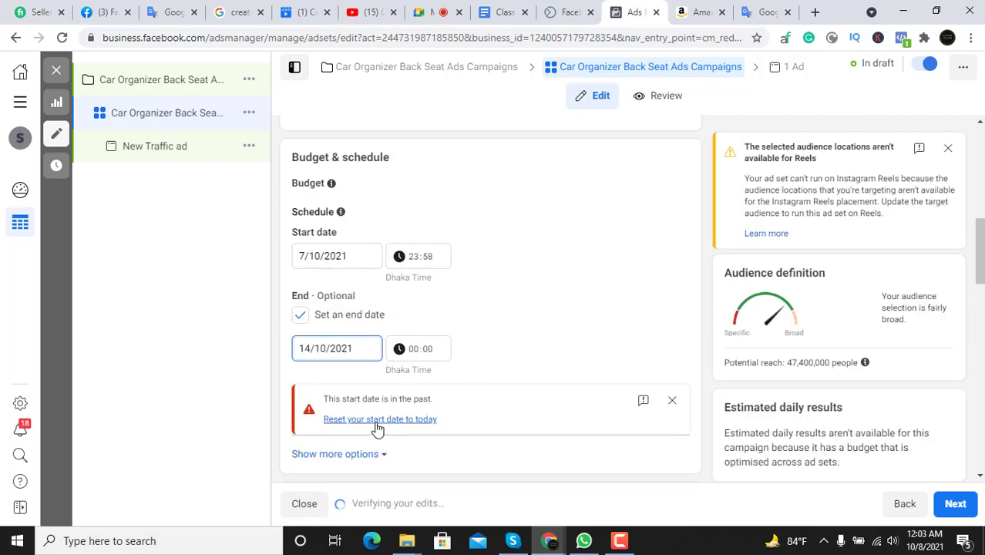
left_click(373, 420)
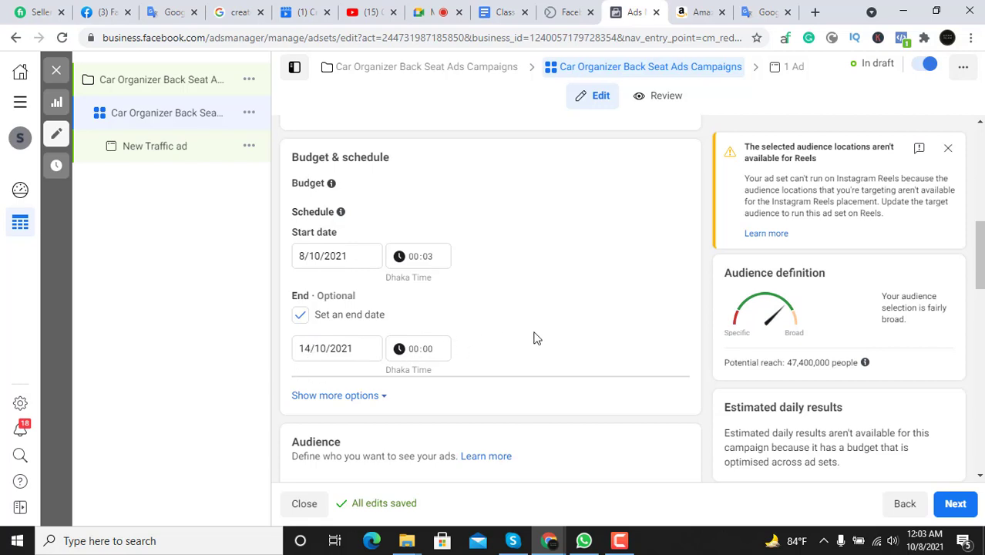
Expand the additional Budget & schedule options to show the ad set spend limits, and review the schedule settings
scroll(409, 271, "down", 2)
left_click(350, 252)
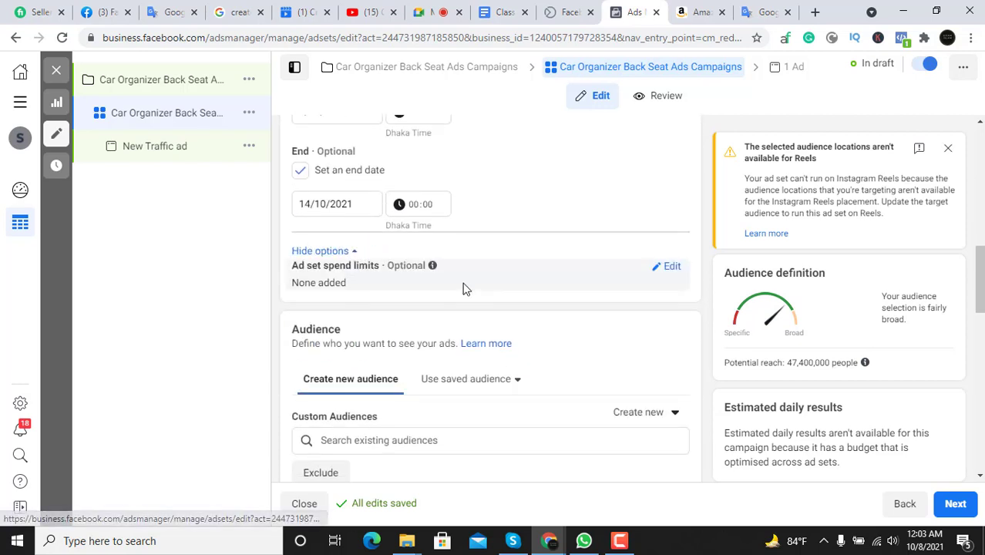
scroll(493, 292, "up", 1)
scroll(517, 298, "up", 2)
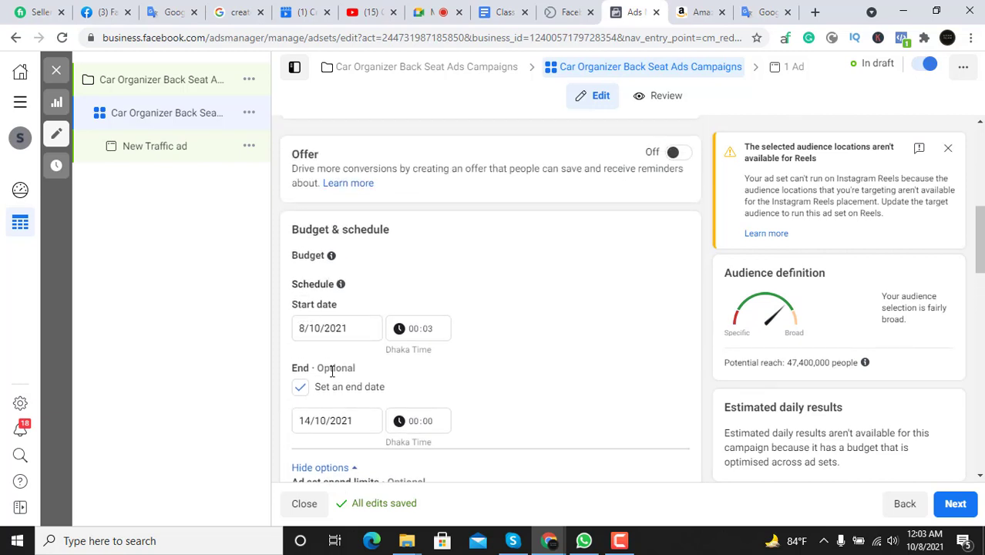
scroll(495, 337, "down", 4)
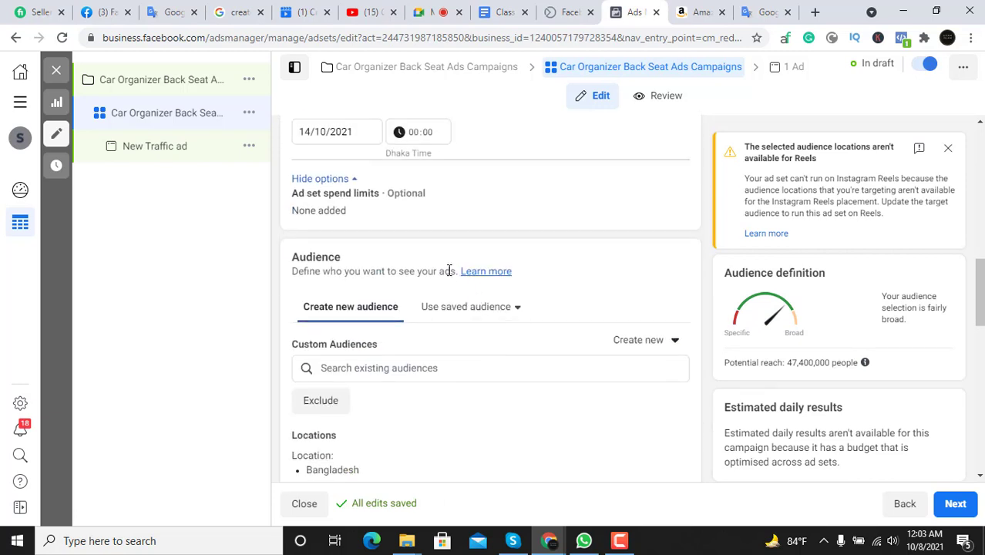
Examine the Audience section's custom audience, location, age, gender and detailed targeting settings, and check the list of saved audiences
scroll(422, 348, "down", 1)
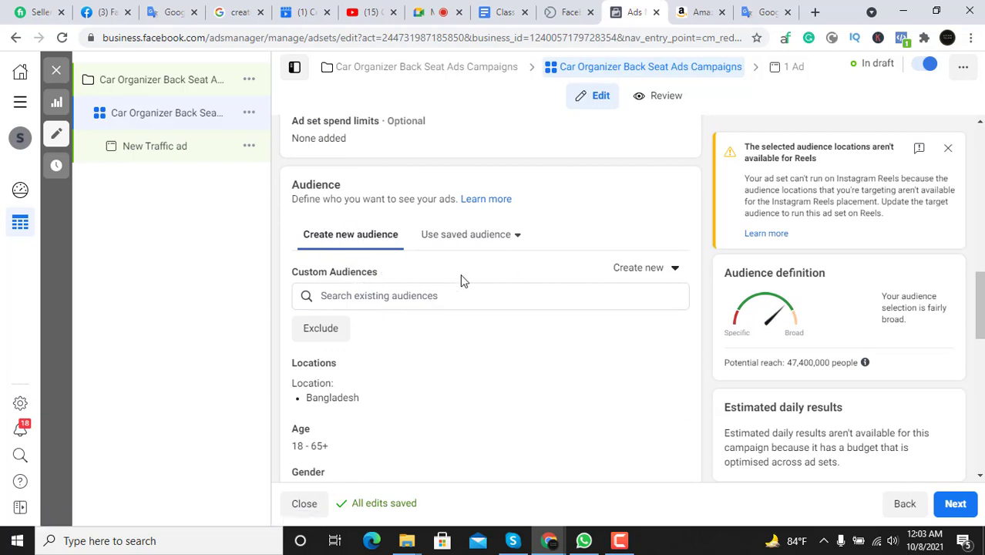
scroll(454, 280, "down", 2)
scroll(454, 292, "down", 1)
scroll(457, 300, "up", 1)
scroll(439, 331, "down", 1)
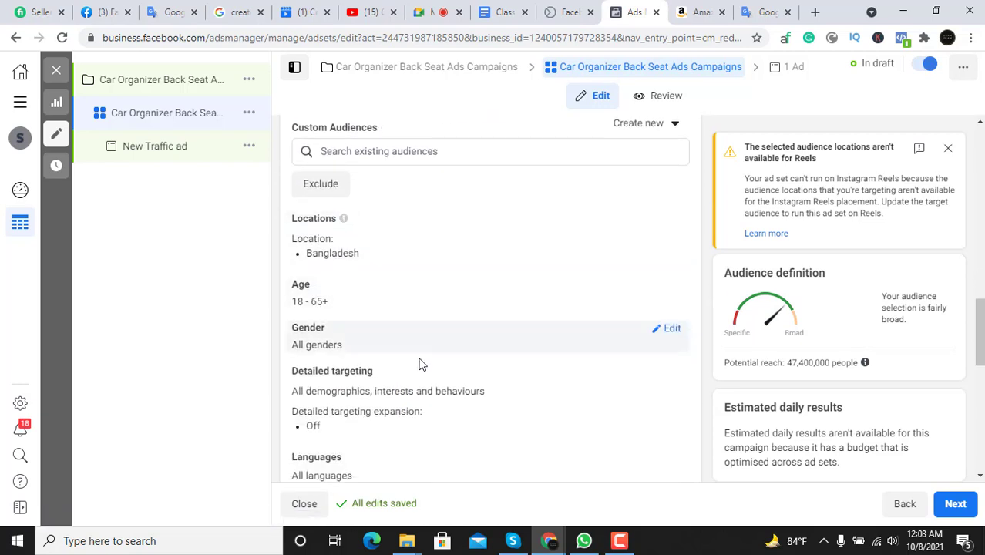
scroll(539, 370, "up", 2)
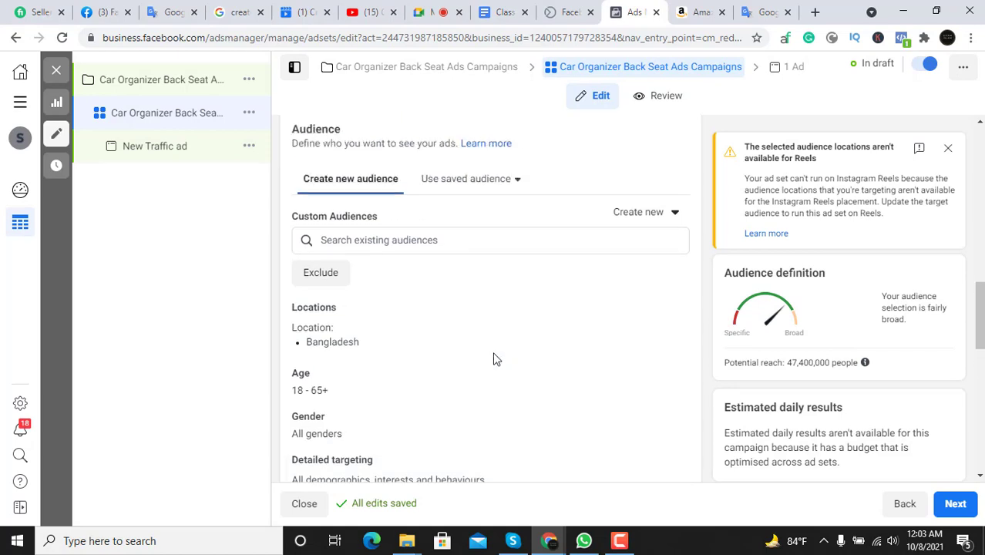
left_click(465, 235)
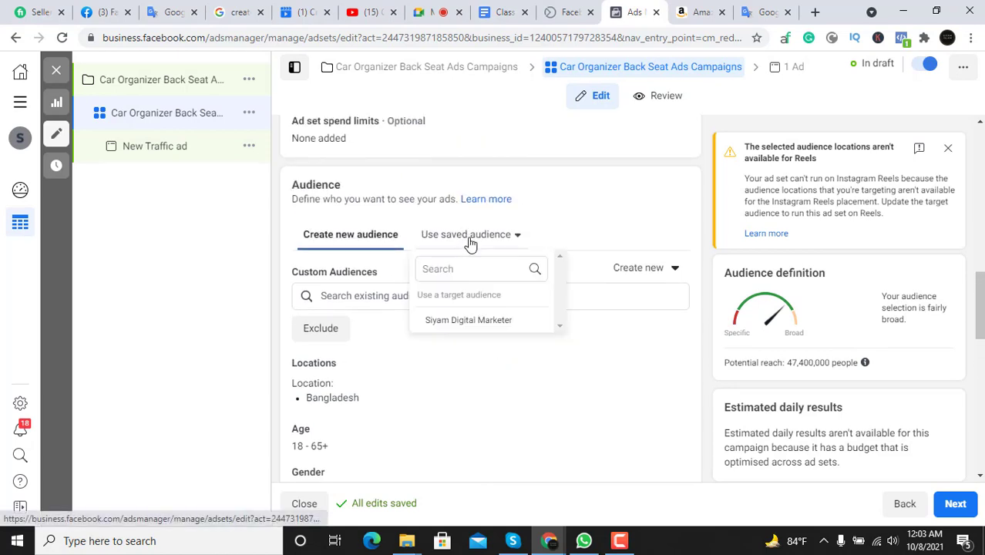
left_click(560, 229)
scroll(467, 323, "down", 2)
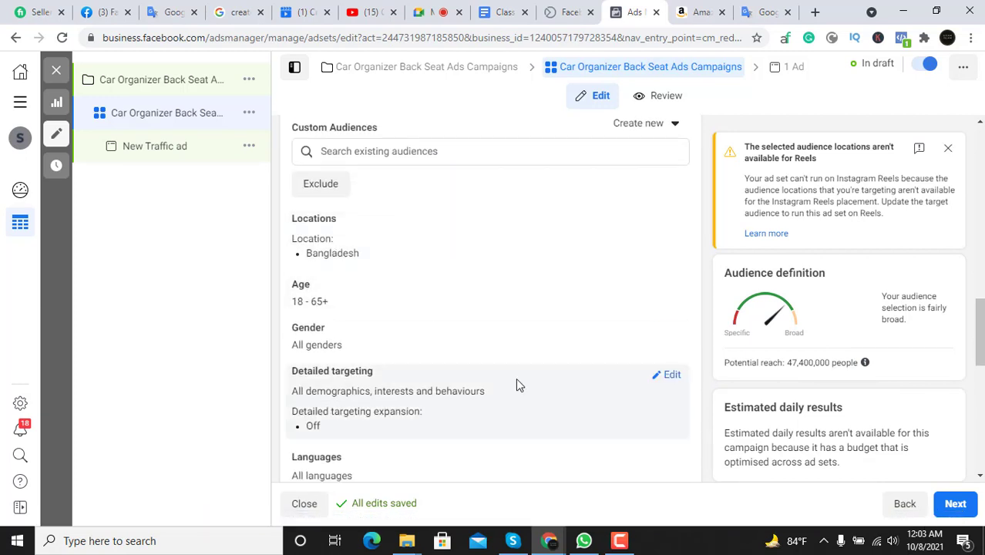
scroll(517, 254, "up", 2)
scroll(431, 260, "down", 2)
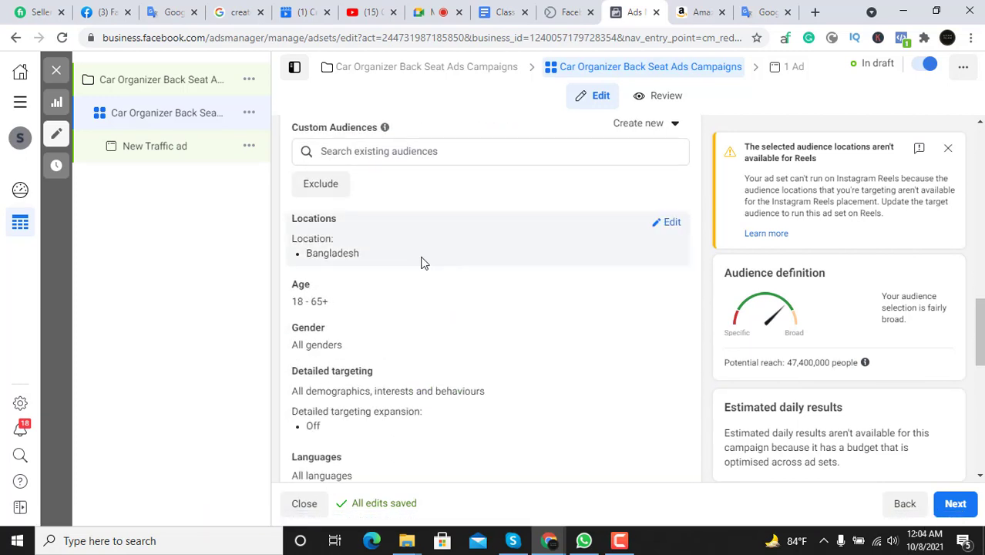
Open the audience locations for editing and remove Bangladesh from the included locations
scroll(420, 254, "up", 1)
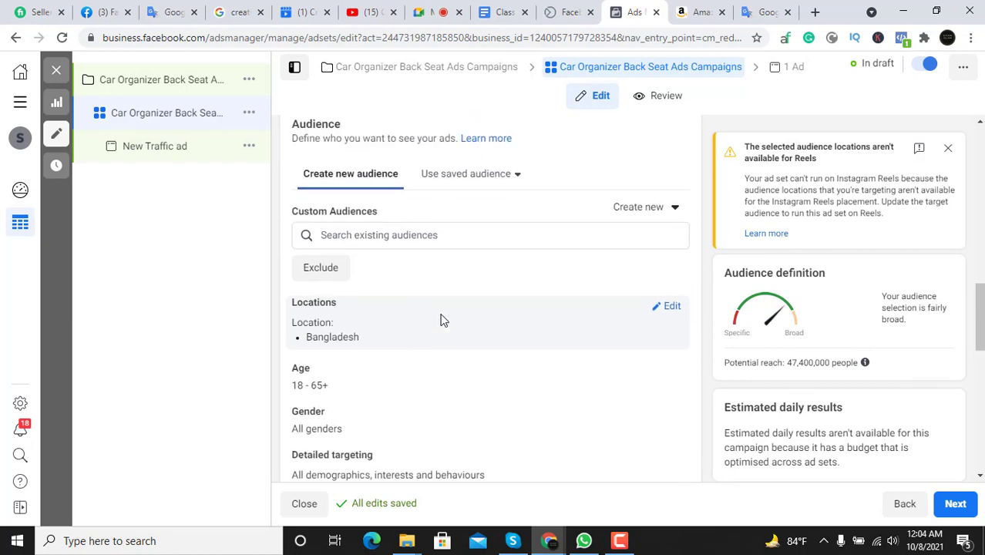
left_click(676, 303)
scroll(484, 334, "down", 1)
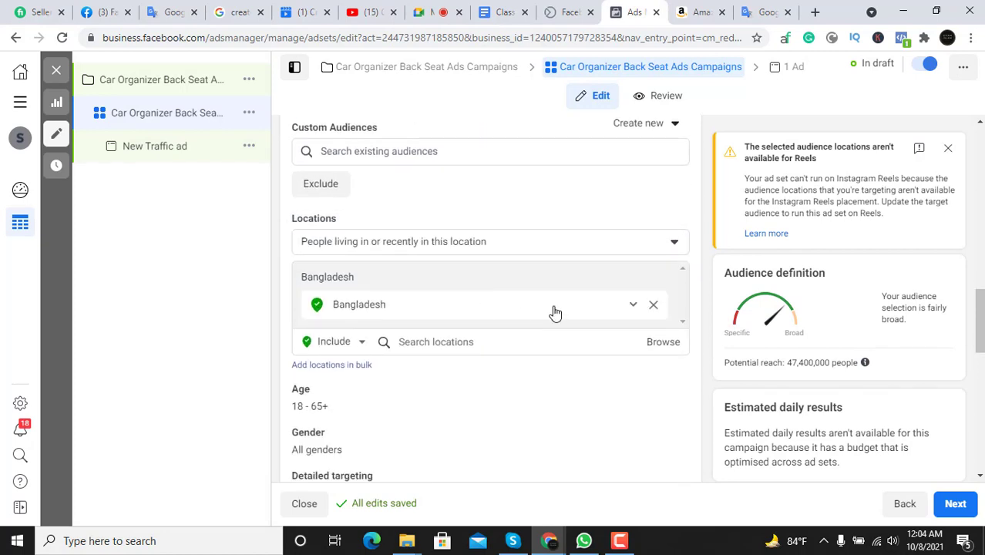
left_click(655, 307)
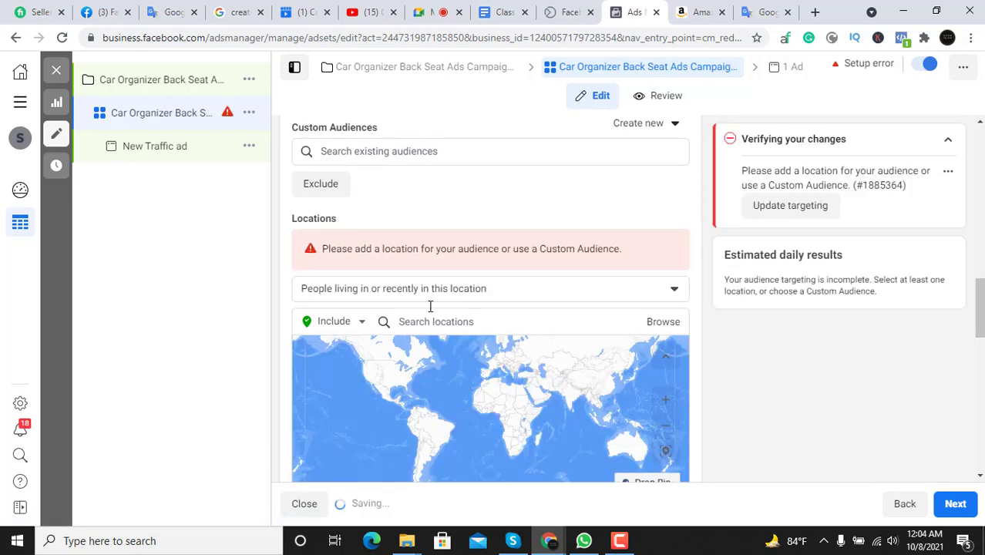
left_click(435, 322)
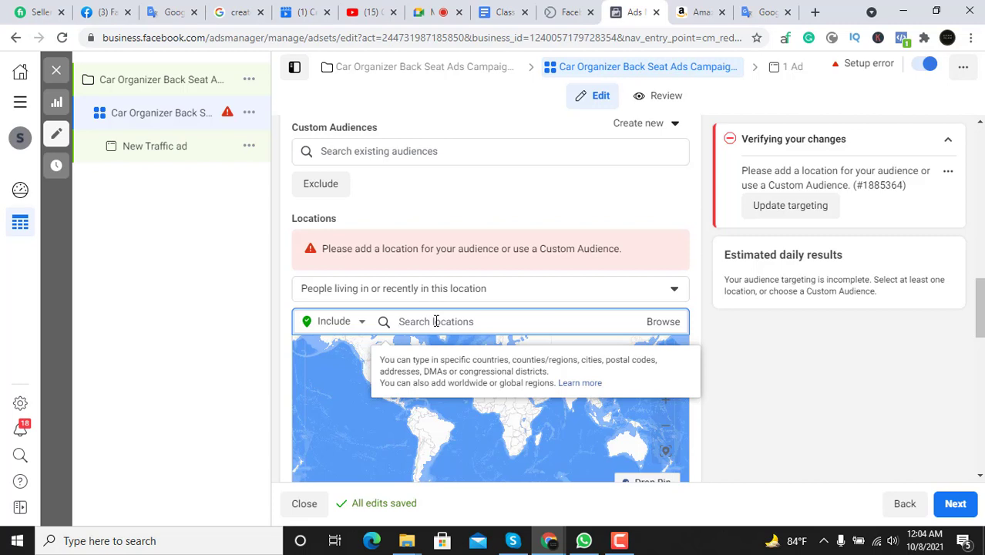
scroll(436, 322, "down", 1)
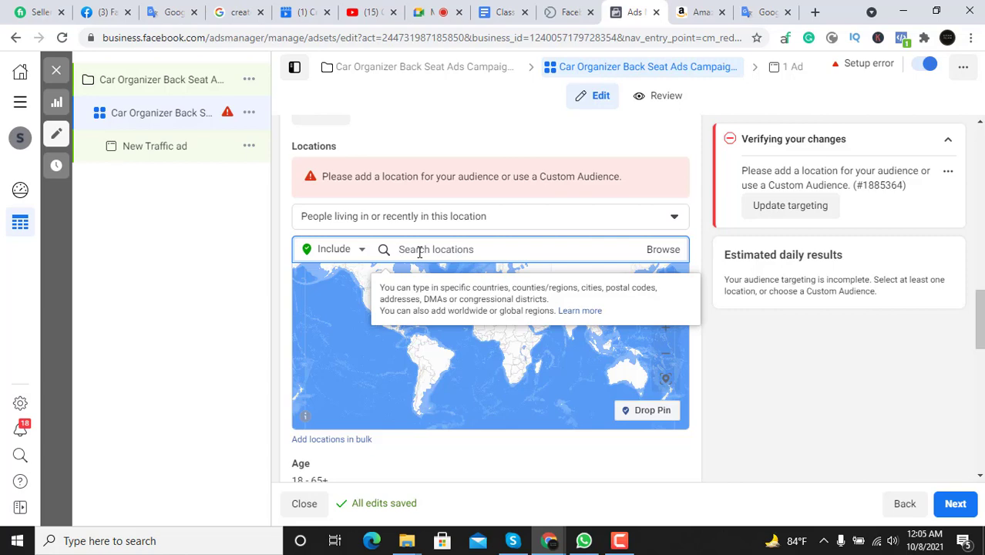
left_click(446, 11)
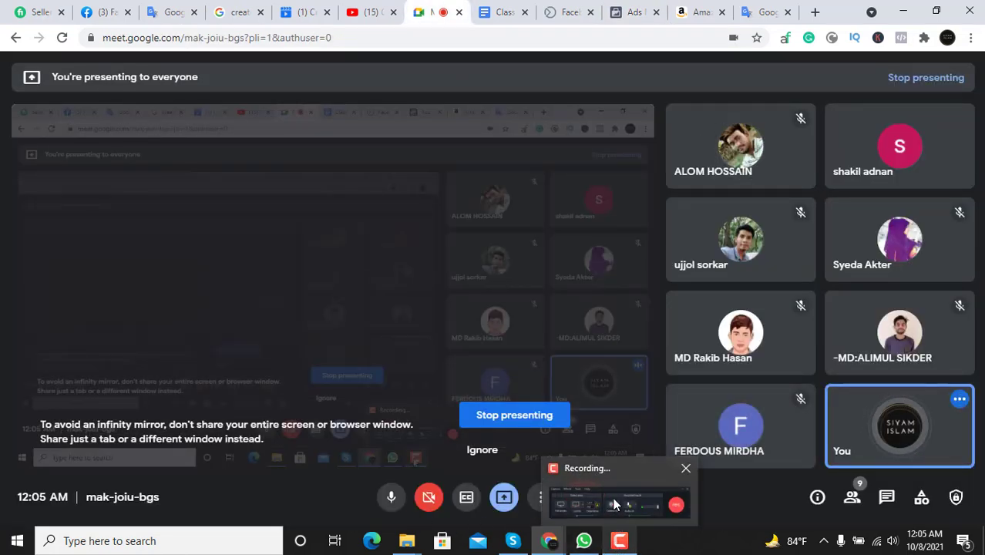
left_click(618, 540)
left_click(916, 473)
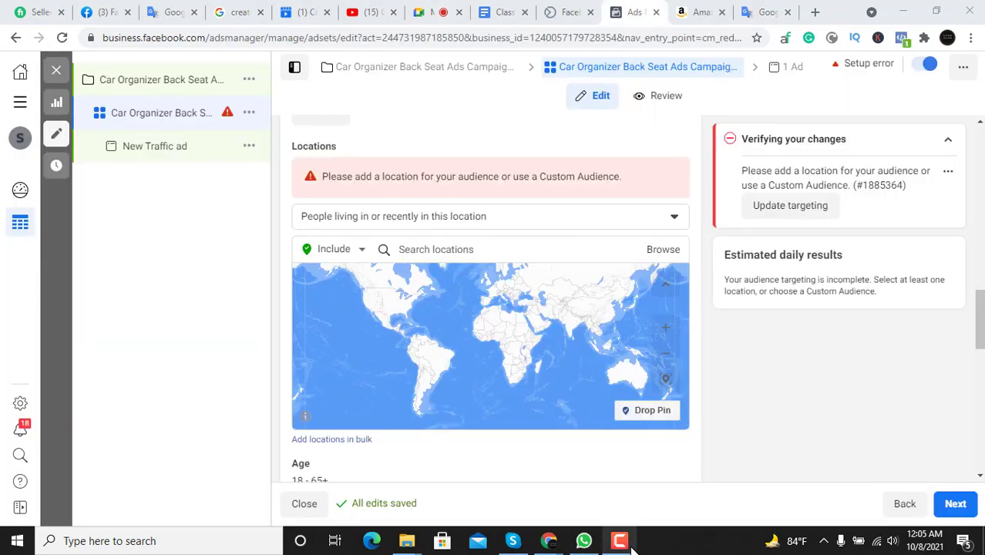
mouse_move(628, 541)
mouse_move(619, 462)
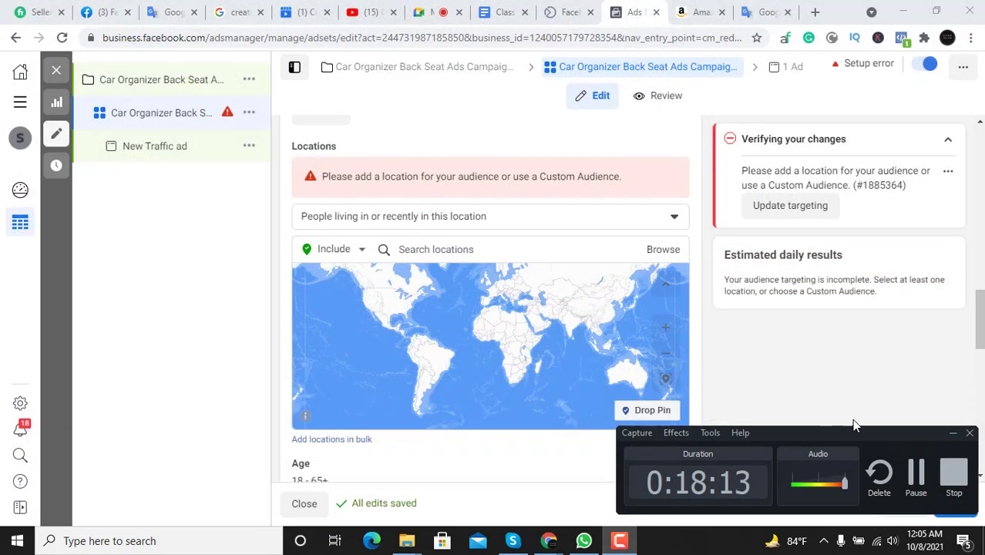
Search the audience locations for Kishoreganj and include the city Kishoreganj, Dhaka, Dhaka Division, Bangladesh
left_click(444, 250)
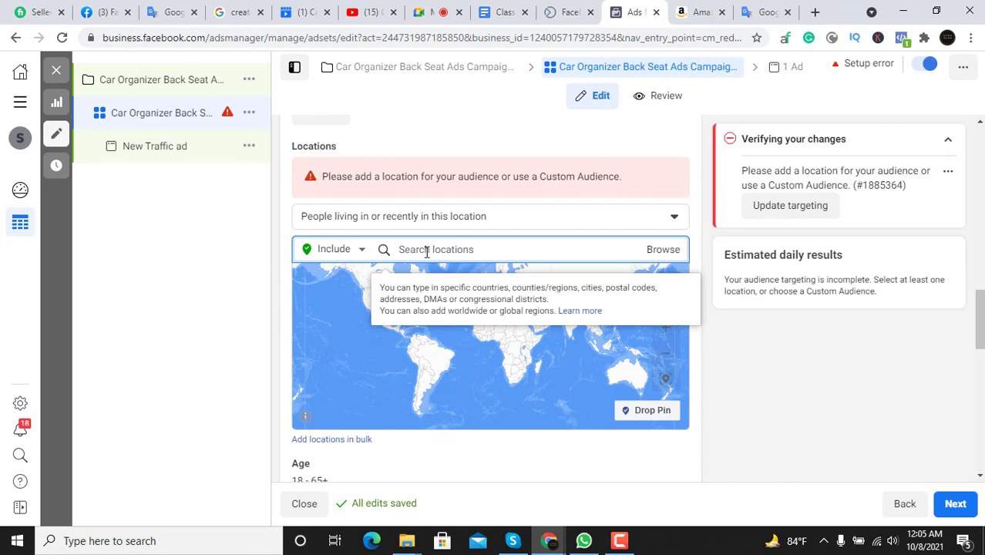
type("K")
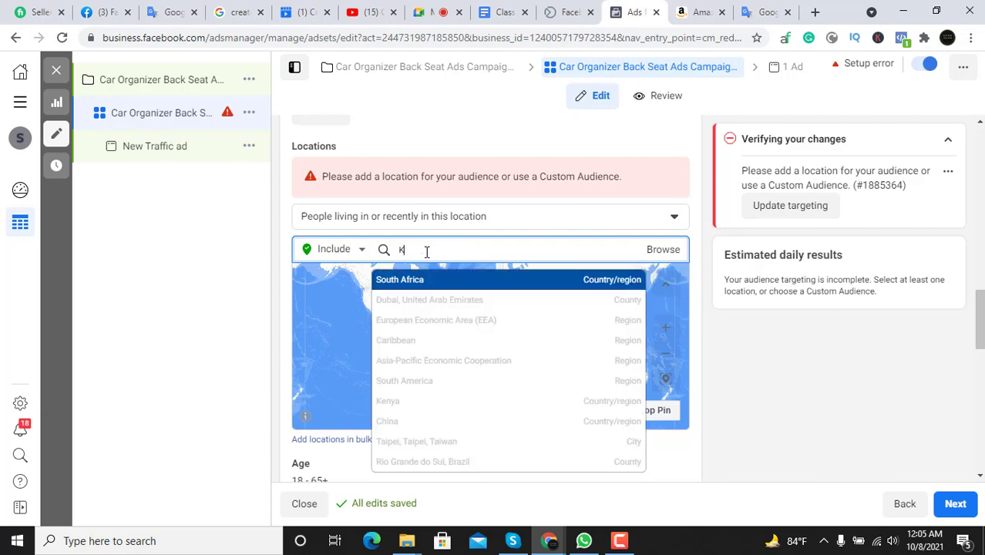
key("BackSpace")
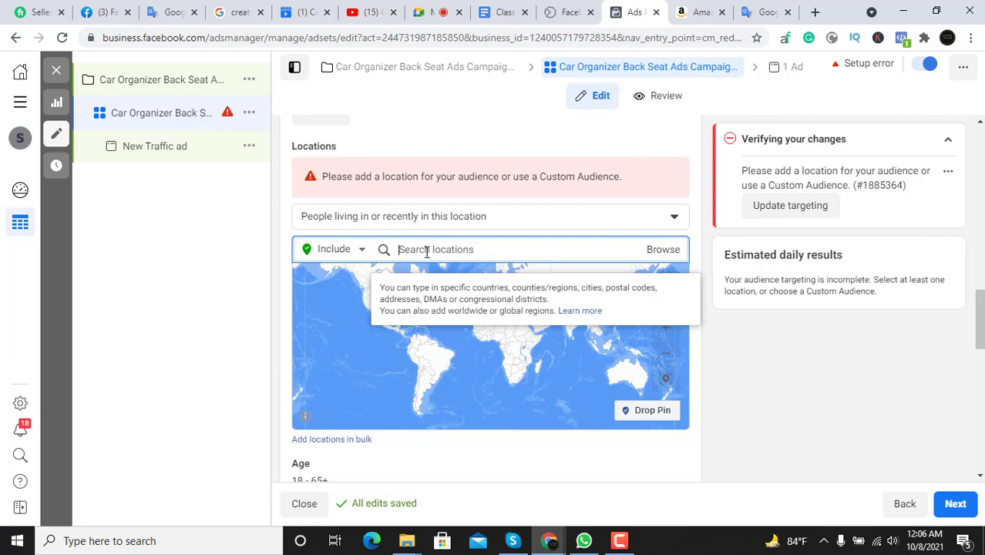
type("klshc")
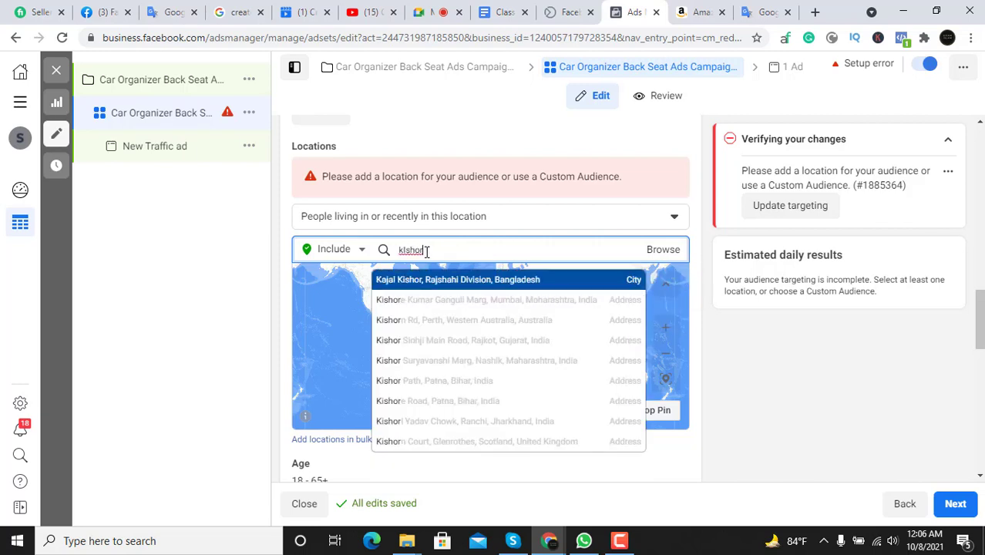
type("hc")
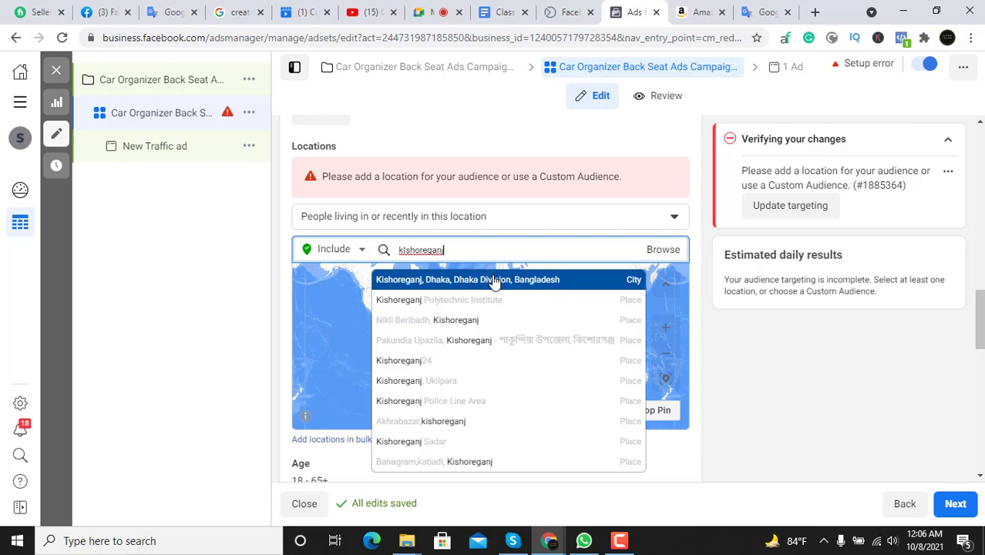
left_click(493, 281)
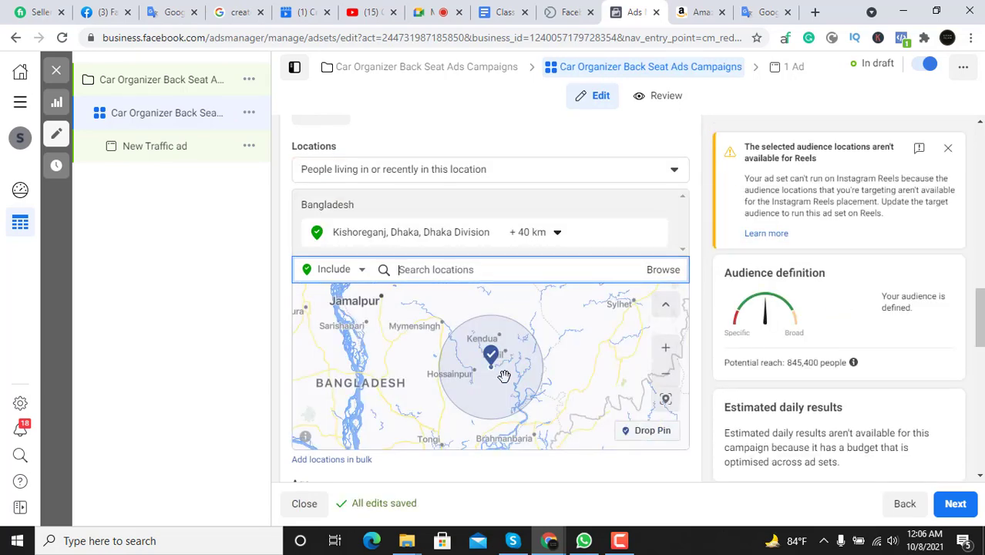
Examine on the location map which towns fall inside and outside the targeting radius around Kishoreganj
scroll(503, 376, "up", 3)
scroll(504, 376, "up", 1)
scroll(505, 369, "down", 4)
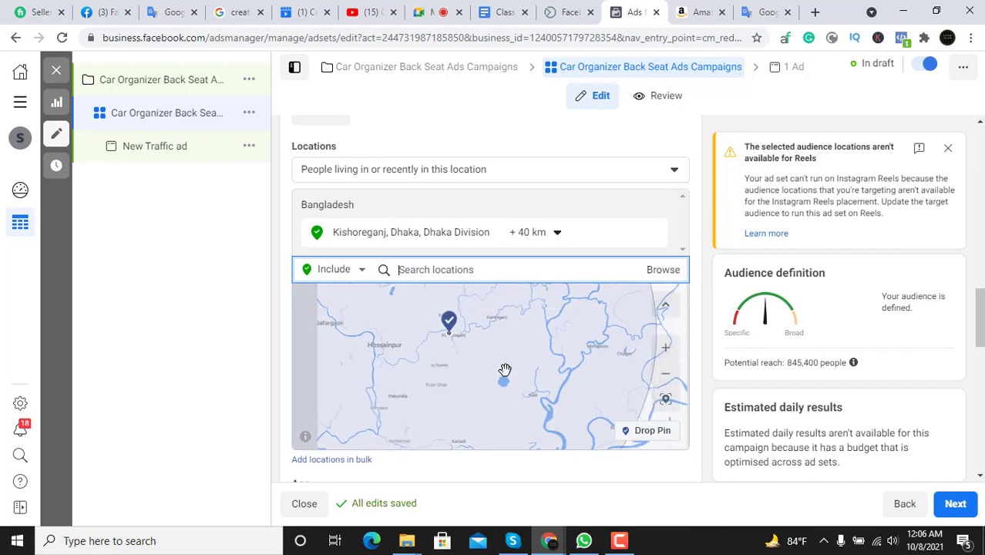
scroll(506, 362, "down", 3)
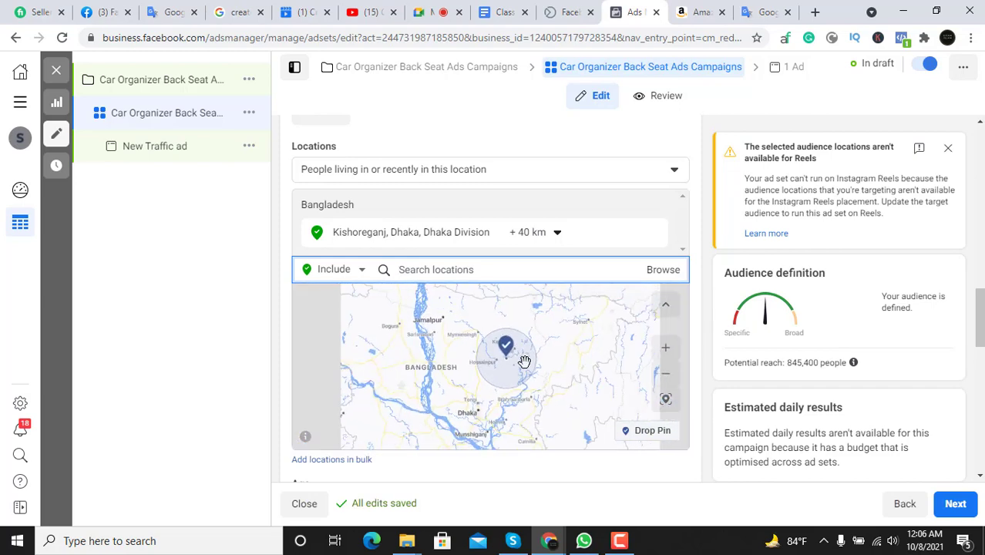
scroll(538, 370, "down", 2)
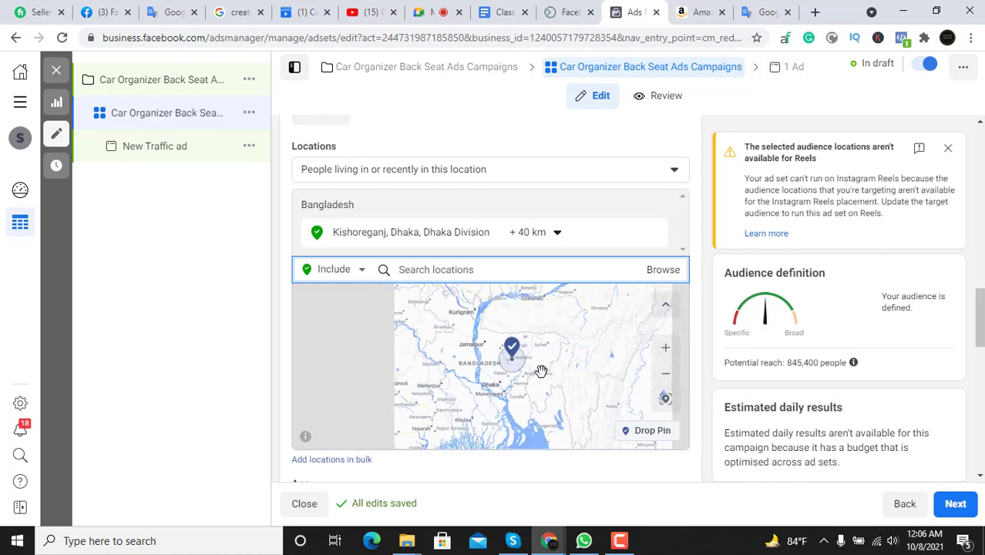
scroll(512, 362, "up", 4)
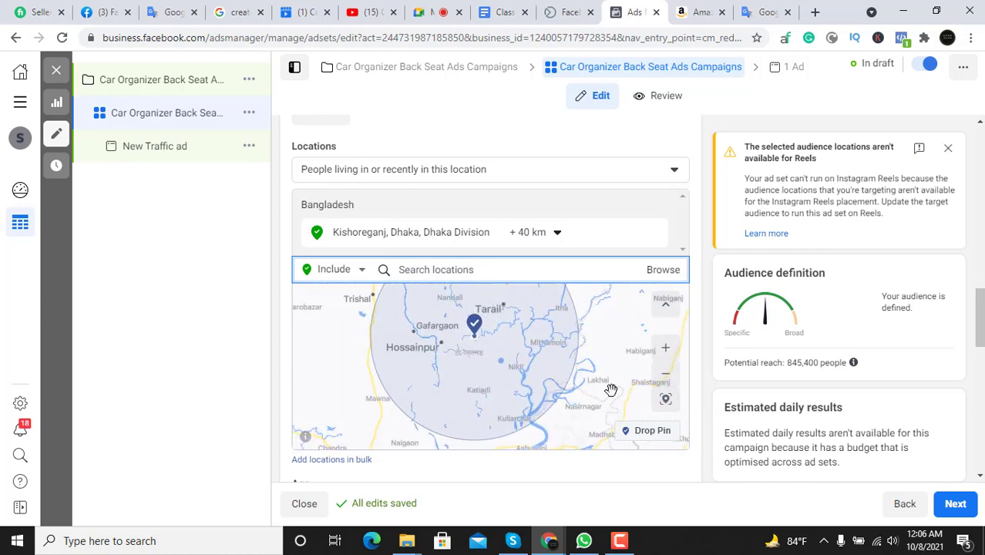
scroll(601, 385, "up", 2)
scroll(520, 367, "down", 2)
scroll(506, 361, "up", 2)
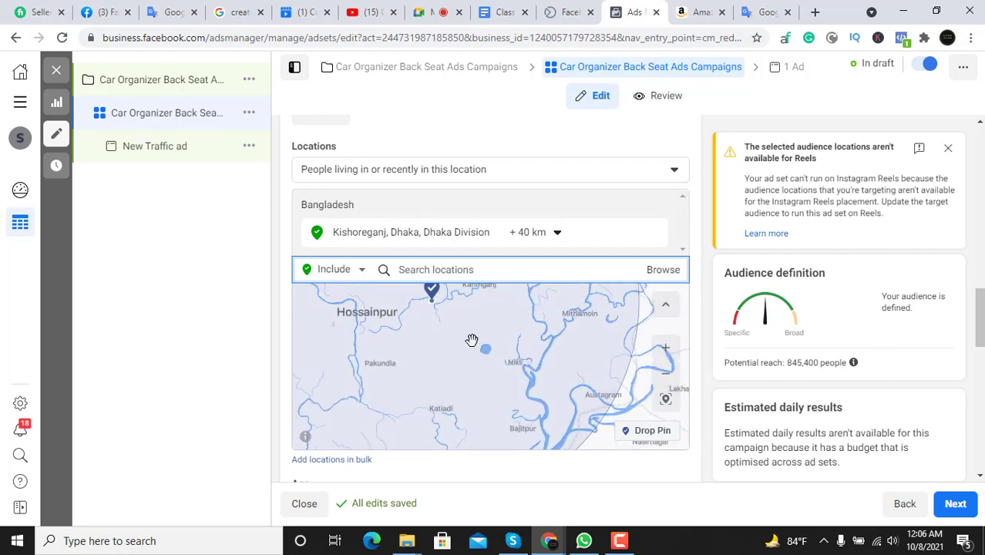
left_click_drag(470, 341, 458, 357)
scroll(456, 358, "down", 2)
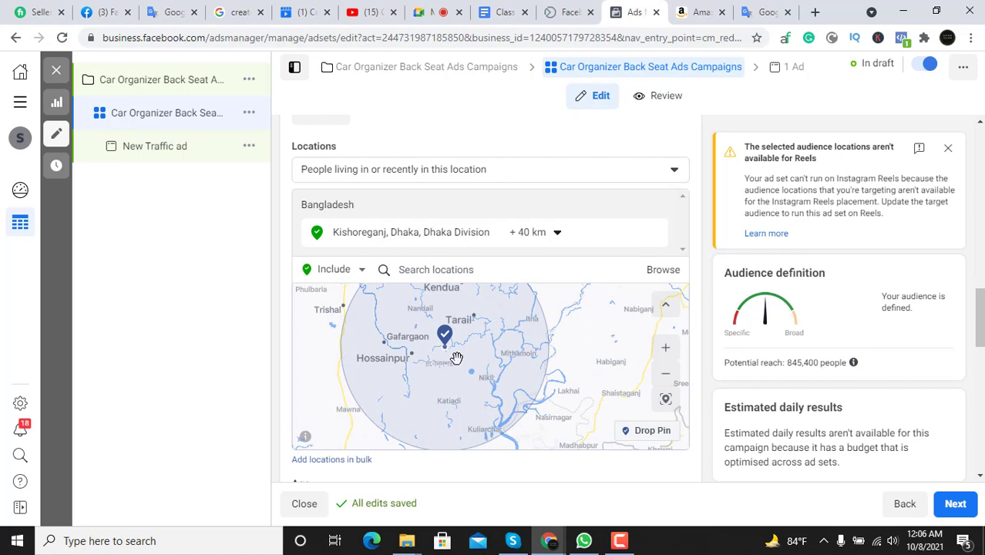
scroll(457, 358, "up", 2)
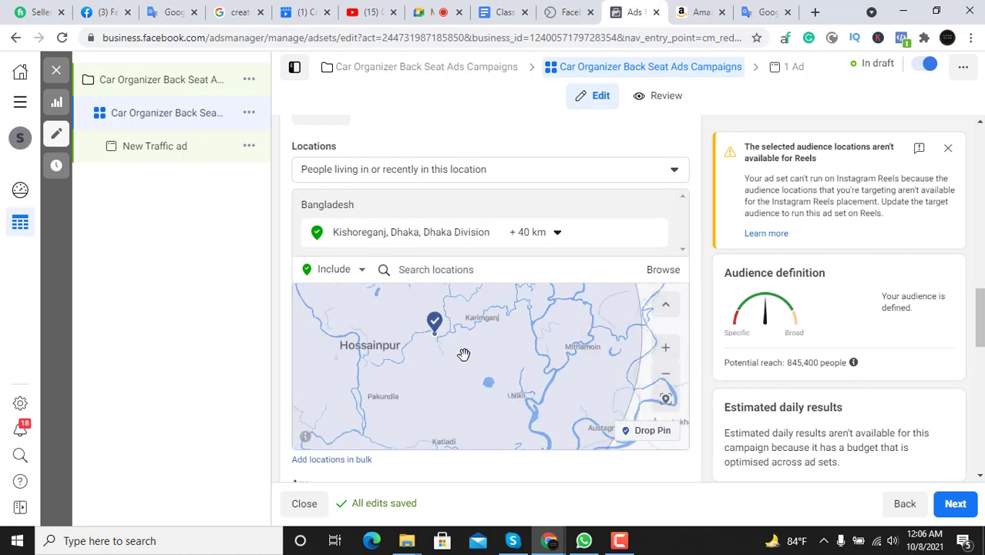
left_click_drag(463, 336, 470, 378)
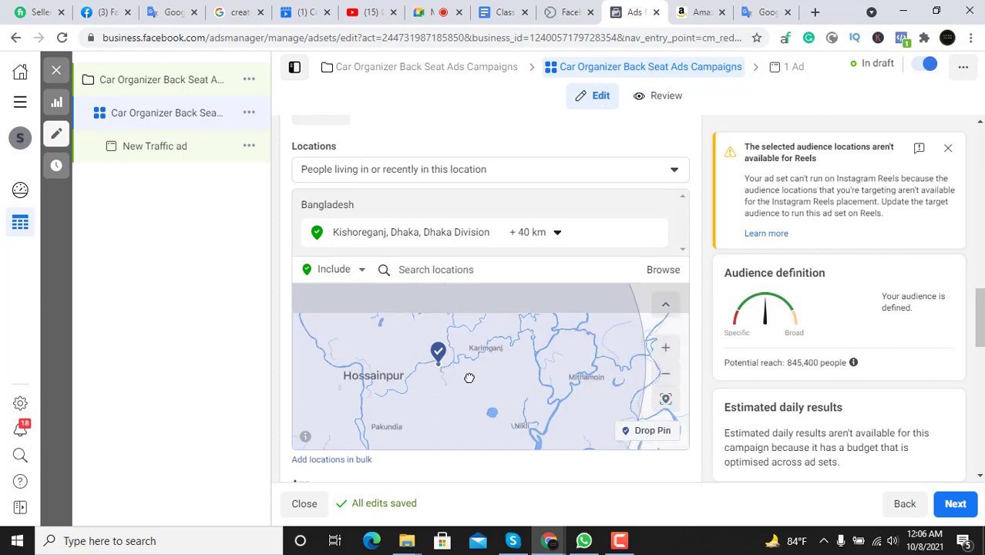
scroll(545, 344, "up", 1)
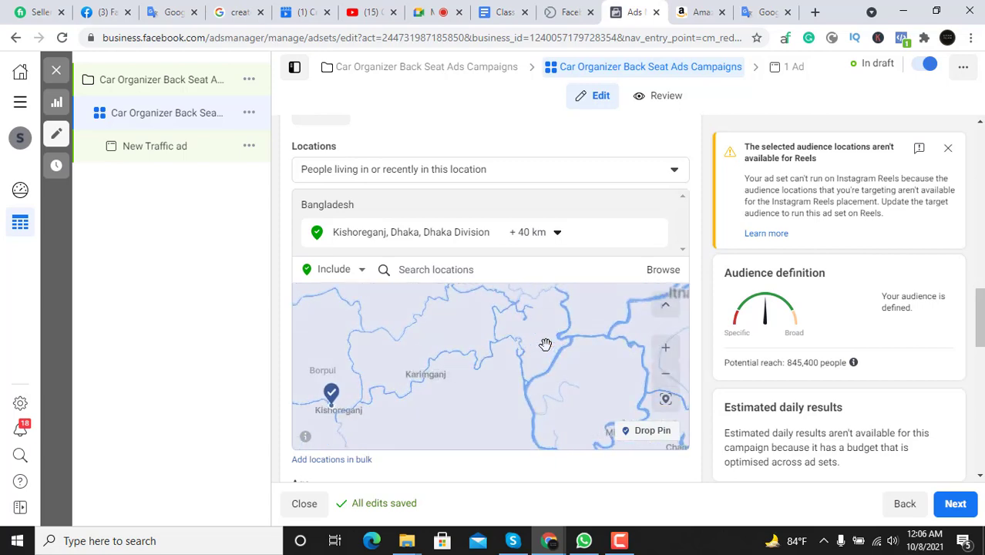
scroll(524, 343, "down", 1)
scroll(578, 369, "down", 1)
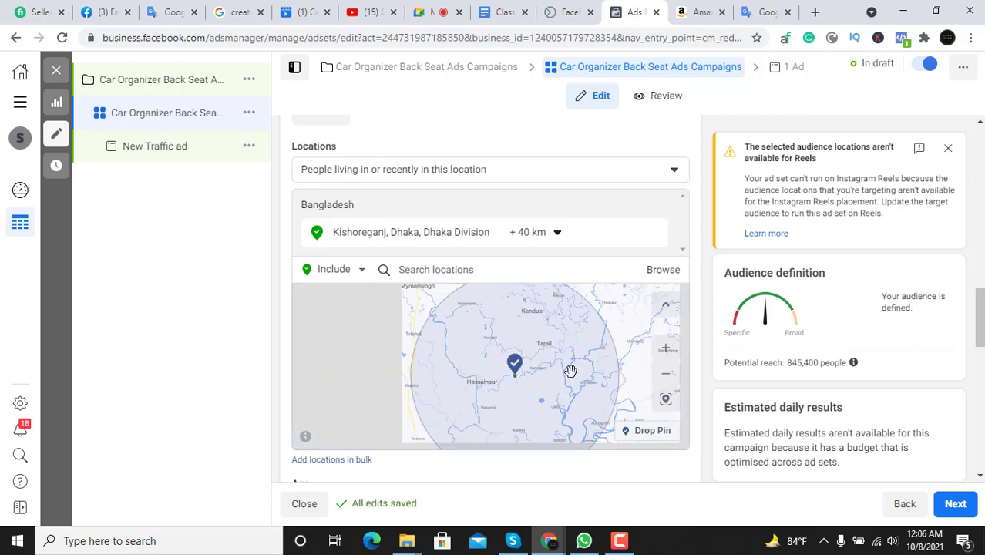
scroll(568, 369, "up", 1)
left_click_drag(505, 387, 544, 320)
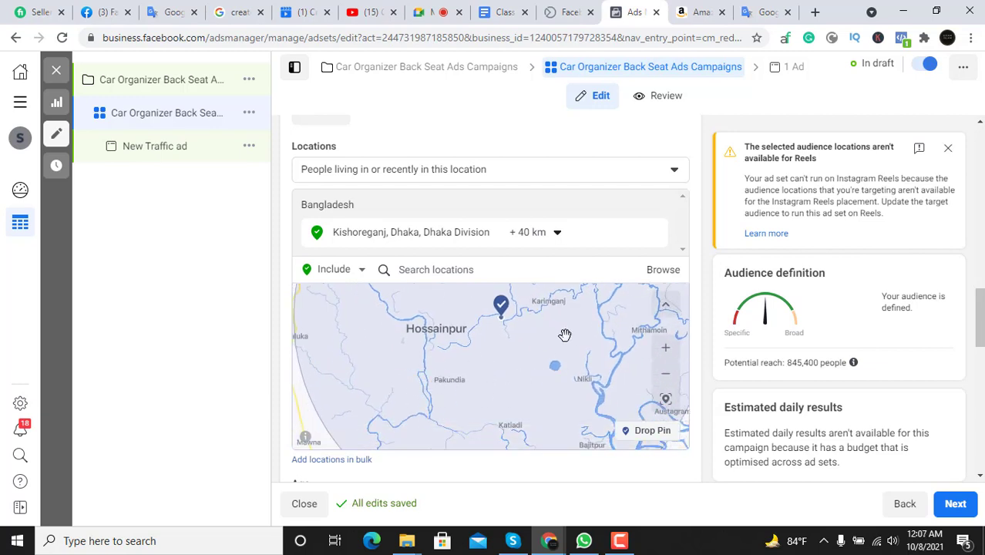
left_click_drag(584, 334, 519, 324)
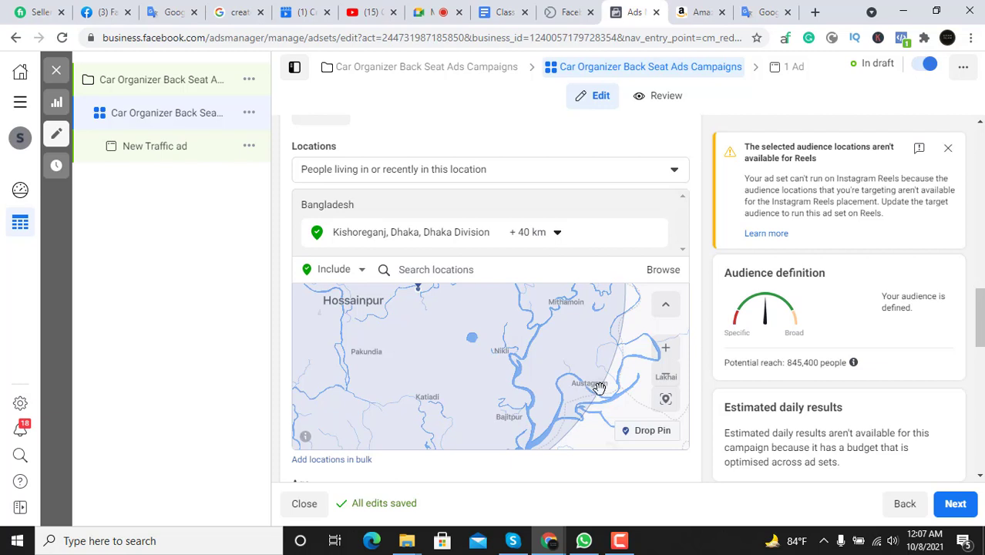
Switch the location mode to Exclude and drop an exclusion pin on Karimganj on the location map
left_click_drag(503, 378, 609, 379)
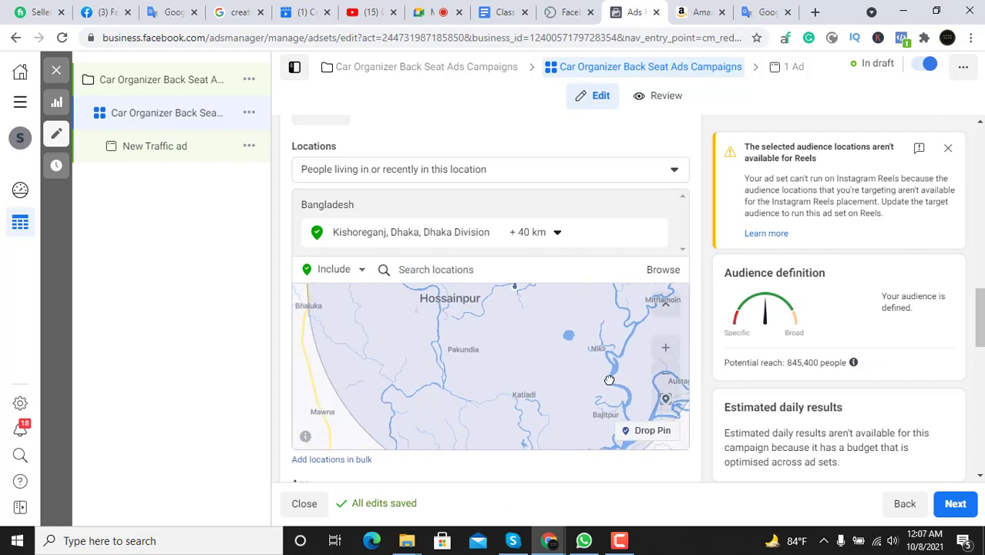
left_click_drag(466, 389, 423, 420)
scroll(489, 364, "up", 1)
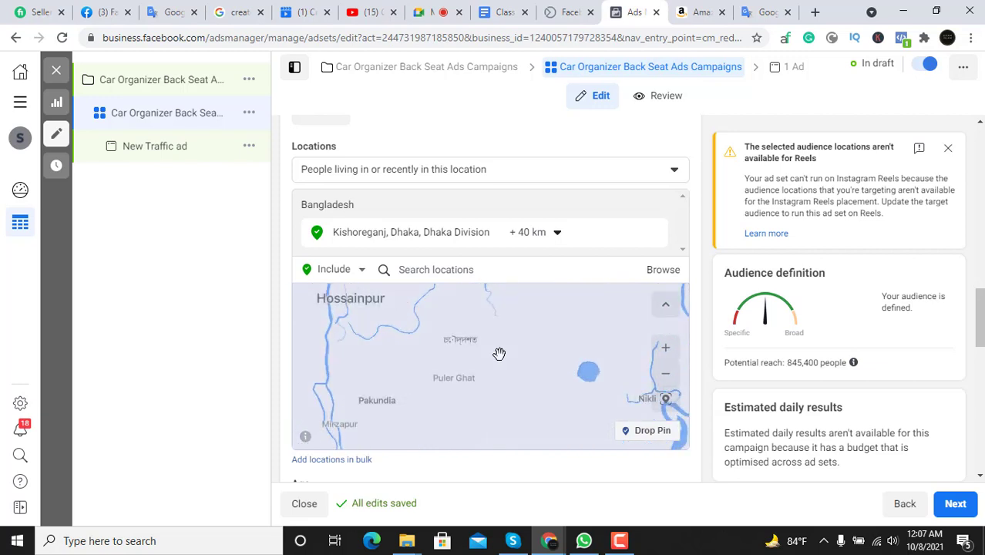
scroll(501, 347, "down", 1)
left_click_drag(512, 335, 460, 374)
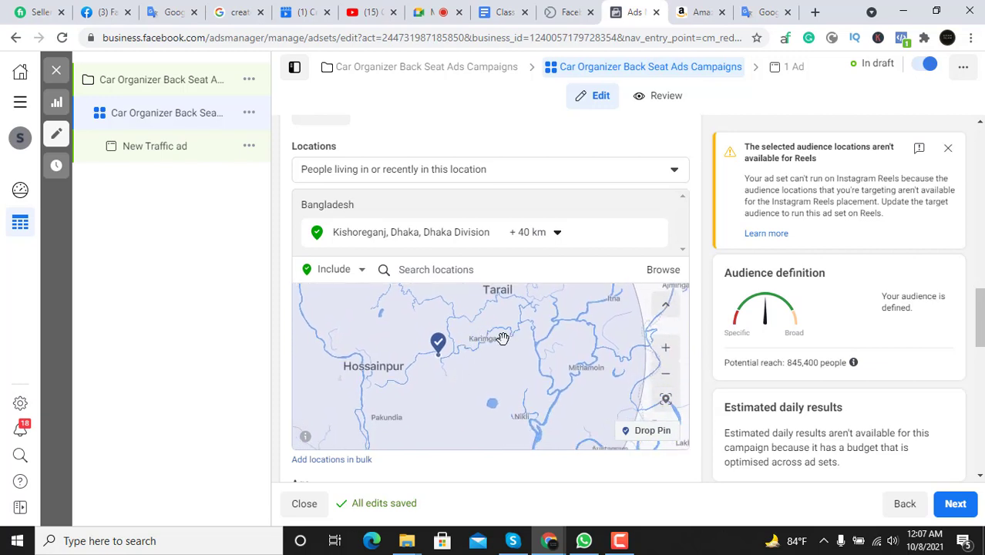
left_click(360, 273)
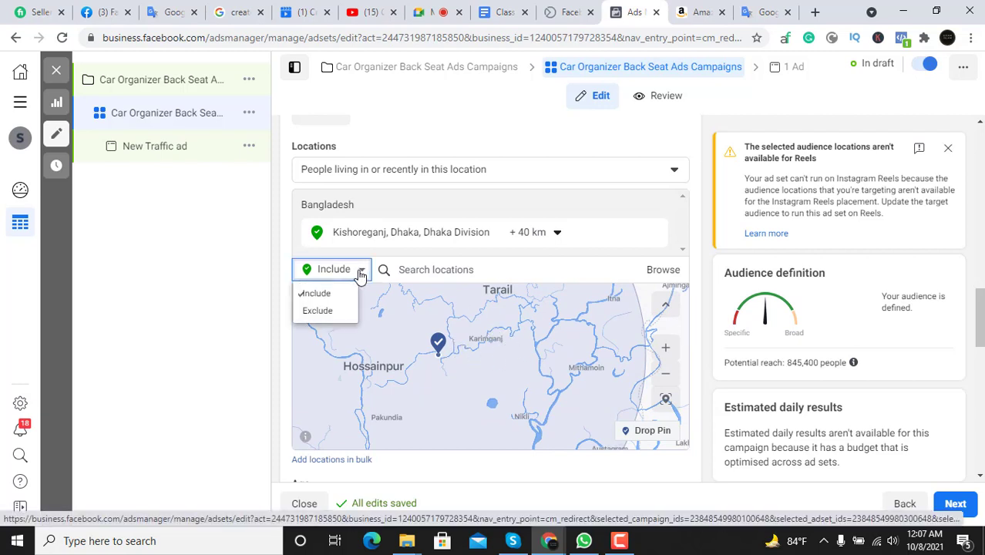
left_click(315, 318)
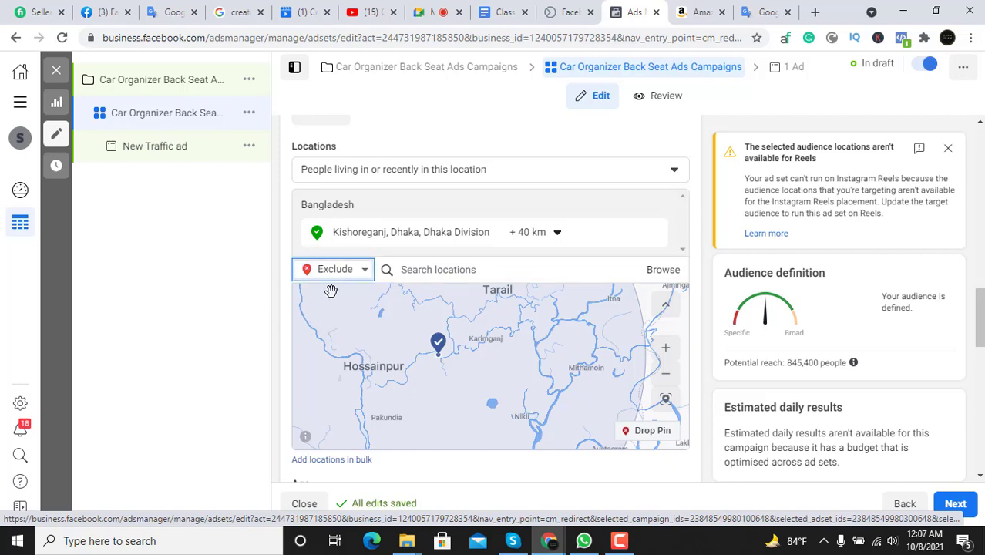
double_click(488, 352)
left_click_drag(480, 367, 476, 436)
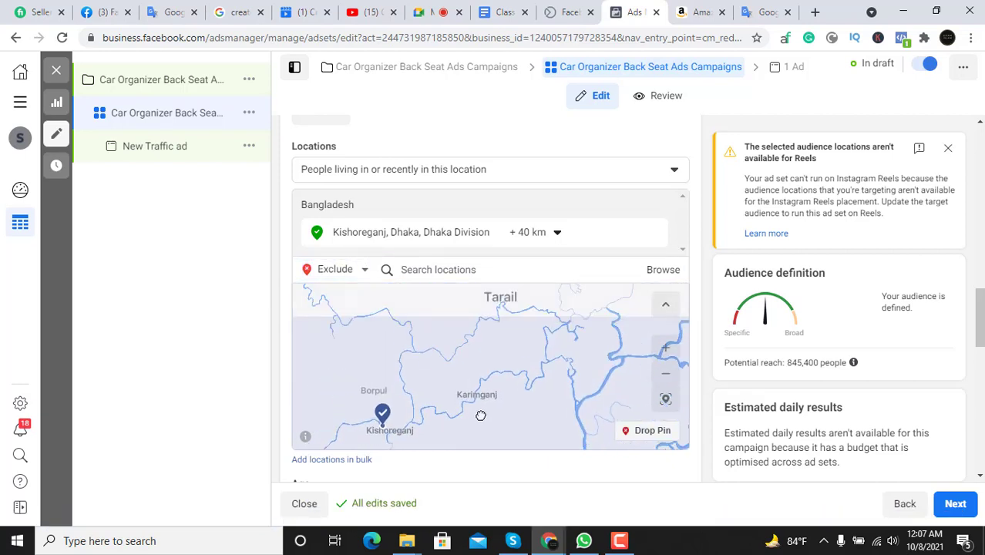
scroll(486, 401, "up", 3)
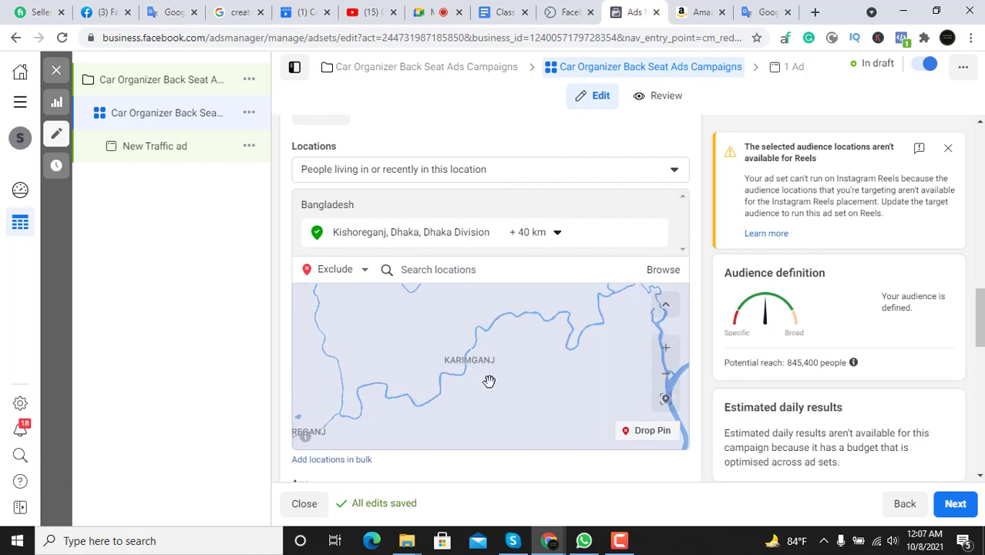
left_click(631, 434)
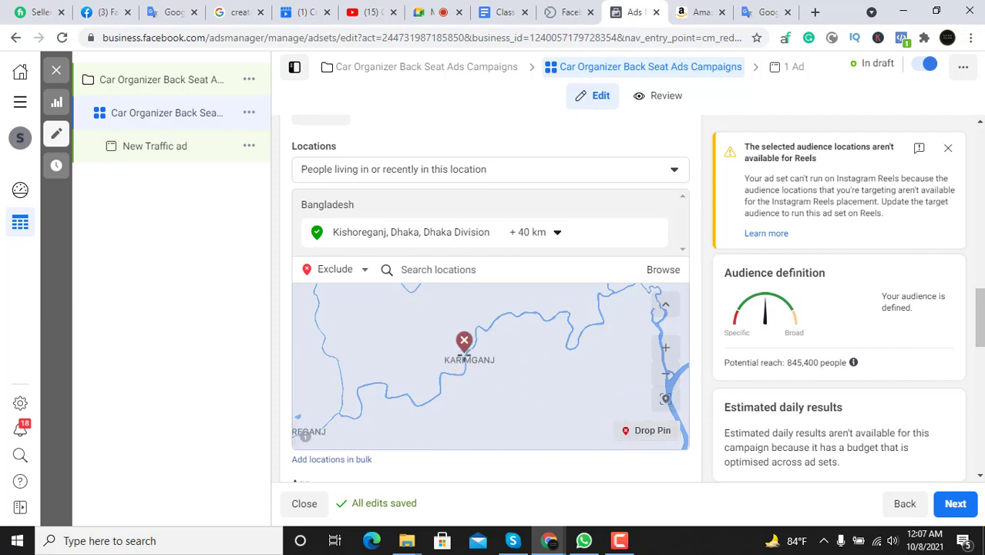
left_click(464, 357)
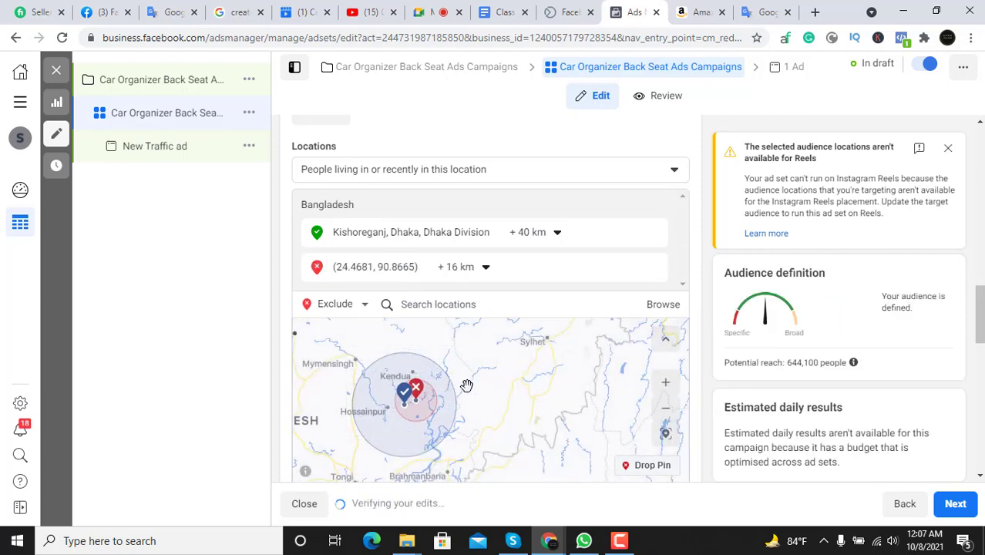
scroll(452, 405, "up", 3)
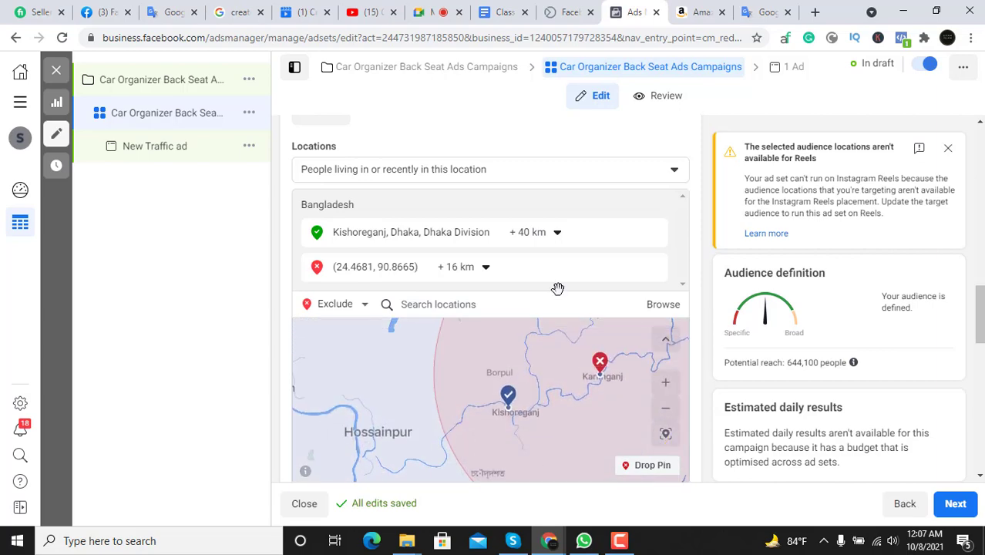
Switch to the Google Meet call, admit the waiting participant and return to Ads Manager
left_click(437, 11)
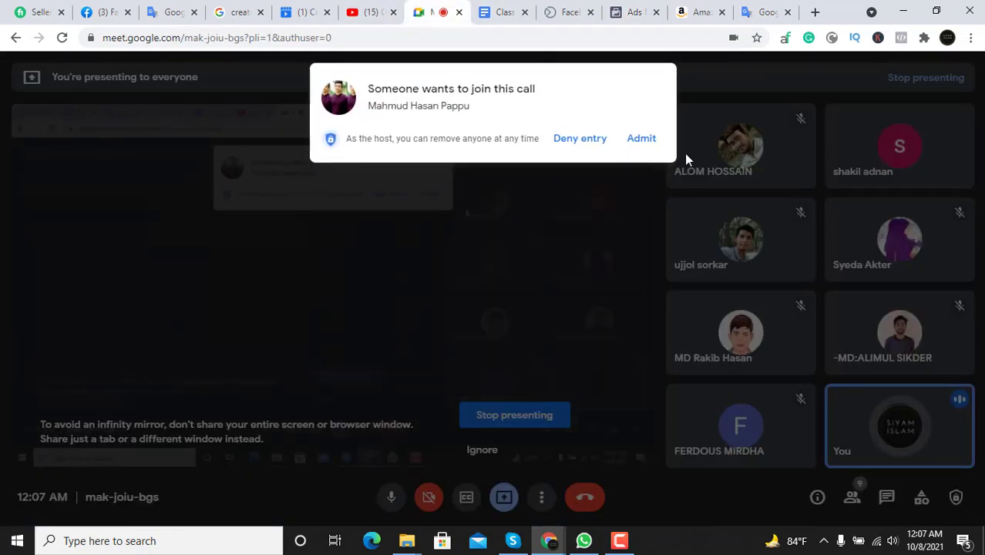
left_click(646, 138)
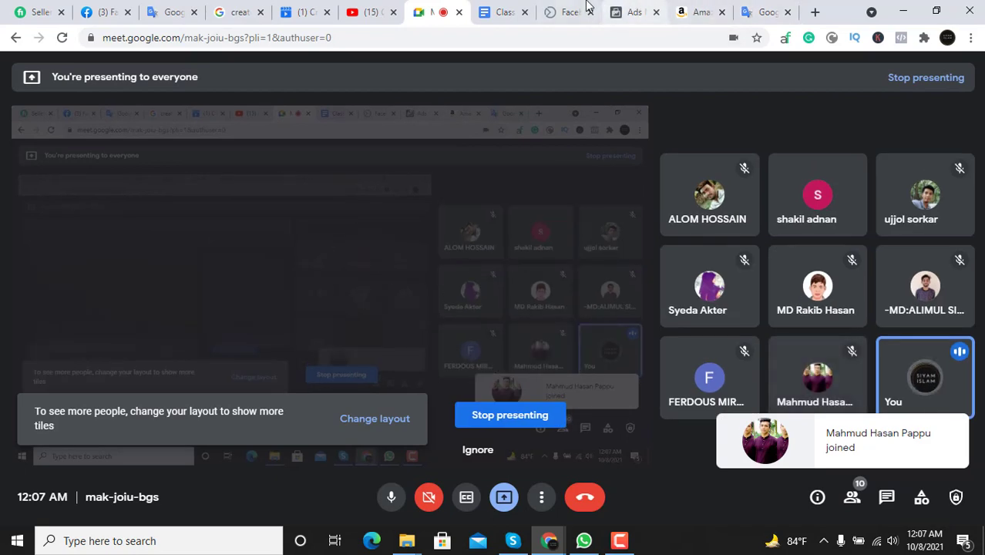
left_click(632, 11)
Examine on the location map which towns the excluded circle around Karimganj covers inside the Kishoreganj targeting radius
scroll(428, 385, "down", 1)
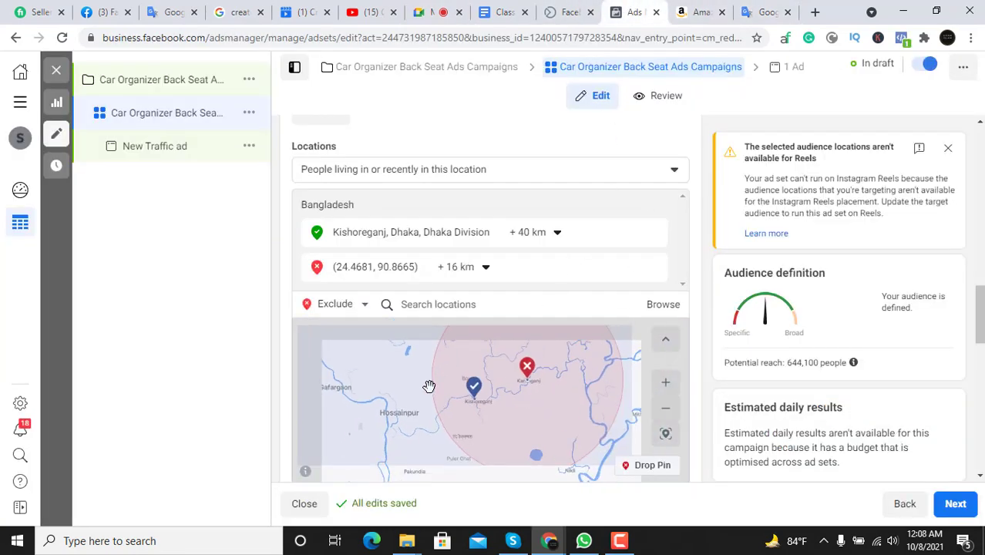
scroll(431, 381, "down", 1)
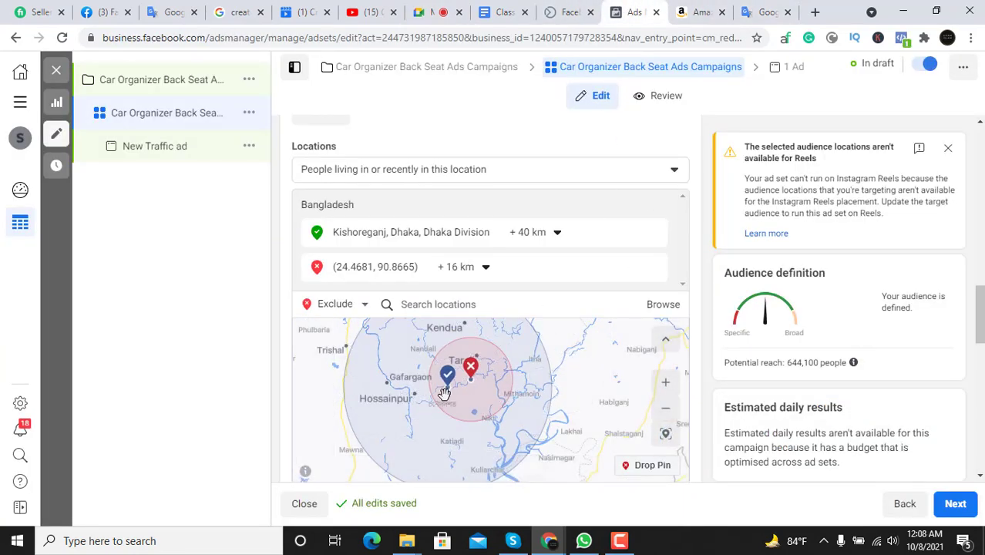
scroll(411, 381, "up", 1)
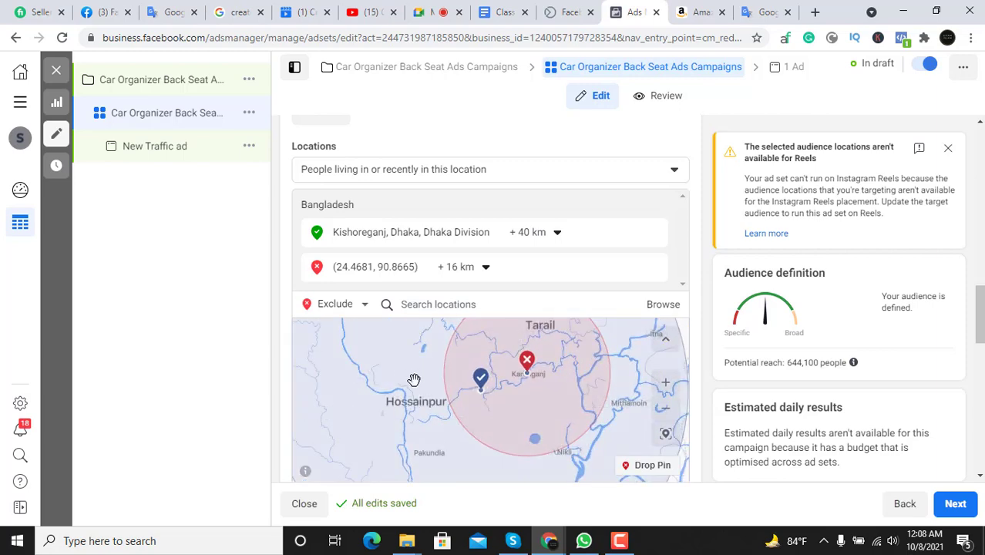
scroll(420, 390, "down", 1)
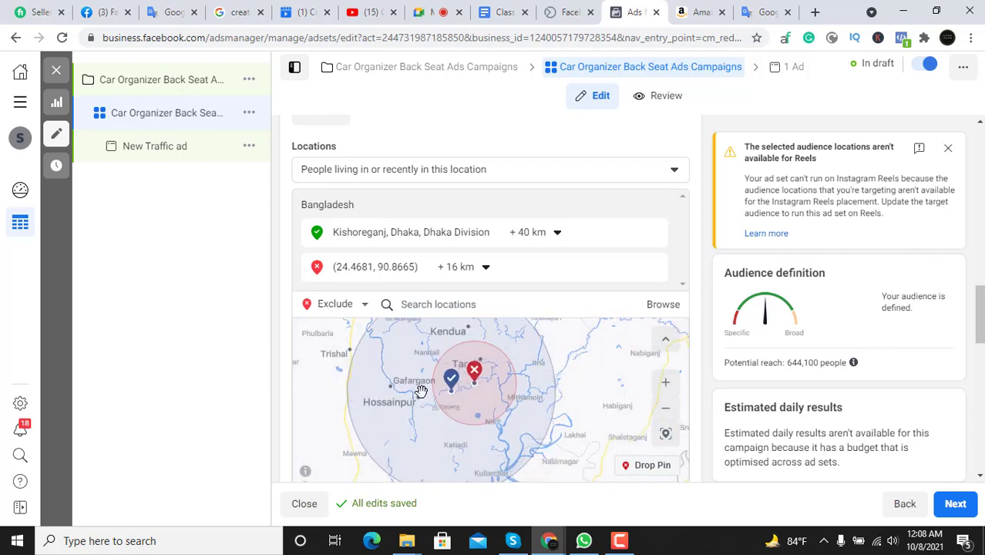
scroll(418, 395, "up", 1)
left_click_drag(425, 395, 433, 351)
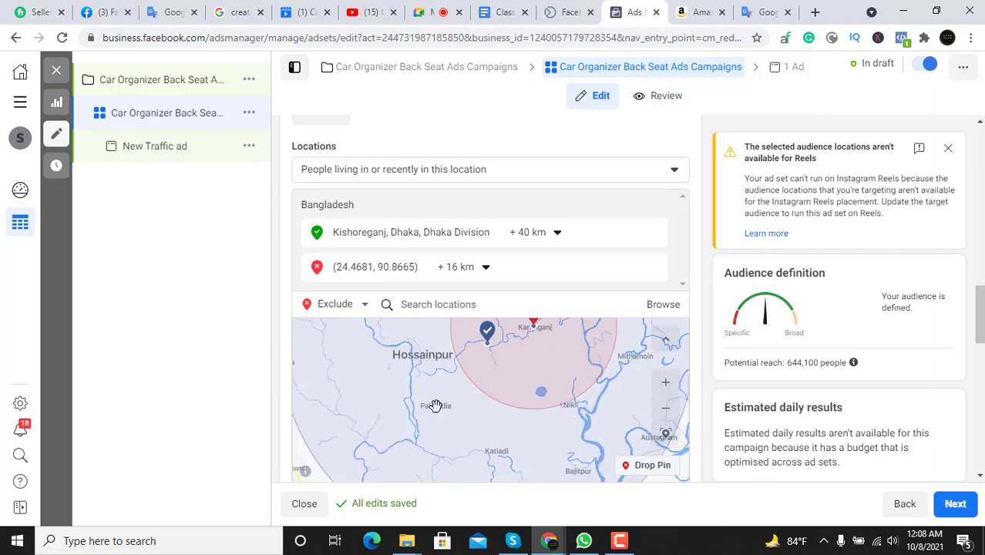
scroll(451, 409, "up", 1)
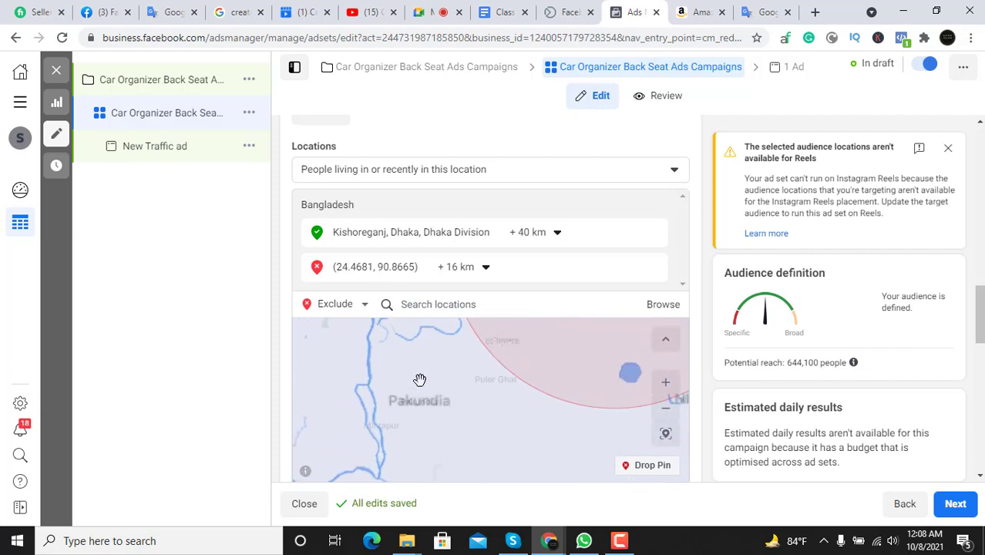
scroll(417, 372, "down", 1)
left_click_drag(410, 362, 434, 410)
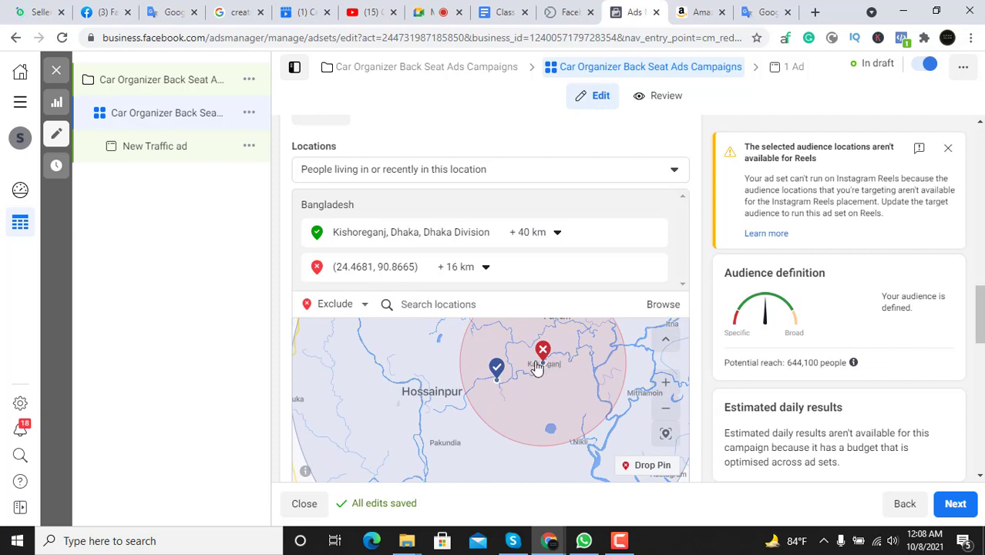
scroll(449, 412, "down", 2)
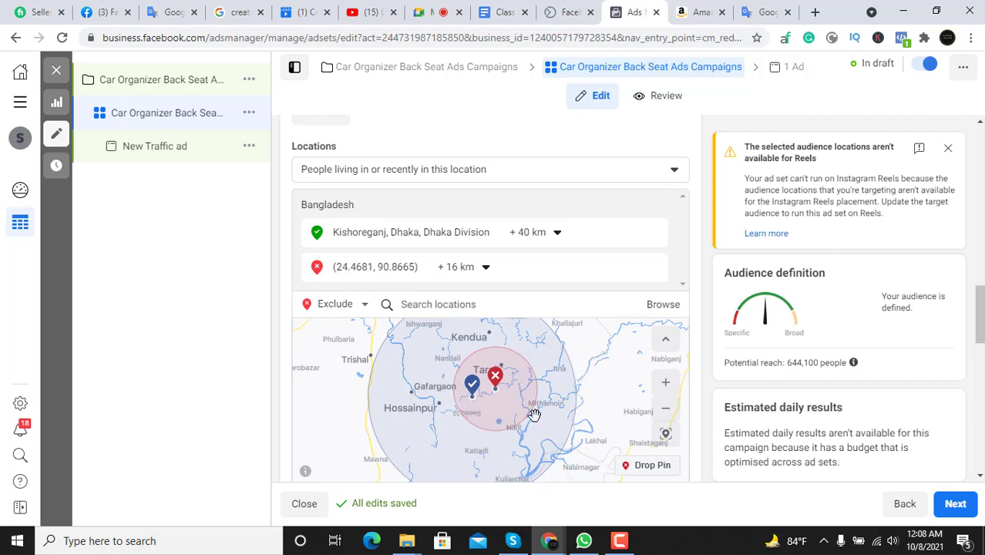
Exclude the area around Gafargaon with a second exclusion pin on the location map
scroll(470, 428, "up", 1)
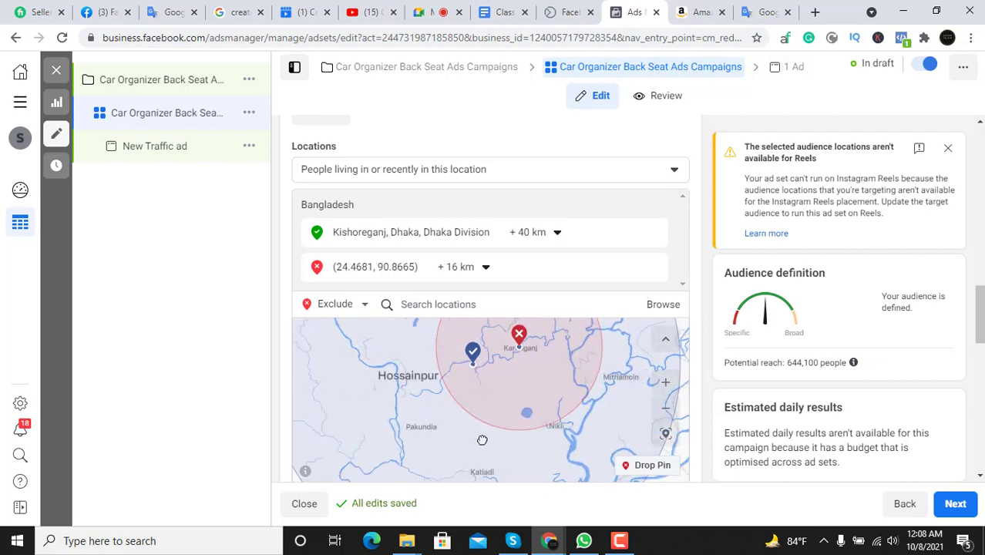
left_click_drag(377, 383, 506, 448)
scroll(501, 405, "up", 1)
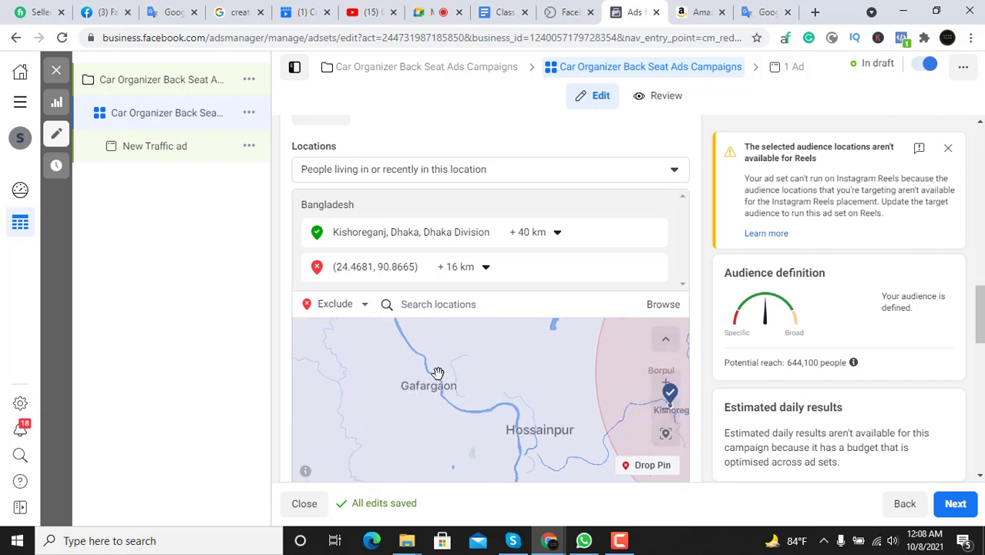
left_click(627, 465)
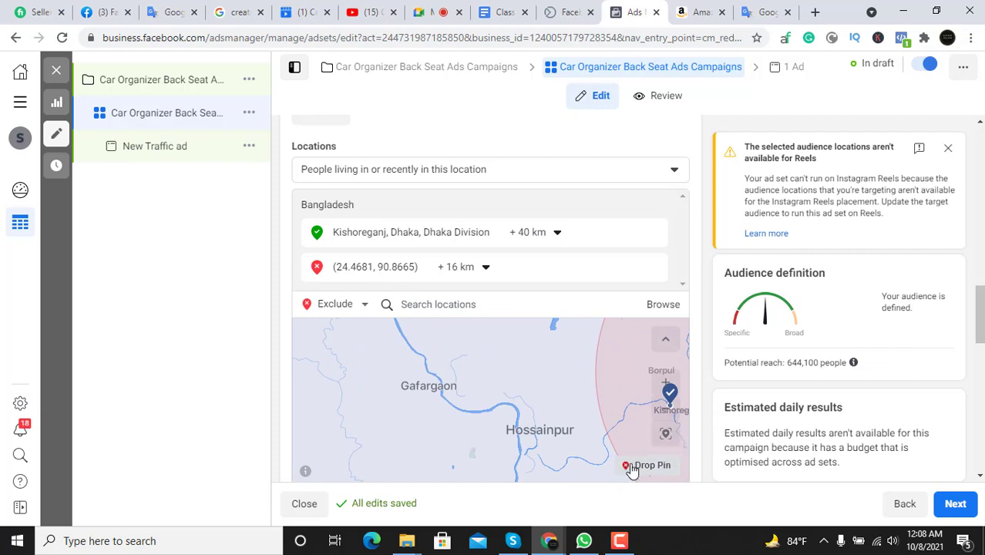
left_click(422, 380)
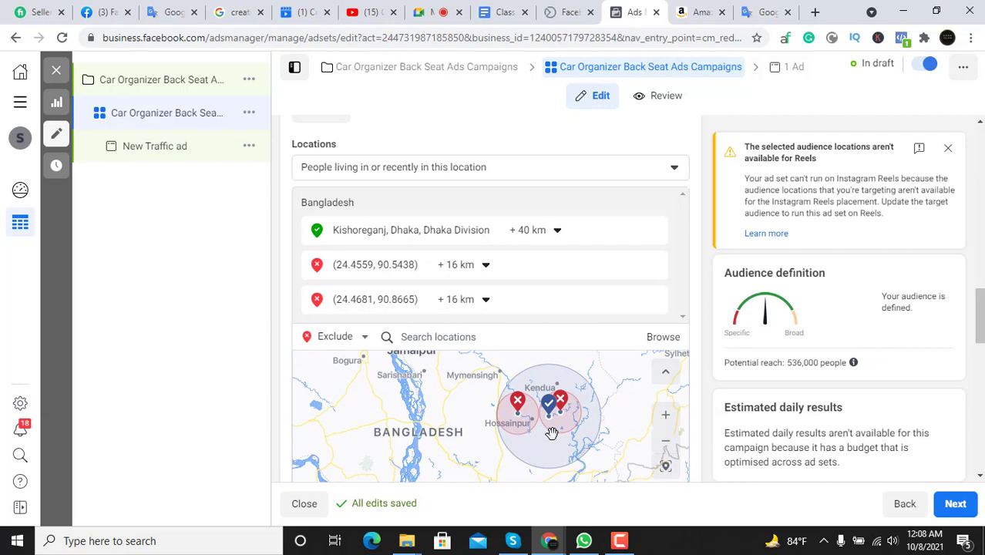
Search the audience locations for Dhaka and exclude the city Dhaka, Dhaka Division, Bangladesh
left_click_drag(552, 451, 508, 452)
scroll(508, 452, "up", 2)
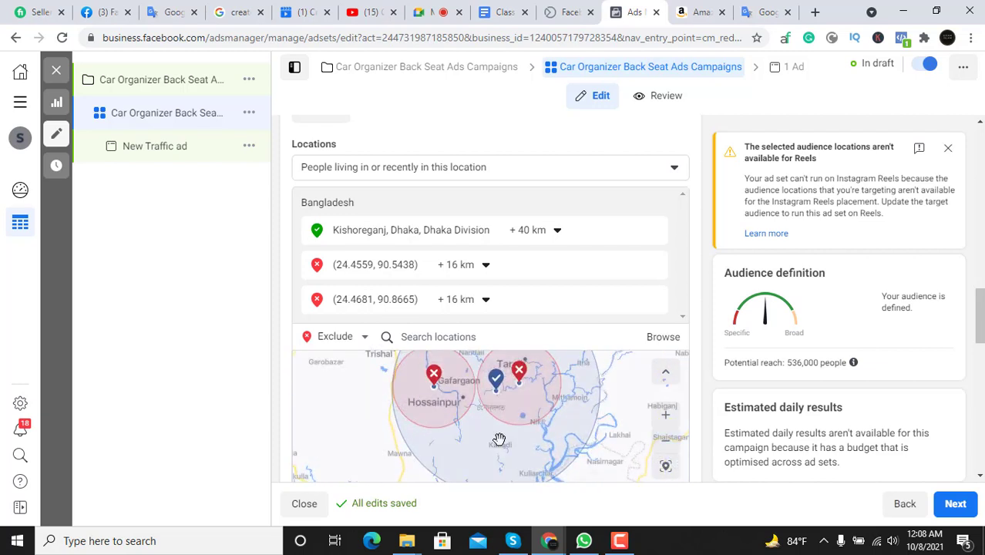
scroll(499, 439, "up", 2)
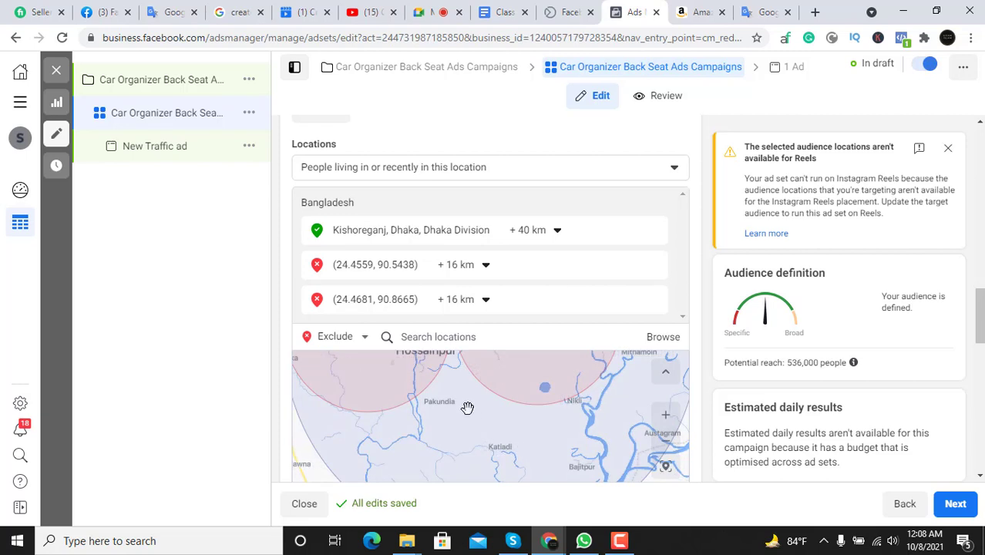
scroll(467, 408, "down", 2)
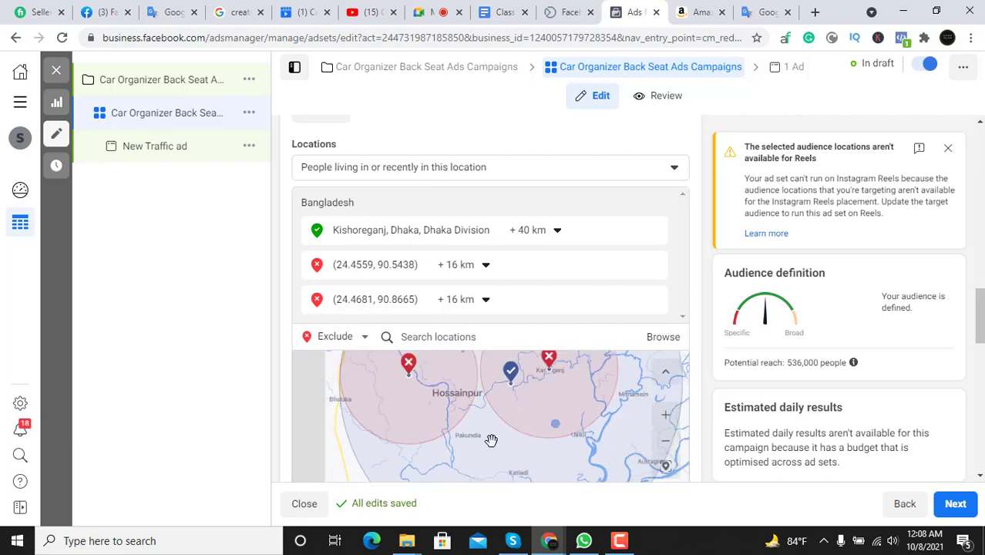
scroll(397, 416, "down", 1)
left_click_drag(369, 411, 486, 407)
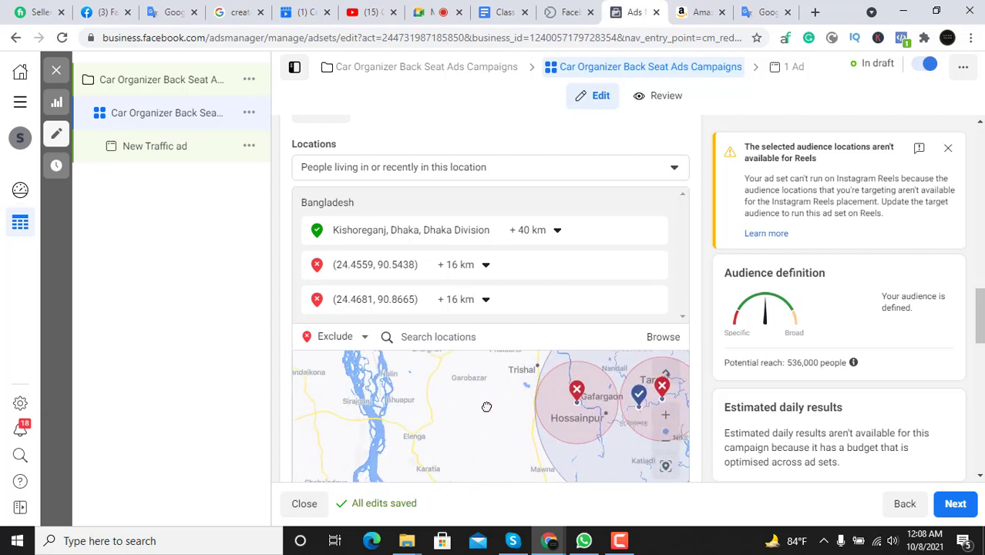
left_click_drag(435, 424, 350, 405)
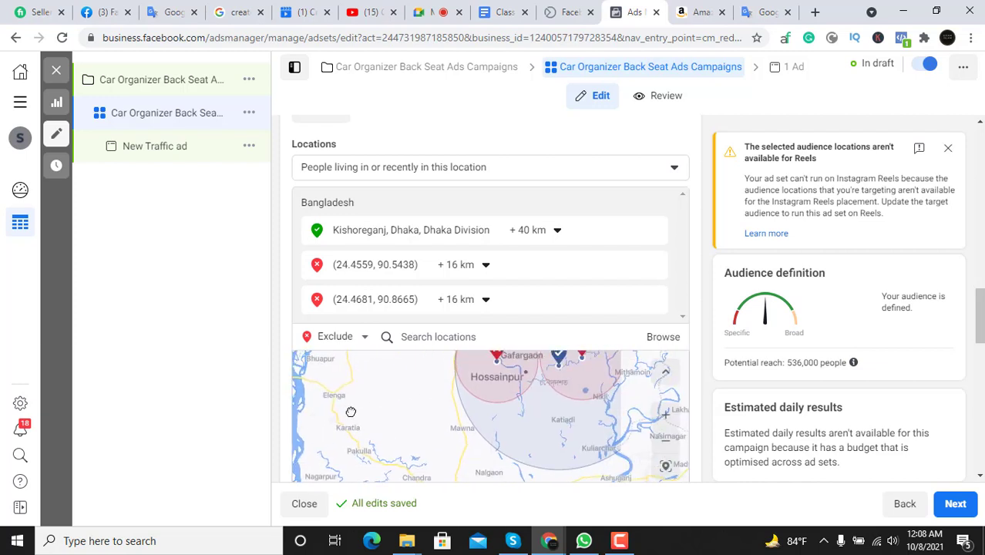
left_click(444, 341)
type("D")
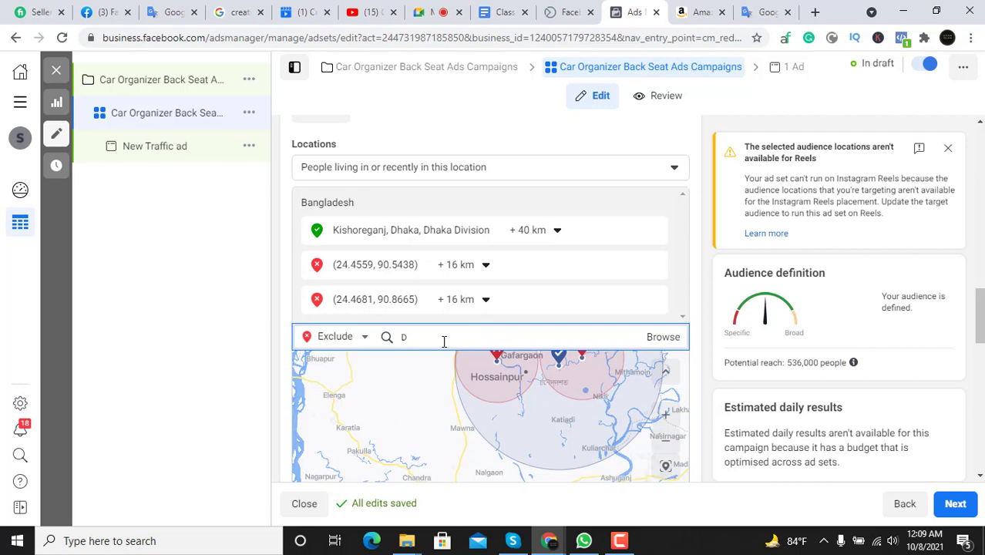
type("ka")
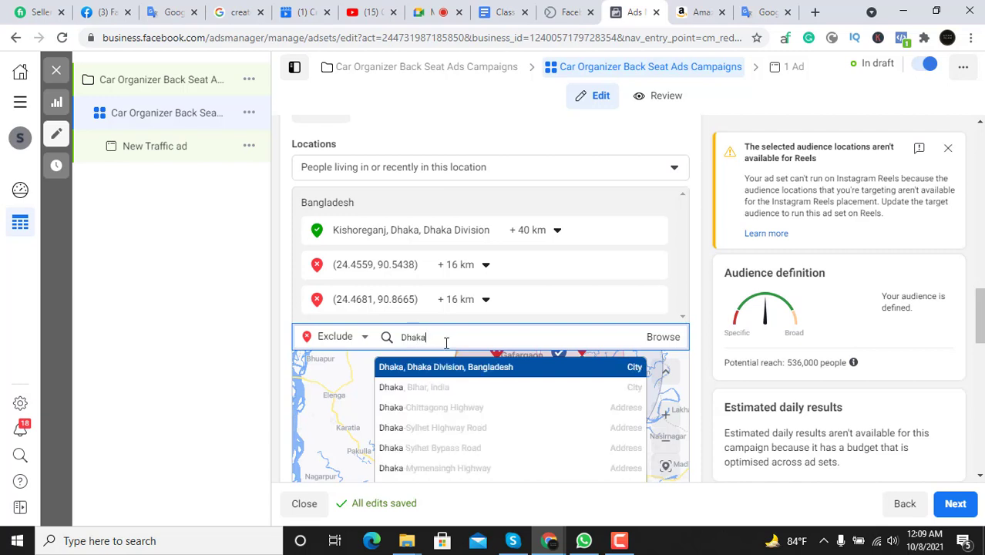
left_click(457, 368)
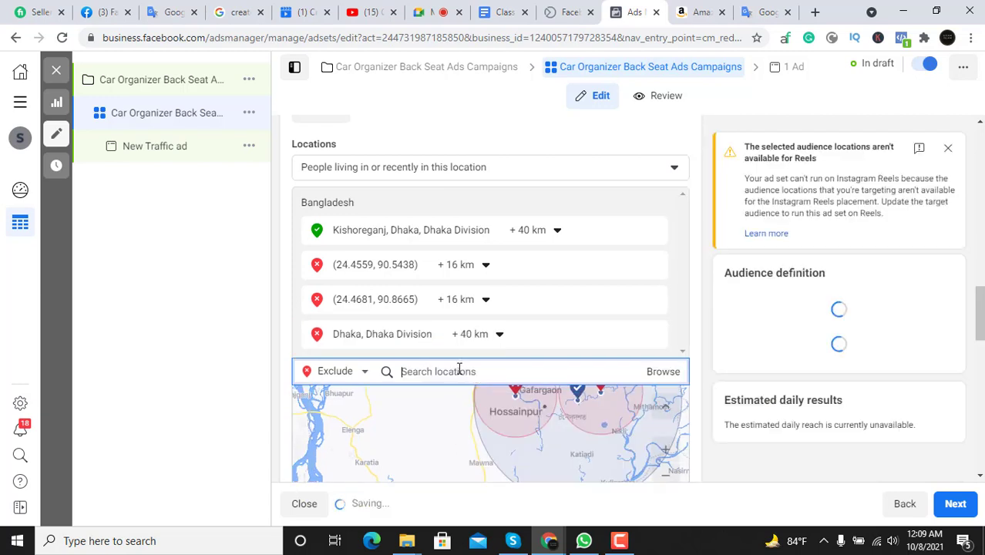
Set the mode for adding audience locations back to Include
scroll(430, 407, "down", 1)
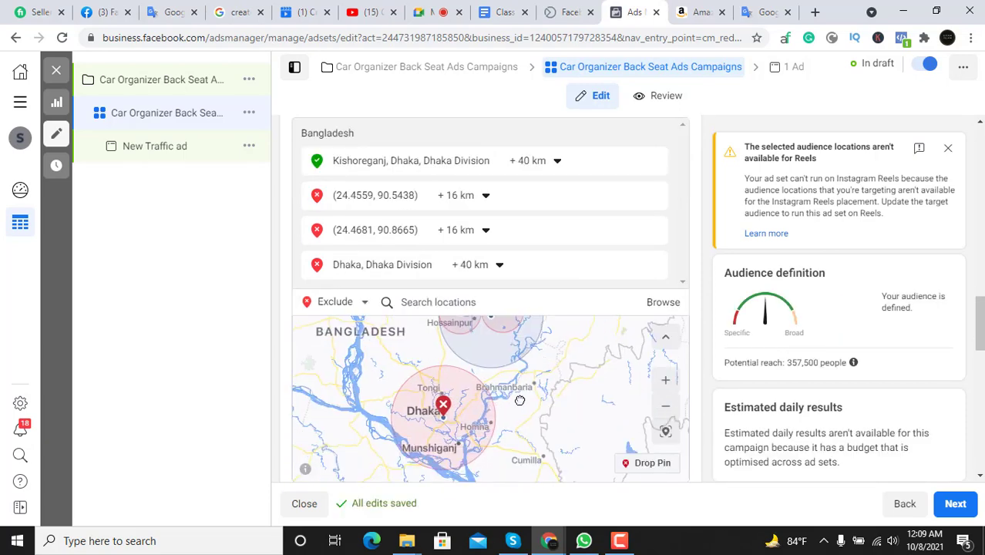
left_click(365, 307)
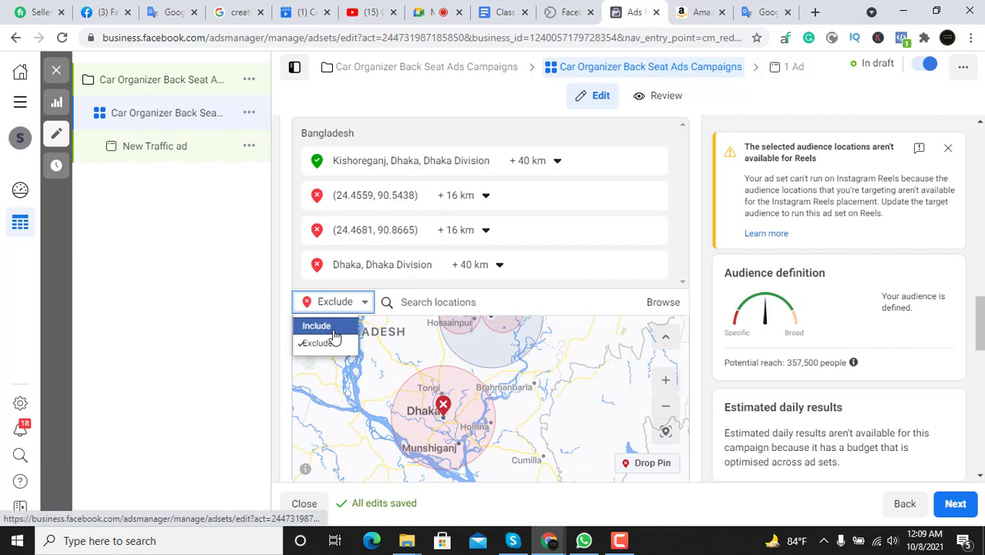
left_click(327, 325)
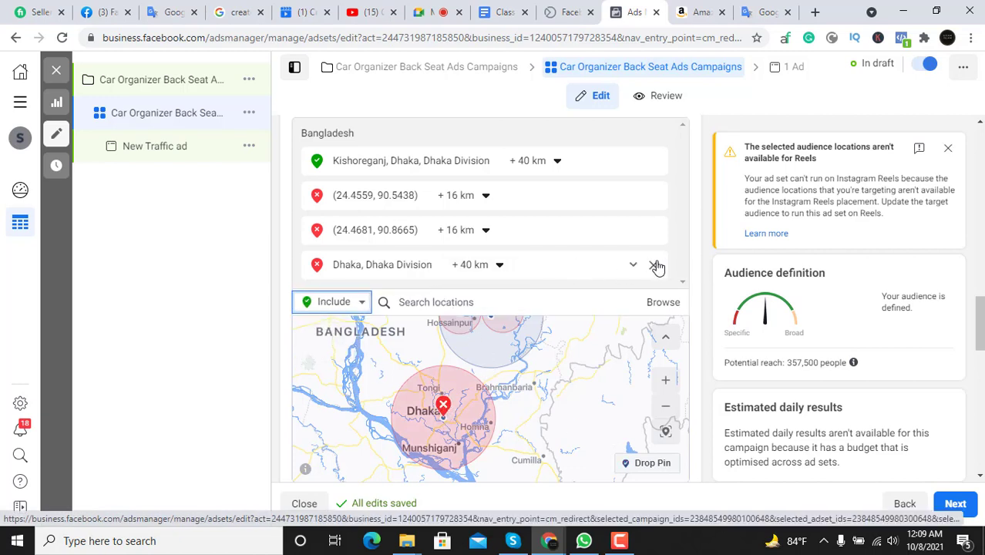
Remove the excluded Dhaka, Dhaka Division entry from the audience locations
left_click(654, 265)
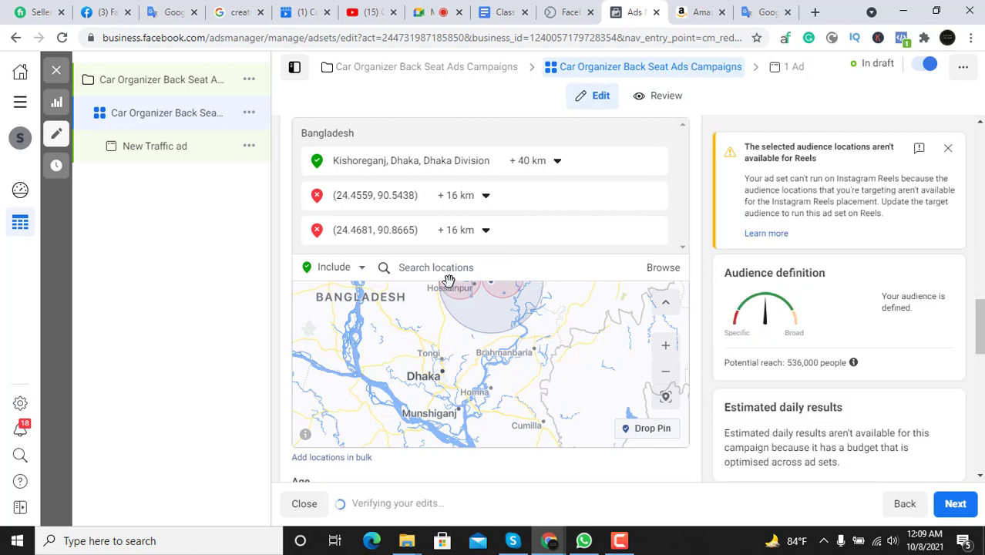
left_click(453, 267)
scroll(495, 322, "up", 1)
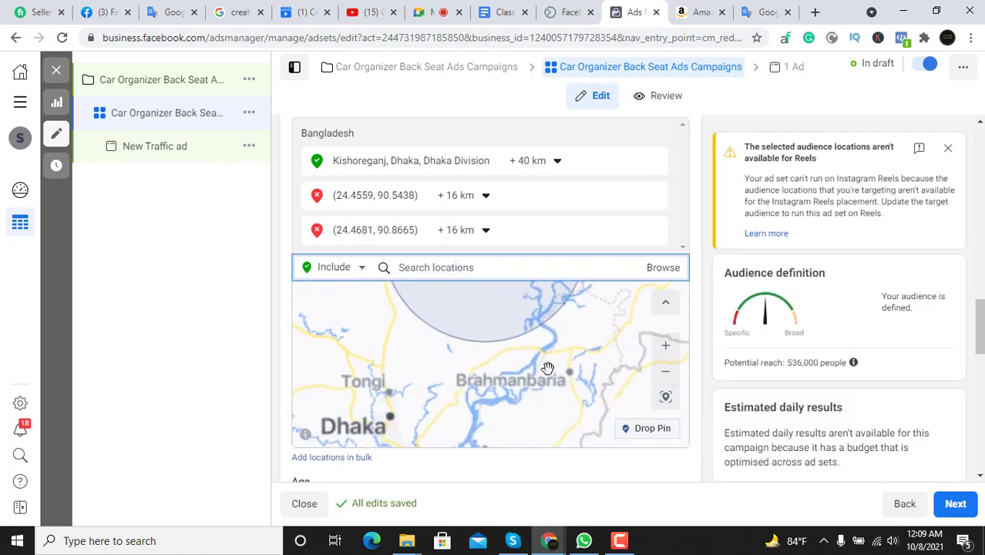
left_click_drag(532, 346, 539, 423)
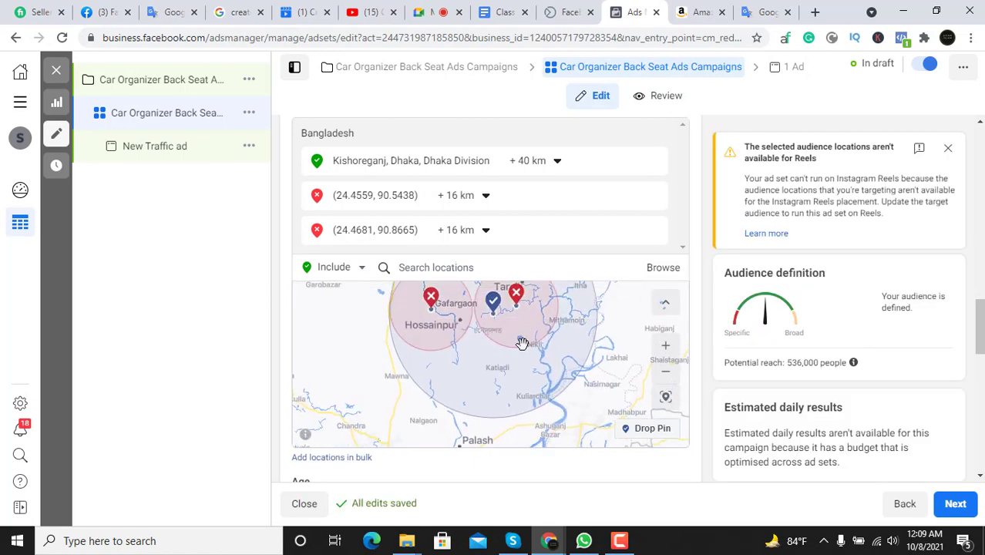
left_click_drag(457, 389, 545, 360)
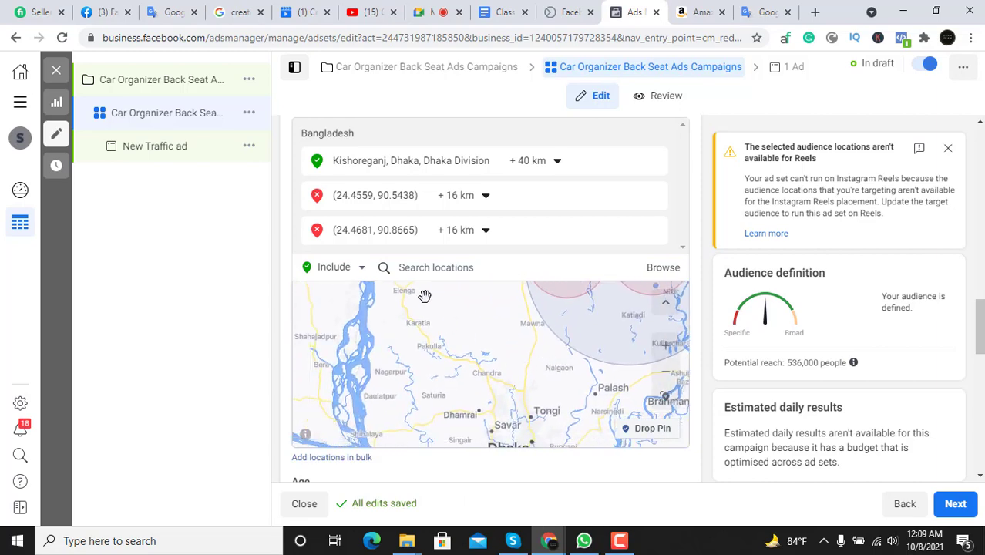
Search the audience locations for Dhaka and include the city Dhaka, Dhaka Division, Bangladesh
left_click(436, 264)
type("D")
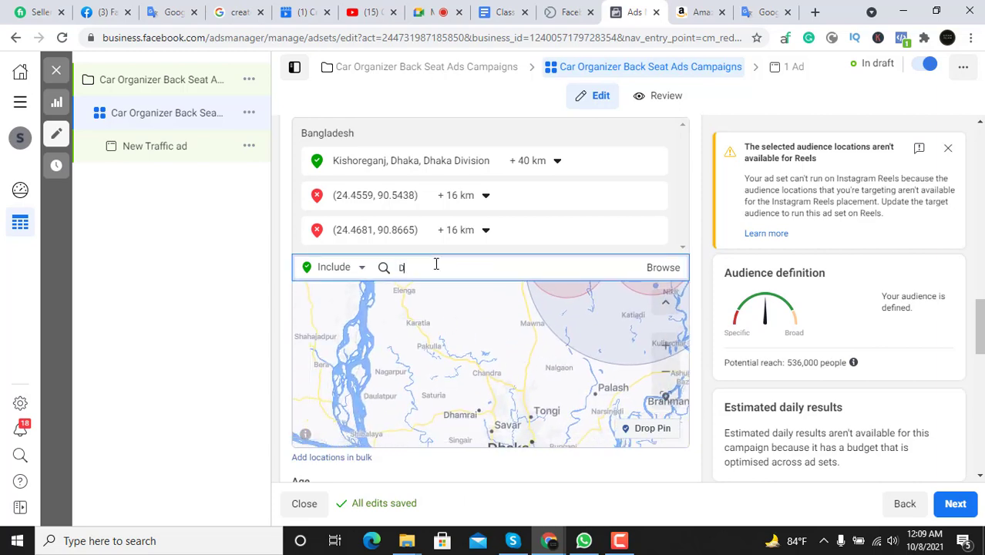
type("k")
key("BackSpace")
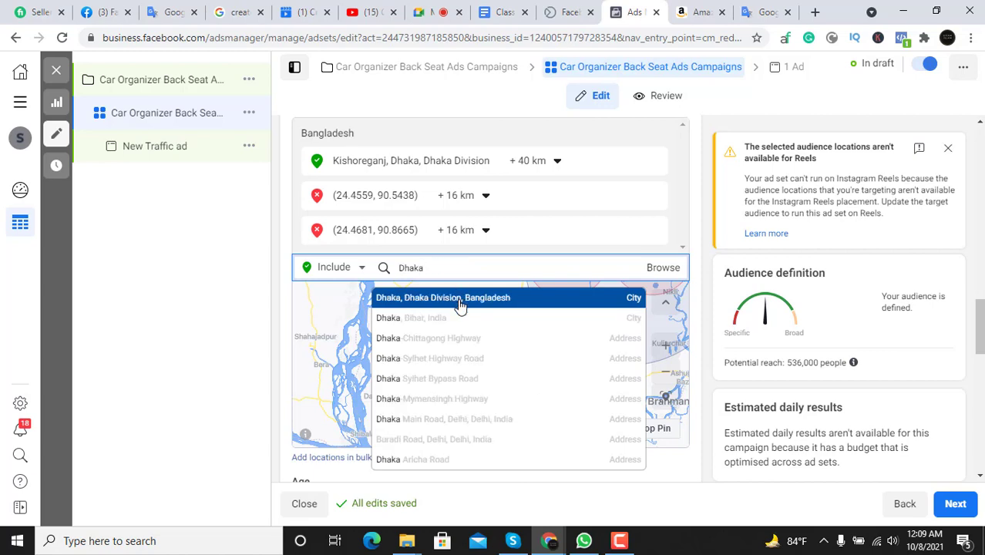
left_click(461, 303)
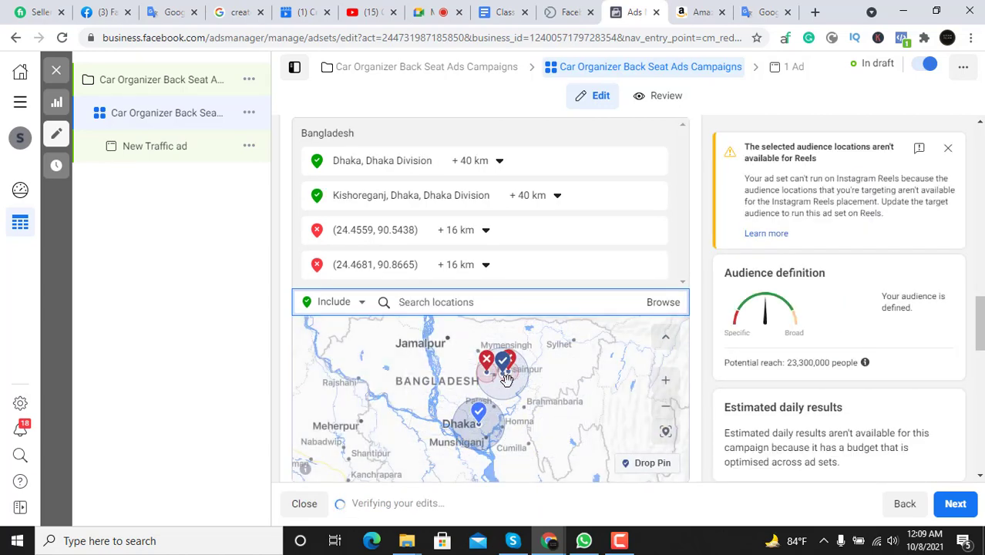
Switch the location mode to Exclude and place an exclusion pin on Munshiganj inside the Dhaka targeting radius
scroll(493, 423, "up", 5)
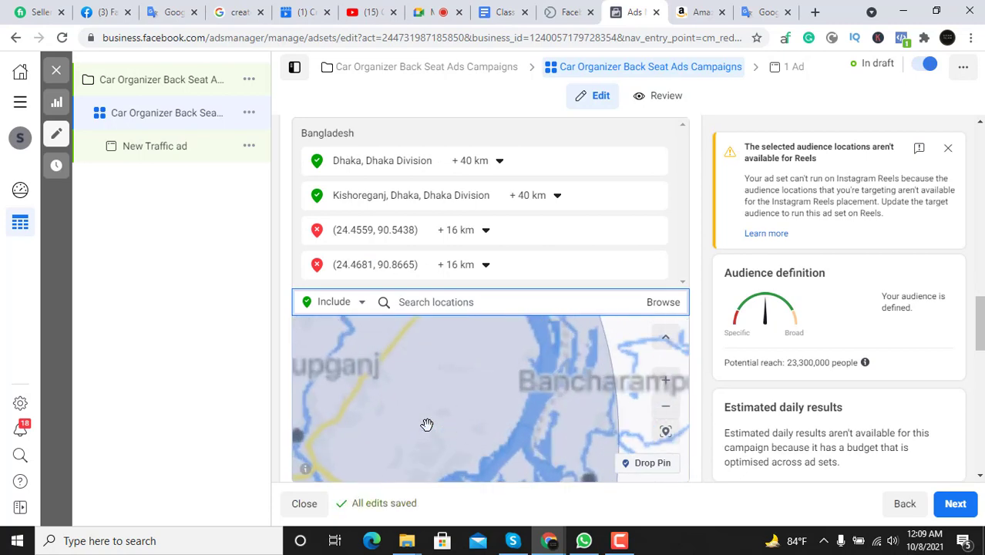
scroll(427, 424, "down", 5)
scroll(410, 421, "up", 1)
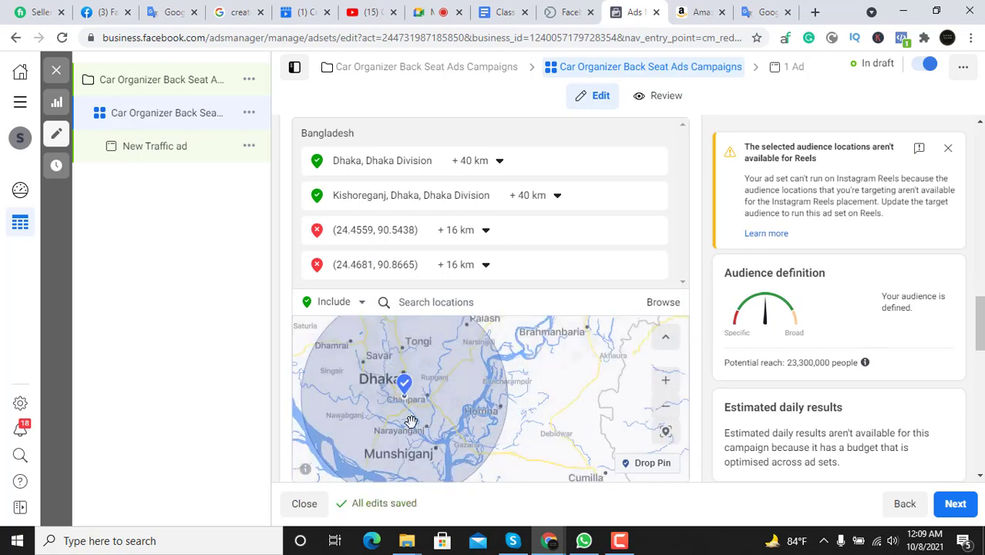
left_click_drag(411, 422, 442, 351)
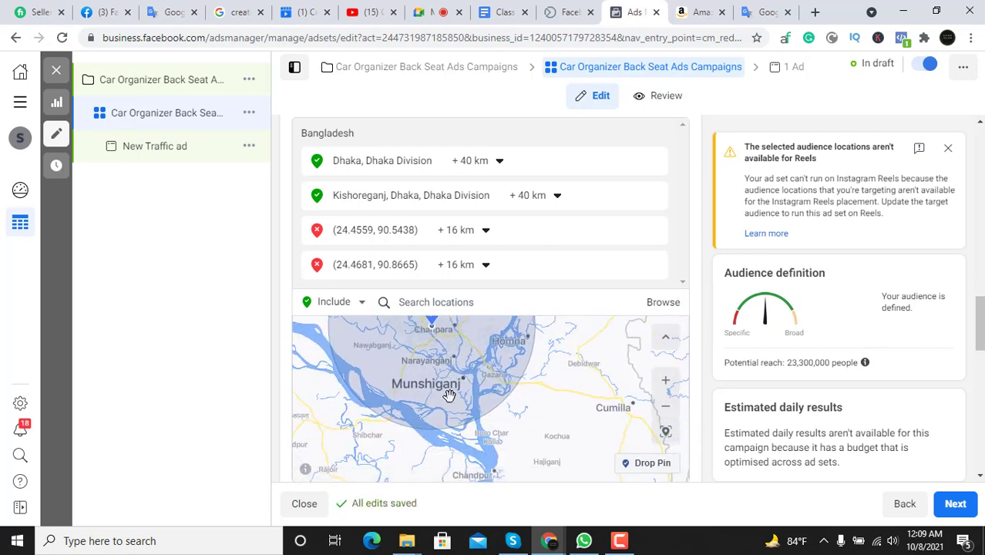
scroll(460, 383, "up", 2)
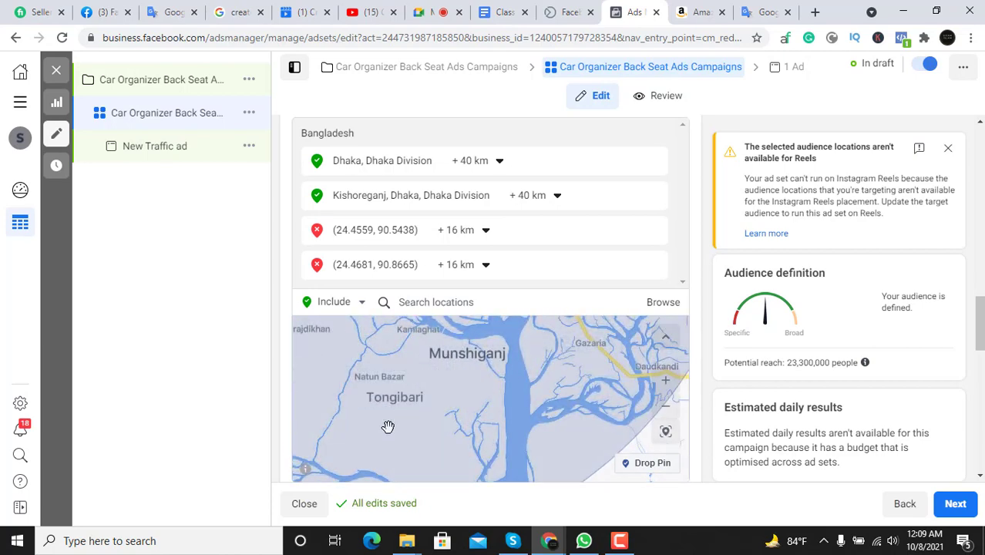
mouse_move(387, 427)
left_mouse_down()
mouse_move(438, 403)
mouse_move(389, 421)
left_mouse_up()
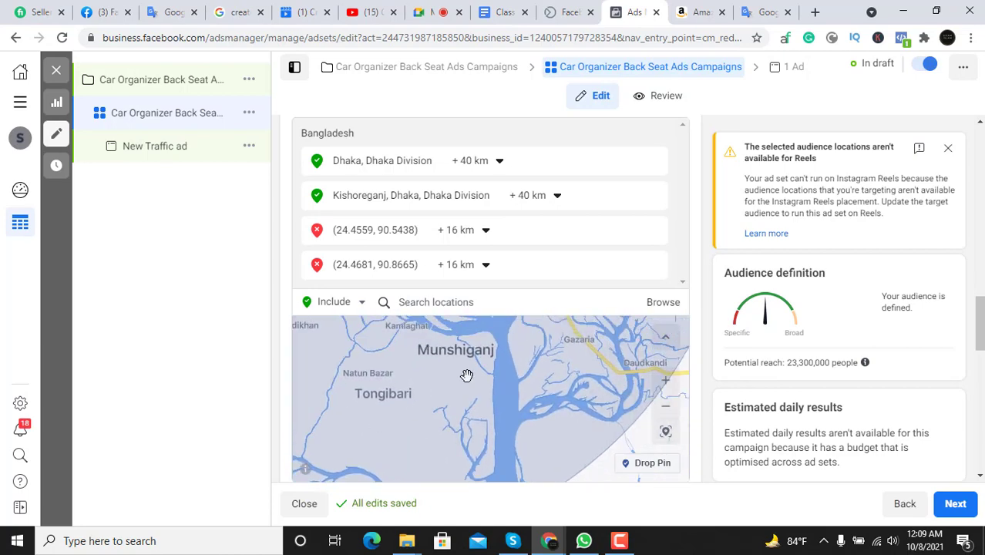
scroll(466, 375, "up", 1)
left_click_drag(464, 365, 462, 440)
scroll(449, 426, "up", 1)
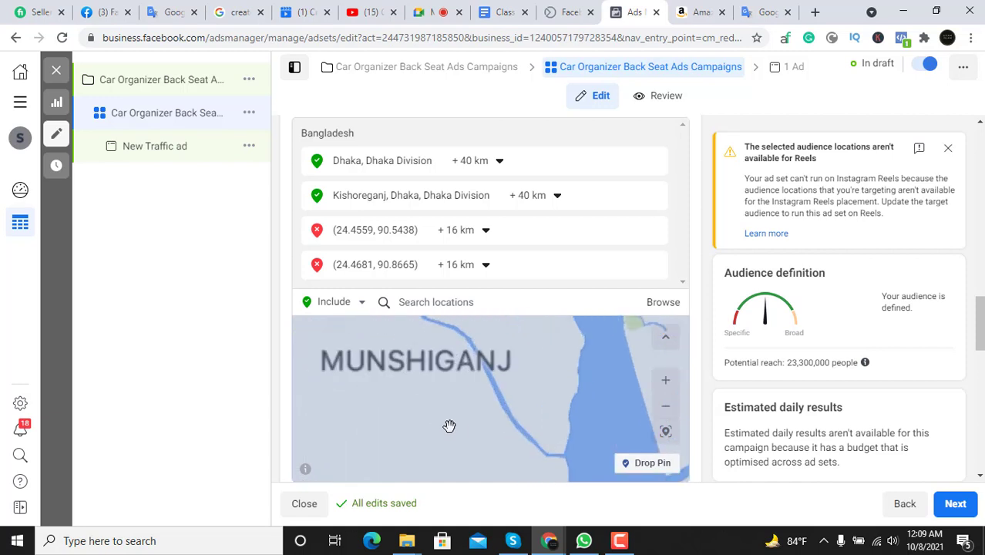
left_click_drag(431, 405, 436, 438)
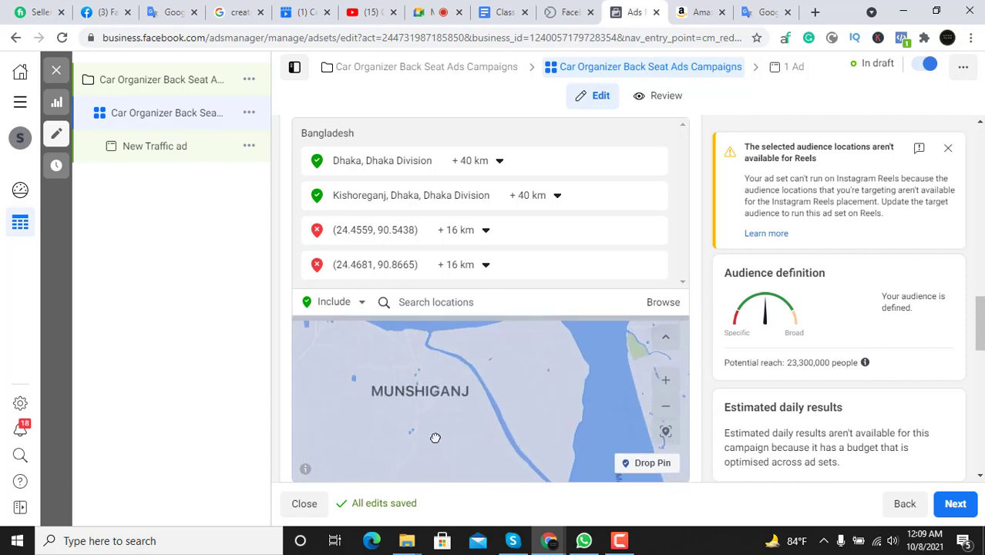
left_click(354, 305)
left_click(334, 345)
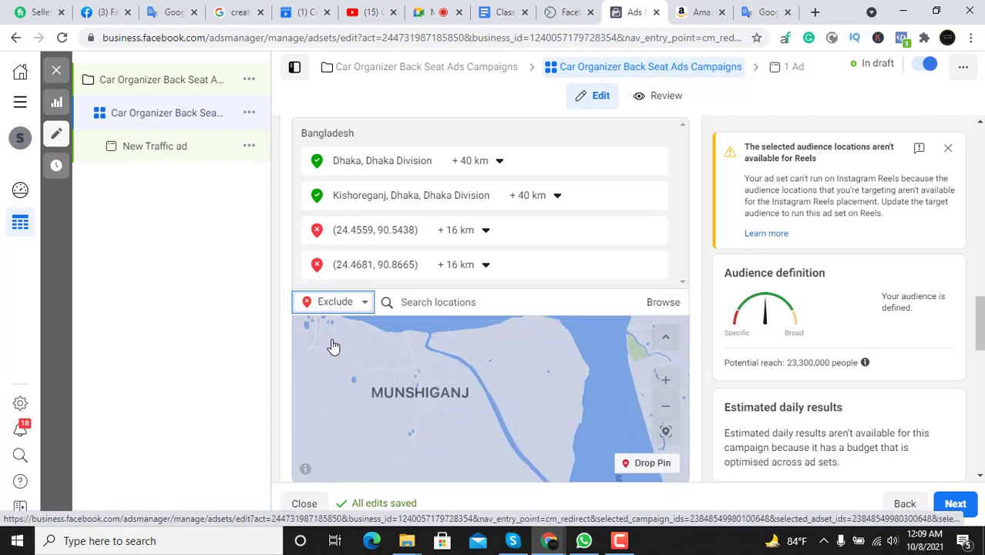
left_click(624, 464)
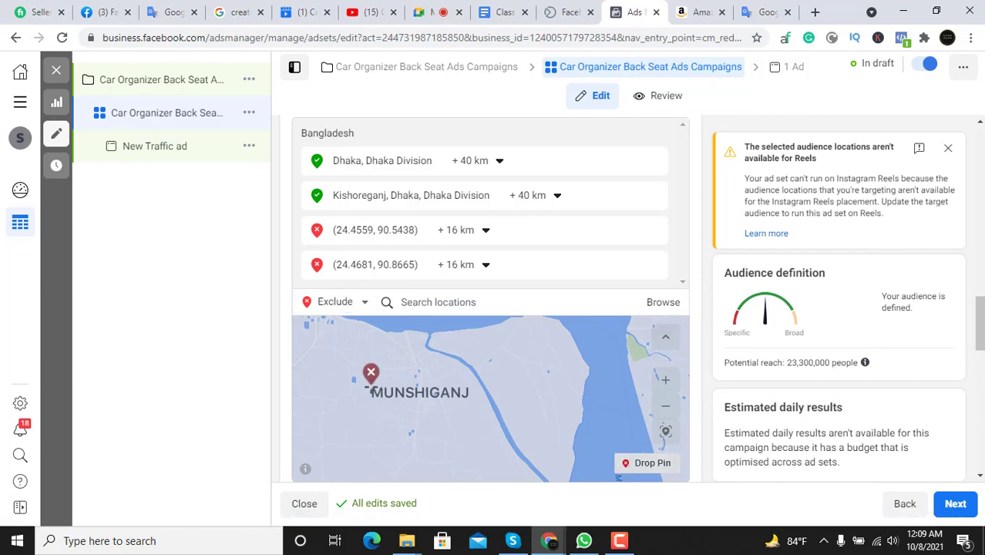
left_click(420, 382)
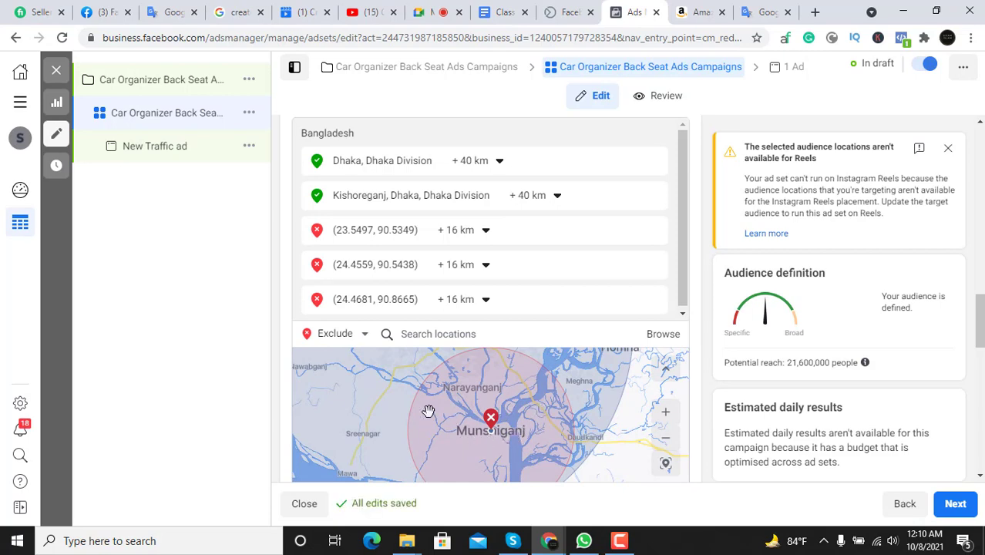
Reduce the targeting radius around the included city Dhaka to 17 km
scroll(428, 410, "down", 2)
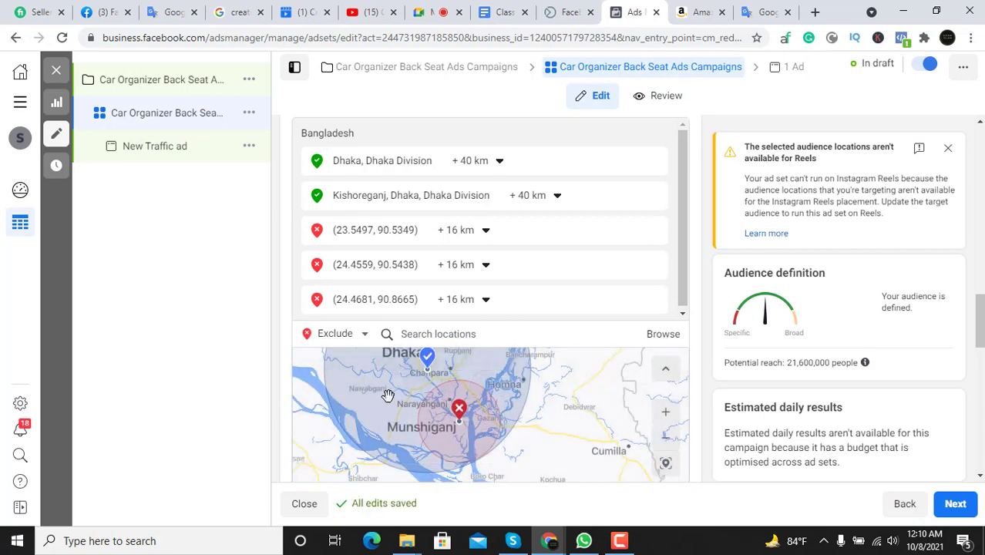
left_click_drag(386, 398, 380, 436)
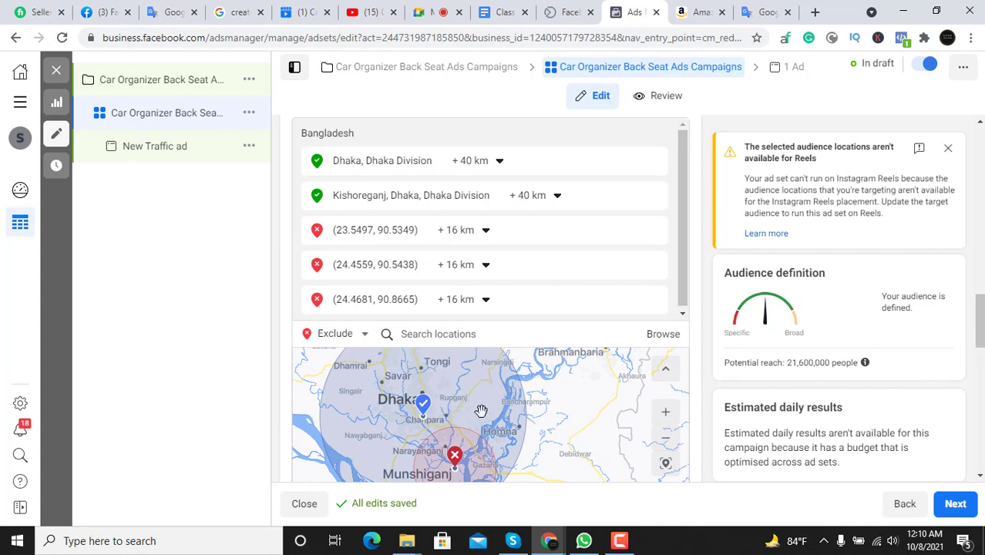
left_click(499, 162)
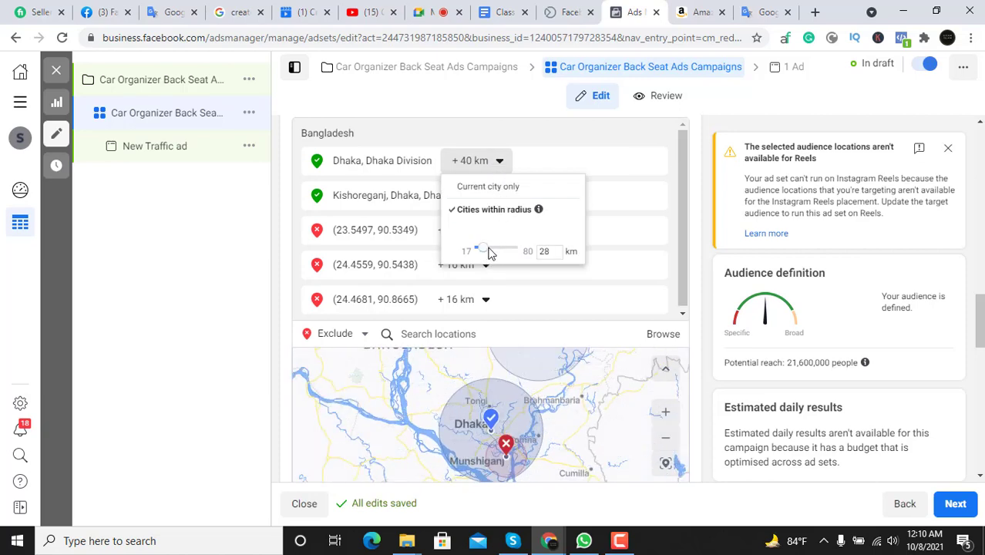
left_click_drag(483, 249, 479, 250)
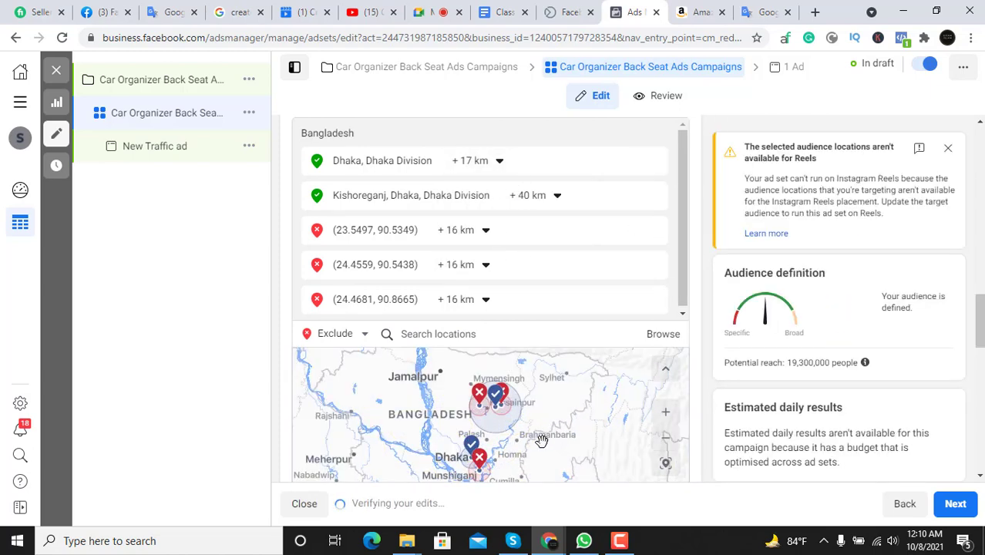
Examine on the location map which areas the reduced Dhaka radius covers and where the Munshiganj exclusion overlaps it
scroll(531, 450, "down", 1)
left_click_drag(522, 428, 517, 384)
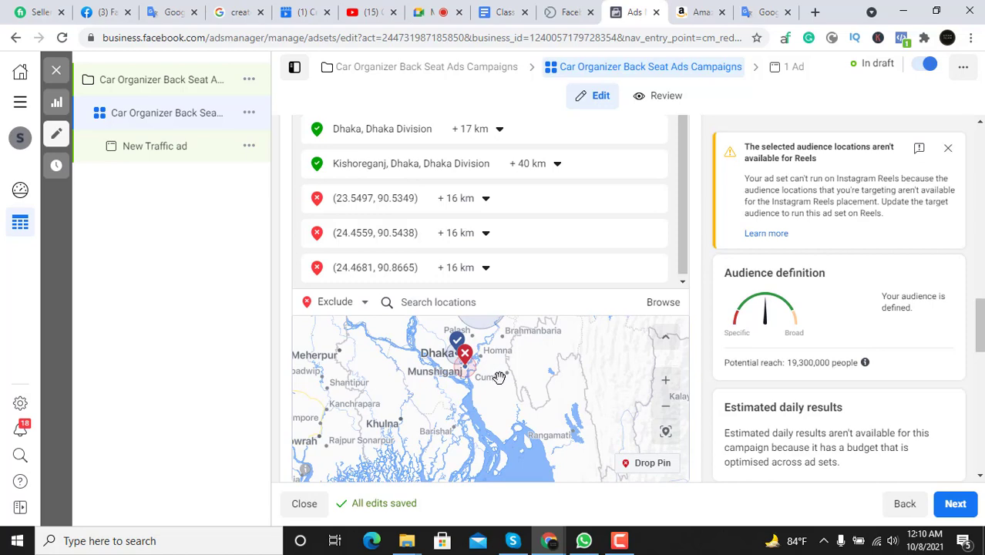
scroll(500, 378, "up", 3)
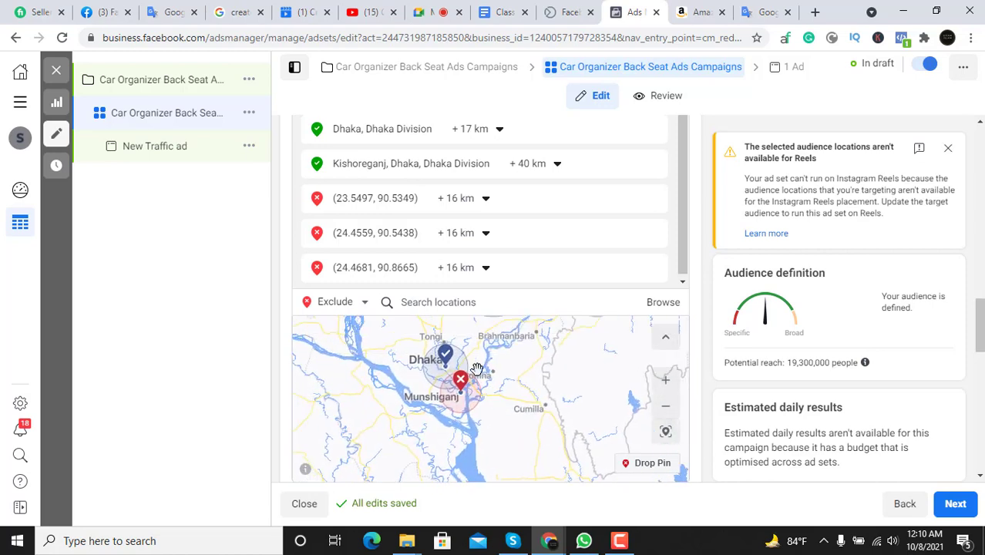
scroll(463, 364, "up", 3)
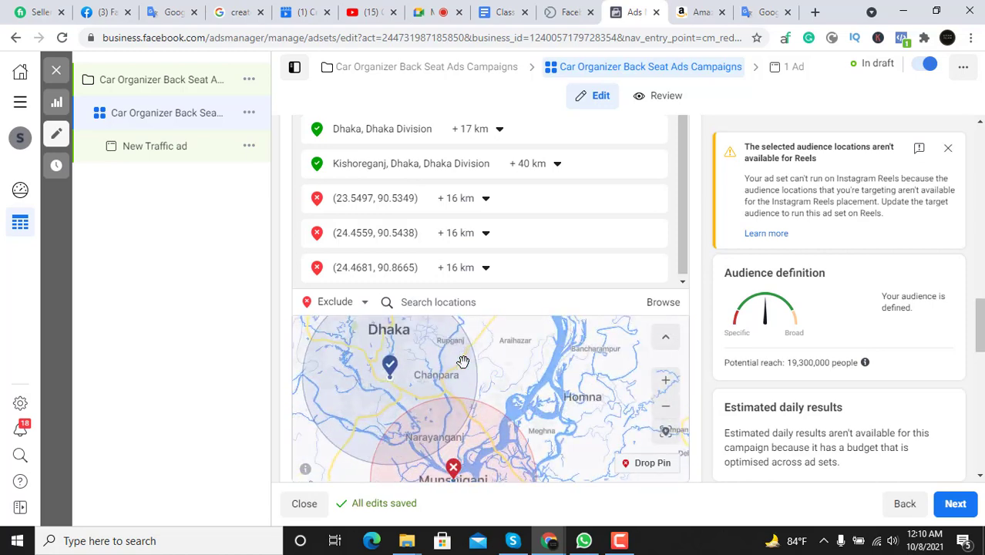
scroll(413, 397, "up", 2)
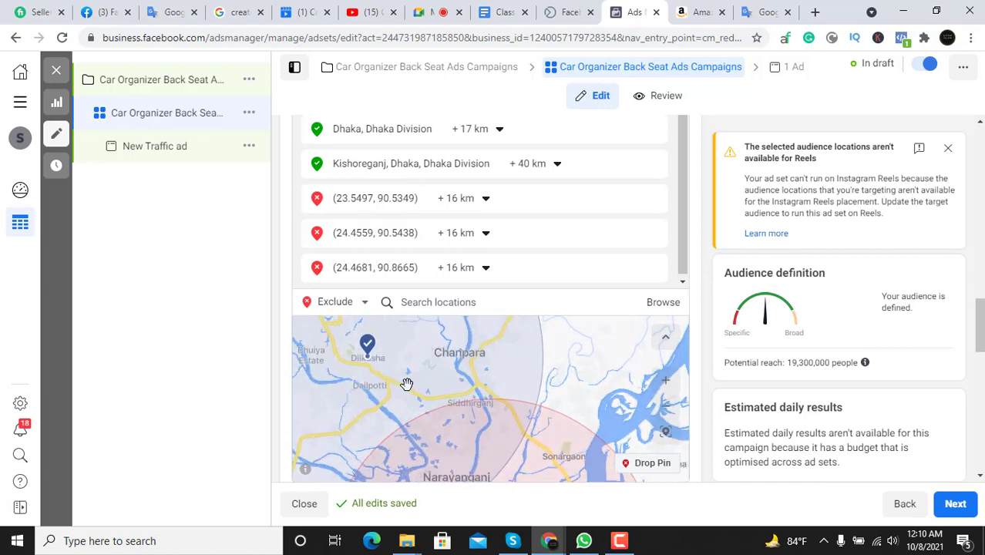
left_click_drag(407, 385, 520, 442)
scroll(543, 374, "up", 2)
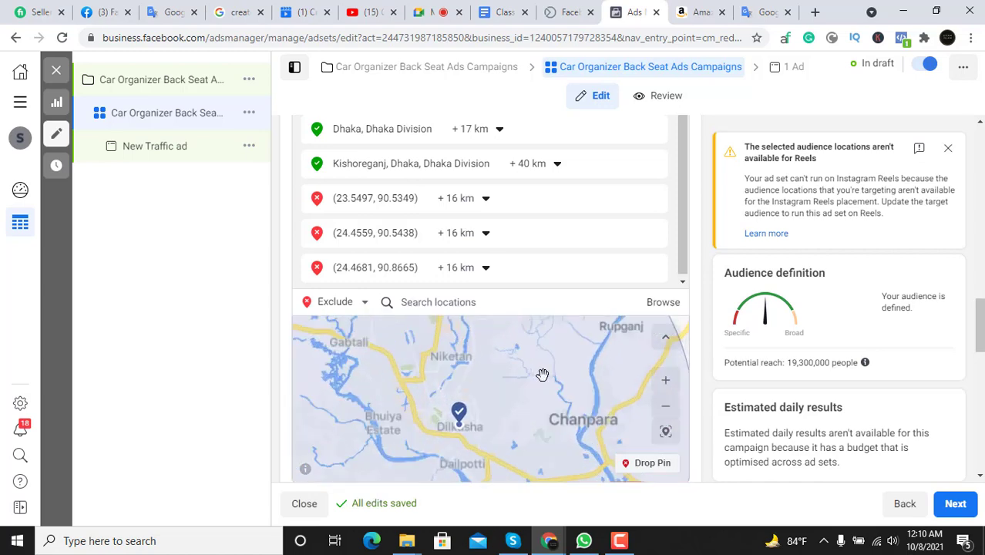
scroll(481, 389, "down", 3)
left_click_drag(483, 364, 499, 353)
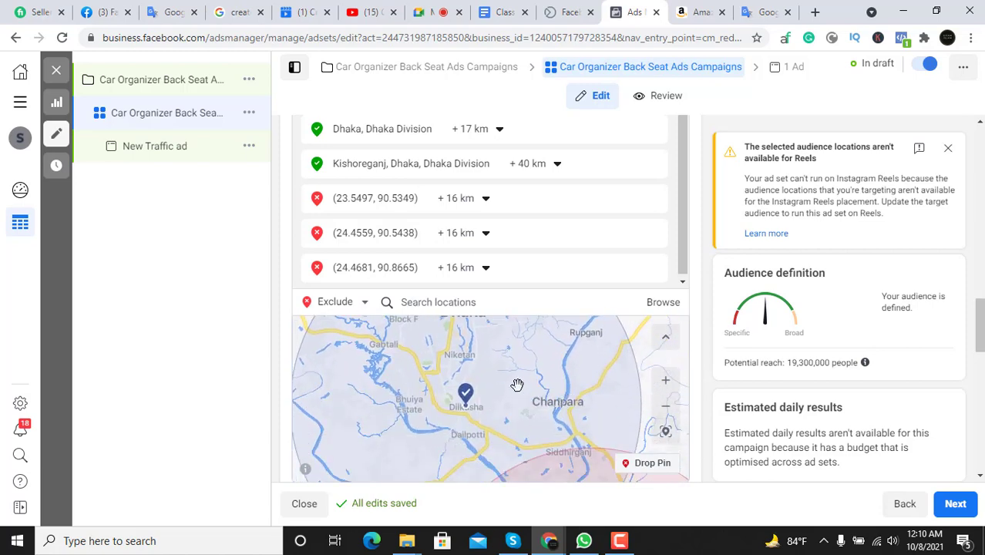
scroll(474, 356, "down", 2)
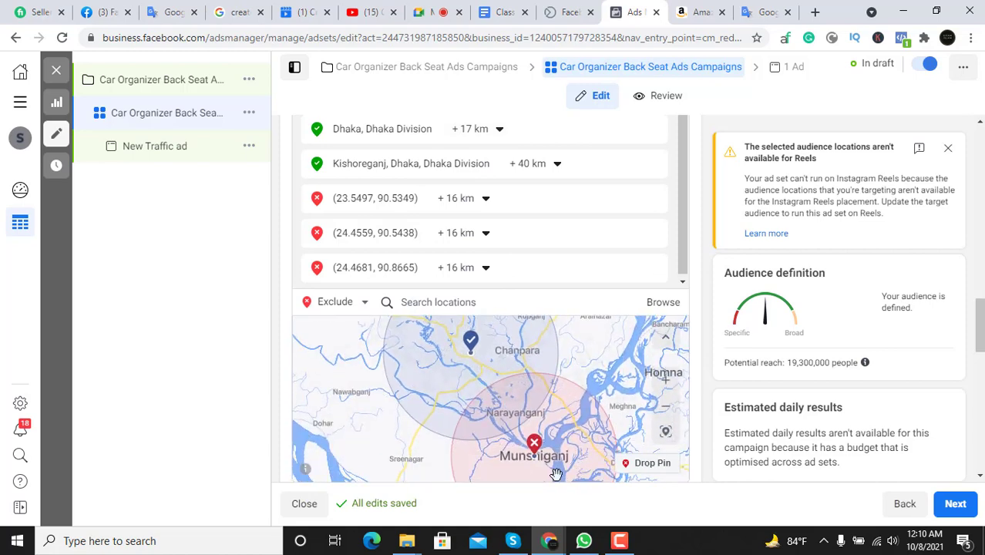
Exclude the area around Dailpotti with an exclusion pin just south of the Dhaka city pin on the map
scroll(487, 378, "up", 3)
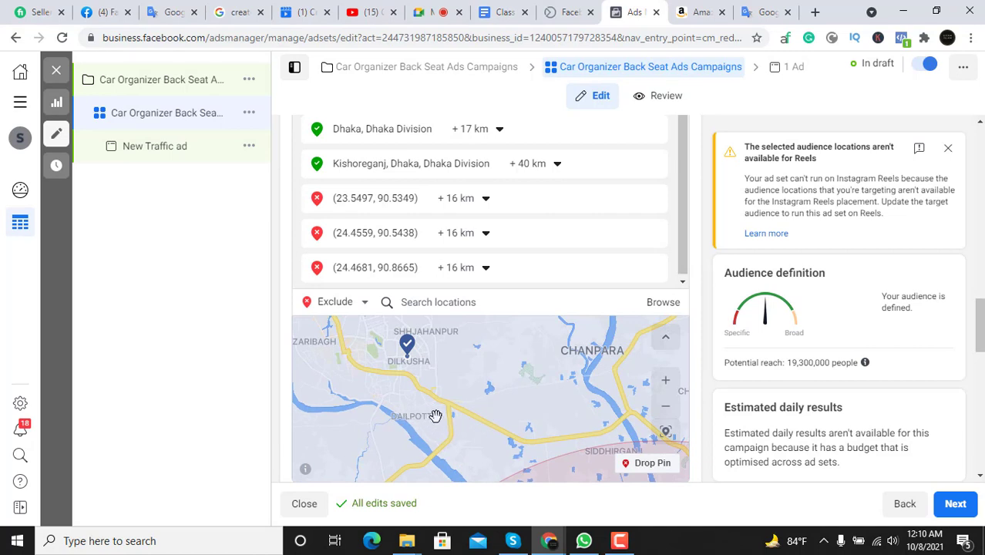
left_click(636, 463)
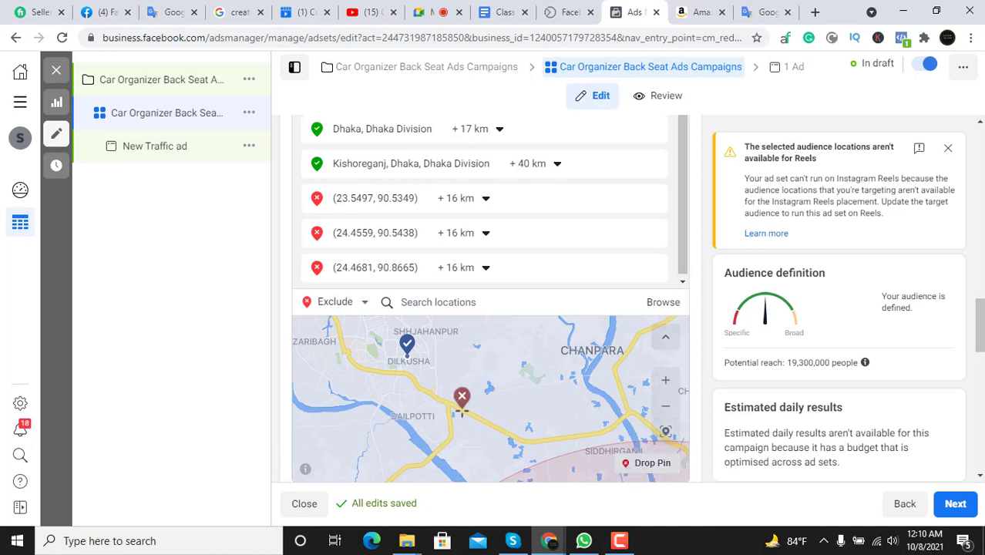
left_click(414, 402)
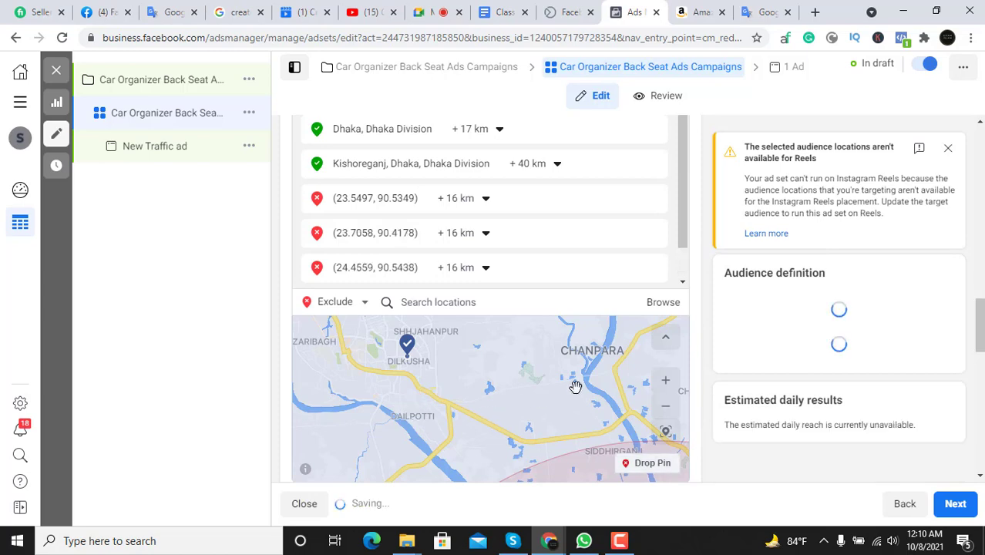
Examine on the location map how much of the Dhaka radius the Dailpotti exclusion covers, including the surroundings towards Homna
scroll(512, 381, "up", 2)
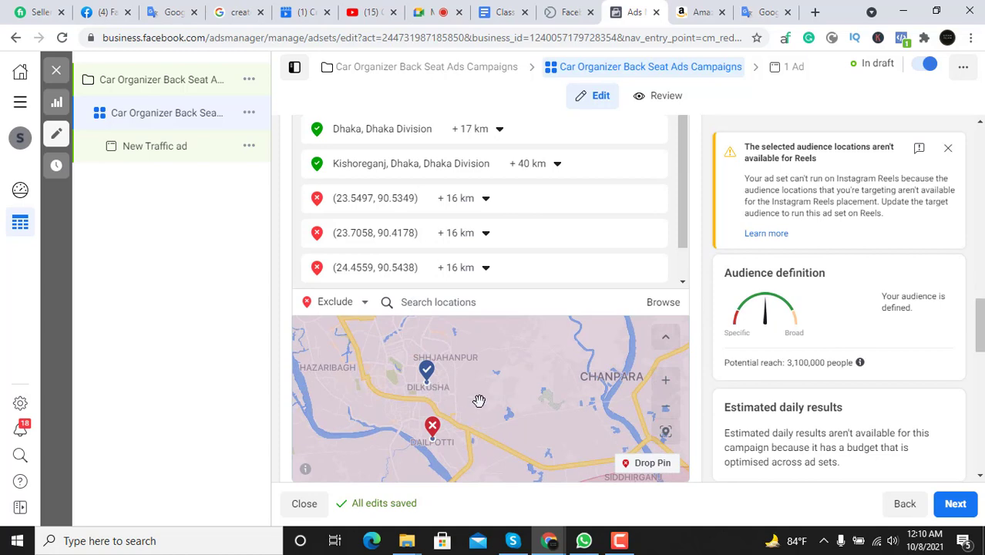
scroll(472, 391, "up", 3)
scroll(472, 390, "down", 3)
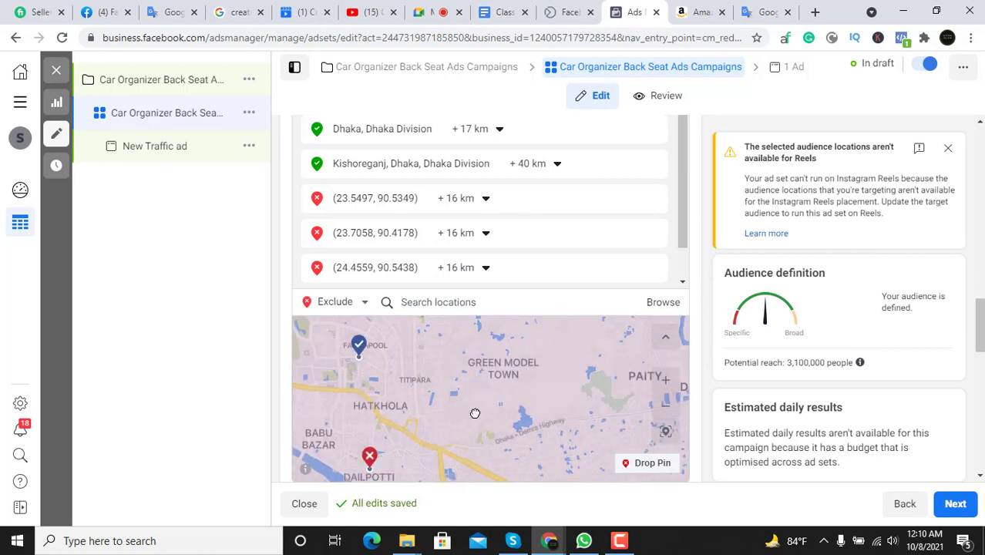
scroll(519, 431, "down", 4)
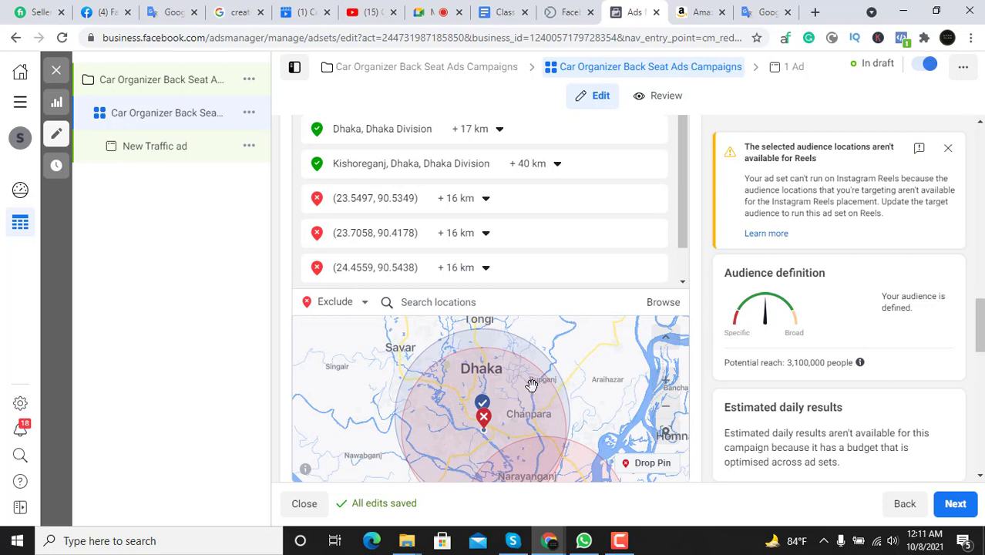
left_click_drag(531, 385, 368, 339)
left_click_drag(543, 412, 480, 365)
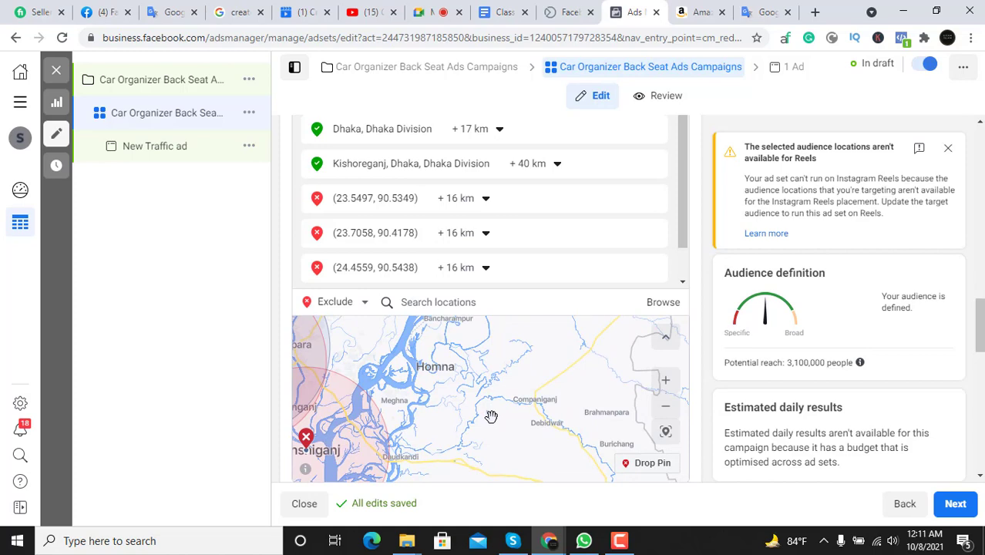
Examine on the location map how the Dhaka radius and the Dailpotti and Munshiganj exclusions overlap, alongside the list of included and excluded locations
left_click_drag(308, 351, 573, 386)
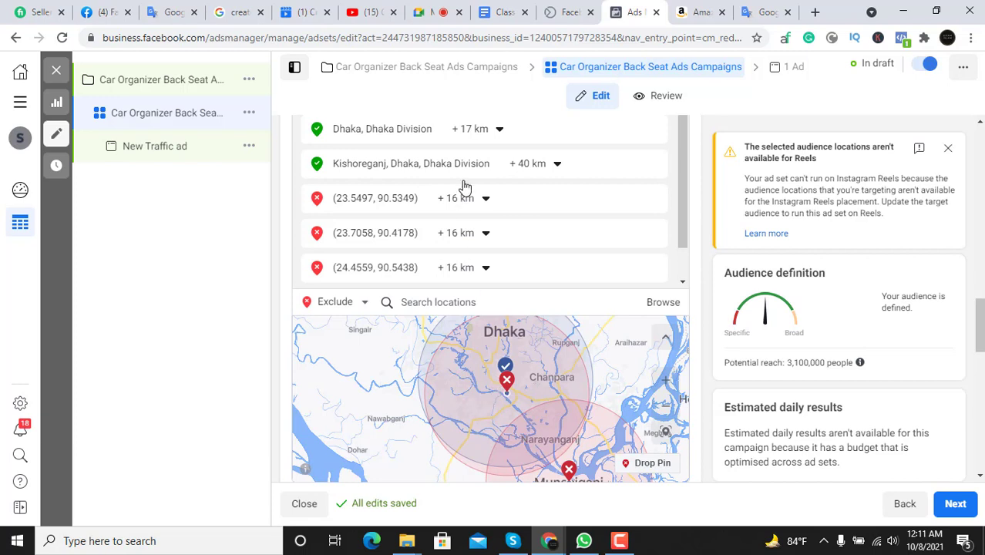
scroll(484, 216, "up", 1)
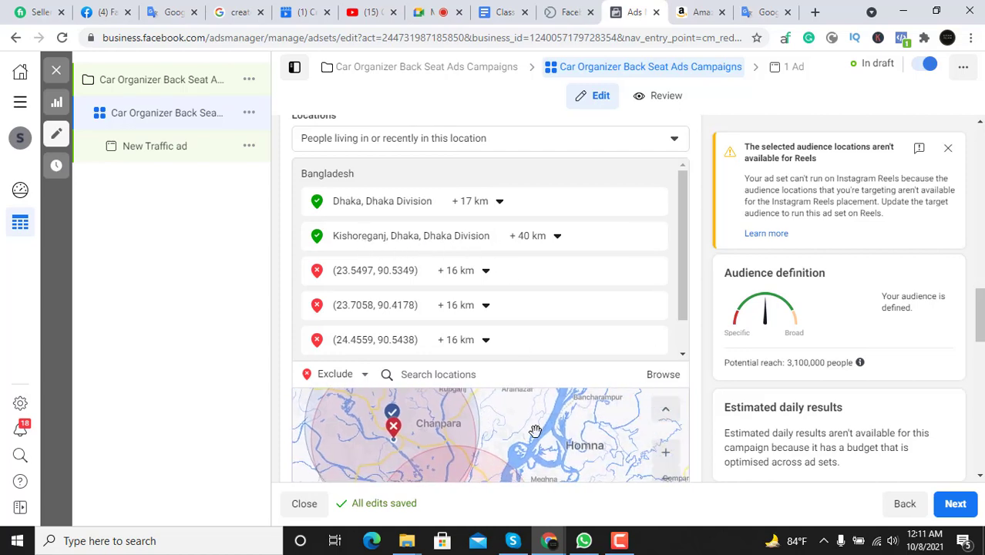
scroll(532, 430, "up", 1)
scroll(537, 430, "down", 2)
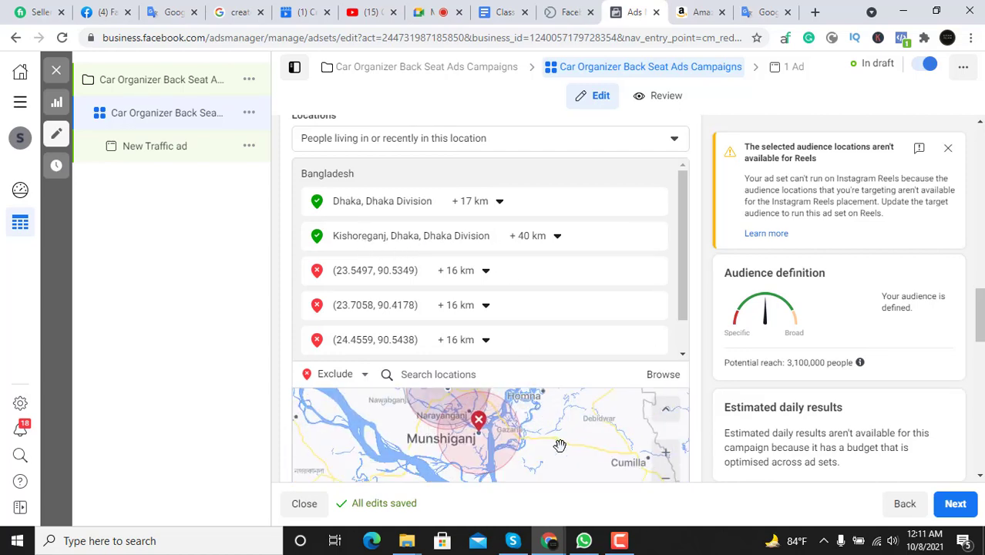
scroll(562, 446, "down", 1)
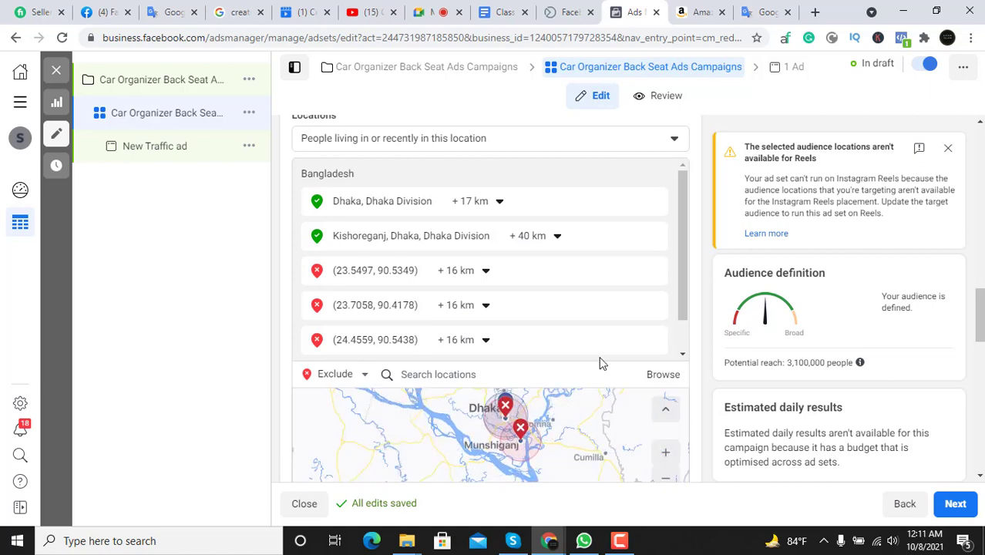
scroll(685, 356, "down", 4)
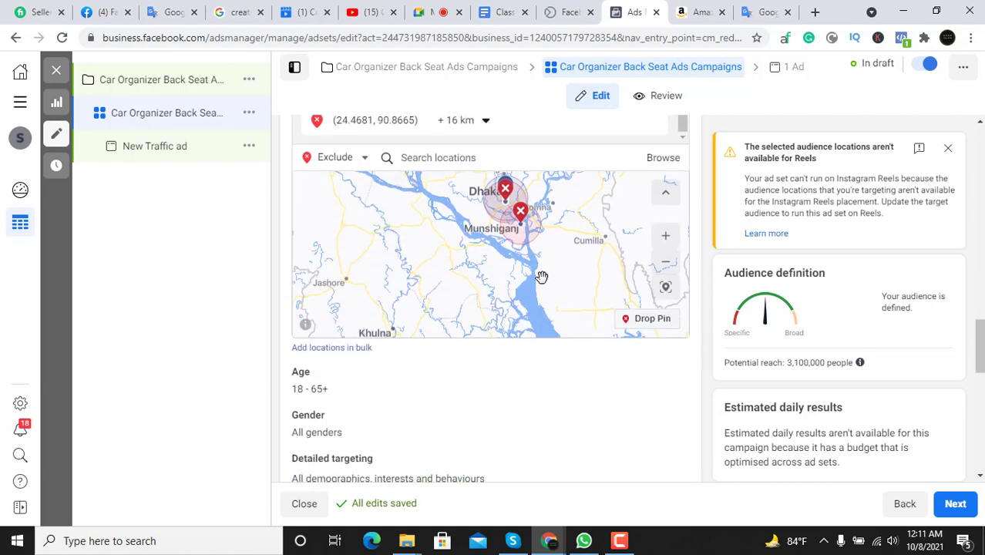
scroll(538, 273, "up", 1)
scroll(530, 246, "down", 2)
Examine on the location map how the two exclusion zones near Hossainpur and Karimganj sit inside the included Kishoreganj radius
left_click_drag(546, 237, 527, 284)
scroll(526, 255, "up", 3)
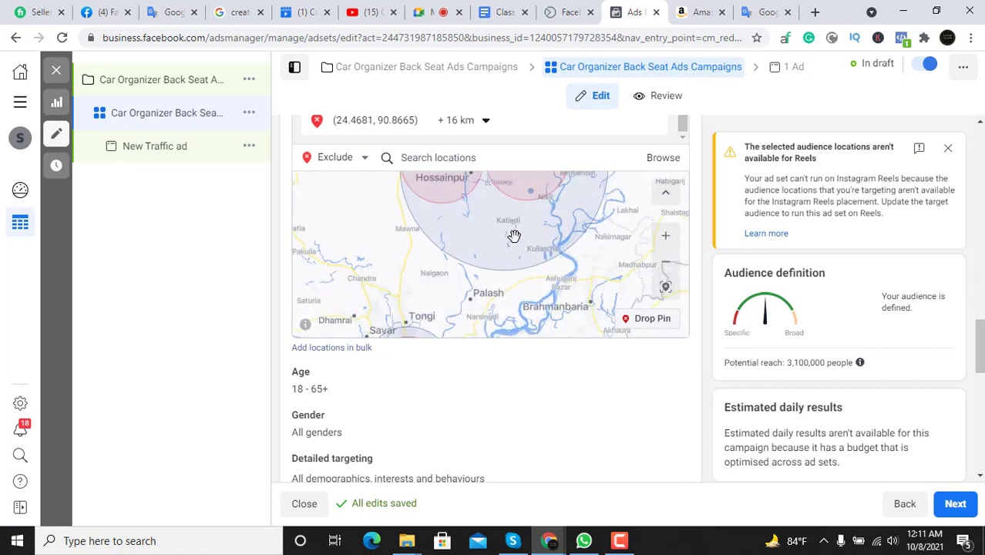
scroll(517, 245, "down", 3)
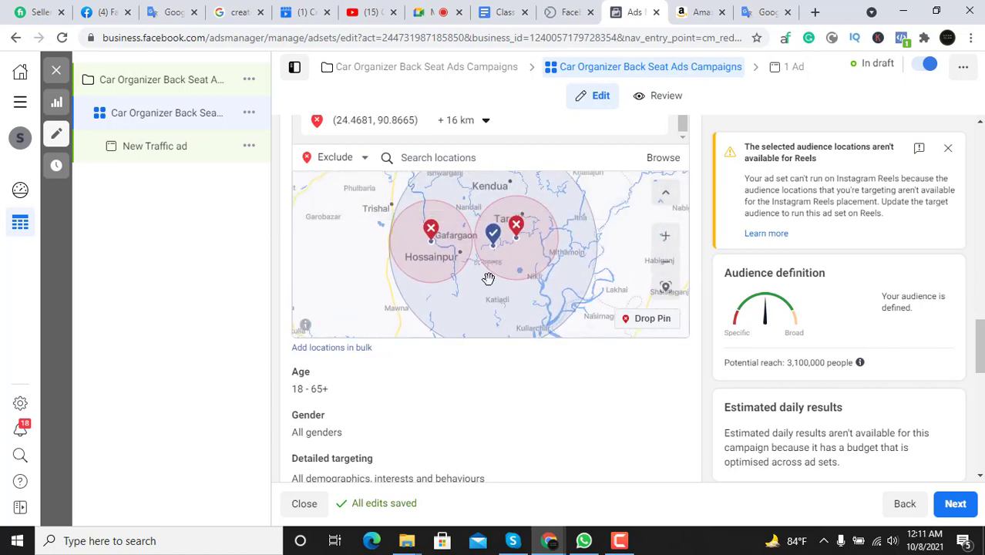
scroll(489, 271, "up", 2)
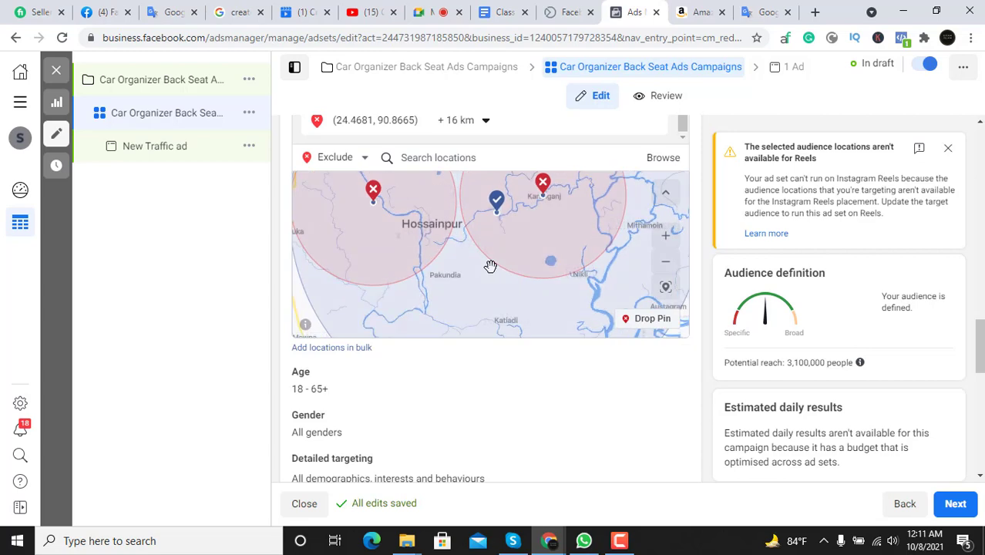
scroll(490, 266, "up", 1)
scroll(490, 265, "down", 2)
scroll(491, 284, "down", 2)
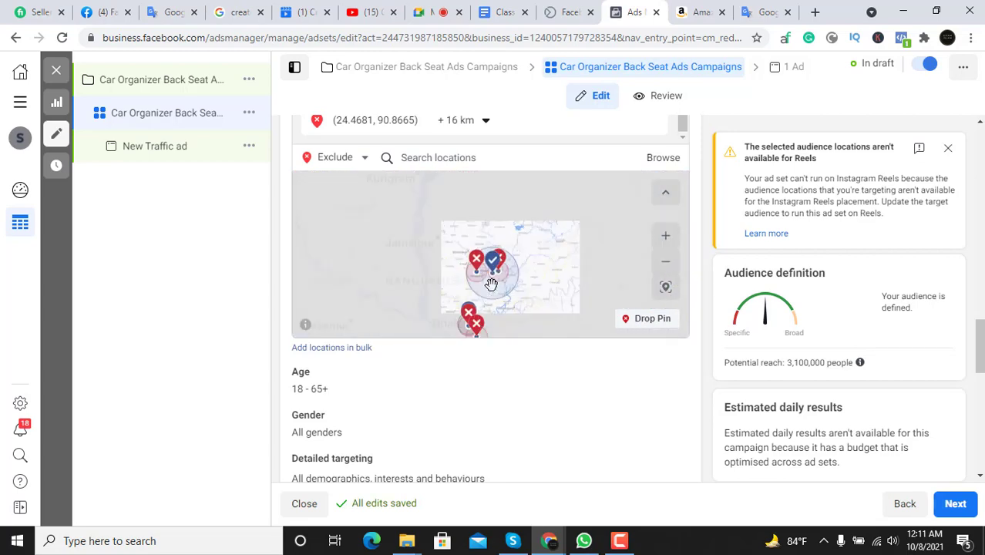
scroll(528, 278, "up", 3)
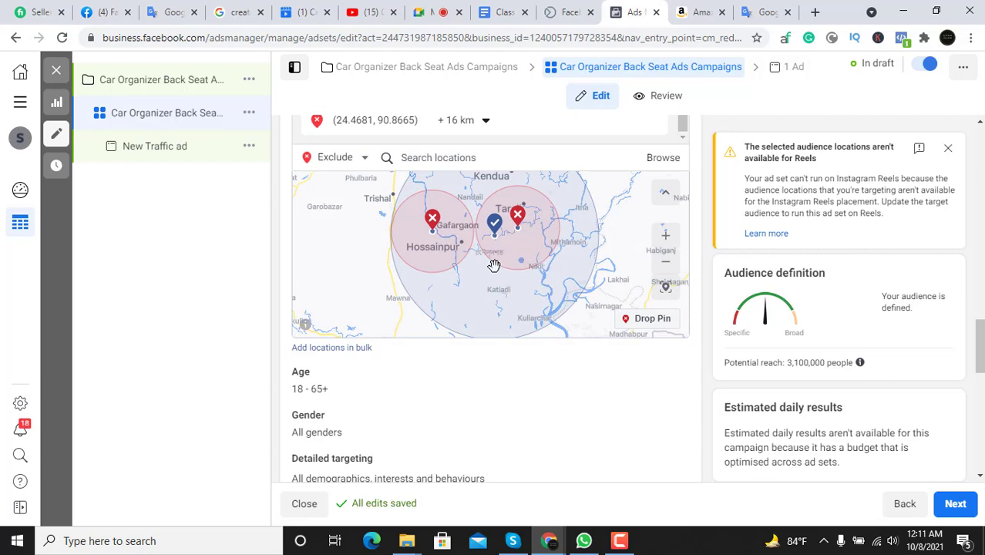
scroll(494, 270, "down", 2)
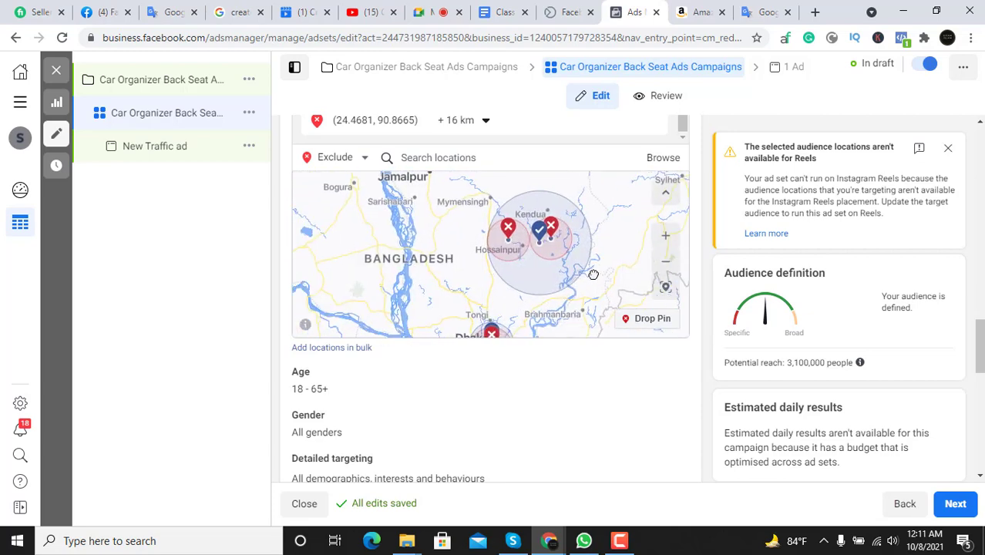
Examine on the location map which part of the Dhaka radius remains outside the exclusions, including the surroundings towards Tongi, Dhamrai and Nagarpur
left_click_drag(516, 293, 489, 235)
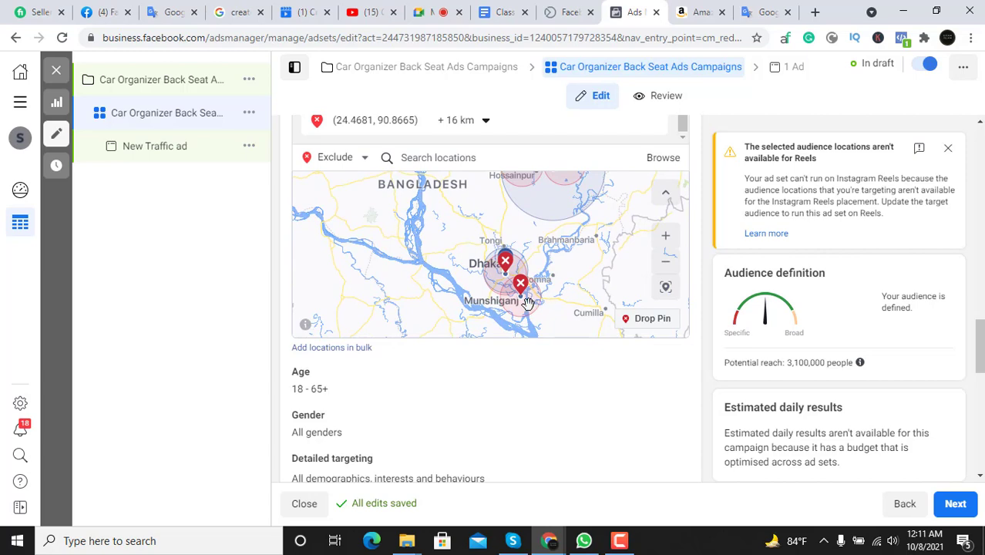
scroll(502, 276, "up", 3)
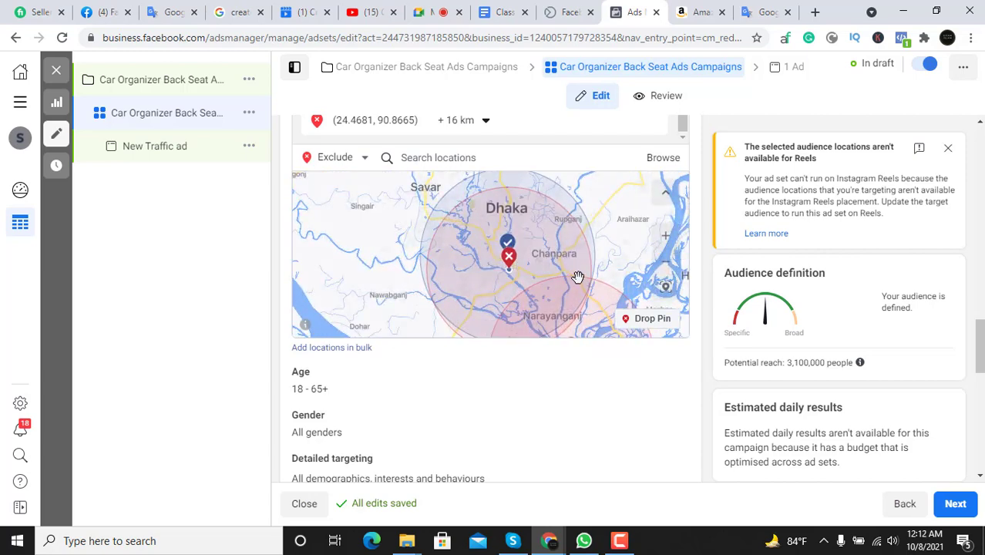
scroll(577, 277, "up", 1)
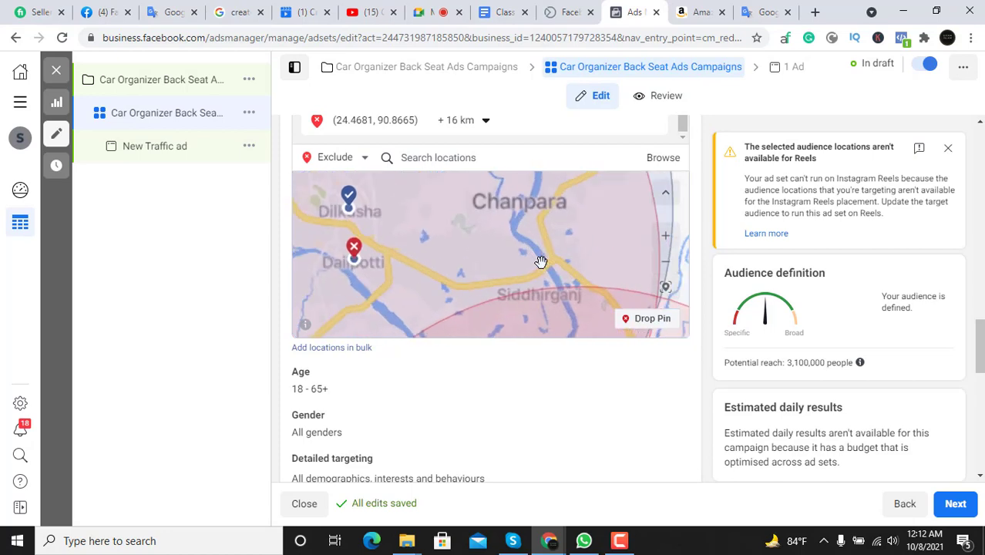
scroll(539, 259, "down", 3)
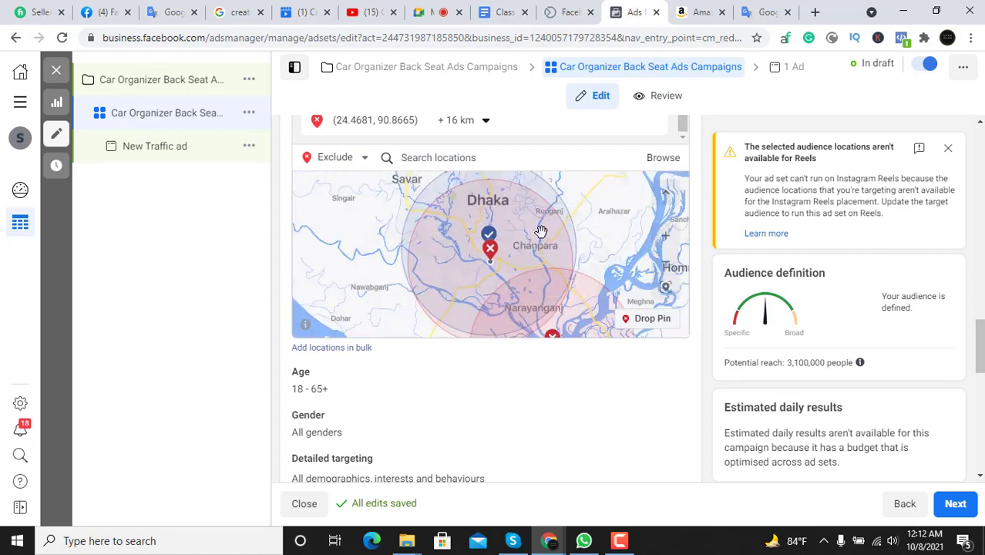
left_click_drag(540, 231, 538, 278)
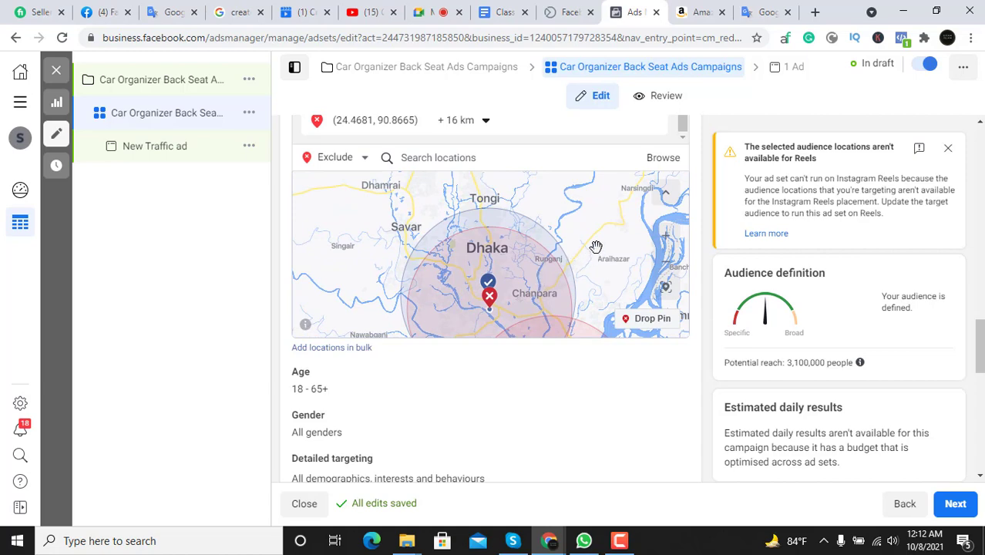
scroll(581, 235, "up", 1)
scroll(574, 232, "down", 1)
left_click_drag(570, 229, 583, 275)
left_click_drag(429, 271, 572, 278)
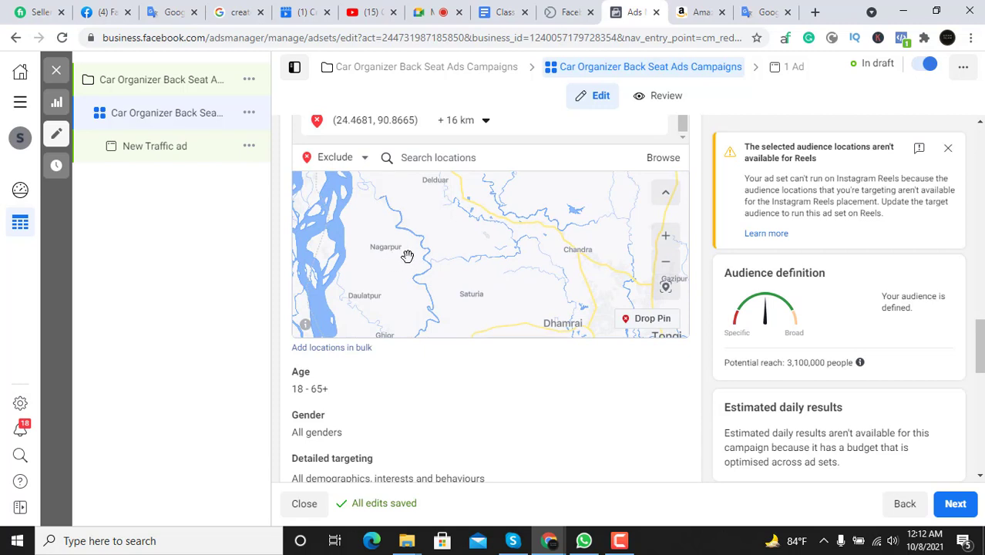
Switch the mode for adding audience locations from Exclude to Include and bring Dhaka and Munshiganj back into view on the map
left_click(352, 159)
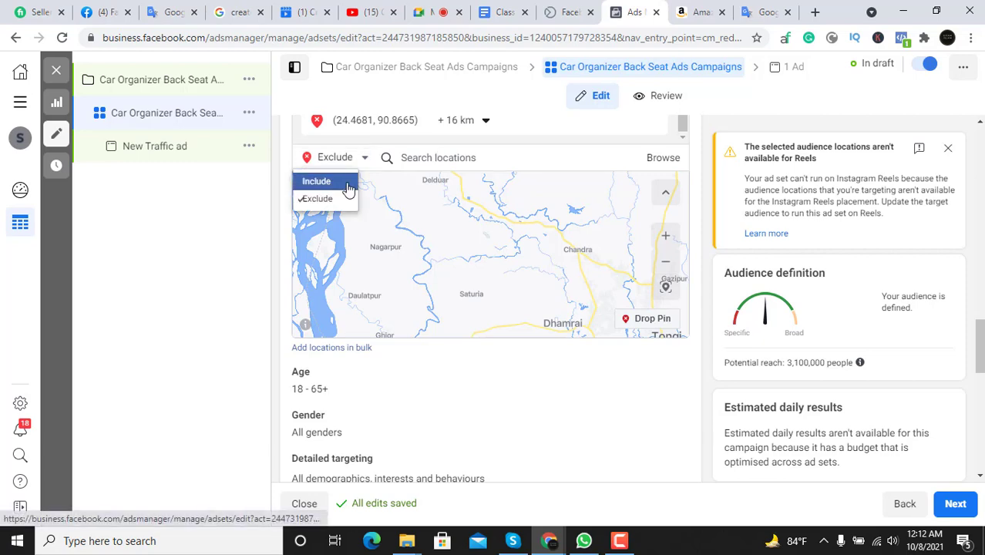
left_click(328, 182)
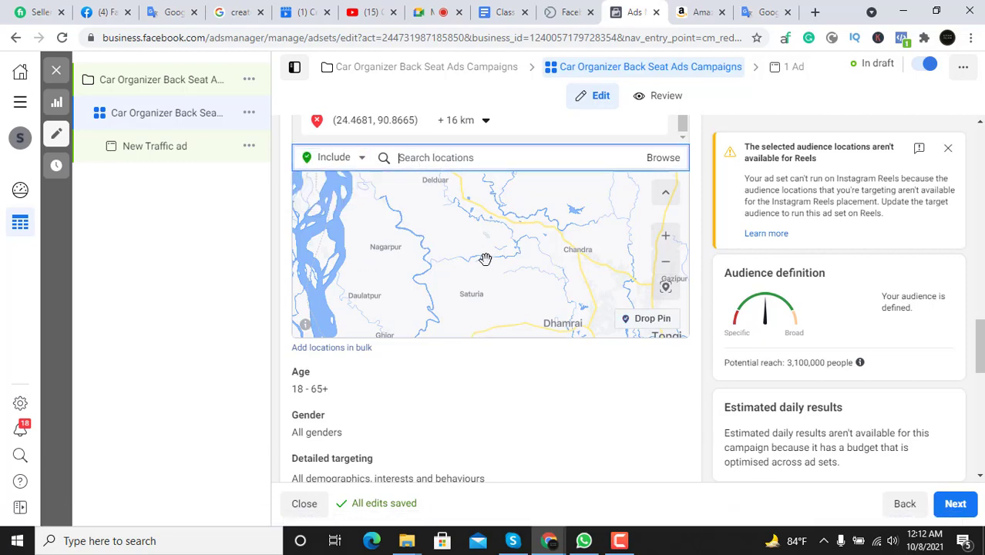
scroll(484, 260, "down", 1)
left_click_drag(547, 273, 374, 230)
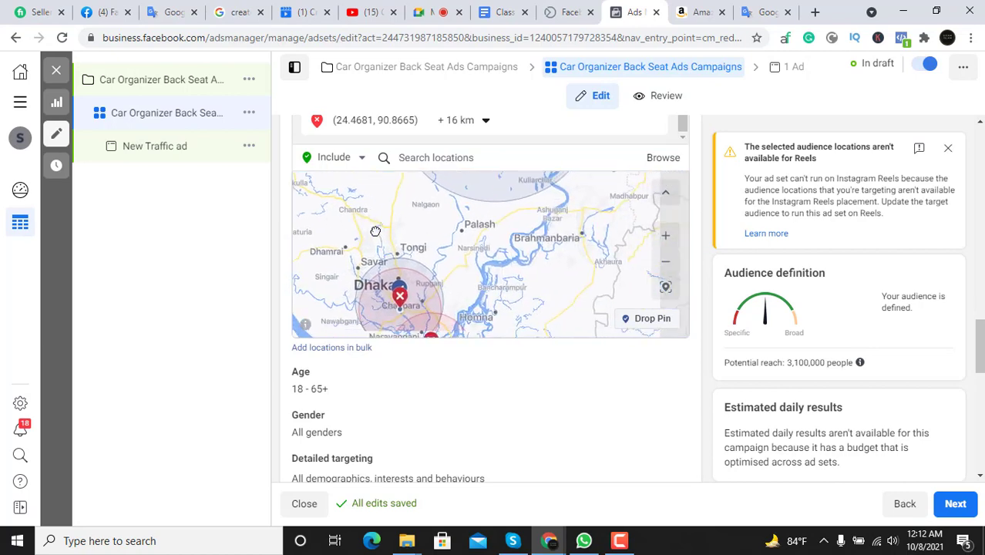
left_click_drag(515, 292, 528, 244)
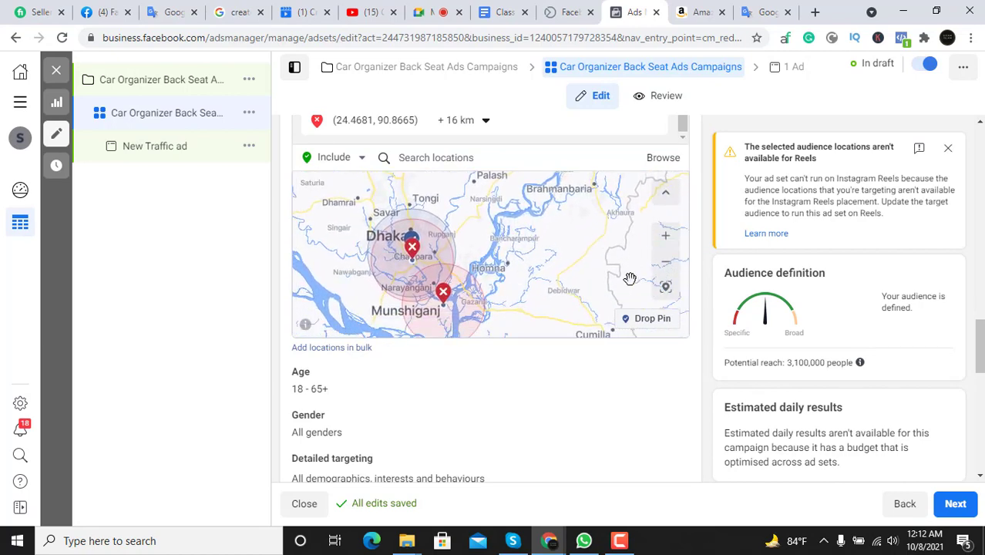
Review the choices for how people relate to the targeted locations, keeping "People living in or recently in this location"
scroll(568, 395, "up", 2)
scroll(717, 315, "up", 2)
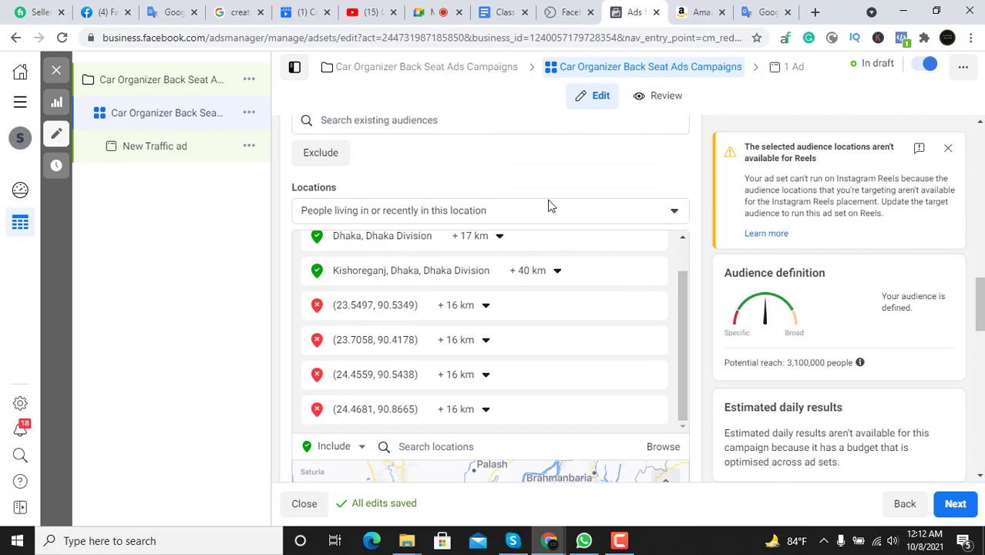
left_click(436, 212)
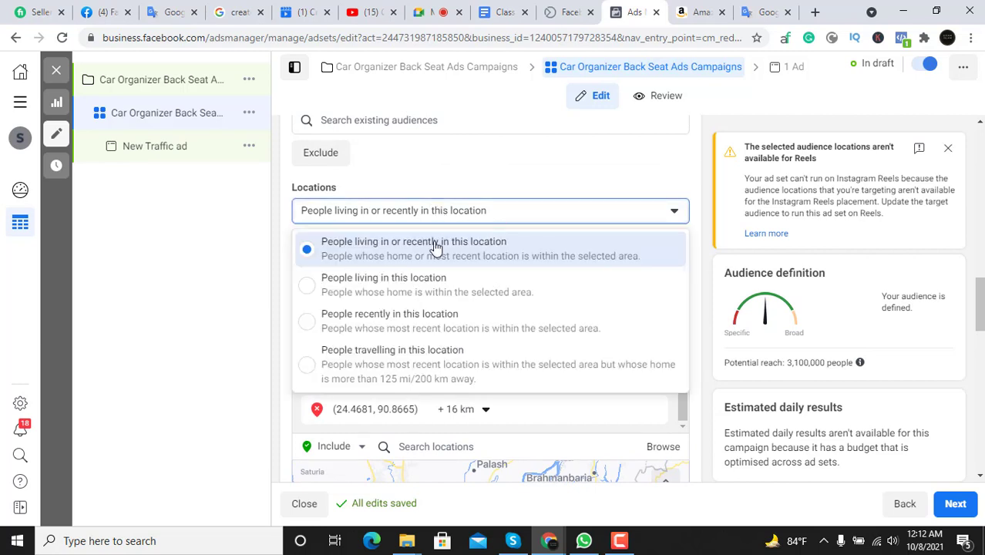
left_click(181, 286)
scroll(570, 306, "up", 2)
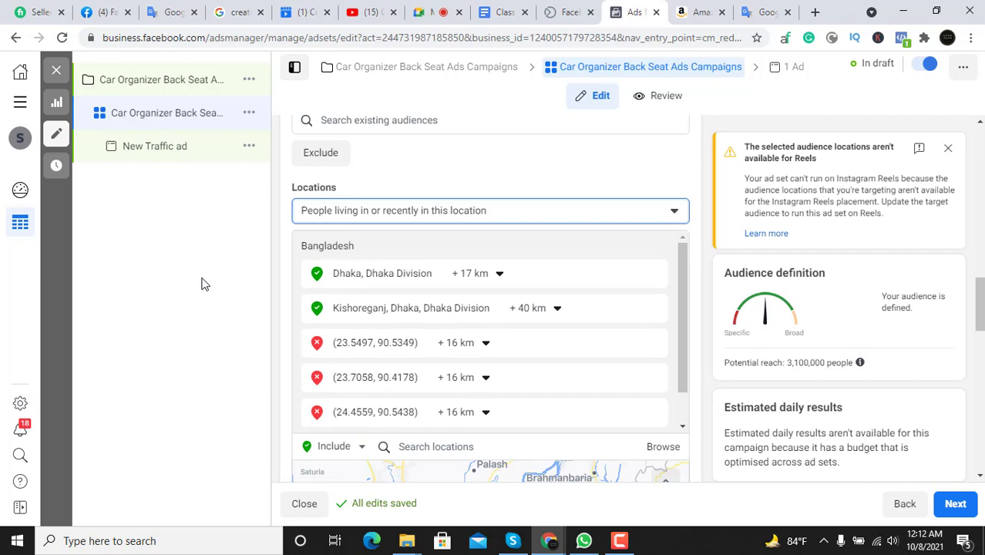
Examine the location targeting choices for people living in, recently in or travelling in the location, keeping "People living in or recently in this location"
left_click(429, 212)
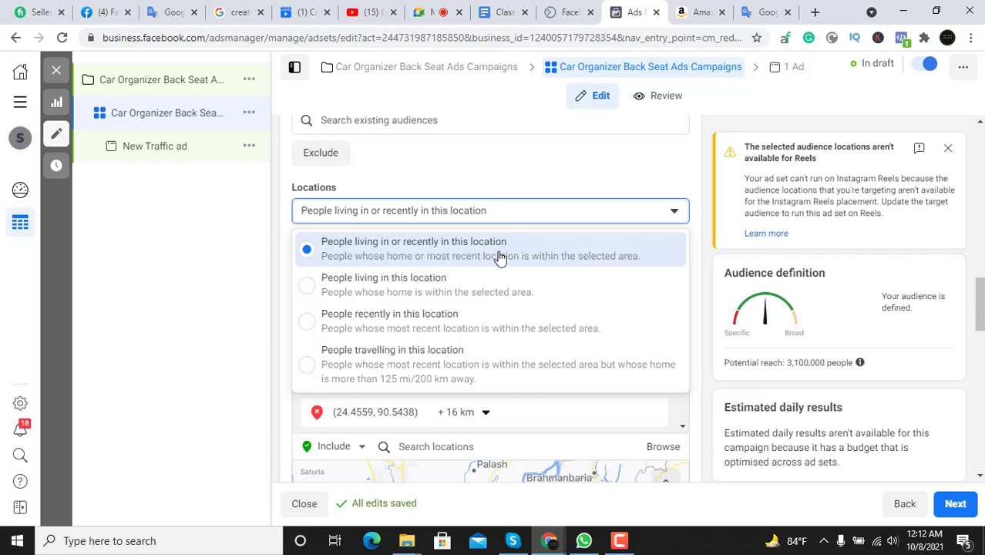
left_click(206, 284)
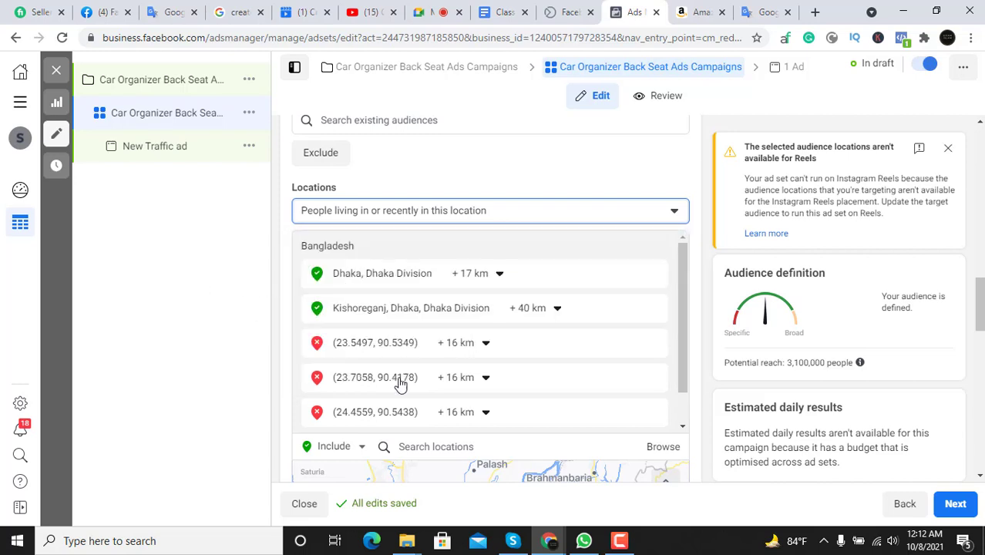
left_click(426, 213)
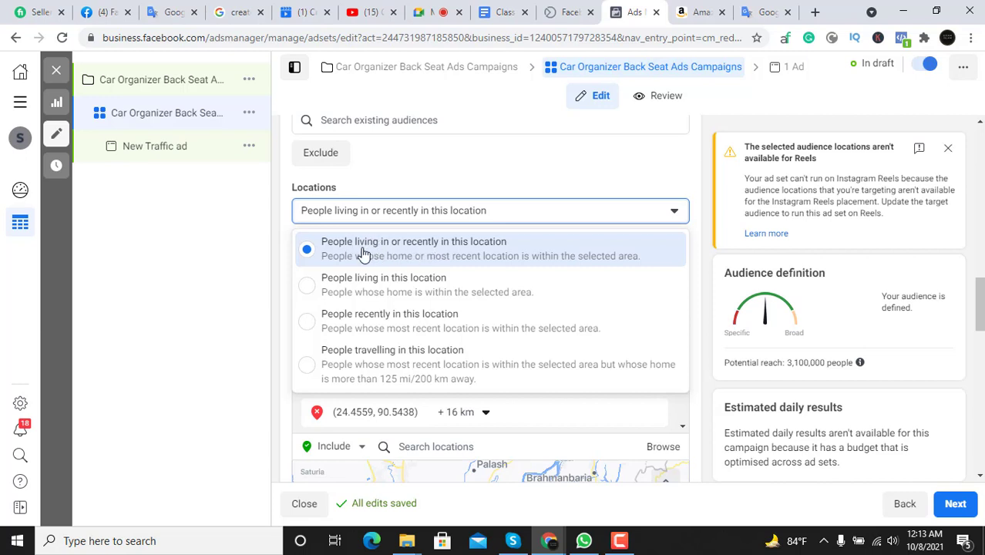
left_click(136, 303)
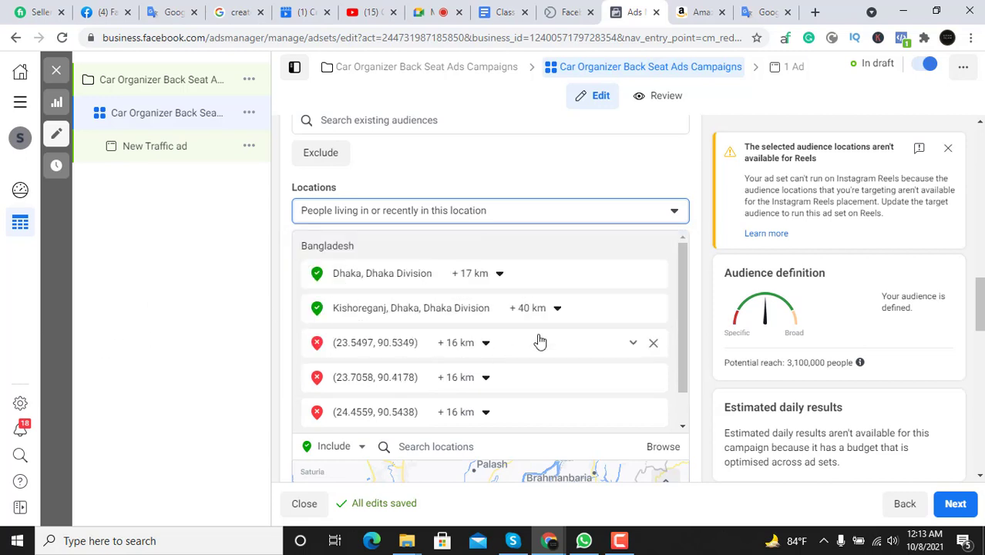
scroll(516, 327, "down", 2)
scroll(479, 357, "up", 2)
left_click(403, 210)
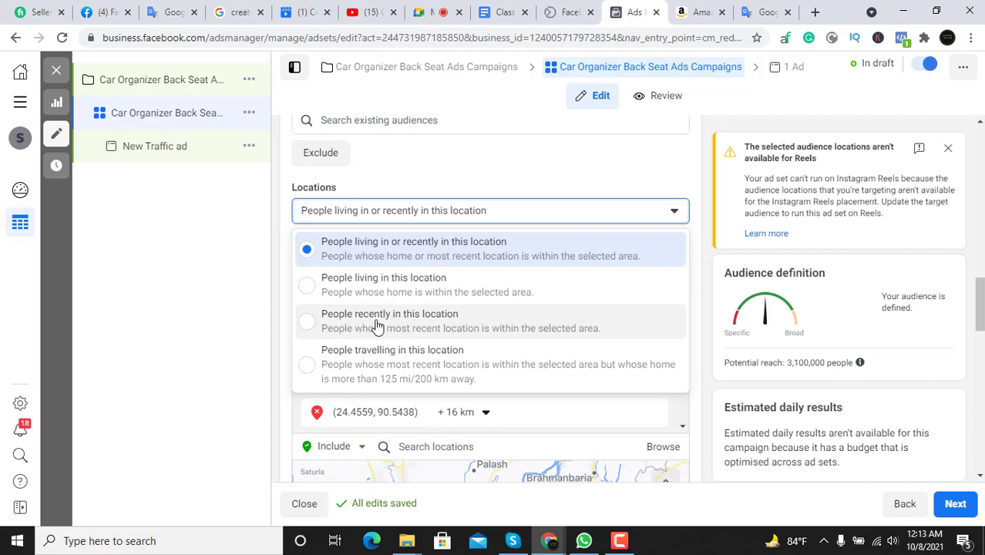
left_click(195, 300)
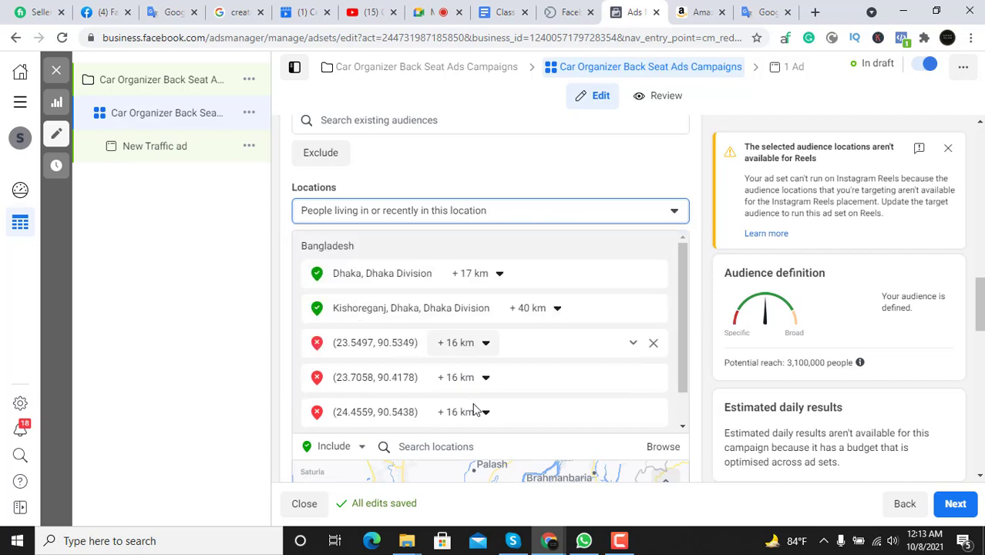
left_click(402, 212)
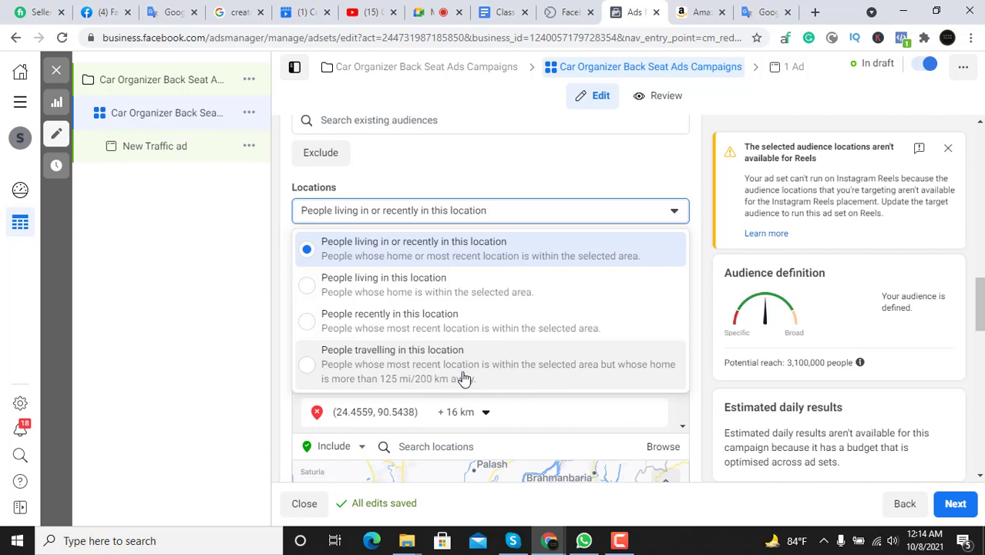
left_click(393, 244)
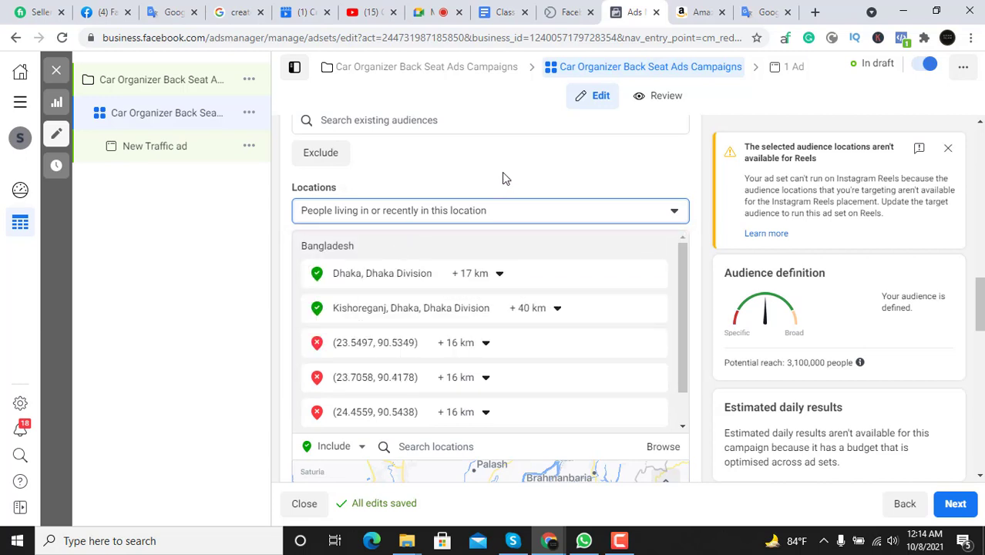
left_click(437, 216)
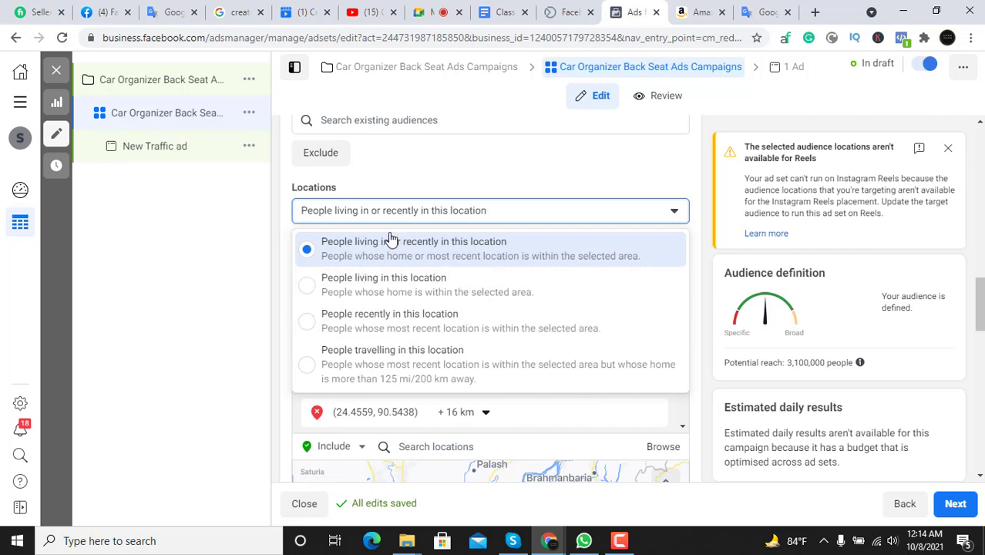
left_click(337, 222)
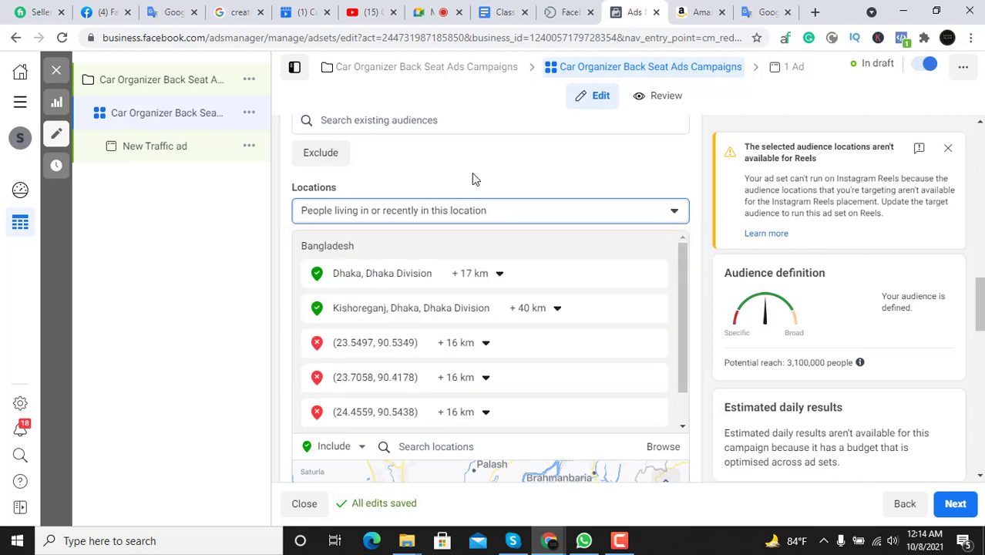
Review the included and excluded locations, their map, and the age, gender, detailed targeting and language settings of the audience
scroll(475, 185, "up", 2)
scroll(479, 270, "down", 1)
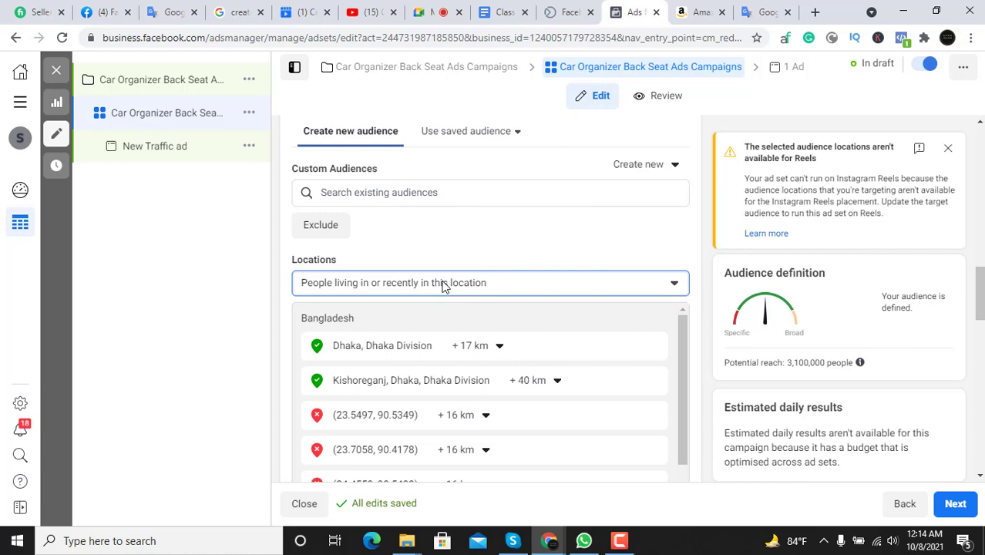
scroll(478, 238, "down", 3)
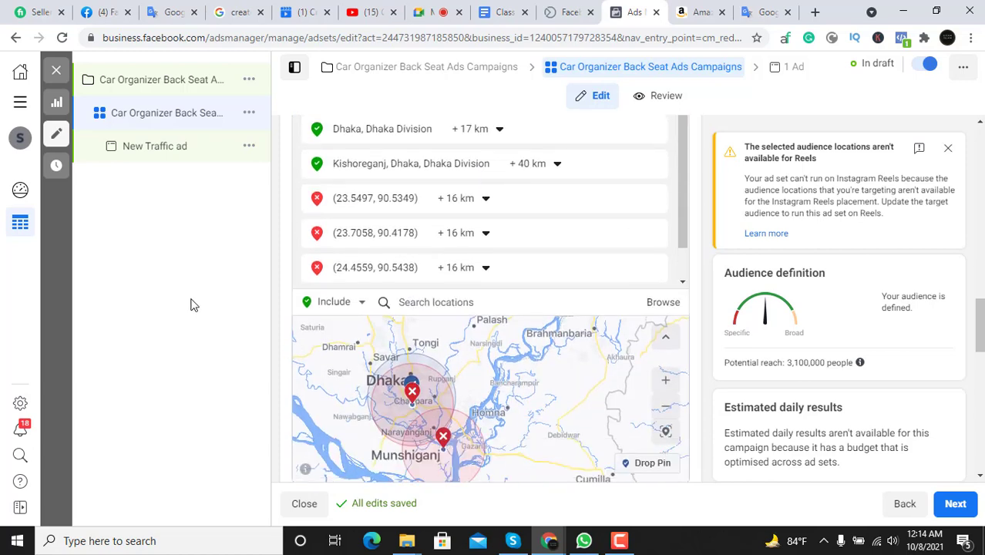
scroll(682, 333, "down", 2)
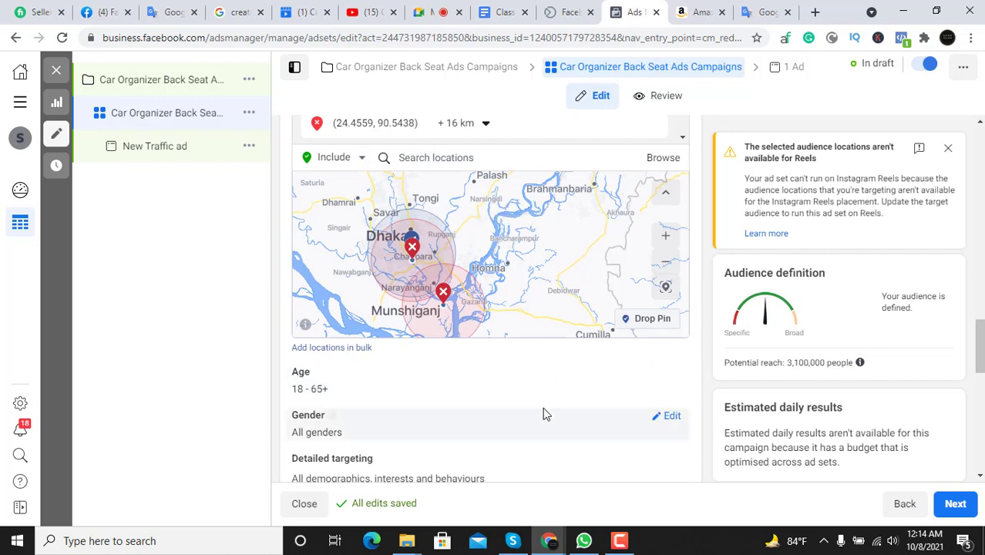
scroll(545, 407, "up", 1)
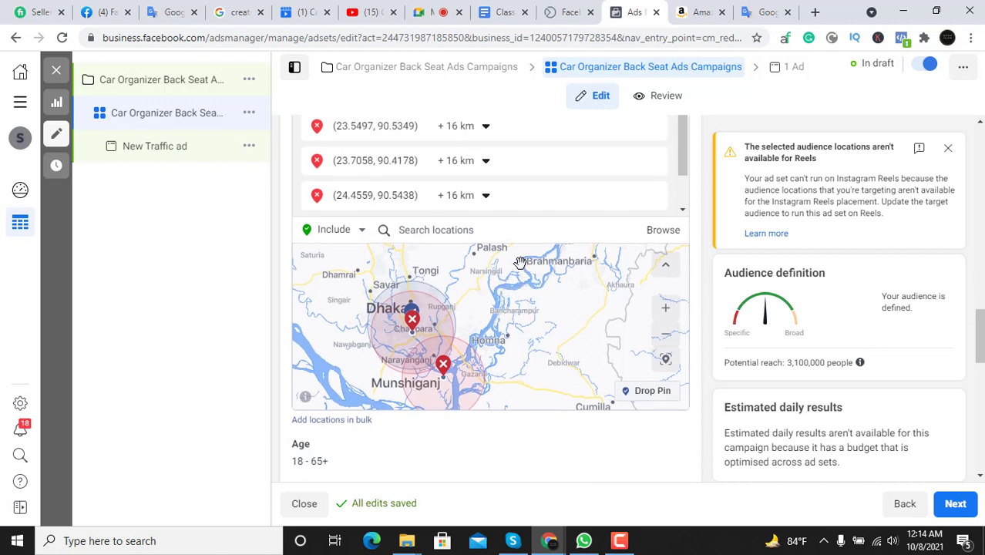
scroll(688, 297, "up", 1)
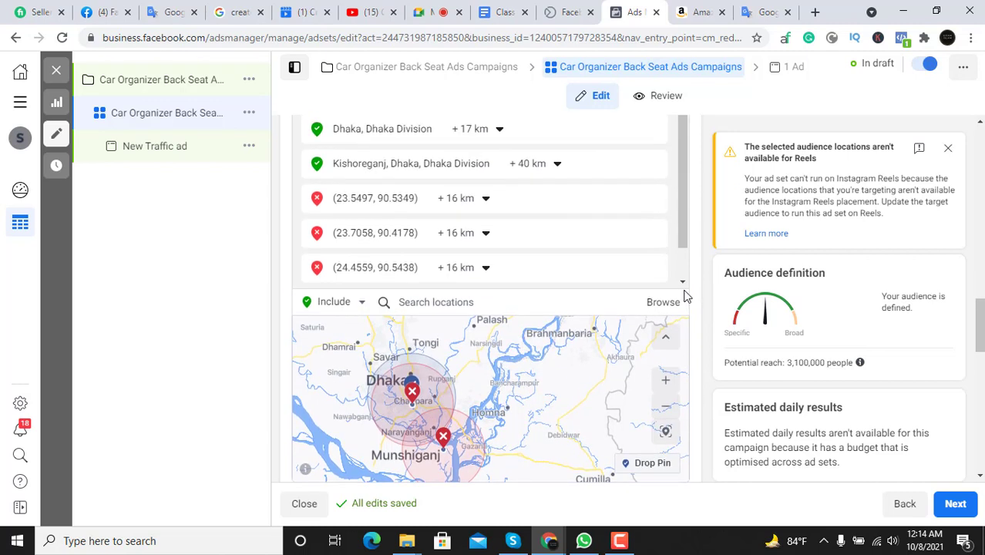
scroll(686, 293, "down", 2)
scroll(693, 295, "down", 3)
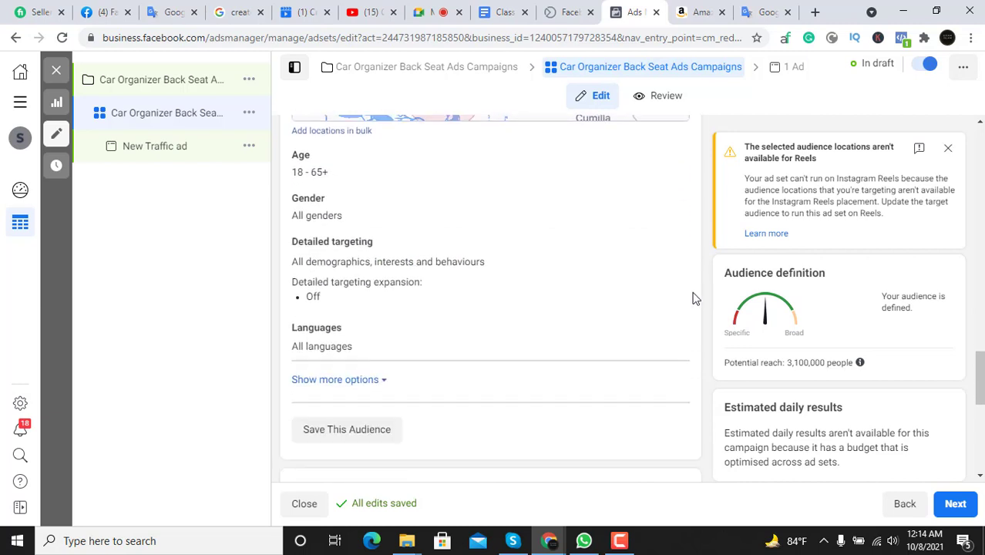
Look through the available maximum ages for the audience and set the minimum age to 13
scroll(692, 295, "up", 1)
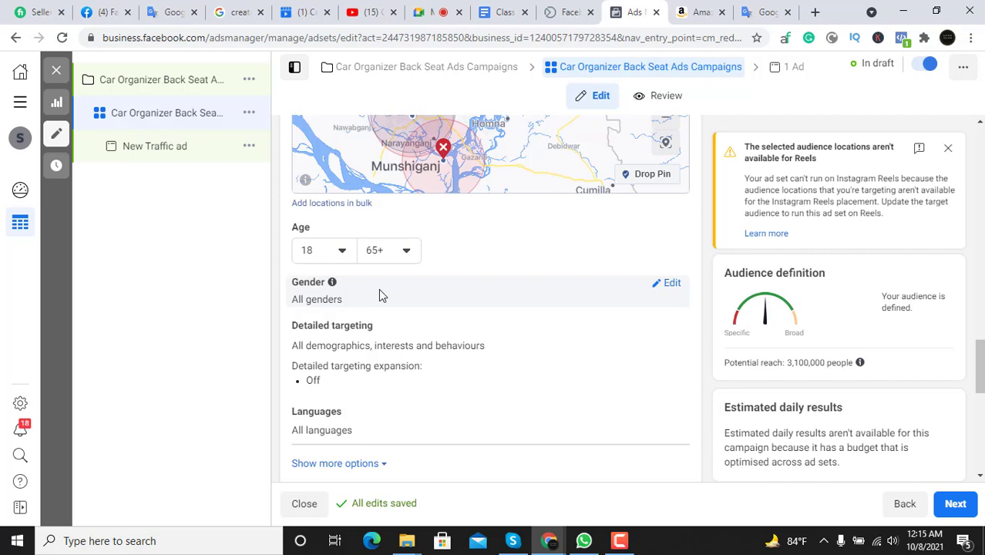
left_click(407, 251)
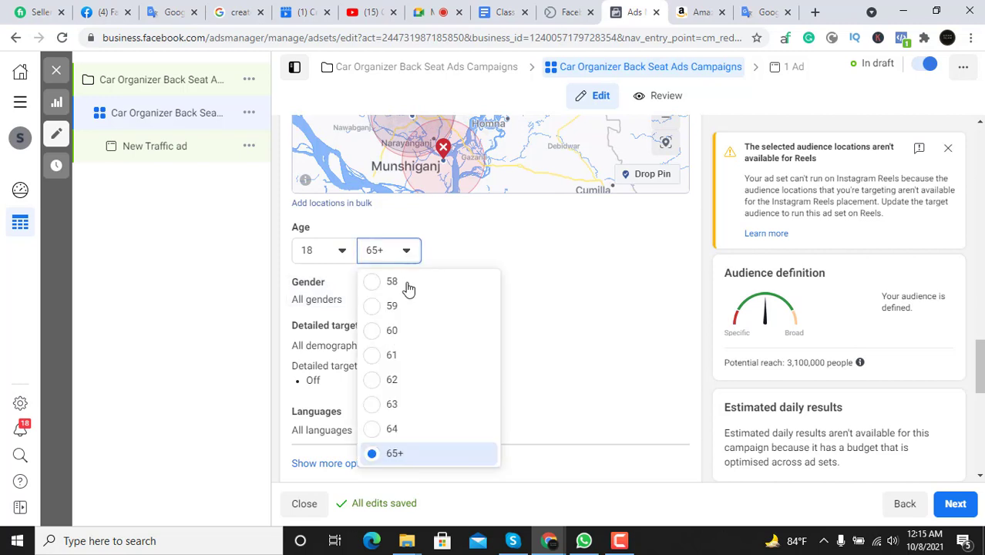
scroll(394, 353, "up", 3)
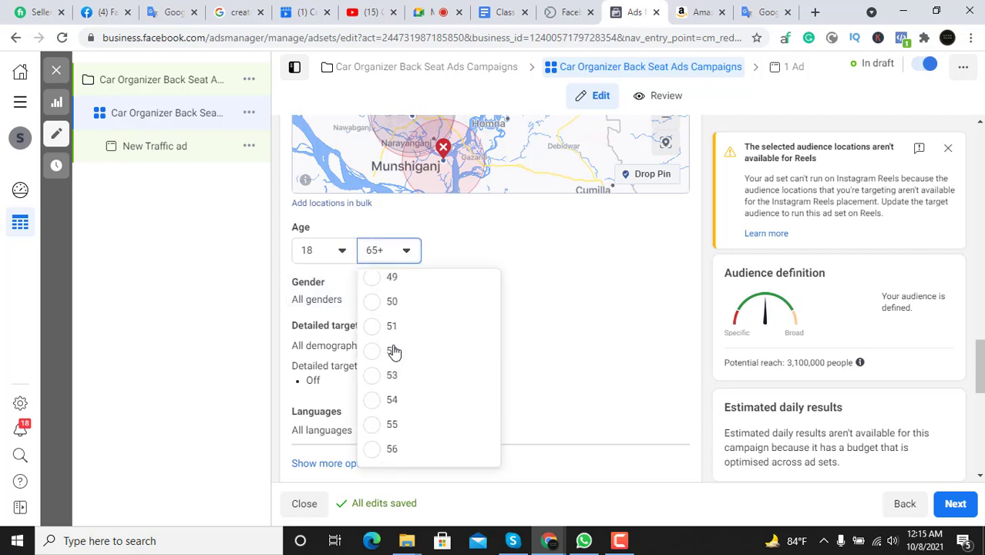
scroll(393, 352, "down", 3)
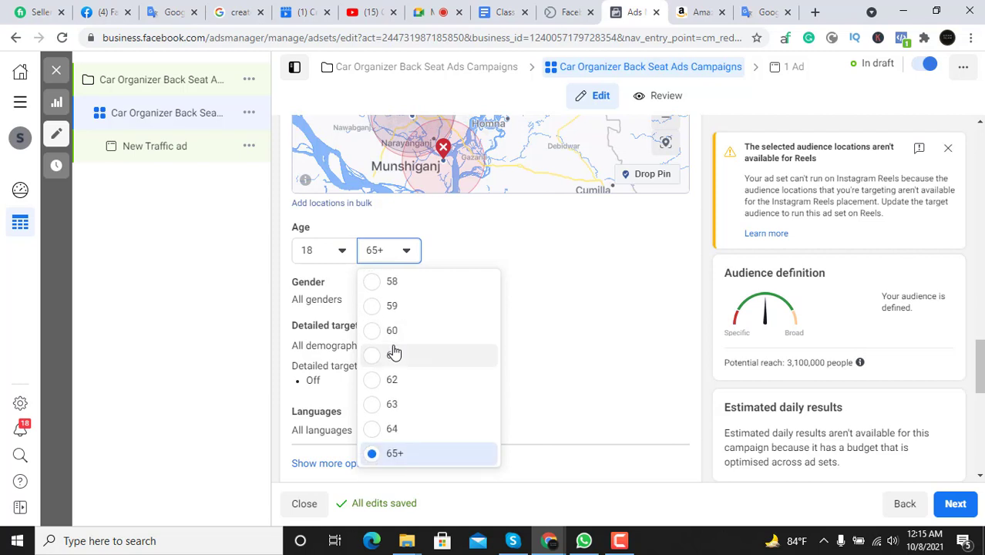
left_click(341, 251)
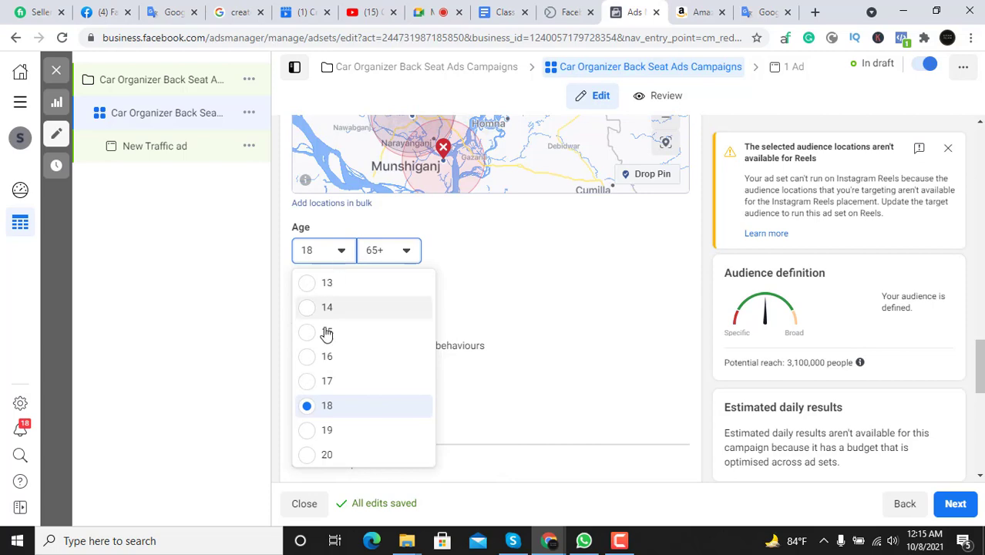
left_click(318, 285)
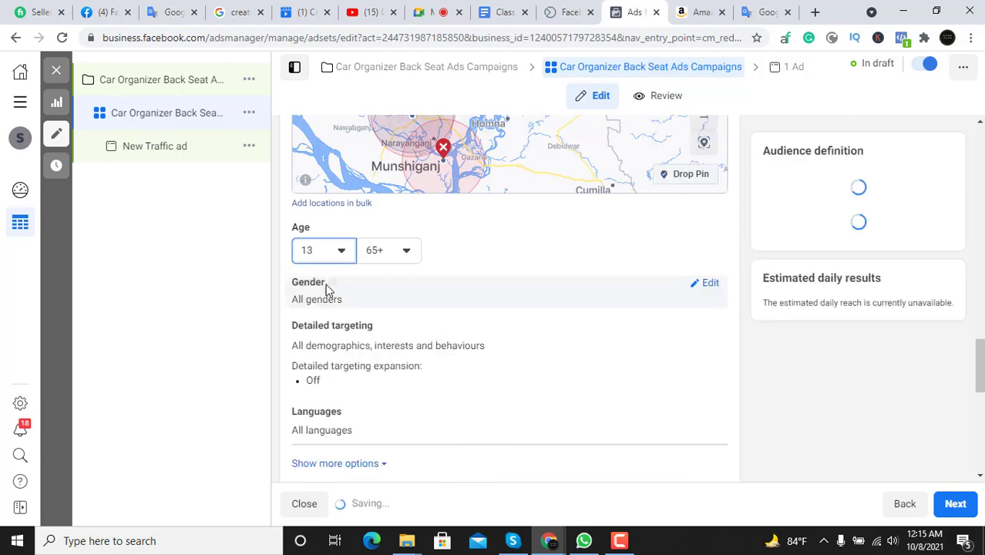
Set the audience's maximum age to 50
left_click(407, 253)
scroll(400, 332, "up", 3)
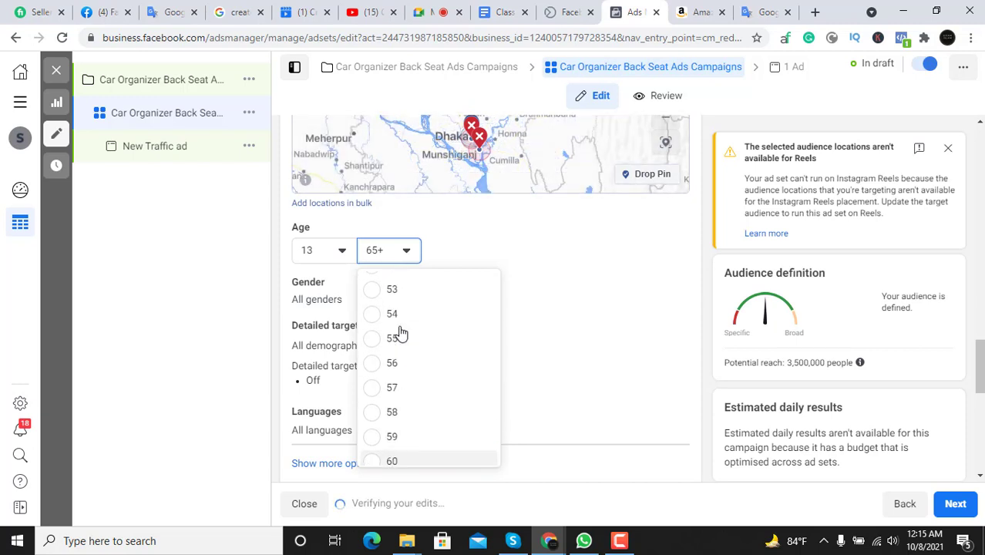
scroll(402, 368, "up", 3)
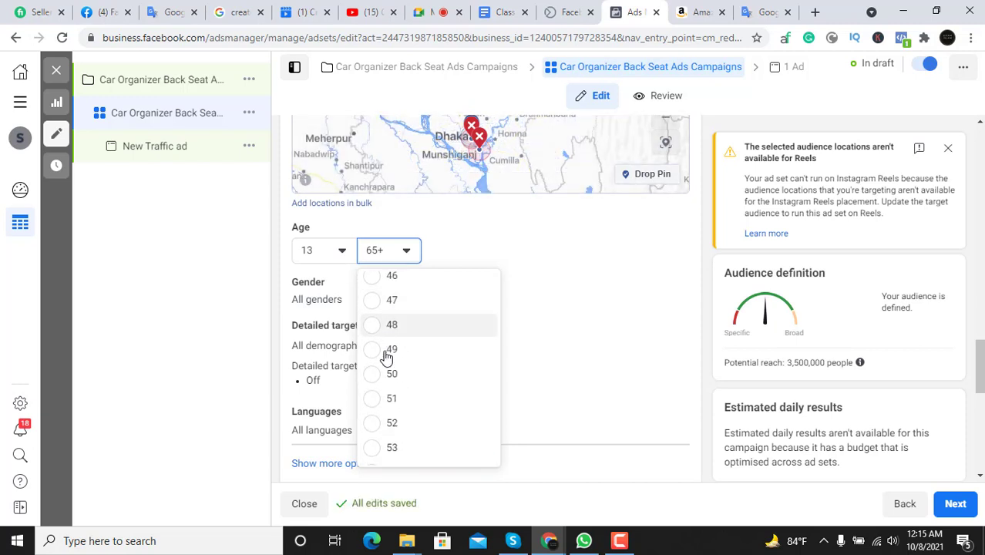
left_click(388, 375)
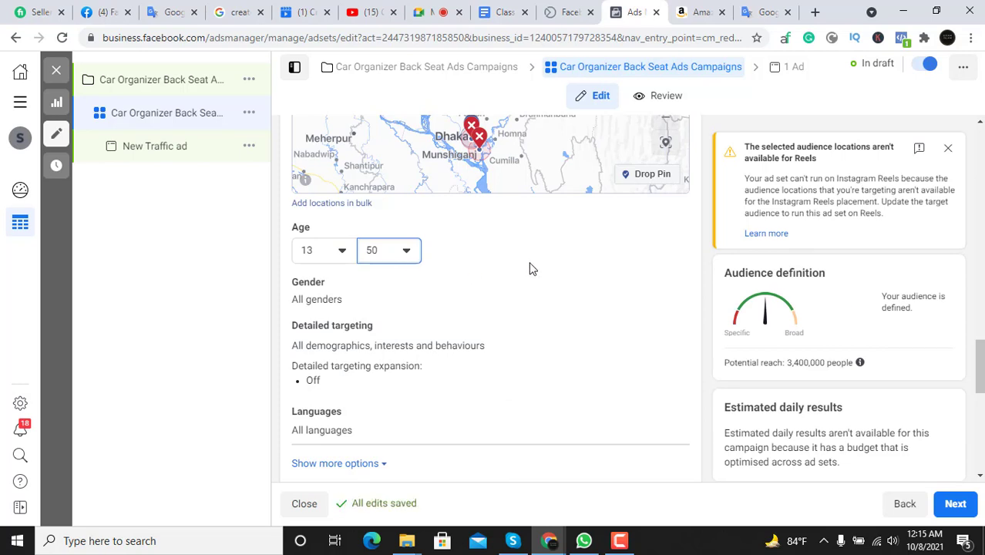
Set the audience's minimum age to 15
scroll(529, 269, "up", 2)
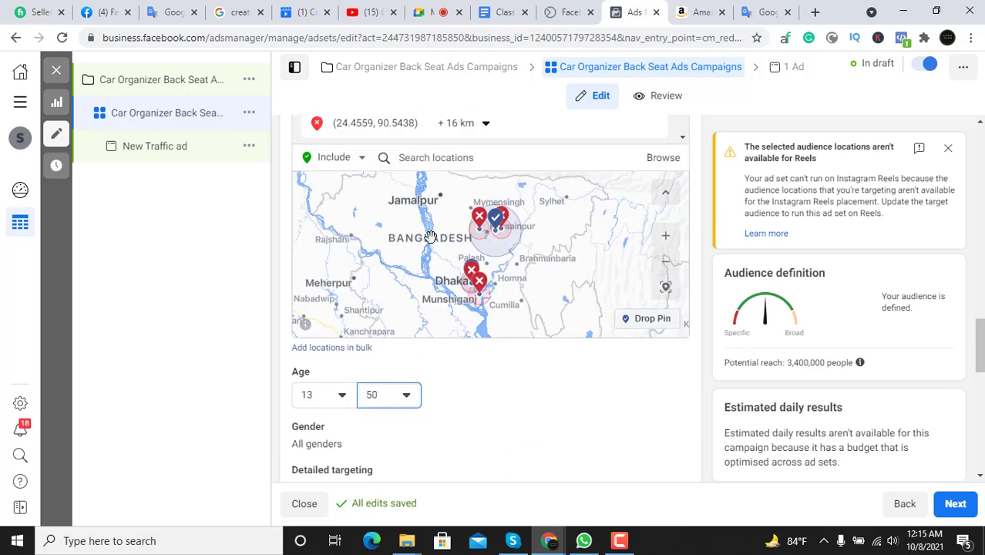
scroll(517, 374, "down", 1)
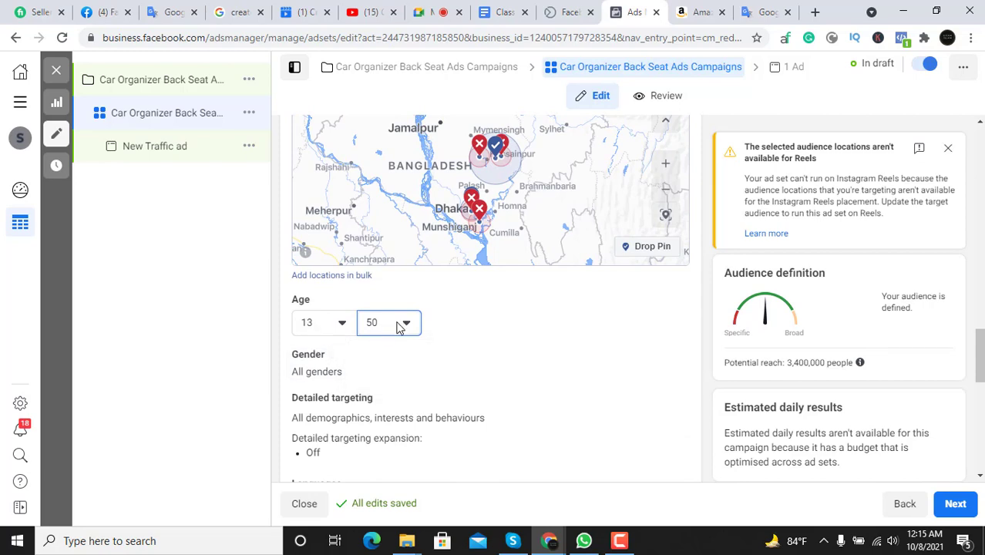
left_click(336, 324)
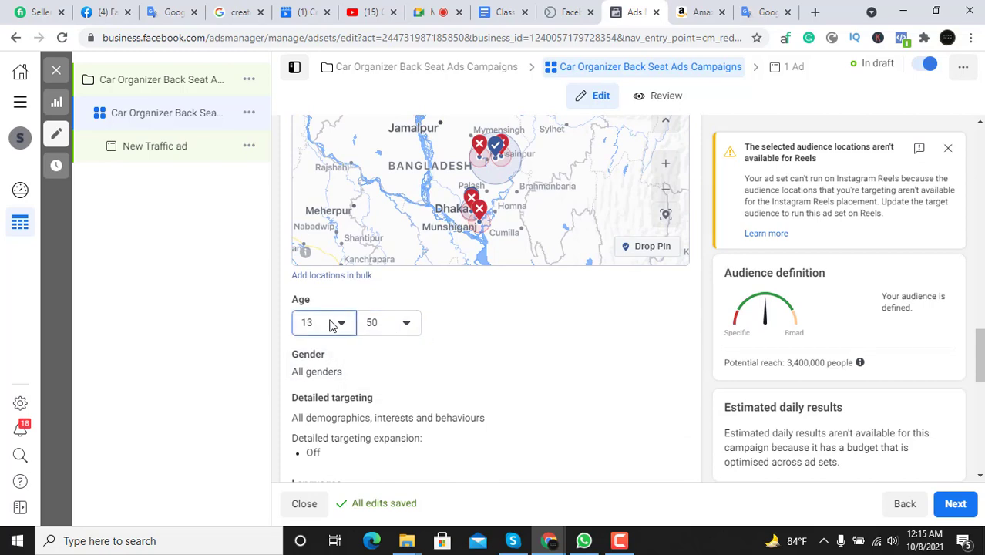
left_click(328, 170)
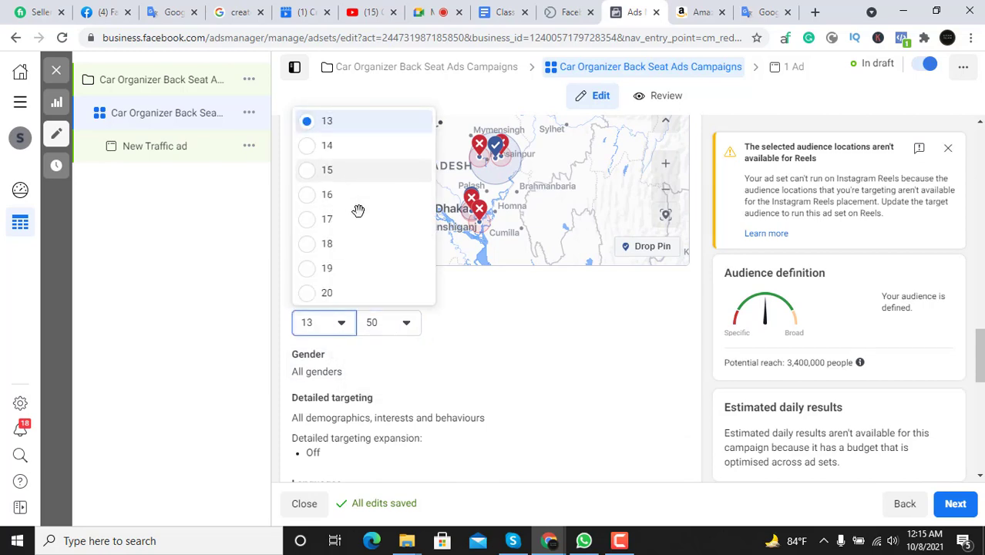
scroll(490, 337, "down", 1)
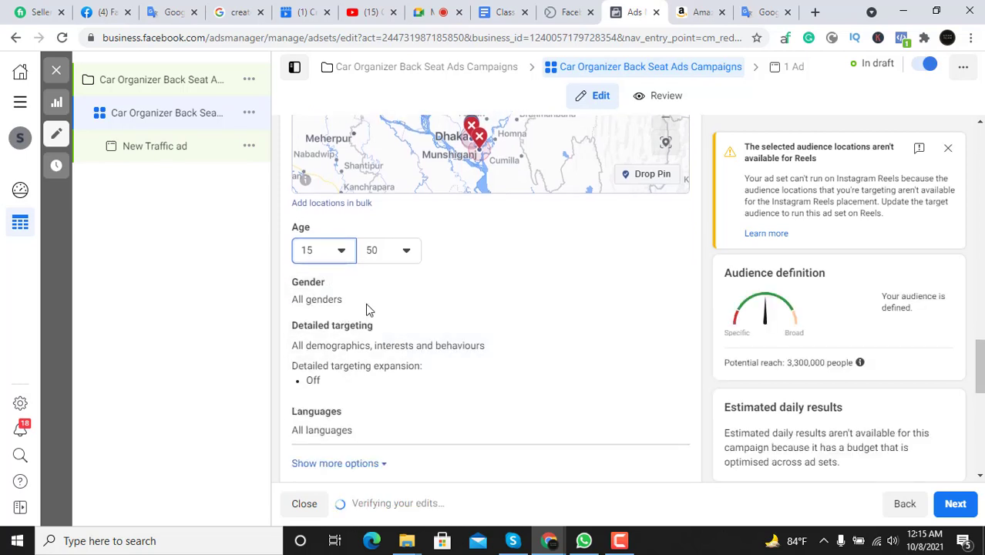
Open the audience's gender options, check the "Car Organizer Back Seat" product title on the Amazon page, and return to the ad set in Ads Manager
left_click(671, 286)
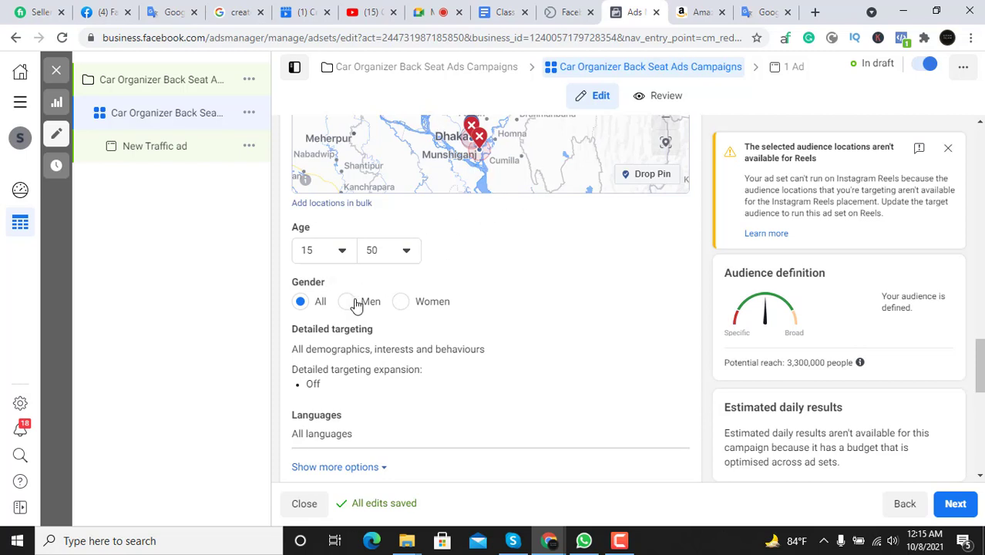
left_click(698, 12)
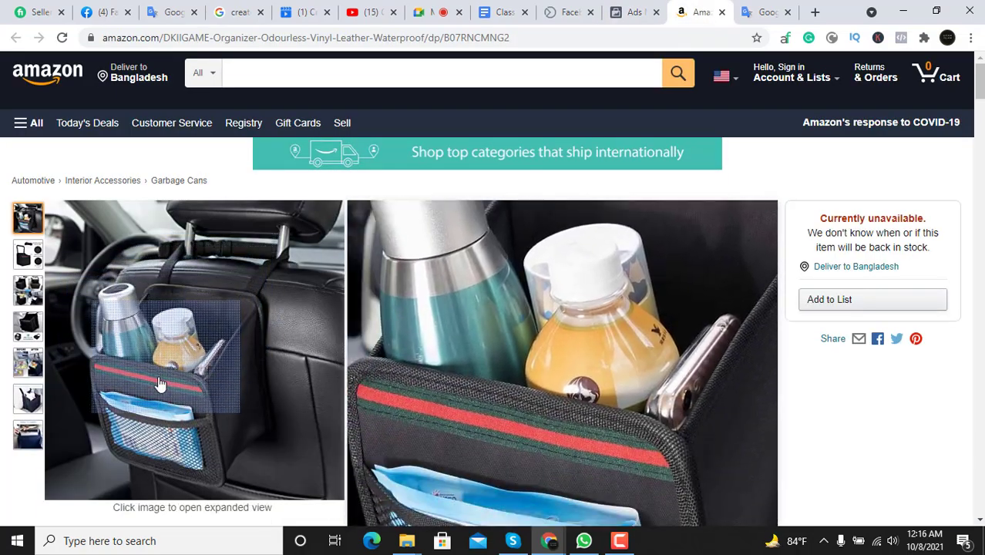
left_click_drag(445, 147, 638, 147)
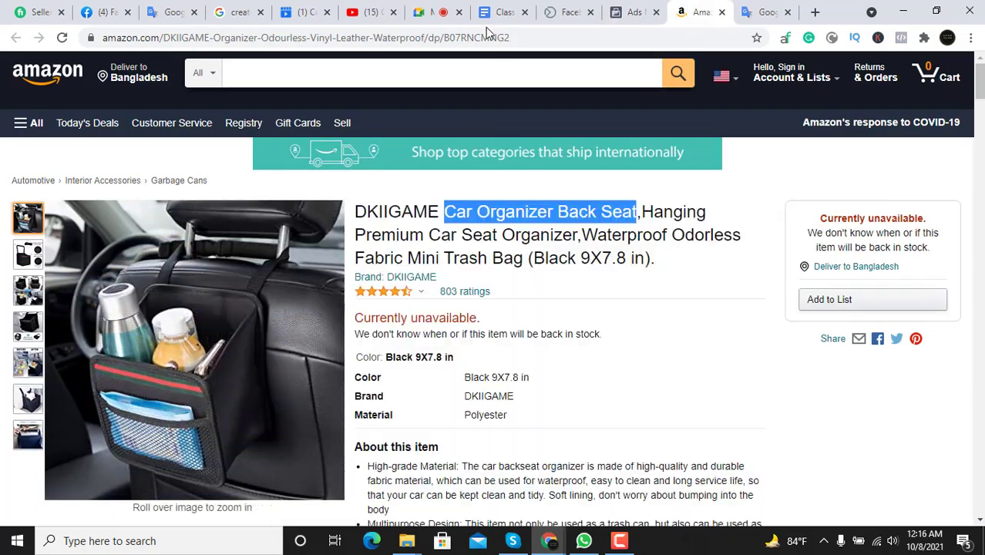
left_click(621, 9)
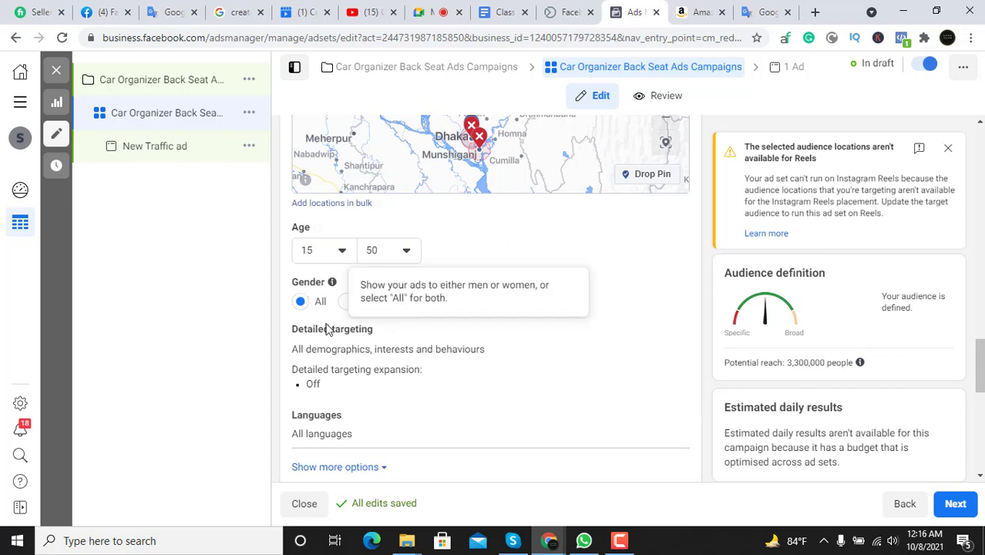
scroll(488, 334, "down", 1)
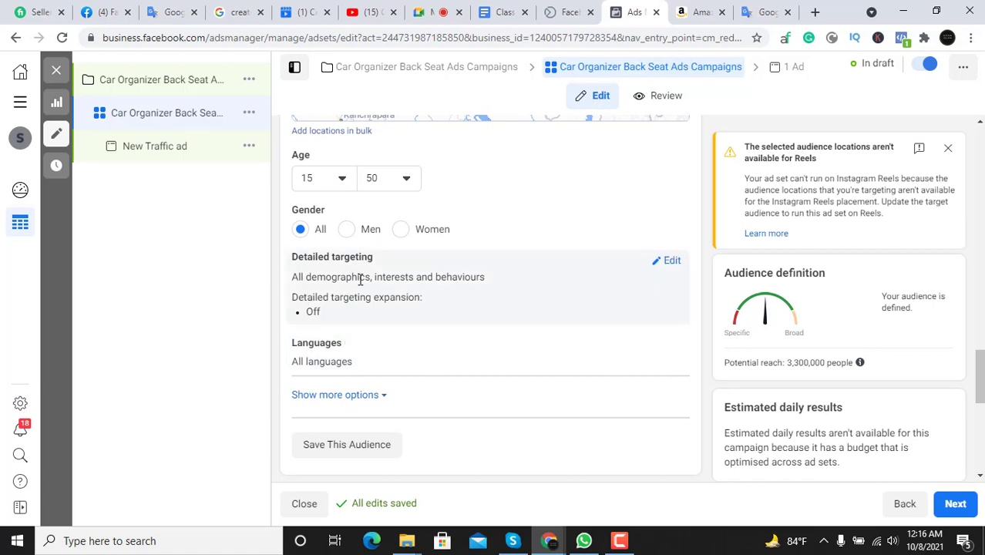
Switch to the Class Note document in Google Docs and colour the "Details Targeting" list item under Part 02 blue
left_click(503, 12)
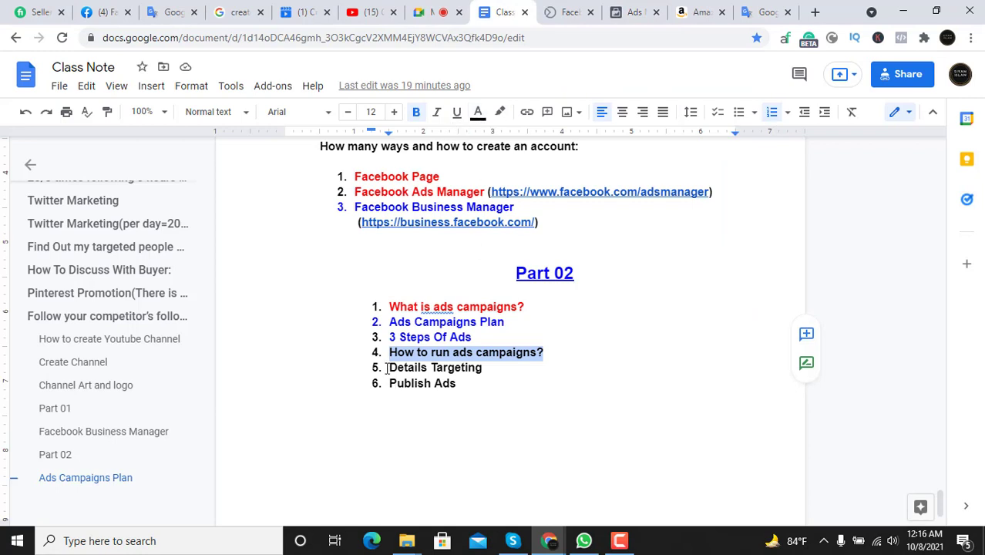
left_click_drag(391, 368, 485, 368)
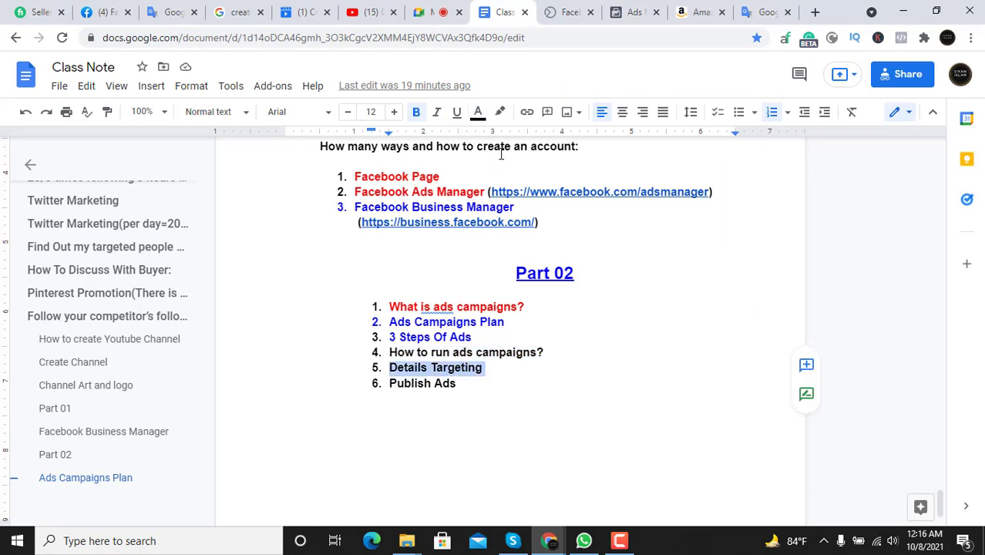
left_click(478, 112)
left_click(498, 158)
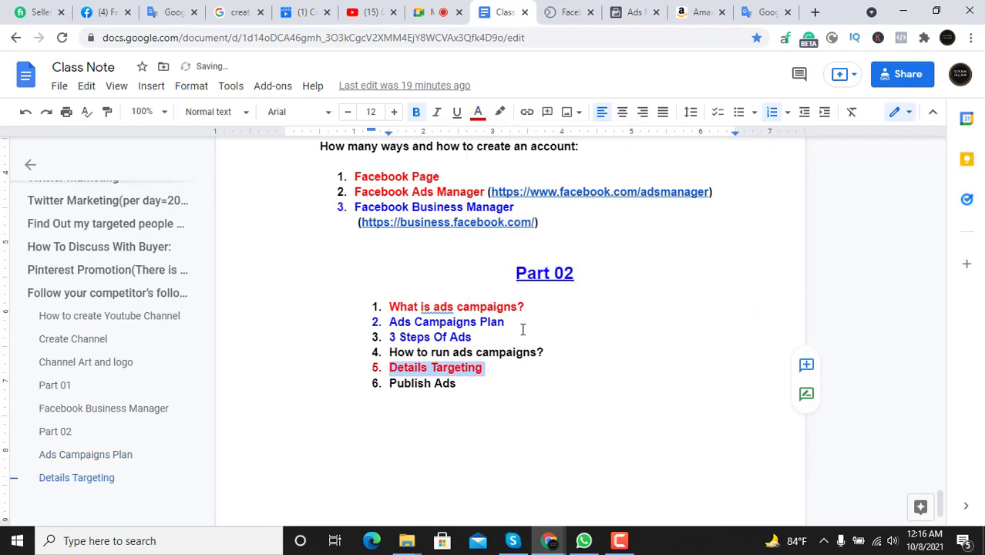
left_click(478, 112)
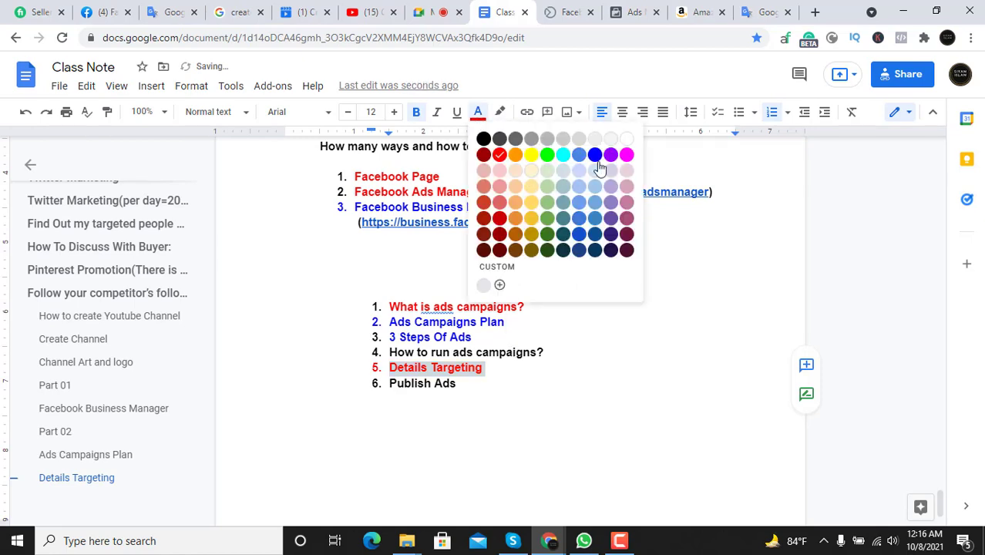
left_click(595, 156)
Return to Ads Manager, open the ad set's detailed targeting for editing, and try to enable detailed targeting expansion
left_click(633, 12)
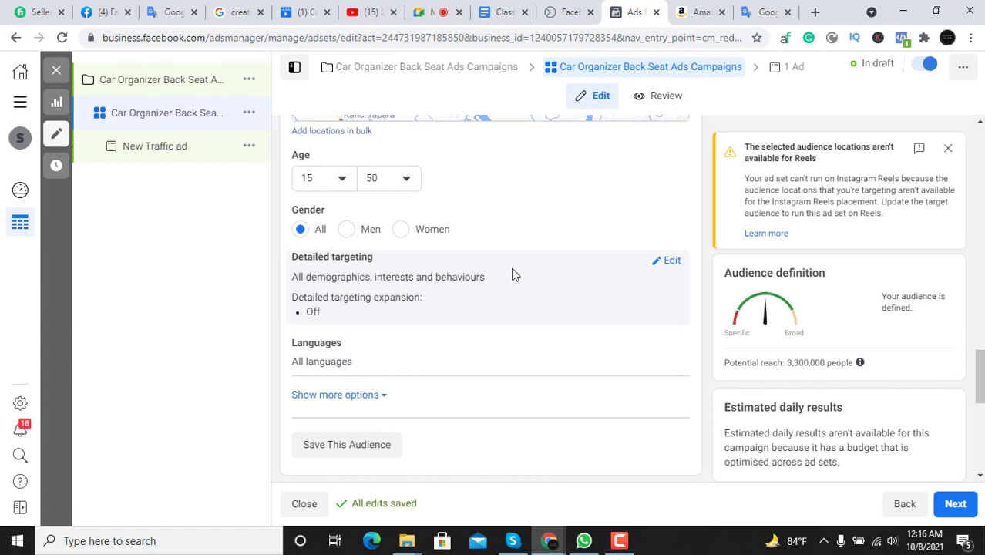
left_click(669, 260)
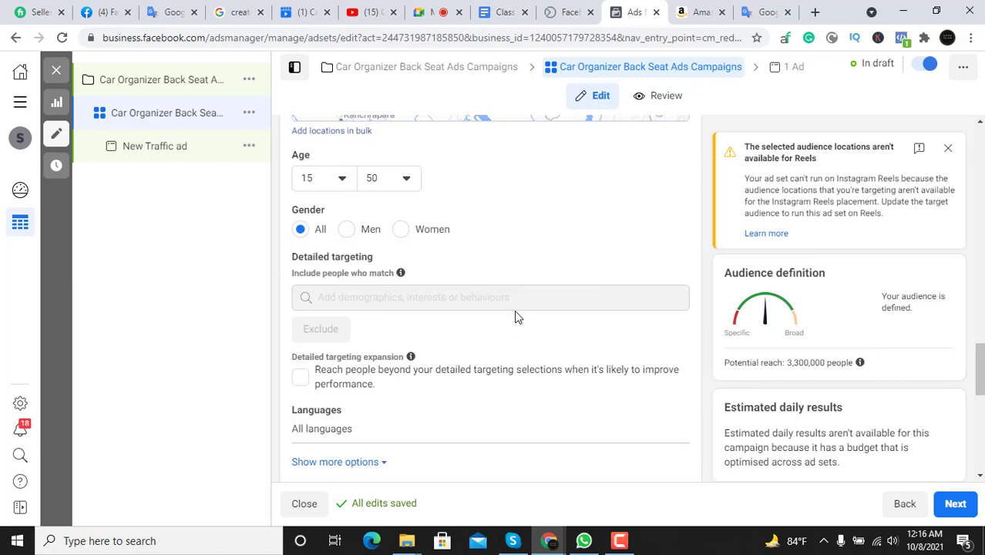
scroll(517, 303, "down", 2)
scroll(473, 277, "up", 1)
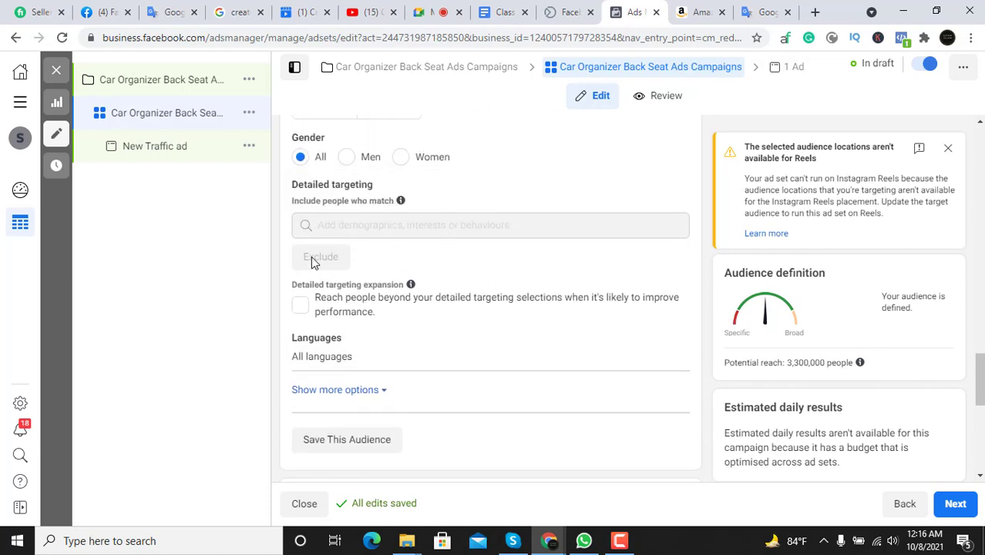
scroll(442, 275, "up", 1)
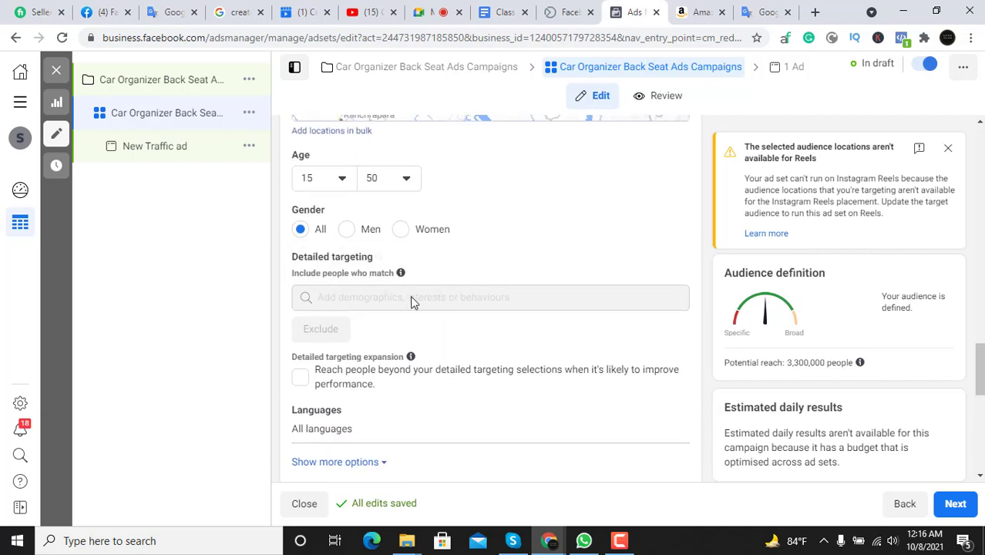
left_click(300, 379)
scroll(514, 302, "up", 4)
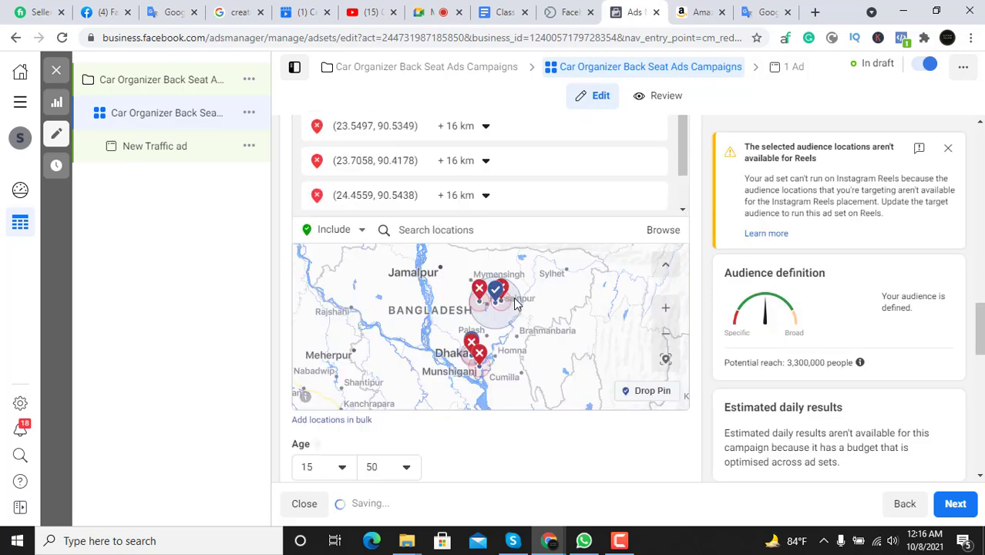
scroll(554, 453, "down", 5)
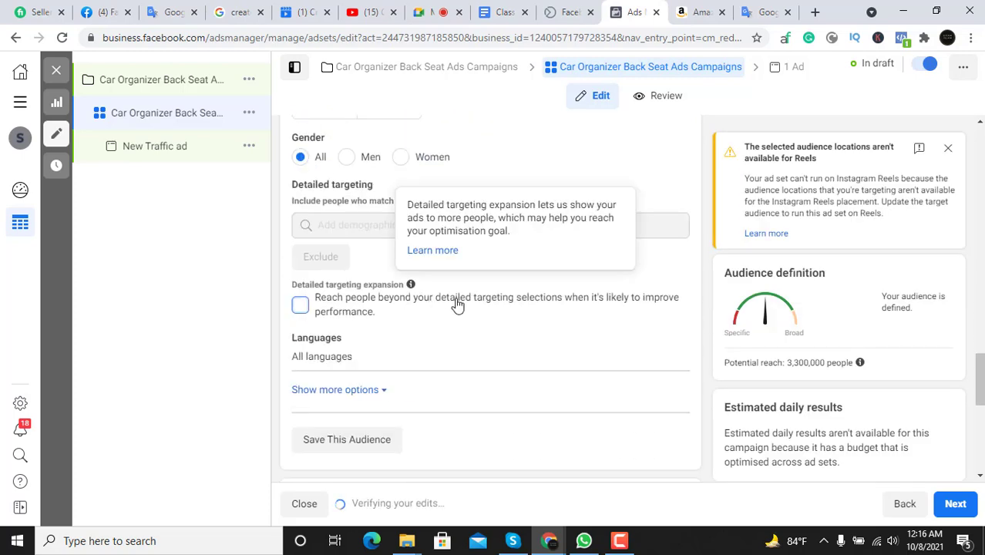
scroll(478, 278, "up", 1)
Check the Google Meet call and return to the ad set in Ads Manager
left_click(436, 9)
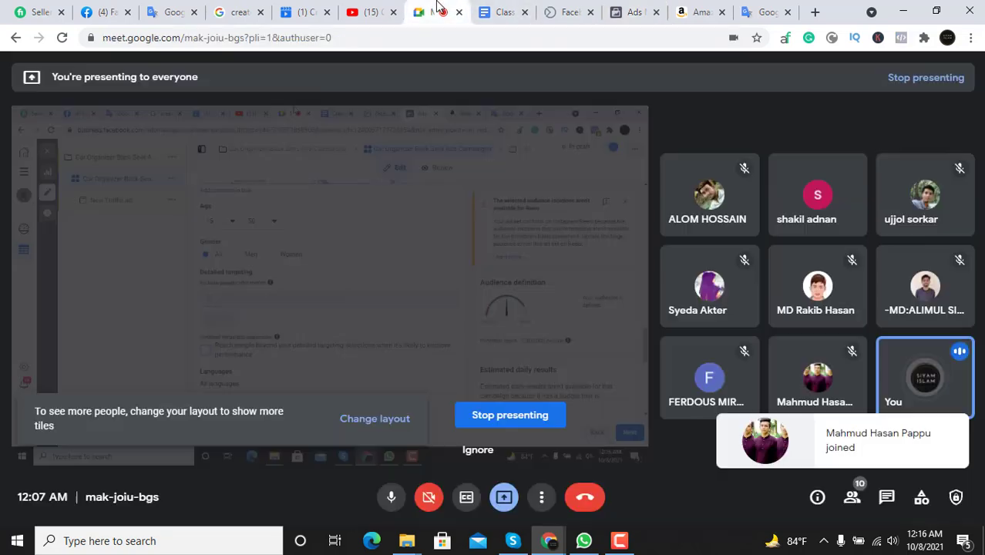
left_click(612, 539)
left_click(634, 11)
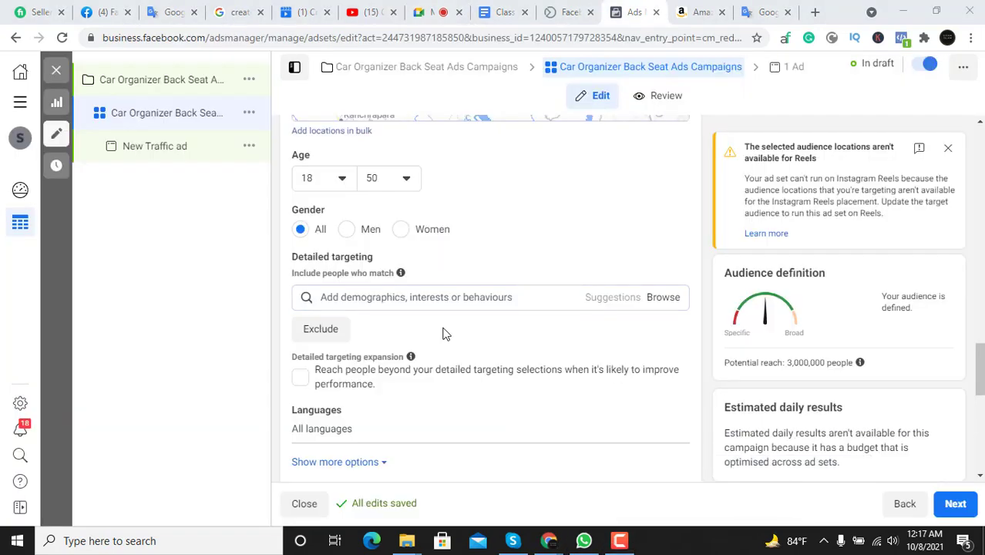
Open the detailed targeting search and review the audience's location map, age and gender settings
left_click(375, 293)
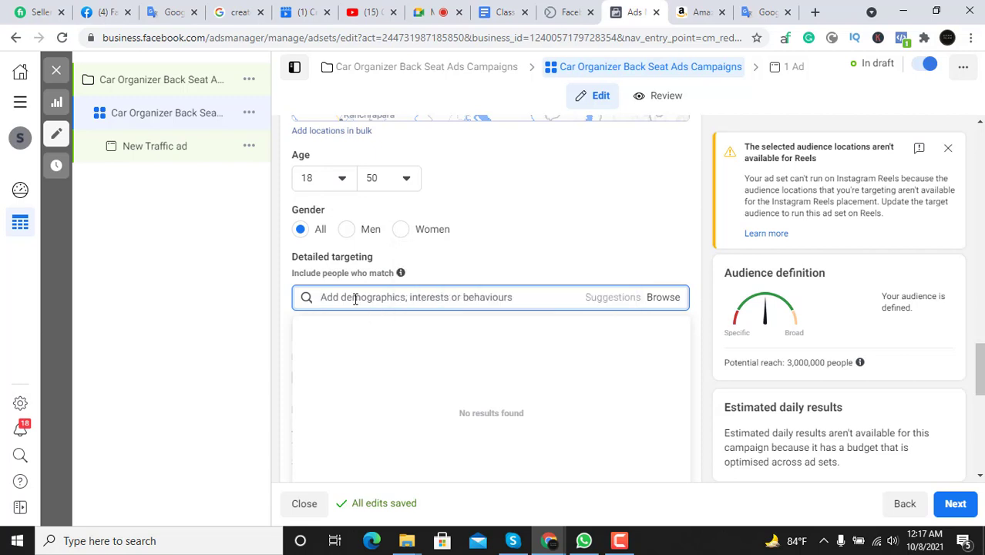
scroll(547, 211, "up", 2)
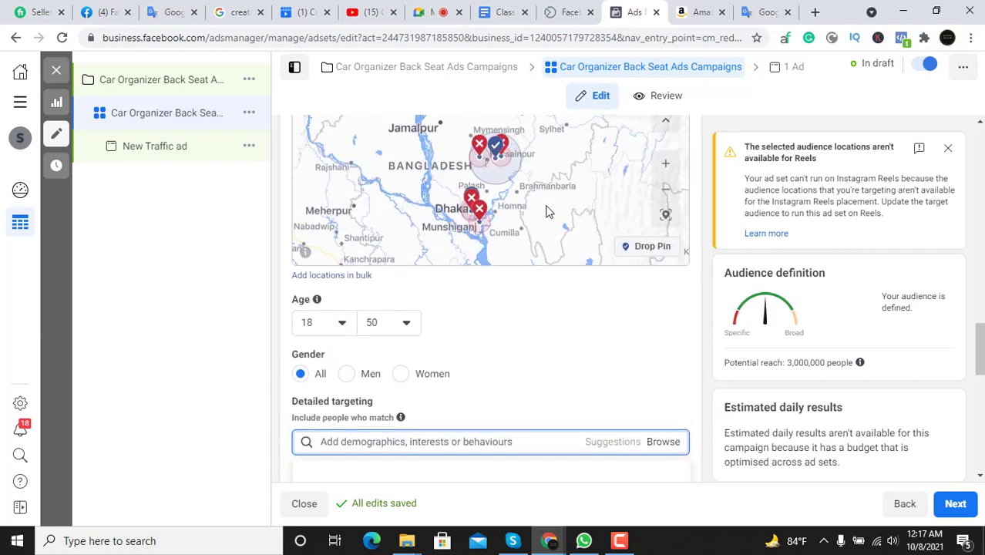
scroll(556, 309, "down", 1)
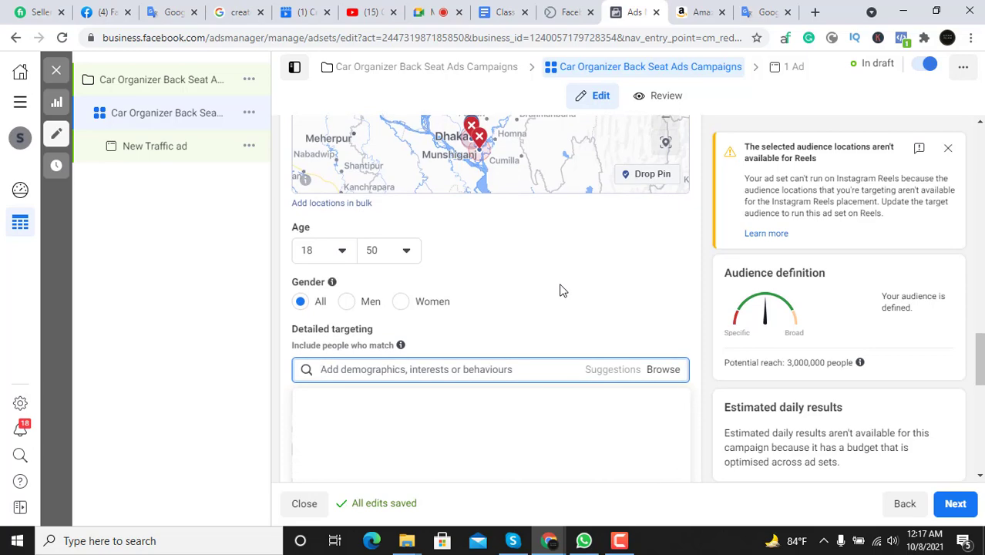
scroll(561, 289, "down", 1)
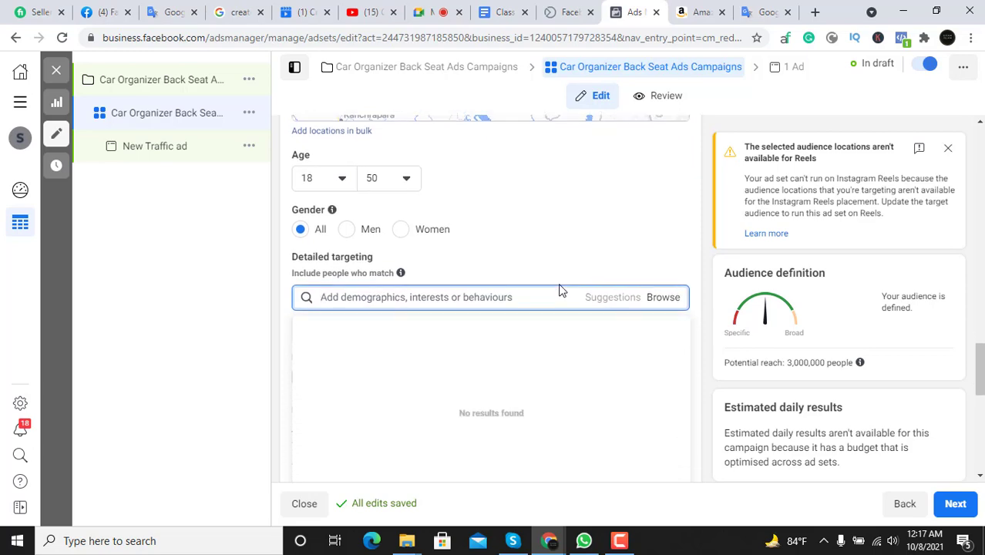
scroll(557, 288, "up", 2)
scroll(555, 355, "up", 1)
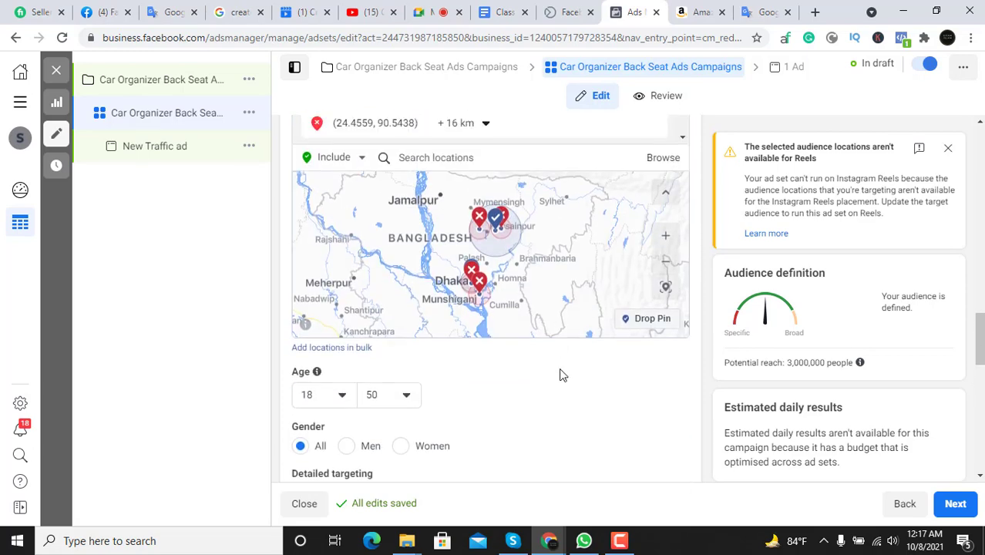
scroll(561, 354, "down", 2)
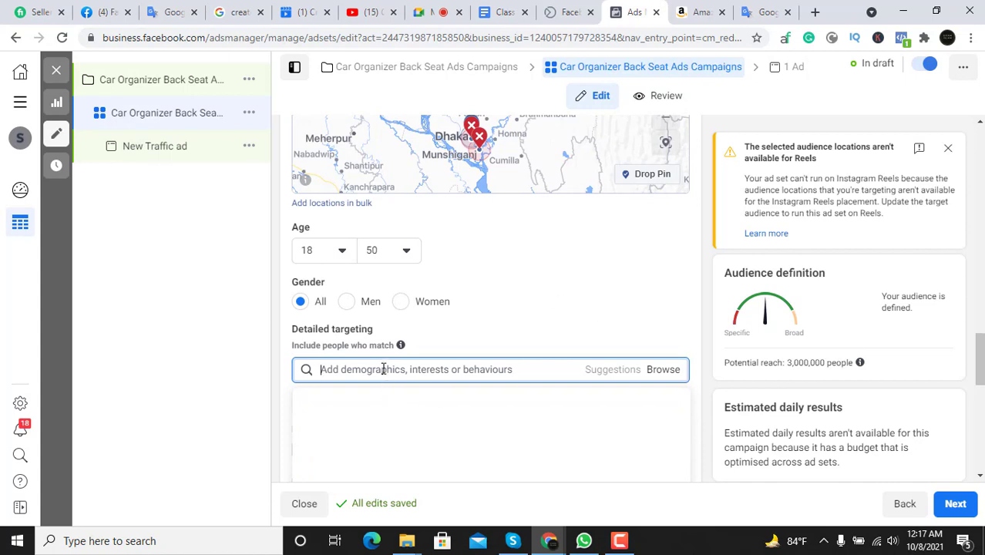
scroll(542, 280, "down", 1)
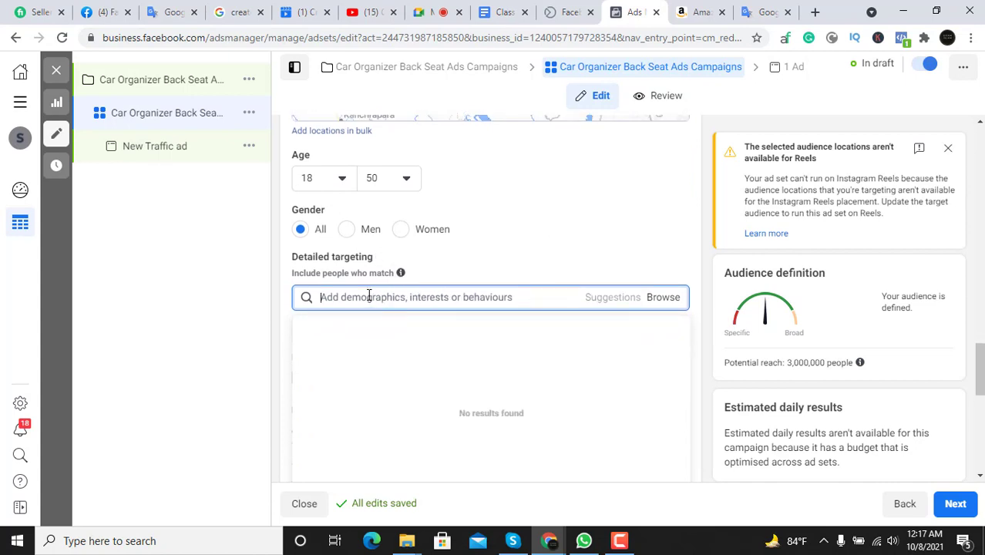
Check the product title on the Amazon page and return to the ad set's detailed targeting search in Ads Manager
left_click(700, 11)
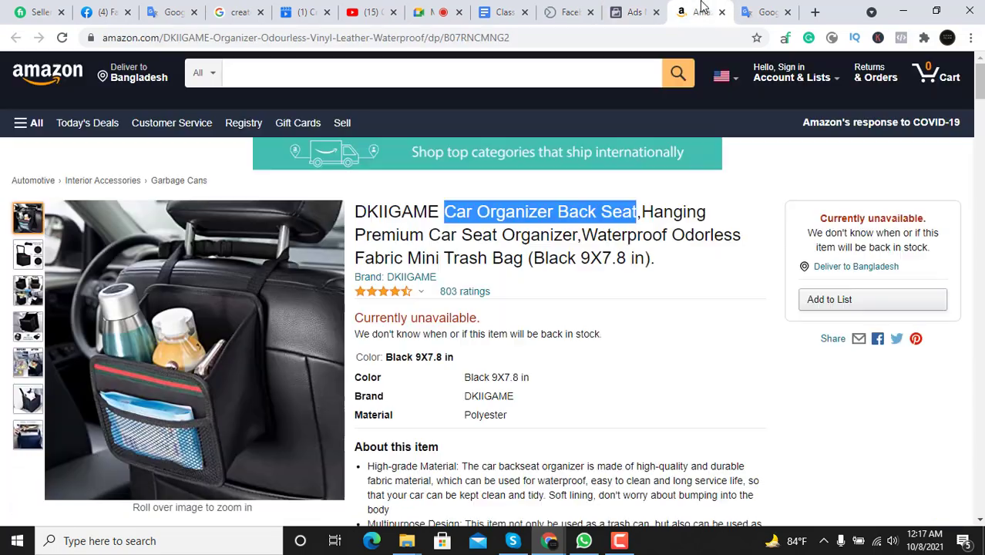
left_click(552, 249)
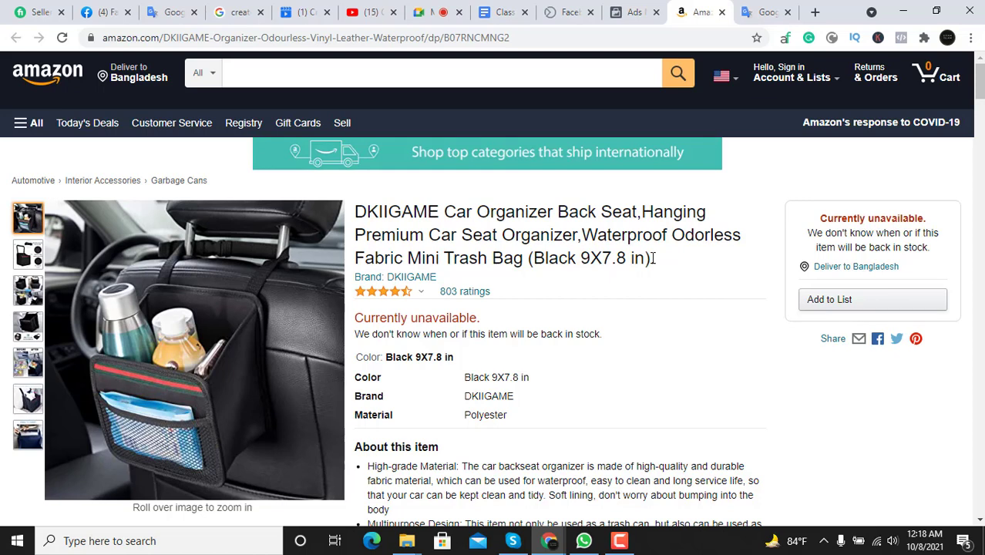
left_click(635, 11)
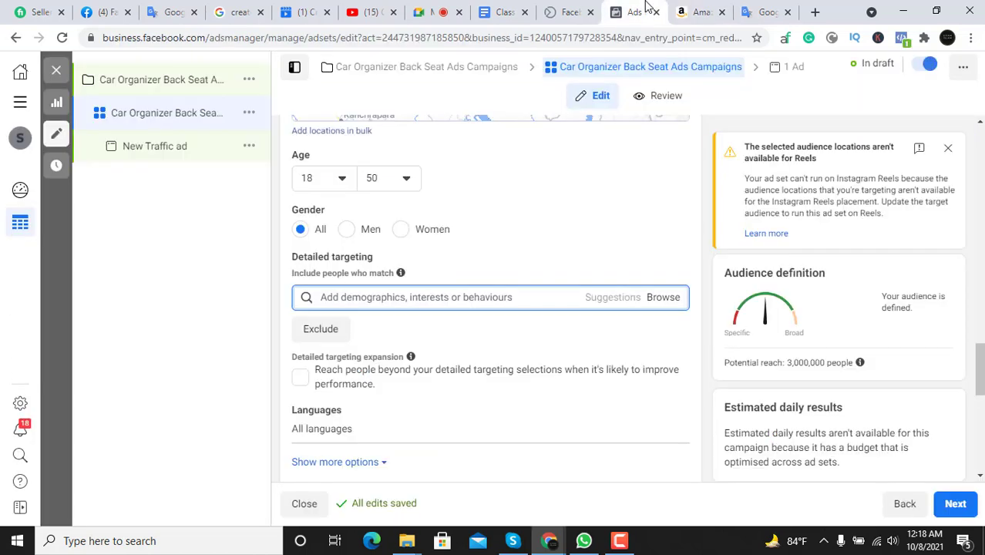
left_click(420, 299)
Copy the full DKIIGAME product title from the Amazon page and replace the source text in Google Translate with it
left_click(697, 11)
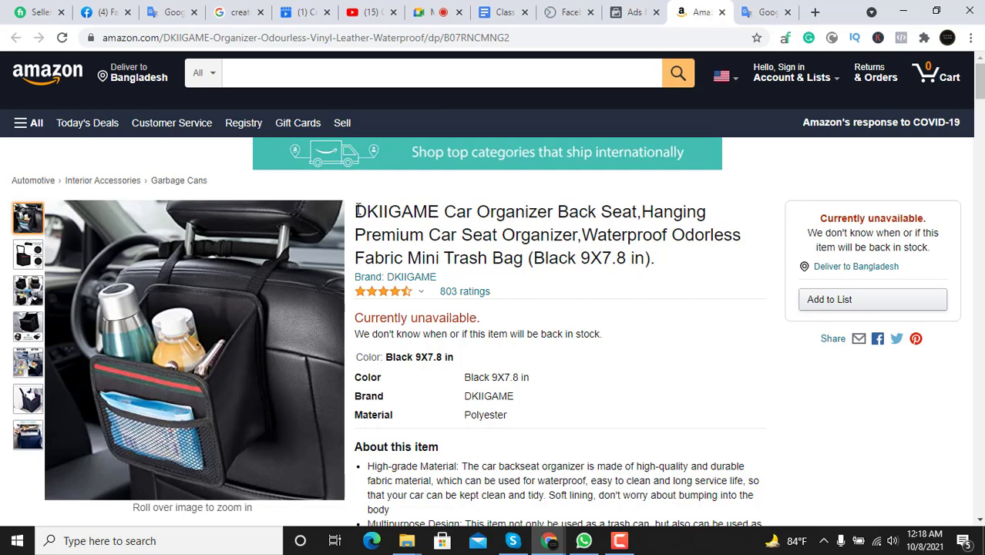
left_click_drag(369, 214, 659, 259)
right_click(627, 234)
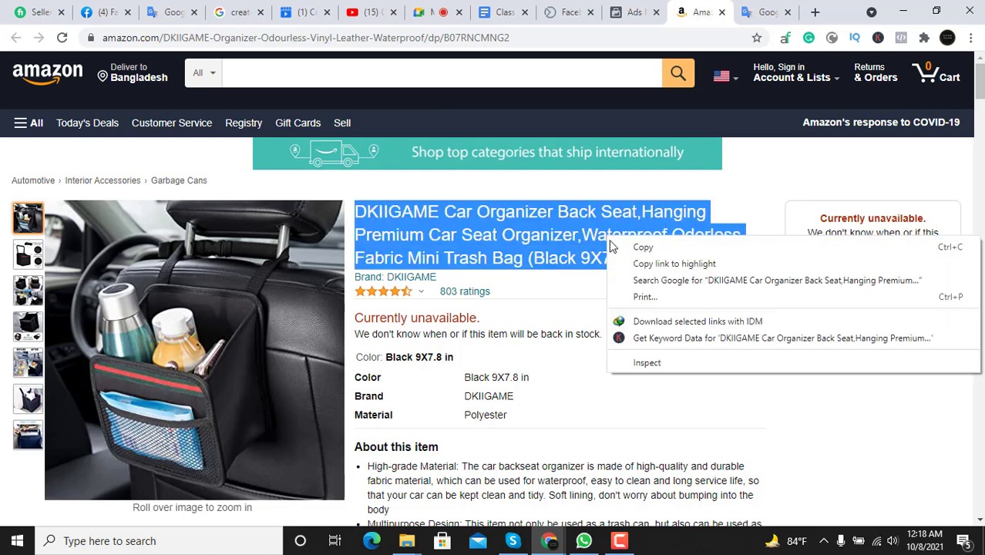
left_click(648, 247)
left_click(766, 11)
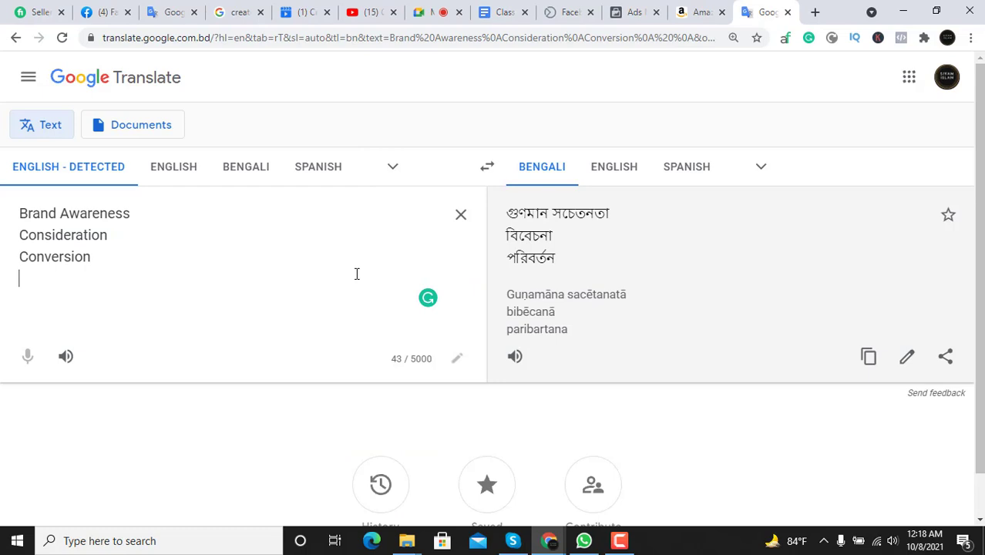
left_click(459, 214)
right_click(37, 236)
left_click(77, 345)
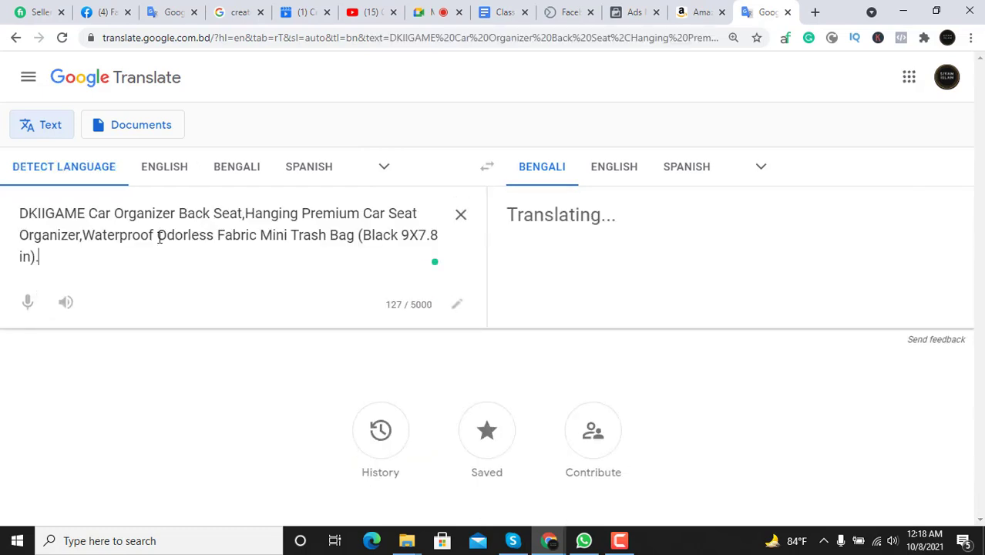
Copy "Car Organizer Back Seat" from the Google Translate source text and search for it in the ad set's detailed targeting in Ads Manager
mouse_move(99, 226)
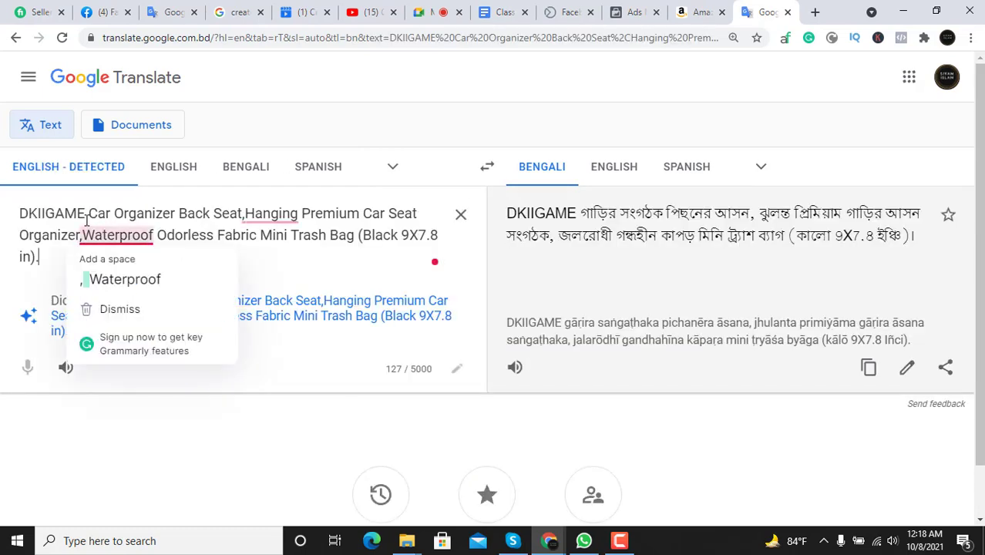
left_click_drag(90, 215, 242, 205)
right_click(223, 209)
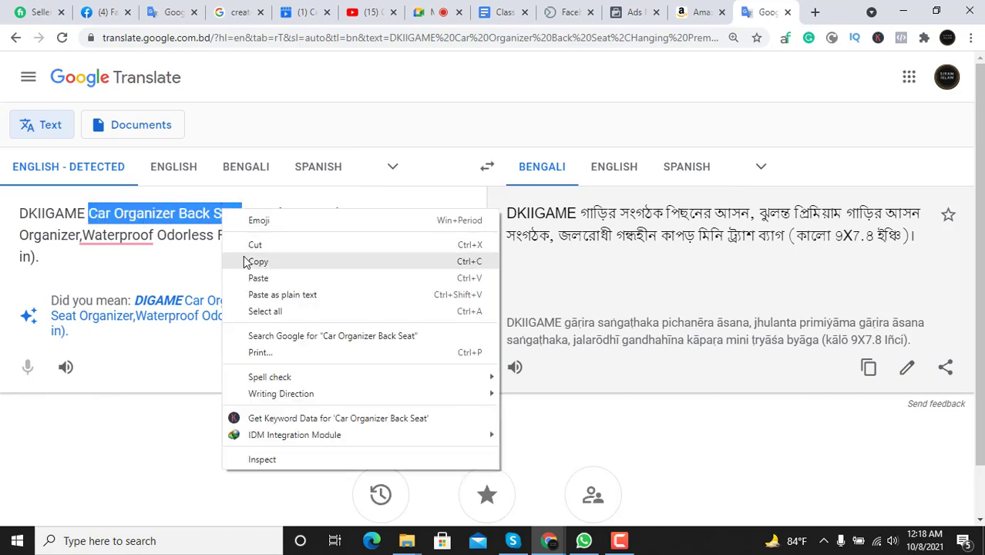
left_click(246, 261)
left_click(638, 12)
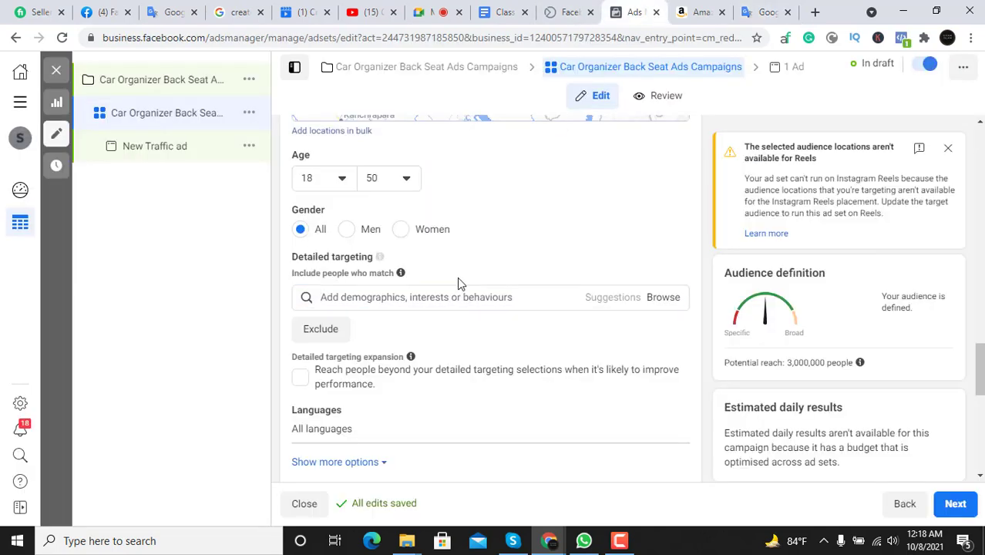
right_click(408, 297)
left_click(463, 159)
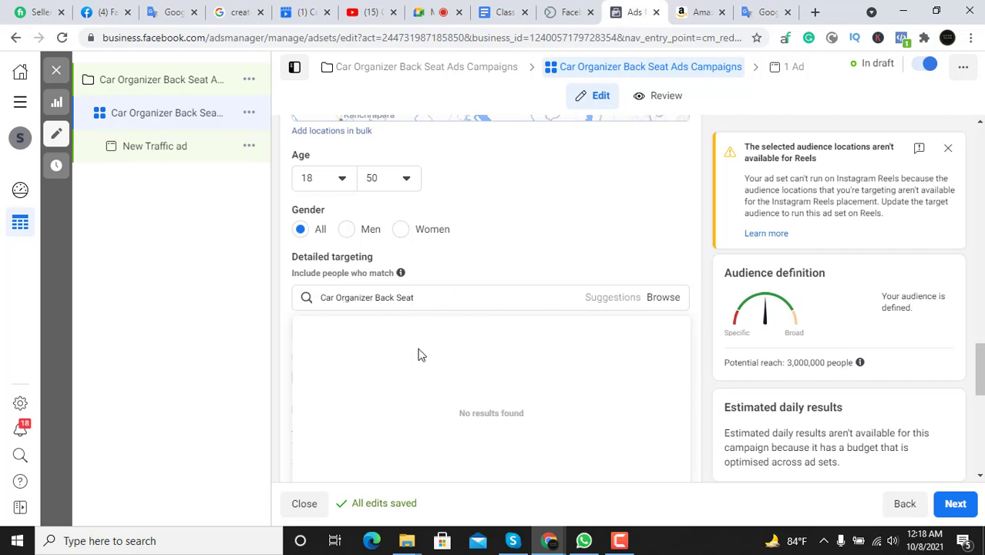
Shorten the detailed targeting search to "CarSeat" and add the "Car seat" interest to the audience
scroll(451, 297, "down", 1)
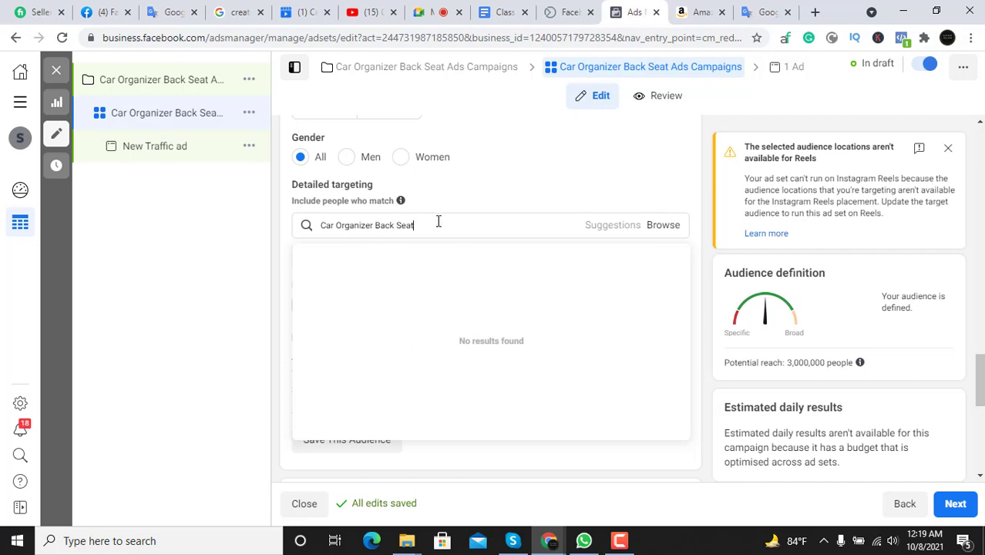
triple_click(375, 225)
left_click(375, 226)
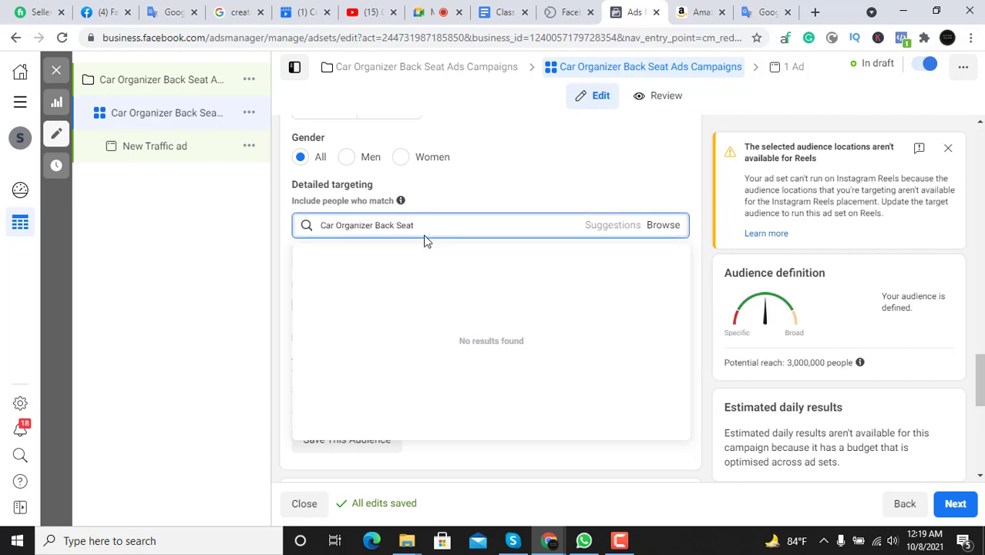
key("BackSpace")
key("BackSpace")
key("BackSpace")
key("BackSpace")
key("BackSpace")
key("BackSpace")
key("BackSpace")
key("BackSpace")
key("BackSpace")
key("BackSpace")
key("Delete")
key("Delete")
key("Delete")
key("Delete")
key("Delete")
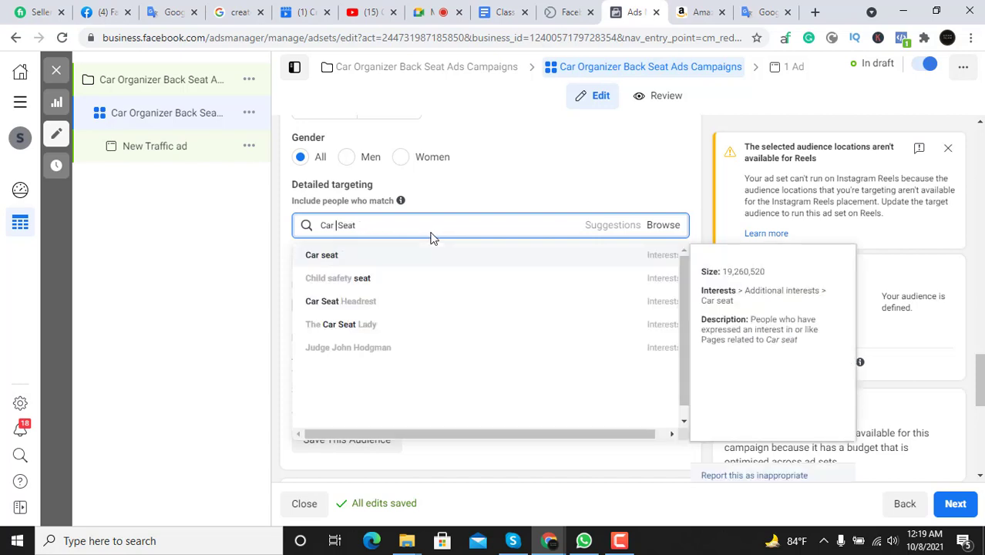
key("BackSpace")
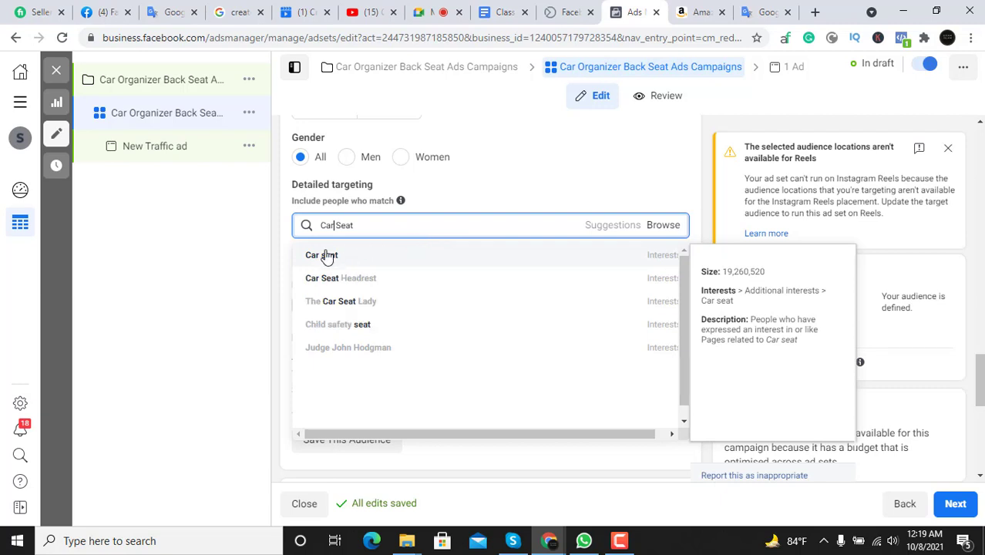
left_click(396, 255)
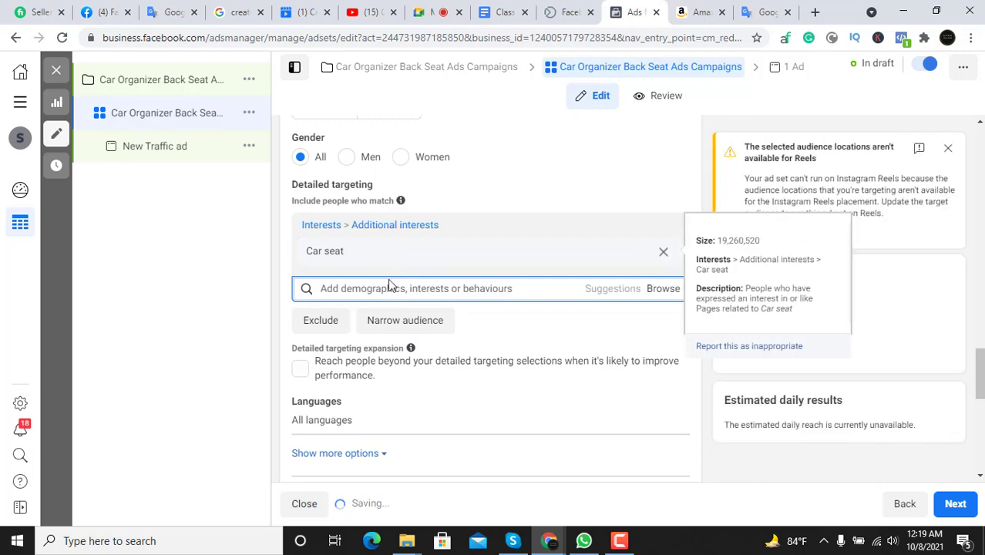
Copy "Mini Trash Bag" from the Amazon product title and search for it in the ad set's detailed targeting in Ads Manager
left_click(697, 9)
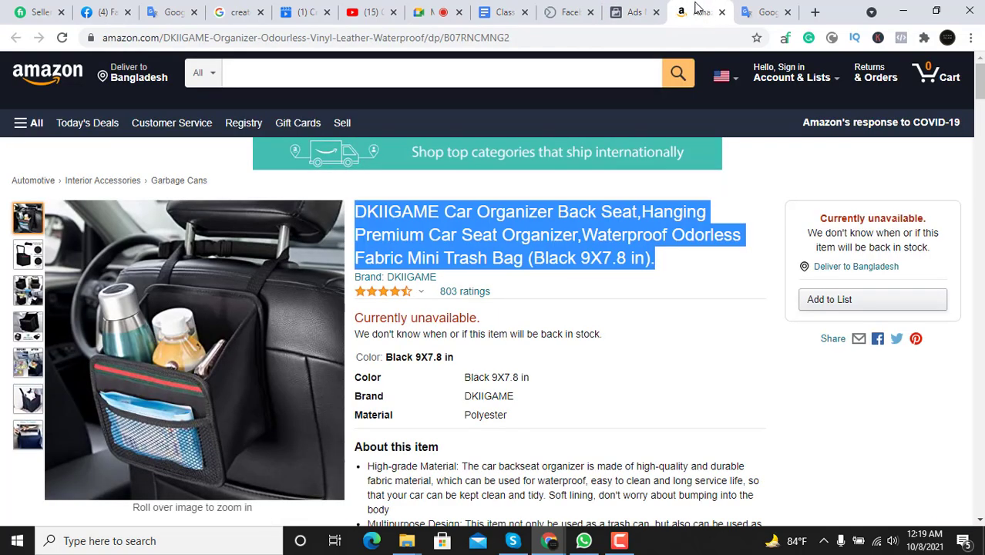
left_click(581, 240)
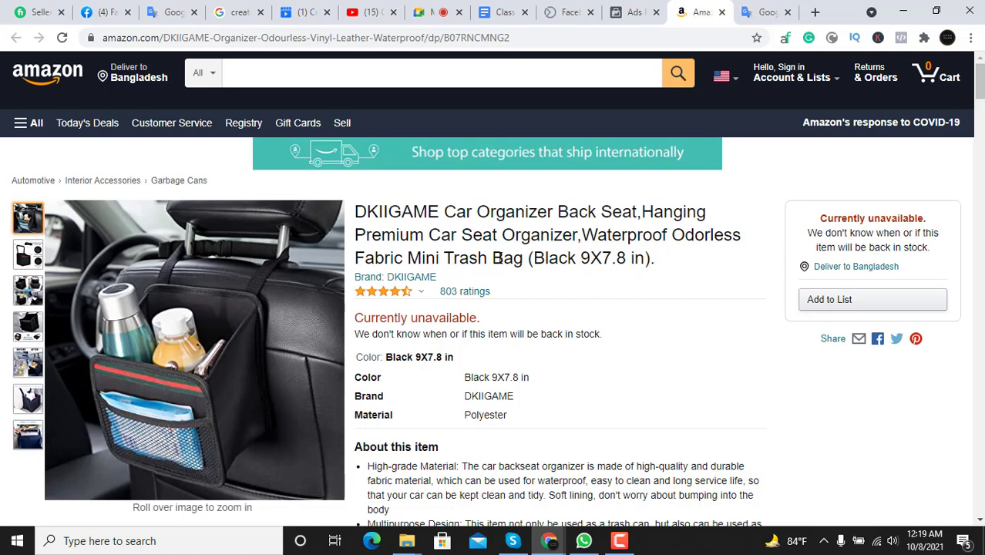
left_click_drag(493, 258, 522, 259)
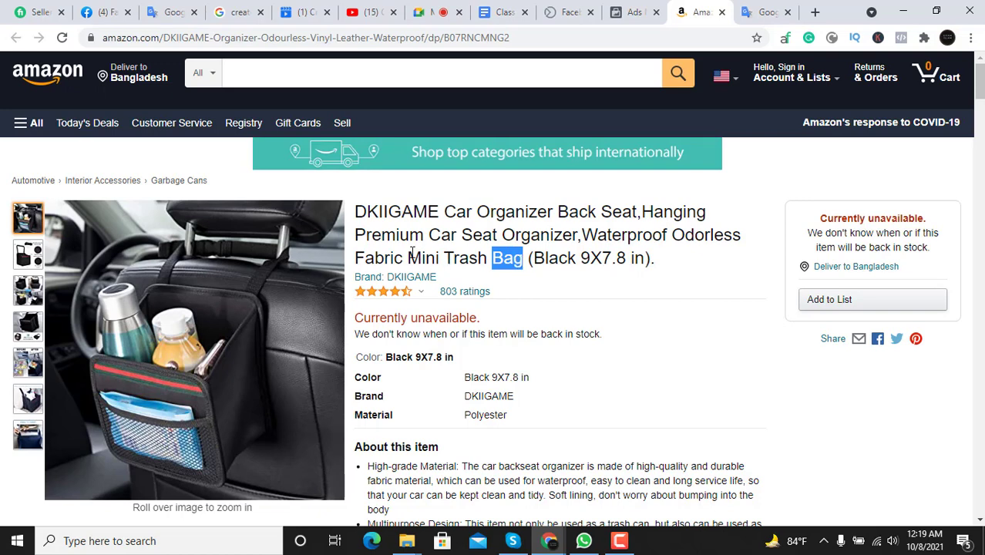
left_click_drag(407, 257, 524, 259)
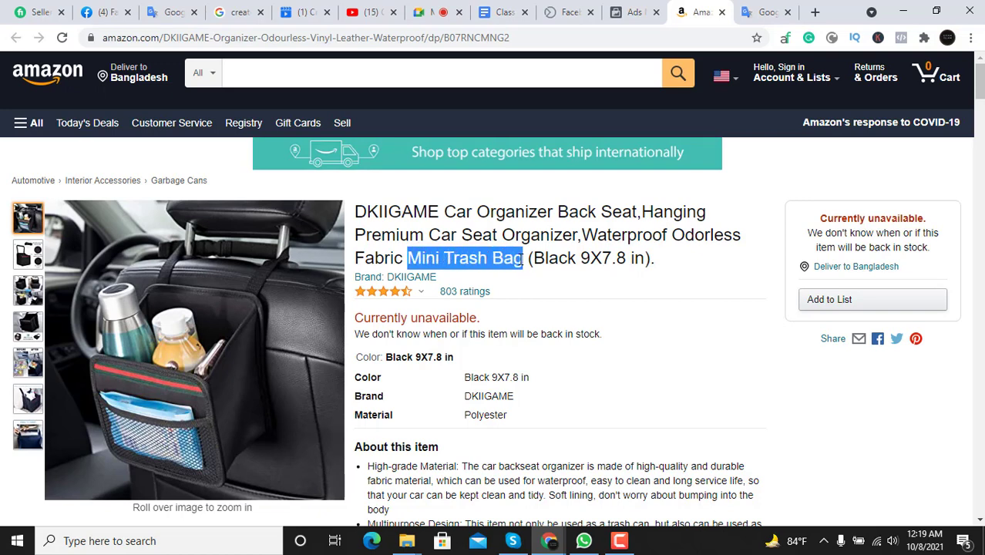
right_click(521, 259)
left_click(530, 268)
left_click(630, 9)
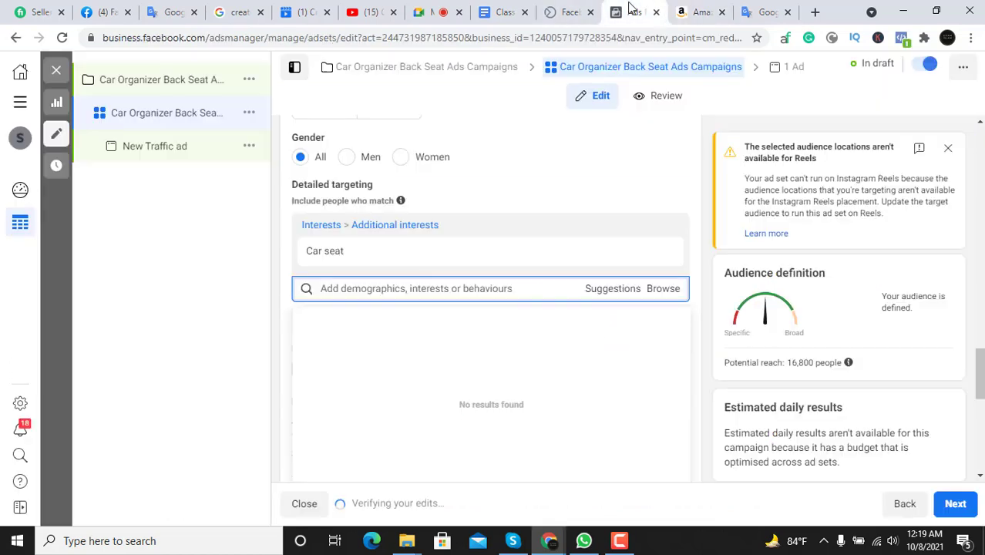
right_click(362, 288)
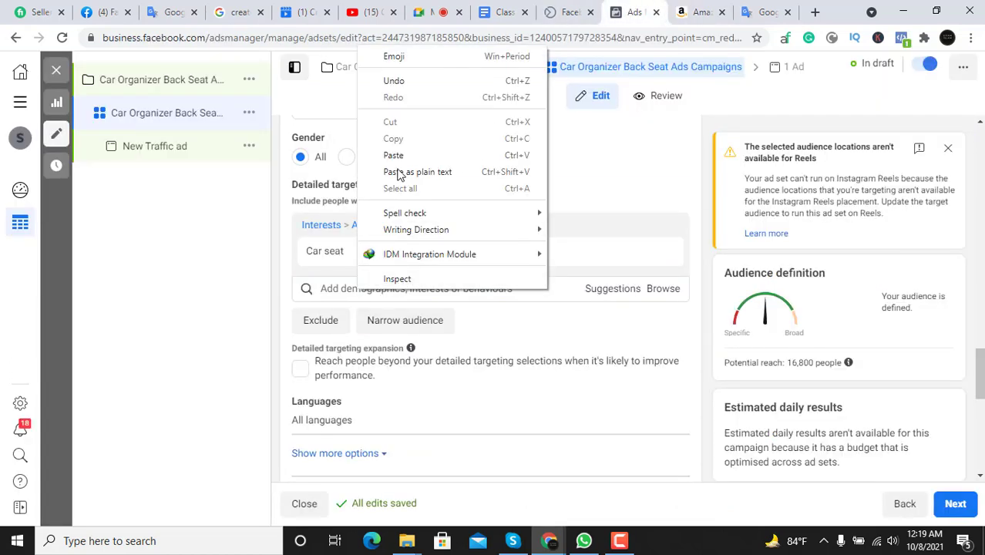
left_click(393, 154)
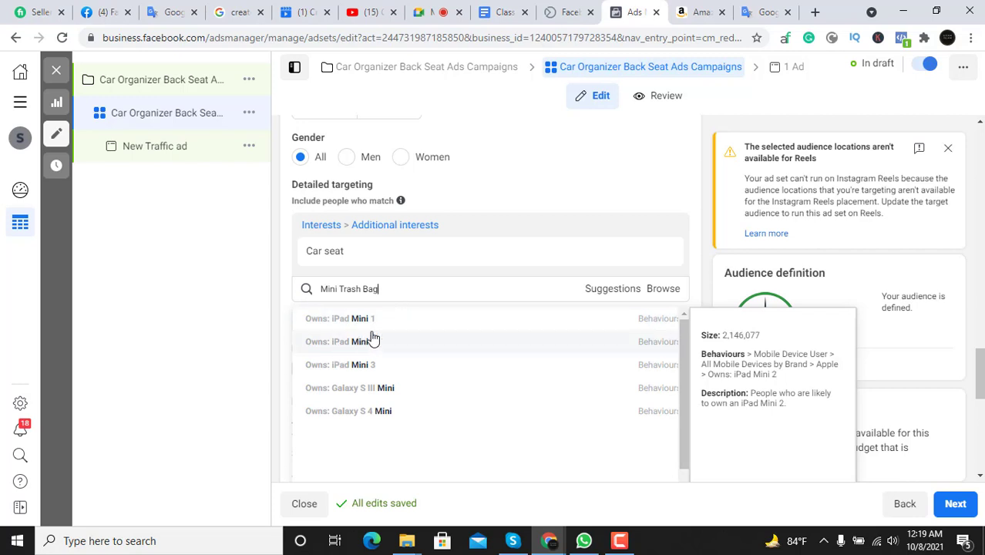
Shorten the detailed targeting search to "Trash Bag"
left_click(339, 288)
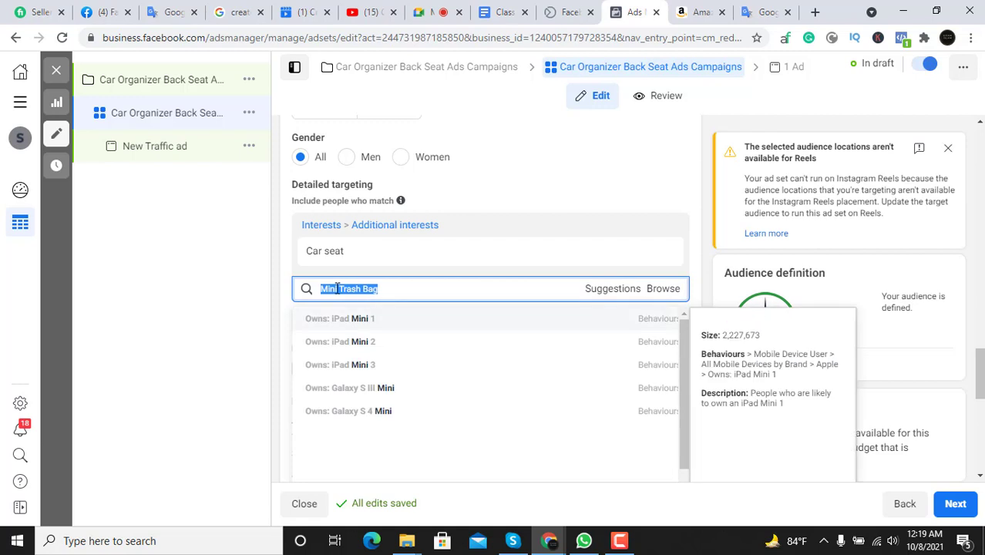
left_click(338, 288)
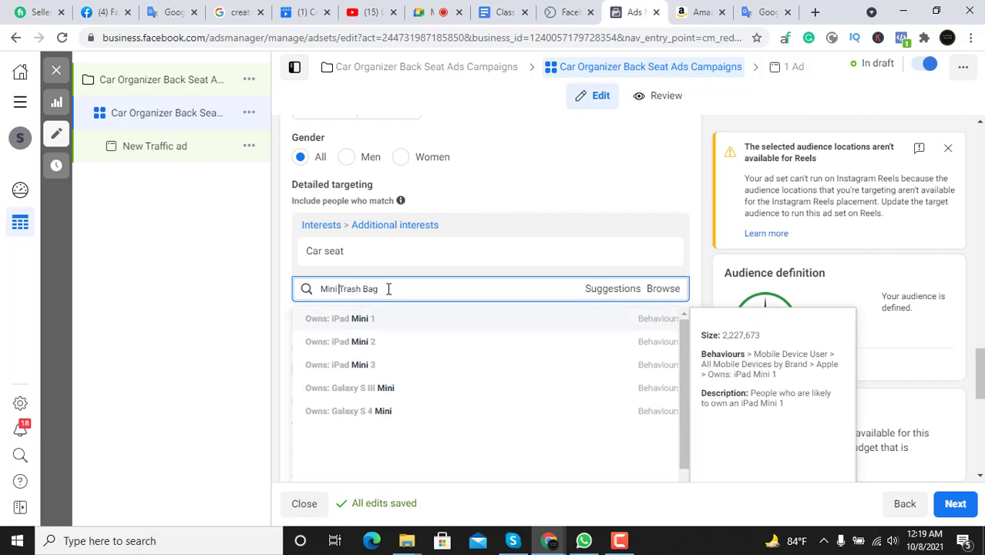
key("BackSpace")
key("BackSpace")
key("BackSpace")
key("BackSpace")
key("BackSpace")
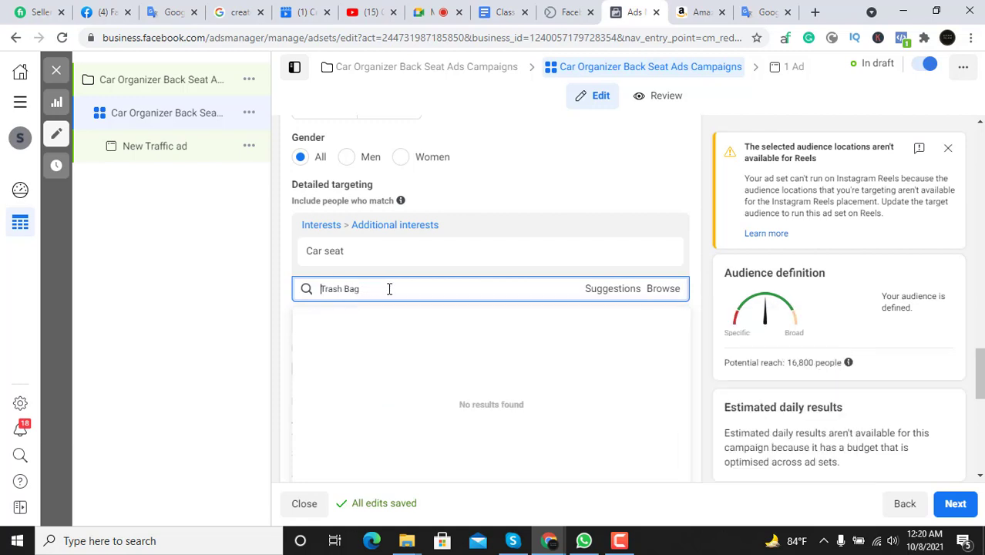
Reduce the detailed targeting search to "Bag" and look through the suggested interests
left_click(345, 288)
left_click(345, 288)
key("BackSpace")
key("BackSpace")
key("BackSpace")
key("BackSpace")
key("BackSpace")
key("BackSpace")
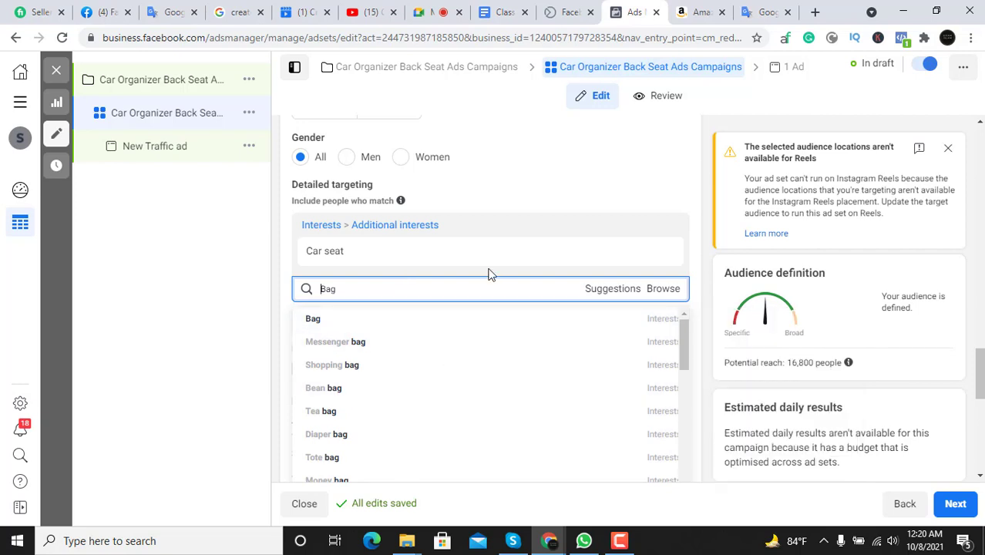
scroll(488, 272, "down", 1)
scroll(445, 318, "down", 1)
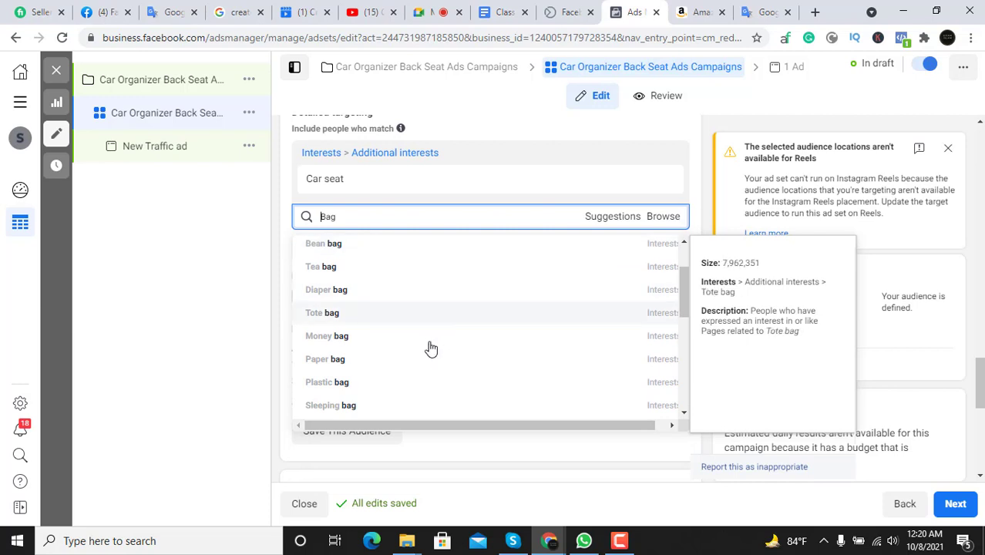
scroll(426, 366, "down", 1)
scroll(423, 328, "down", 3)
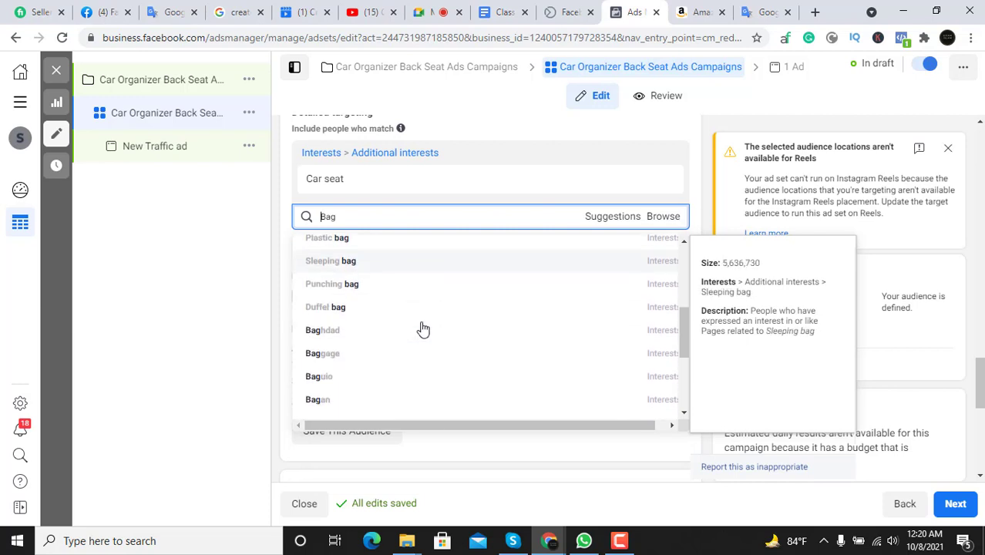
scroll(423, 328, "down", 3)
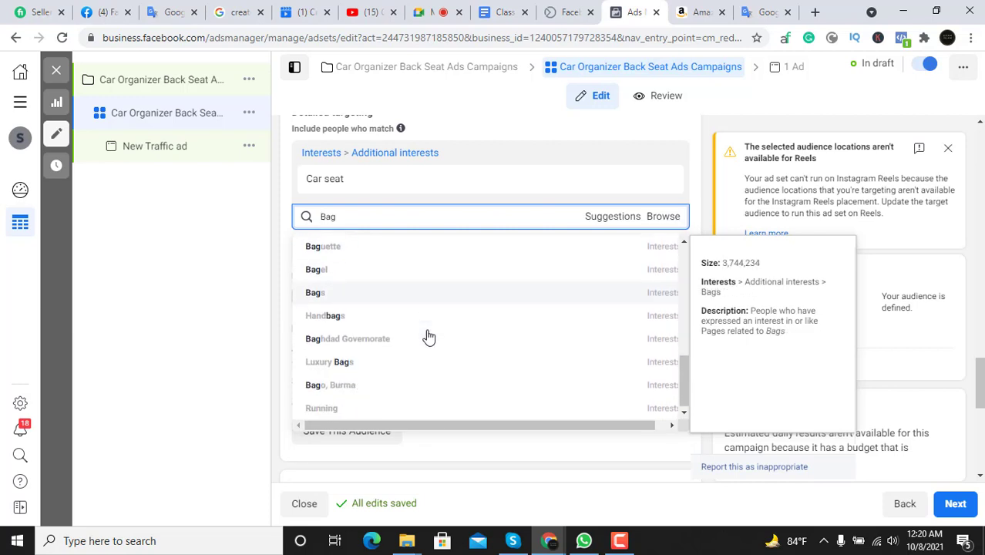
scroll(464, 312, "up", 8)
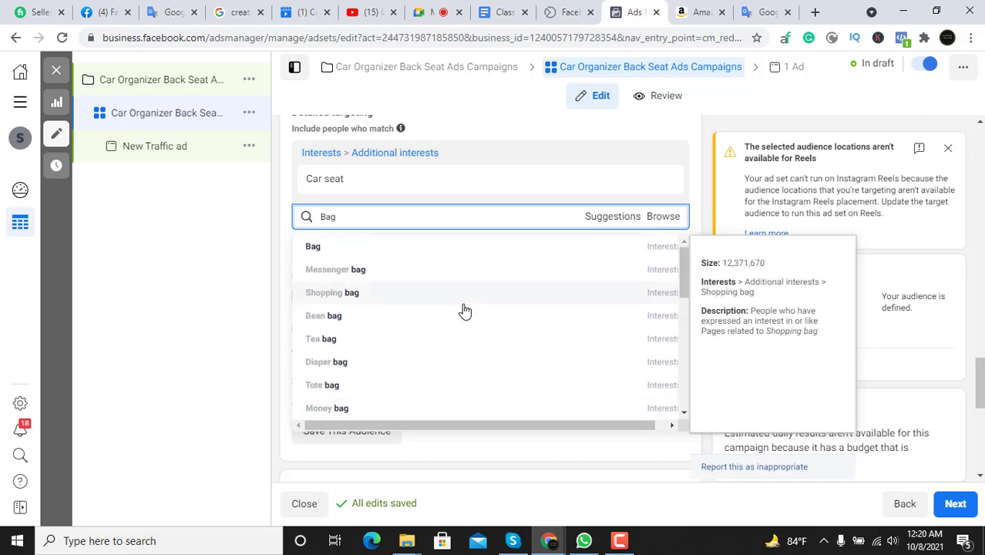
Try the search "car Bag", restore the search to "Bag" and add the "Bag" interest to the audience
key("Home")
type("car")
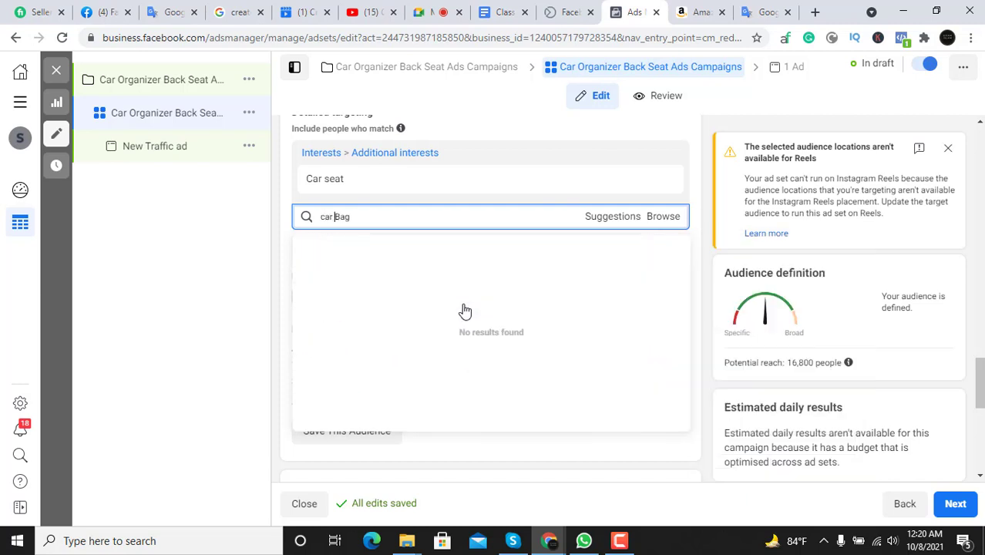
key("BackSpace")
key("BackSpace")
key("BackSpace")
key("BackSpace")
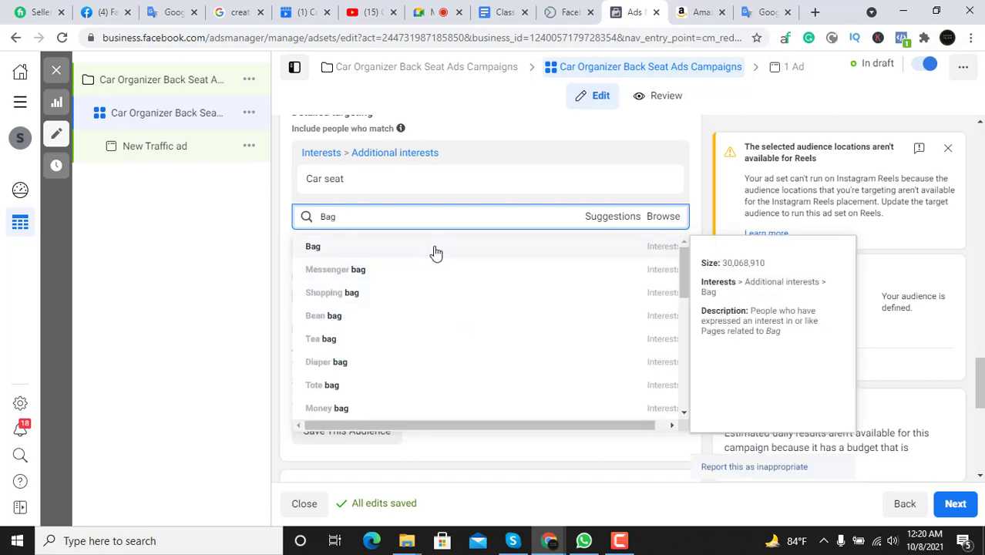
left_click(435, 253)
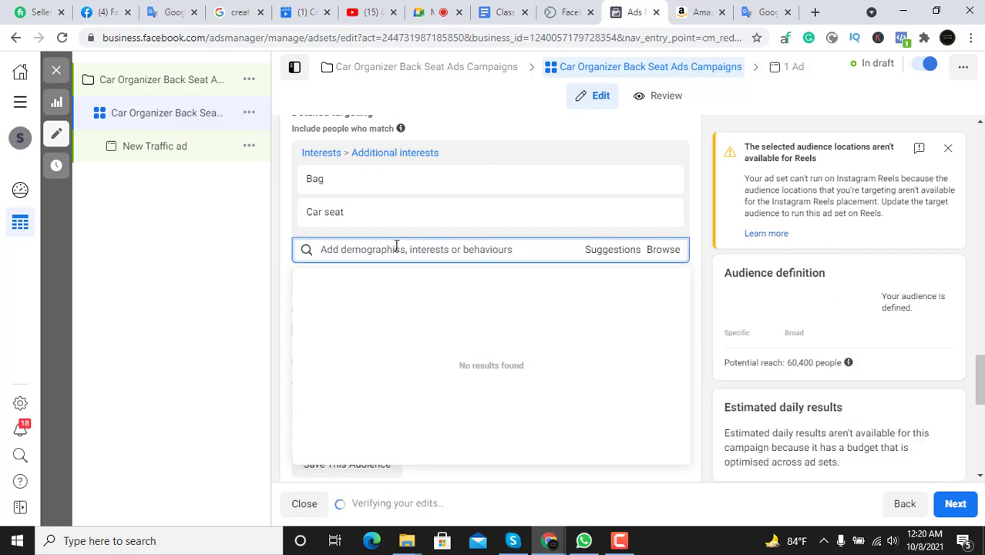
Check the product title and details on the Amazon page for further interest ideas
left_click(187, 259)
left_click(349, 250)
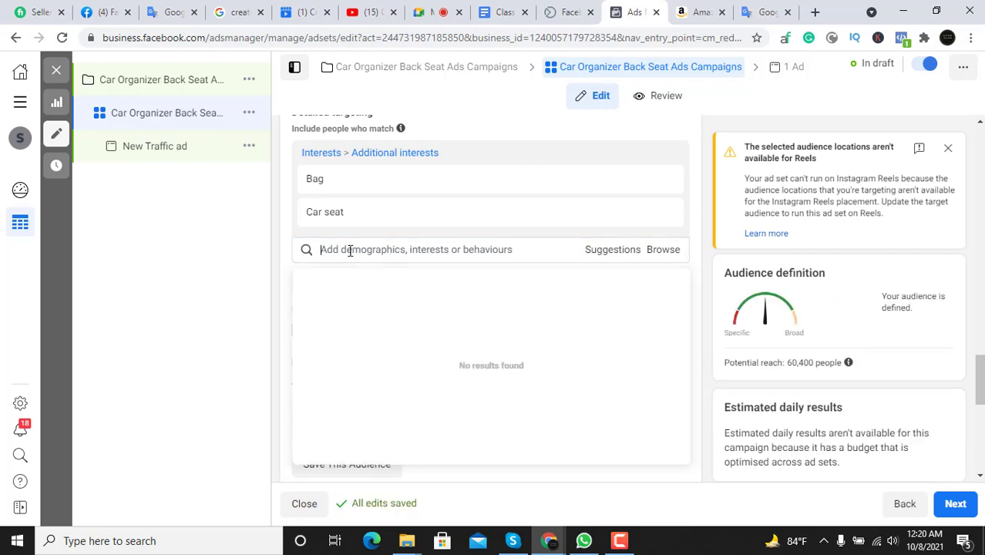
left_click(699, 12)
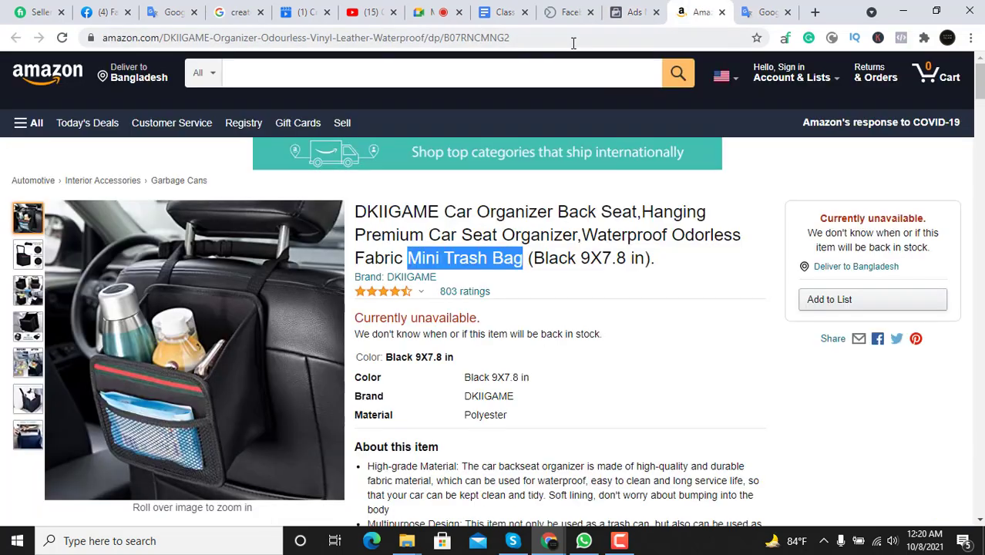
left_click(569, 11)
left_click(633, 11)
left_click(700, 12)
left_click(527, 264)
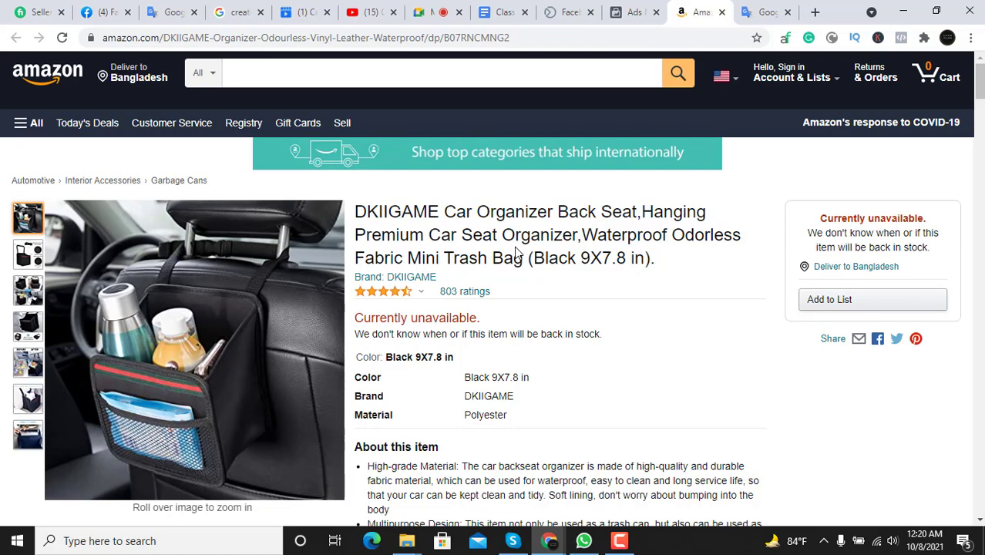
scroll(585, 344, "down", 2)
scroll(585, 343, "up", 2)
Return to Ads Manager, search the detailed targeting for "Car" and add the "Car racing" interest
left_click(633, 12)
left_click(354, 242)
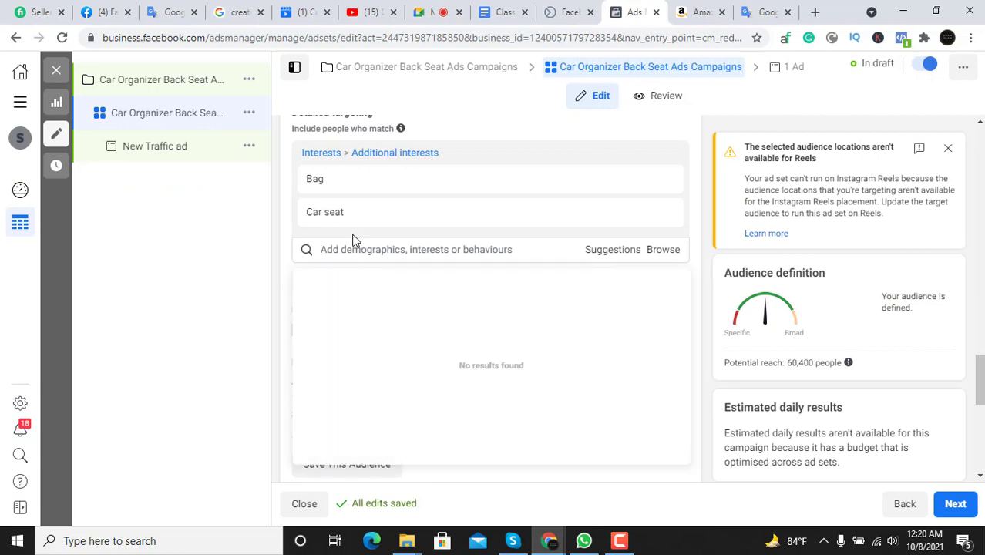
type("c")
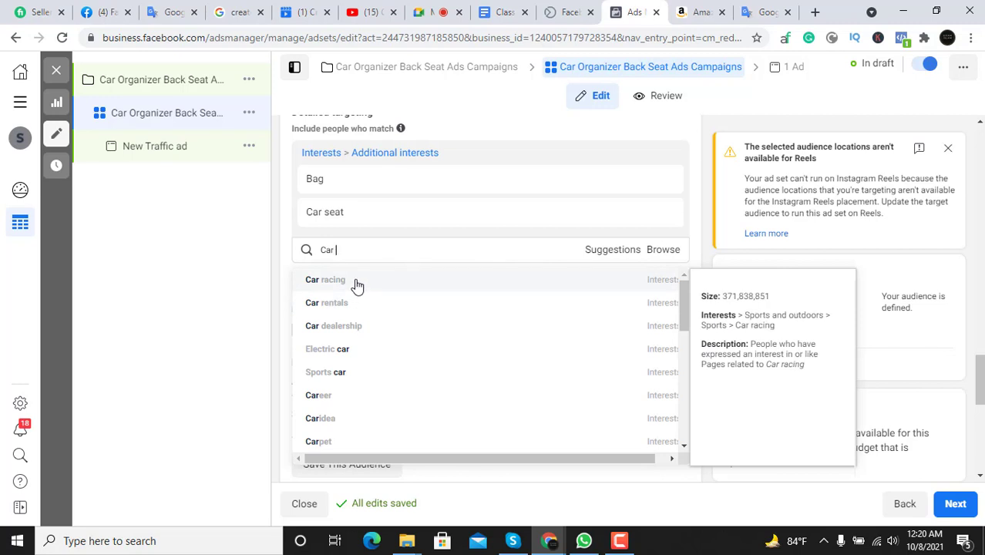
left_click(357, 280)
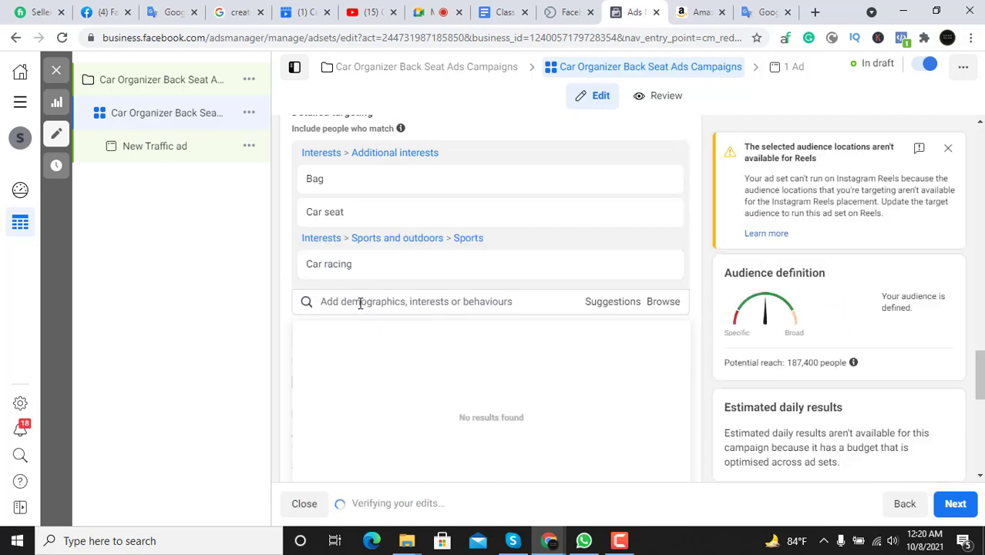
Search the detailed targeting for "Car" again and look through the other suggested interests
left_click(359, 303)
type("c")
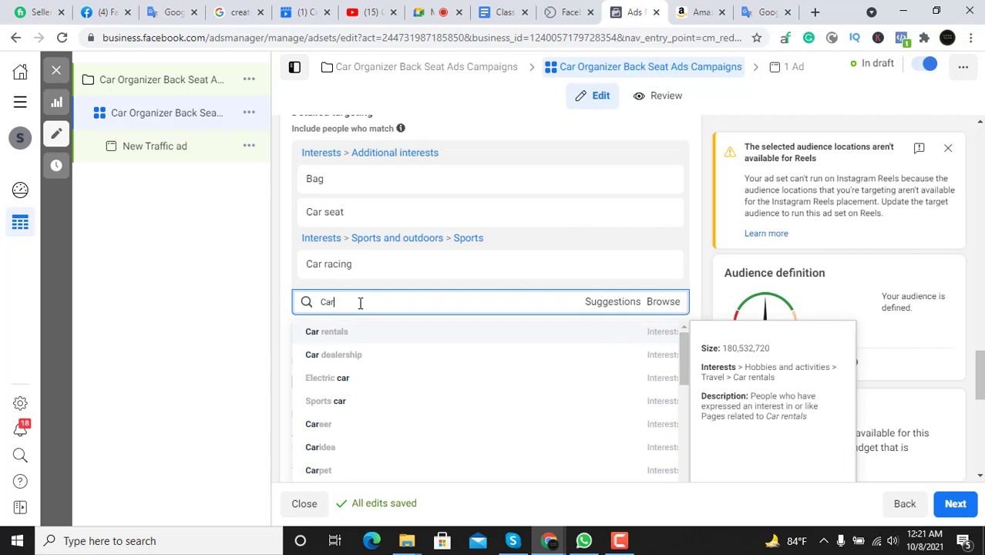
scroll(382, 383, "down", 1)
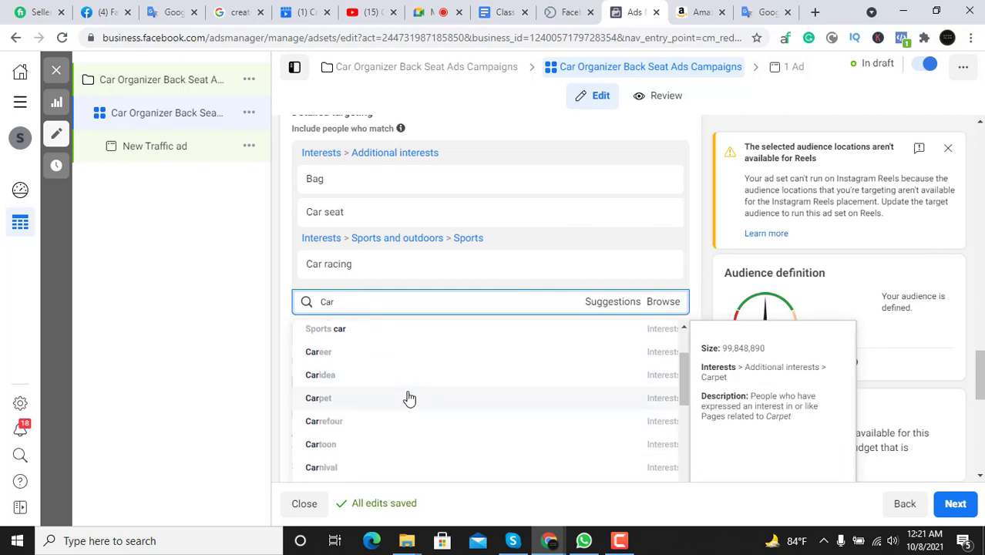
scroll(408, 397, "up", 1)
Replace the detailed targeting search with "Driving" and add the "Driving" interest to the audience
key("BackSpace")
key("BackSpace")
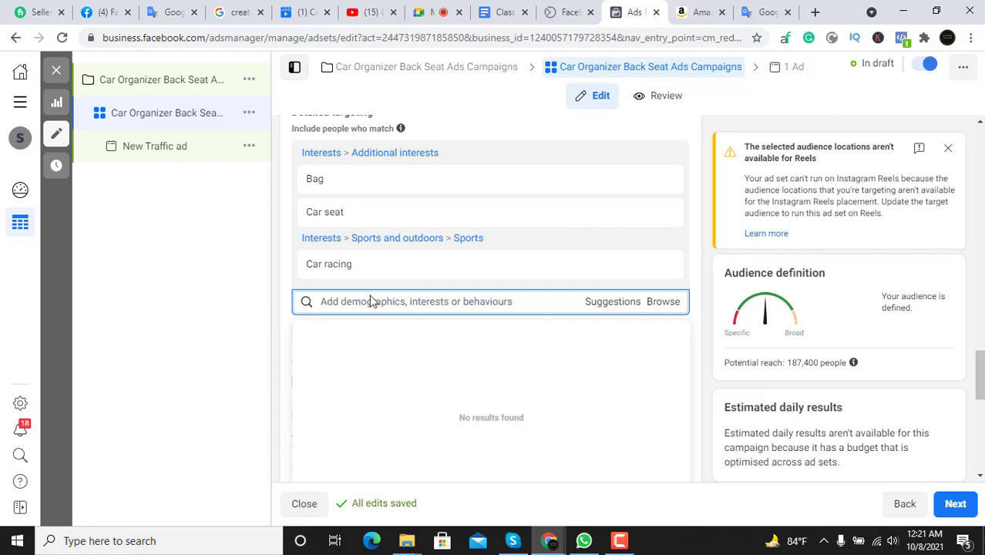
type("Driving")
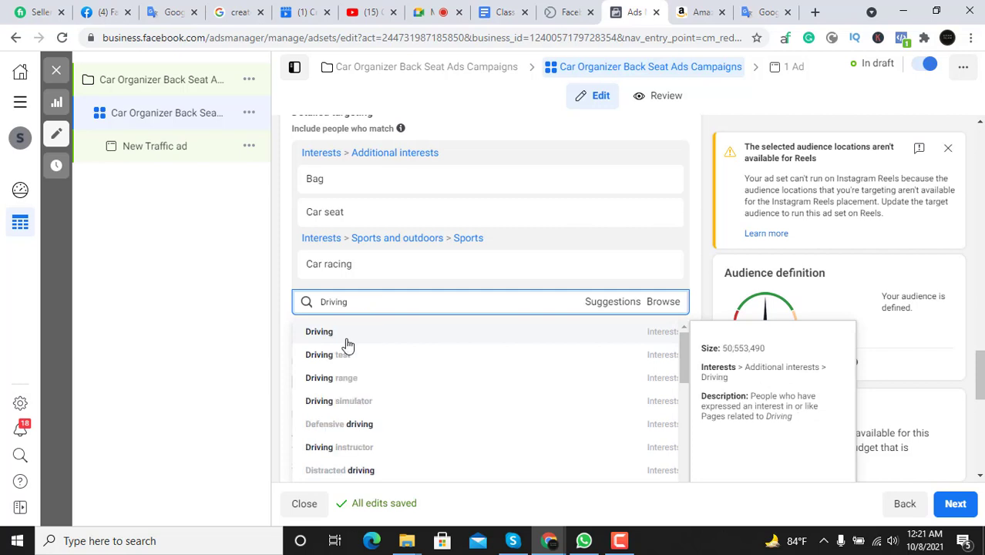
left_click(336, 340)
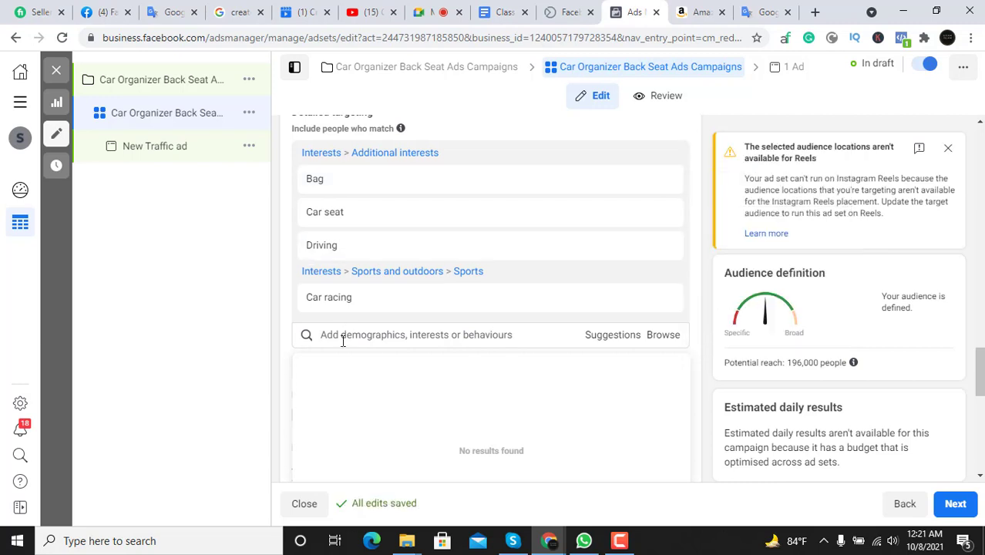
left_click(345, 335)
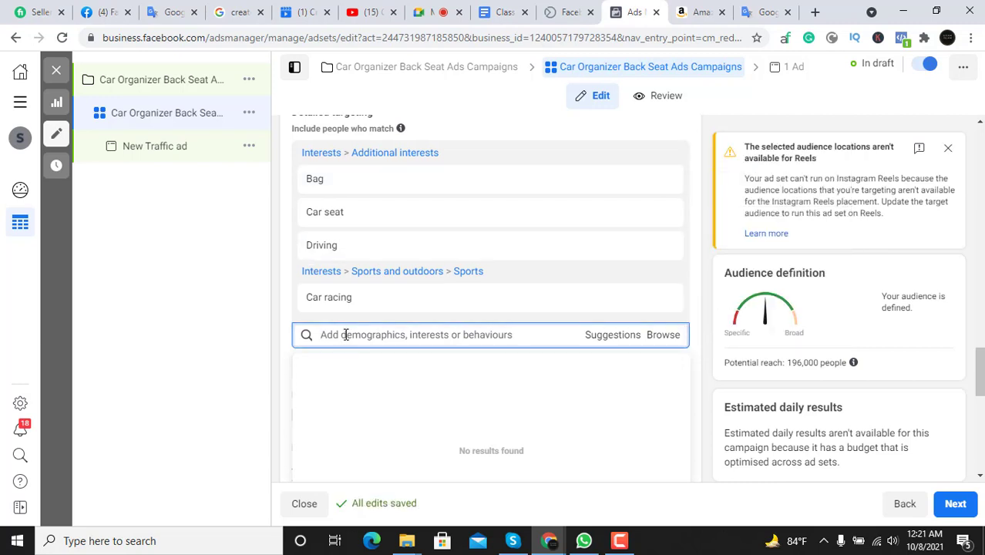
Copy "Driver" from the keyword list in Google Translate and search for it in the ad set's detailed targeting in Ads Manager
left_click(766, 12)
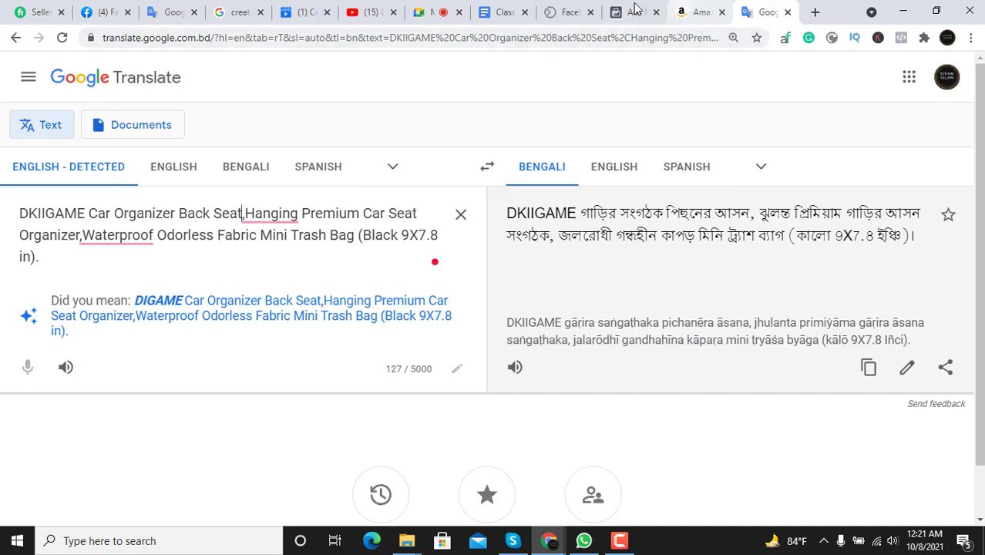
left_click(169, 12)
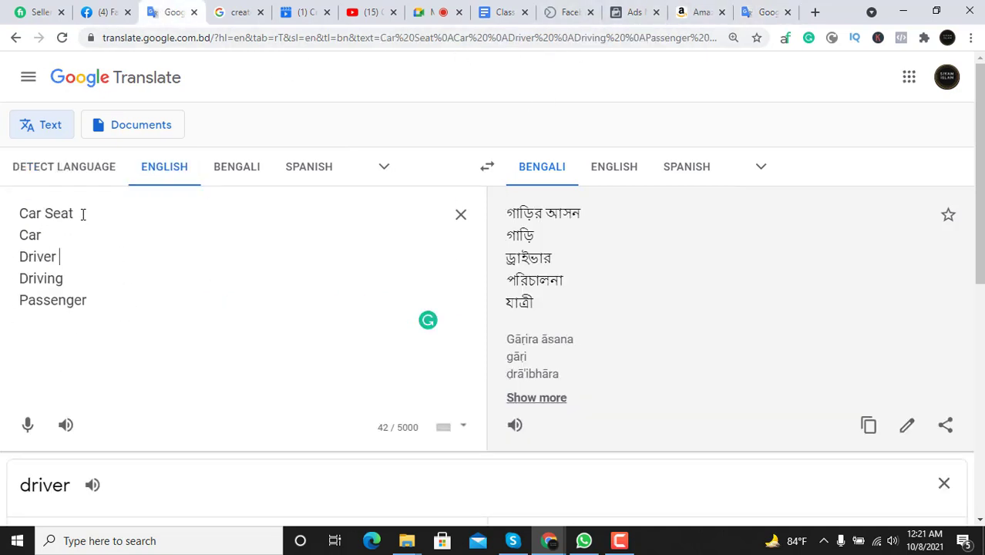
left_click_drag(42, 229, 21, 262)
right_click(21, 261)
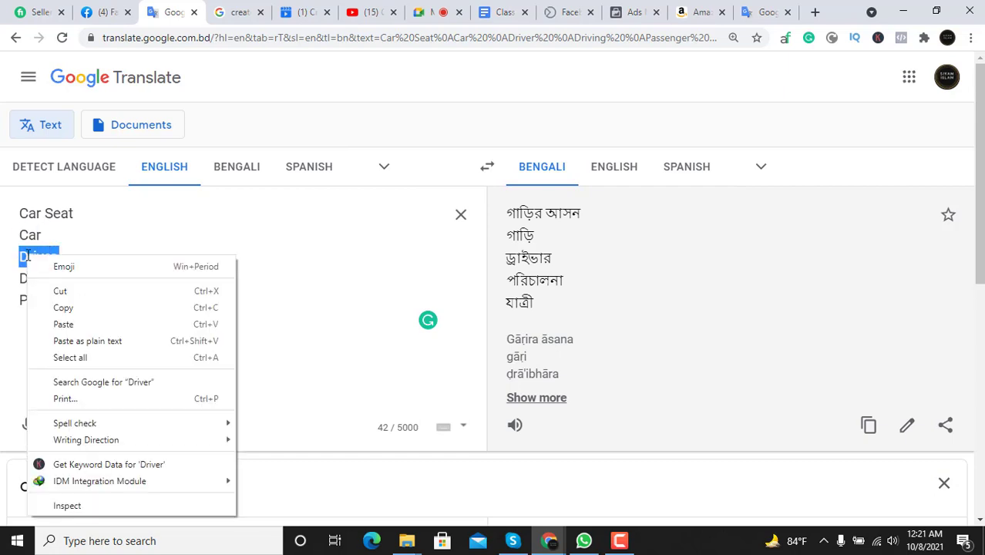
left_click(77, 307)
left_click(628, 14)
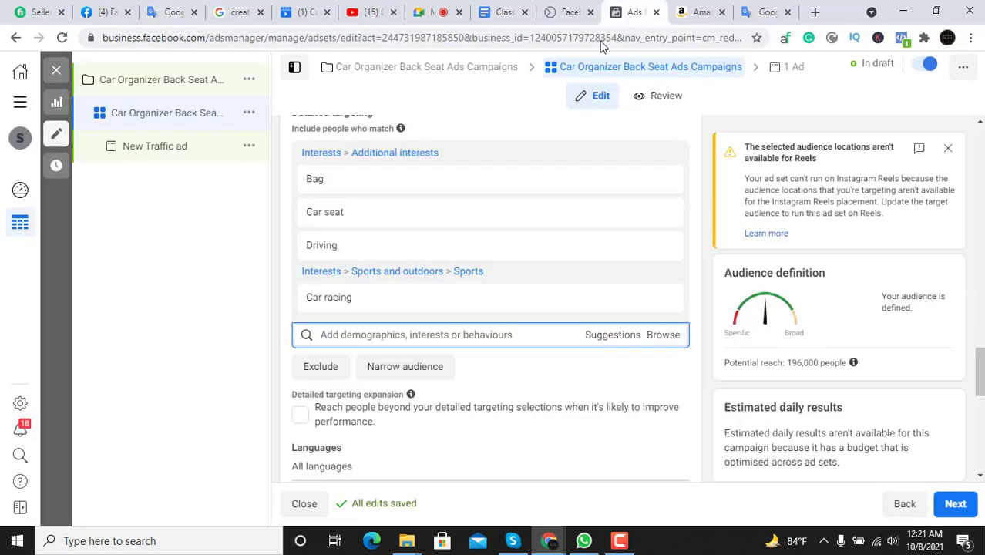
right_click(323, 336)
left_click(373, 205)
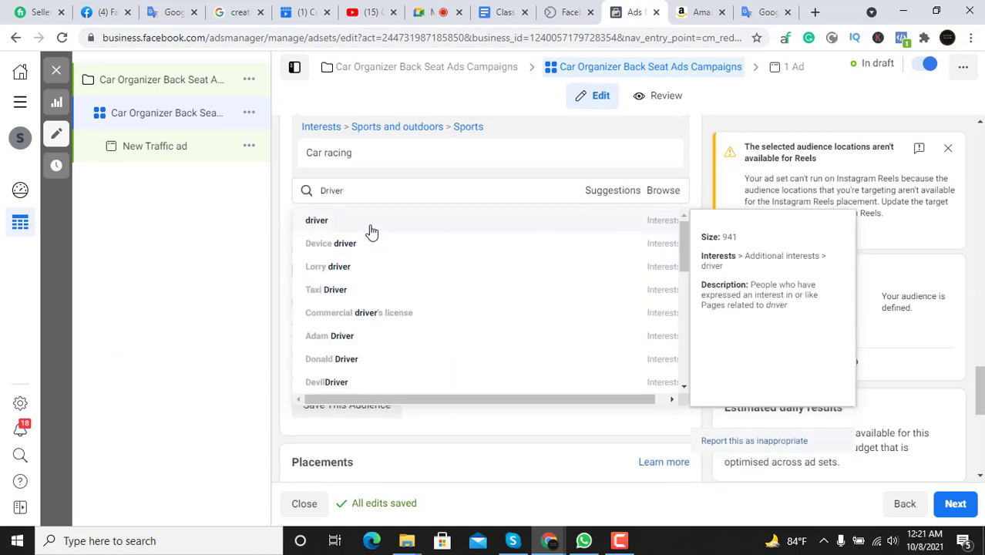
Add the "driver" interest to the audience and copy "Passenger" from the keyword list in Google Translate
left_click(365, 222)
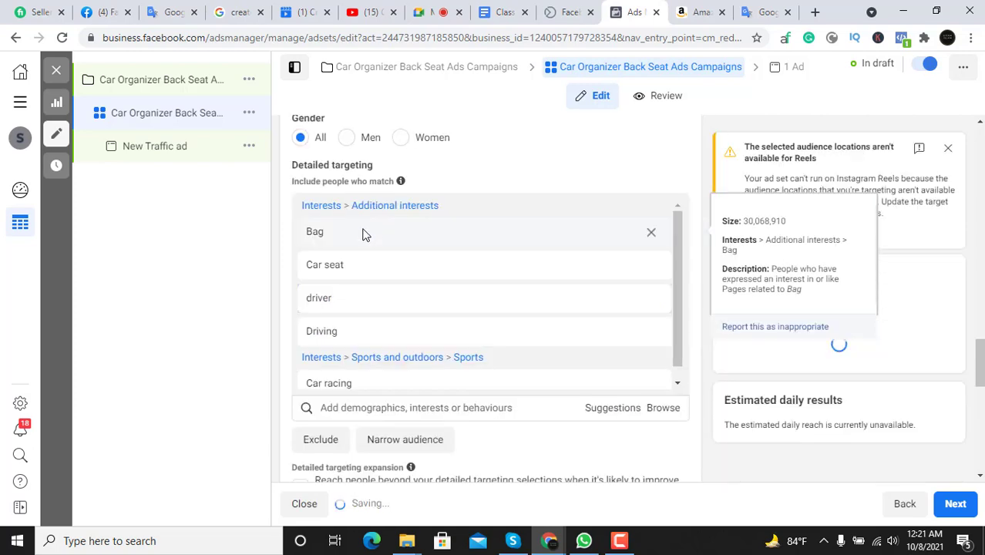
left_click(174, 12)
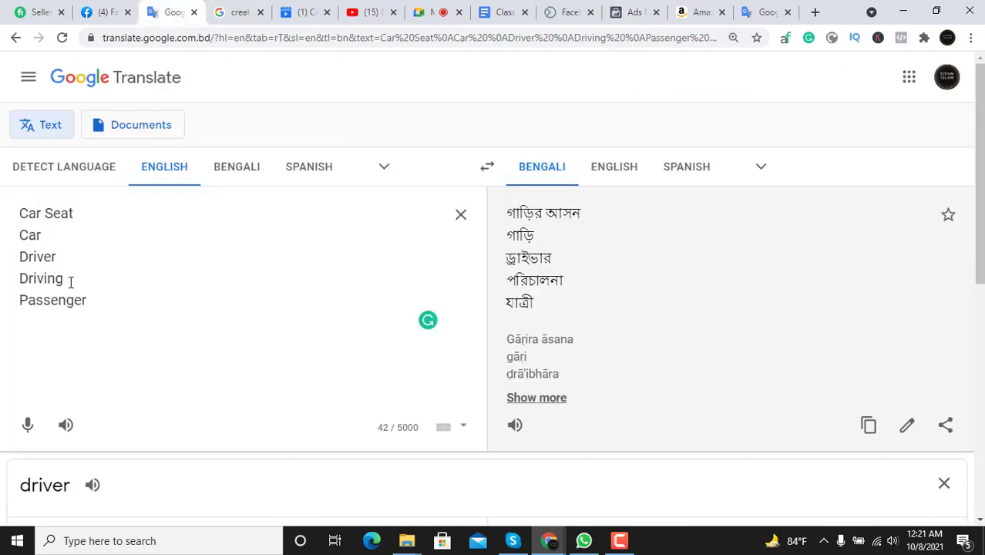
double_click(41, 299)
right_click(26, 301)
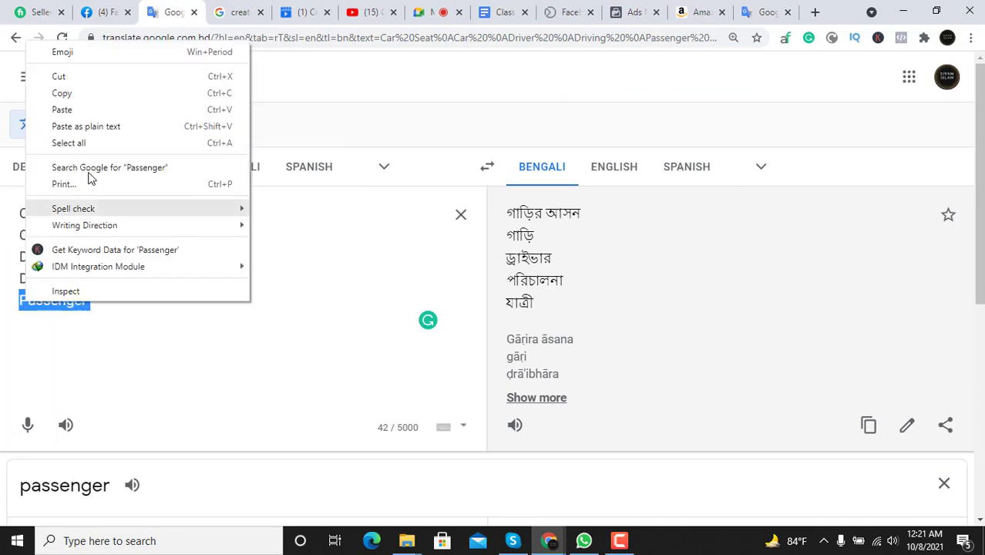
left_click(92, 97)
Return to Ads Manager, search the detailed targeting for "Passenger" and add the "Passenger" interest
left_click(628, 12)
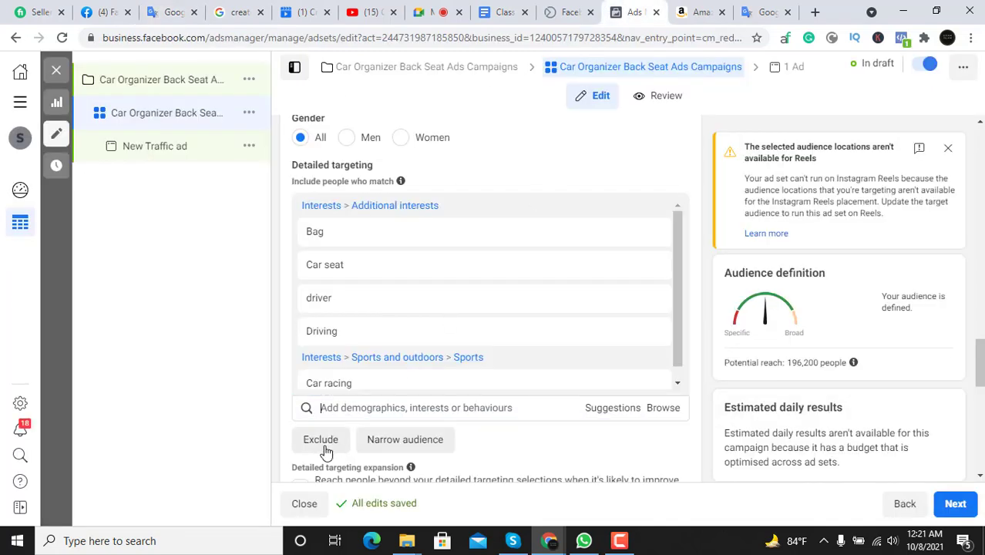
left_click(335, 406)
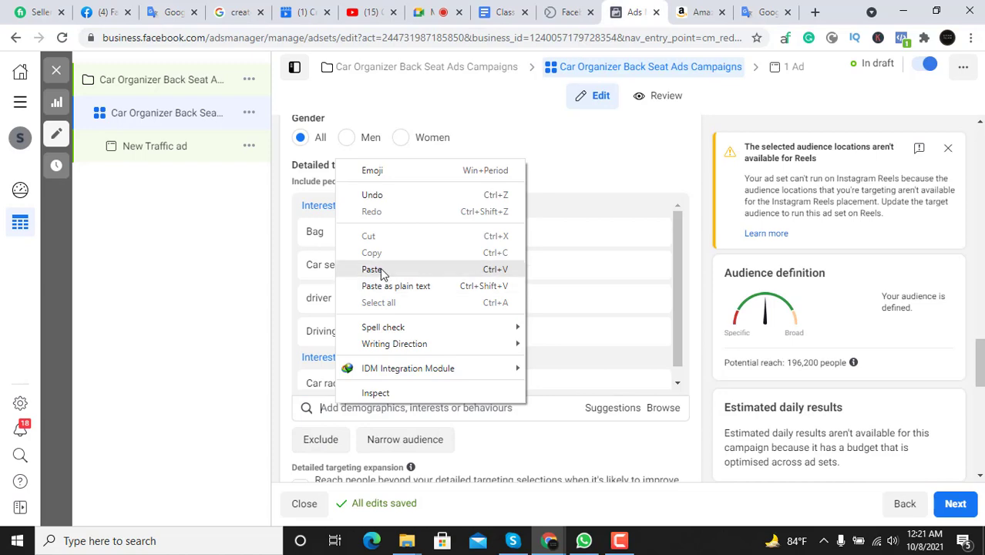
left_click(386, 269)
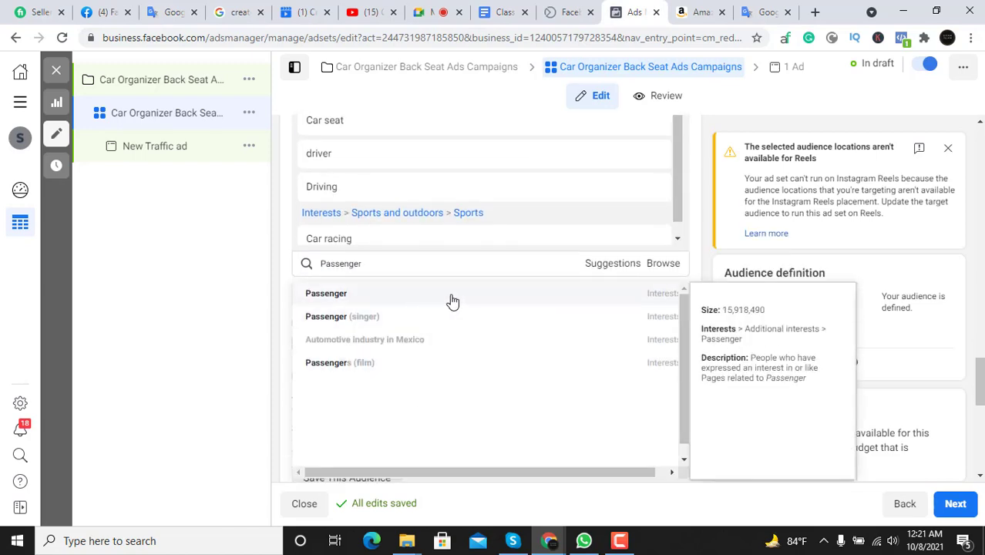
left_click(452, 300)
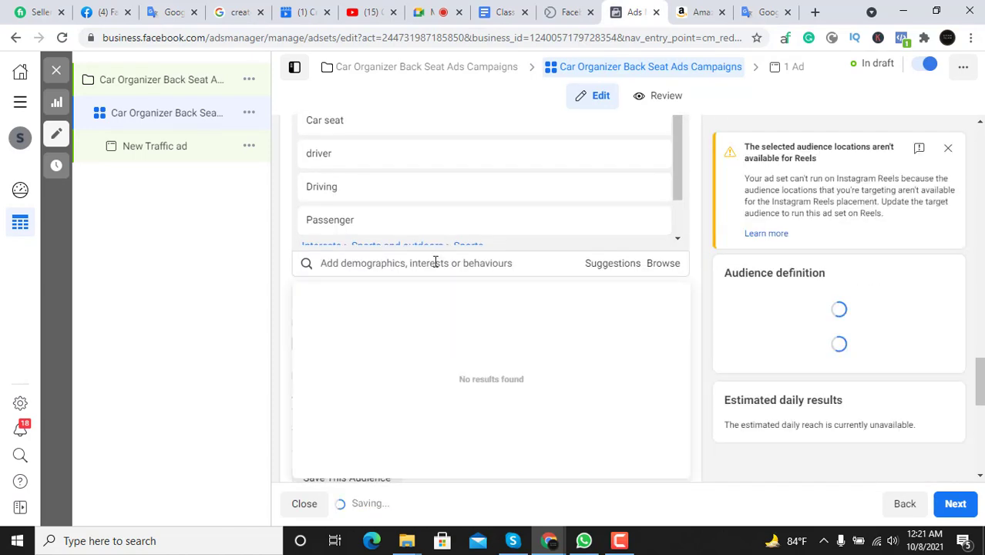
scroll(399, 286, "down", 5)
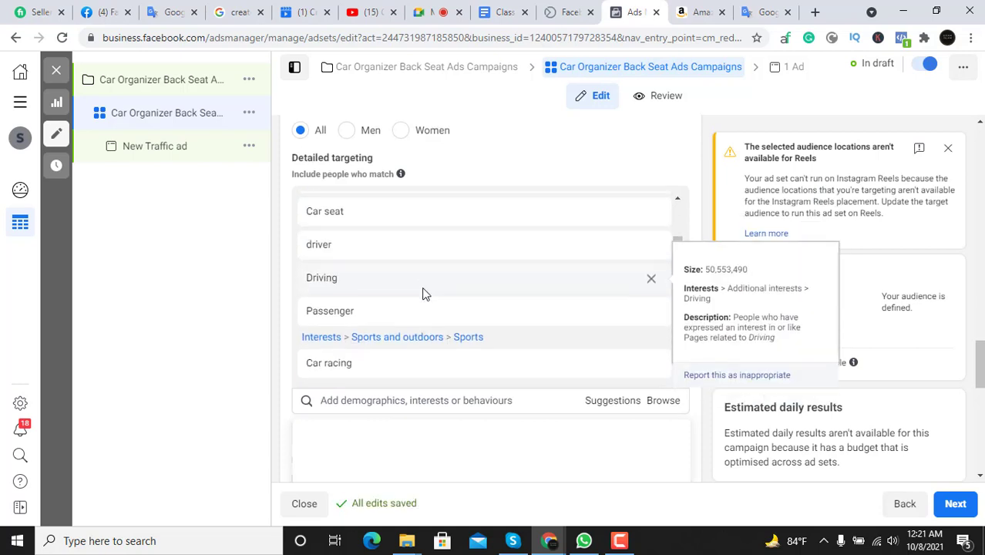
scroll(452, 343, "up", 1)
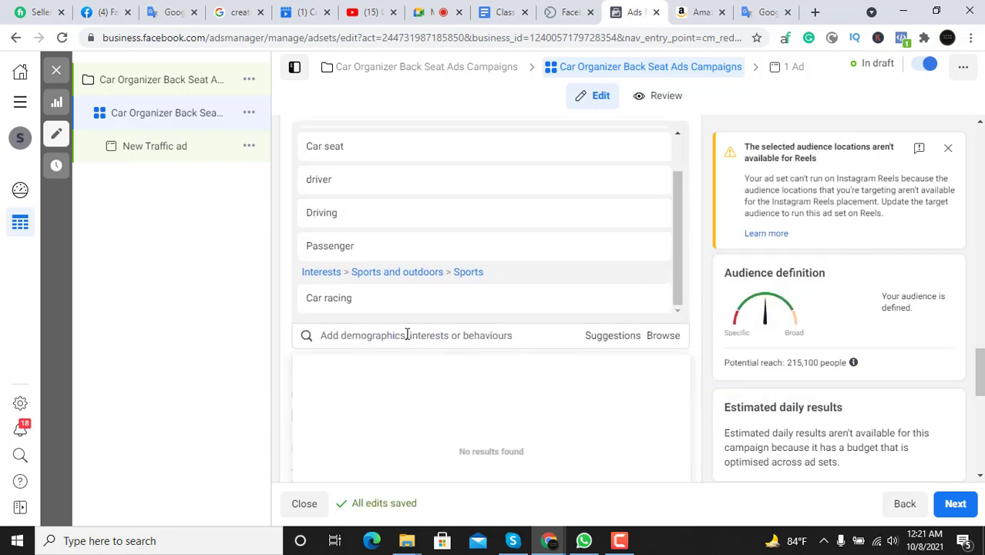
scroll(480, 263, "up", 1)
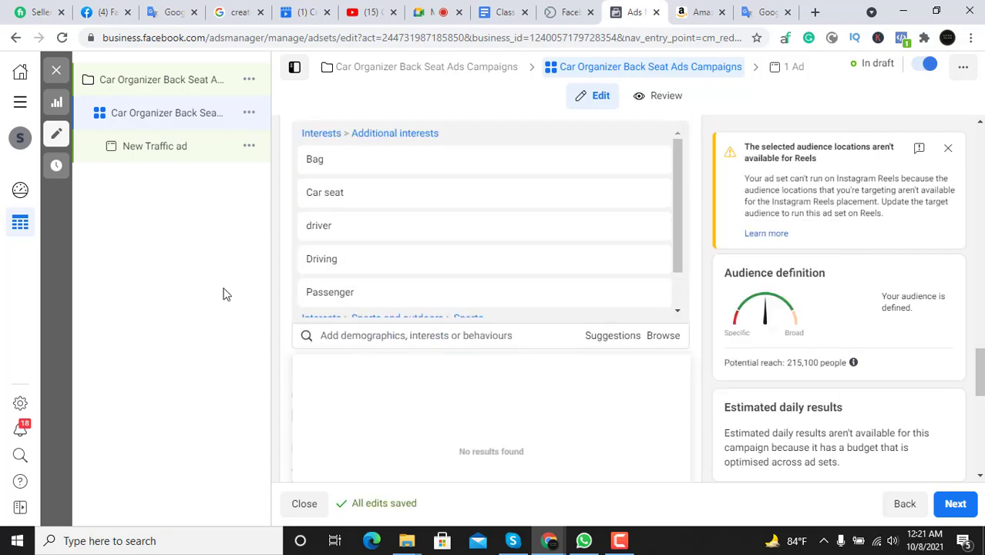
Switch to the Amazon product page and read the car organizer's title for further targeting ideas
left_click(693, 9)
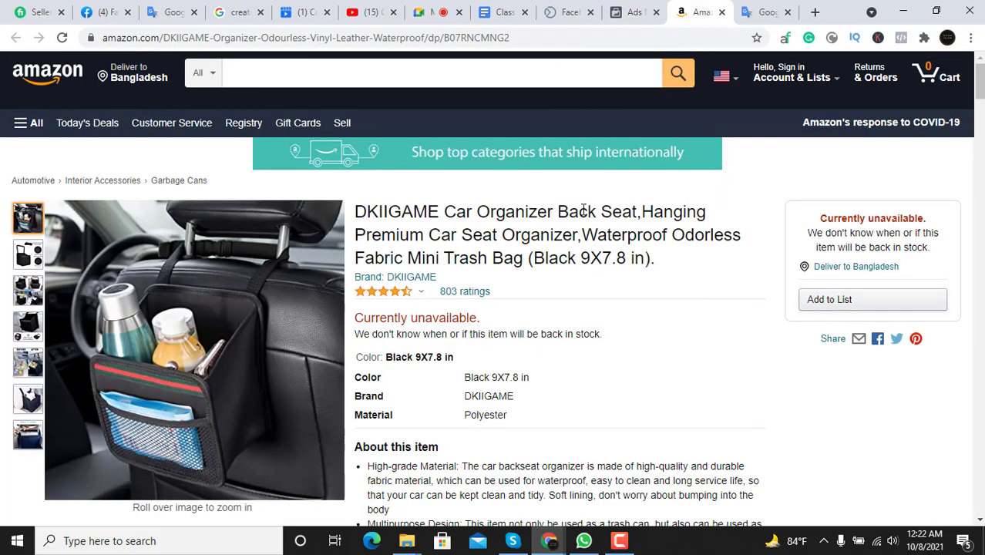
left_click_drag(391, 206, 578, 258)
left_click(595, 255)
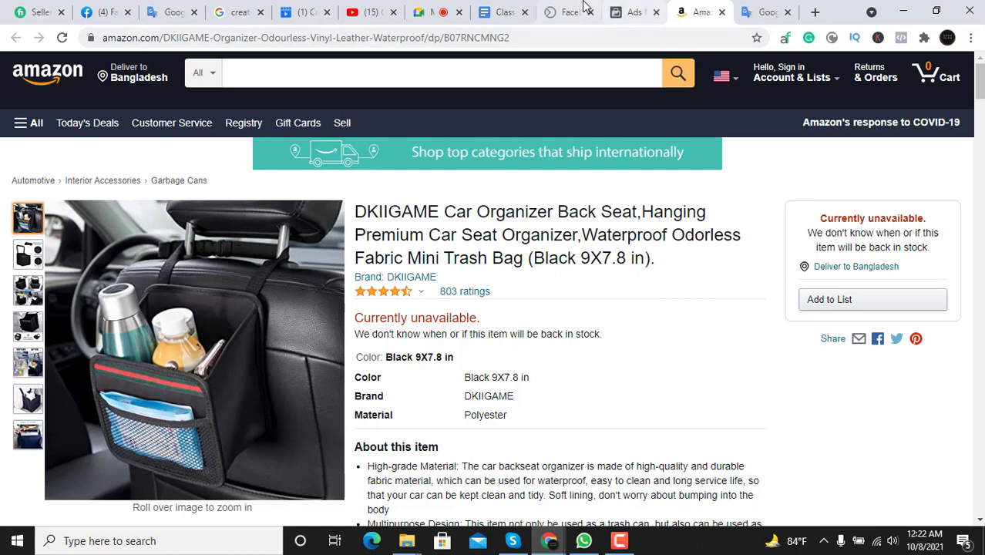
Return to Ads Manager, show the detailed targeting suggestions and add the "Car and Driver" interest
left_click(630, 13)
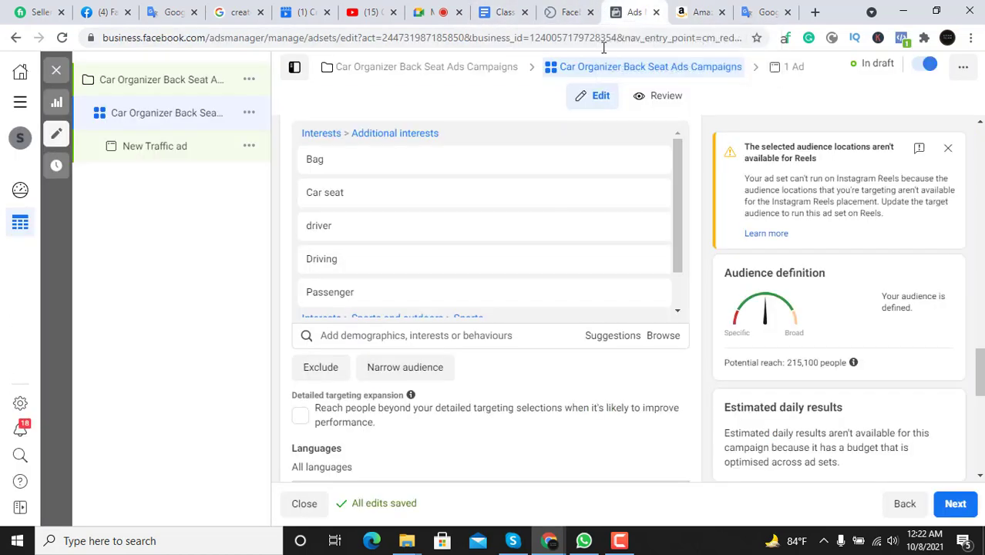
scroll(393, 324, "down", 2)
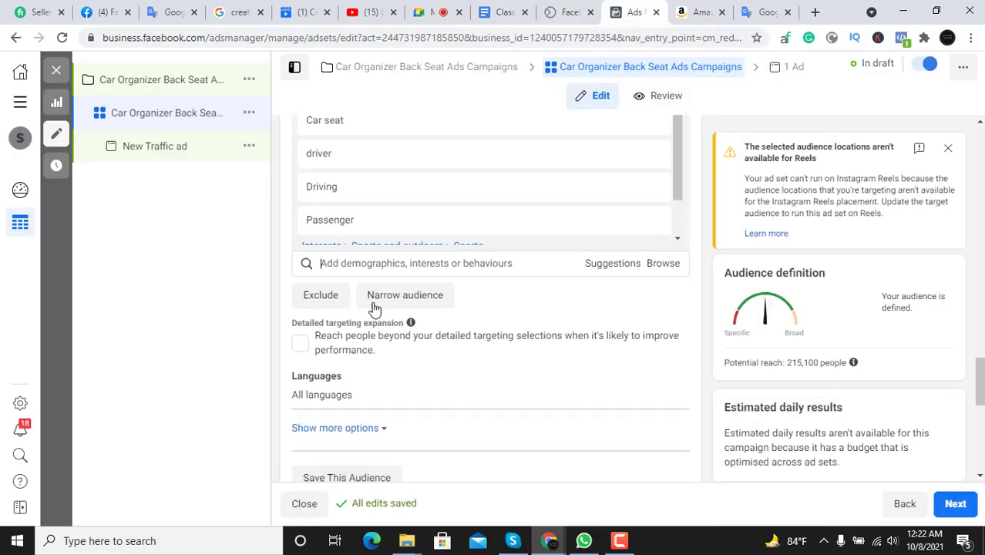
left_click(369, 262)
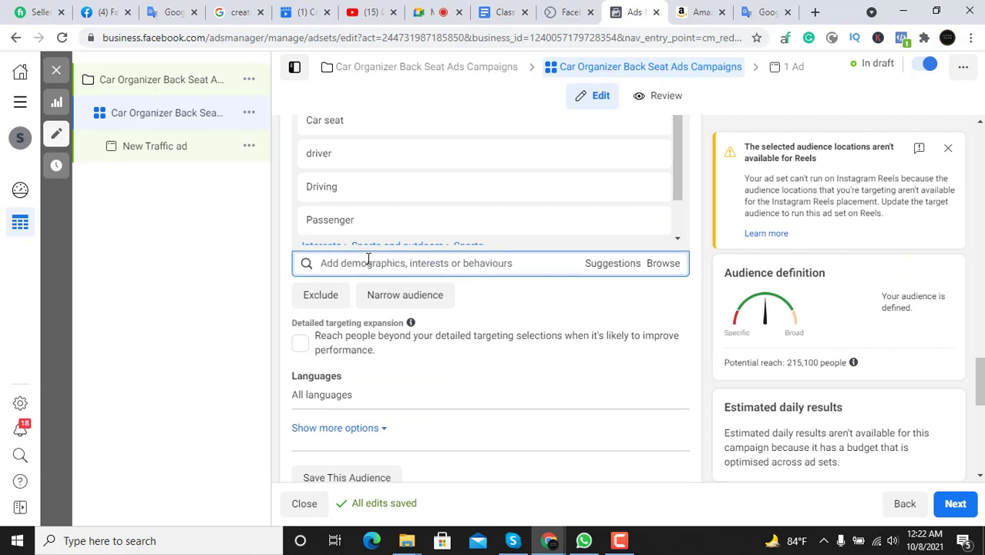
left_click(607, 265)
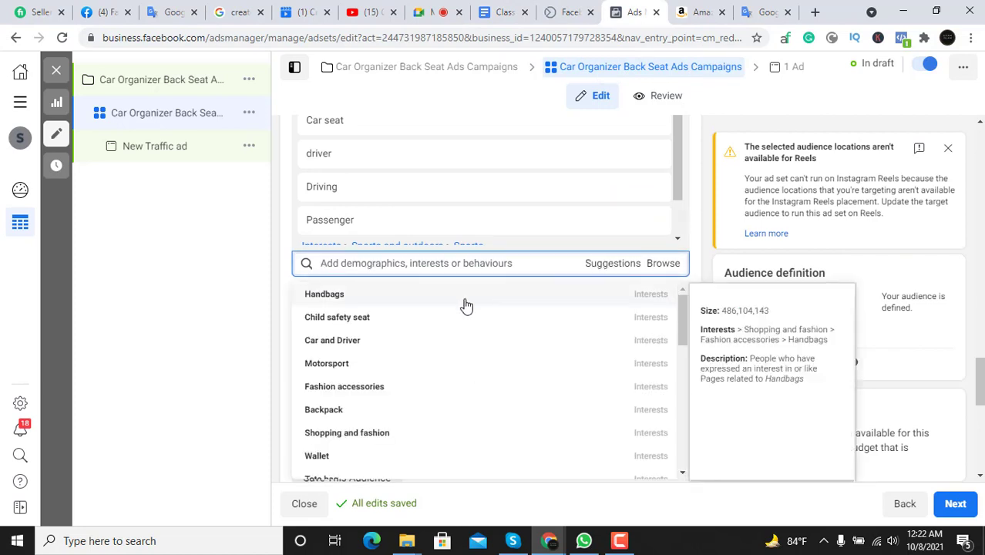
left_click(344, 352)
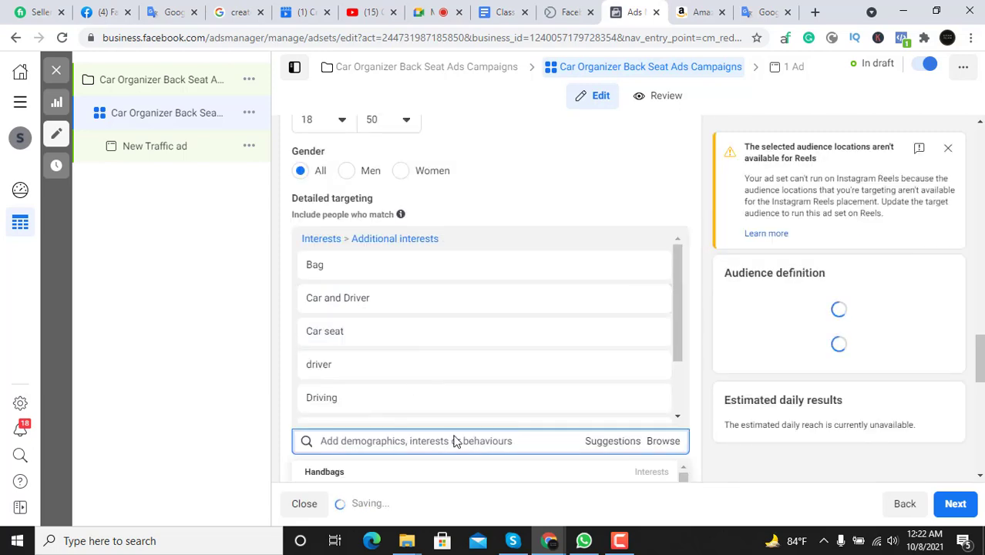
Add the "Driver" job title from the suggestions to the detailed targeting
scroll(412, 327, "down", 2)
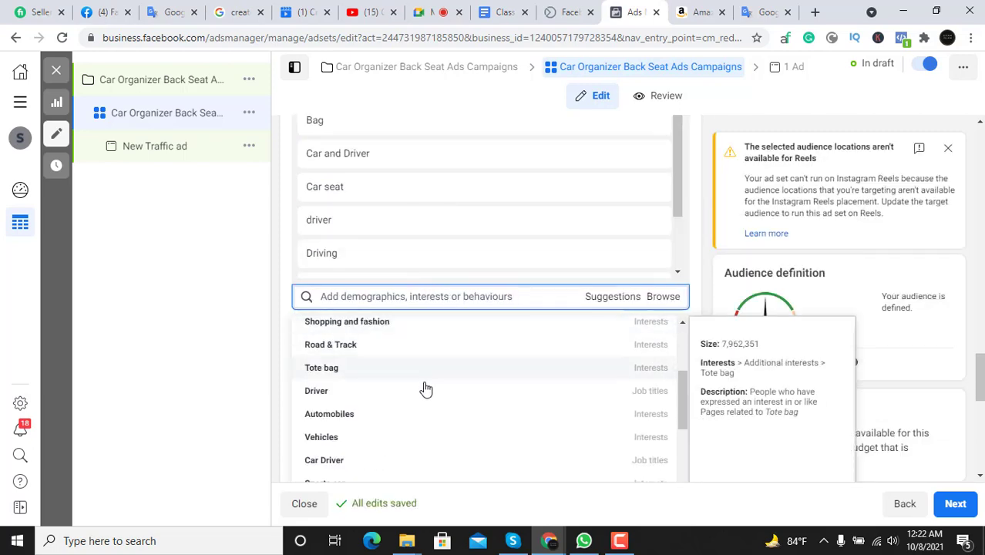
left_click(355, 393)
scroll(600, 139, "down", 3)
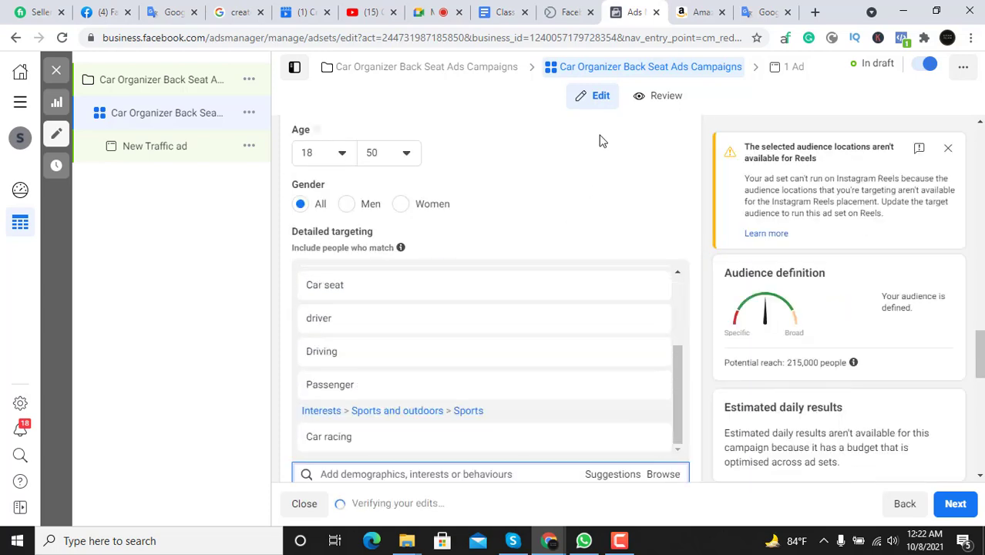
scroll(546, 346, "down", 2)
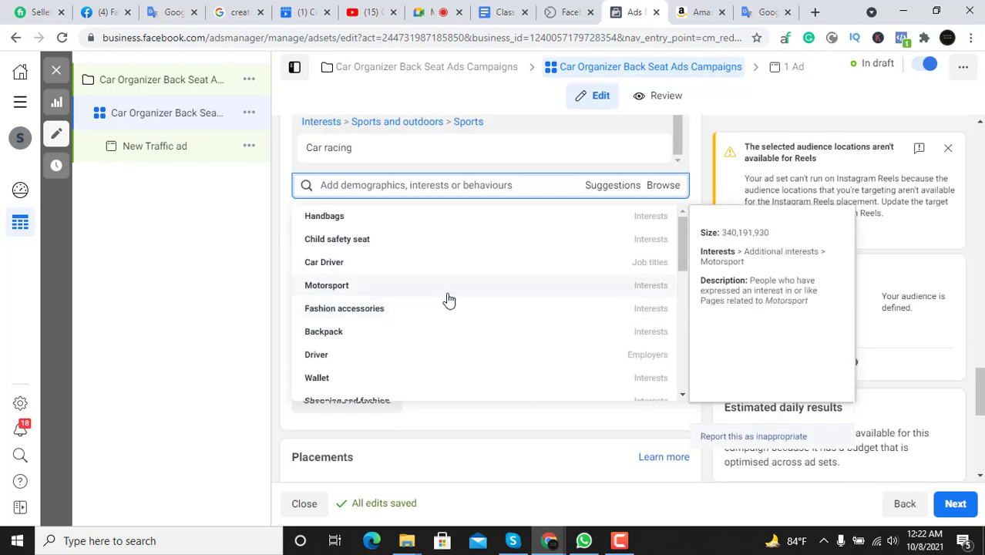
scroll(448, 299, "up", 1)
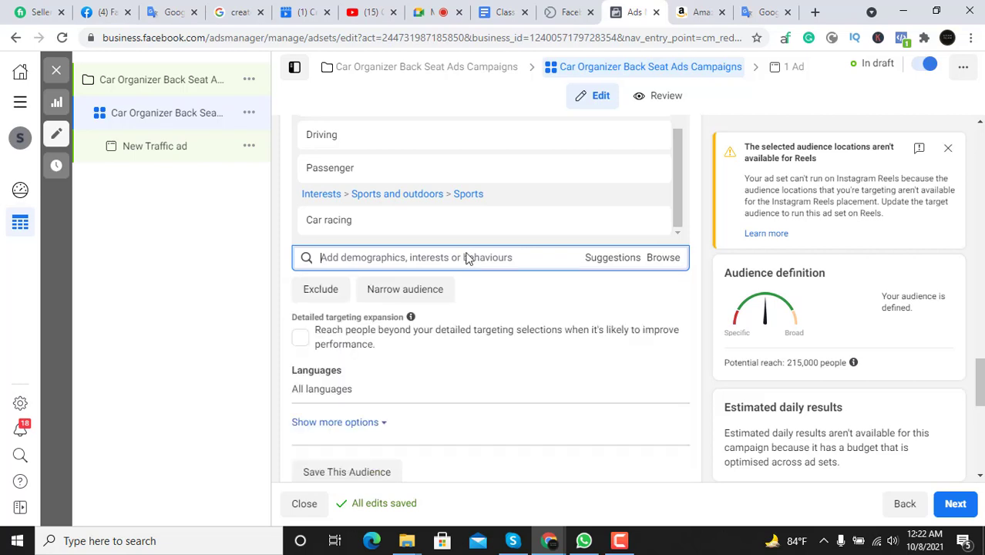
Show the targeting suggestions again and add the "Car Driver" job title and the "Driver" employer
left_click(416, 258)
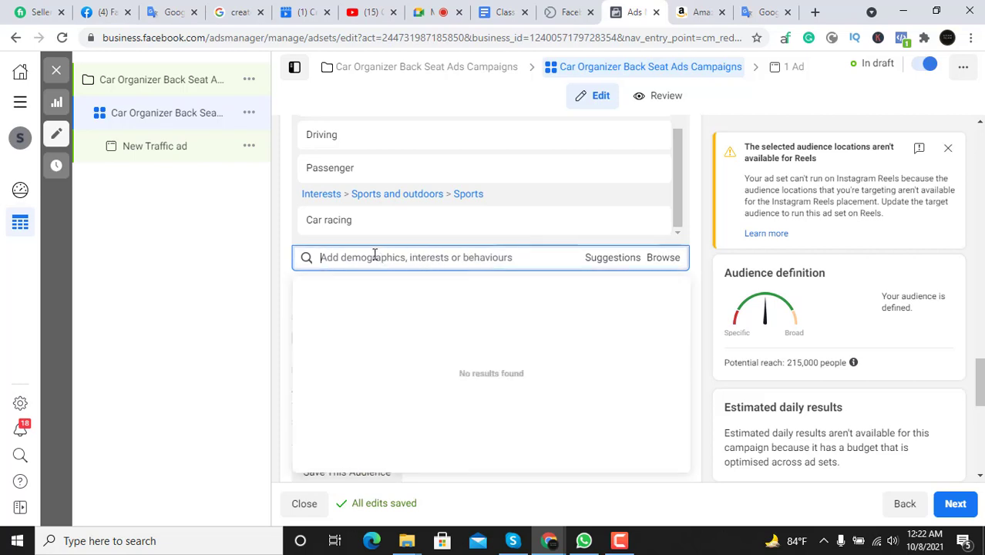
scroll(542, 194, "down", 2)
scroll(553, 191, "up", 2)
left_click(609, 259)
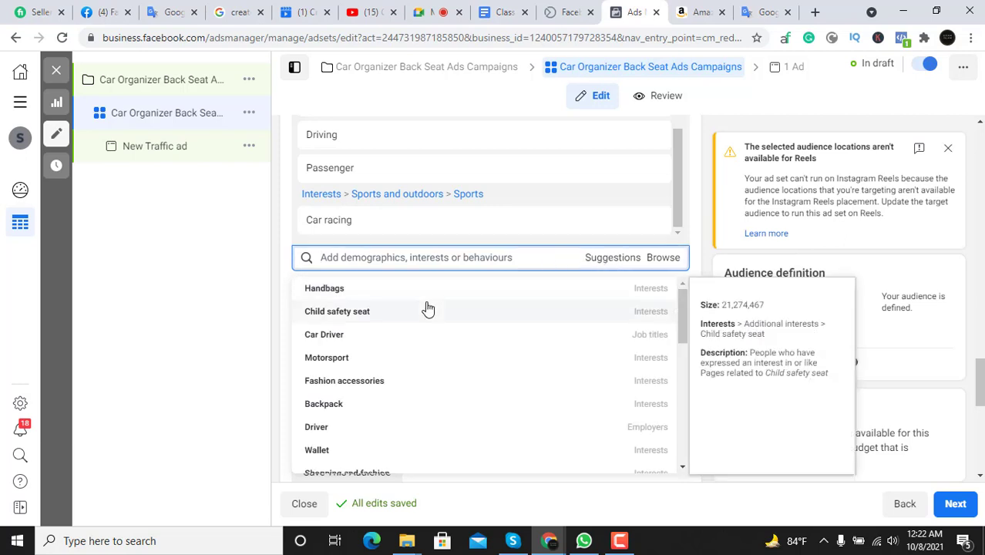
left_click(351, 342)
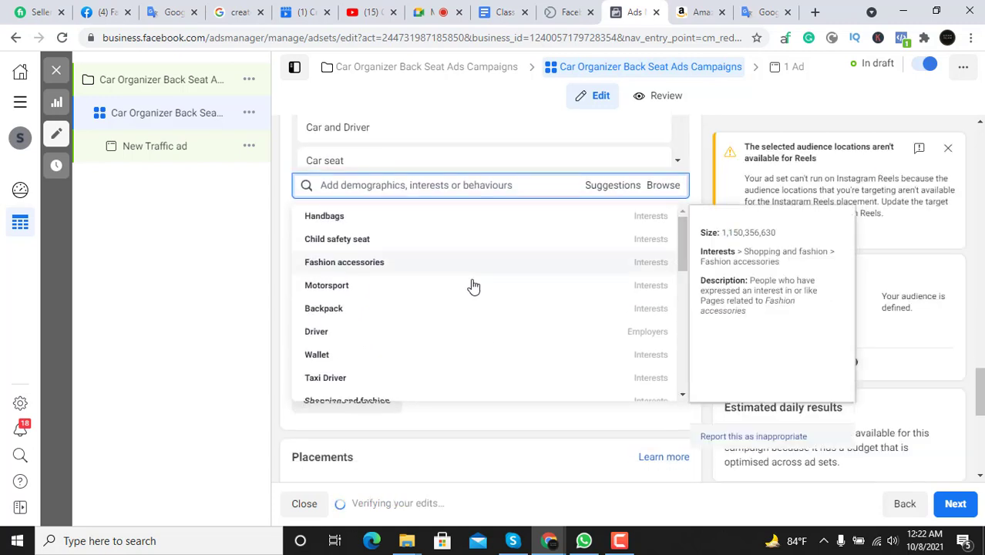
left_click(341, 333)
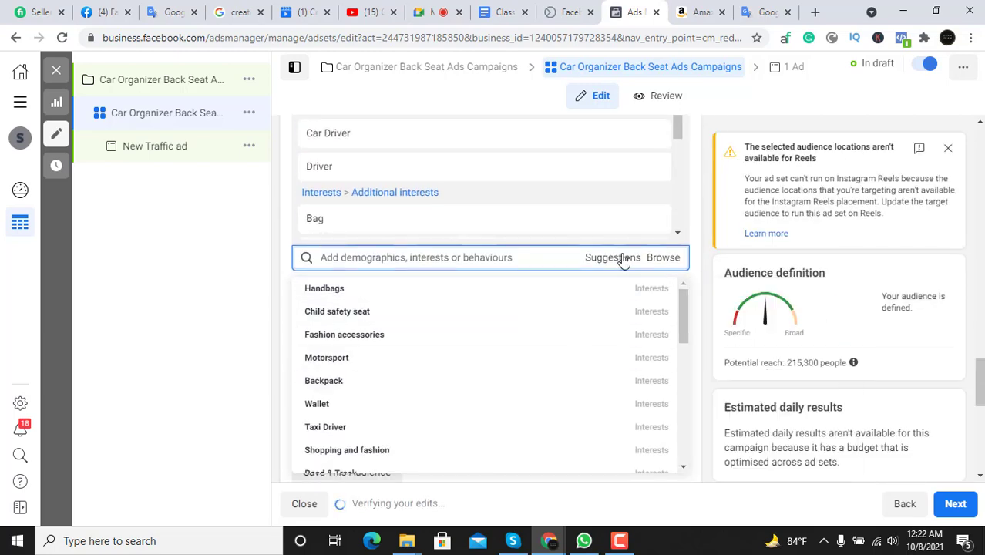
Find "Vehicles" among the suggested interests and add it to the audience
scroll(539, 356, "down", 1)
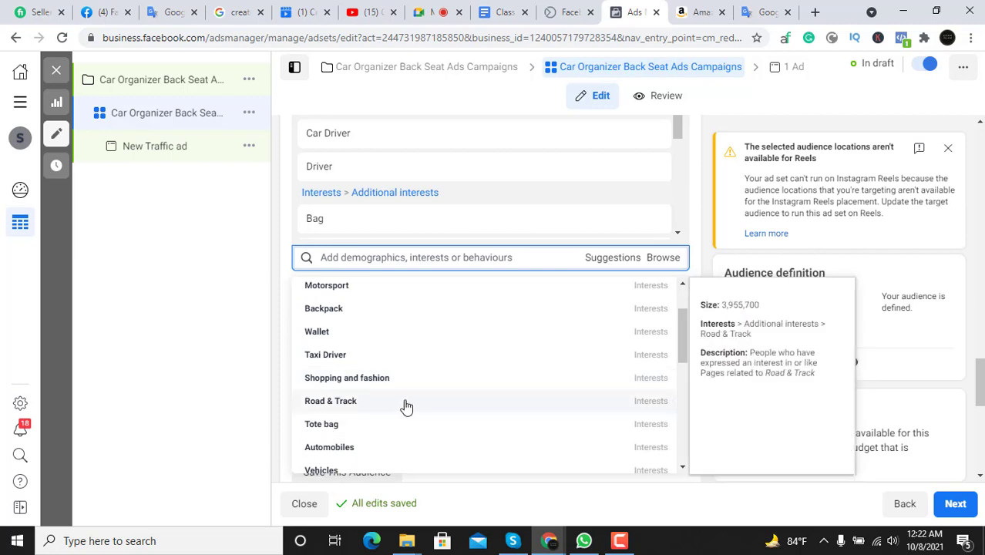
scroll(416, 396, "down", 1)
scroll(413, 371, "up", 1)
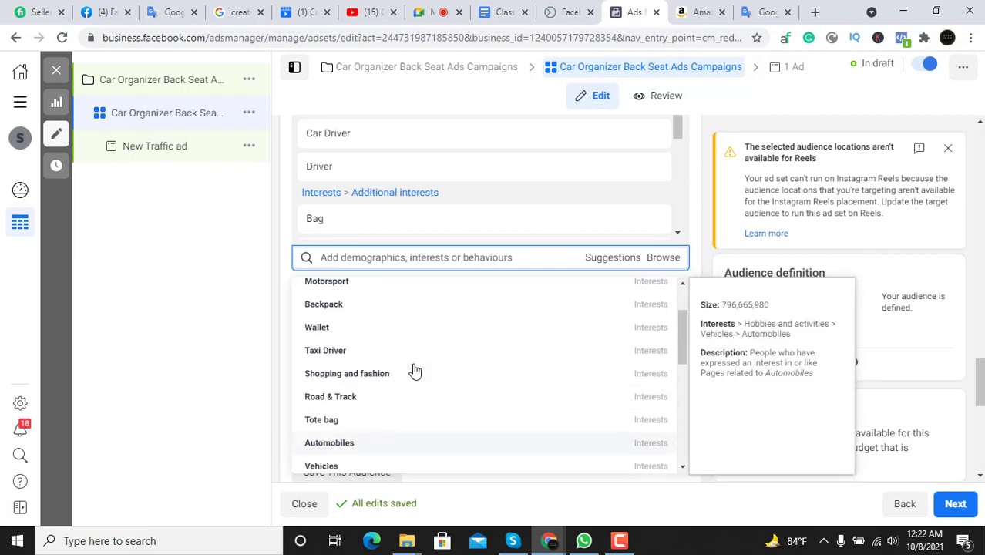
scroll(414, 372, "down", 1)
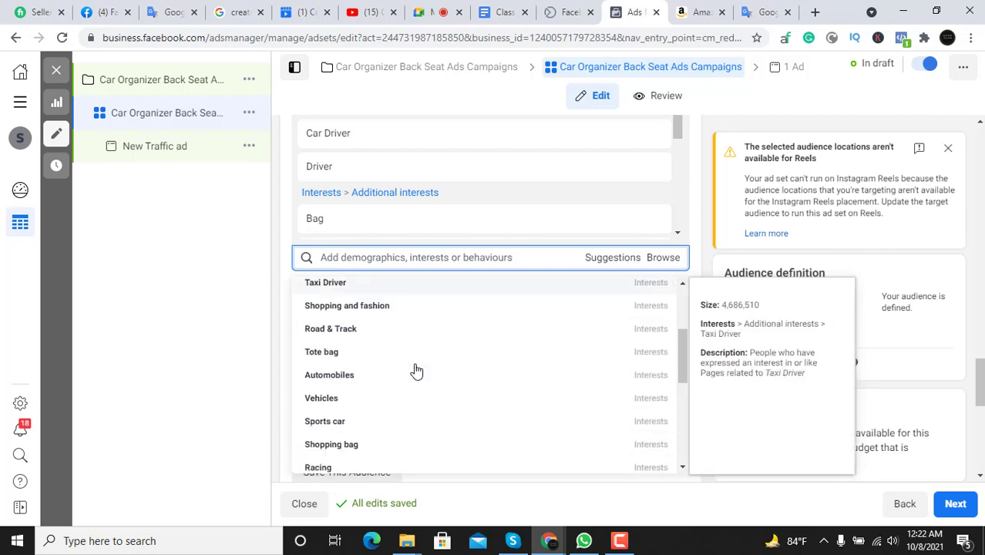
left_click(375, 408)
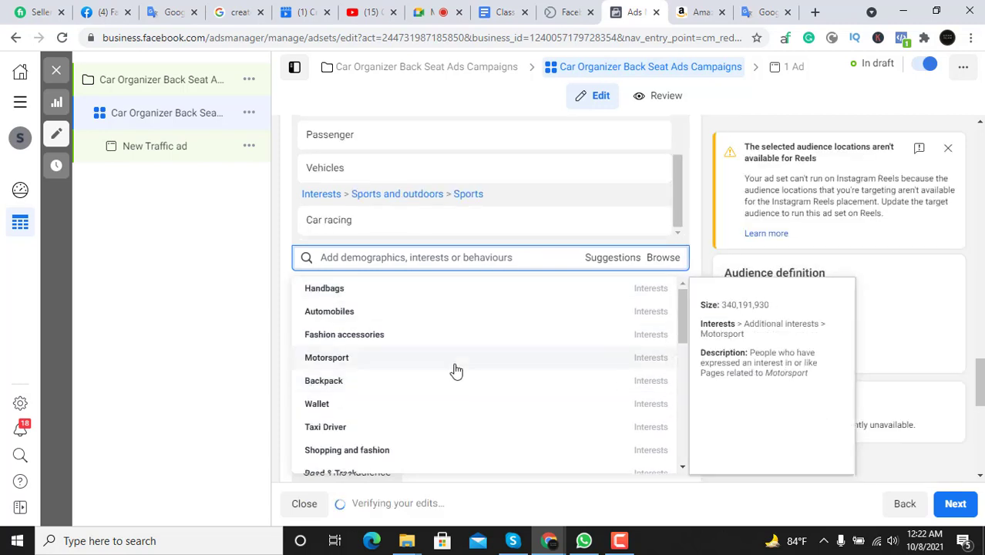
Look further through the targeting suggestions and add the "Family car" interest to the audience
scroll(456, 369, "down", 1)
scroll(365, 373, "down", 1)
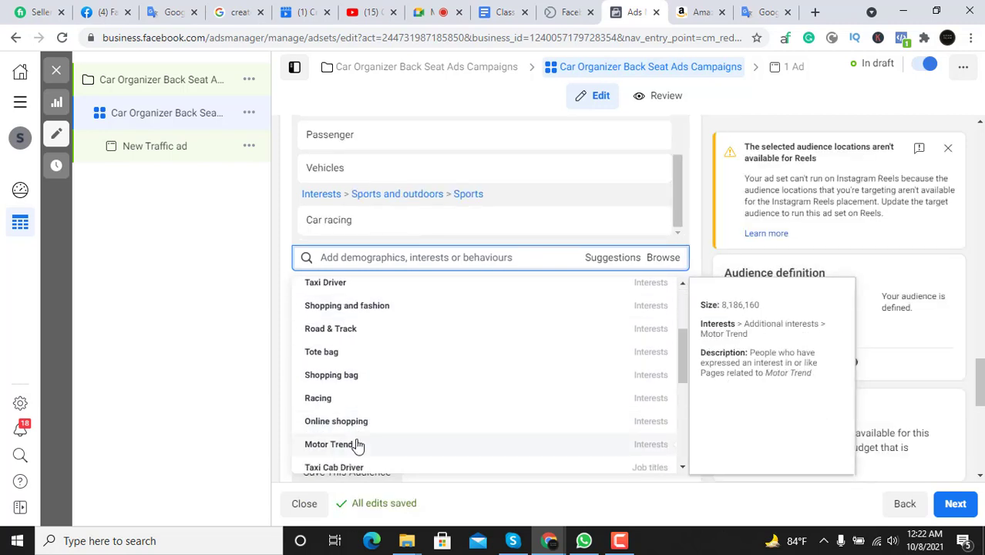
scroll(362, 445, "down", 1)
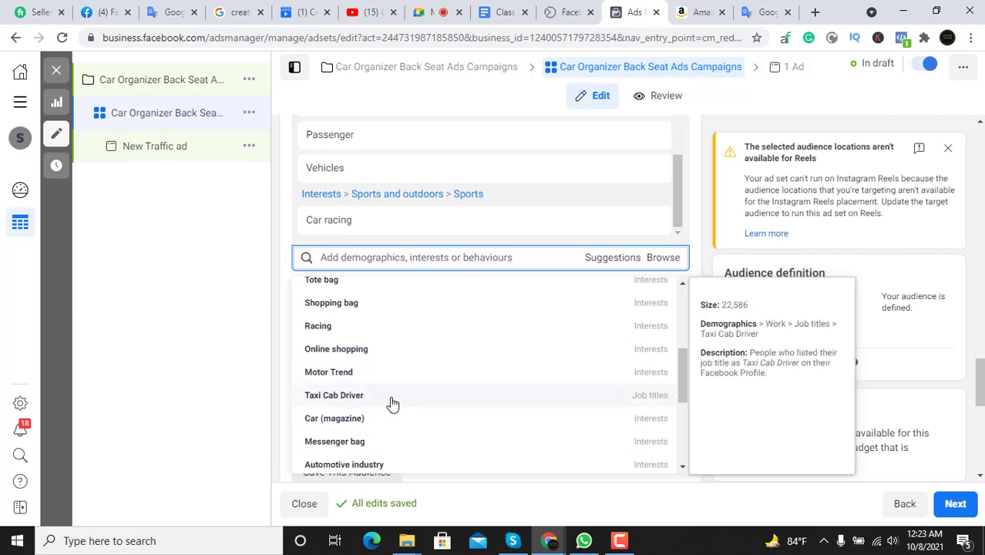
scroll(369, 422, "down", 1)
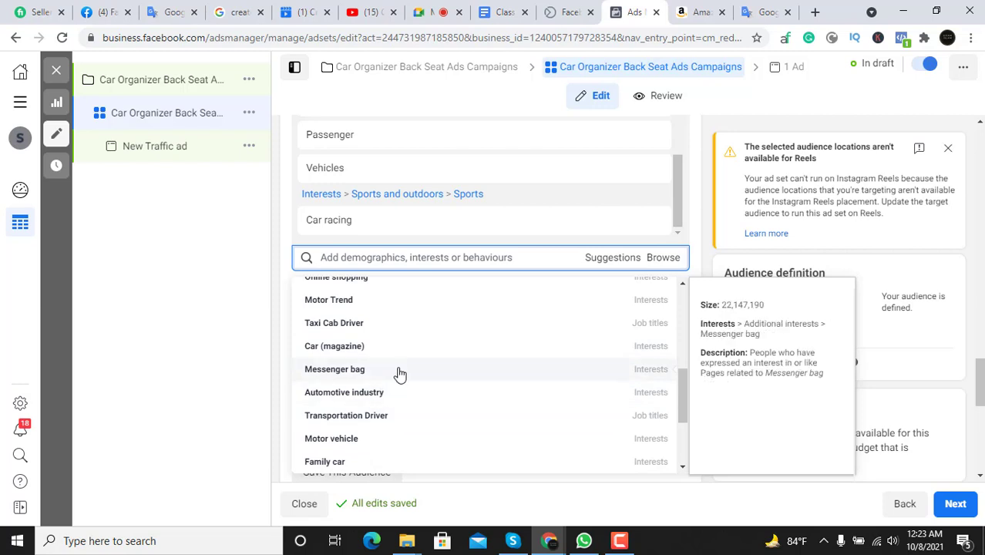
scroll(398, 370, "down", 1)
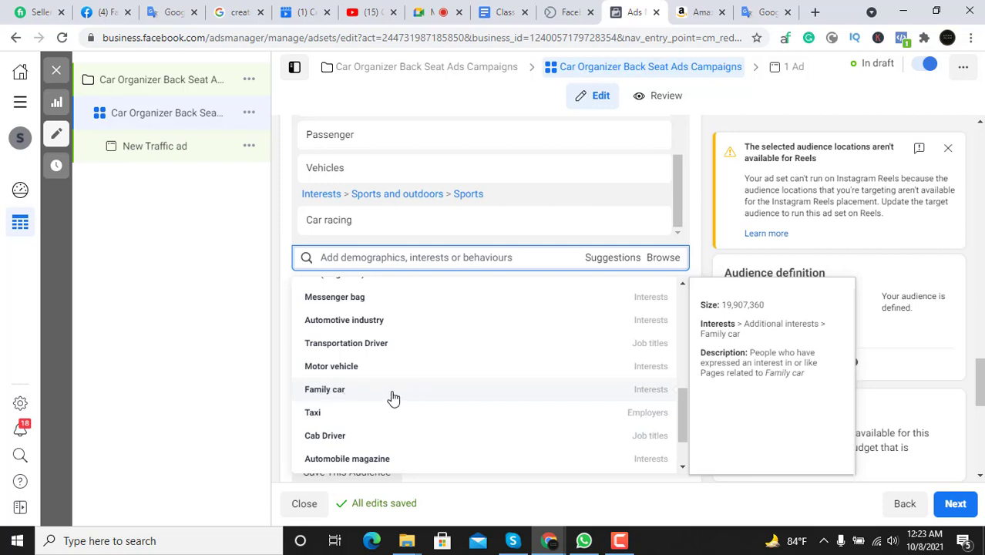
left_click(393, 397)
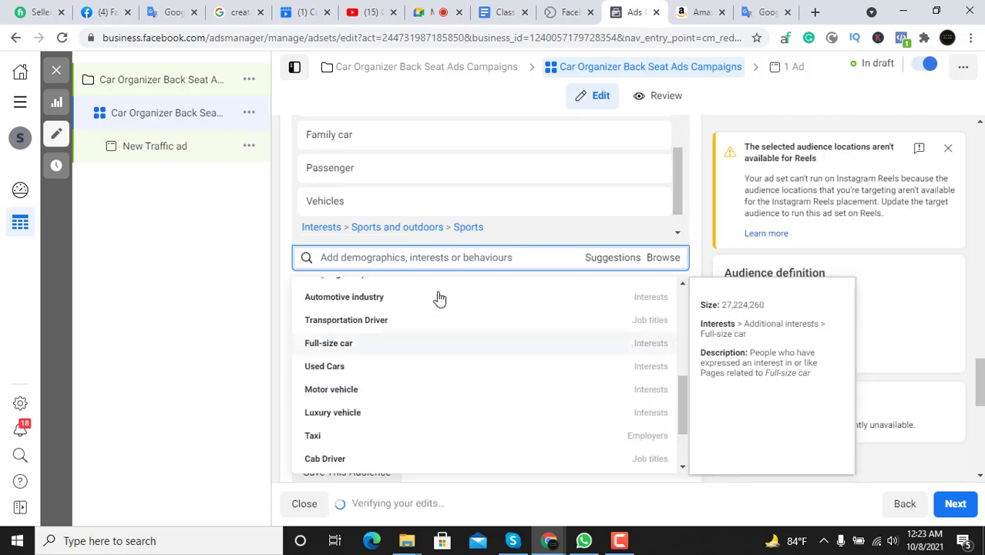
scroll(373, 407, "down", 2)
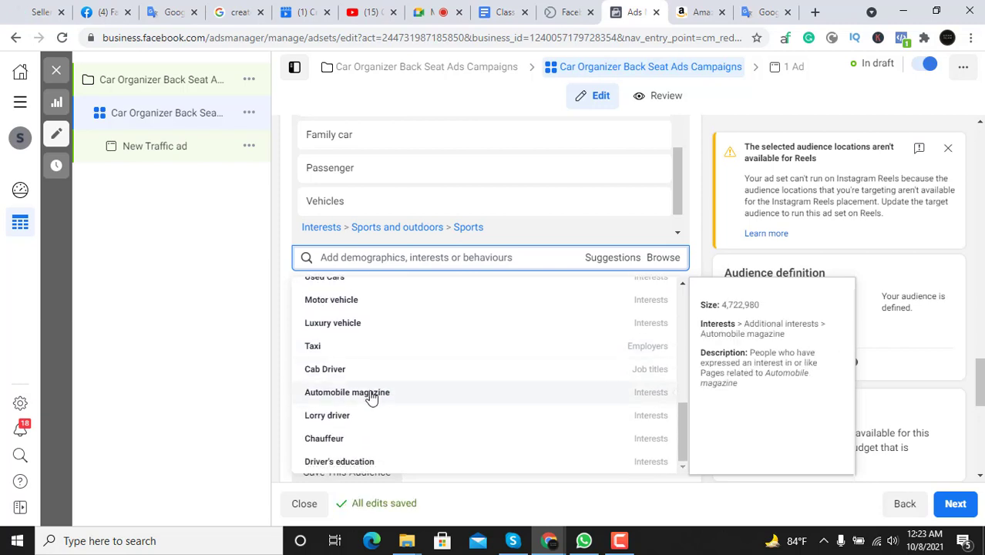
Close the targeting suggestions and check the audience's potential reach and the list of selected detailed targeting
scroll(391, 387, "up", 5)
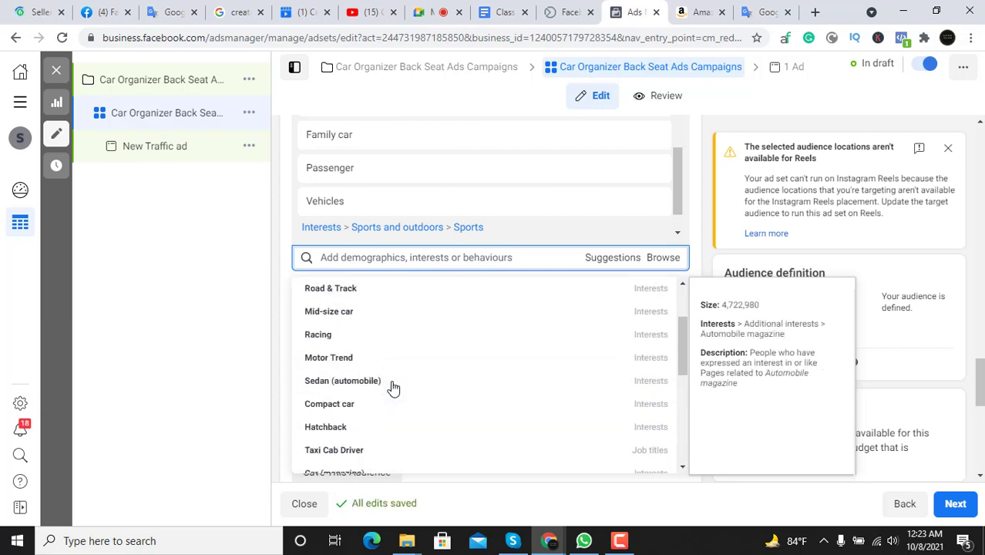
left_click(244, 312)
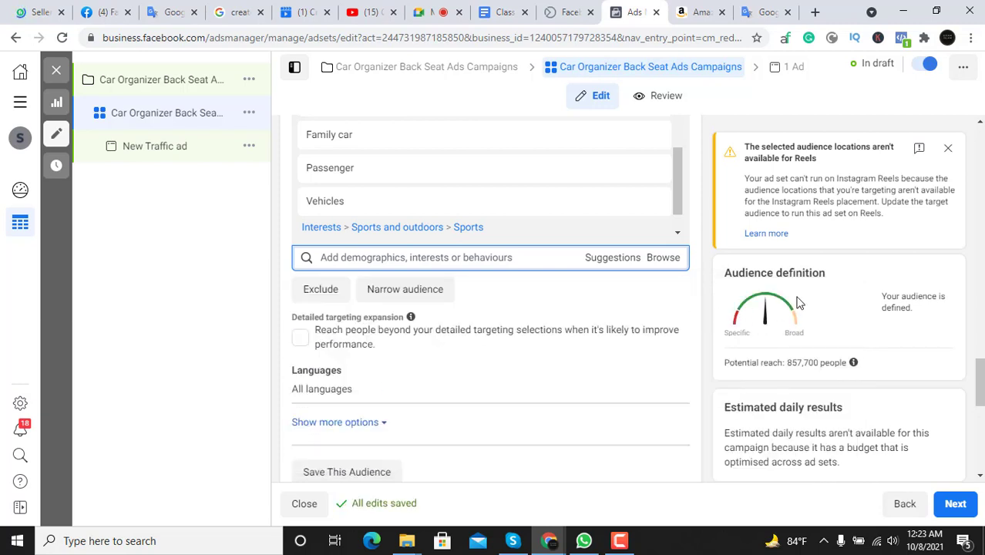
scroll(794, 301, "down", 1)
left_click_drag(785, 365, 817, 364)
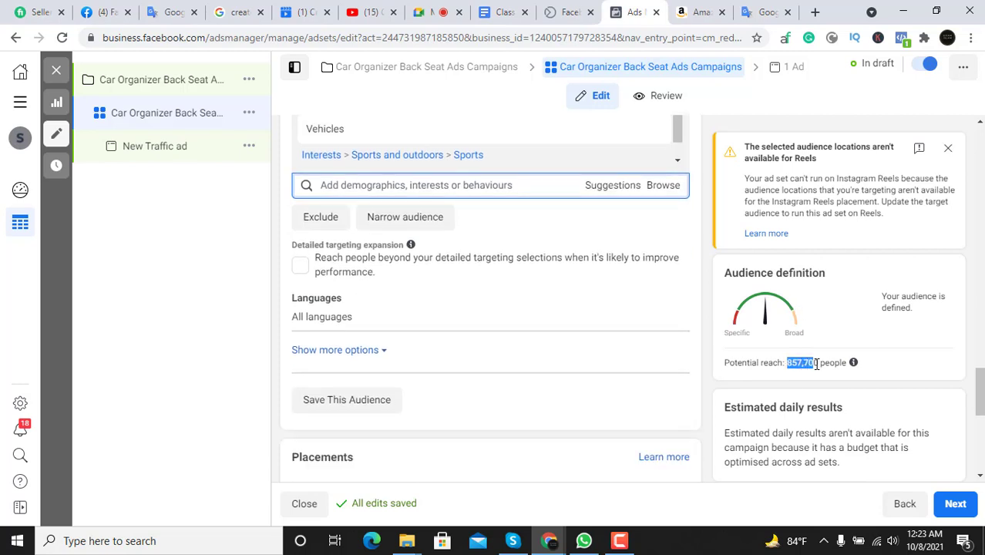
left_click(754, 346)
scroll(628, 245, "up", 4)
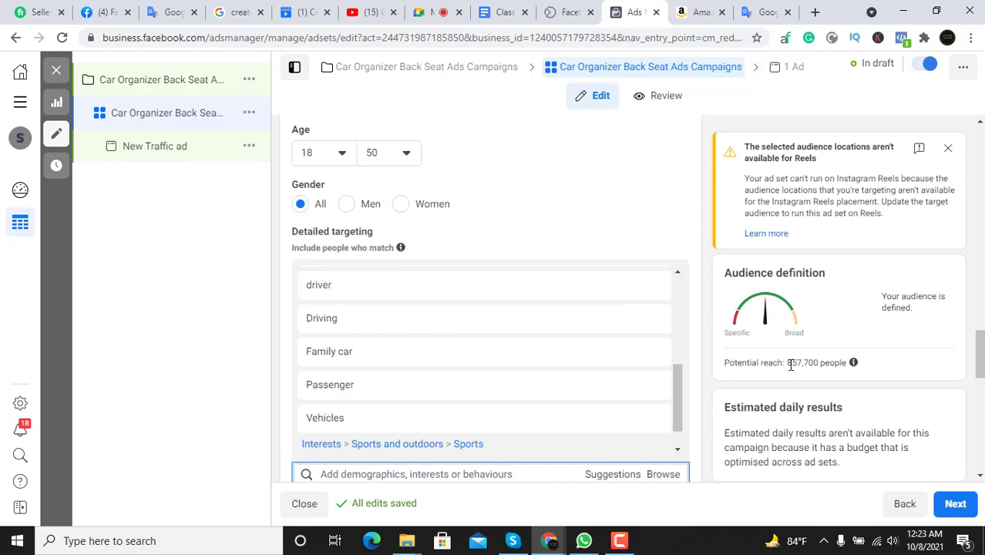
left_click_drag(787, 366, 811, 366)
left_click(822, 368)
scroll(640, 329, "up", 5)
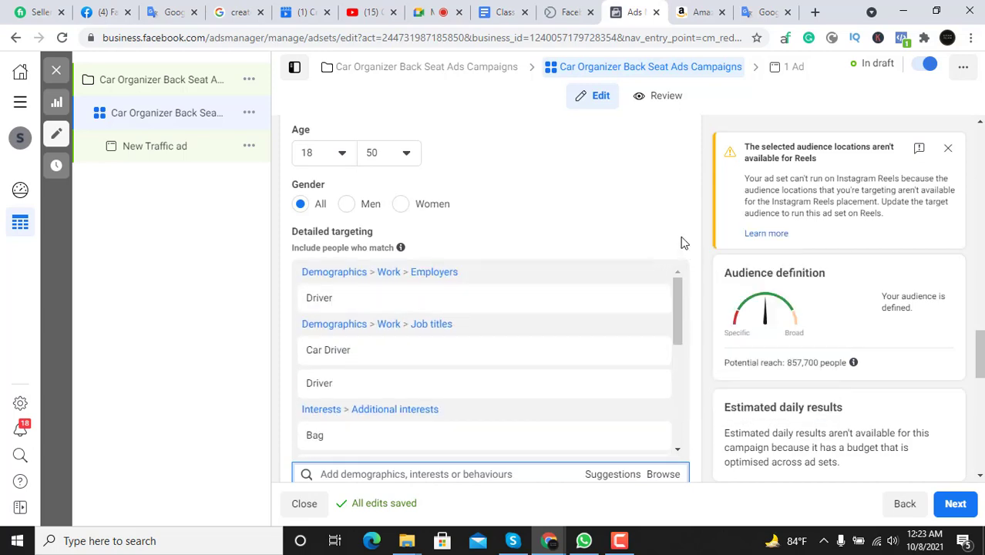
Remove all four excluded 16 km pin areas from the ad set's locations, keeping only the included places
scroll(686, 206, "up", 7)
scroll(687, 231, "down", 2)
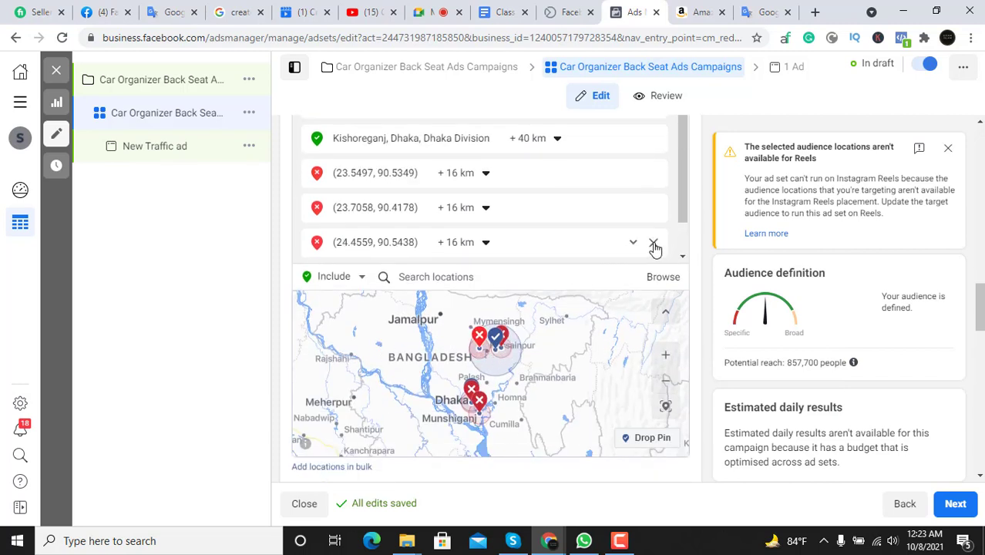
left_click(652, 245)
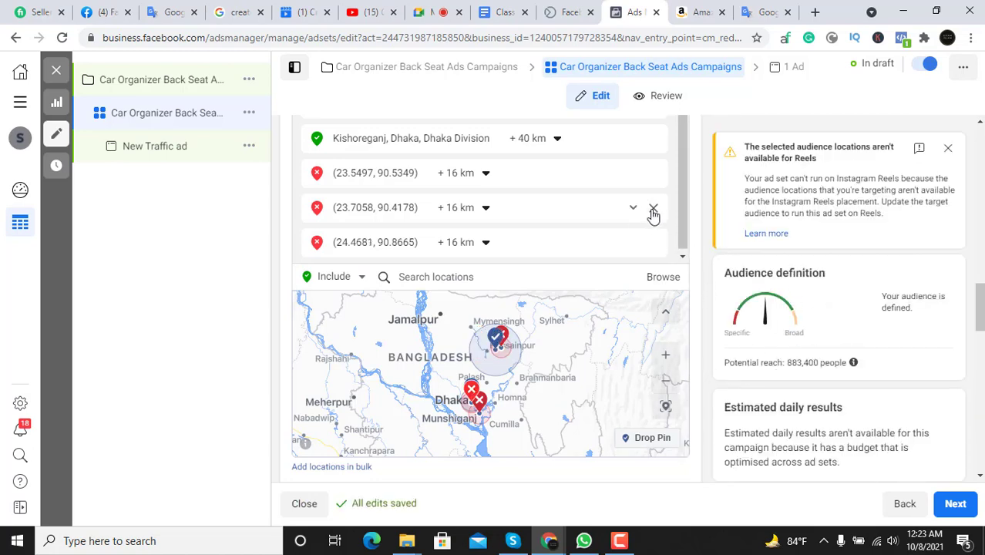
left_click(652, 210)
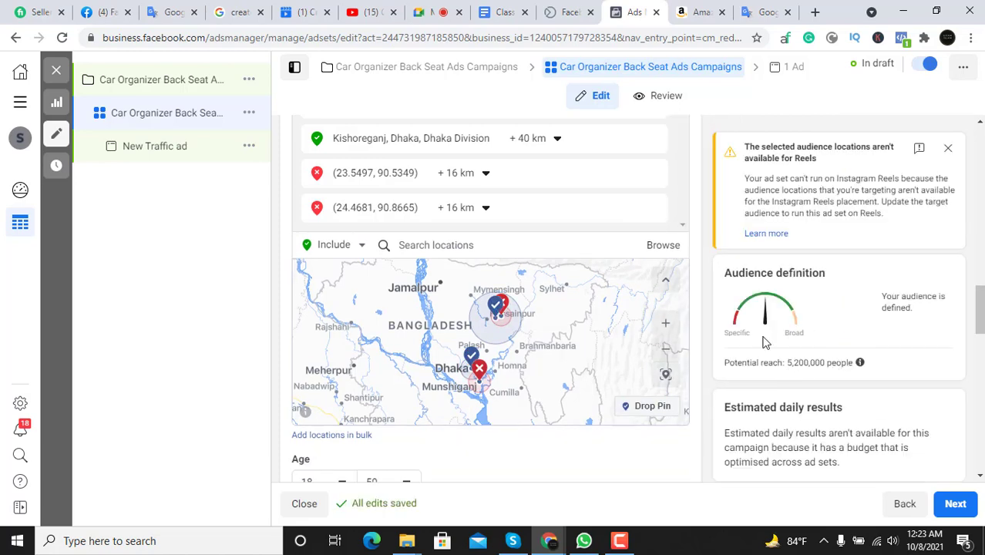
left_click(653, 209)
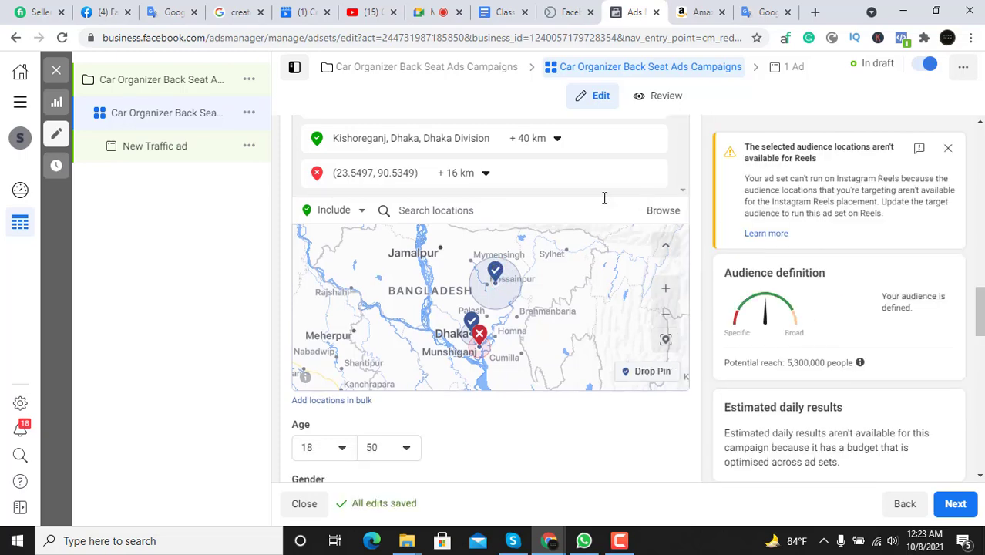
left_click(653, 173)
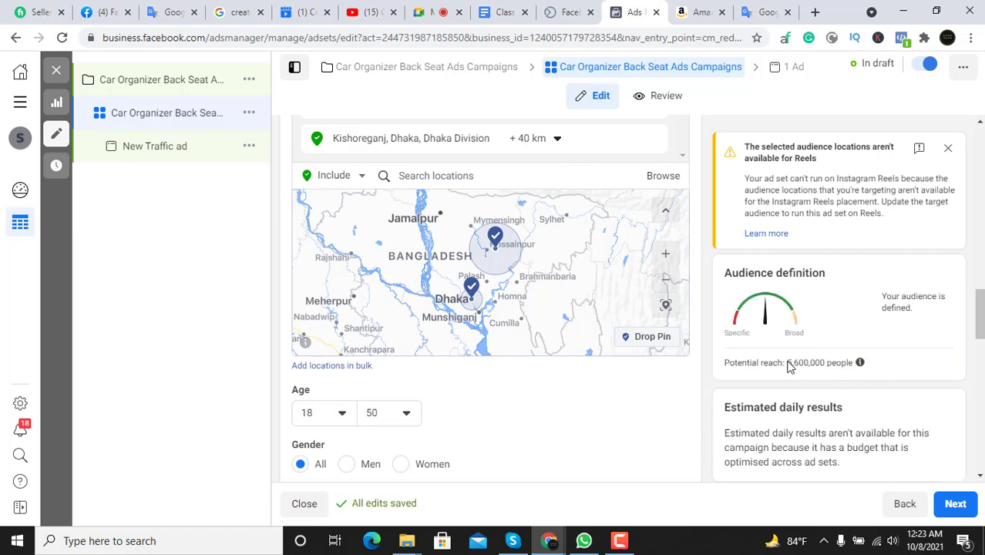
Check the potential reach again and review the age, gender, detailed targeting and placement settings of the ad set
left_click_drag(807, 362, 830, 361)
left_click(834, 361)
scroll(610, 370, "down", 1)
scroll(610, 370, "up", 2)
scroll(611, 370, "down", 2)
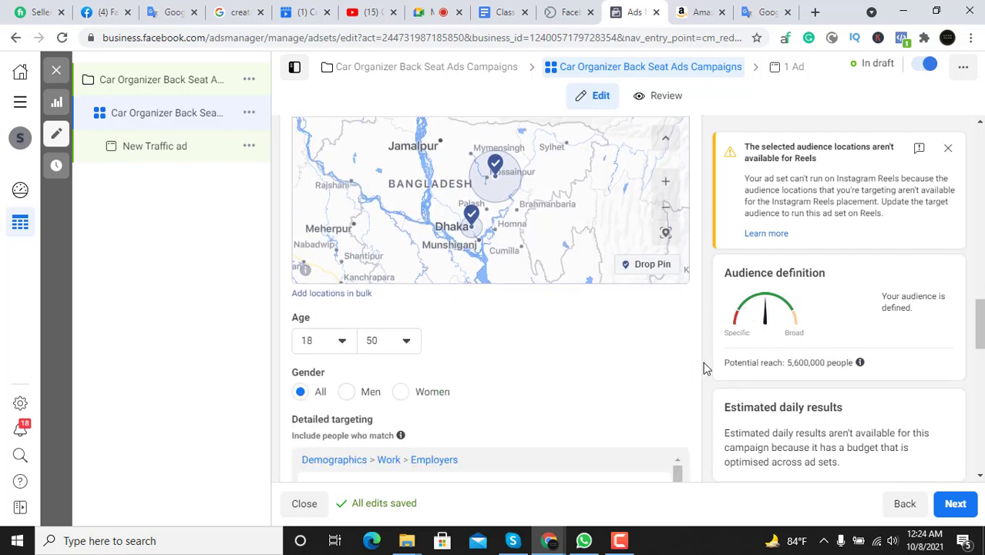
scroll(678, 358, "down", 4)
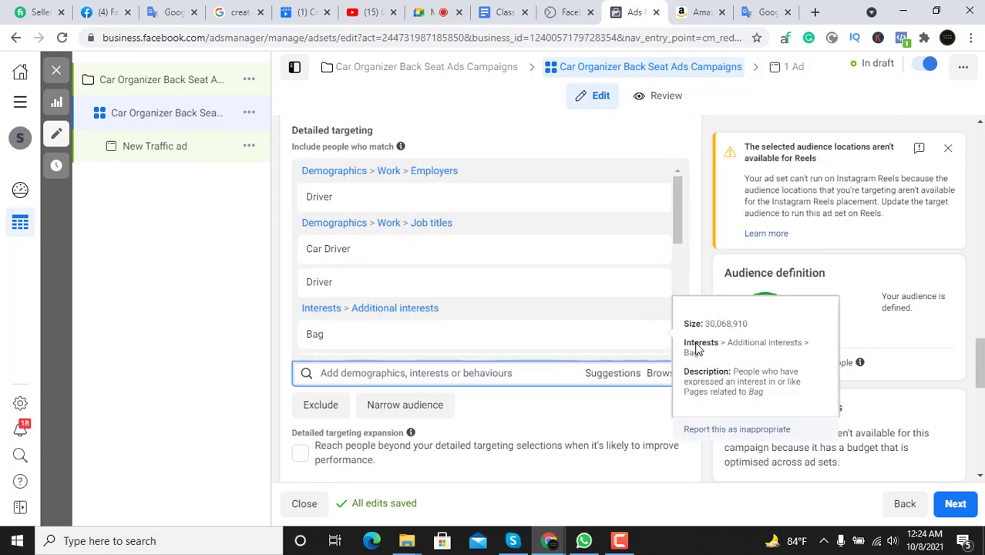
scroll(691, 248, "down", 6)
scroll(584, 290, "up", 3)
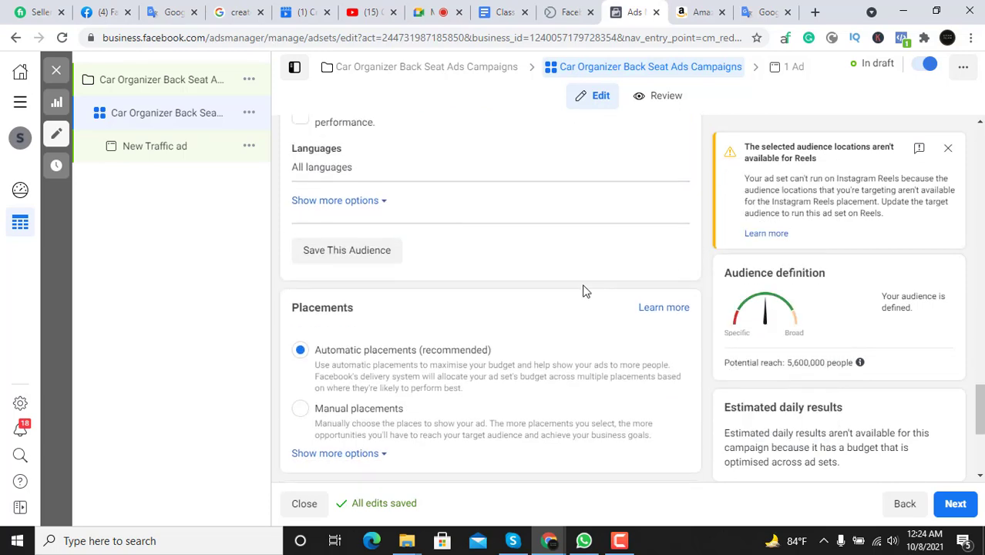
scroll(584, 291, "up", 3)
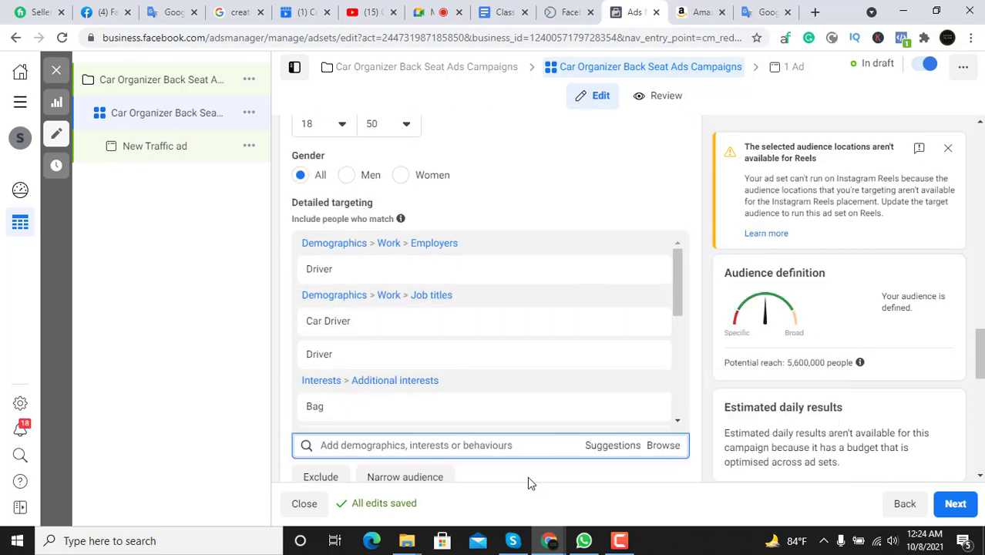
scroll(524, 447, "down", 2)
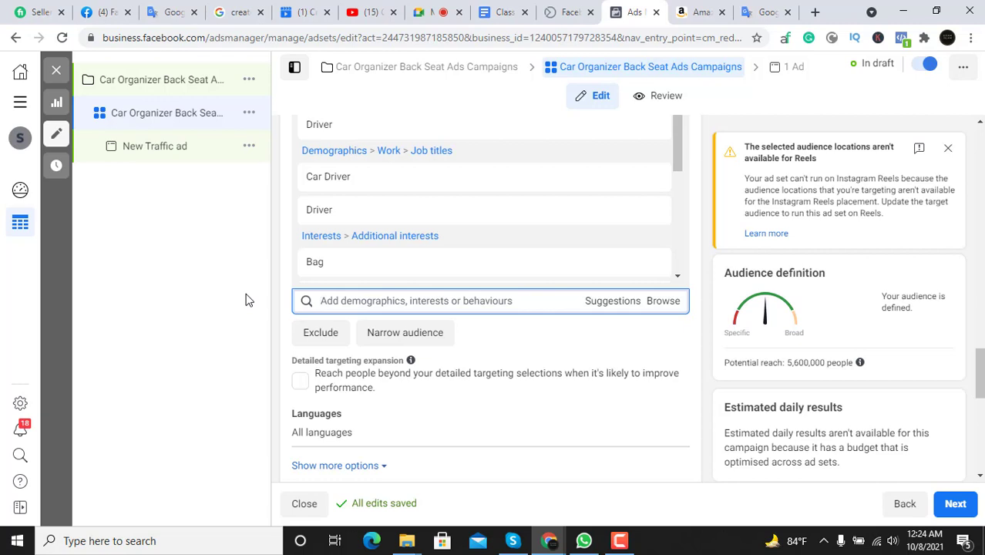
Browse the detailed targeting categories and expand Demographics to view its subcategories
left_click(662, 301)
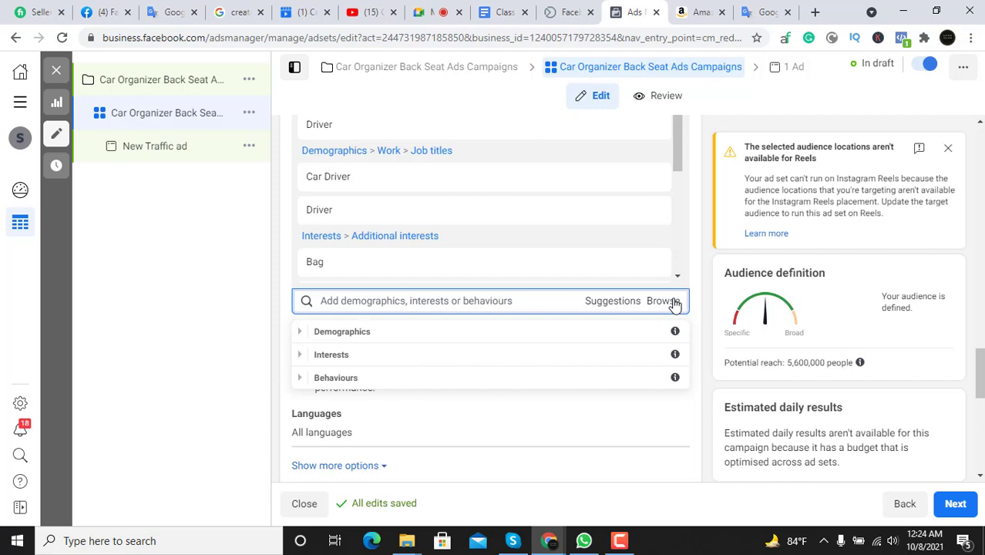
left_click(354, 337)
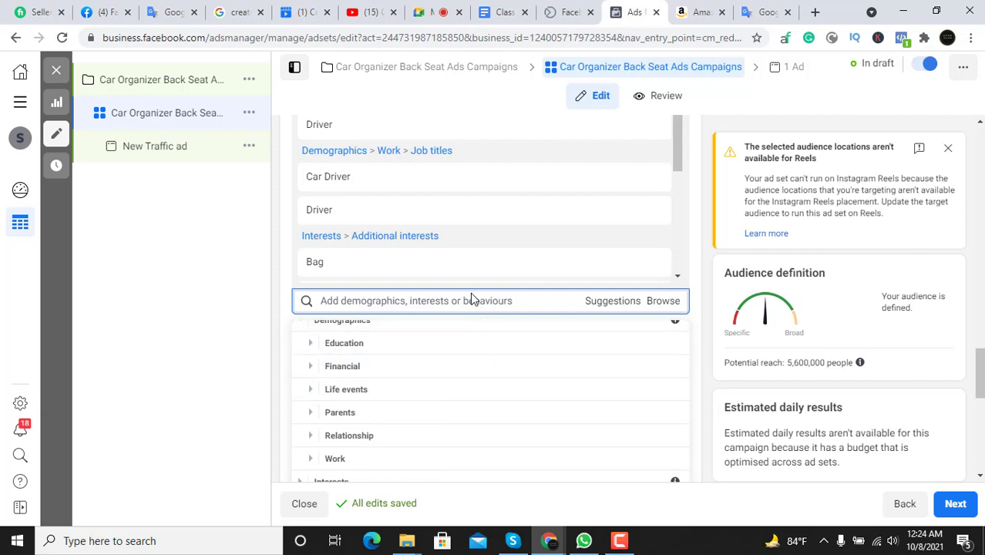
scroll(462, 339, "down", 1)
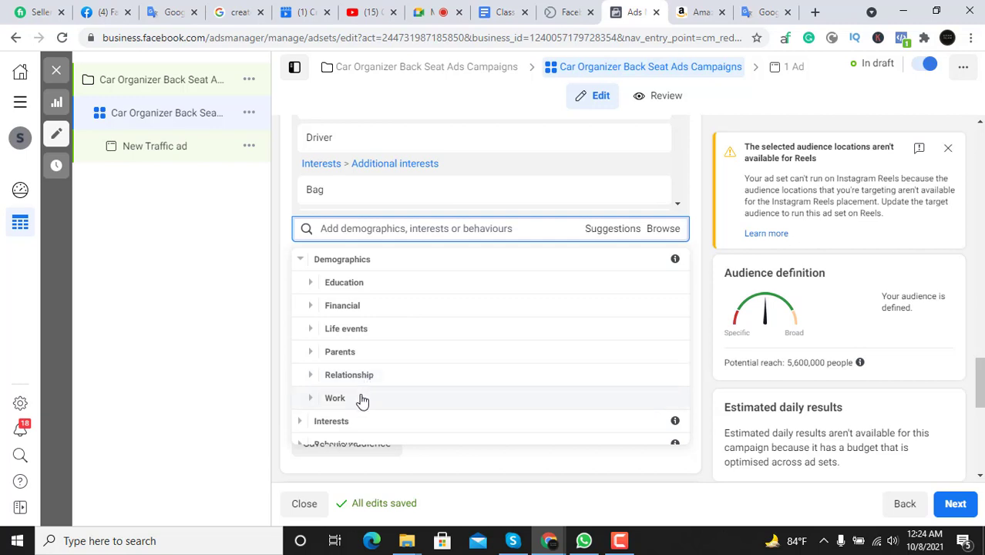
Copy the category name "Demographics", switch to Google Translate and translate it into Bengali with the source language detected automatically
left_click_drag(365, 263, 324, 262)
right_click(356, 268)
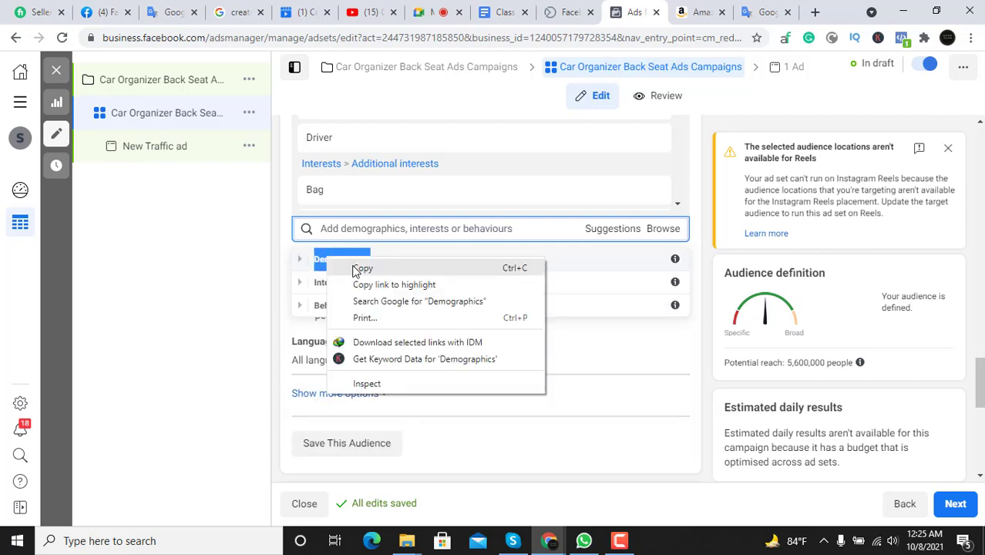
left_click(362, 269)
left_click(171, 12)
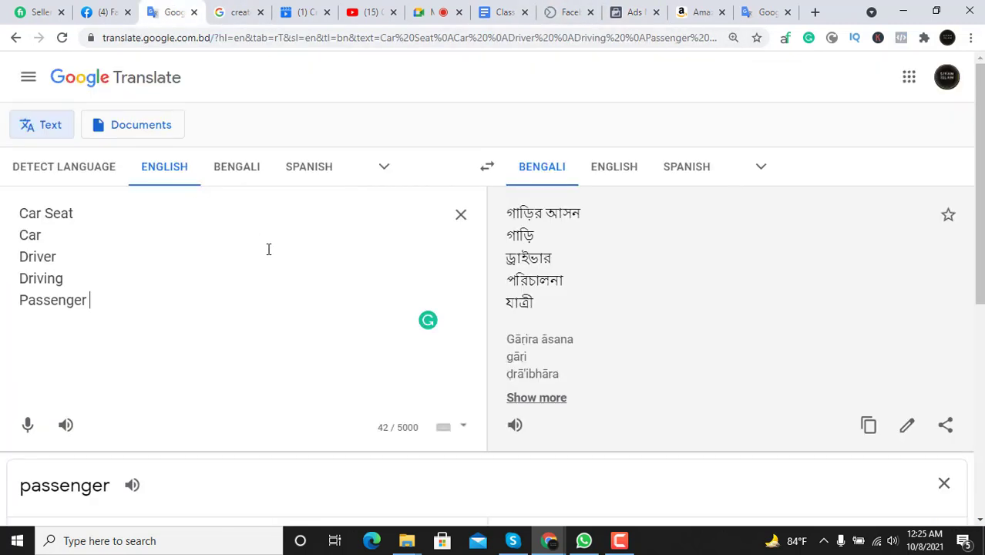
left_click(459, 214)
right_click(90, 225)
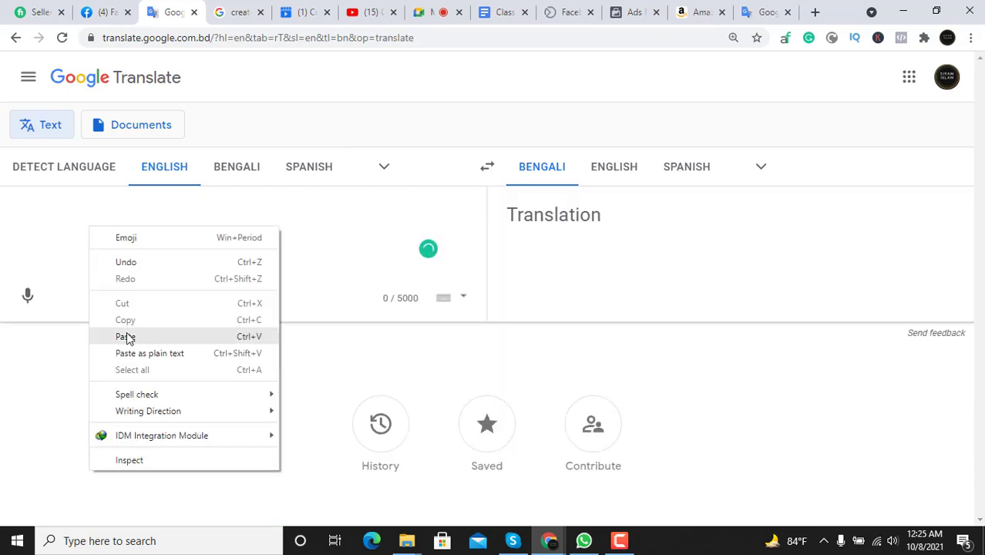
left_click(126, 337)
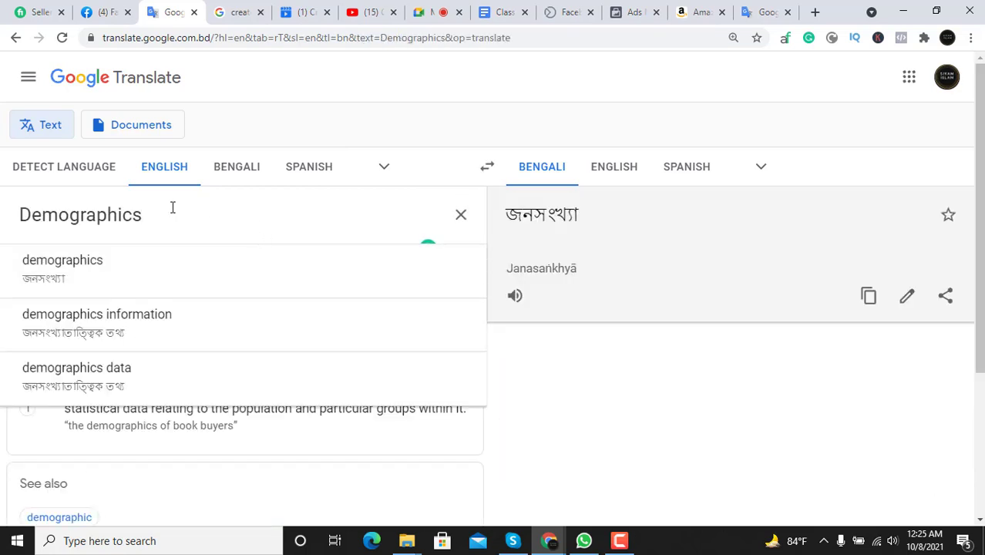
left_click(196, 215)
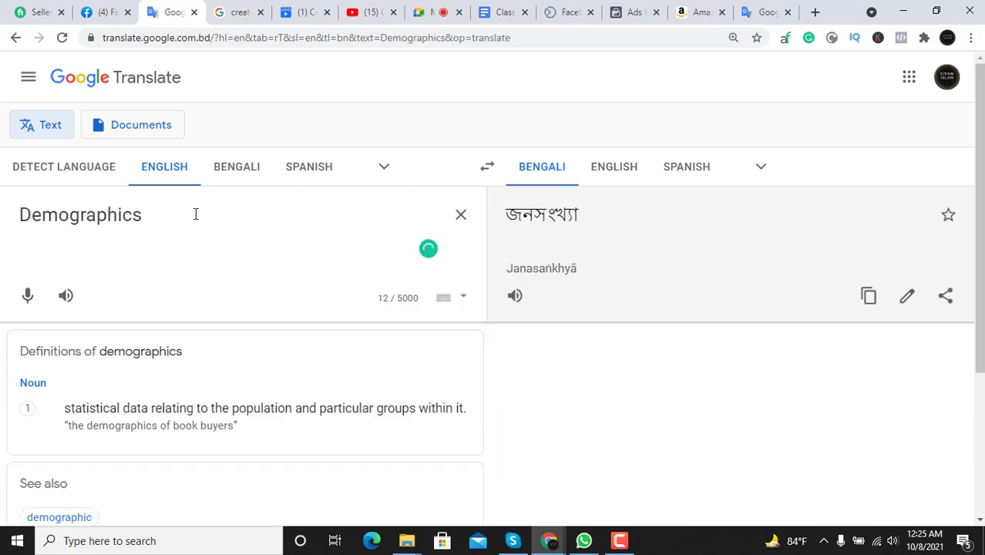
left_click(82, 174)
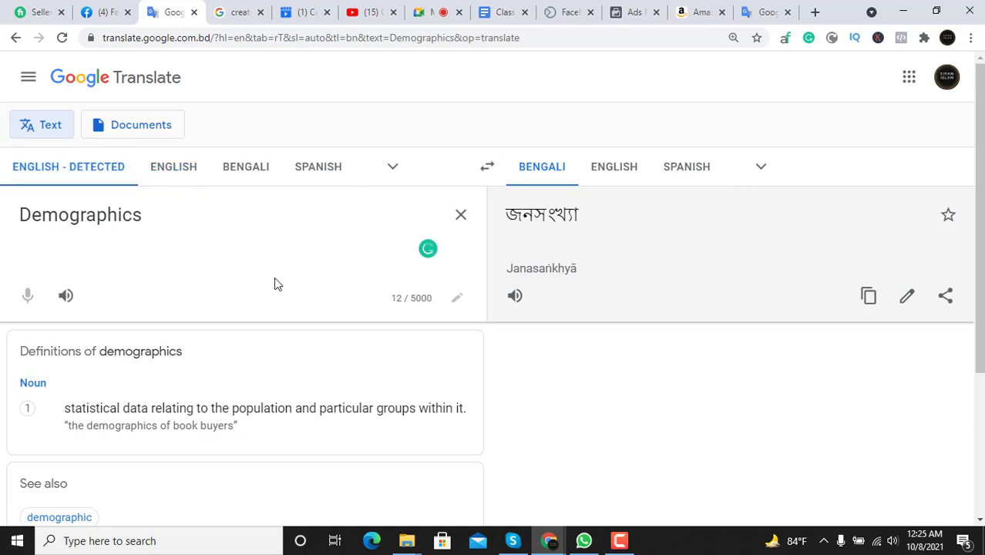
scroll(275, 283, "down", 2)
scroll(216, 274, "up", 2)
Switch back to Ads Manager, expand Demographics again to view its subcategories, and expand the Interests category
left_click(633, 12)
left_click(430, 262)
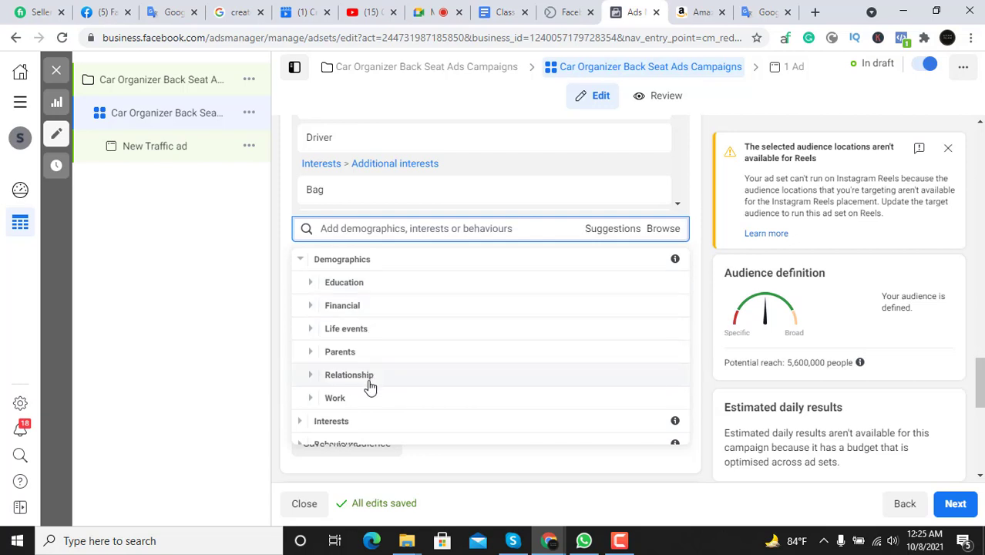
scroll(376, 416, "down", 1)
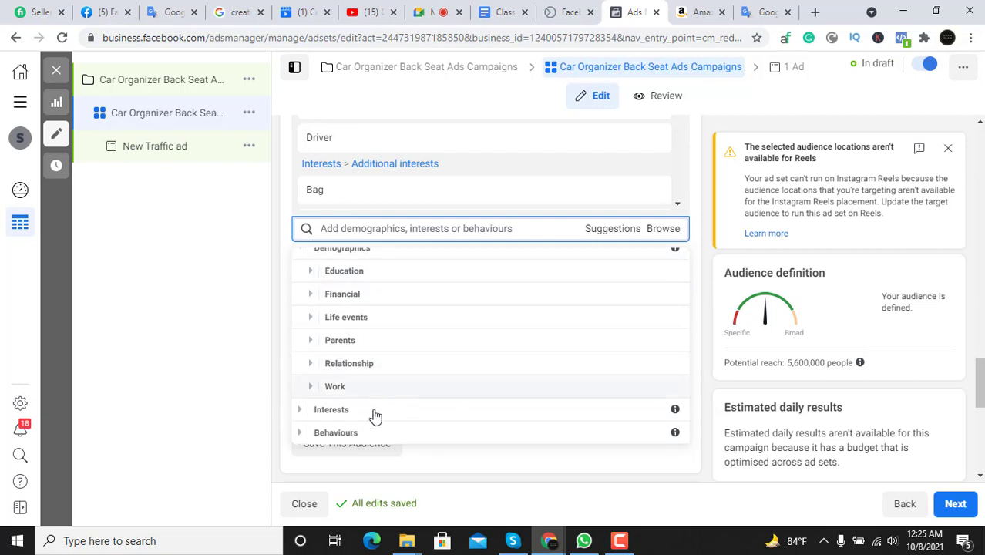
left_click(374, 413)
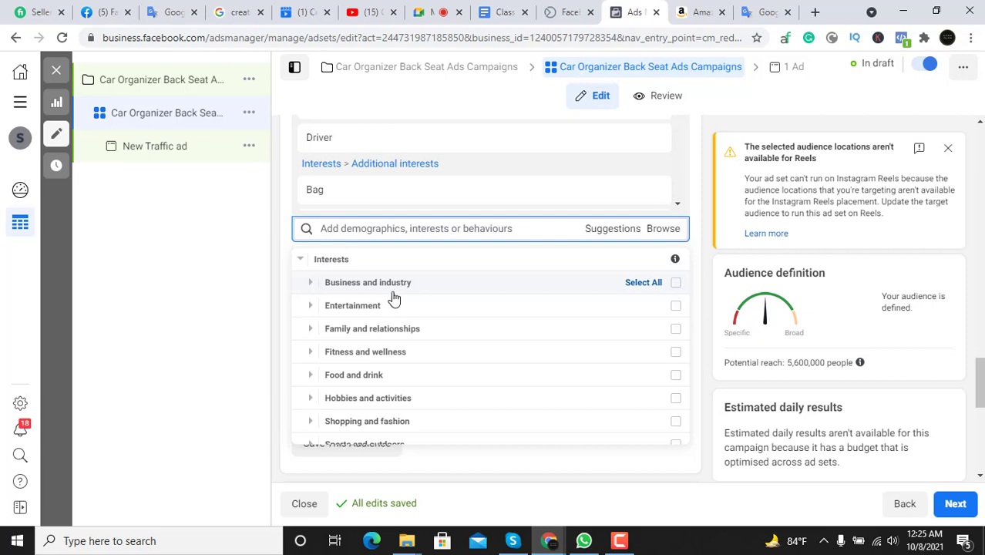
Switch to the Amazon page of the car back seat organizer and examine the full product title
left_click(696, 11)
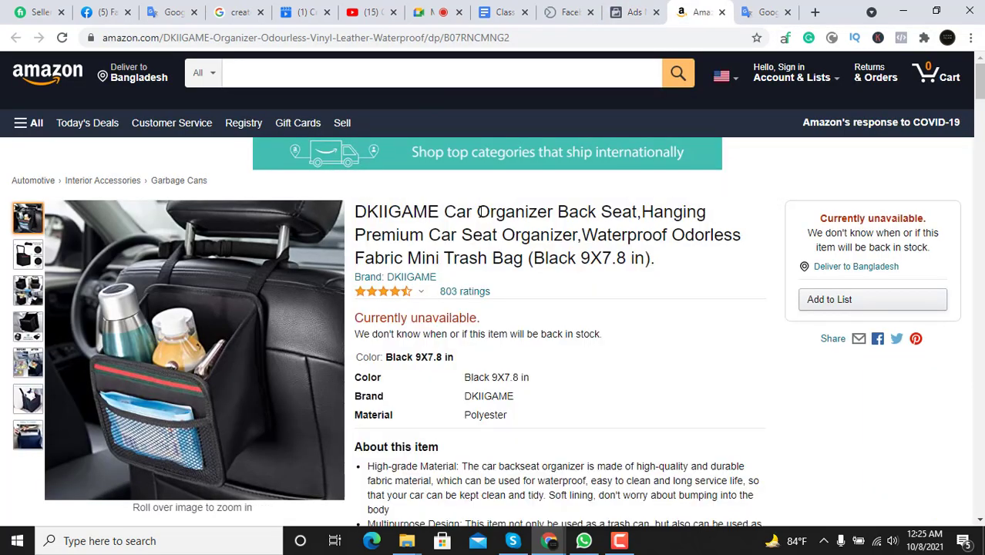
left_click_drag(438, 212, 609, 262)
left_click(517, 247)
left_click_drag(356, 209, 653, 263)
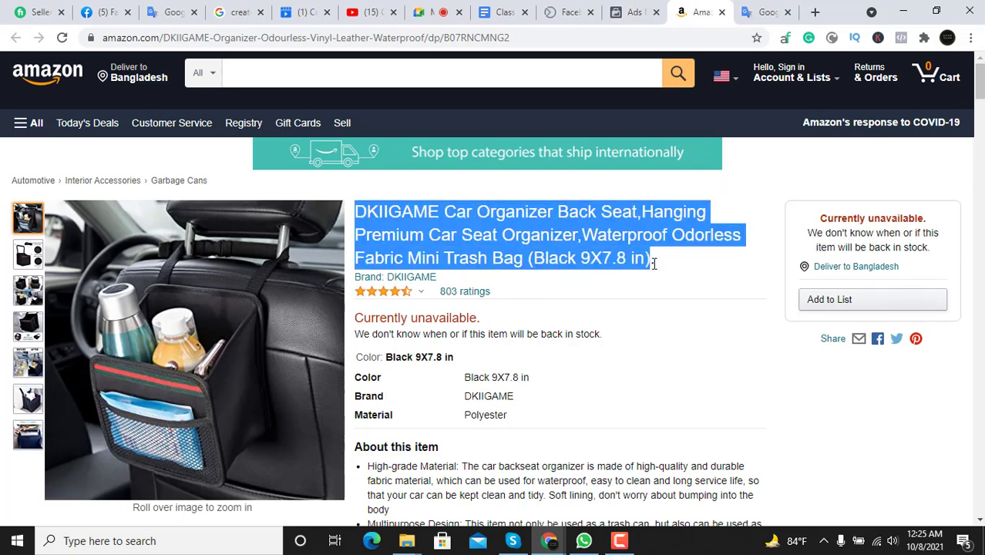
left_click(470, 234)
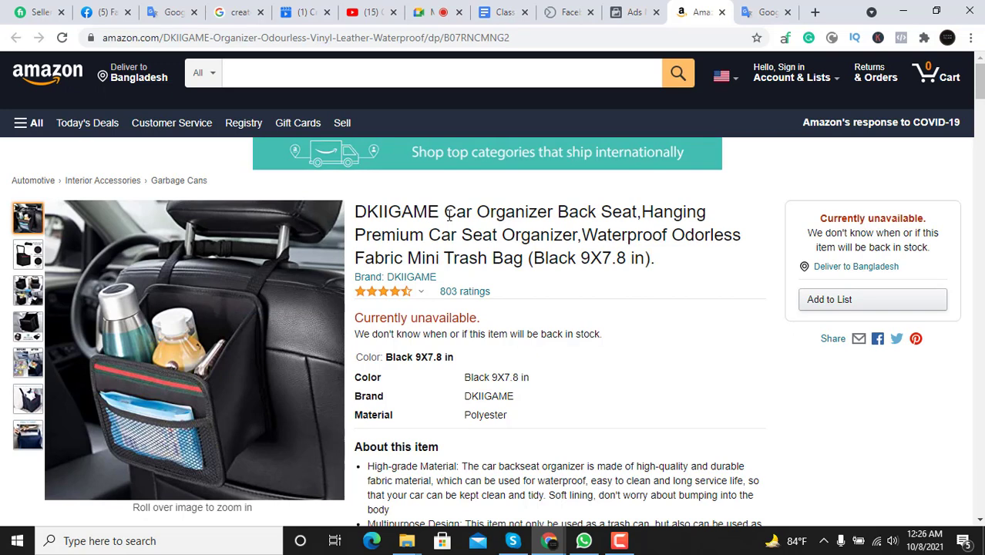
Return to Ads Manager and look through the Interests subcategories, from Business and industry to Technology
left_click(635, 14)
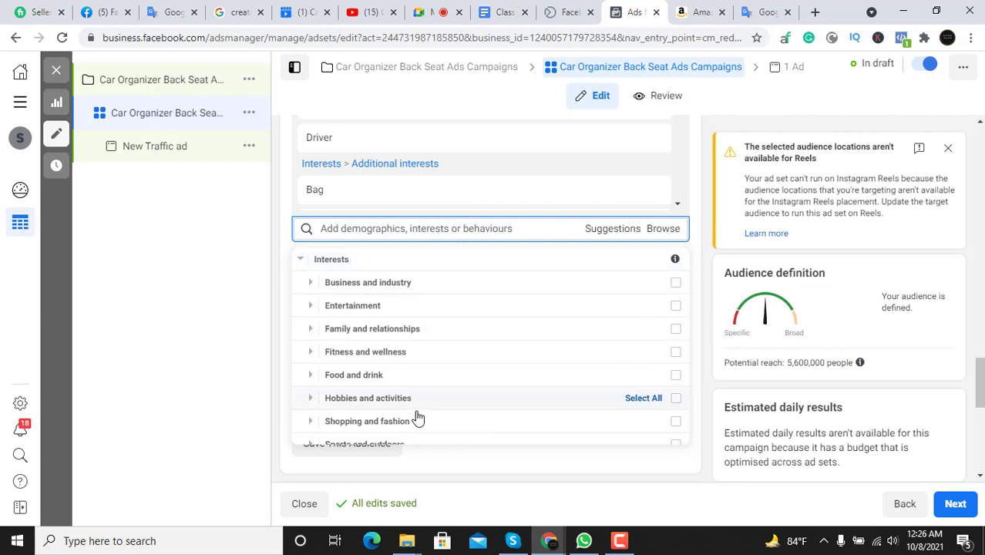
scroll(393, 290, "down", 2)
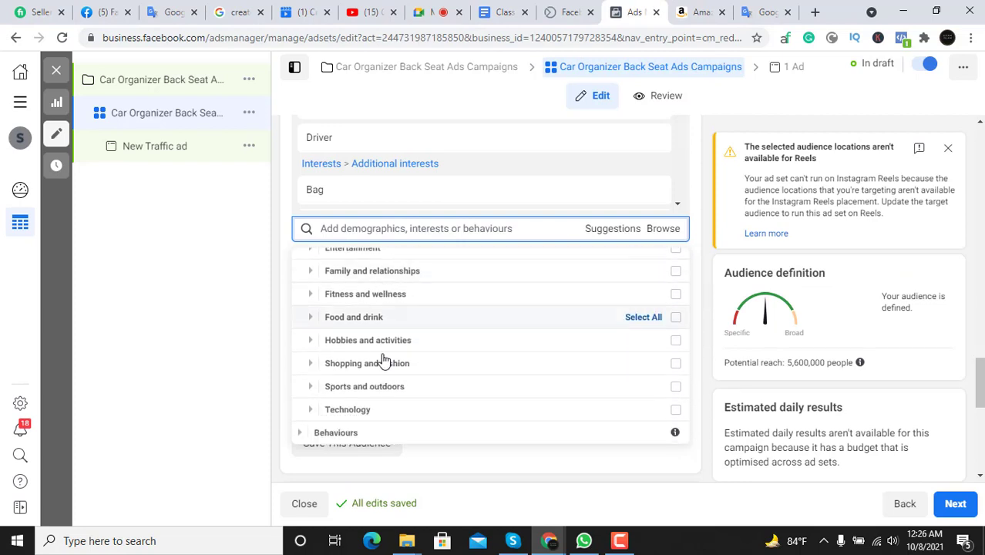
scroll(424, 339, "up", 2)
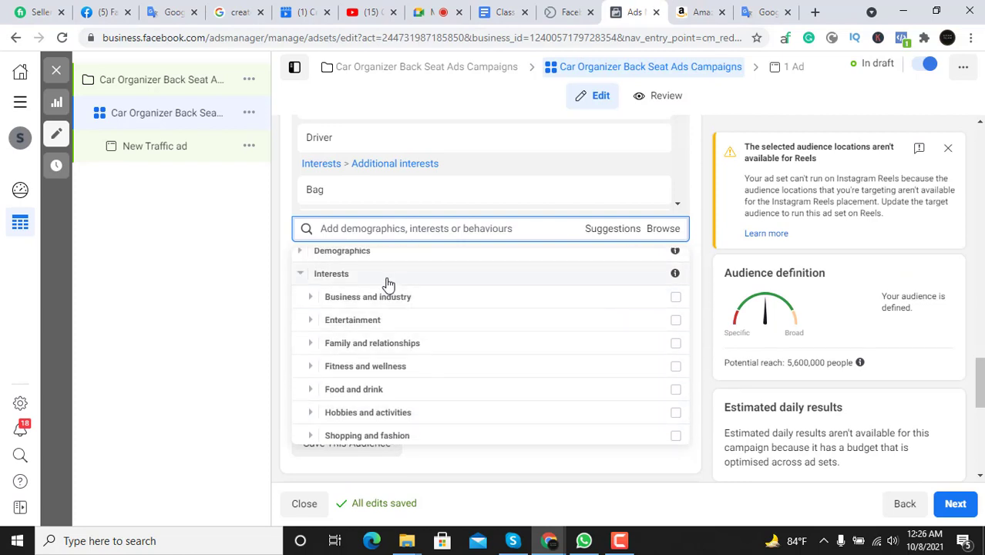
scroll(389, 347, "down", 2)
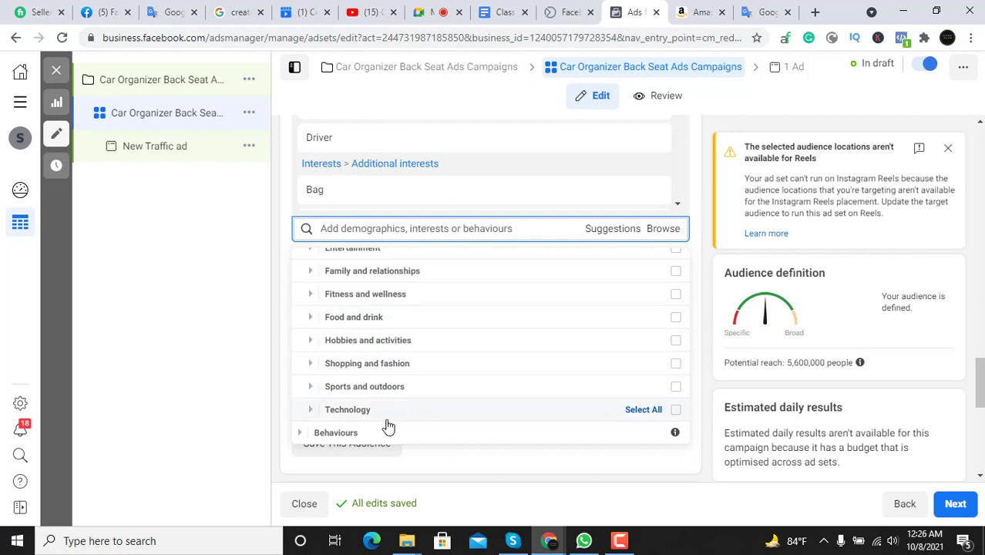
scroll(396, 368, "up", 1)
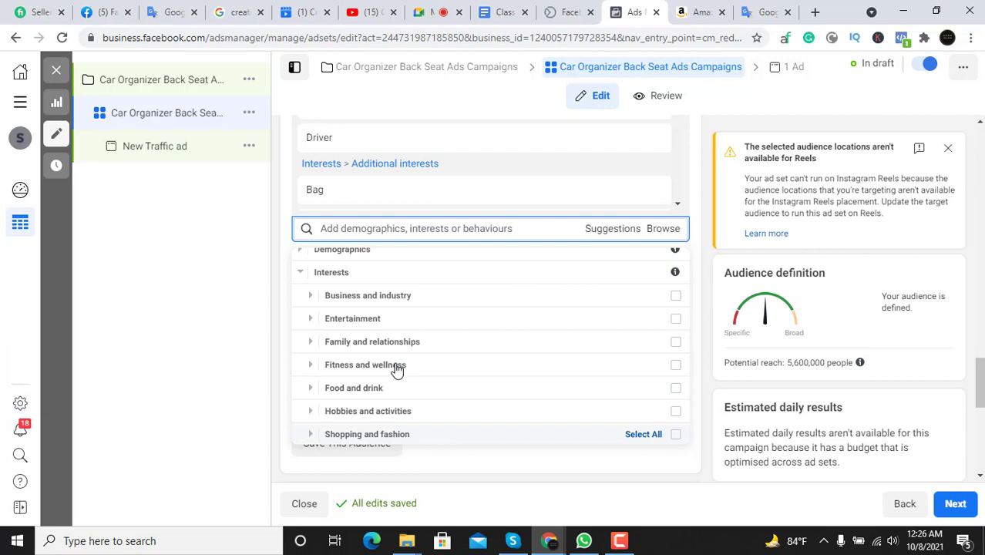
Expand Business and industry under Interests, look through its entries and its Online subcategory, and close the targeting list
left_click(393, 303)
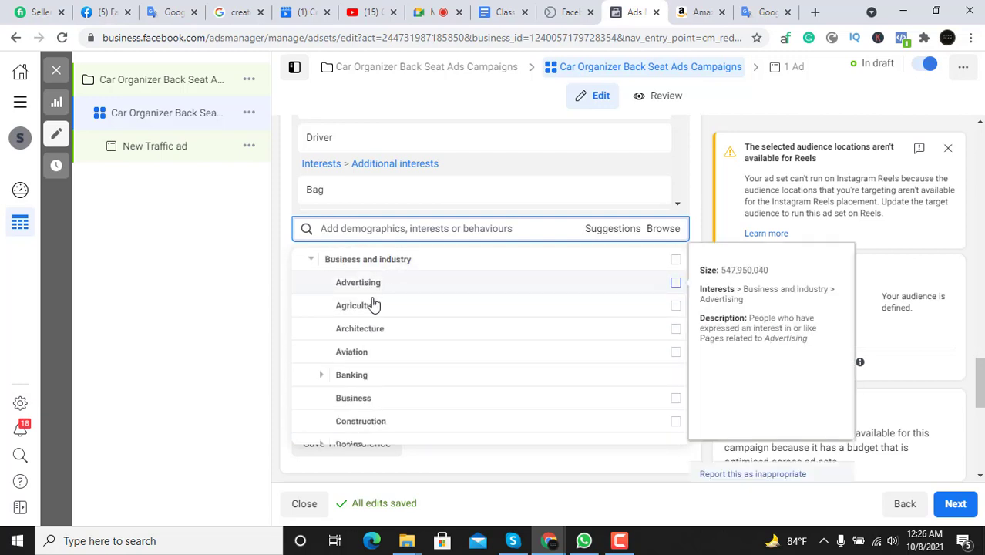
scroll(373, 304, "down", 1)
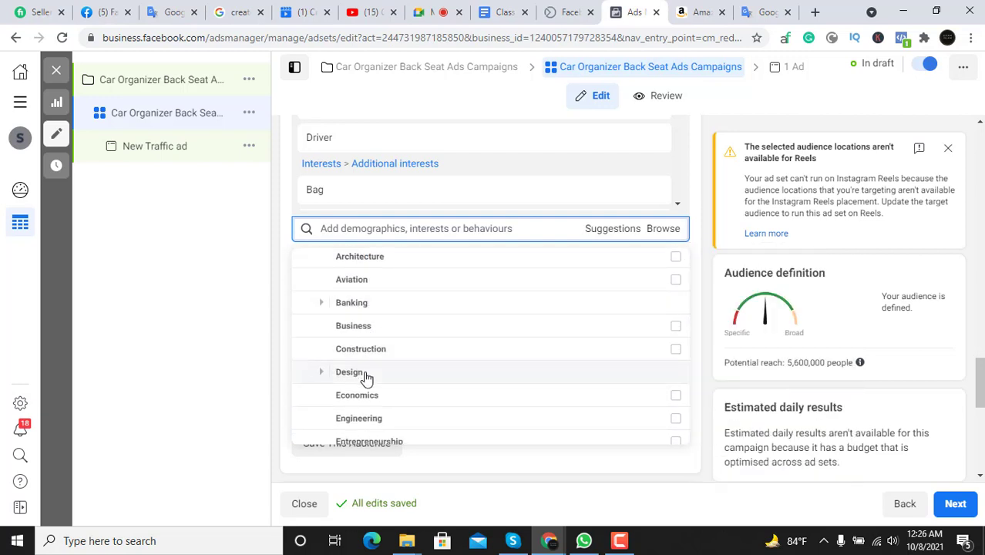
scroll(374, 320, "down", 1)
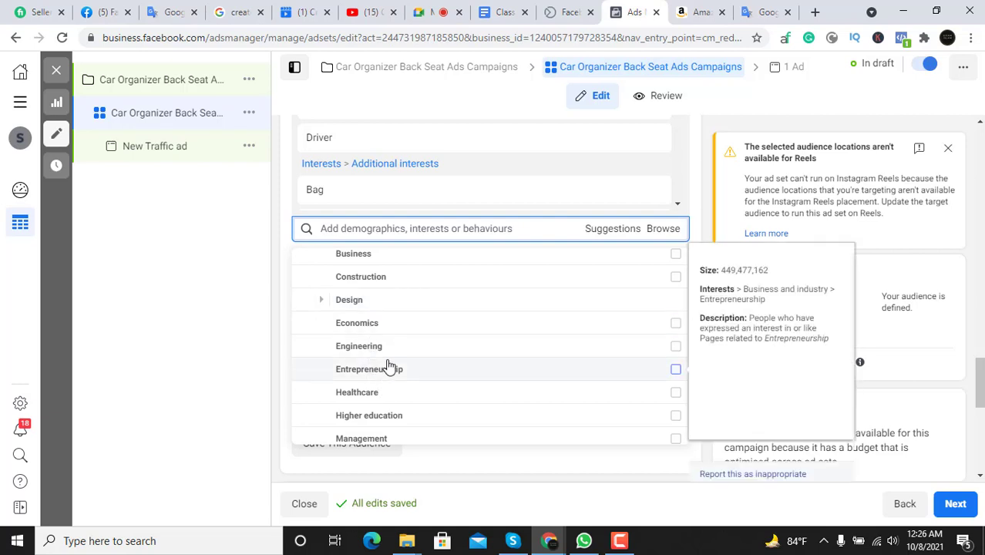
scroll(387, 367, "down", 1)
scroll(386, 374, "down", 2)
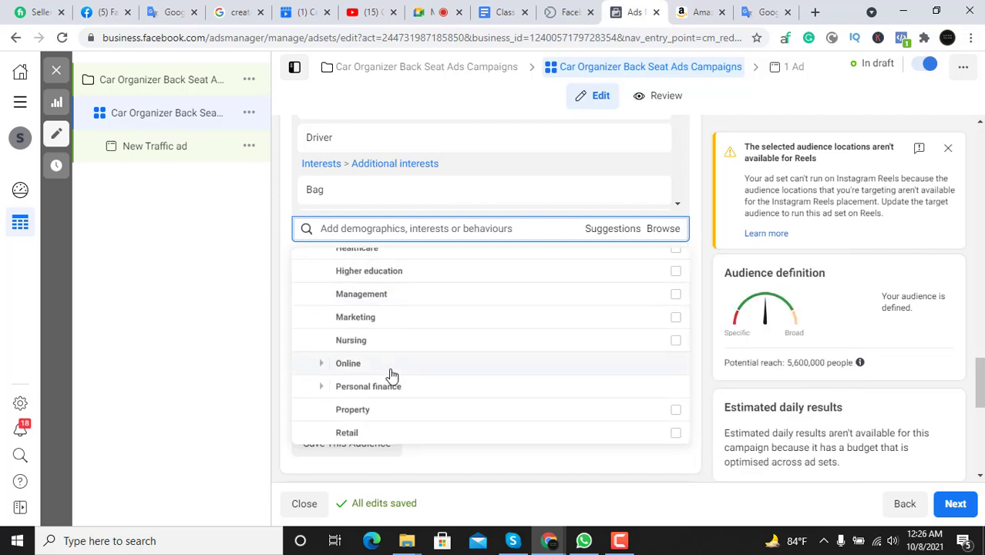
left_click(381, 293)
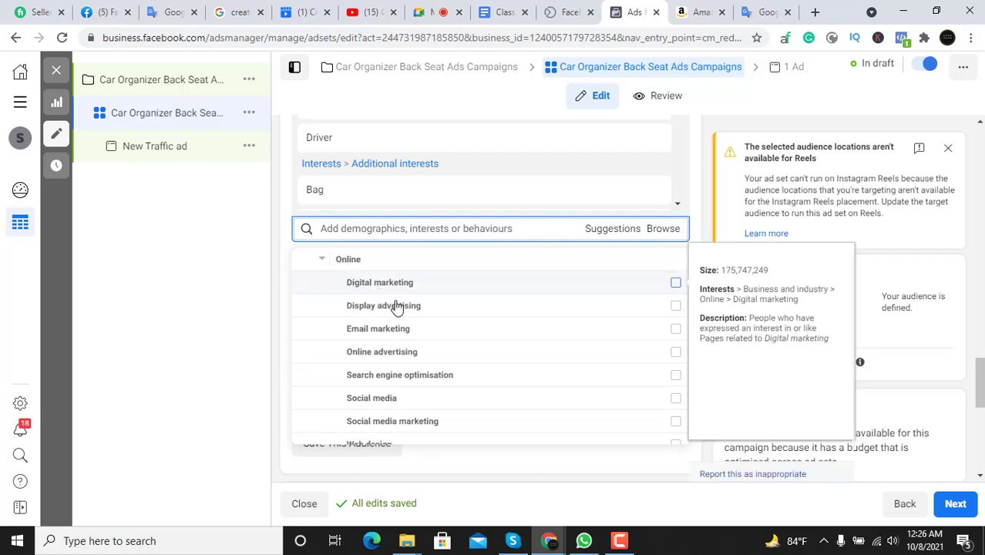
scroll(401, 334, "up", 2)
left_click(176, 299)
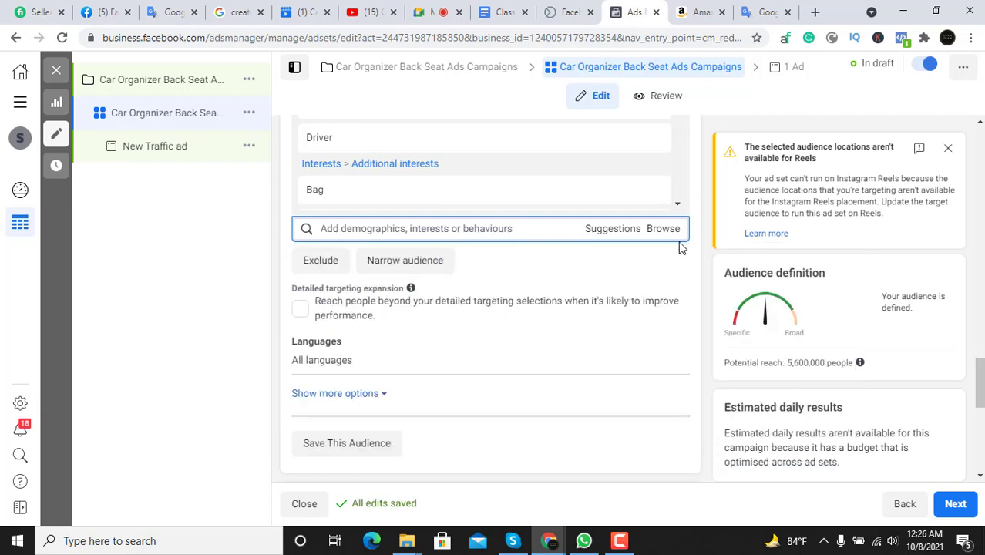
Browse the detailed targeting categories again and look through the subcategories under Interests
left_click(664, 231)
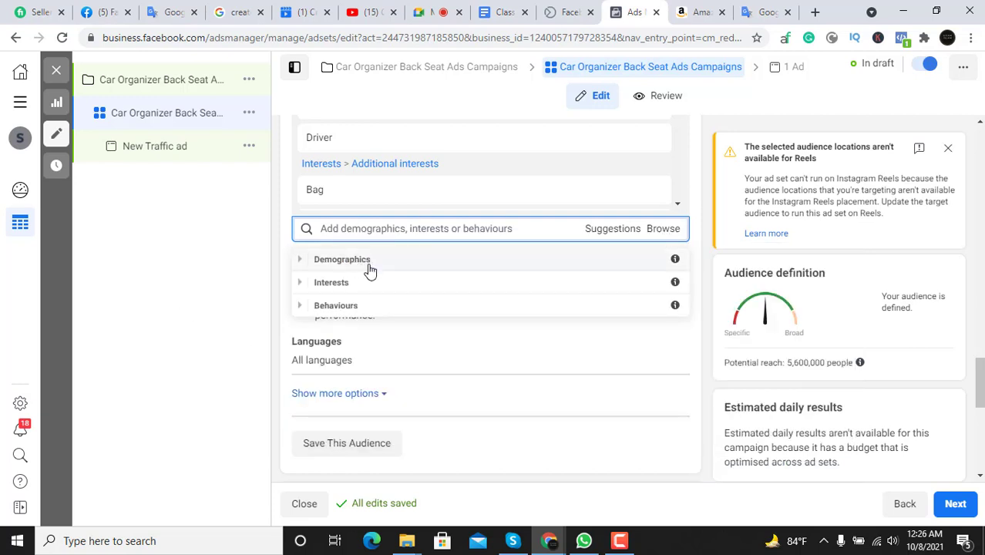
left_click(363, 288)
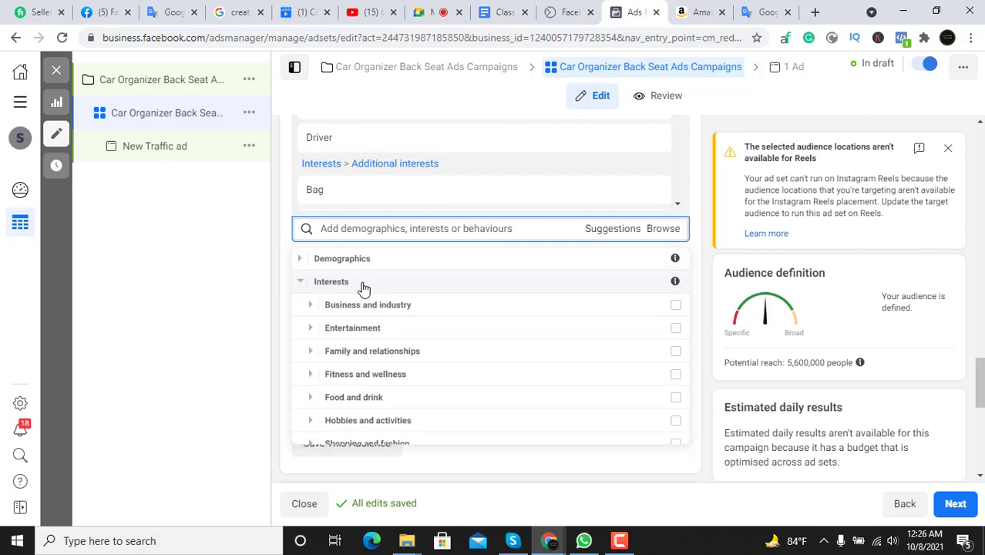
scroll(384, 314, "down", 1)
scroll(412, 370, "down", 1)
scroll(422, 337, "down", 1)
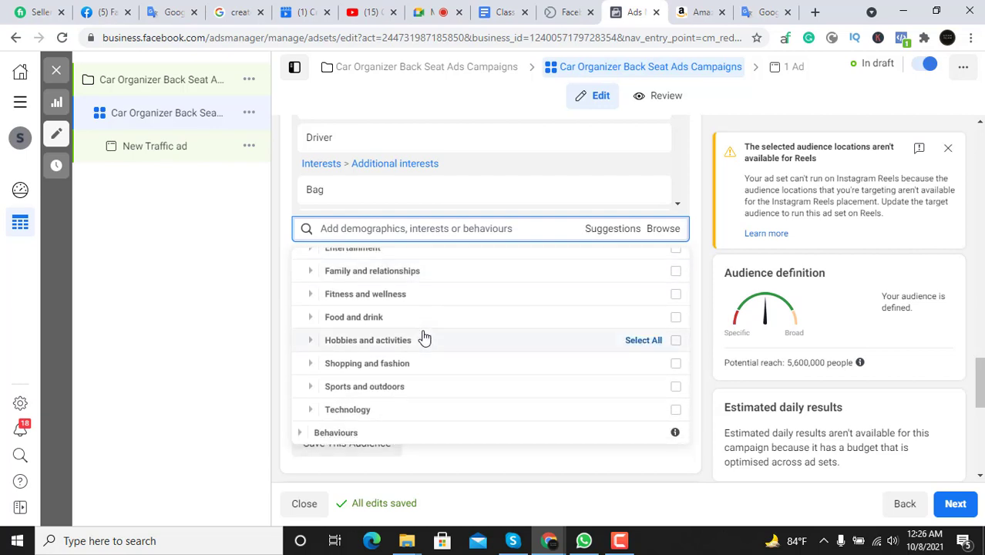
scroll(425, 336, "up", 3)
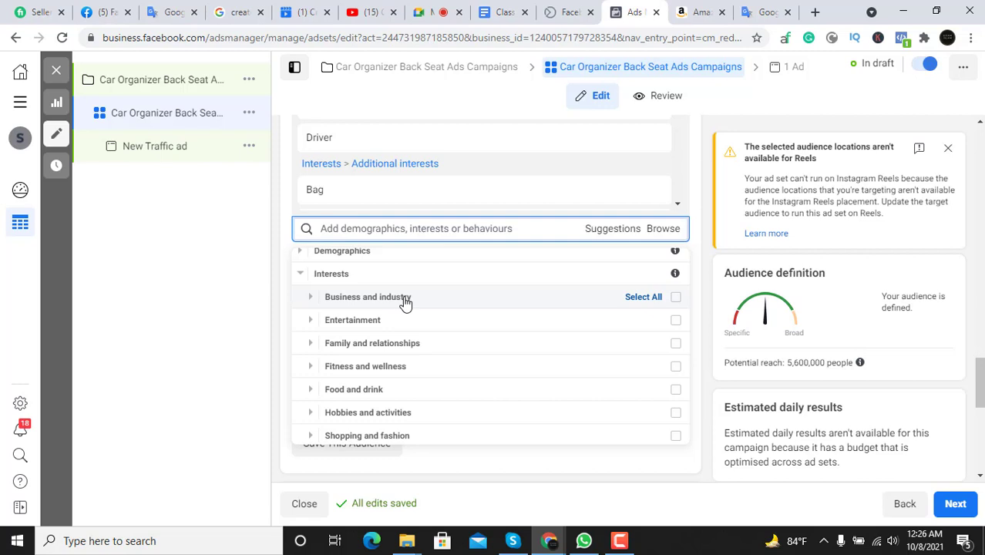
scroll(413, 351, "down", 4)
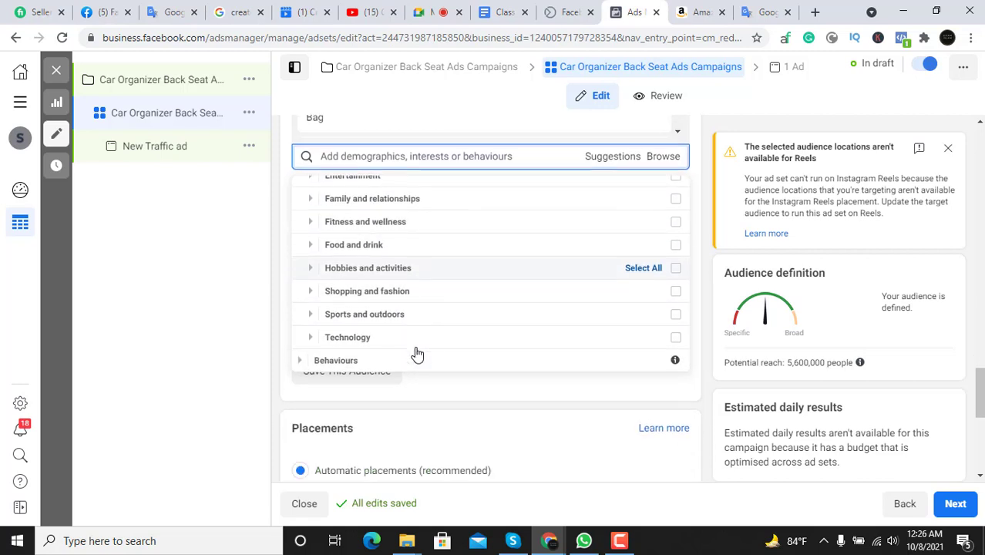
Expand the Behaviours category, close the targeting list, and browse Behaviours again to review its subcategories
left_click(351, 362)
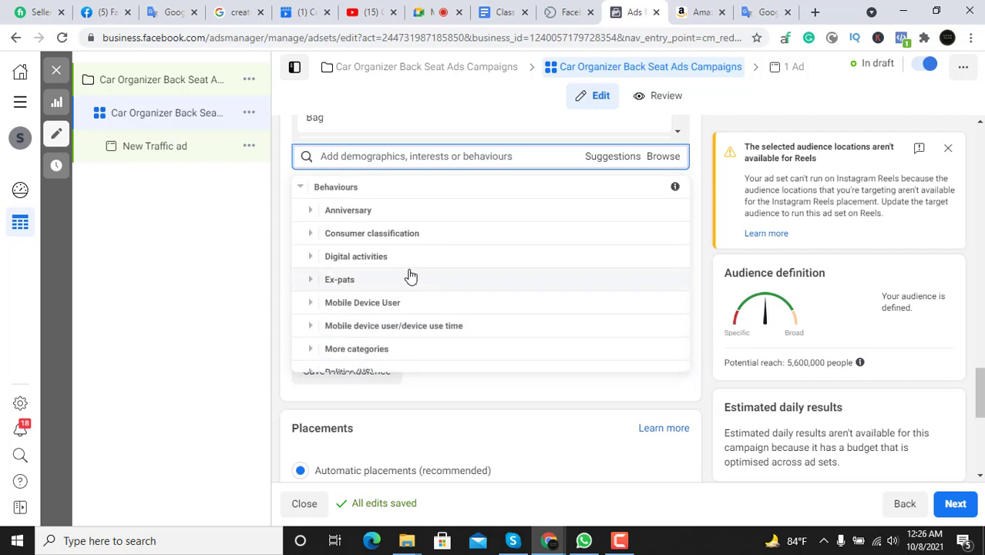
left_click(190, 268)
scroll(479, 247, "up", 1)
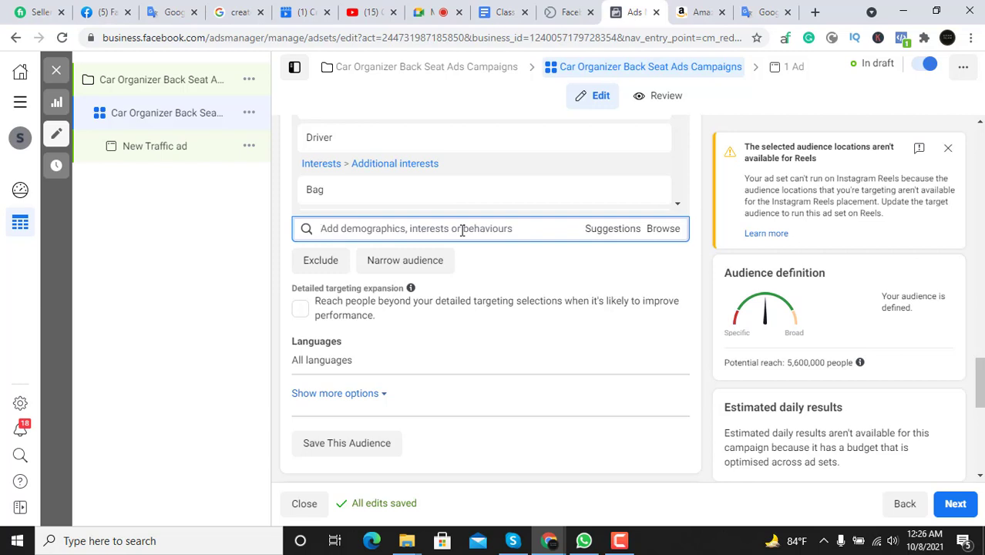
left_click(667, 231)
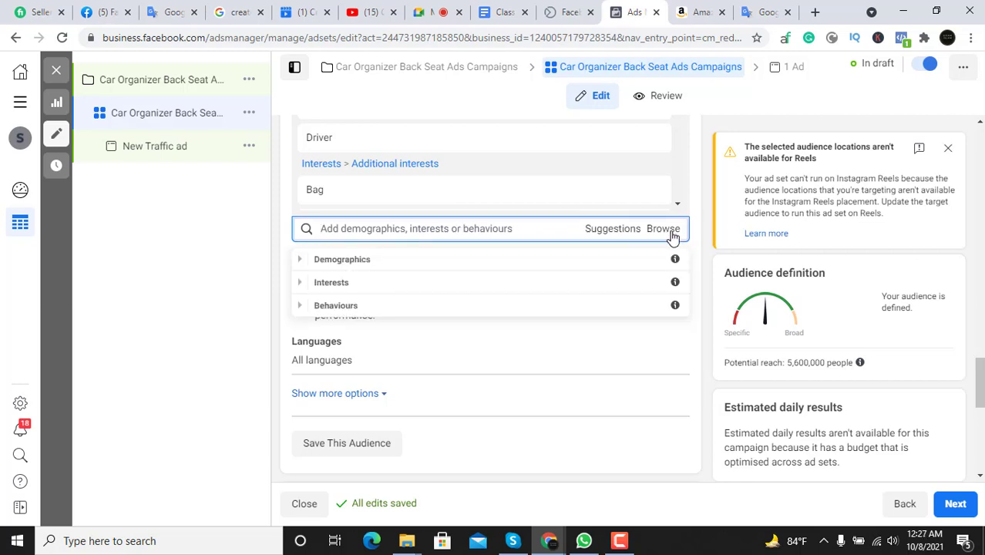
left_click(394, 309)
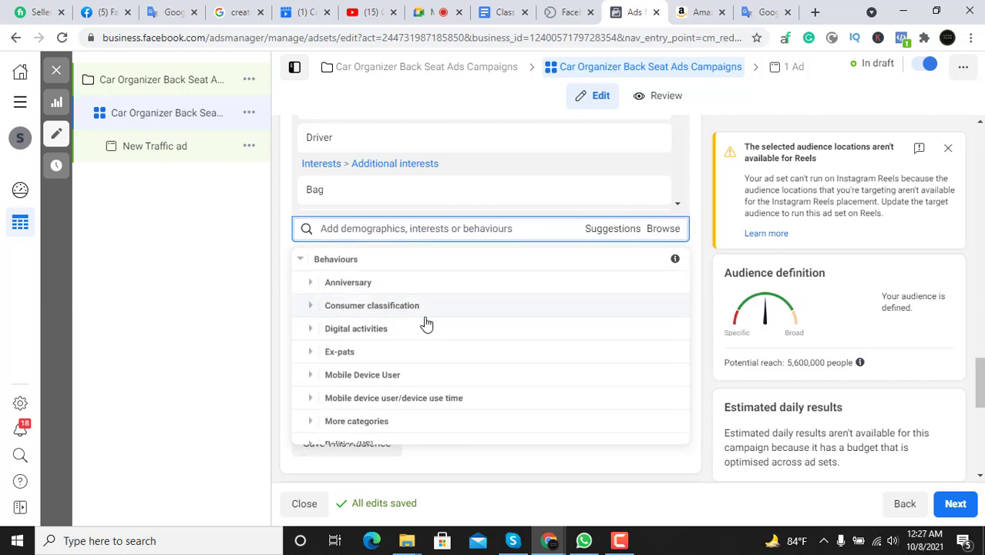
scroll(393, 320, "down", 1)
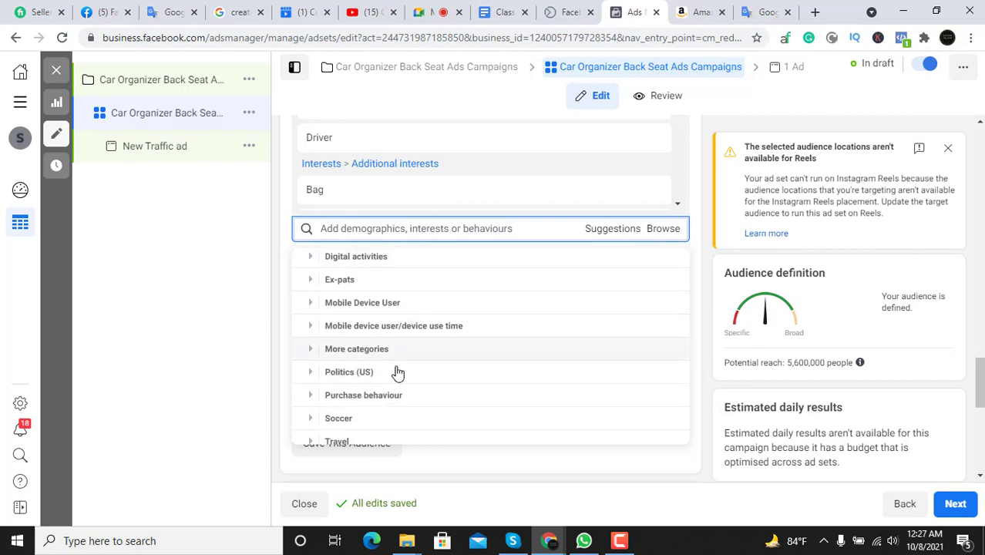
scroll(432, 350, "up", 1)
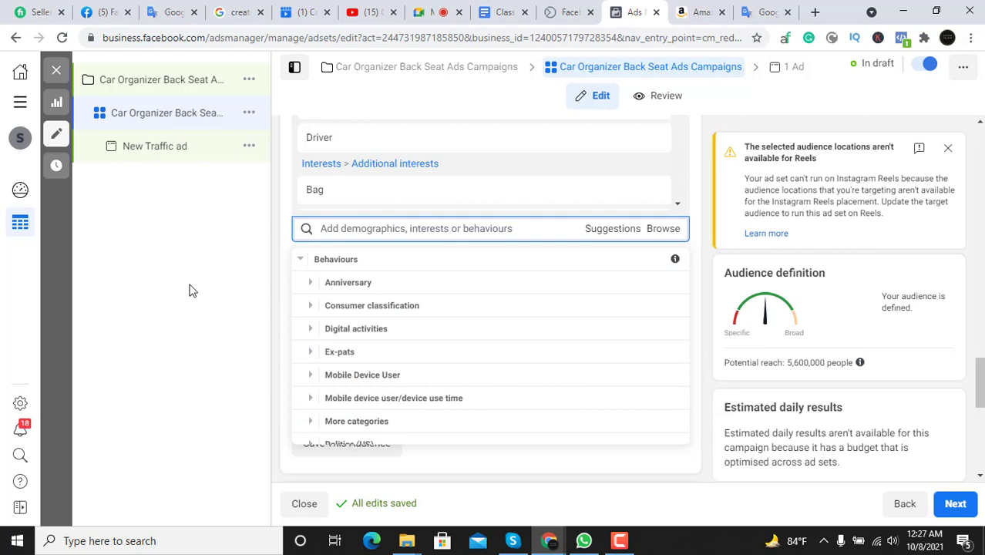
Expand Mobile device user/device use time under Behaviours and look through its usage-duration options
left_click(383, 407)
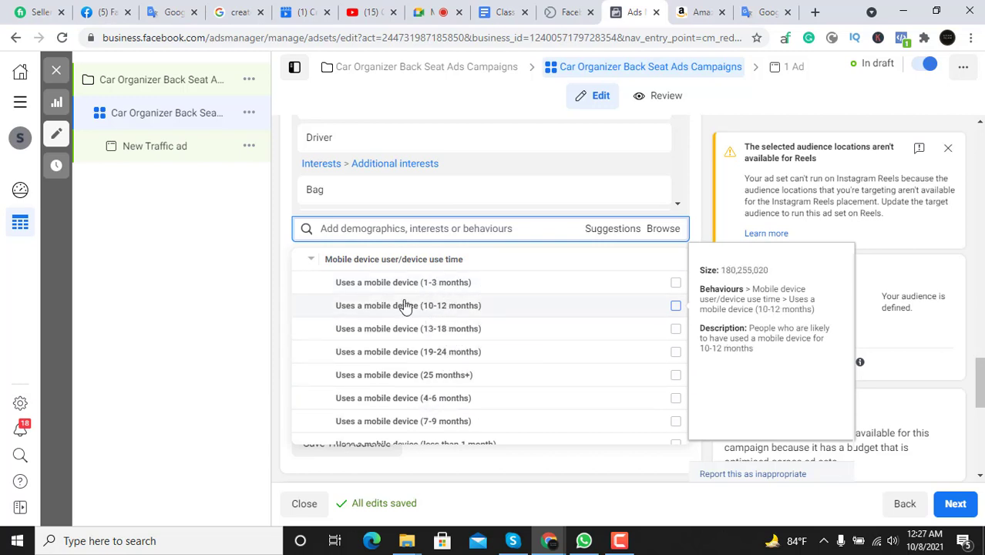
scroll(462, 339, "down", 1)
scroll(446, 354, "down", 2)
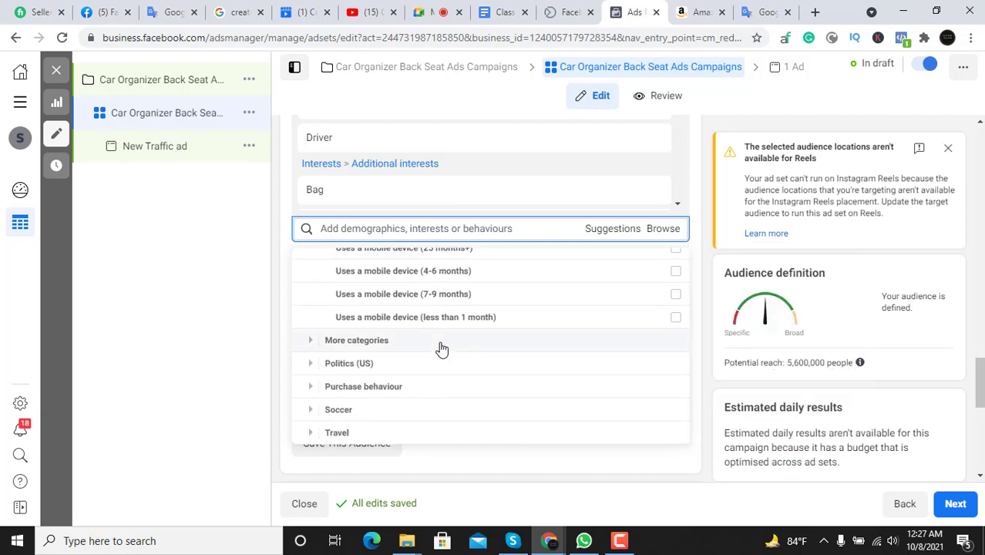
scroll(426, 331, "down", 1)
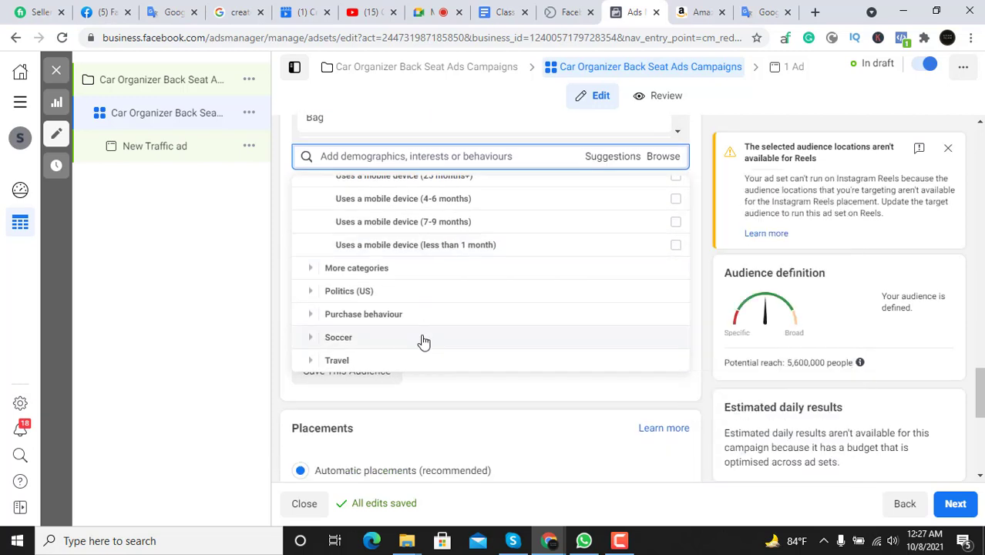
Examine the options under More categories, Politics (US), Purchase behaviour and Soccer within Behaviours
left_click(478, 268)
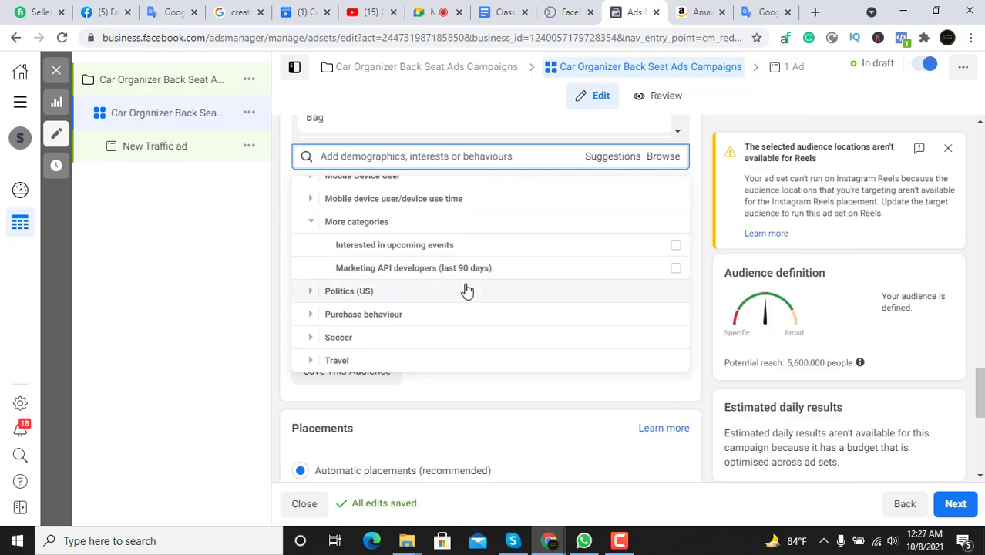
left_click(418, 293)
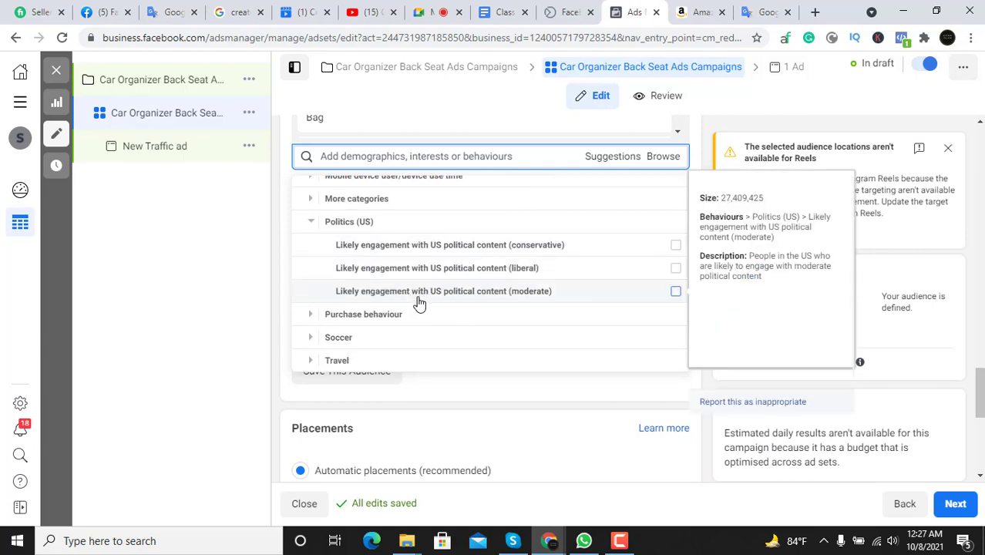
scroll(417, 286, "down", 2)
left_click(422, 246)
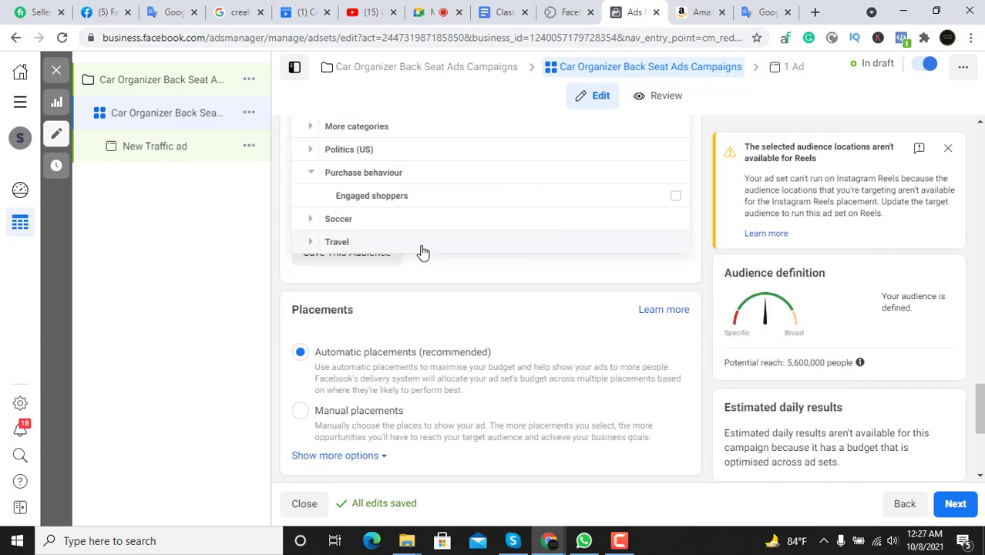
scroll(446, 293, "up", 2)
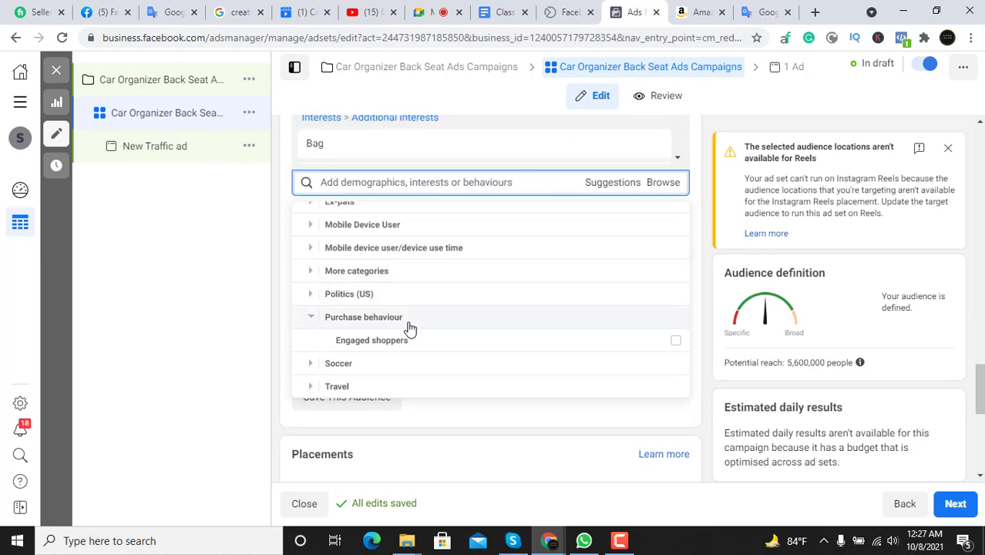
left_click(400, 364)
scroll(464, 299, "down", 1)
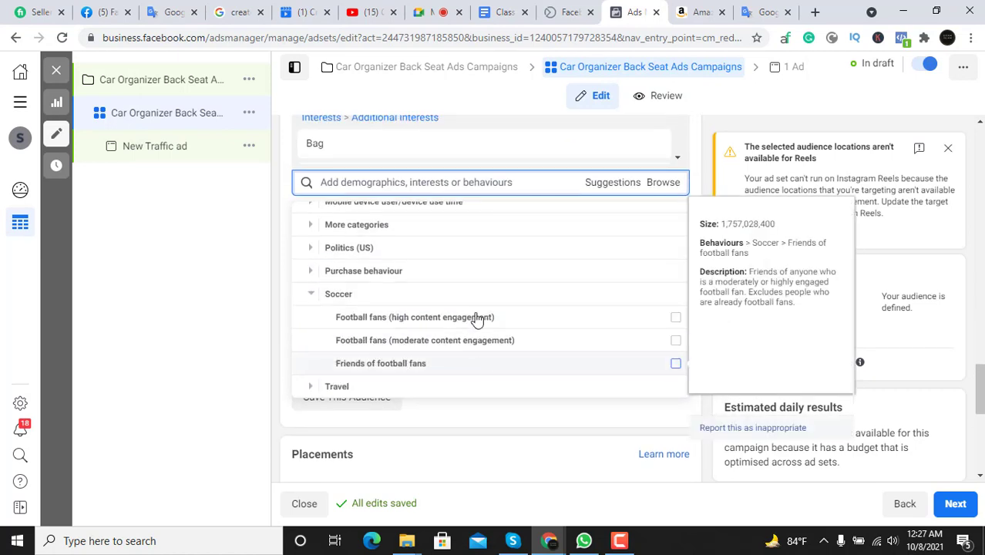
Expand Consumer classification under Behaviours and look through its list of countries
scroll(477, 312, "up", 5)
scroll(479, 312, "up", 2)
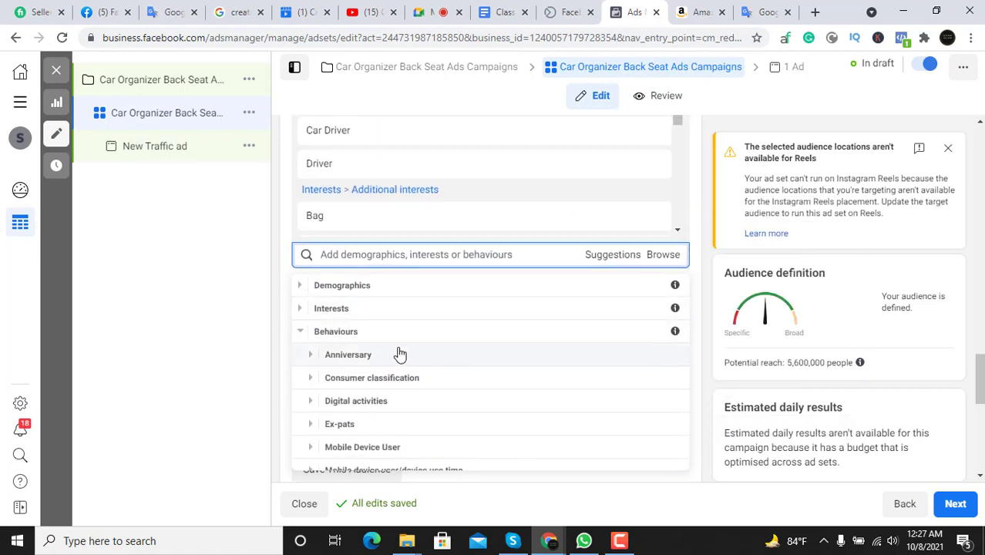
left_click(393, 378)
scroll(408, 370, "down", 3)
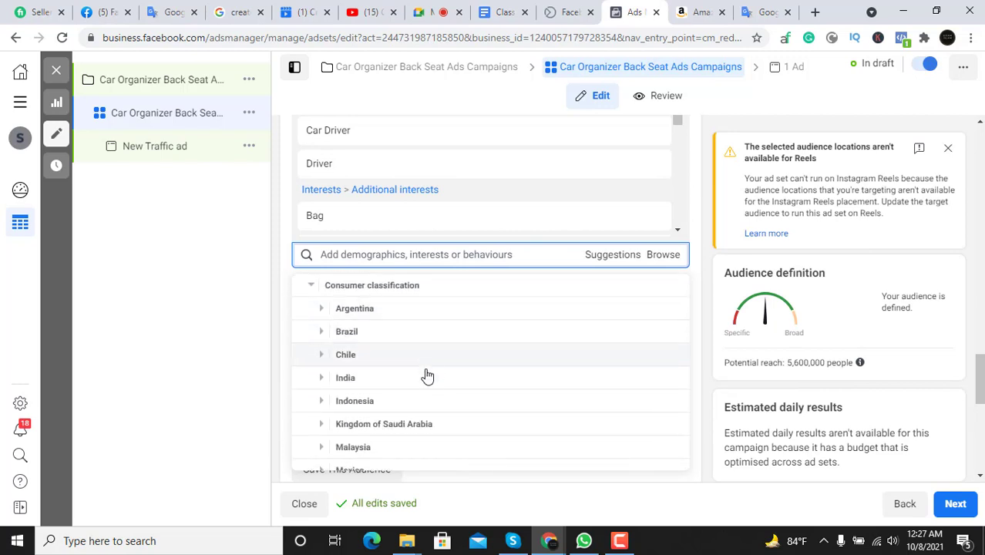
scroll(426, 362, "down", 3)
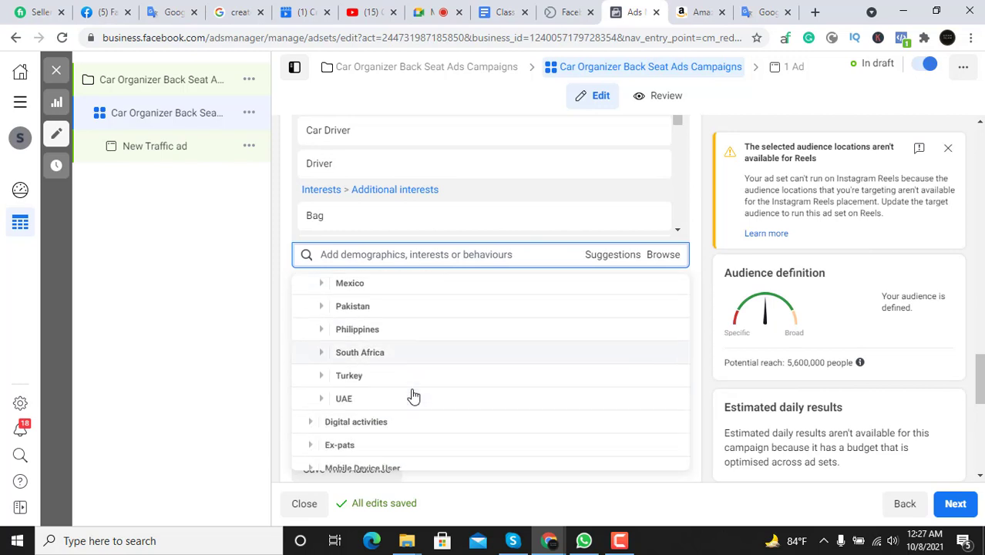
Expand Digital activities, examine its entries and the Internet browser used options, and close the targeting list
left_click(401, 395)
scroll(401, 398, "down", 2)
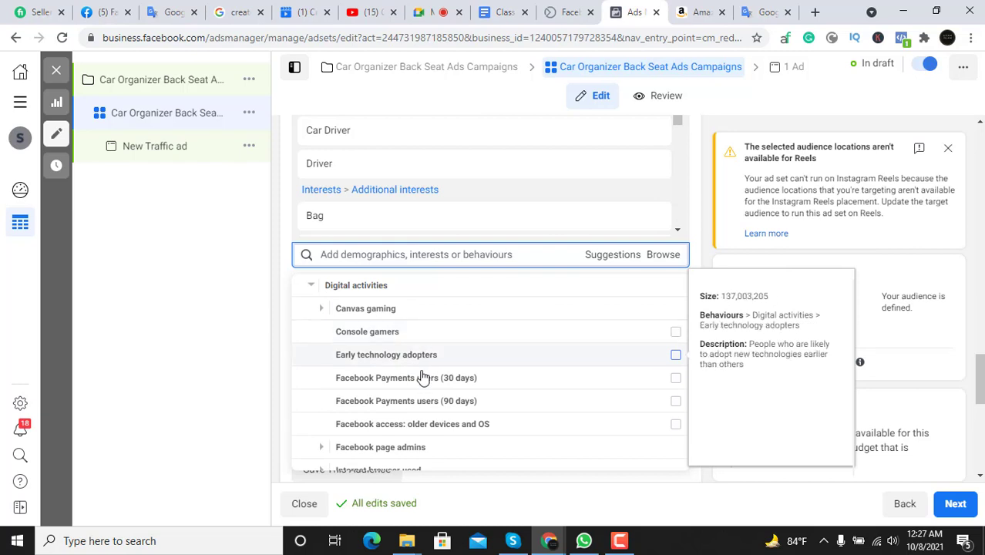
scroll(431, 378, "down", 2)
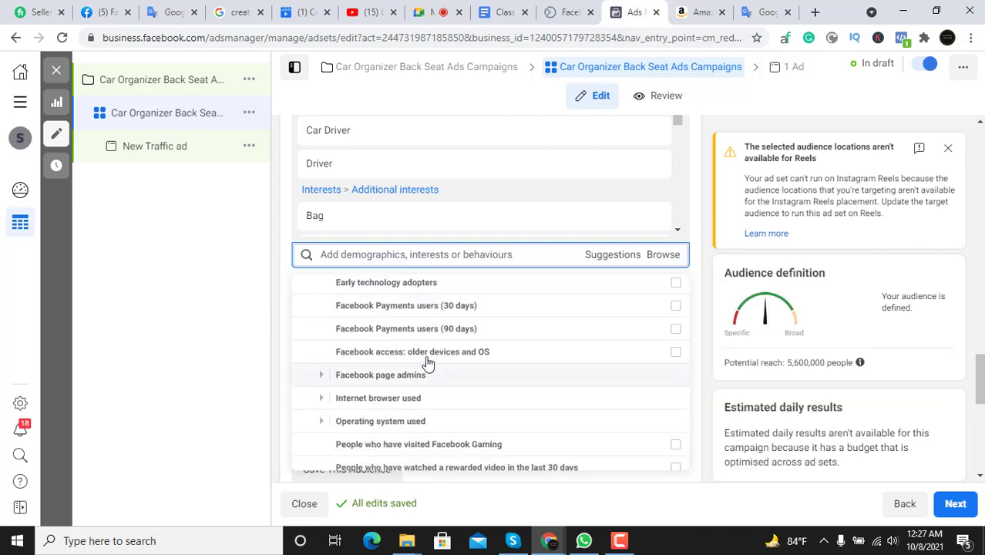
left_click(406, 399)
scroll(406, 397, "down", 1)
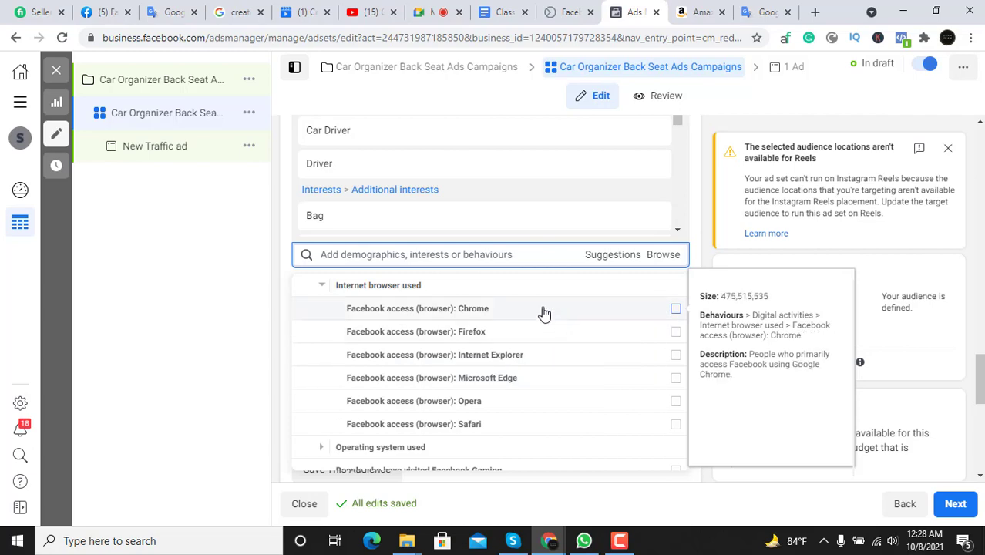
scroll(412, 287, "up", 3)
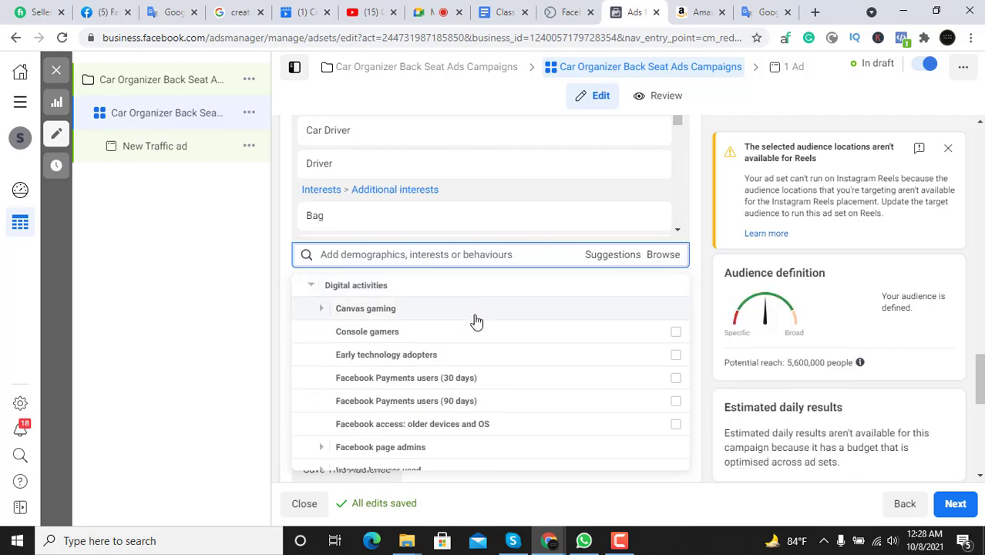
left_click(214, 332)
Browse the targeting categories once more and expand Demographics to review its subcategories
left_click(662, 255)
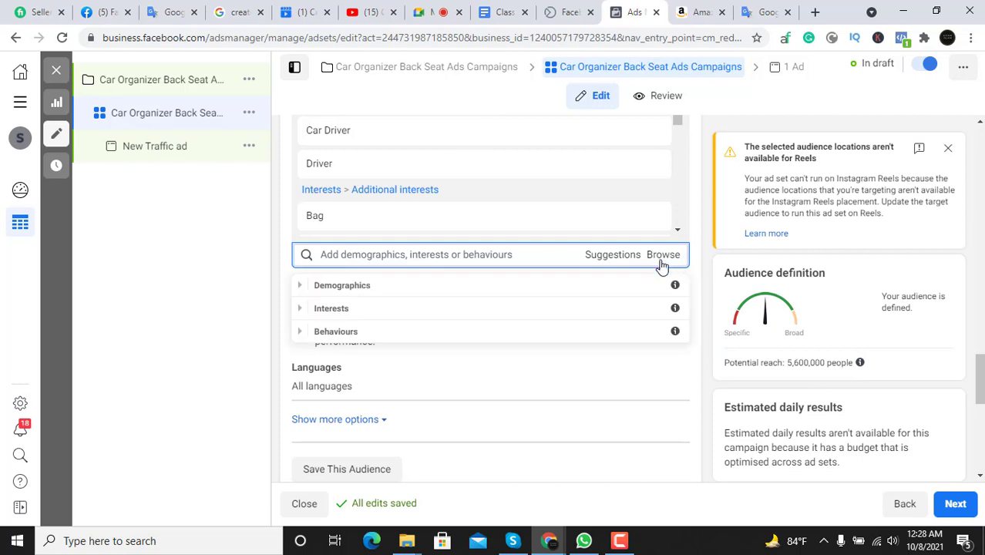
left_click(421, 294)
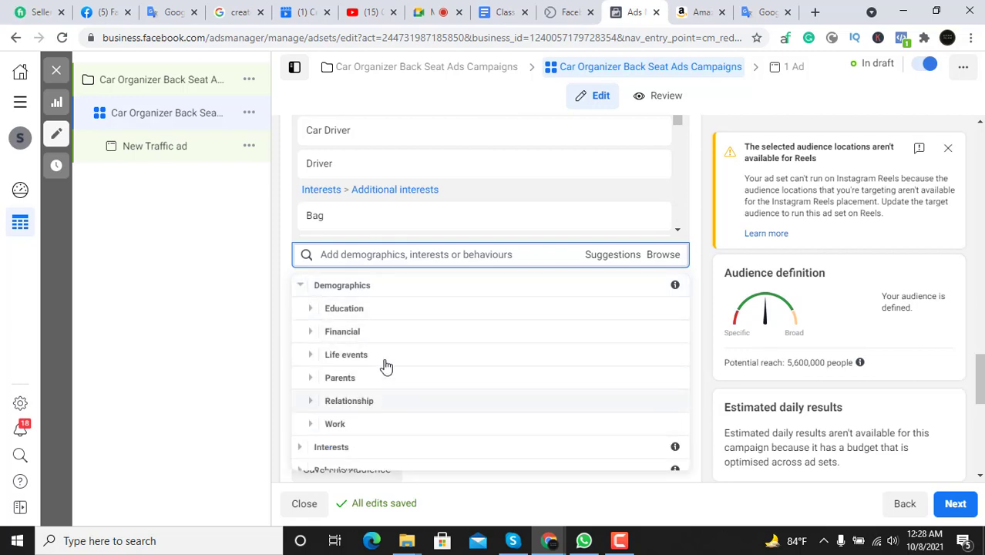
scroll(395, 434, "down", 1)
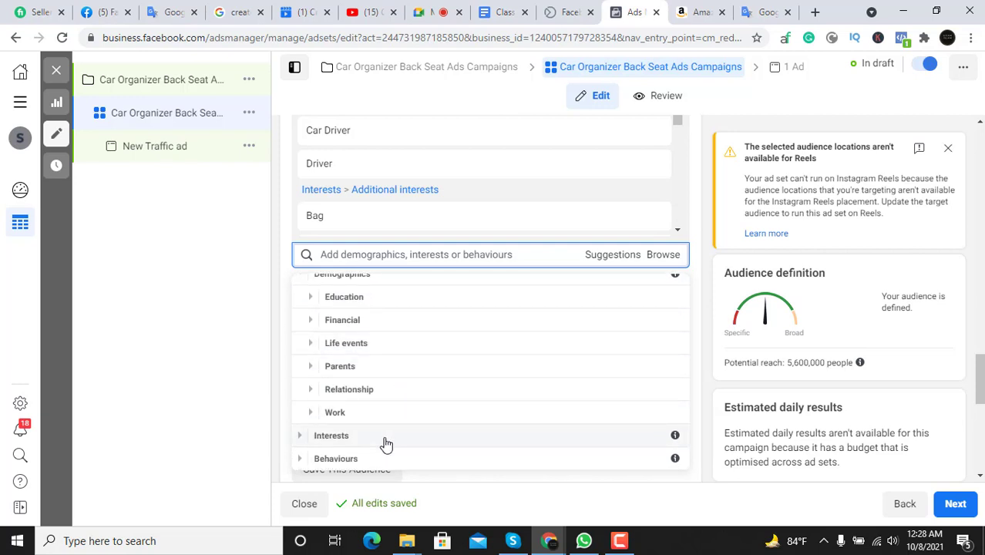
Expand Interests in the detailed targeting categories, look through its subcategories down to Technology, then collapse it and close the list
left_click(387, 437)
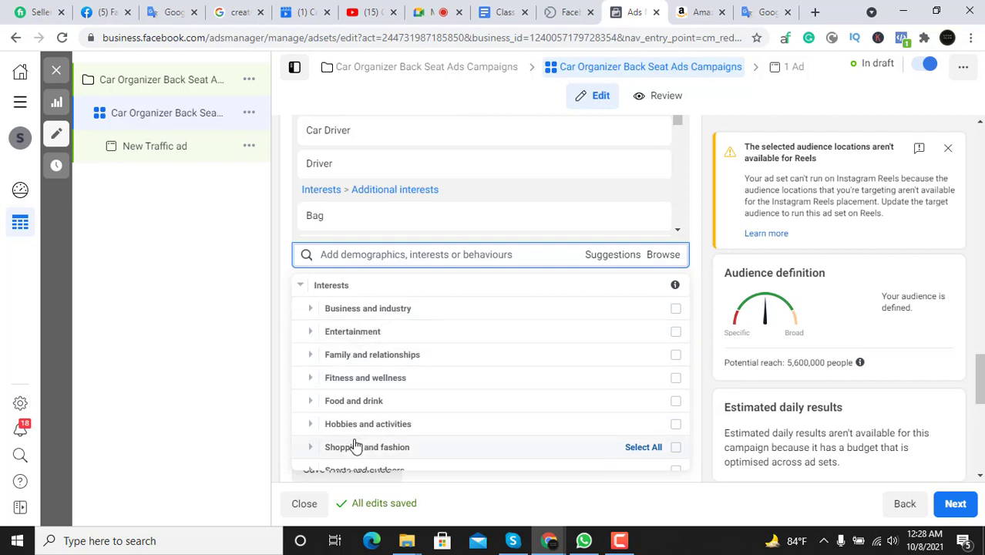
scroll(397, 418, "down", 2)
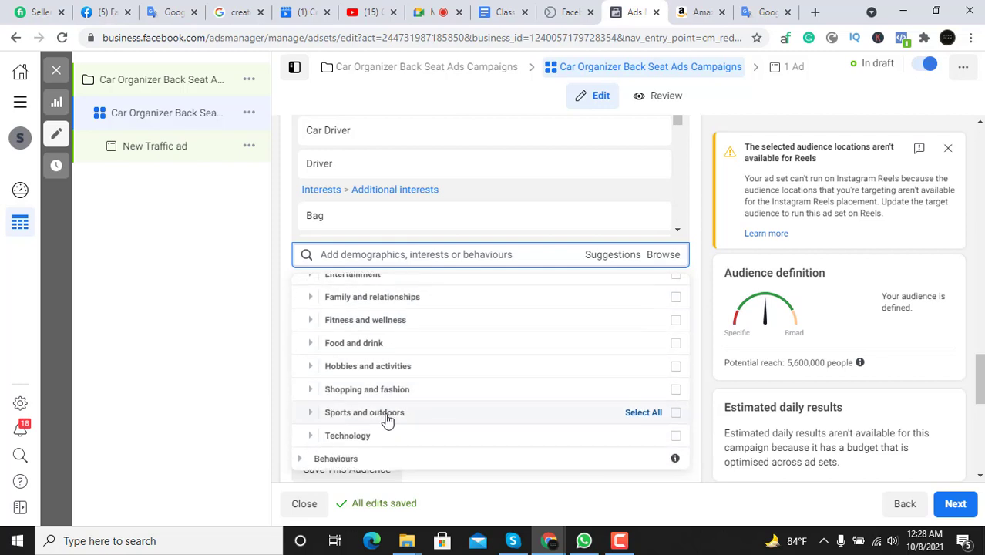
scroll(378, 351, "down", 2)
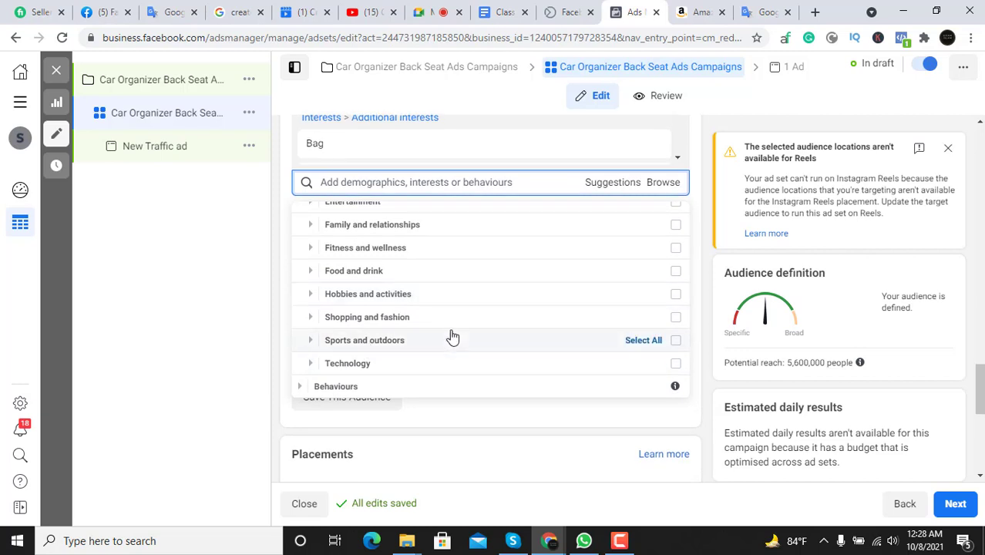
scroll(451, 334, "up", 2)
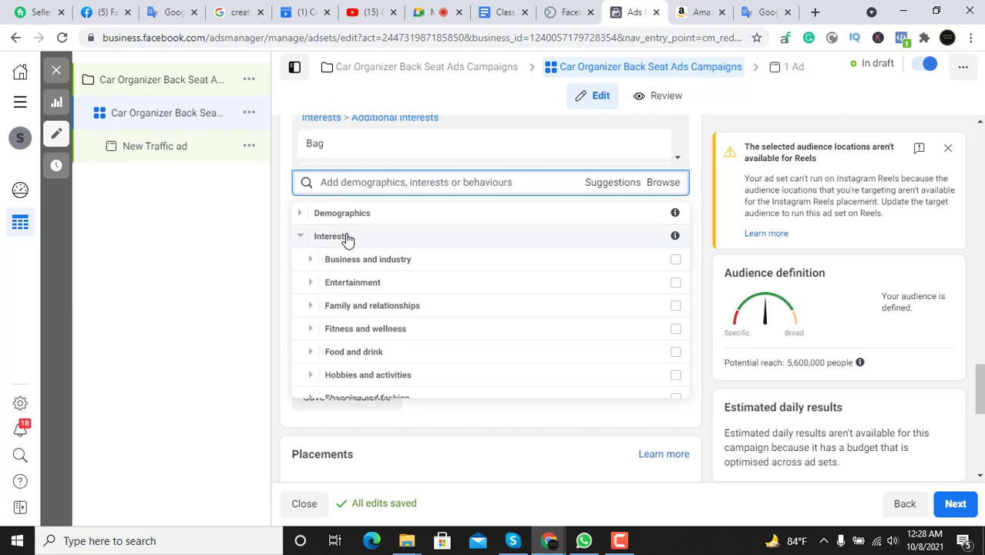
left_click(346, 238)
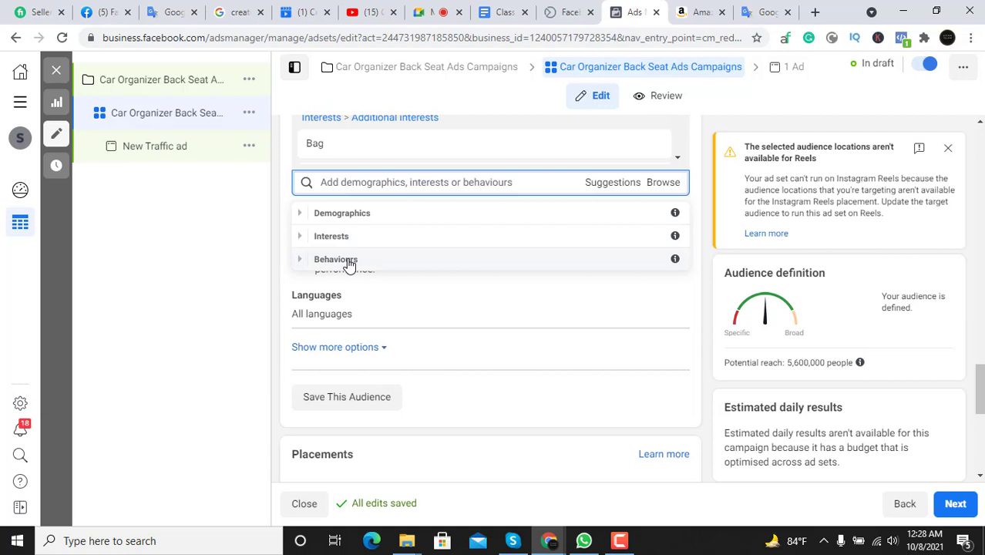
left_click(255, 246)
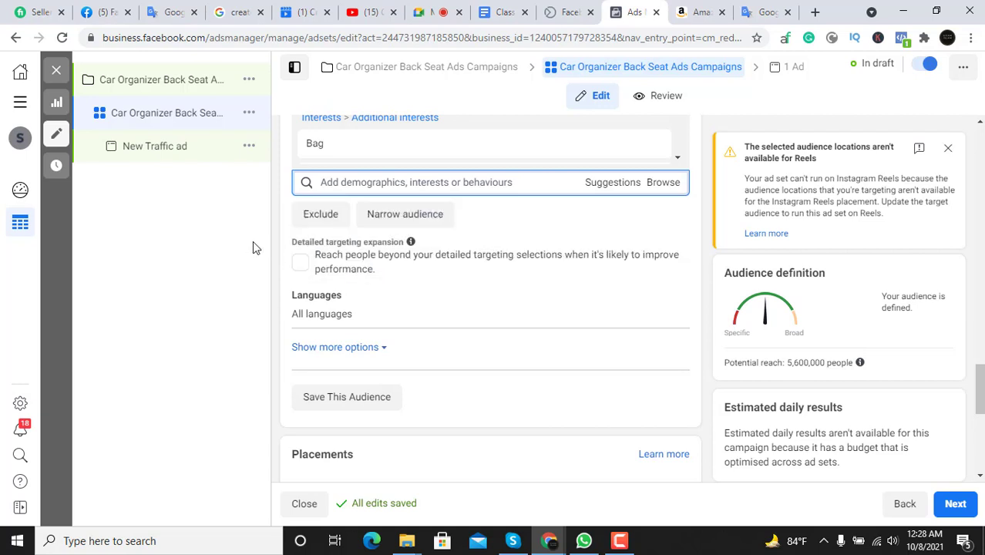
Browse the top-level Demographics, Interests and Behaviours categories again without expanding them, and close the list
scroll(462, 270, "up", 3)
left_click(673, 329)
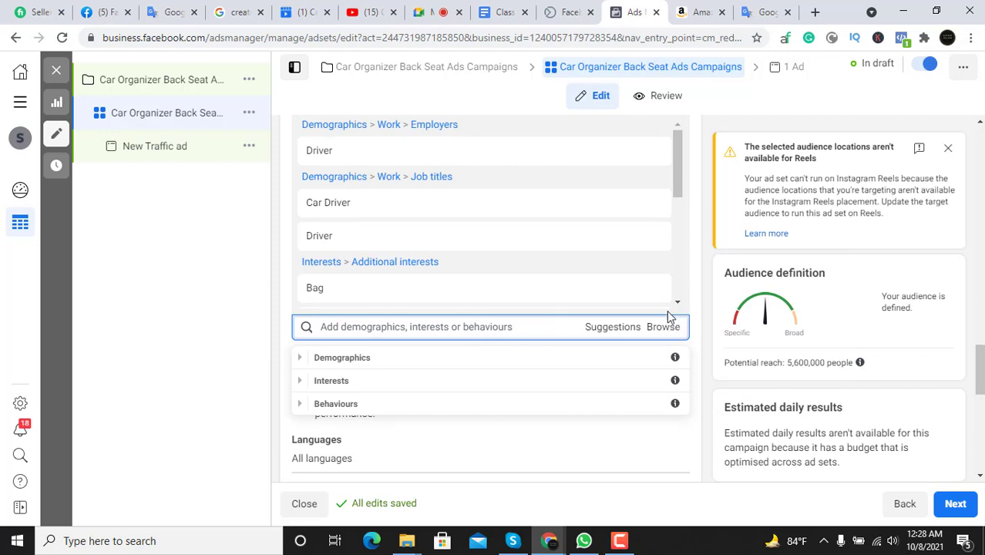
left_click(252, 346)
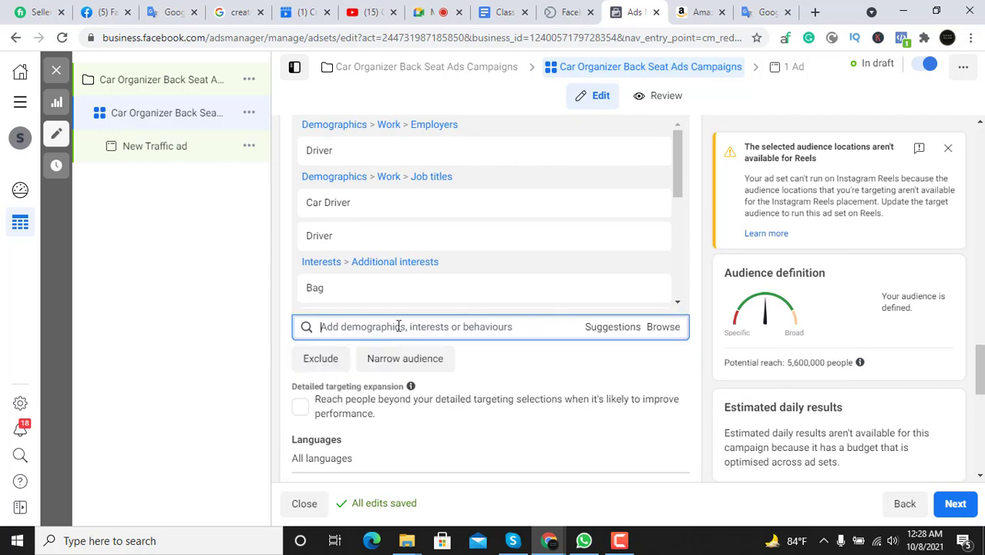
left_click(668, 327)
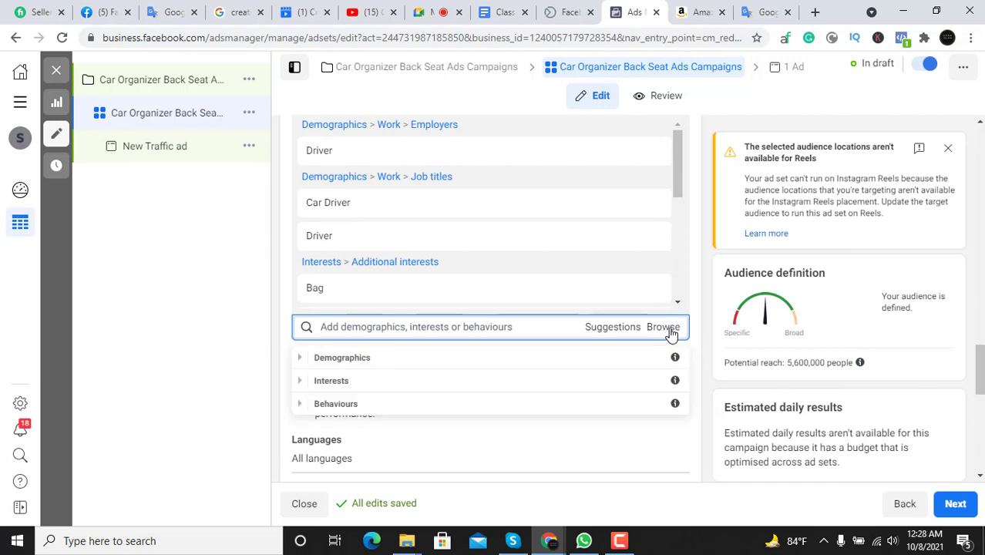
left_click(433, 326)
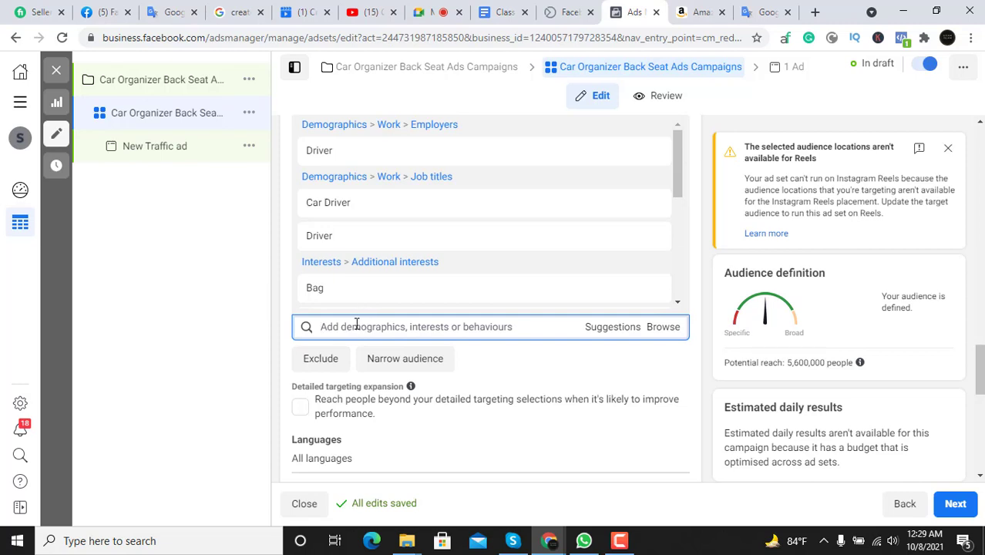
Expand Life events under Demographics, look through its relationship, job, engagement and newlywed entries, and close the targeting list
scroll(356, 324, "down", 1)
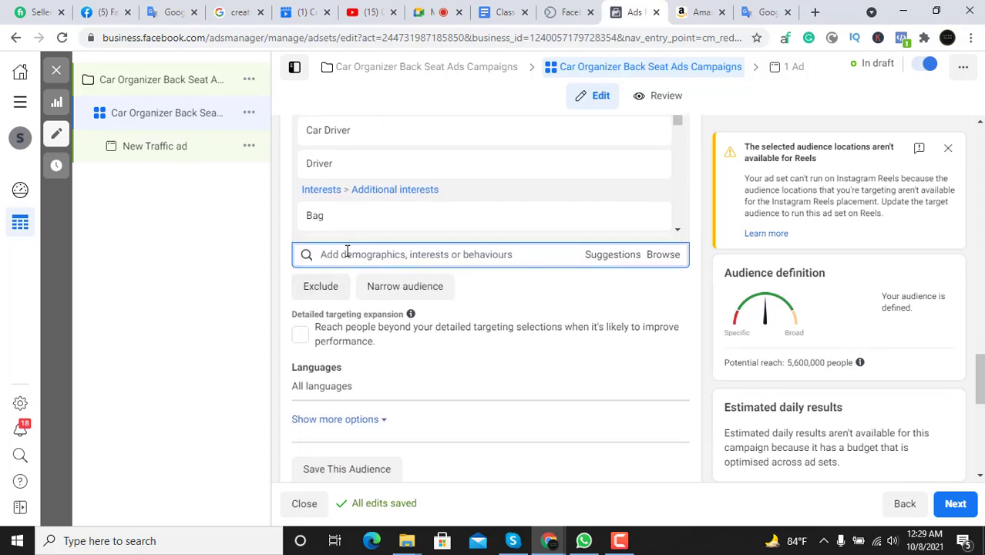
left_click(663, 255)
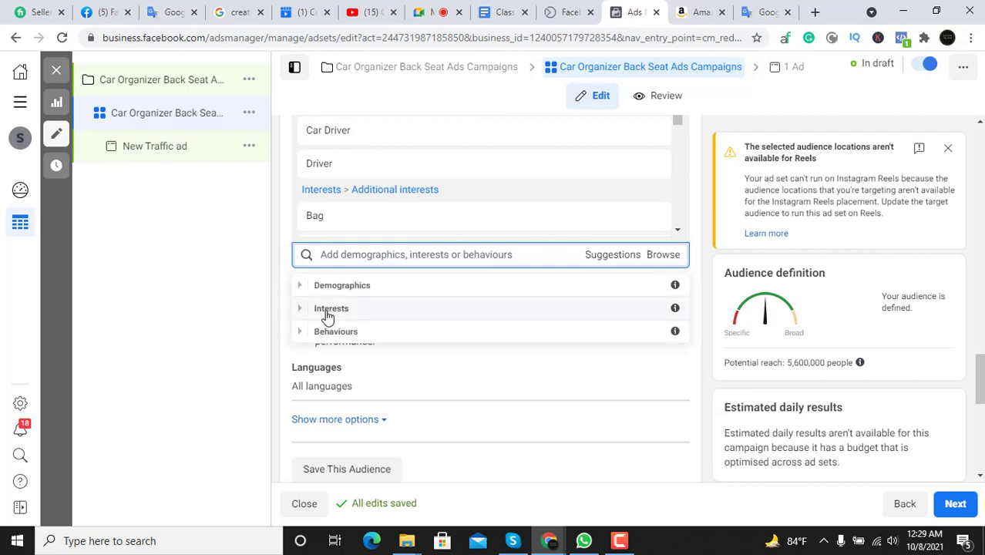
left_click(414, 293)
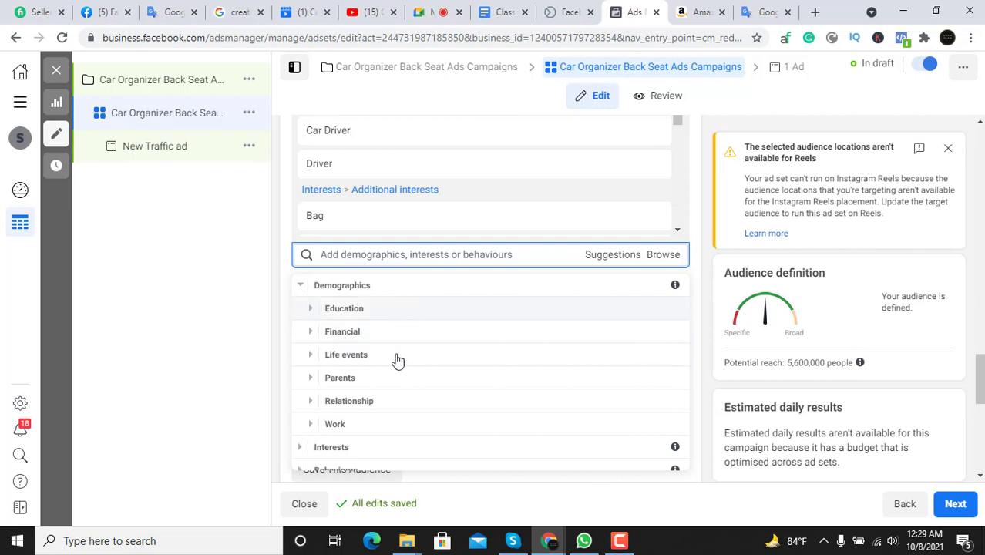
scroll(396, 377, "down", 1)
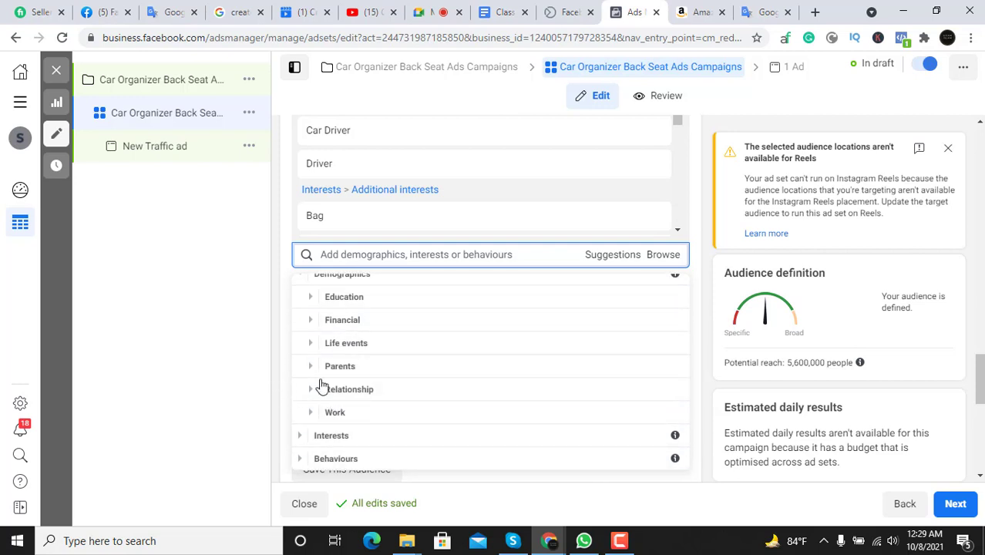
left_click(386, 348)
scroll(425, 409, "down", 2)
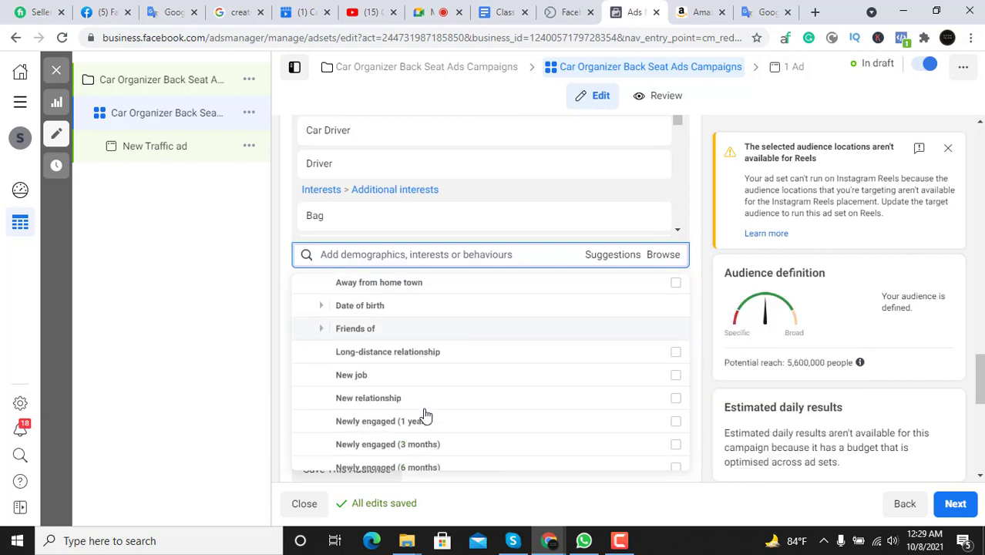
scroll(433, 373, "down", 1)
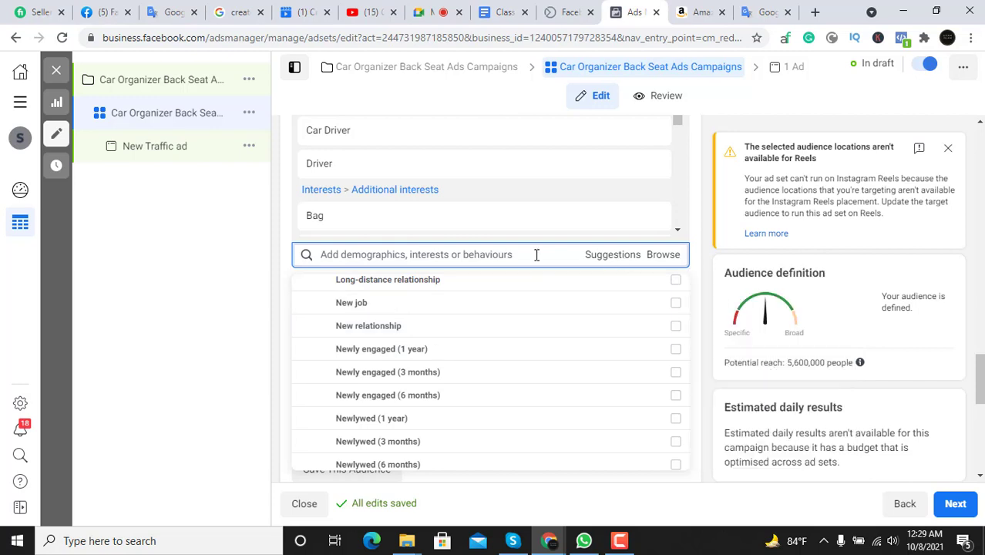
left_click(442, 255)
Browse the targeting categories and expand Behaviours to review its subcategories, then close the list
left_click(659, 260)
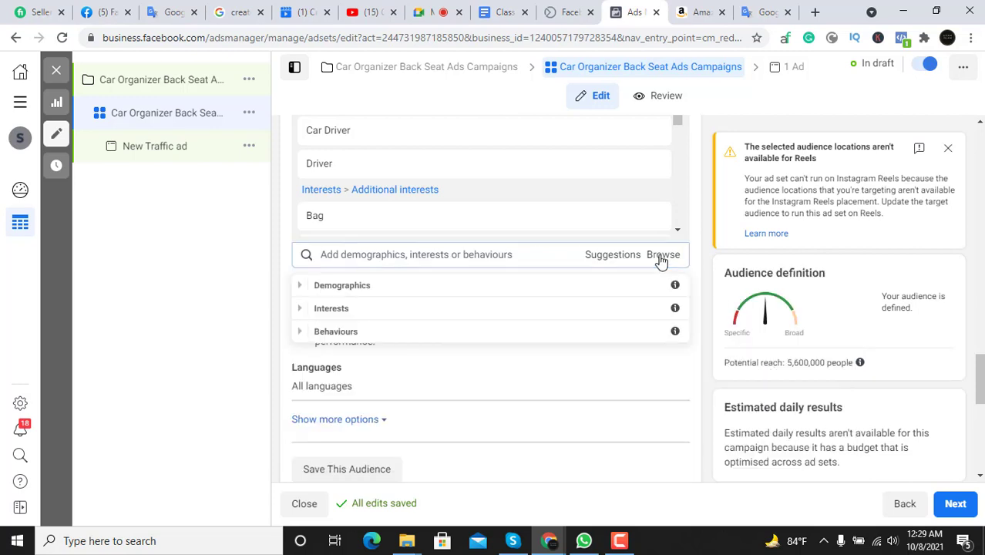
left_click(404, 255)
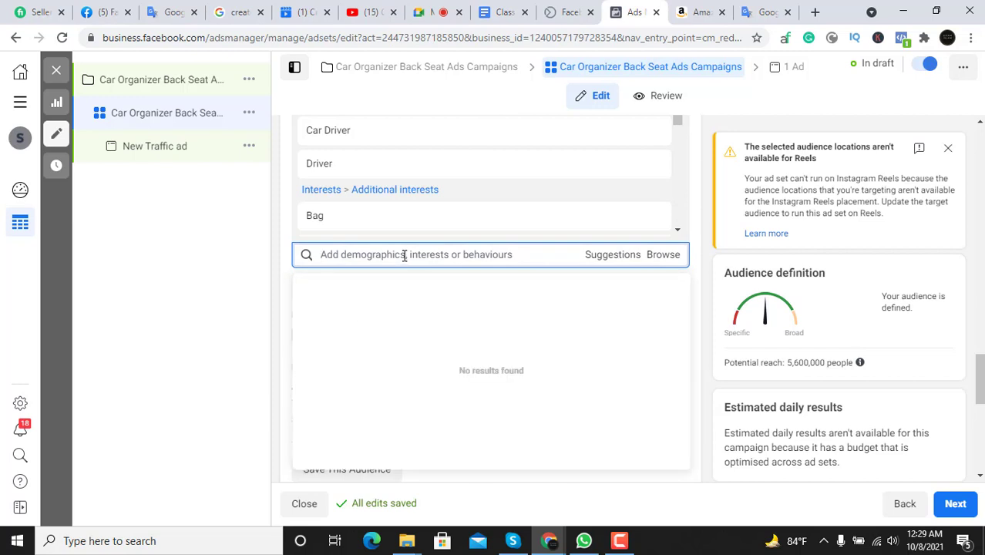
left_click(663, 256)
left_click(409, 334)
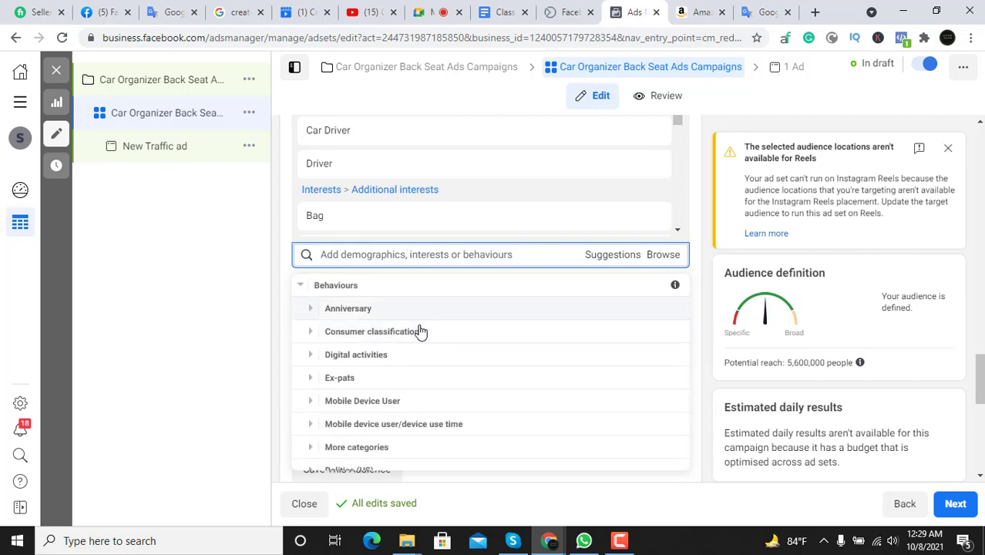
left_click(418, 255)
Browse the categories again to view the Education, Financial, Life events, Parents, Relationship and Work groups under Demographics, then close the list
left_click(663, 257)
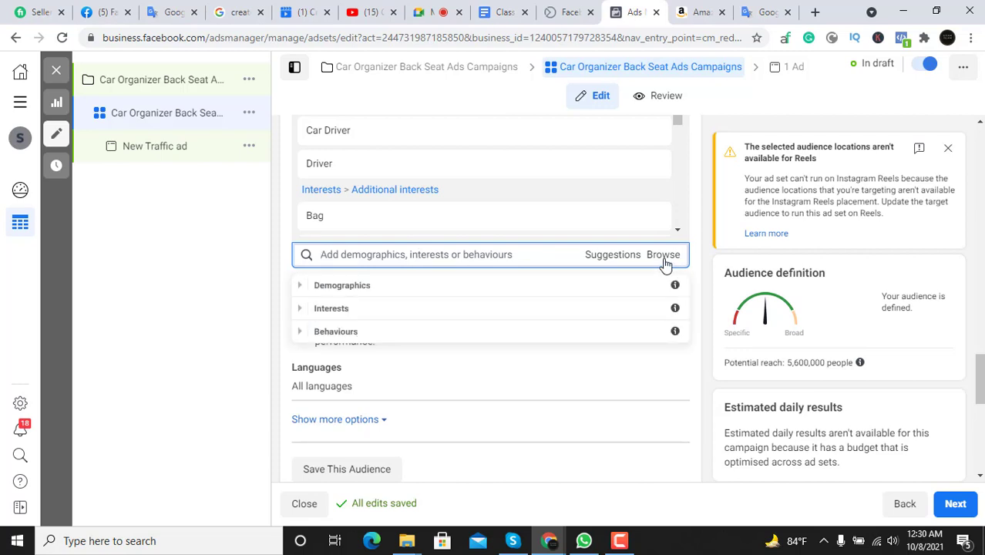
left_click(477, 290)
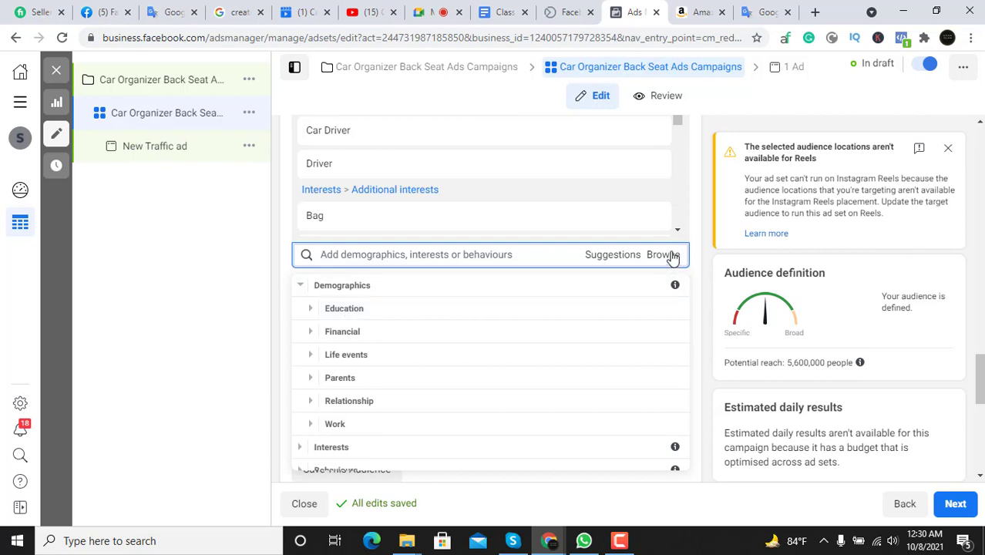
left_click(484, 253)
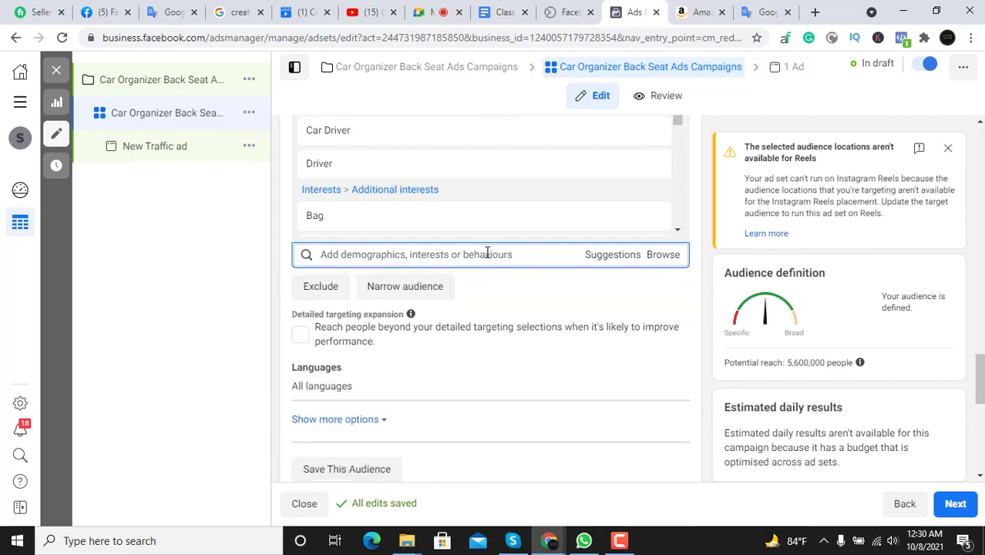
Review the ad set's included detailed targeting entries, from the Driver employer and job titles through to Car racing
scroll(511, 219, "down", 3)
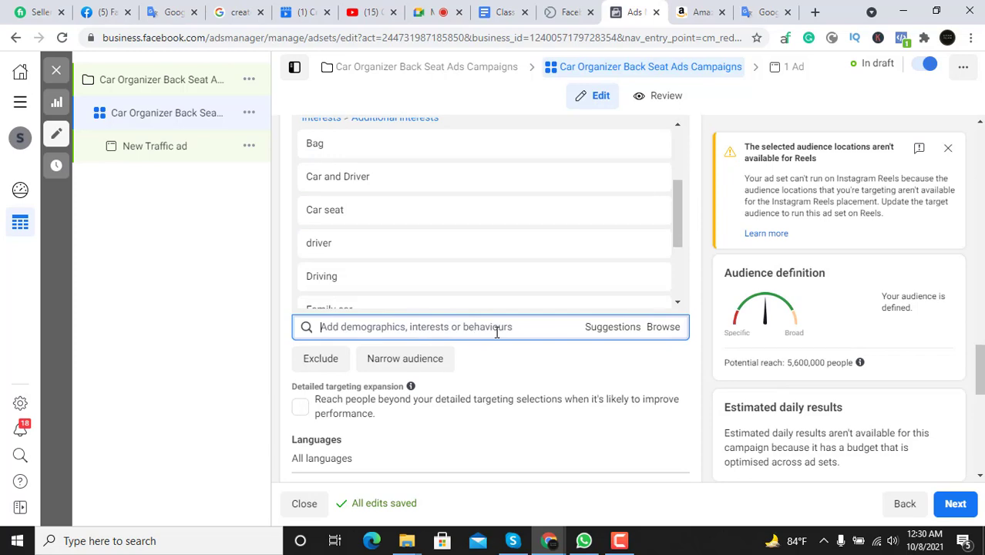
scroll(501, 328, "up", 2)
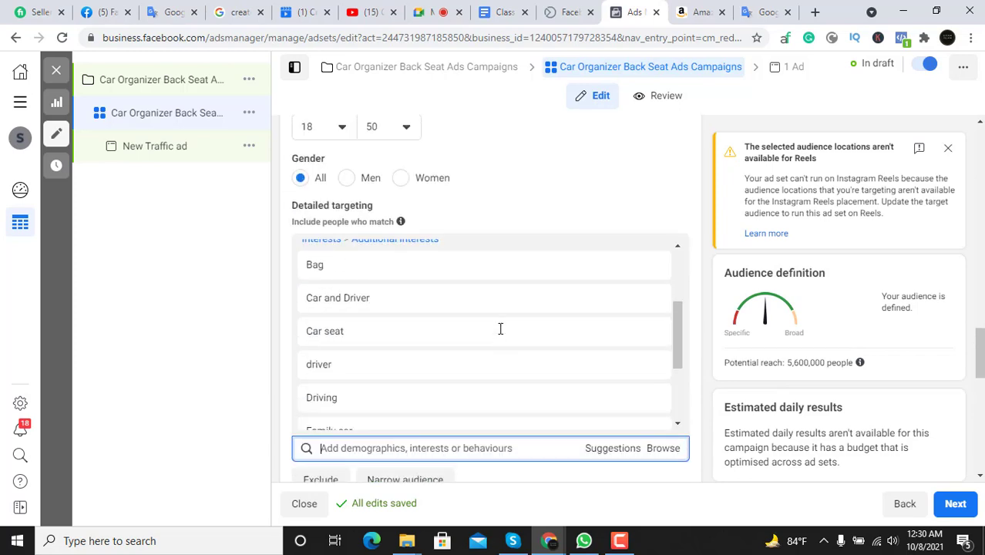
scroll(527, 232, "down", 1)
scroll(468, 326, "up", 3)
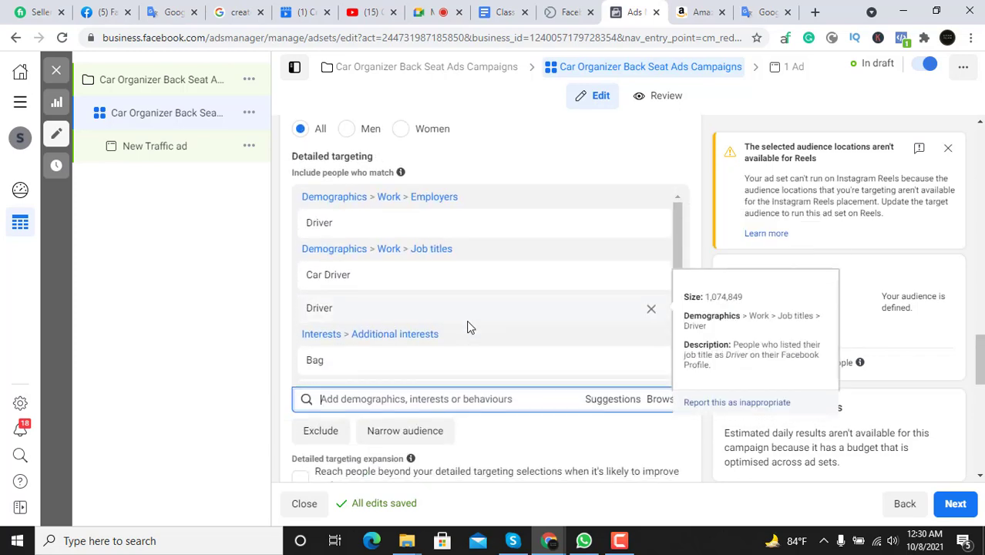
scroll(457, 285, "down", 2)
scroll(457, 279, "down", 5)
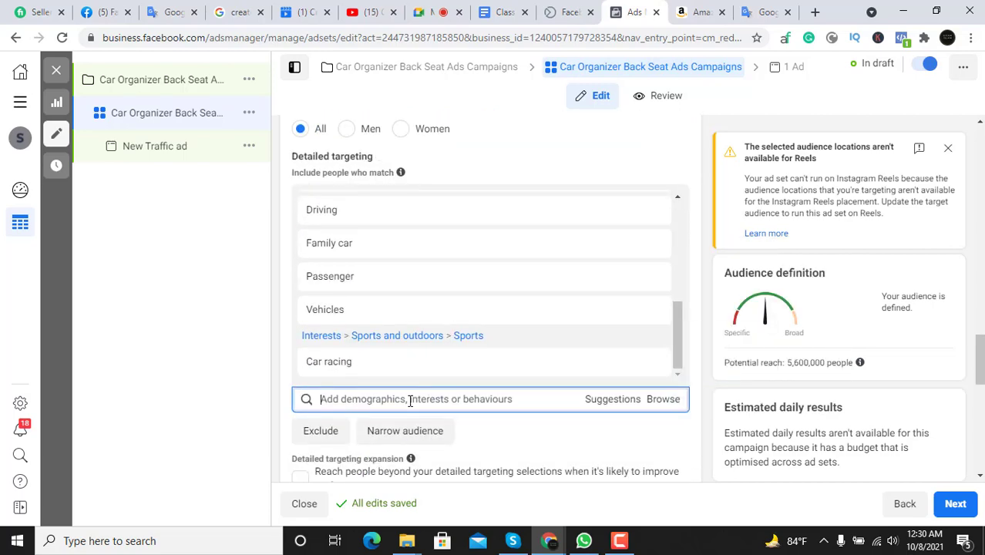
scroll(408, 386, "down", 2)
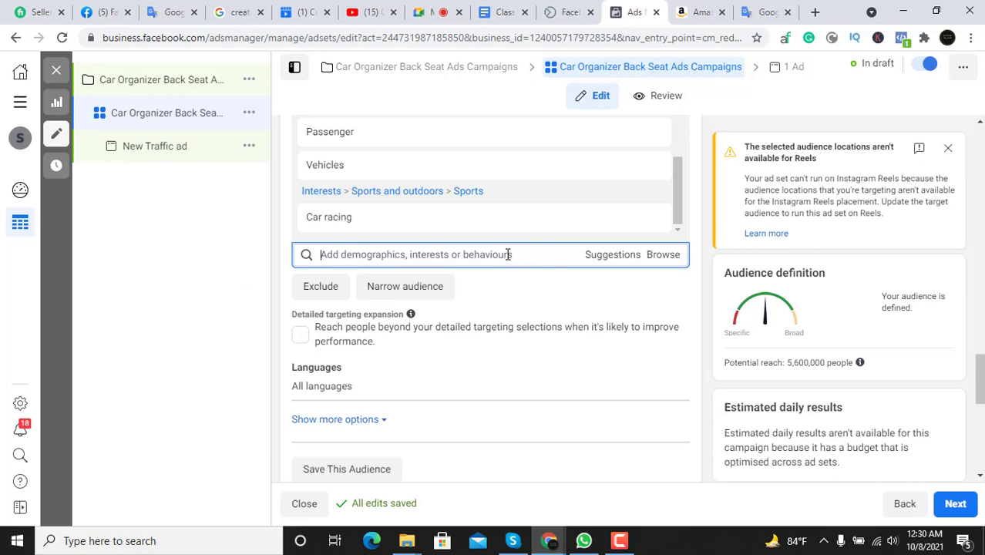
scroll(493, 257, "up", 2)
scroll(515, 277, "down", 2)
Examine the Exclude, Narrow audience and Detailed targeting expansion options beneath the included targeting entries
left_click(217, 320)
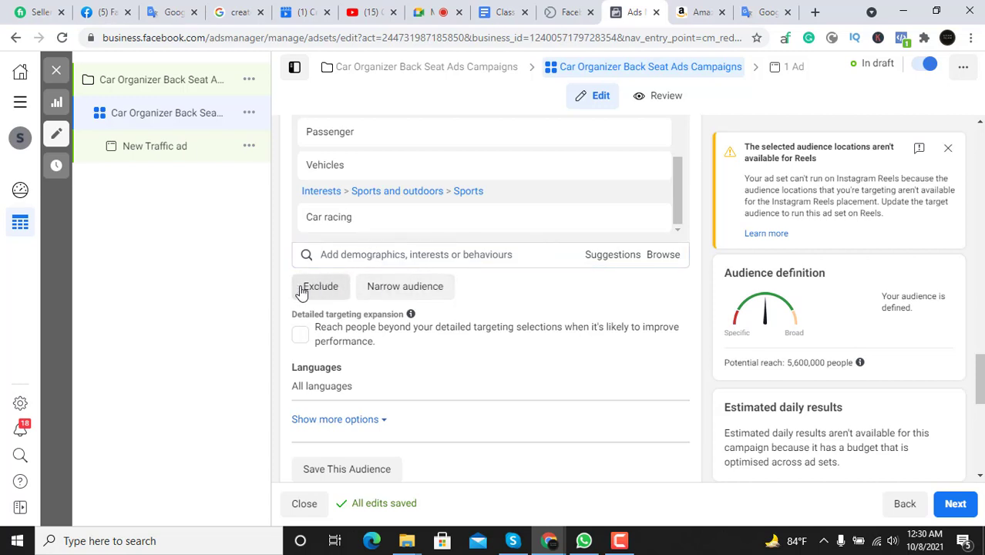
left_click(433, 256)
left_click(255, 287)
scroll(552, 289, "up", 4)
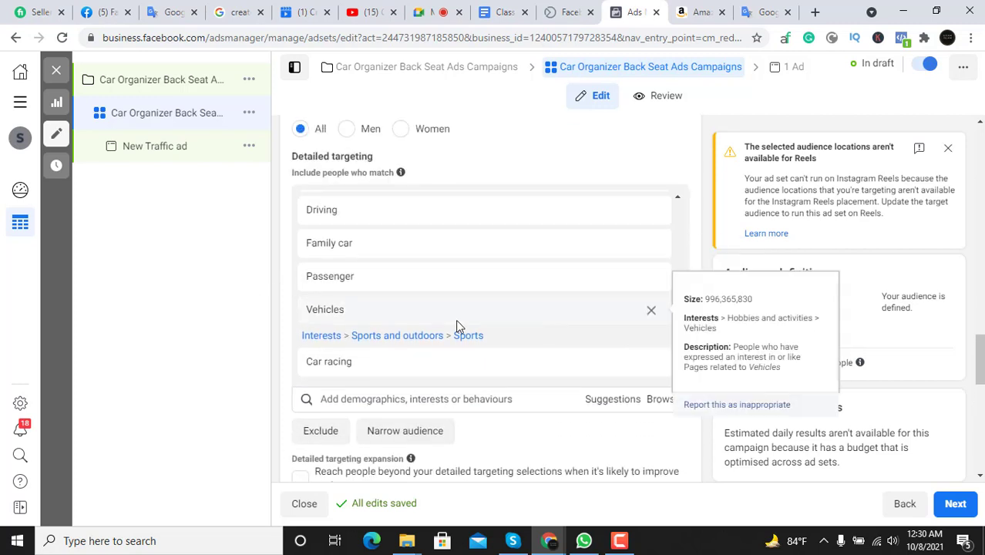
left_click(488, 398)
scroll(354, 293, "down", 2)
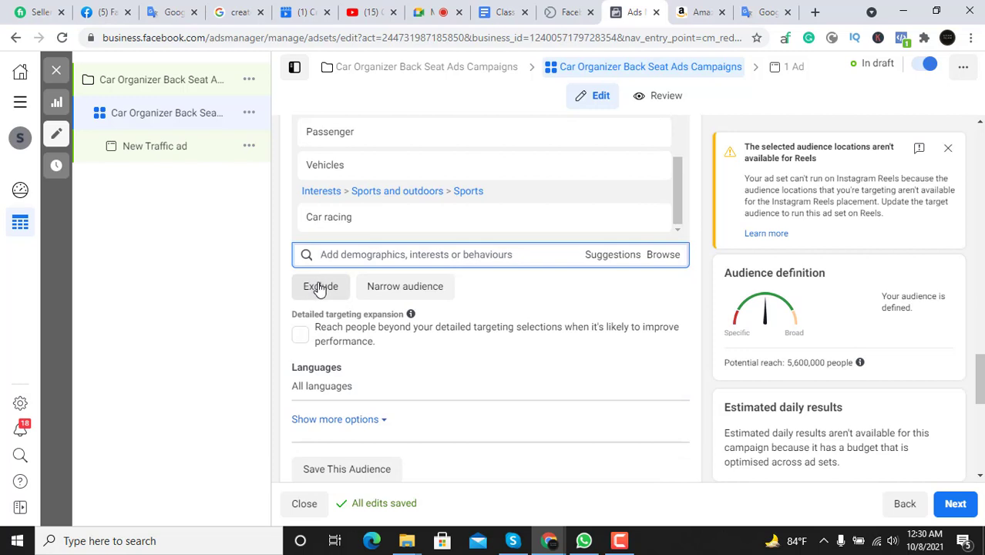
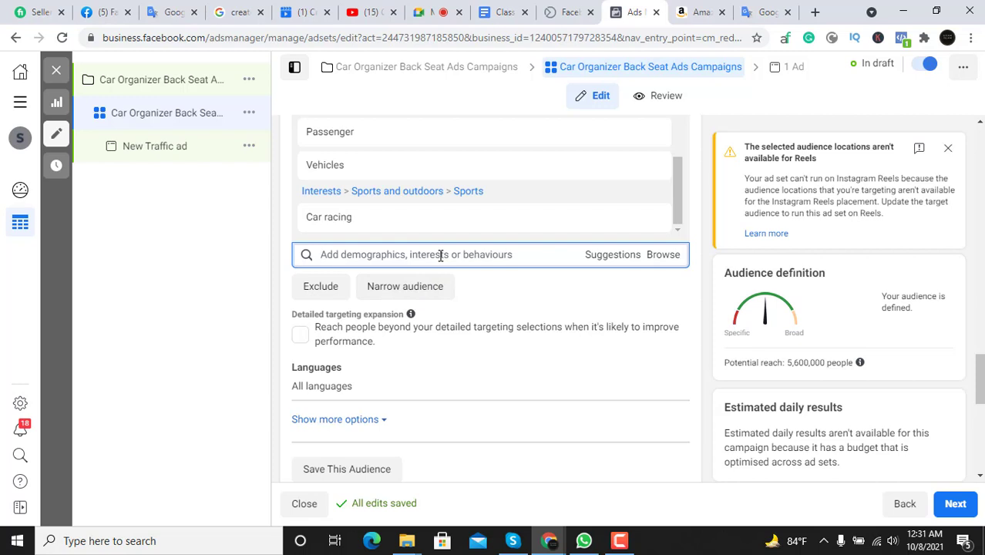
scroll(445, 254, "up", 2)
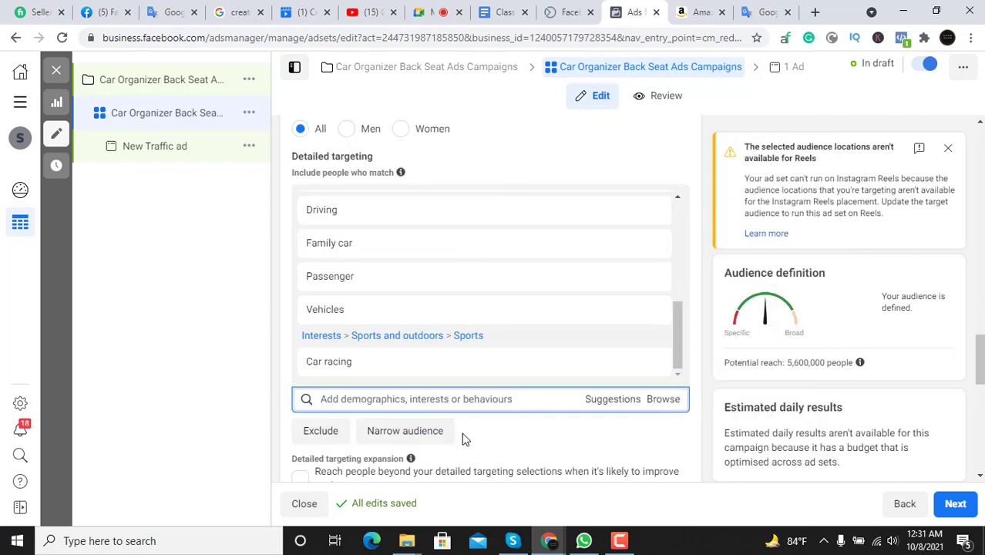
scroll(487, 342, "down", 1)
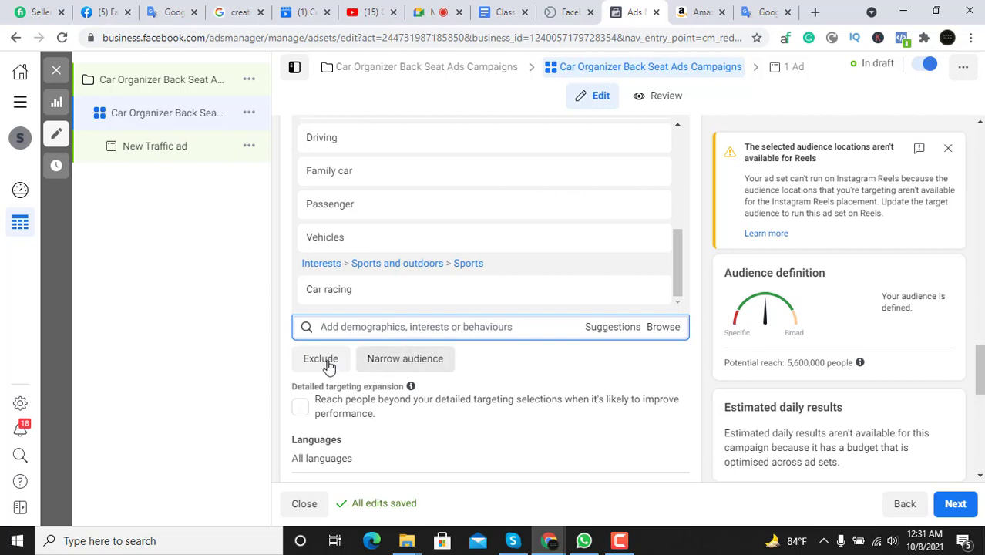
scroll(509, 366, "down", 2)
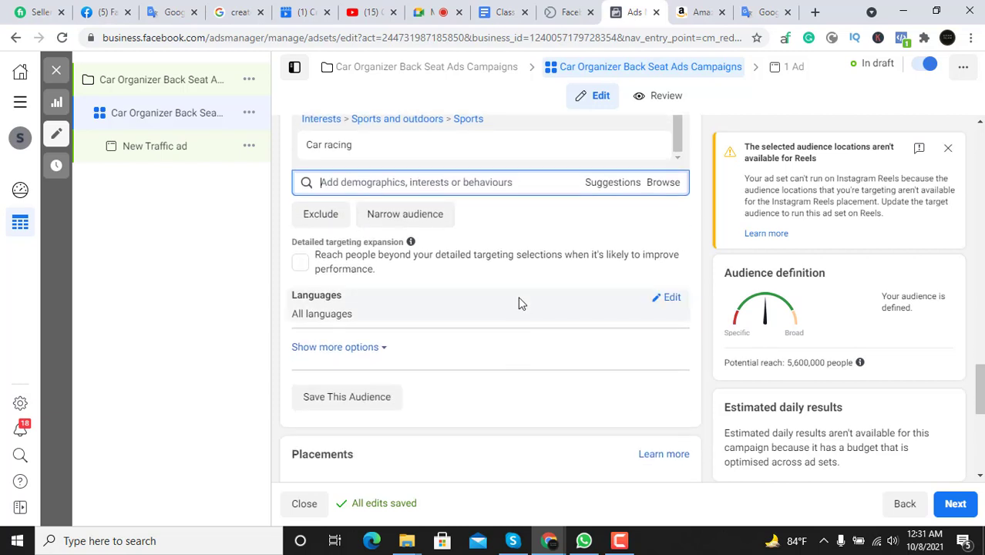
scroll(519, 301, "up", 1)
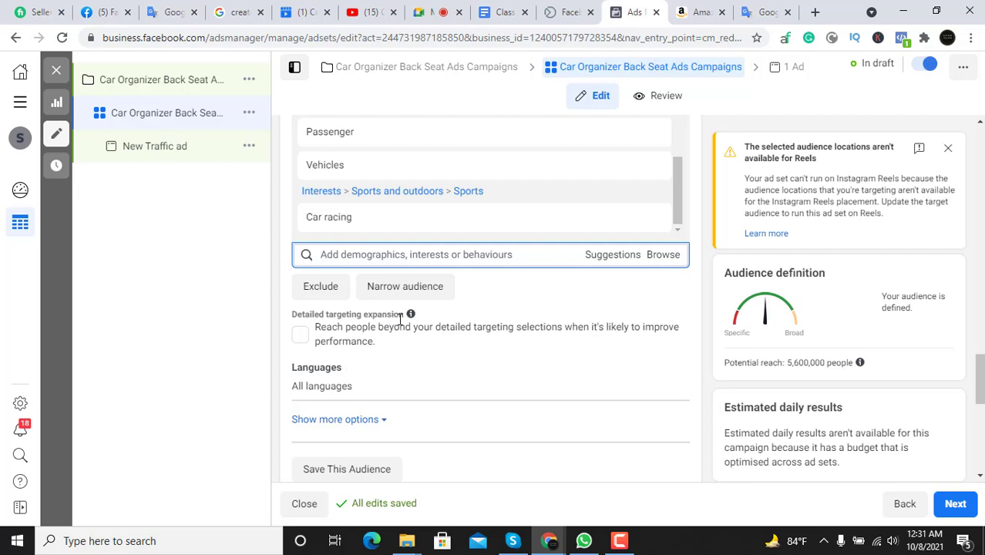
Turn on Detailed targeting expansion to reach people beyond the ad set's detailed targeting selections
left_click(300, 336)
left_click(301, 336)
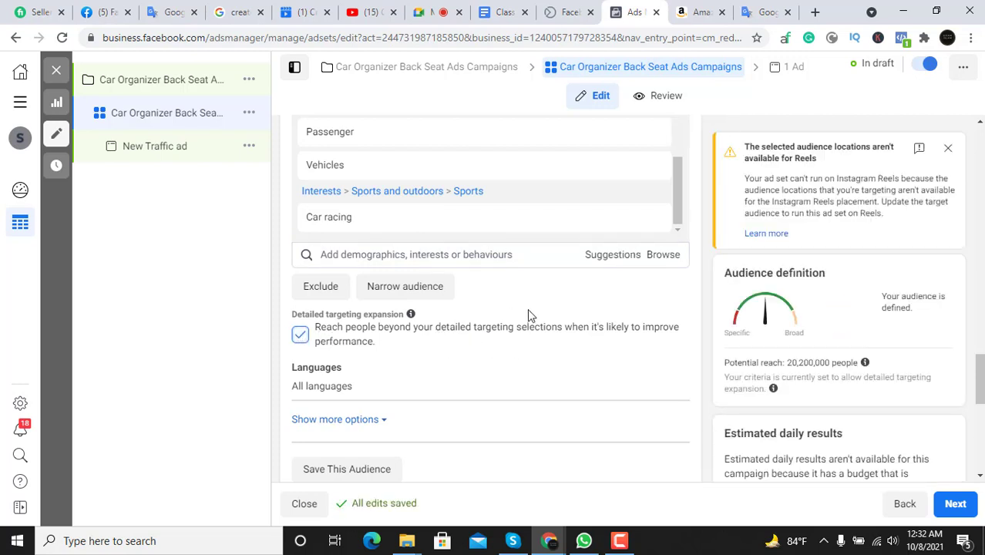
scroll(551, 314, "up", 2)
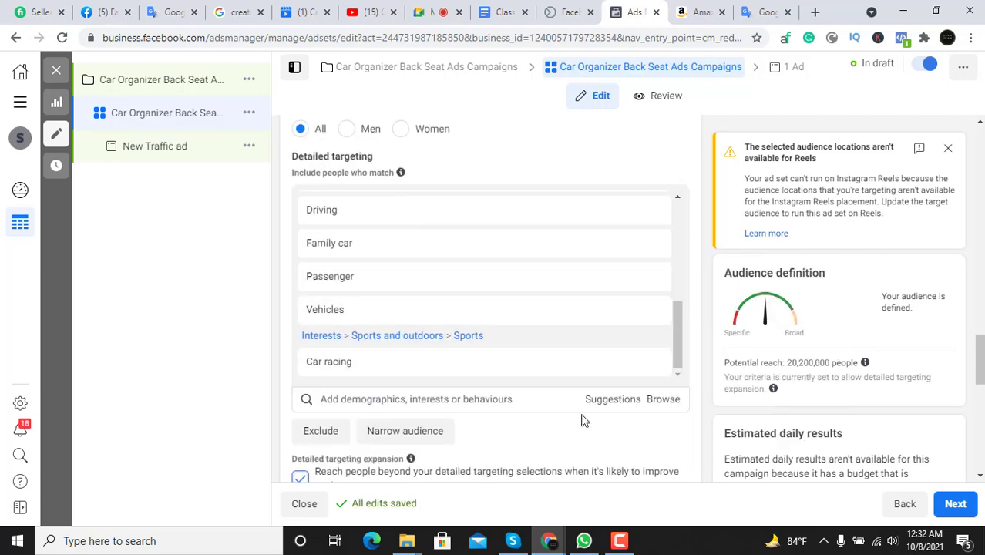
scroll(570, 405, "down", 1)
scroll(503, 301, "up", 1)
scroll(495, 286, "down", 2)
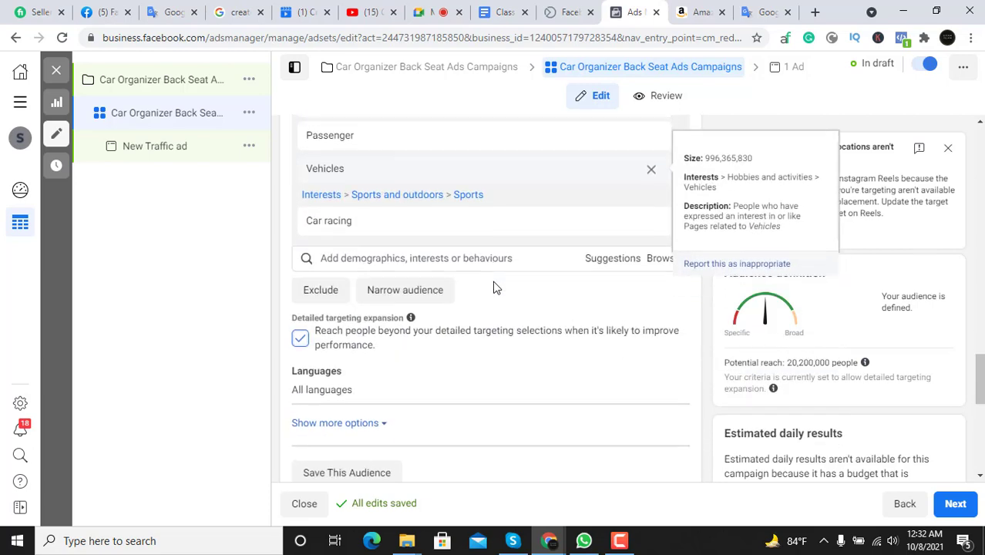
scroll(519, 265, "up", 1)
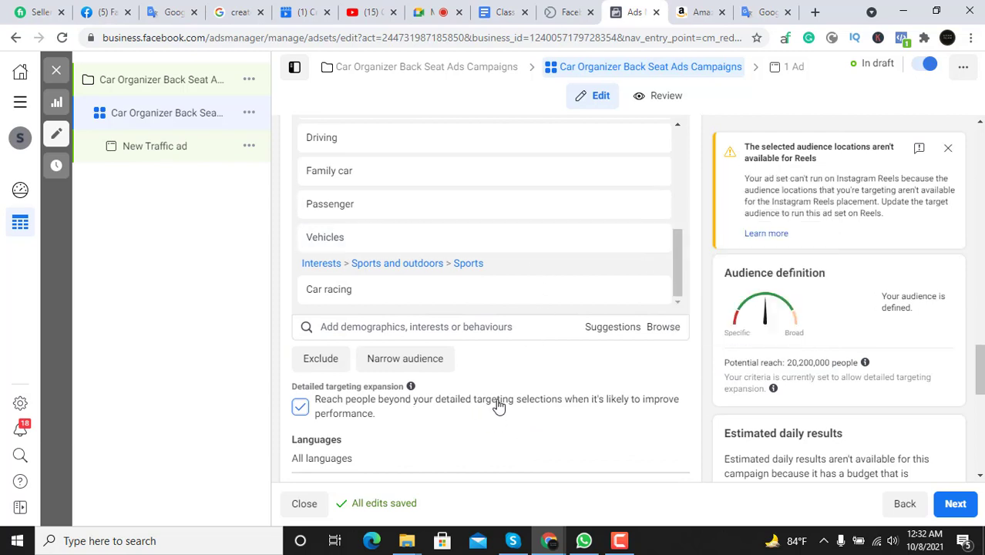
left_click(302, 407)
Review the included targeting entries and the expansion, Languages and Save This Audience options beneath them
scroll(590, 201, "up", 3)
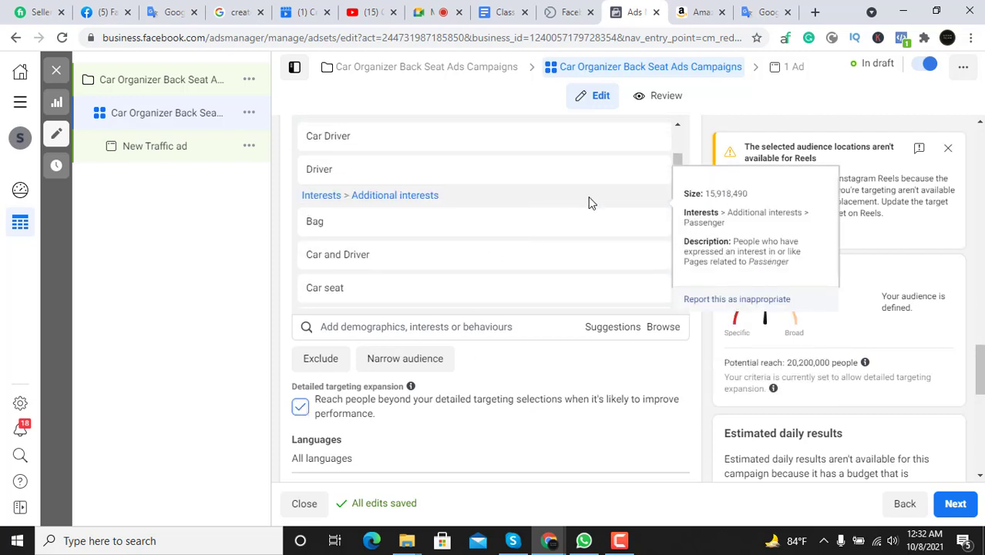
scroll(530, 394, "down", 1)
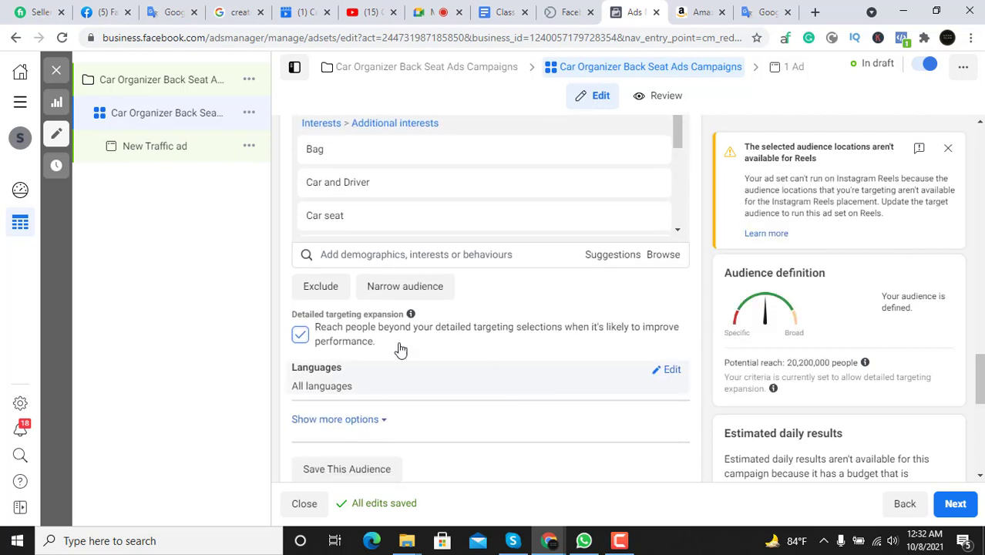
scroll(510, 394, "down", 2)
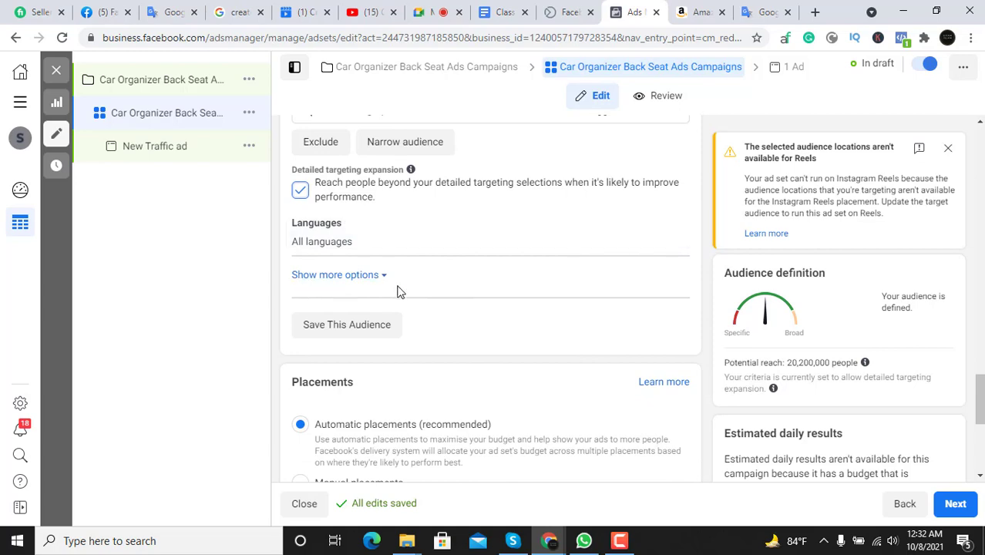
scroll(444, 333, "up", 5)
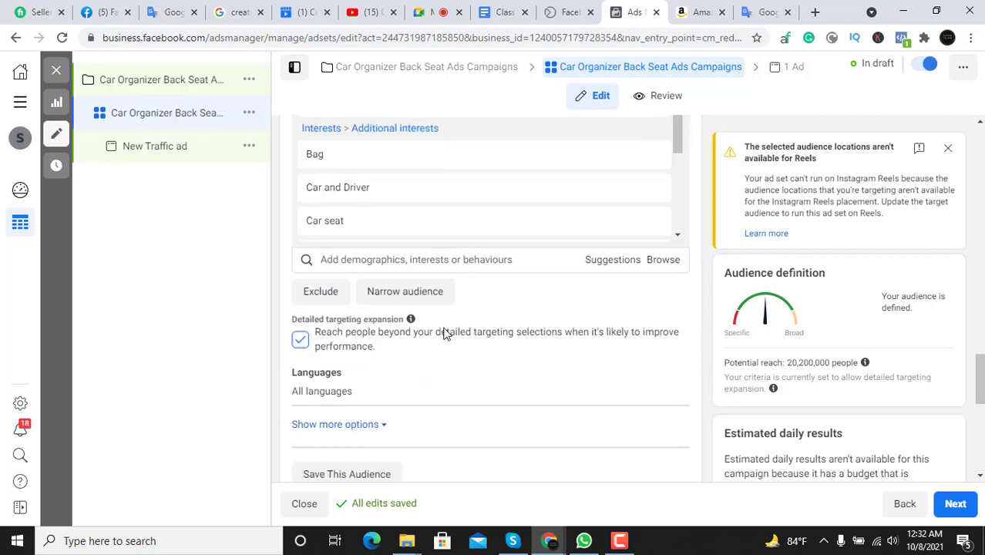
scroll(480, 347, "down", 1)
scroll(584, 249, "down", 2)
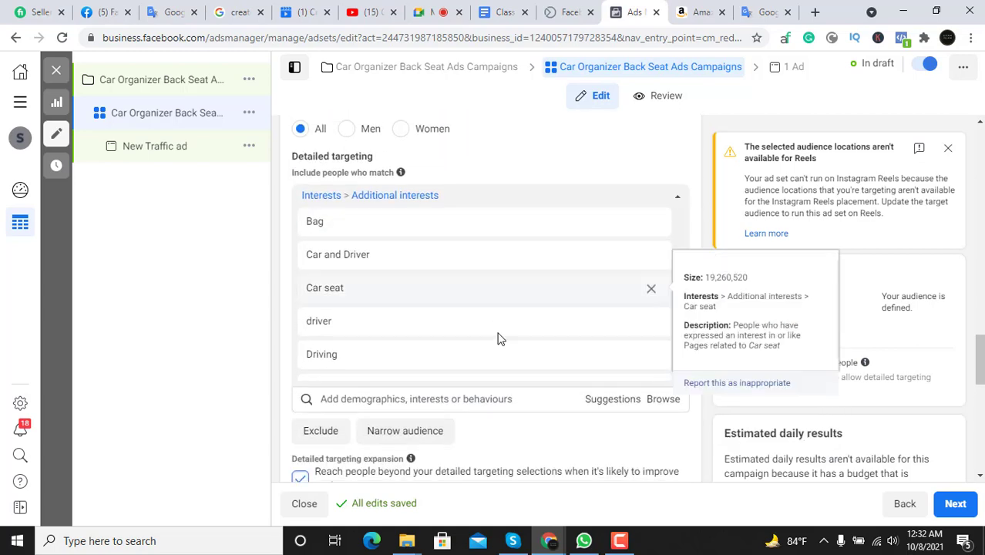
scroll(493, 335, "up", 3)
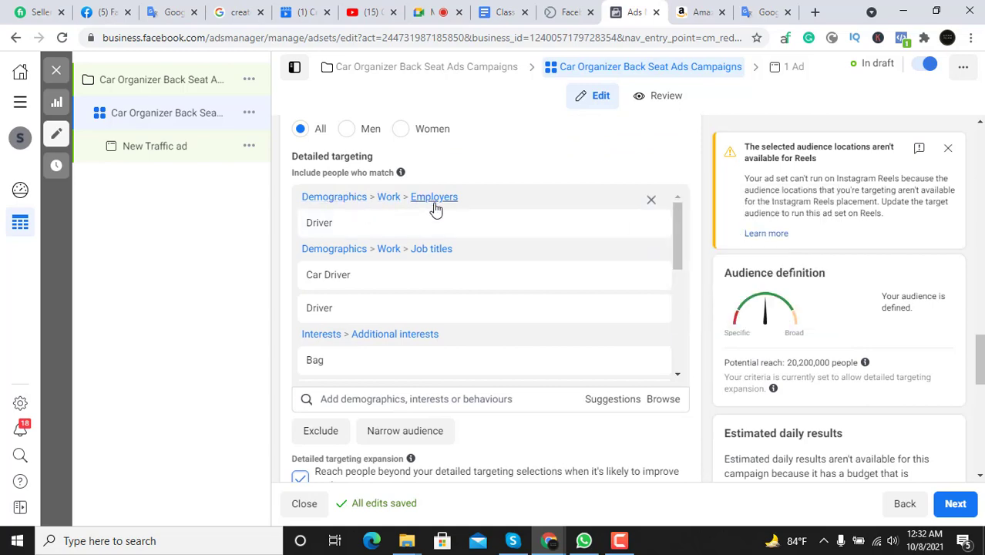
scroll(475, 324, "down", 4)
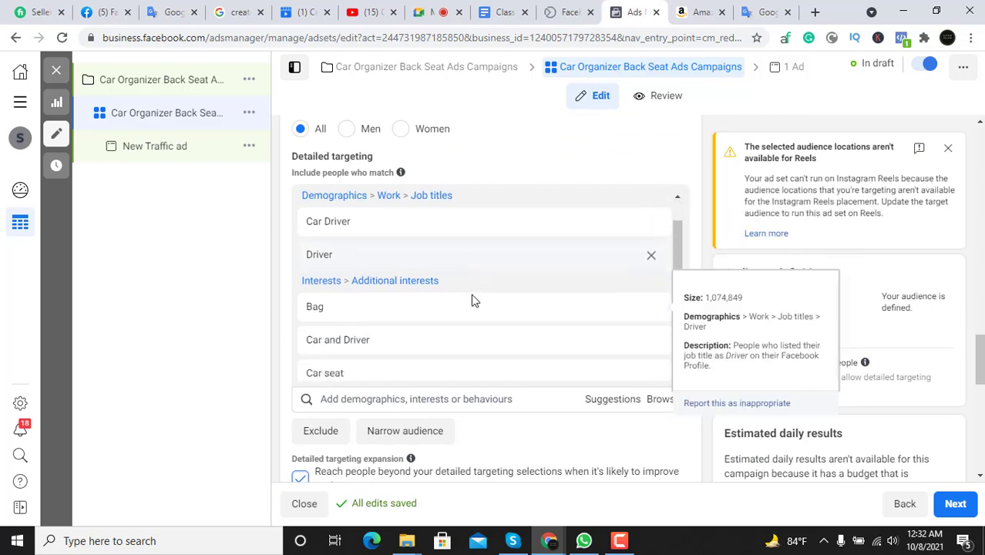
scroll(470, 299, "down", 4)
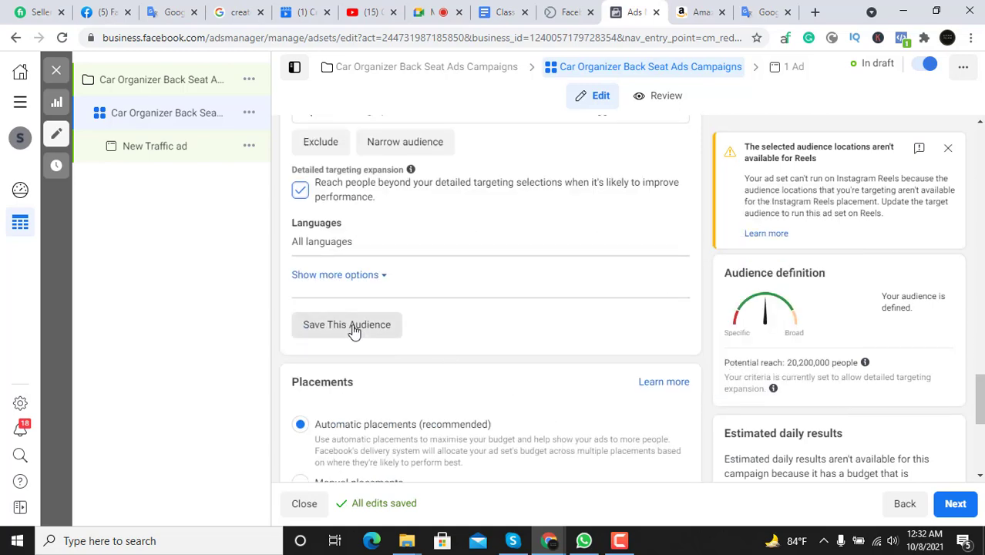
scroll(506, 339, "down", 1)
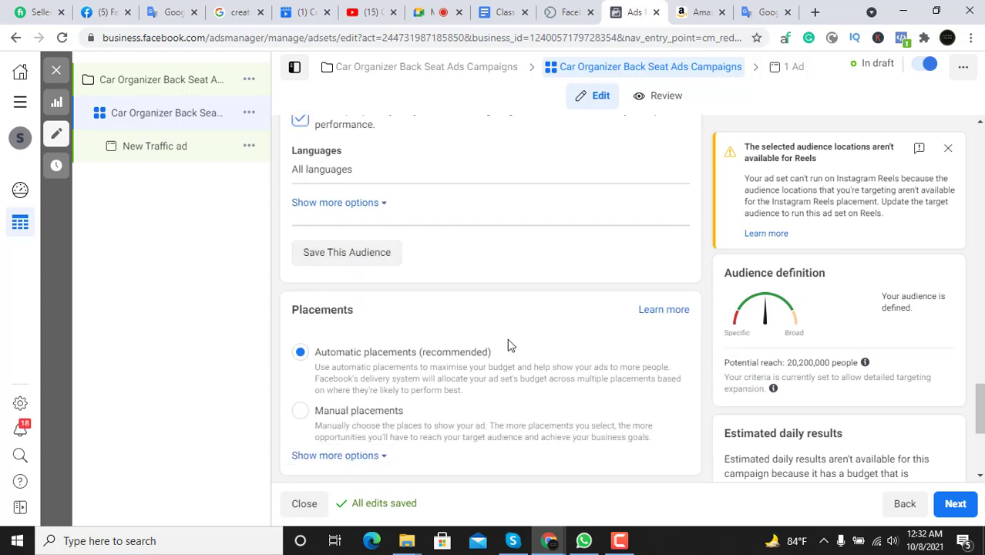
Recheck the audience's age, gender and included interests, from Car seat through Vehicles, against the remaining audience options
scroll(508, 338, "up", 2)
scroll(482, 358, "up", 3)
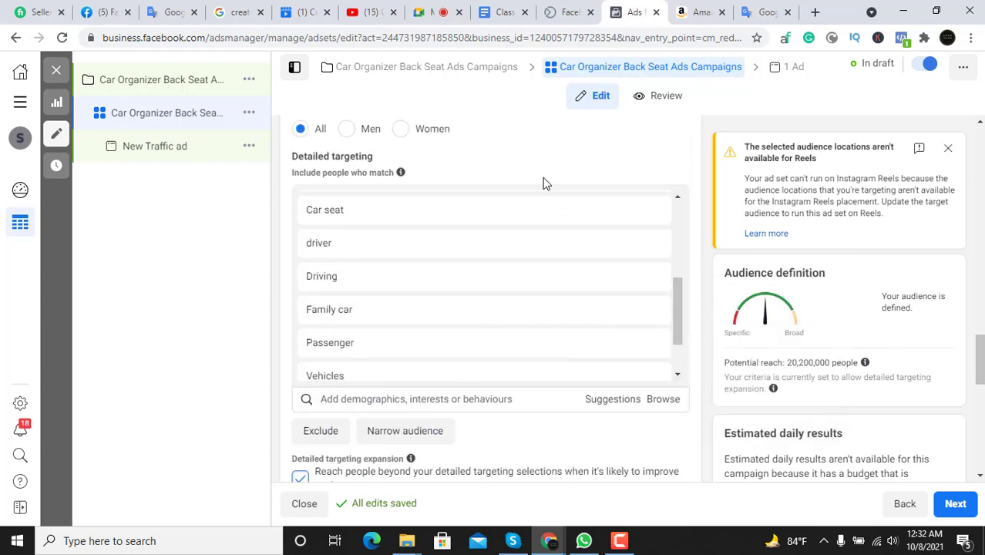
scroll(521, 305, "up", 3)
scroll(433, 379, "down", 3)
scroll(530, 437, "down", 1)
scroll(521, 424, "up", 2)
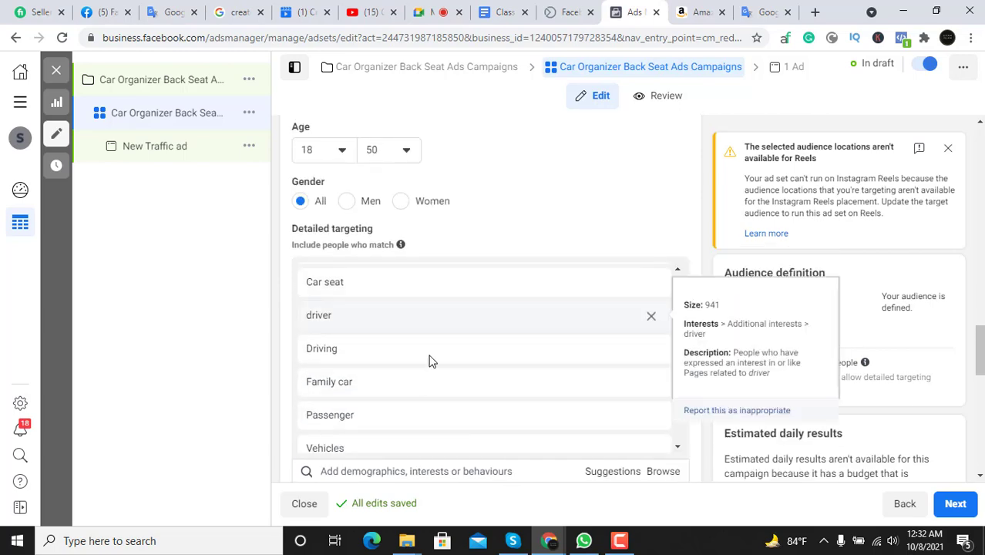
scroll(569, 208, "down", 3)
scroll(538, 354, "down", 2)
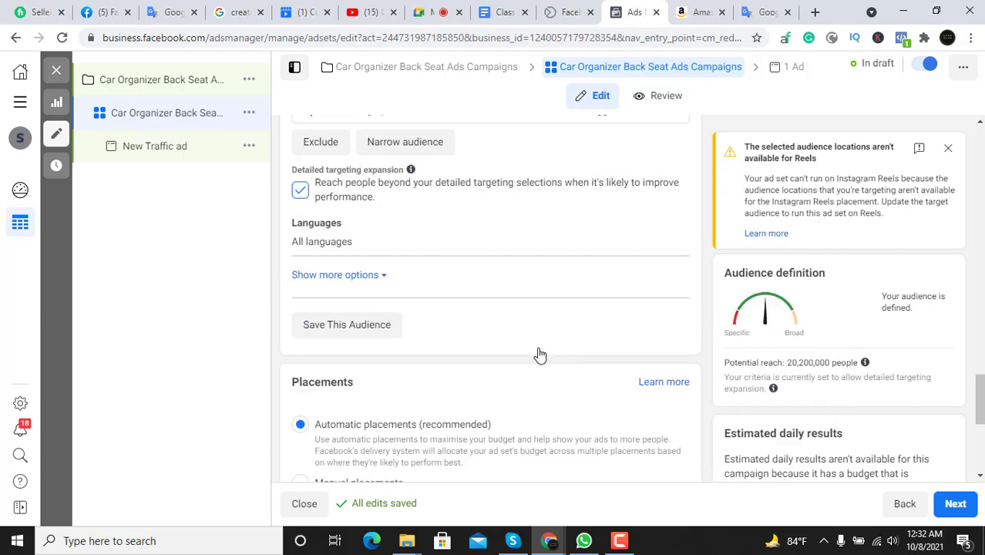
Switch the ad set's Placements from automatic to Manual placements
scroll(538, 351, "down", 2)
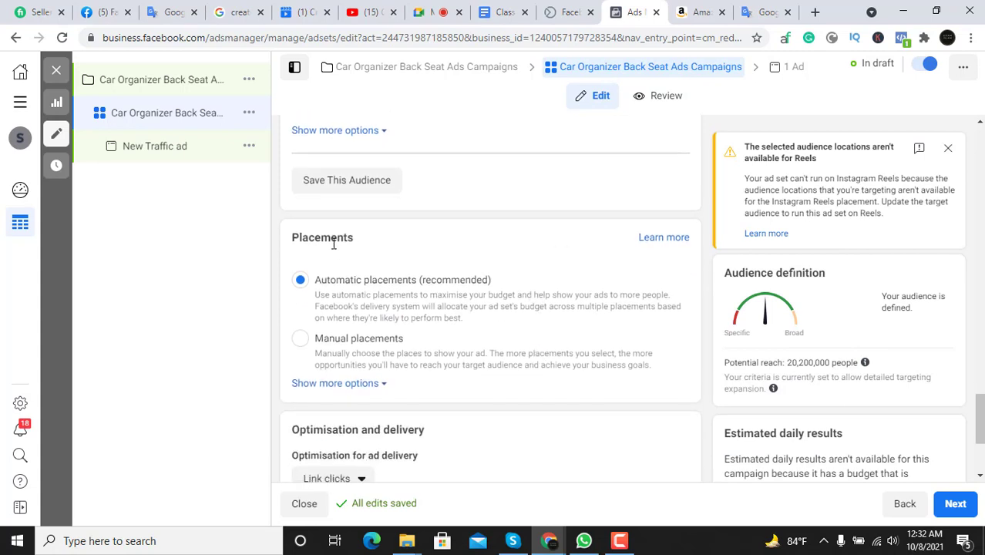
left_click_drag(319, 242, 348, 242)
left_click(352, 242)
left_click(470, 344)
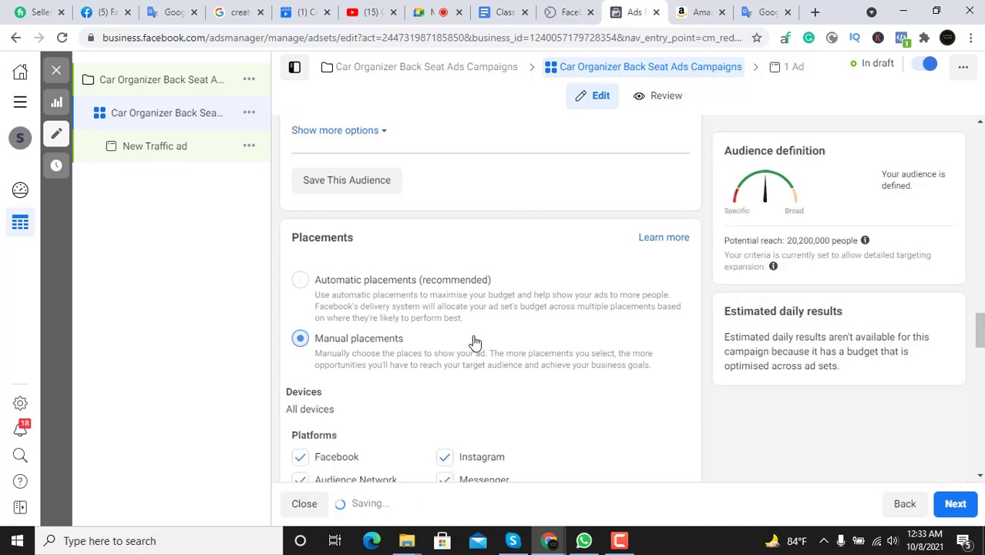
Restrict the platforms to Instagram by deselecting Facebook, Audience Network and Messenger, and check the individual Feeds placements
scroll(472, 341, "down", 3)
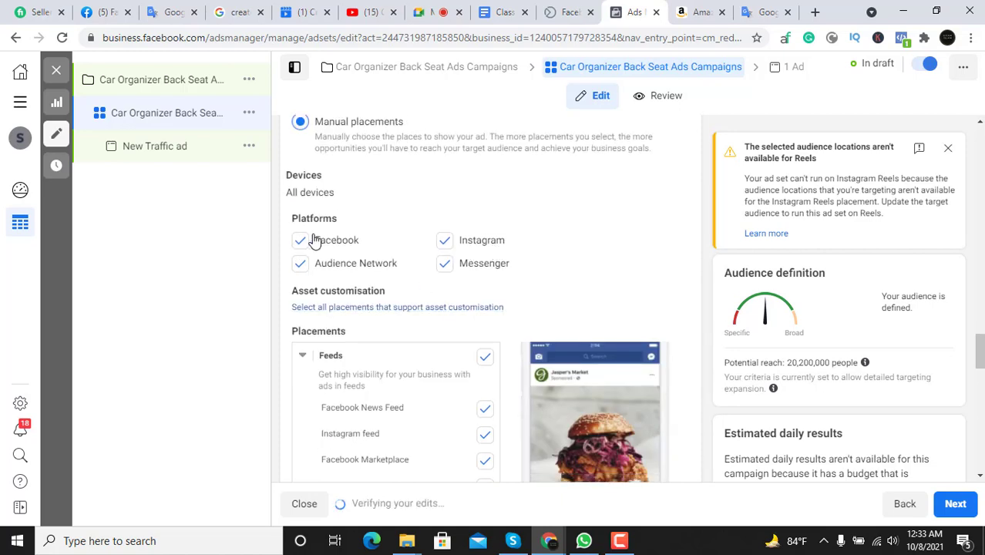
left_click(300, 240)
left_click(300, 266)
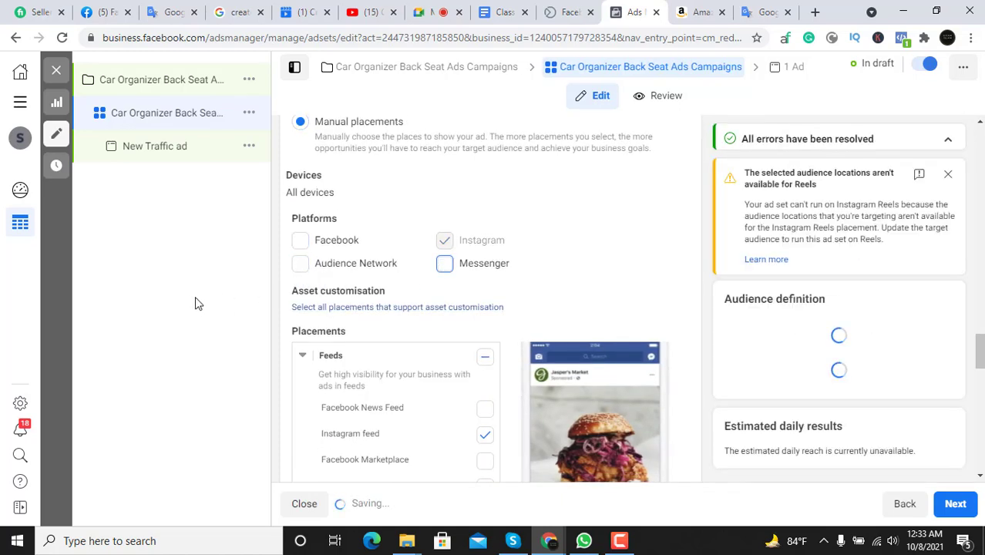
scroll(461, 219, "up", 1)
scroll(462, 219, "up", 1)
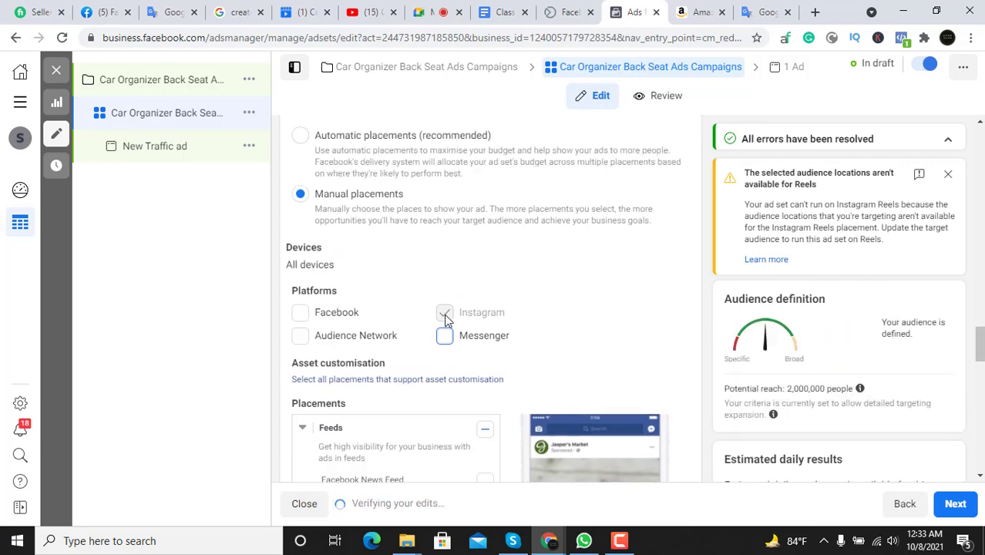
scroll(485, 348, "down", 3)
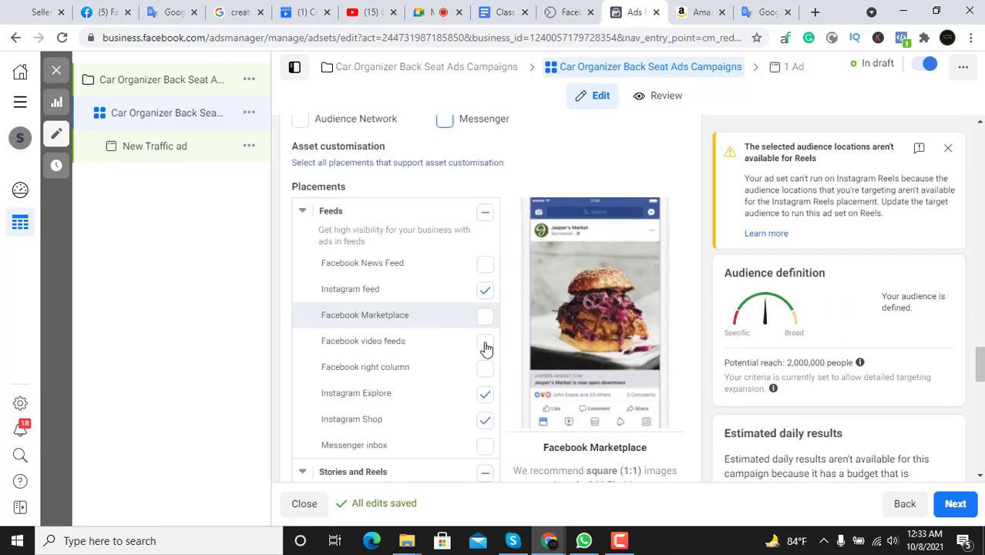
scroll(482, 349, "up", 6)
scroll(479, 352, "down", 6)
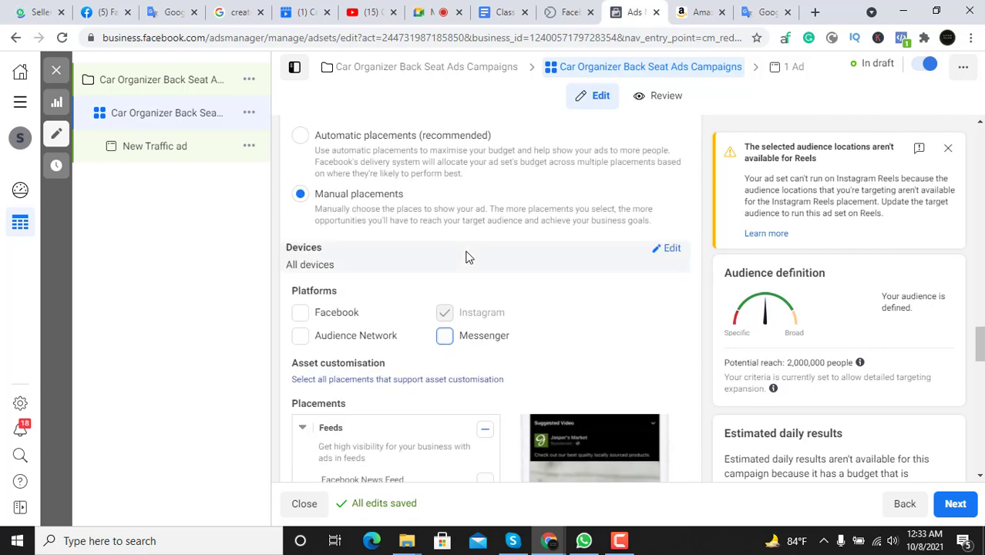
Select Facebook as a manual placement platform and deselect Instagram
left_click(300, 312)
left_click(302, 338)
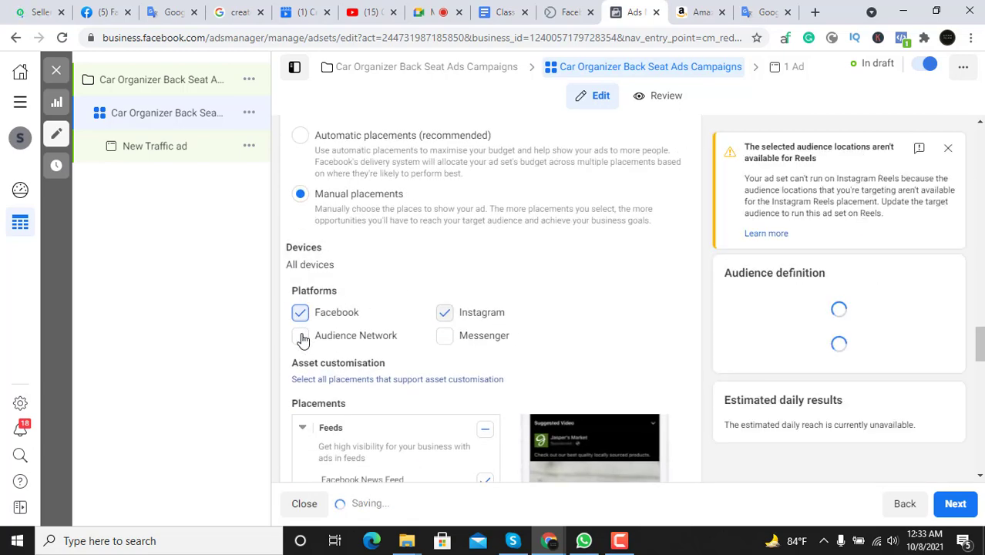
left_click(450, 340)
left_click(448, 318)
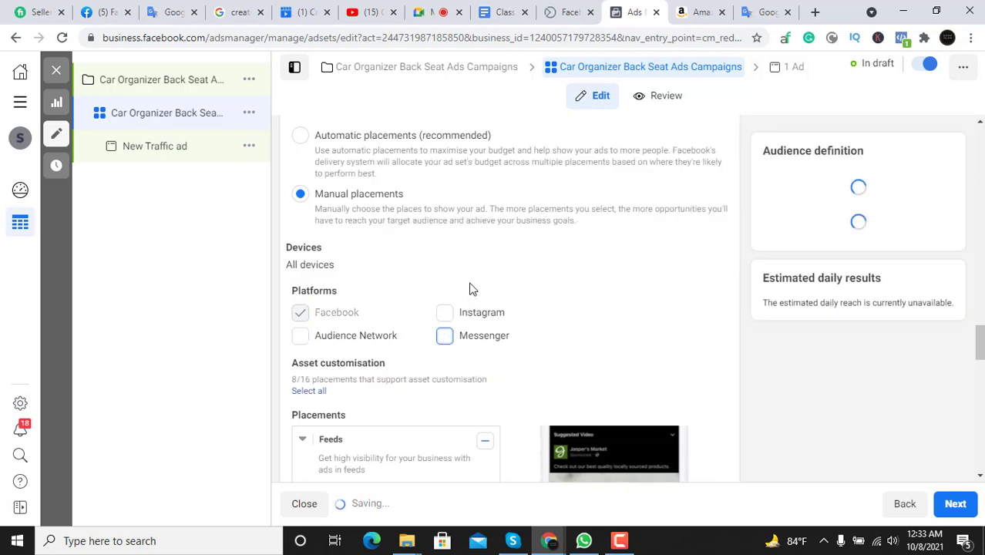
Add Audience Network and Messenger to the manual placement platforms
scroll(471, 289, "up", 2)
scroll(471, 288, "down", 1)
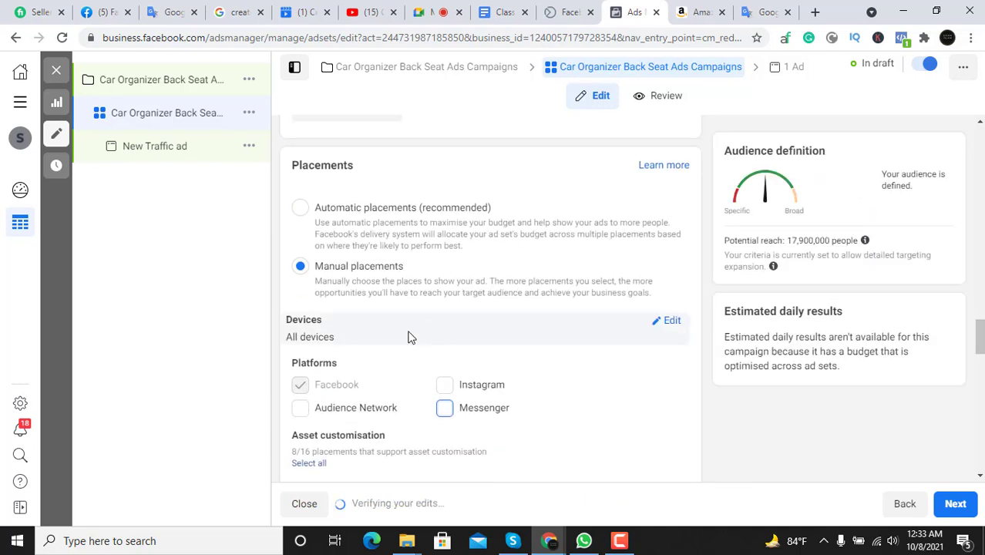
left_click(301, 413)
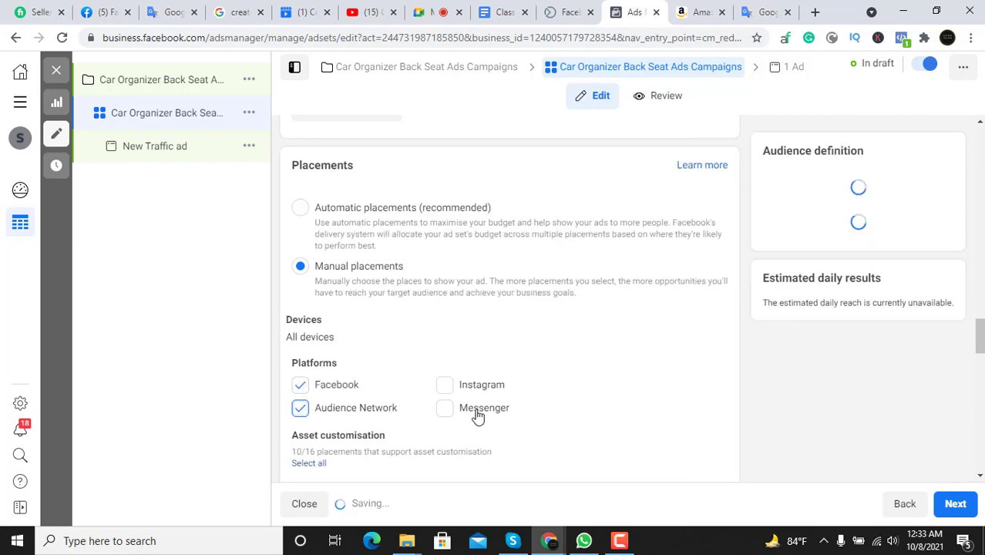
left_click(446, 411)
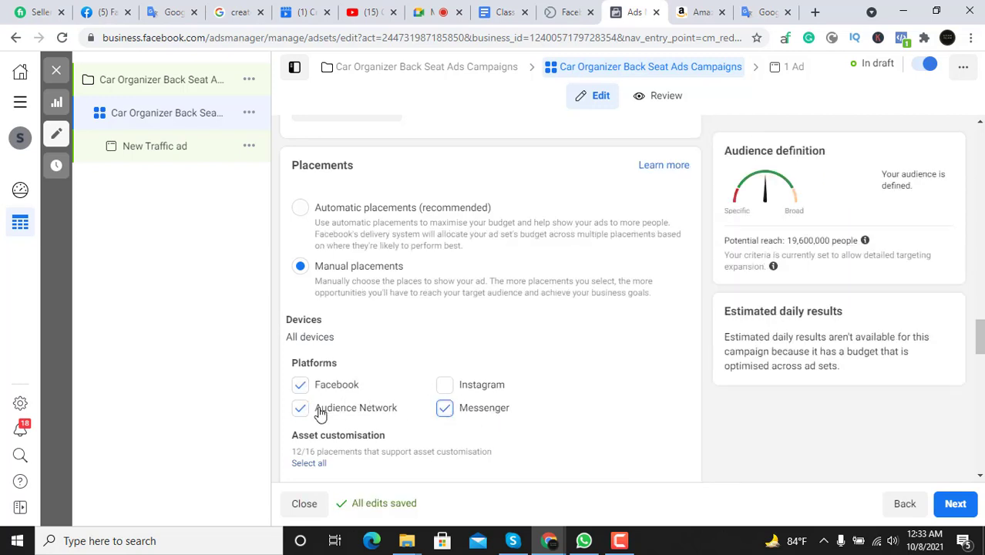
Include Instagram Explore and Instagram Shop among the feed placements
scroll(407, 393, "down", 2)
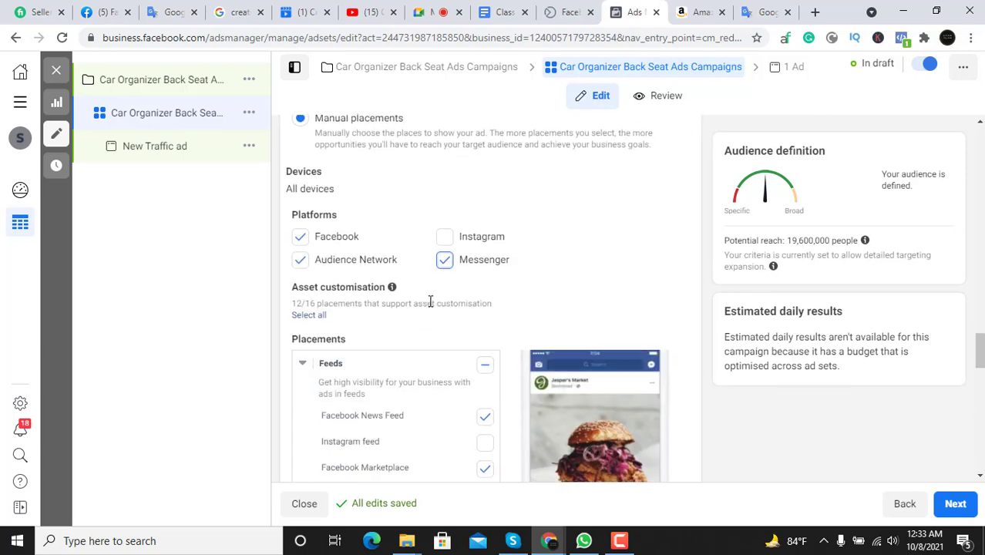
scroll(431, 304, "down", 5)
scroll(430, 310, "up", 2)
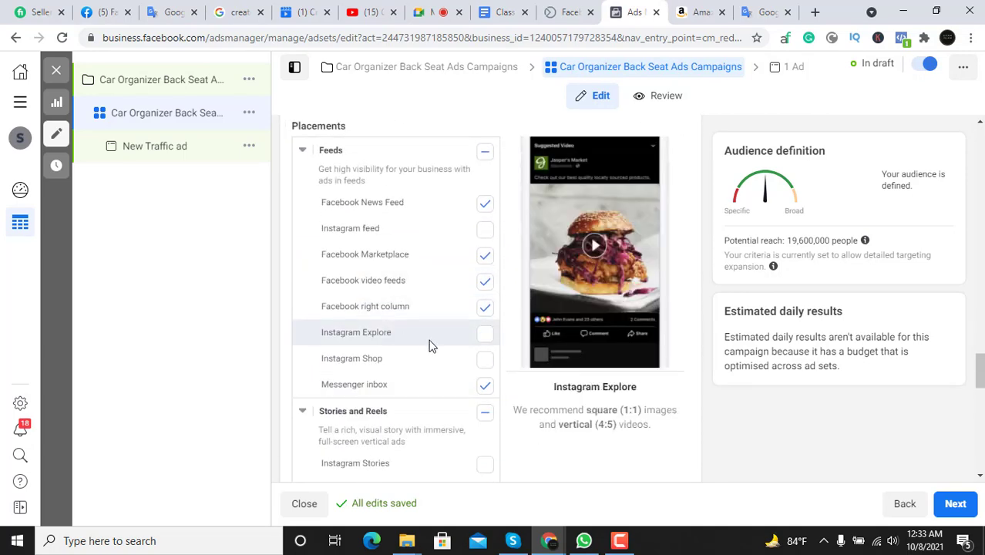
left_click(486, 340)
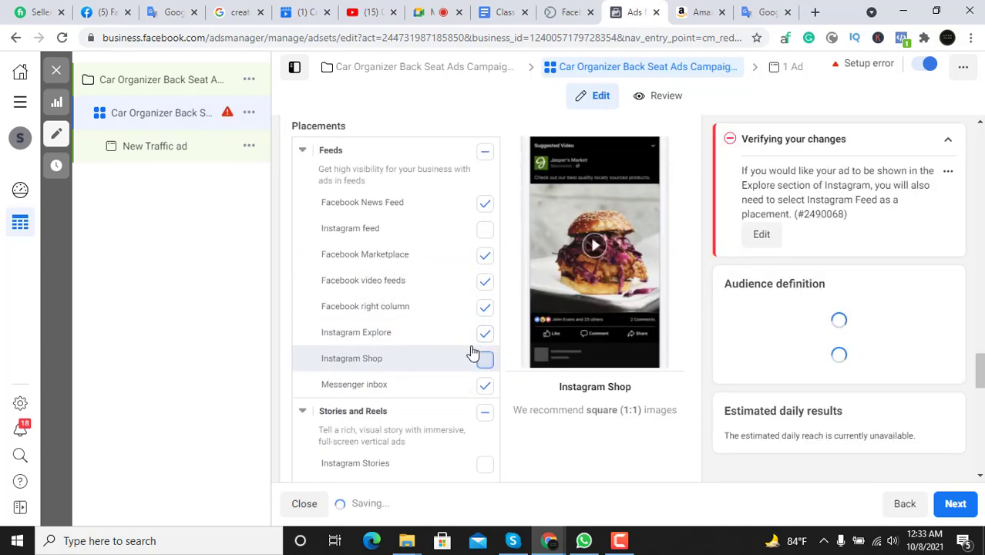
Review the selected manual placements and switch the ad set to Automatic placements (recommended)
scroll(466, 346, "down", 7)
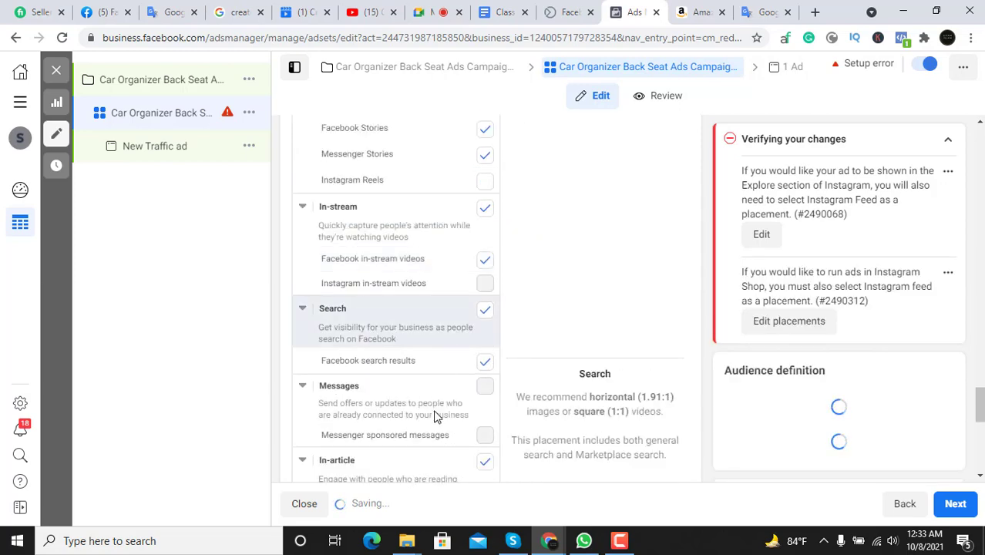
scroll(435, 414, "down", 5)
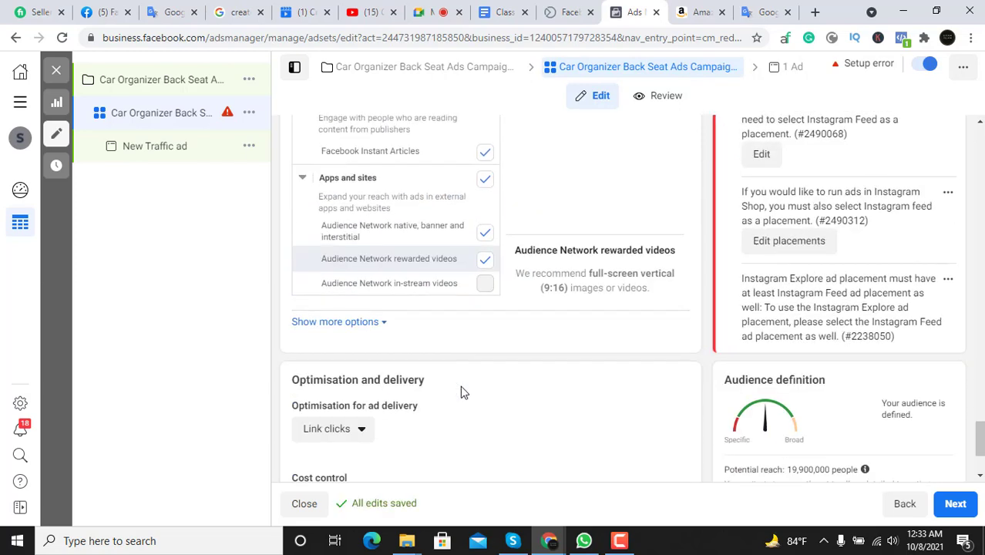
scroll(460, 388, "up", 15)
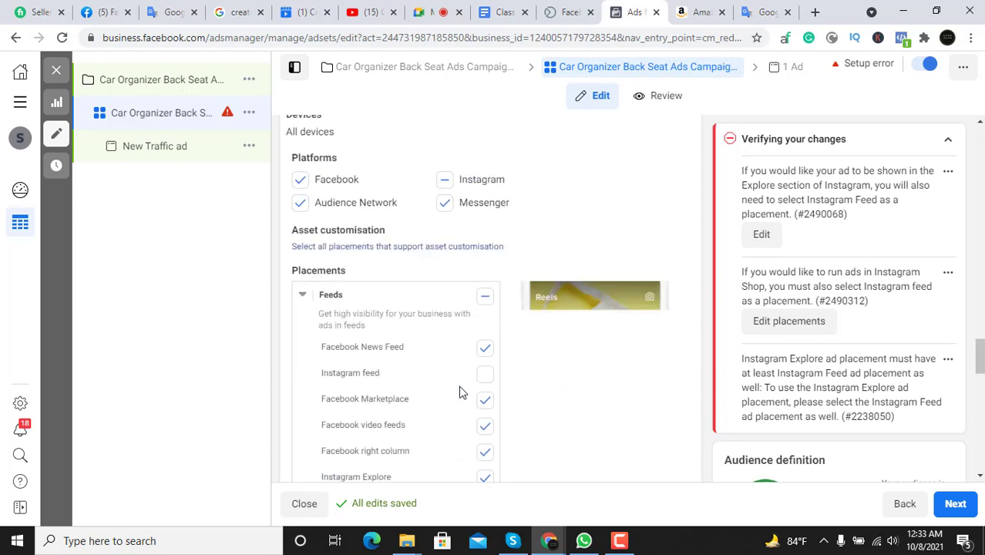
scroll(460, 392, "up", 2)
scroll(455, 378, "down", 3)
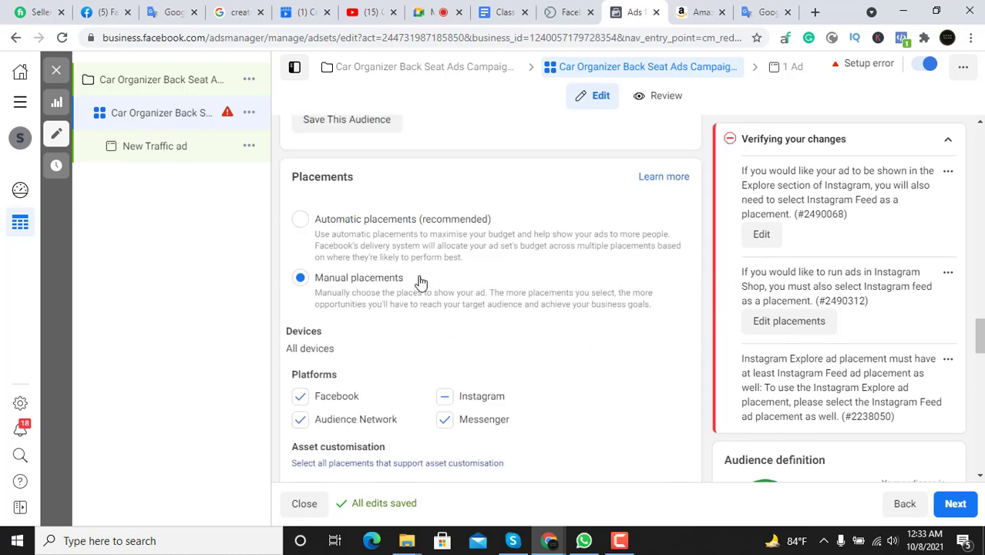
scroll(425, 284, "down", 1)
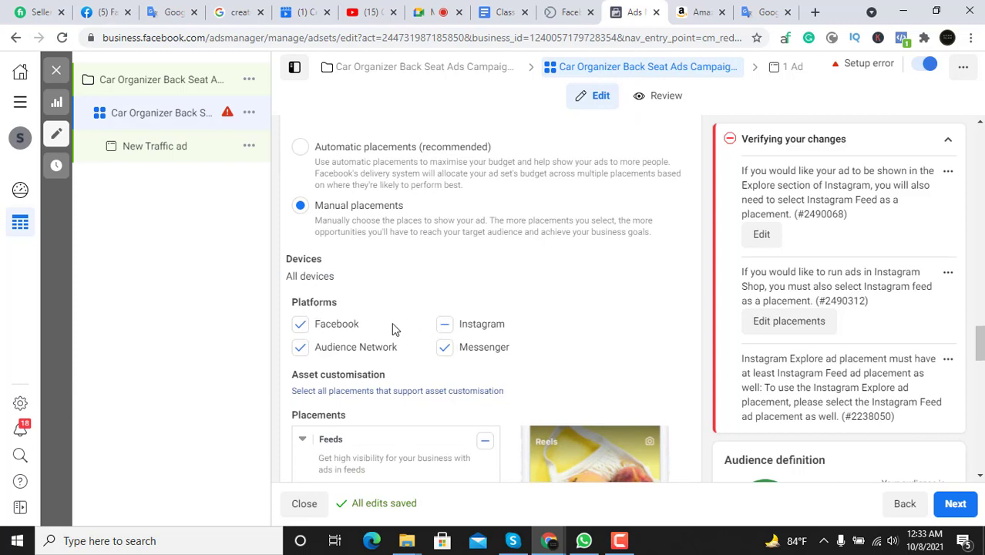
scroll(391, 329, "up", 1)
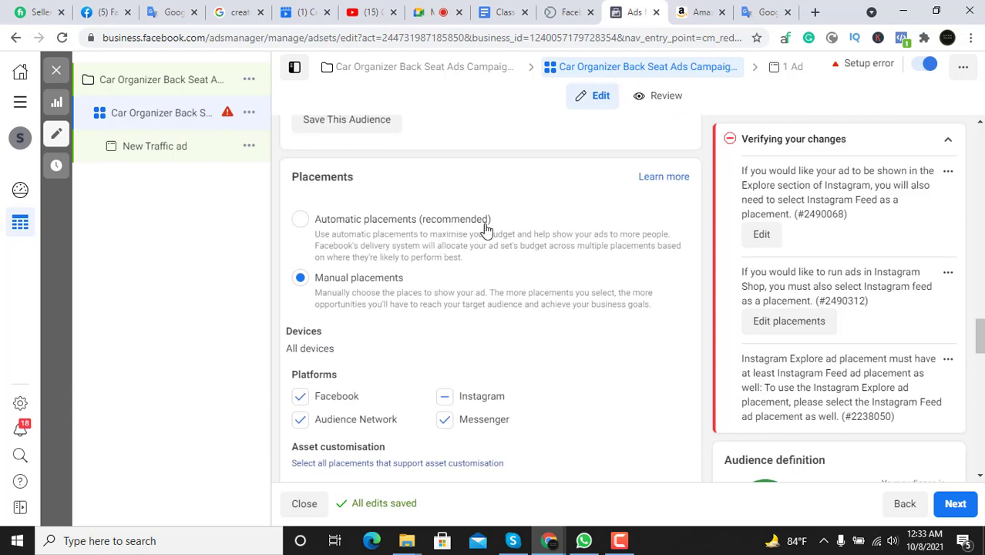
left_click(299, 220)
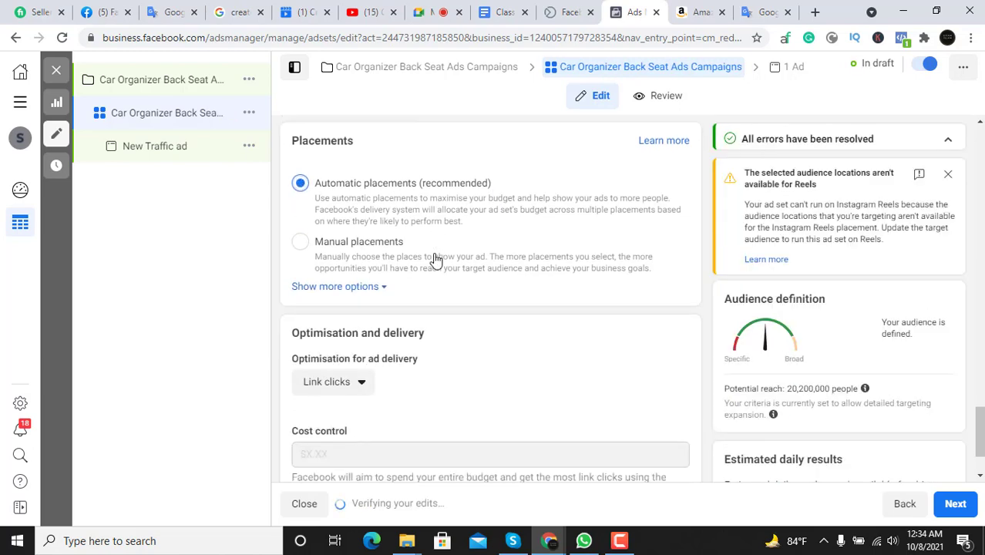
Review the ad delivery optimisation choices and choose Link clicks
scroll(434, 259, "down", 1)
scroll(435, 254, "up", 3)
scroll(435, 252, "down", 2)
scroll(449, 252, "up", 1)
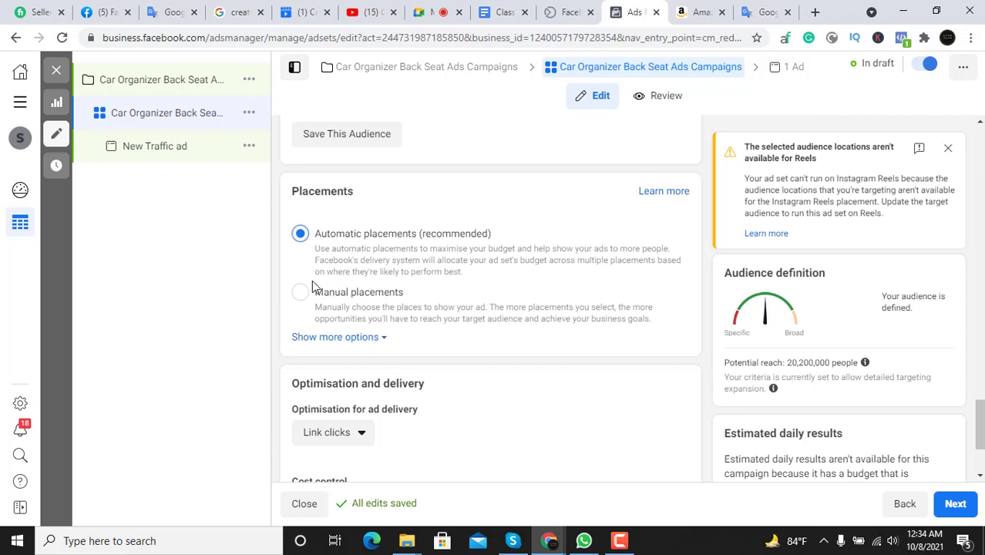
scroll(393, 255, "down", 2)
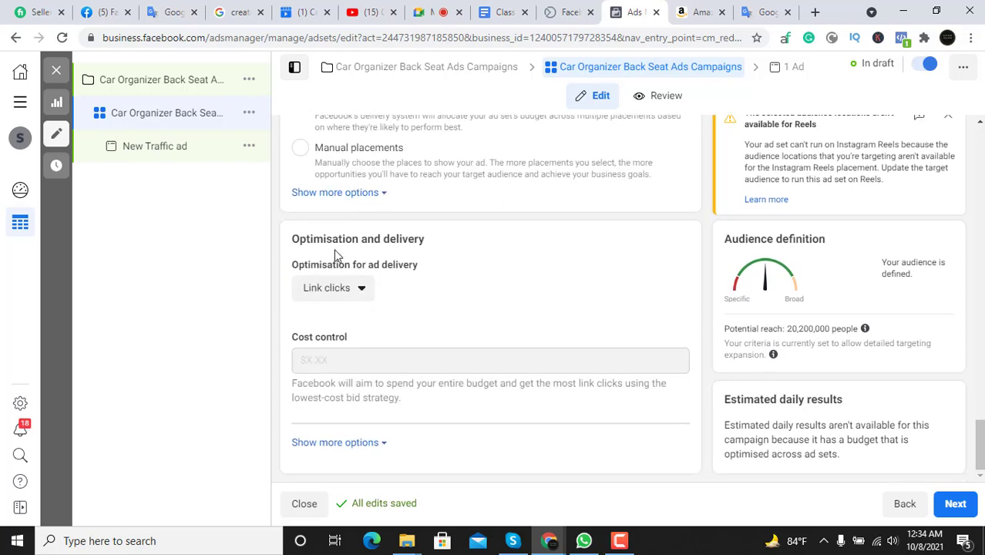
left_click(362, 289)
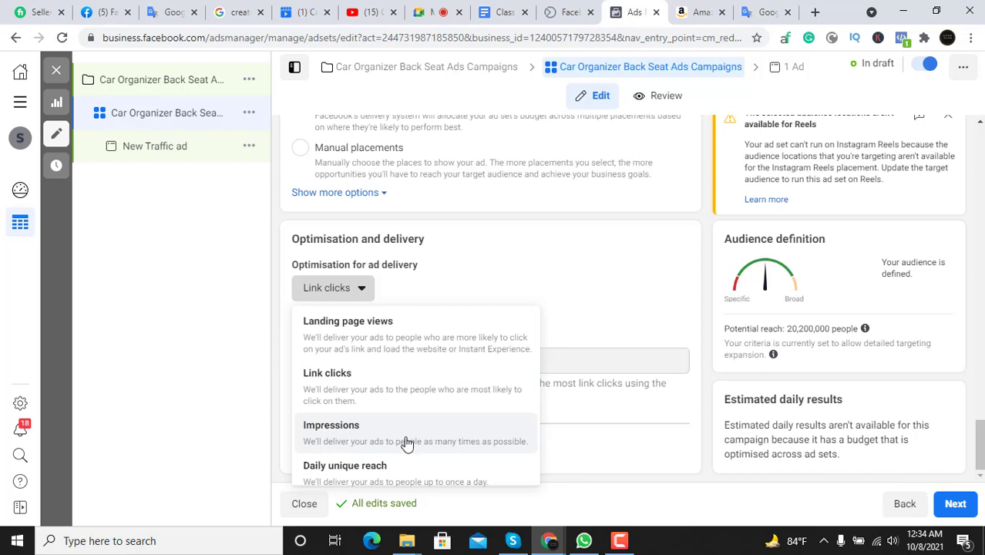
scroll(401, 455, "down", 1)
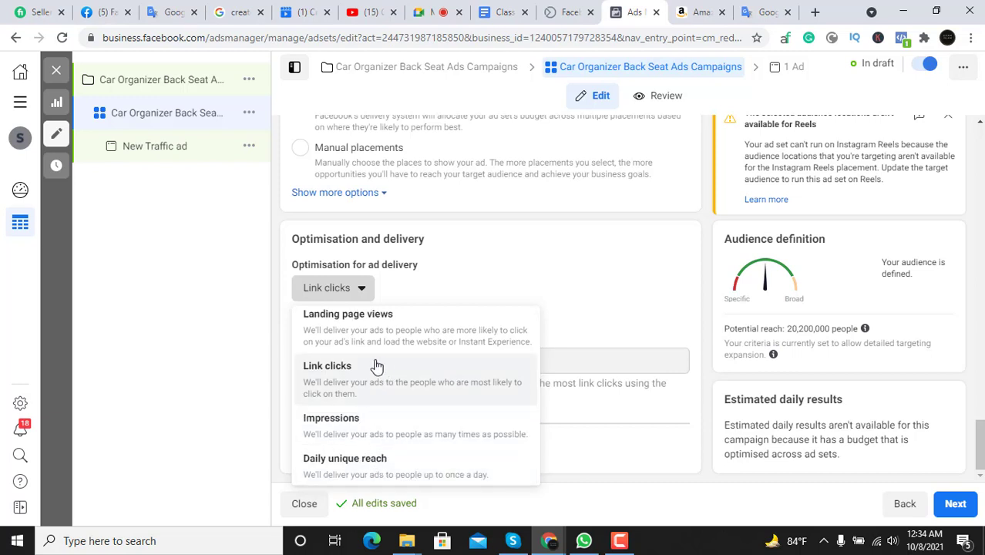
scroll(350, 327, "up", 1)
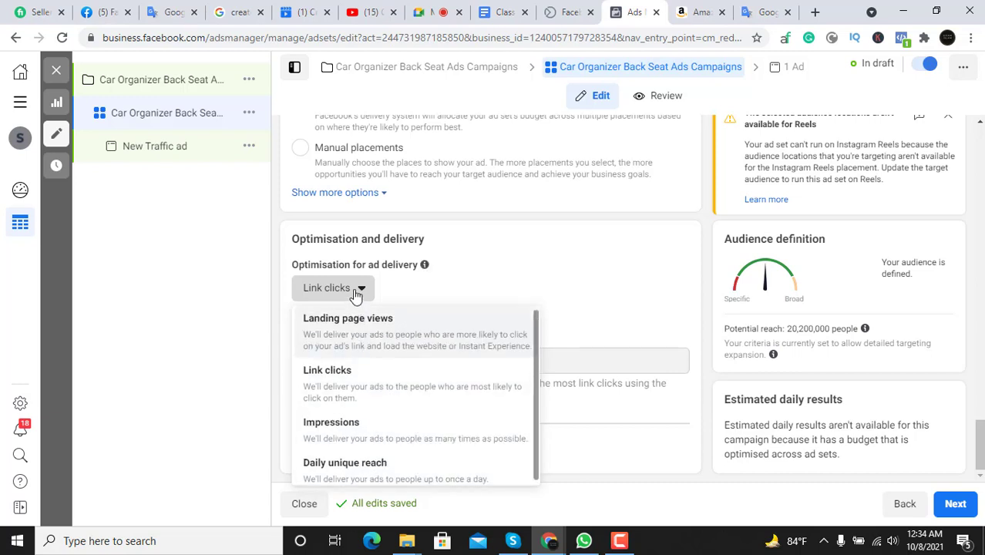
left_click(352, 383)
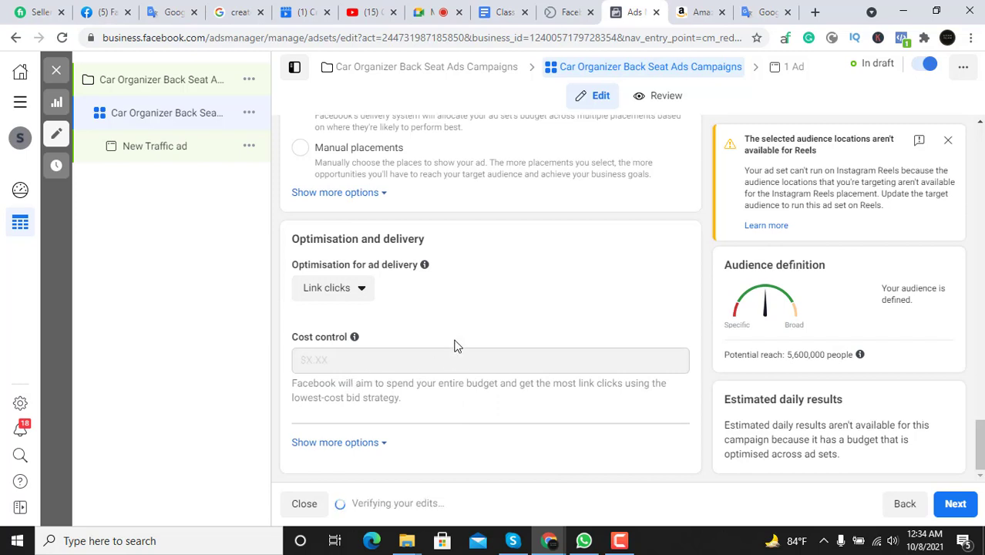
Try Impressions as the ad delivery optimisation to compare the potential reach, and go back to Link clicks
left_click(345, 296)
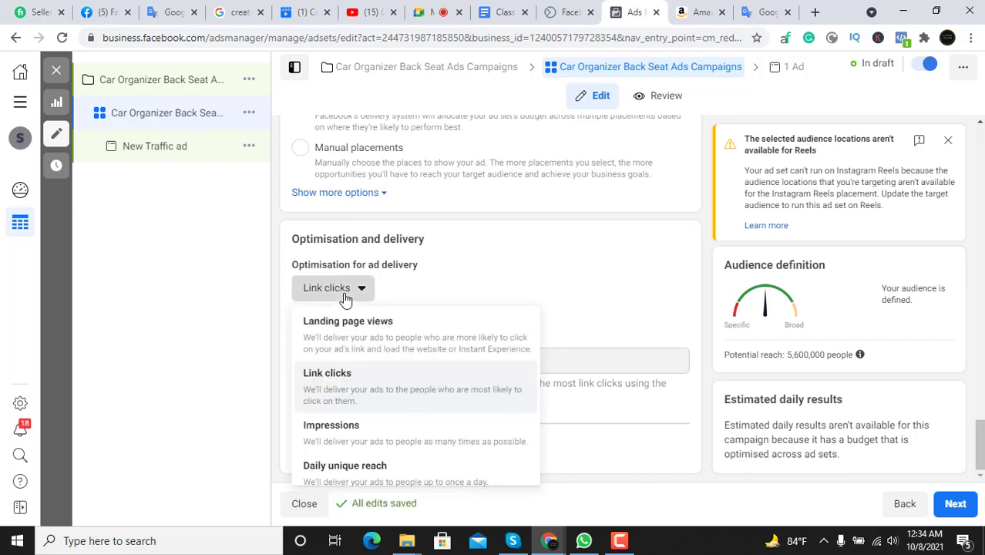
left_click(348, 435)
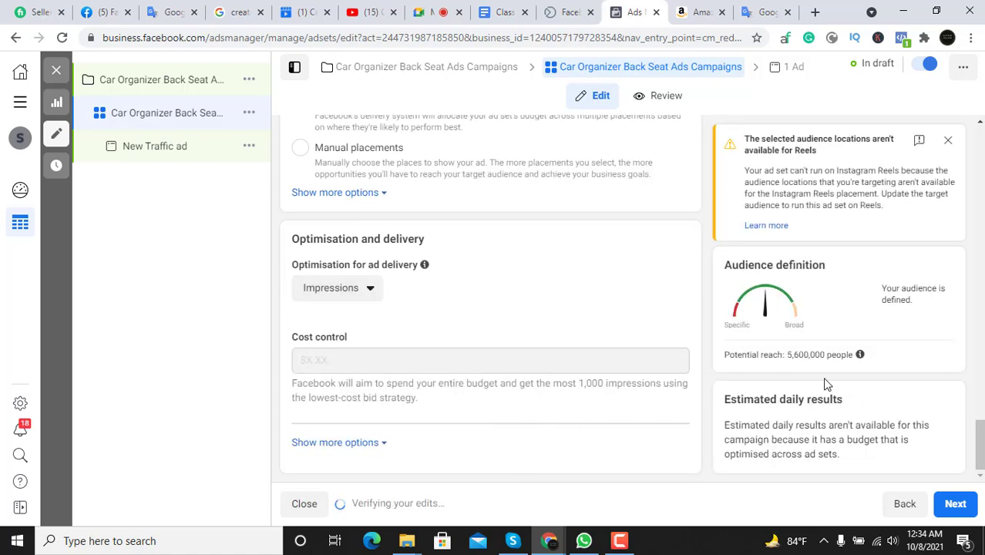
double_click(801, 354)
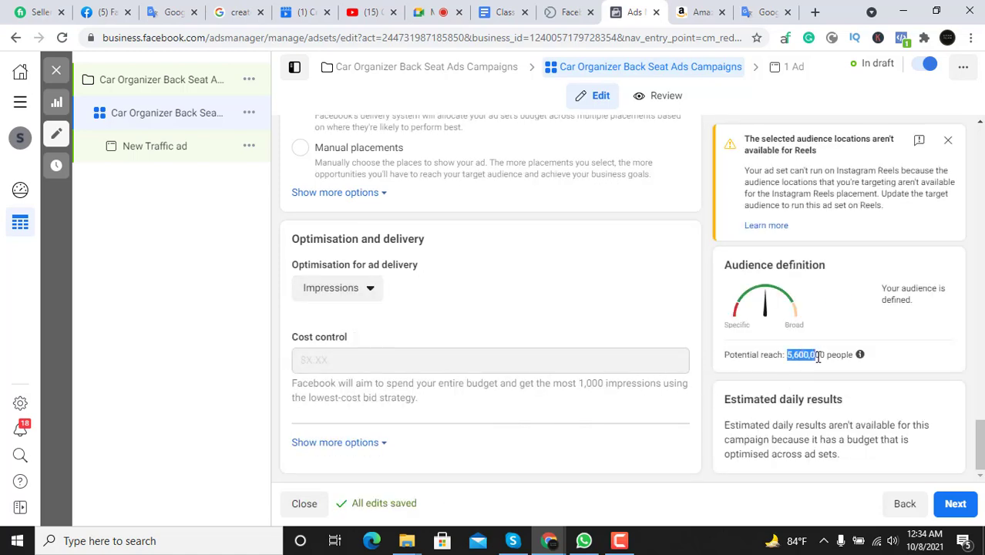
left_click(357, 291)
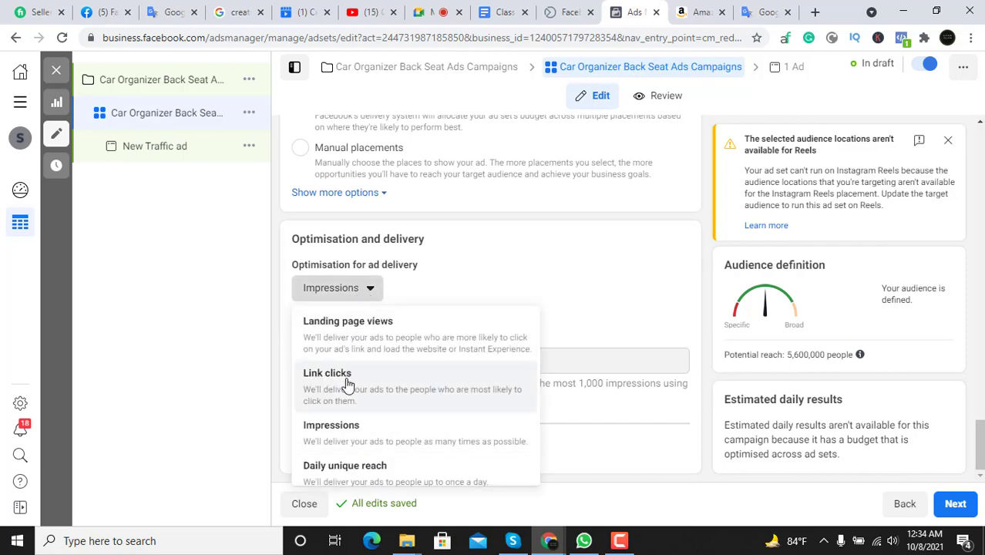
left_click(347, 384)
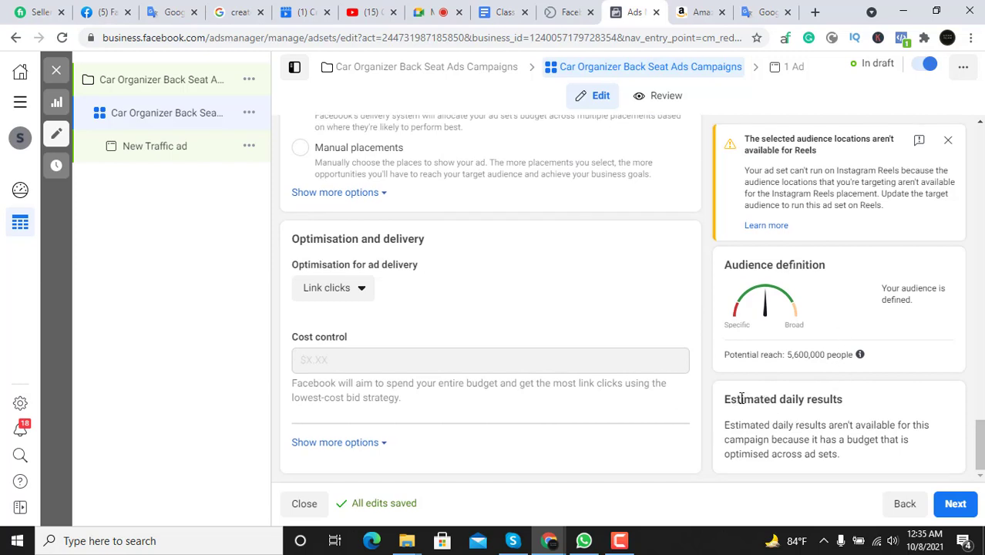
Read the estimated daily results note and turn off campaign budget optimisation at the campaign level
left_click_drag(731, 398, 853, 403)
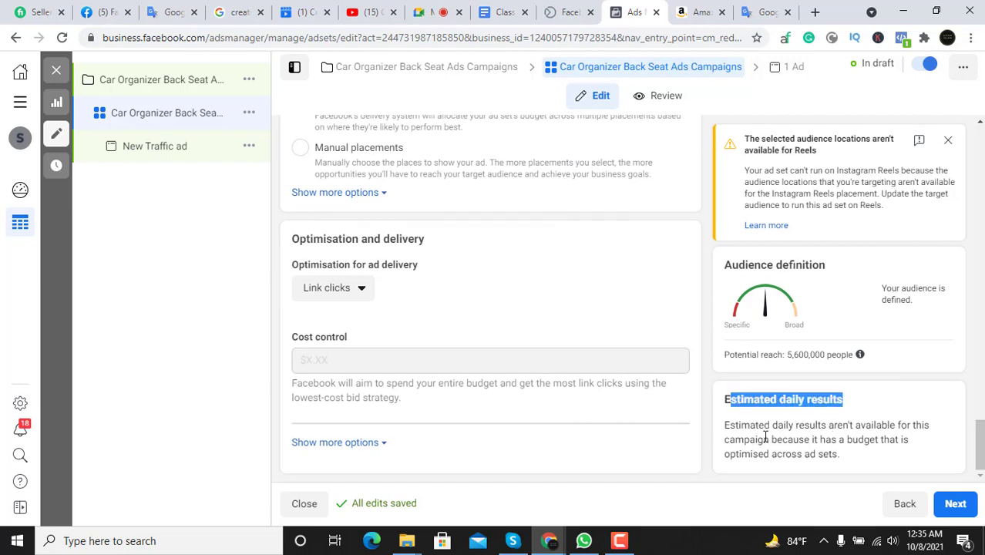
left_click_drag(765, 439, 839, 456)
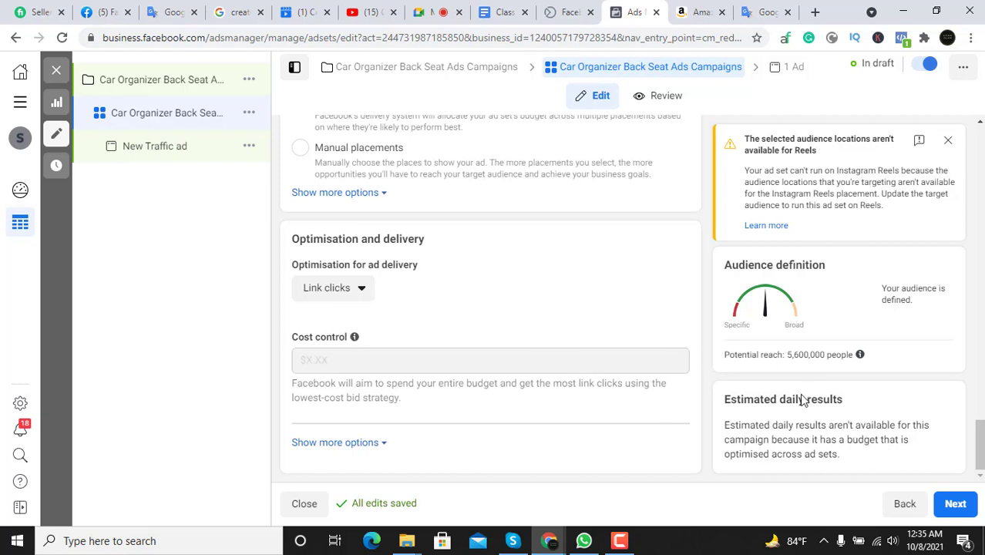
left_click(163, 84)
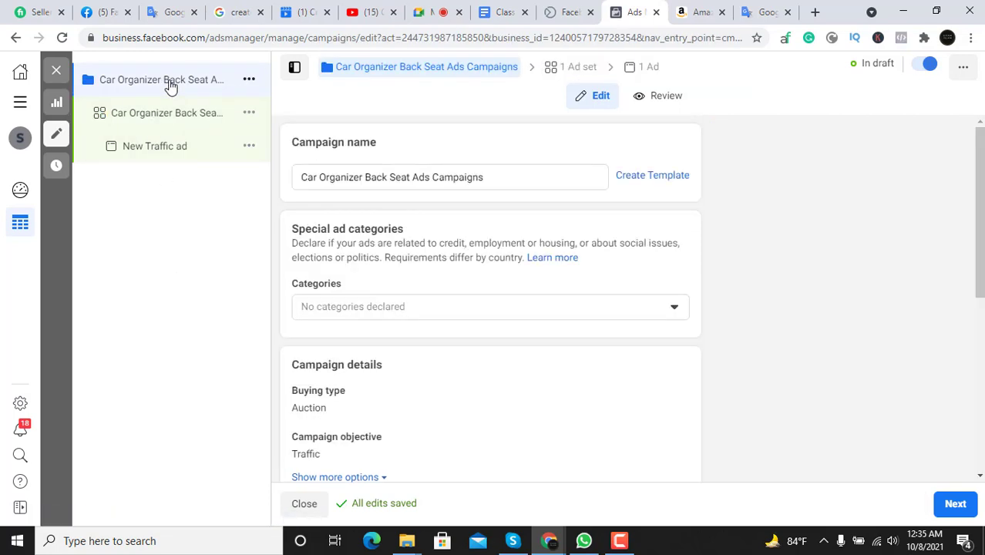
scroll(516, 383, "down", 5)
scroll(517, 389, "up", 1)
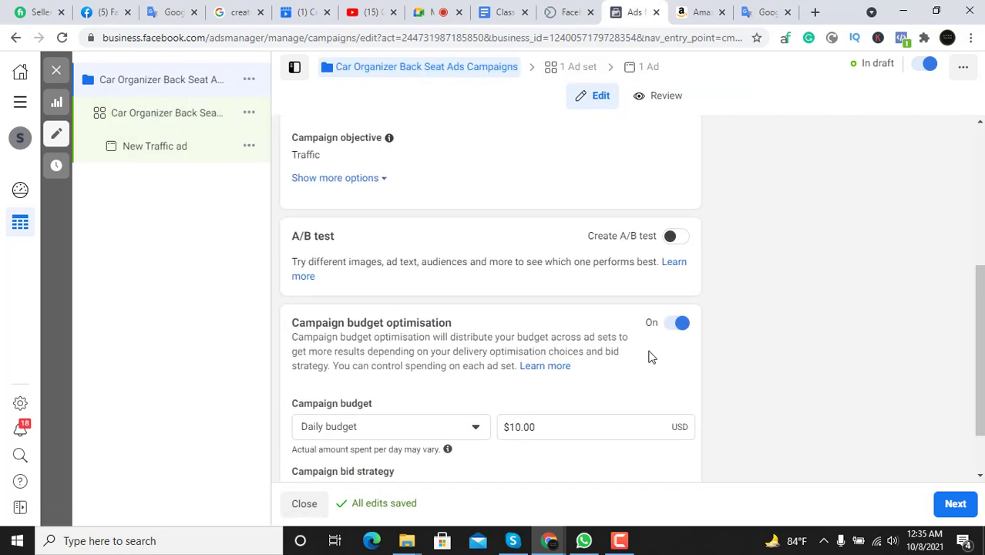
left_click(675, 324)
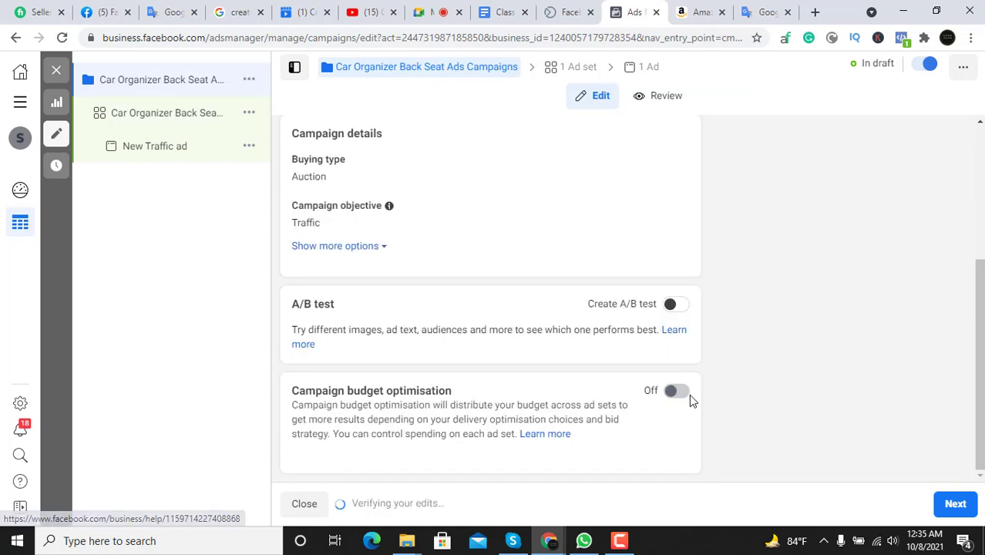
Return to the ad set and examine its estimated daily reach and link clicks
left_click(952, 505)
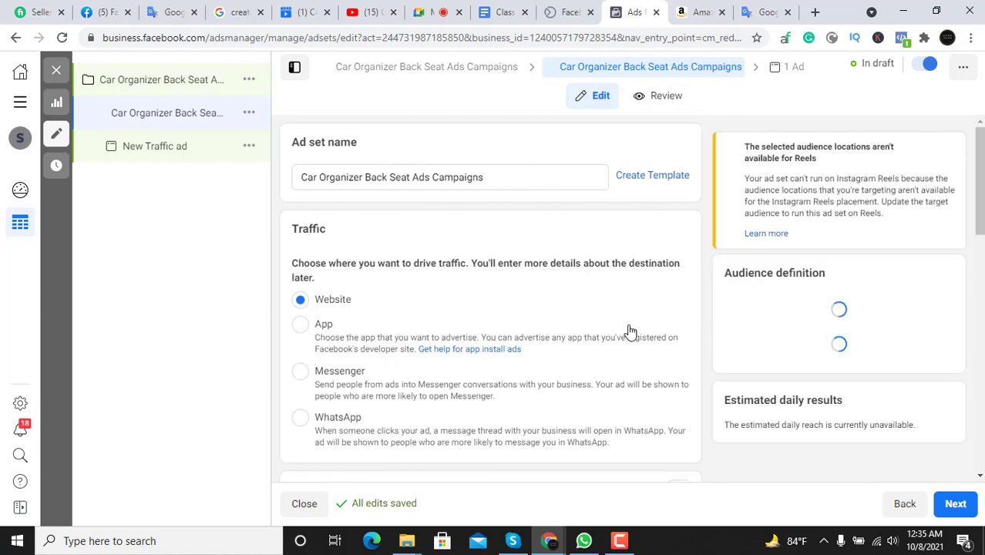
scroll(631, 329, "down", 2)
scroll(630, 335, "down", 10)
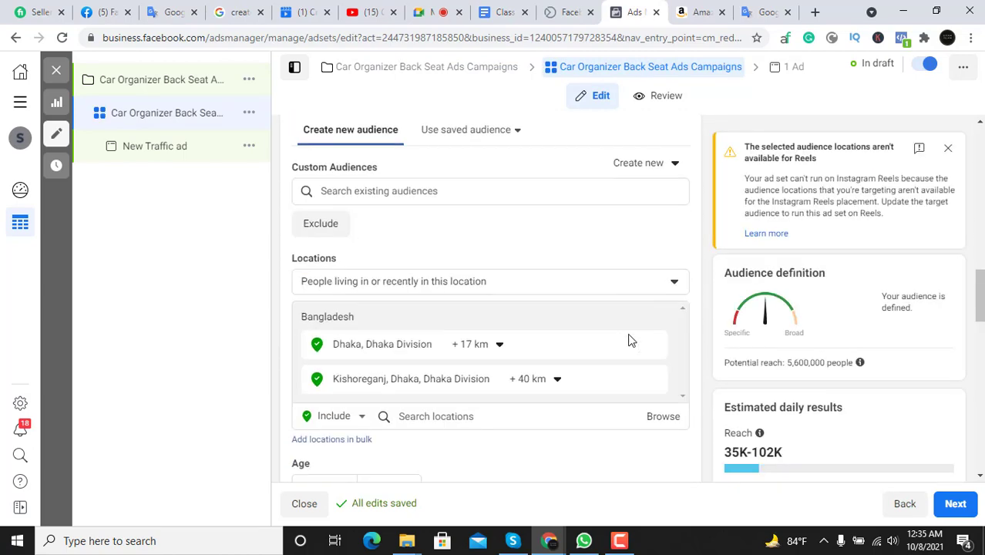
scroll(631, 355, "down", 10)
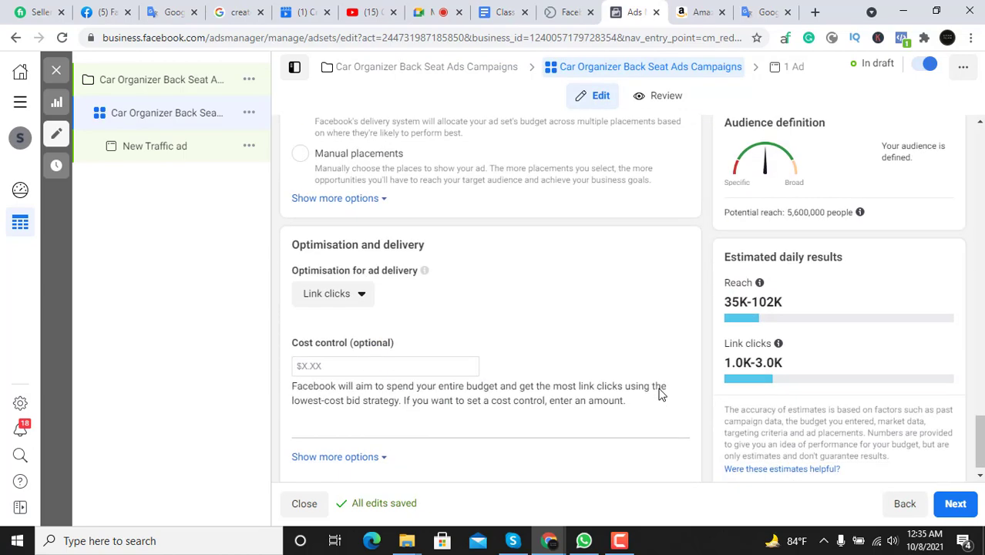
scroll(802, 389, "up", 1)
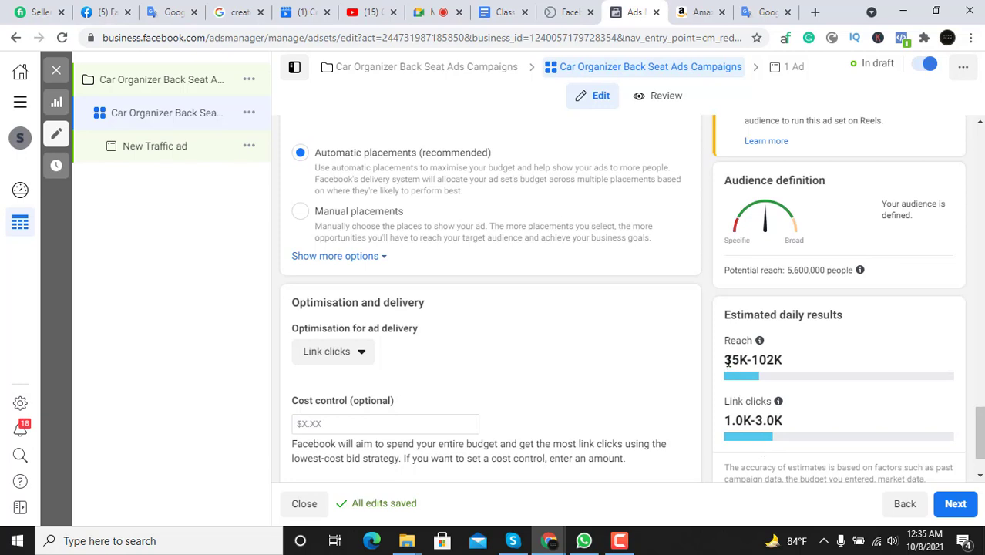
Read the ranges given for reach and link clicks in the ad set's estimated daily results
left_click_drag(727, 359, 777, 360)
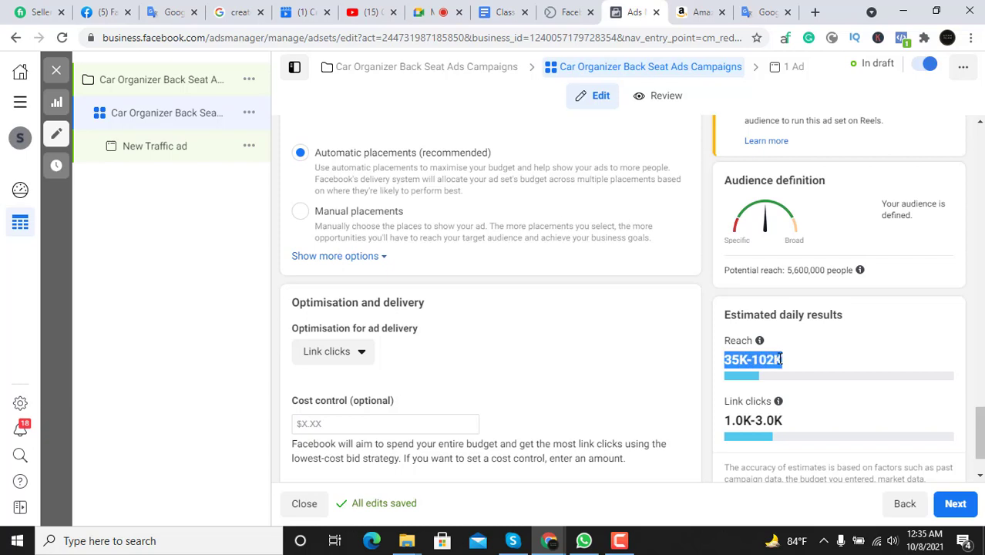
left_click(780, 359)
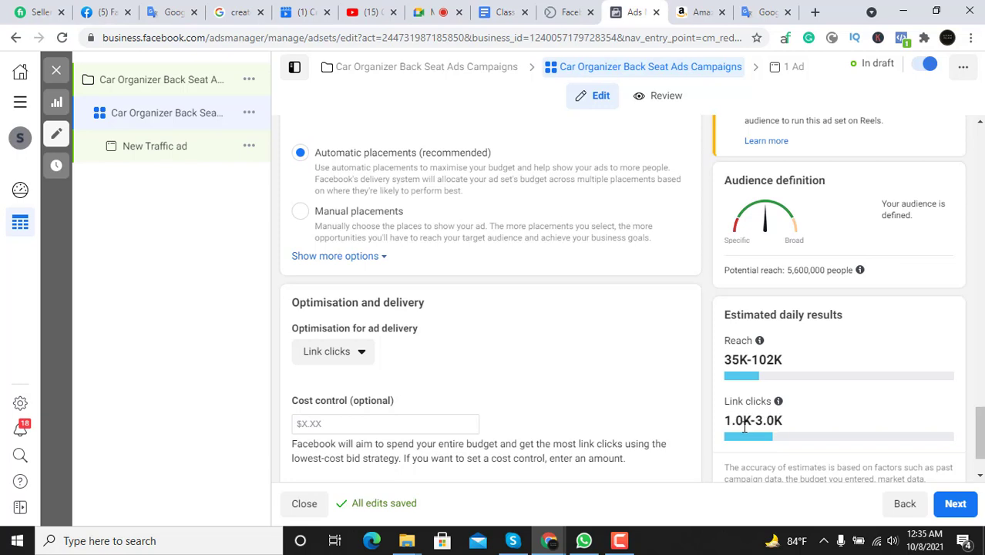
left_click_drag(727, 420, 775, 421)
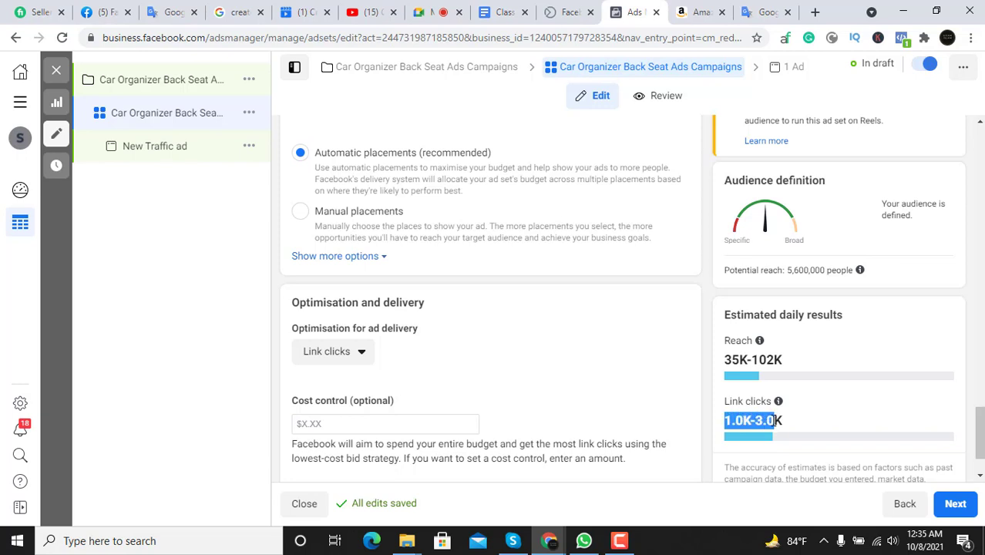
left_click(771, 421)
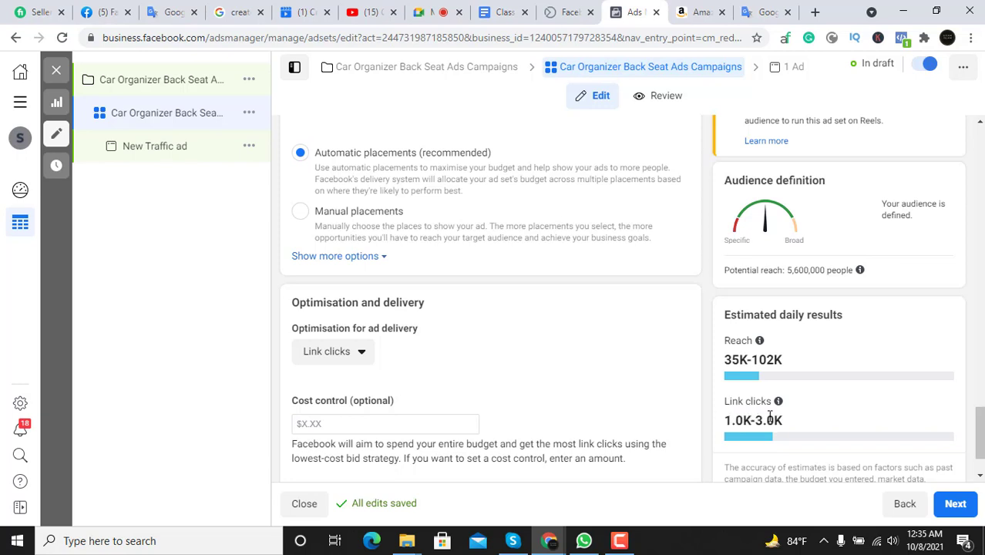
Go to the campaign level and turn campaign budget optimisation on, leaving its daily budget as it is
left_click(189, 85)
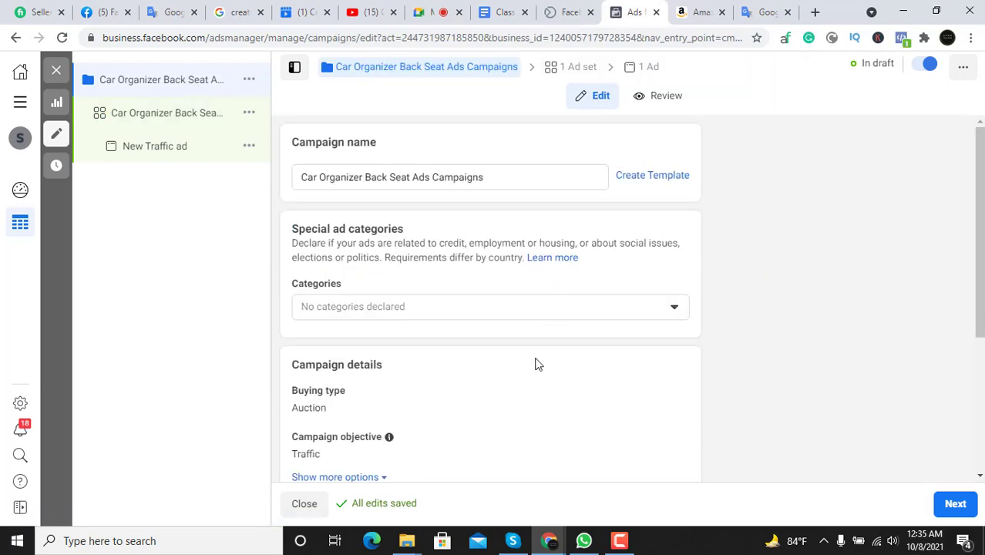
scroll(539, 366, "down", 3)
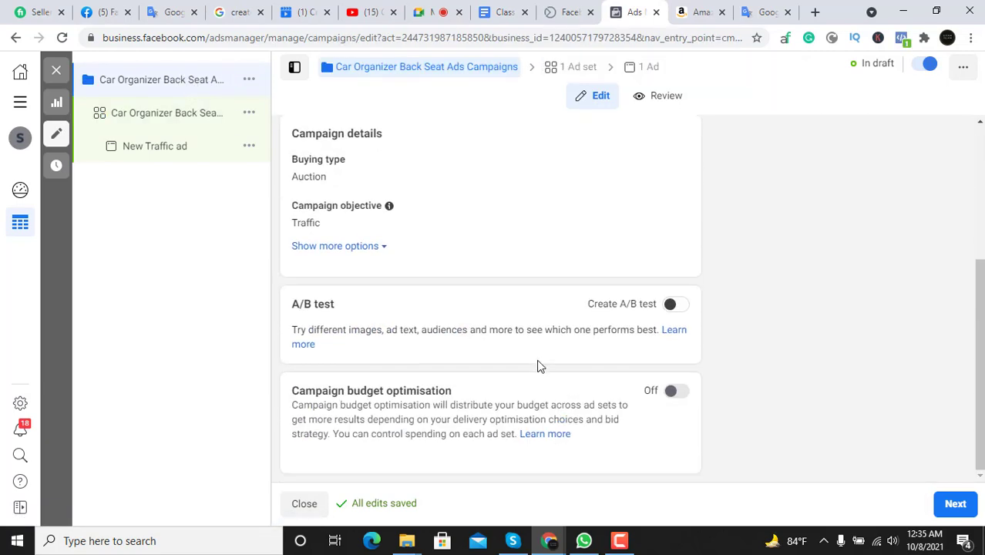
left_click(677, 392)
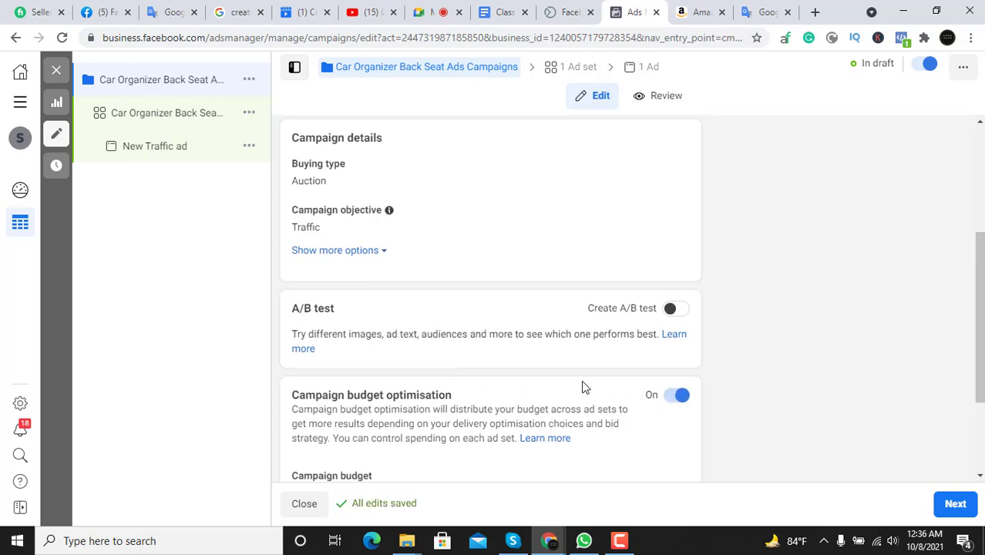
scroll(581, 383, "down", 2)
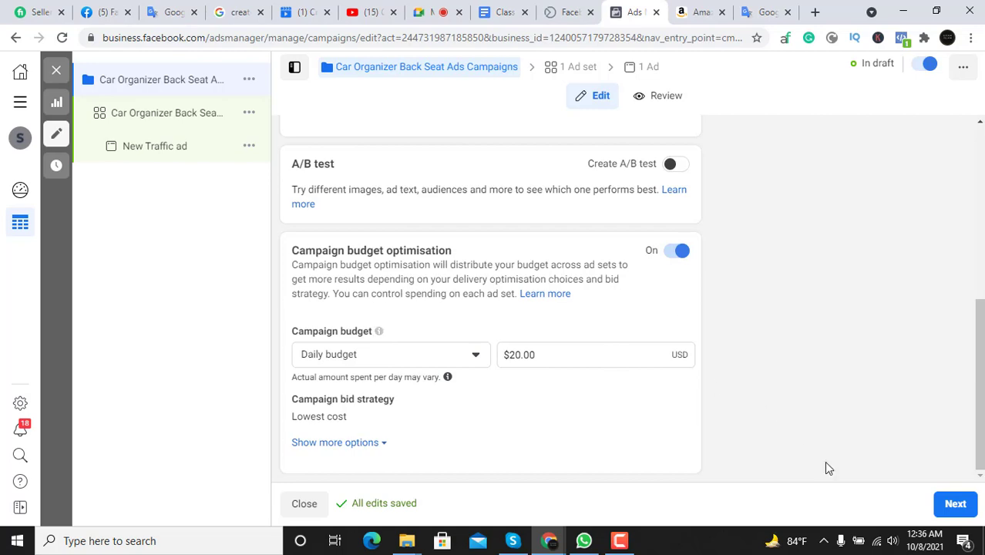
Review the ad set's schedule, audience, placements and delivery settings, and continue to the ad level
left_click(953, 509)
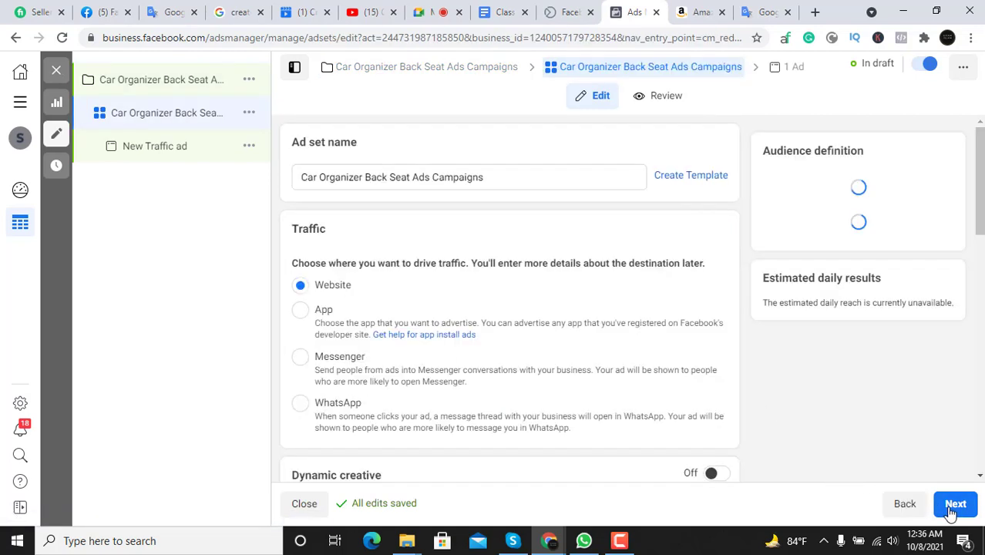
scroll(571, 296, "down", 10)
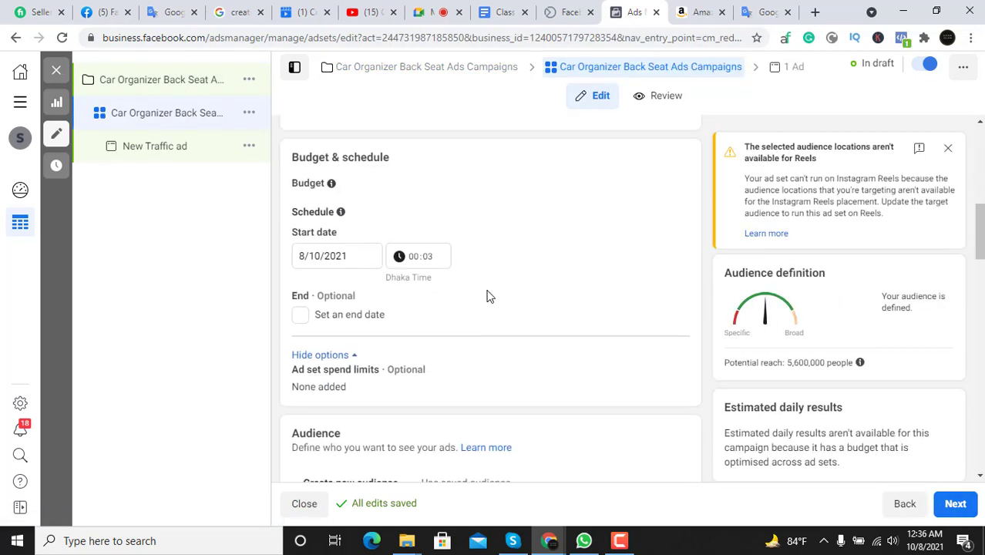
scroll(487, 296, "down", 10)
scroll(548, 292, "up", 3)
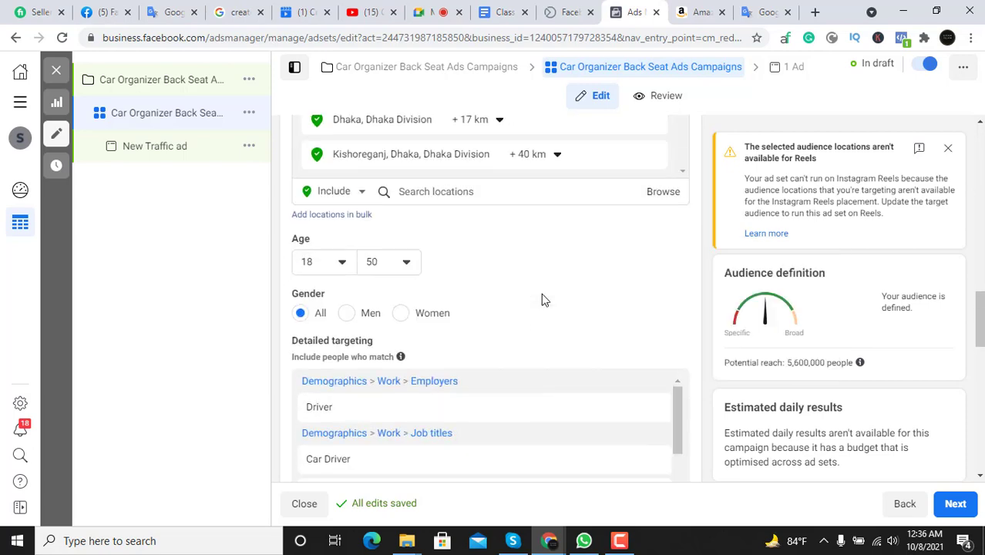
scroll(541, 299, "down", 10)
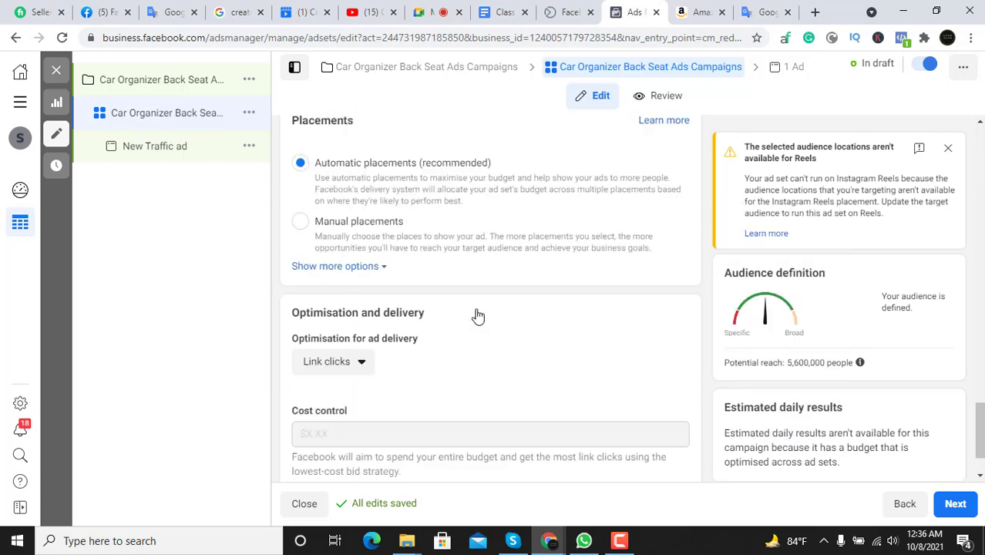
scroll(478, 316, "down", 1)
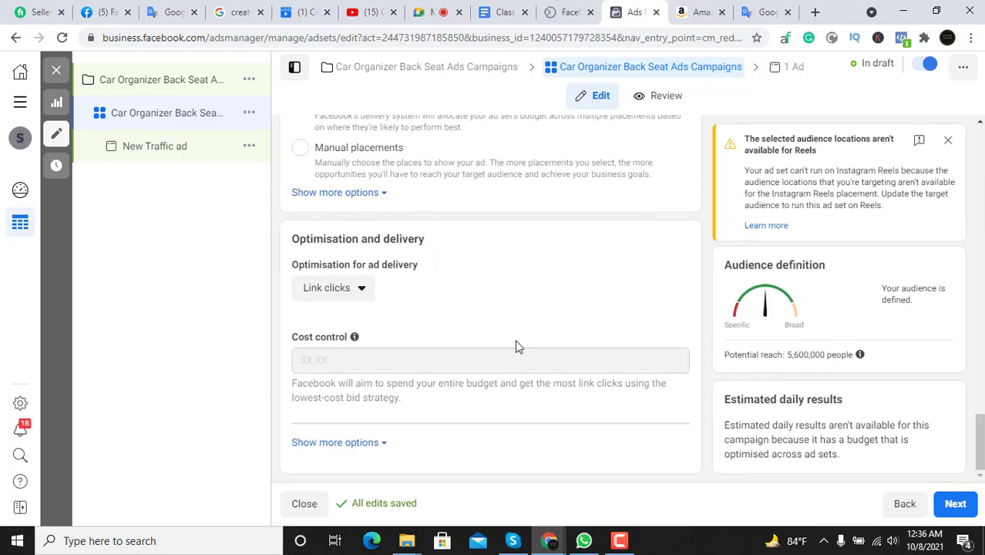
left_click(956, 504)
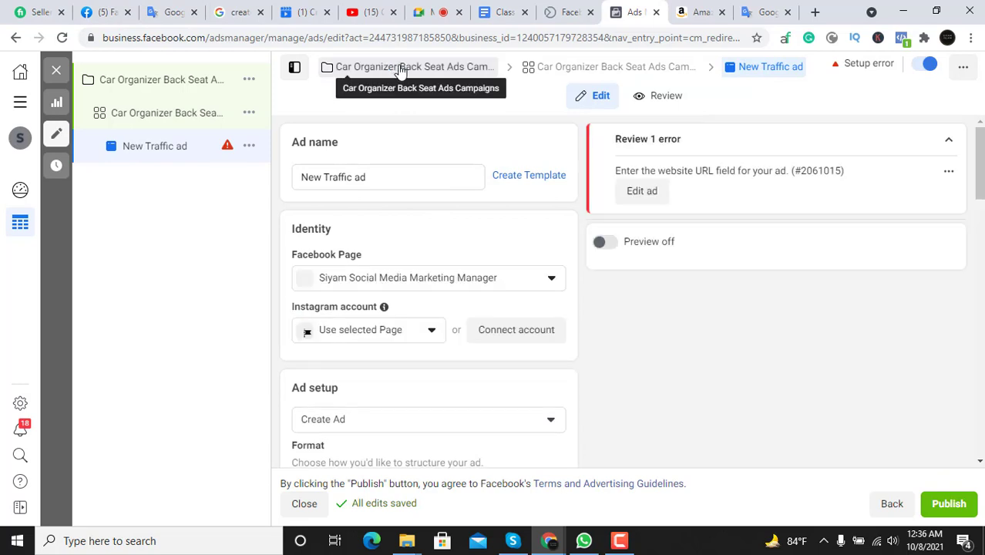
Clear the default name of the traffic ad so that its ad name field is empty
left_click(379, 178)
triple_click(379, 178)
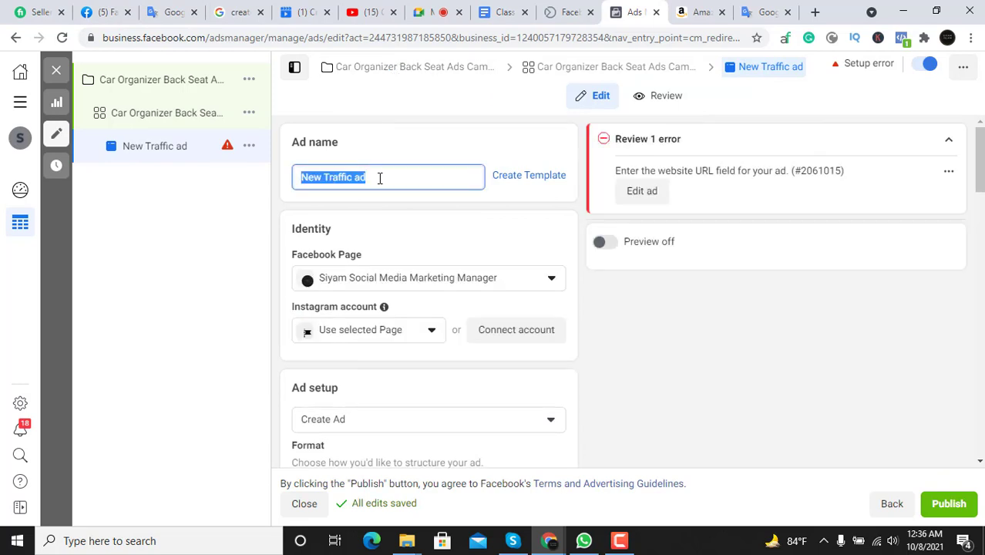
right_click(379, 177)
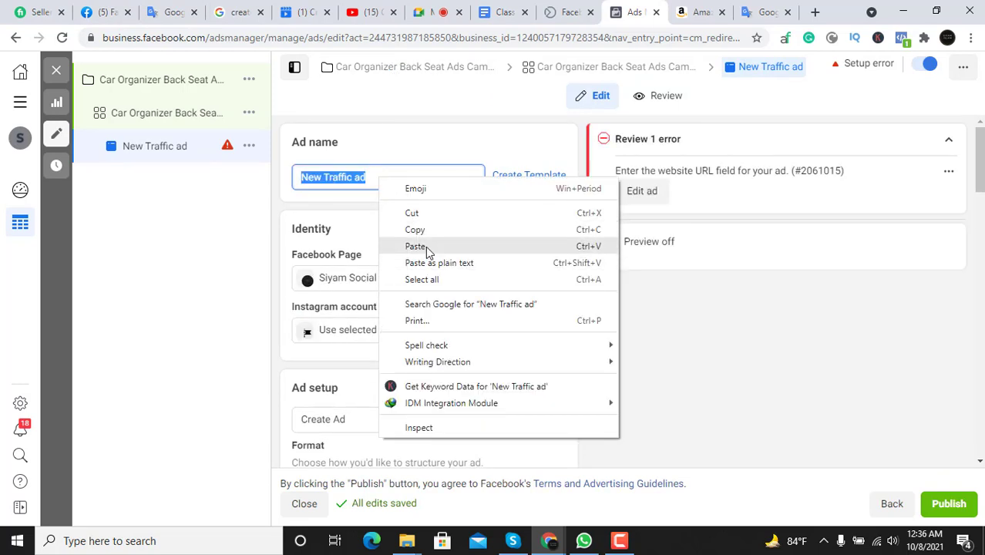
left_click(429, 246)
double_click(373, 176)
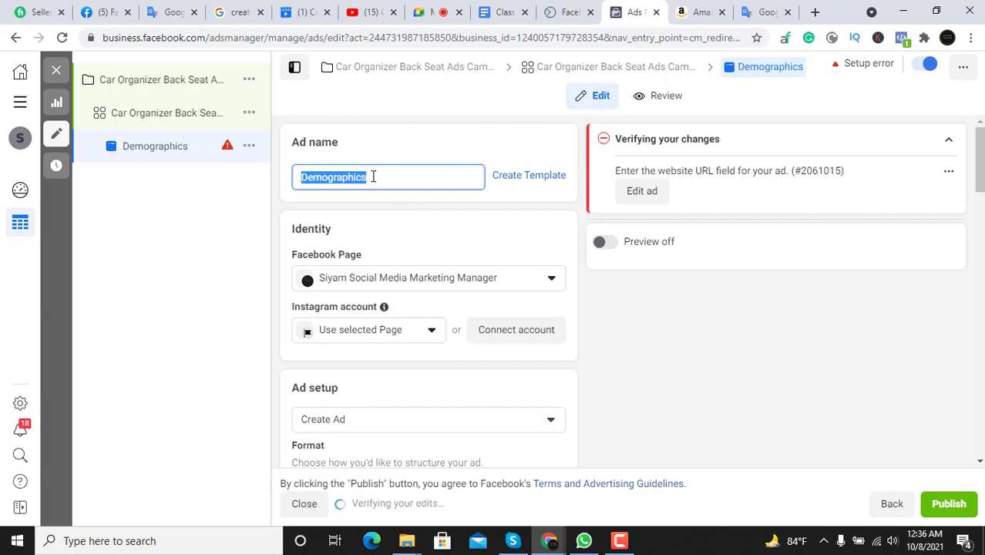
key("BackSpace")
Copy "Car Organizer Back Seat" from the product title in the Google Translate source text
left_click(697, 8)
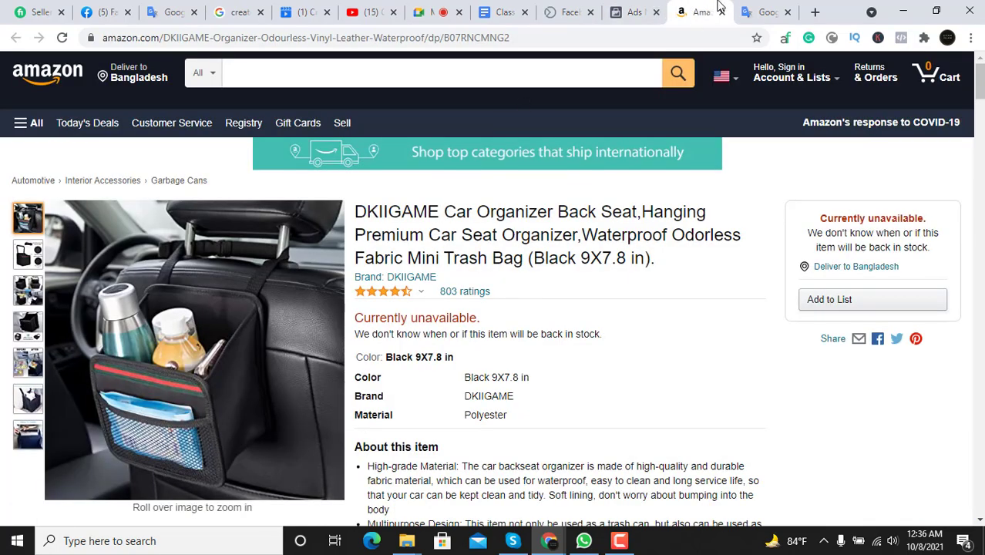
left_click(763, 11)
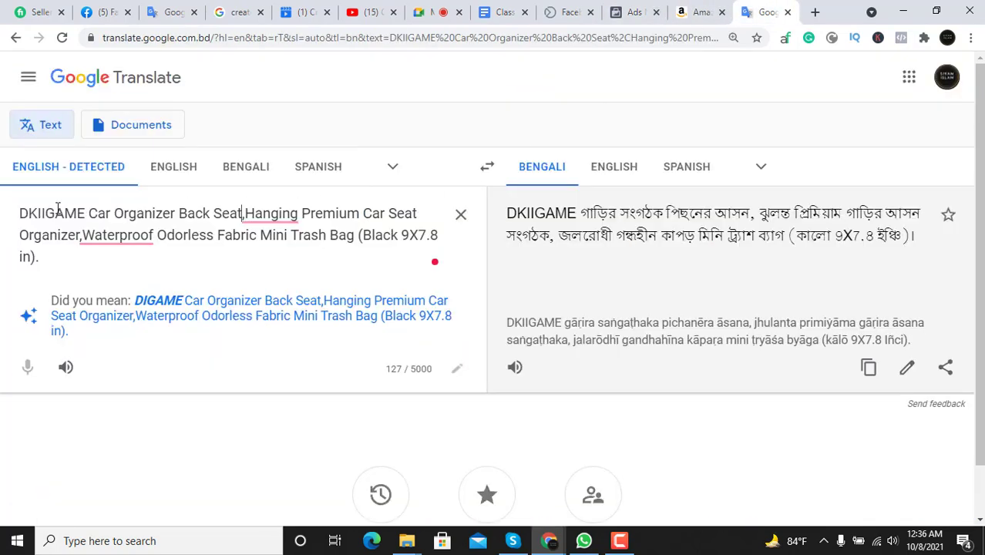
left_click_drag(88, 213, 244, 217)
right_click(211, 209)
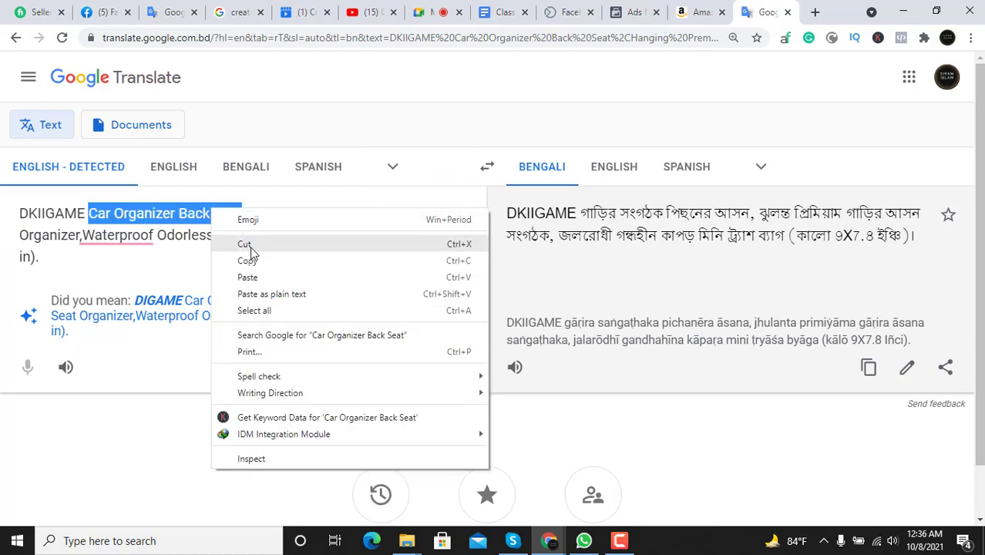
left_click(277, 246)
Return to Ads Manager and name the ad "Car Organizer Back Seat Ads Campaigns" using the copied product name
left_click(631, 8)
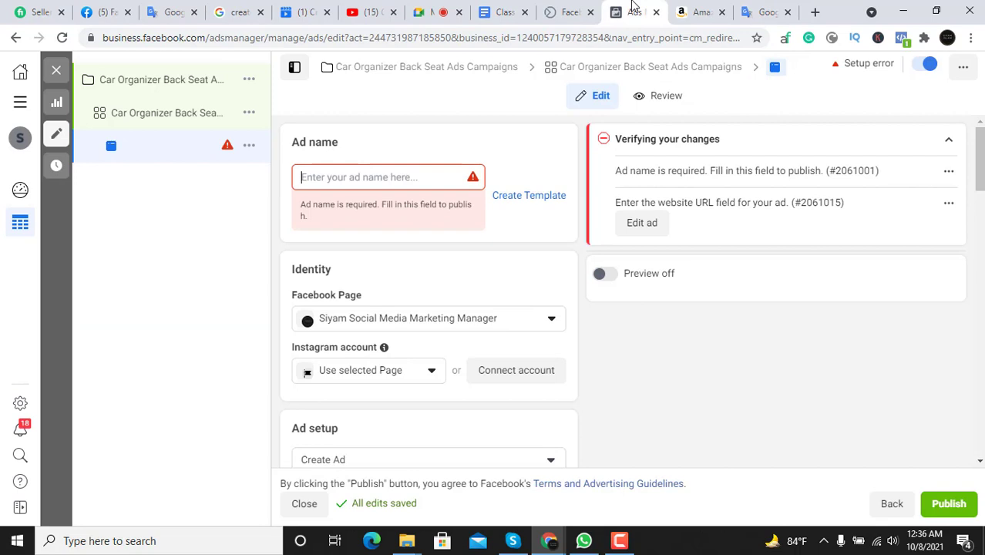
right_click(375, 178)
left_click(410, 287)
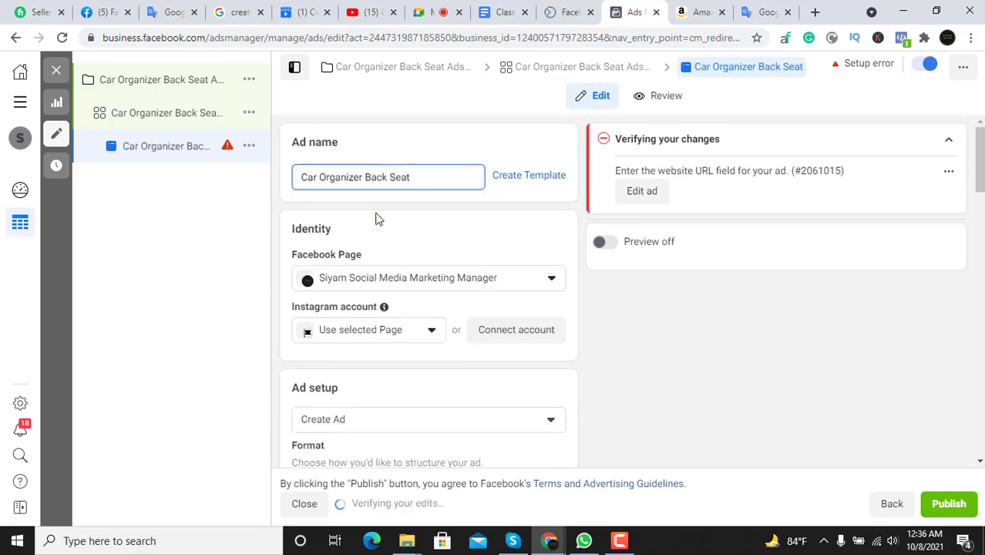
type("As")
key("BackSpace")
type("ds Campaigns")
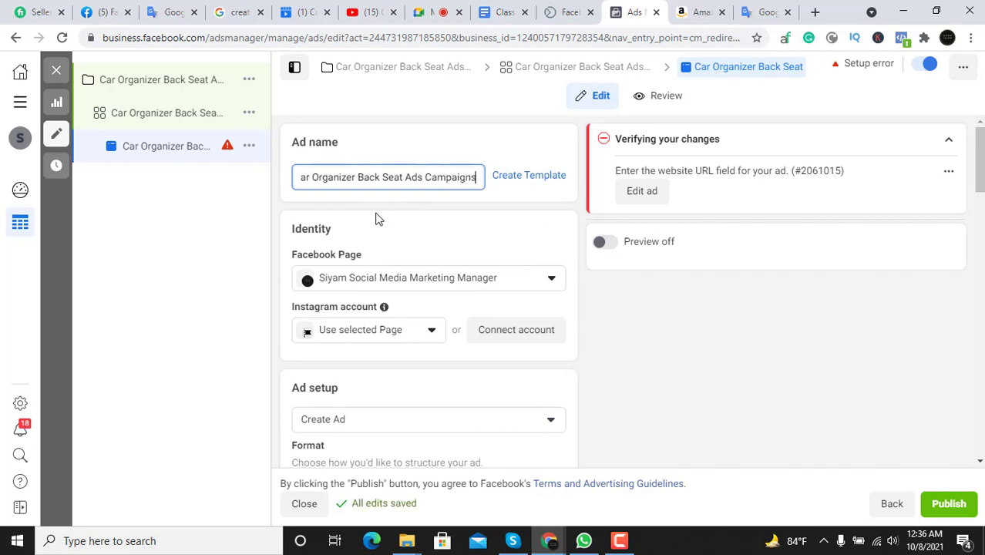
left_click(209, 261)
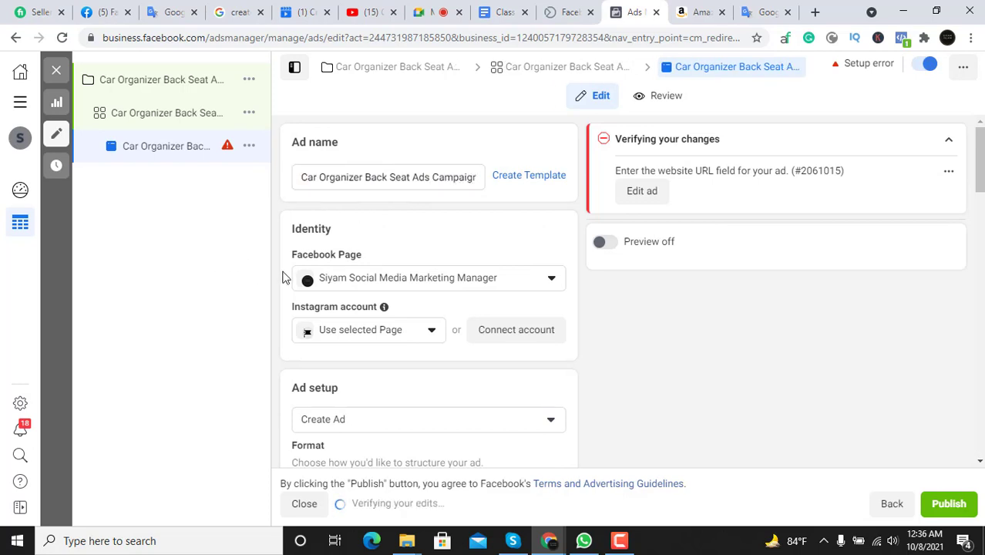
Choose the Social Media Marketing Manager page as the ad's Facebook Page and check the available Instagram account options
scroll(272, 277, "down", 1)
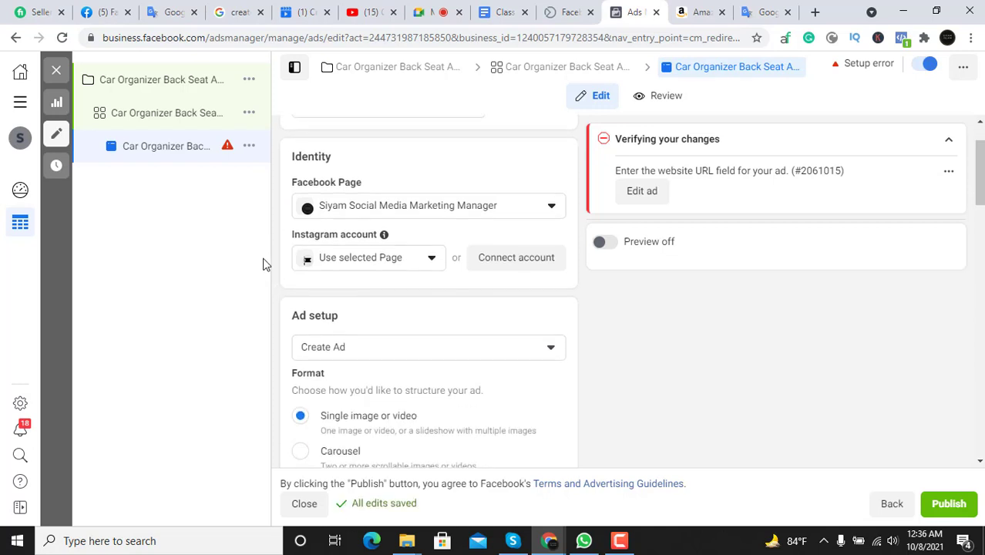
left_click(528, 212)
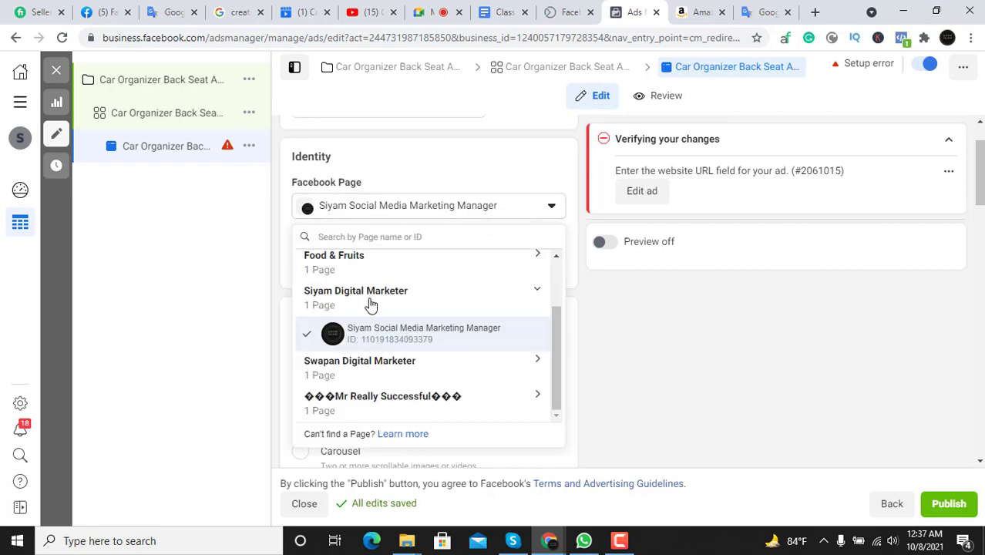
left_click(370, 343)
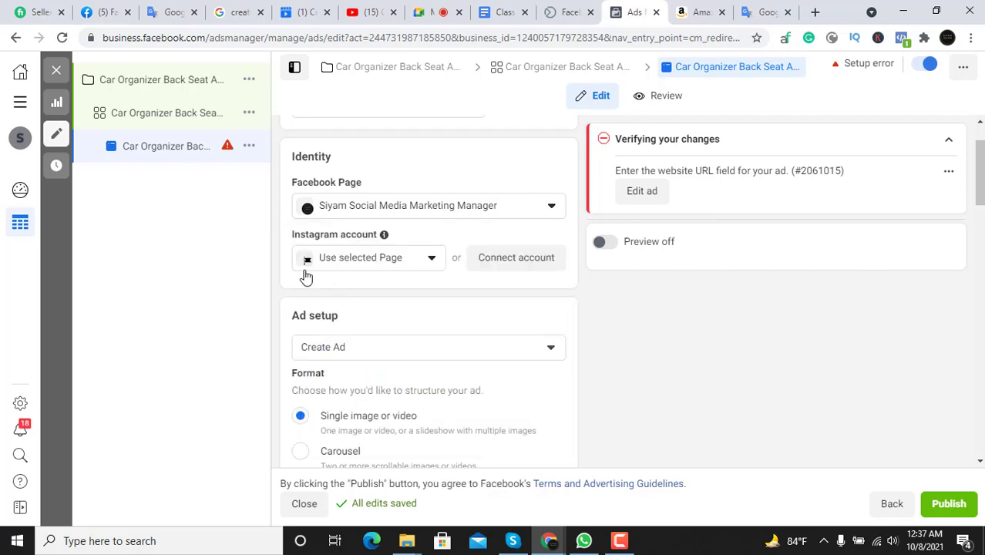
left_click(432, 261)
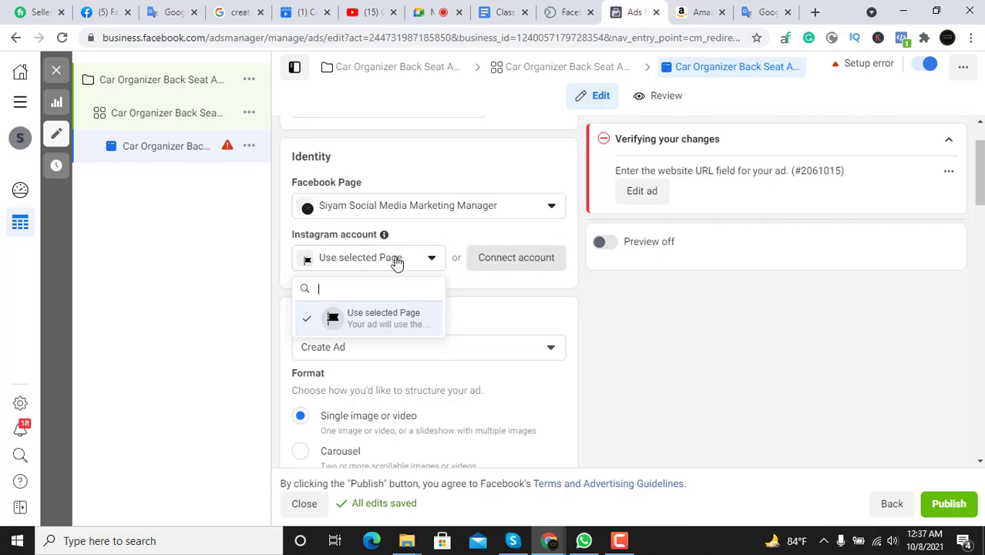
left_click(241, 242)
Examine the Ad setup source choices, including Use existing post and Use Creative Hub mockup, and the ad formats
scroll(497, 294, "down", 2)
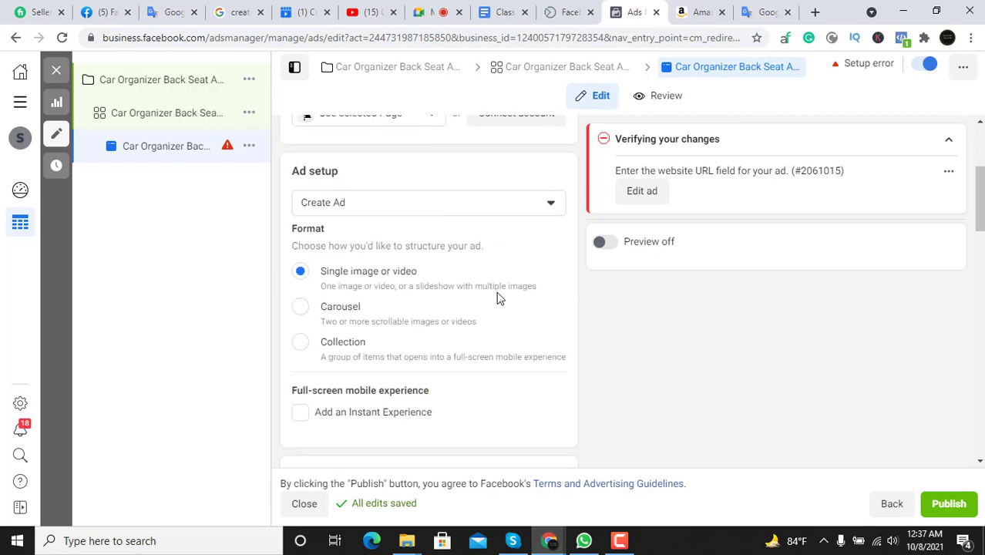
left_click(431, 206)
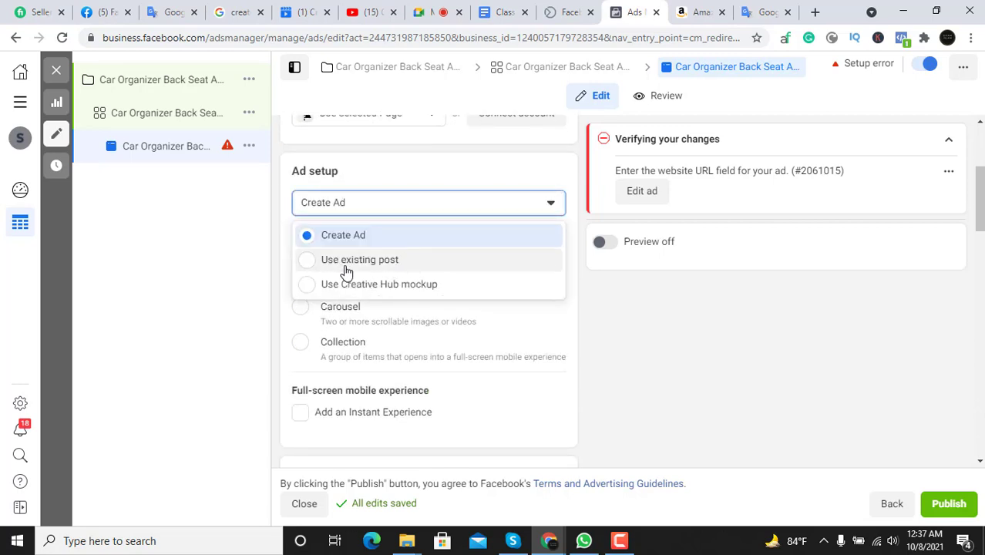
left_click(260, 260)
left_click(471, 205)
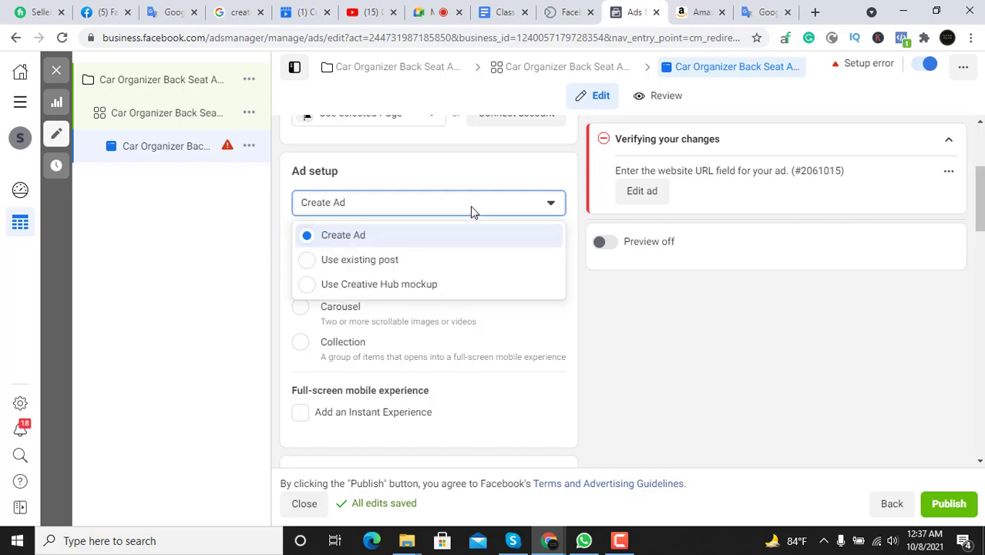
left_click(248, 260)
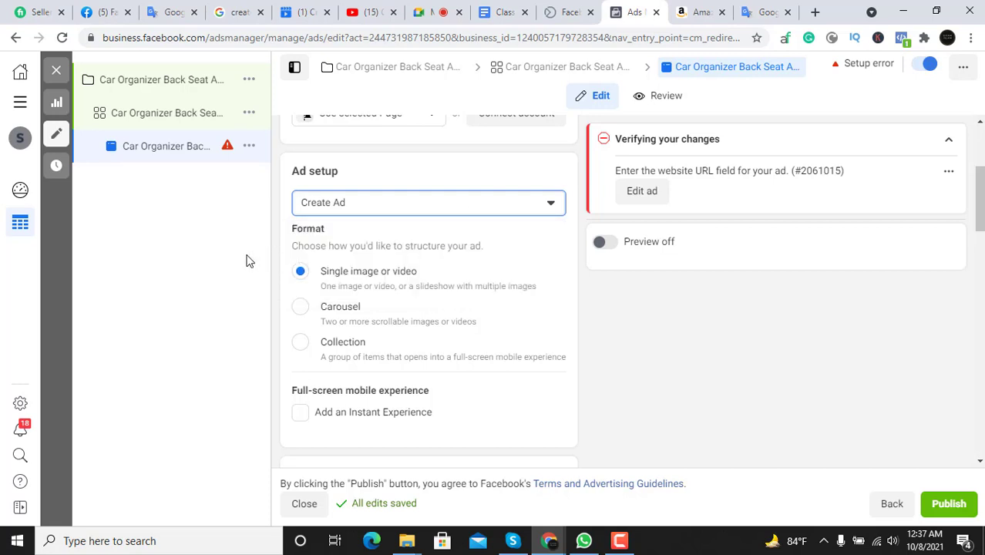
left_click(409, 204)
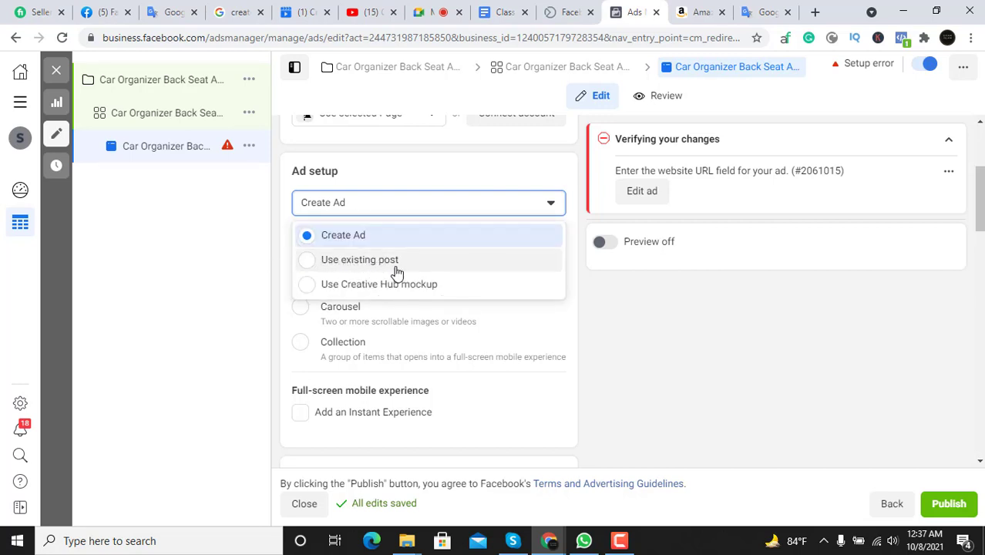
left_click(221, 272)
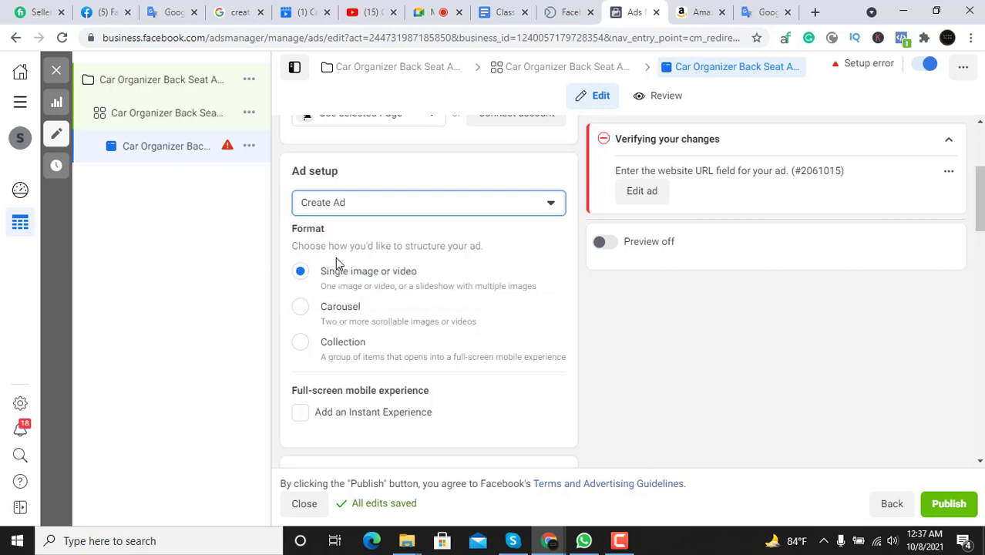
left_click(400, 207)
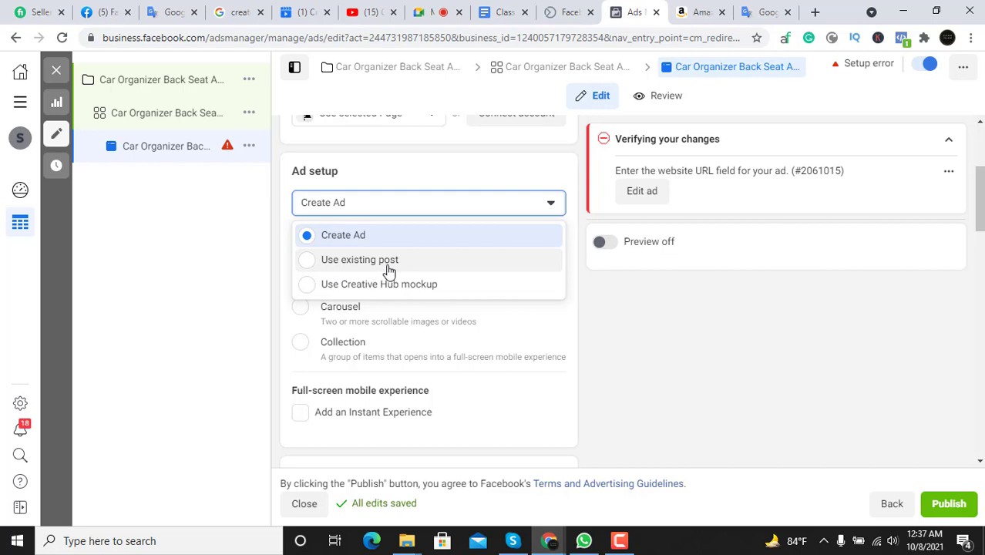
left_click(230, 260)
scroll(468, 244, "down", 1)
scroll(373, 251, "up", 1)
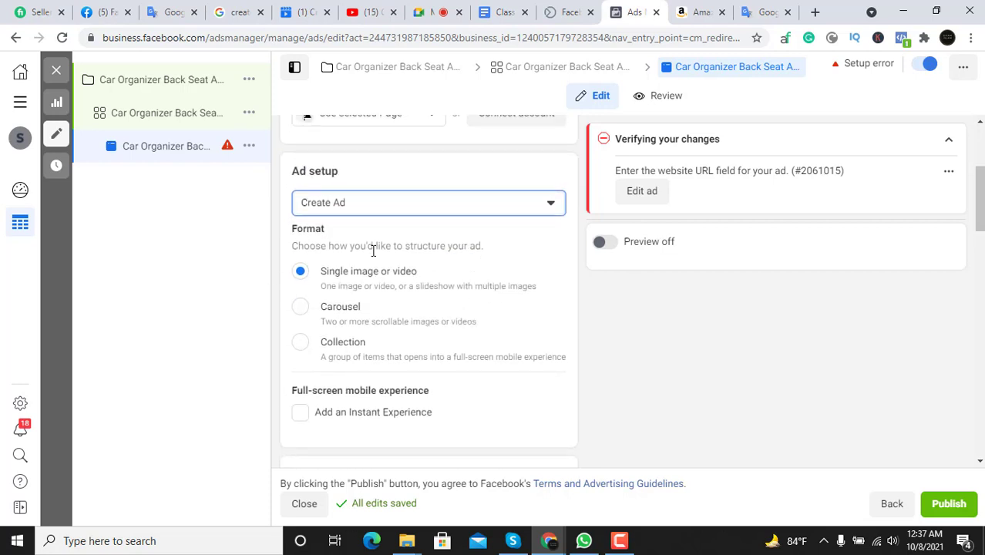
scroll(370, 274, "down", 1)
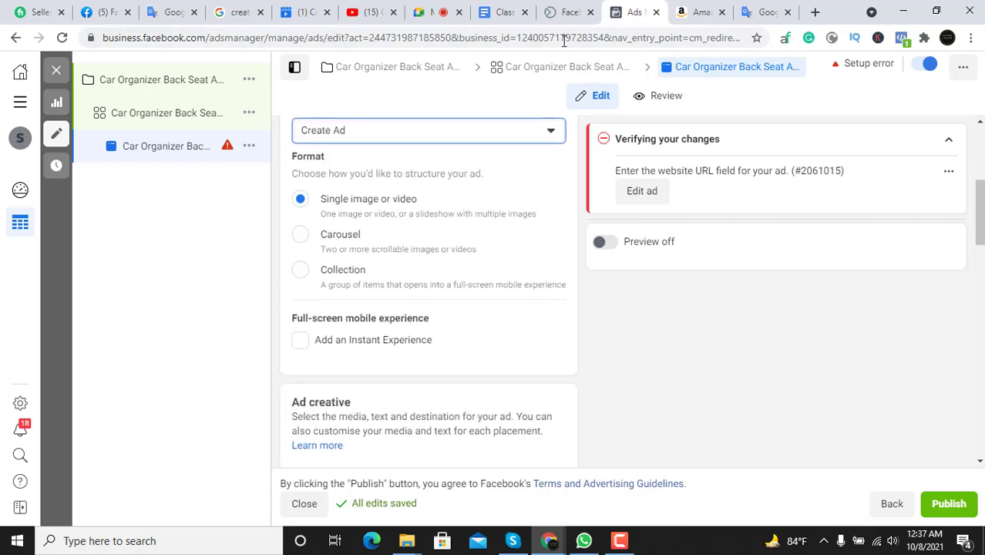
Switch to the Amazon page of the car organizer and look through its product photos and item description
left_click(562, 11)
left_click(633, 11)
left_click(697, 12)
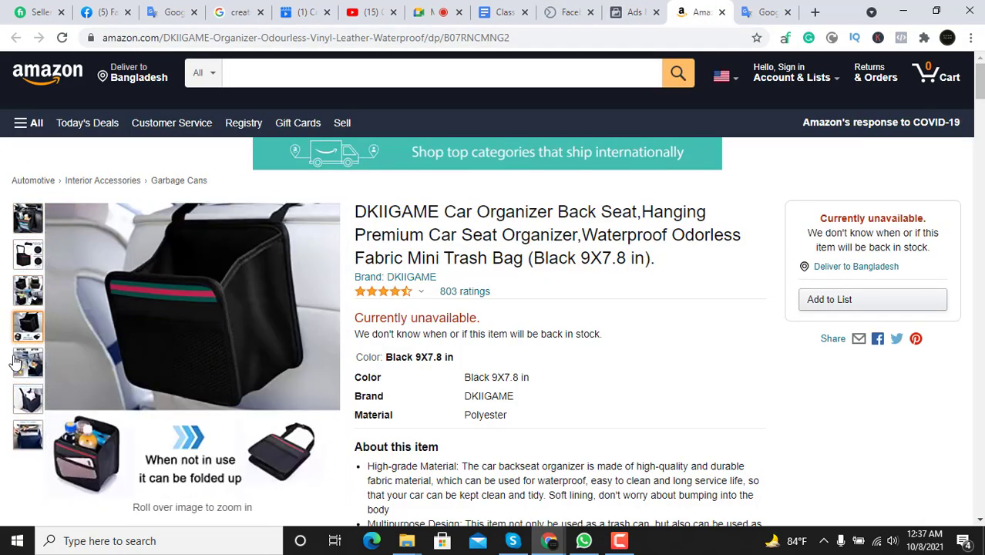
scroll(632, 331, "down", 3)
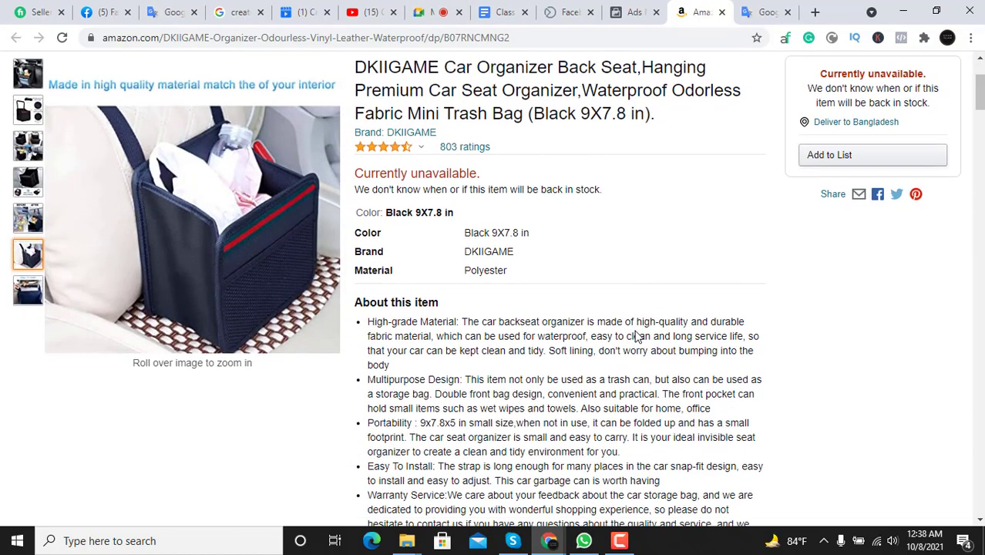
scroll(637, 337, "up", 3)
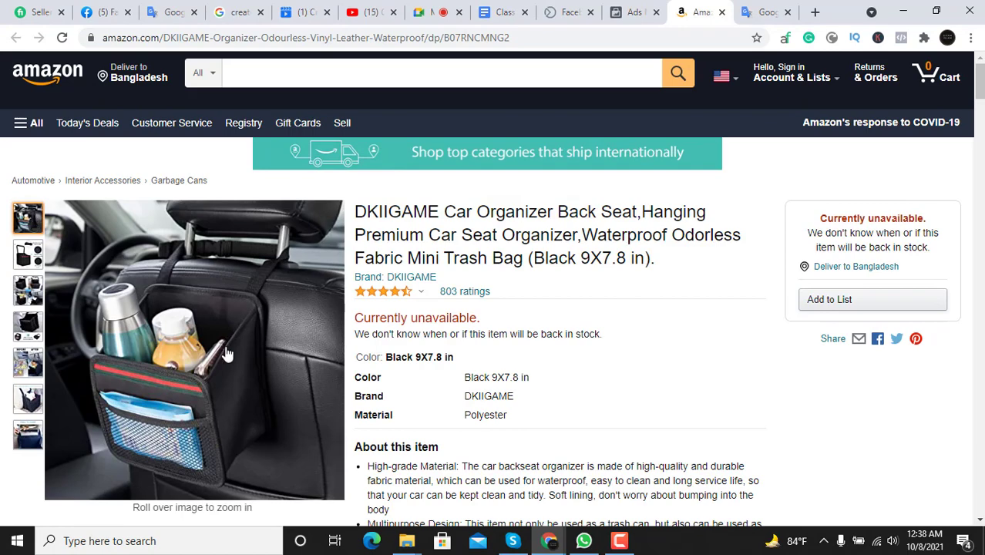
right_click(197, 288)
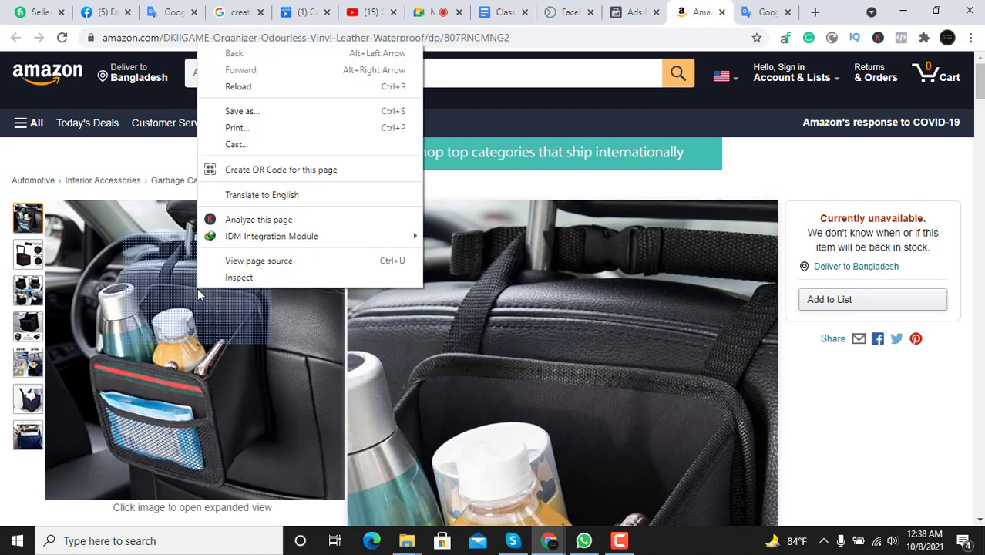
right_click(192, 334)
right_click(190, 332)
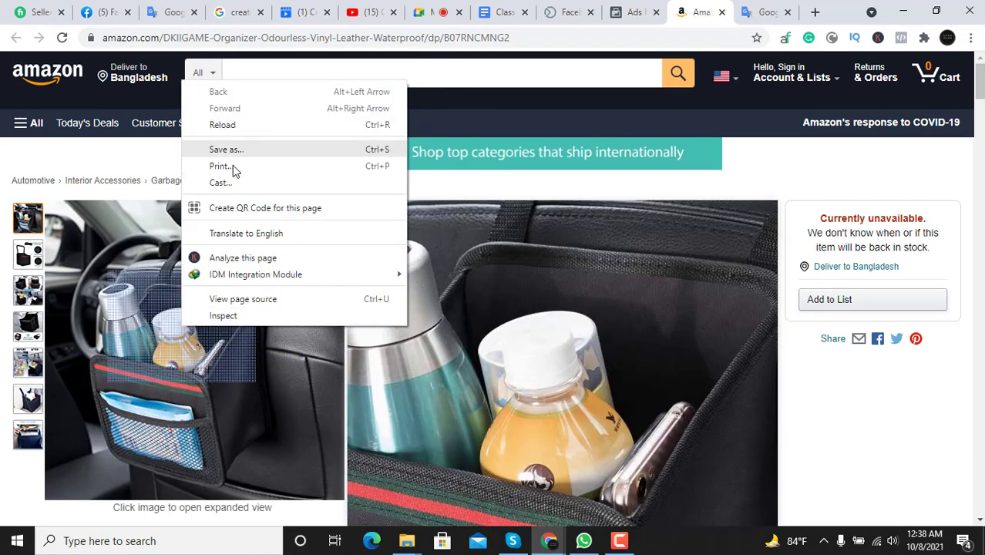
right_click(580, 357)
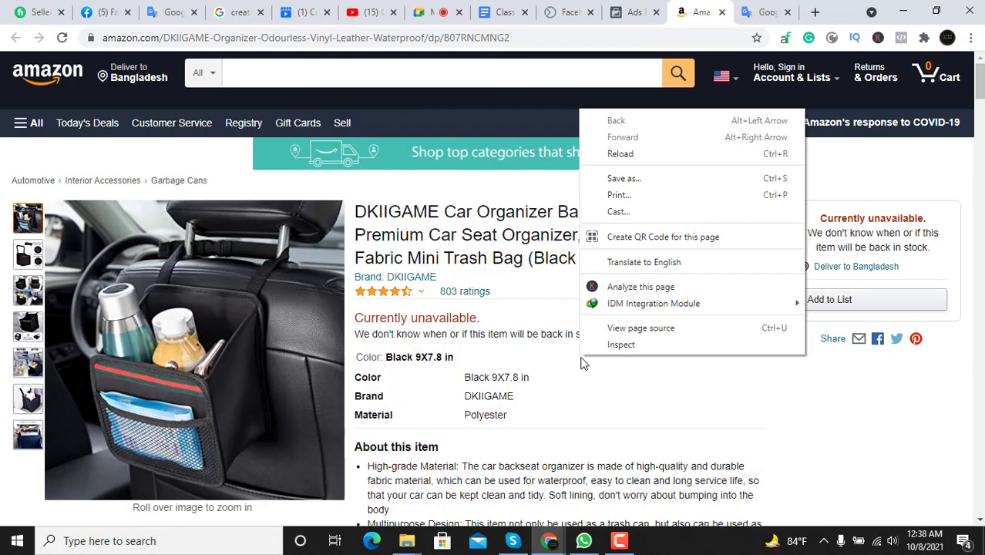
left_click(584, 368)
right_click(249, 290)
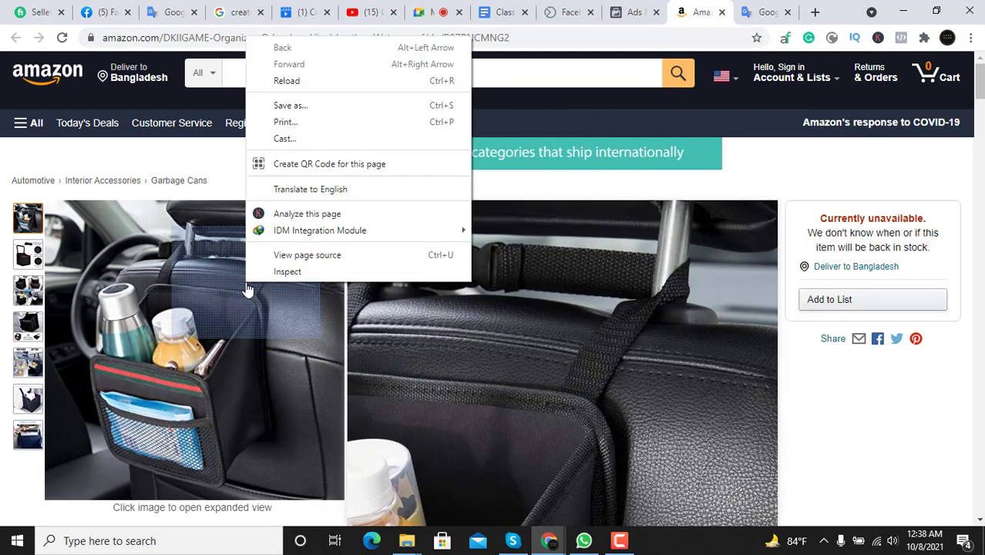
left_click(662, 326)
right_click(662, 323)
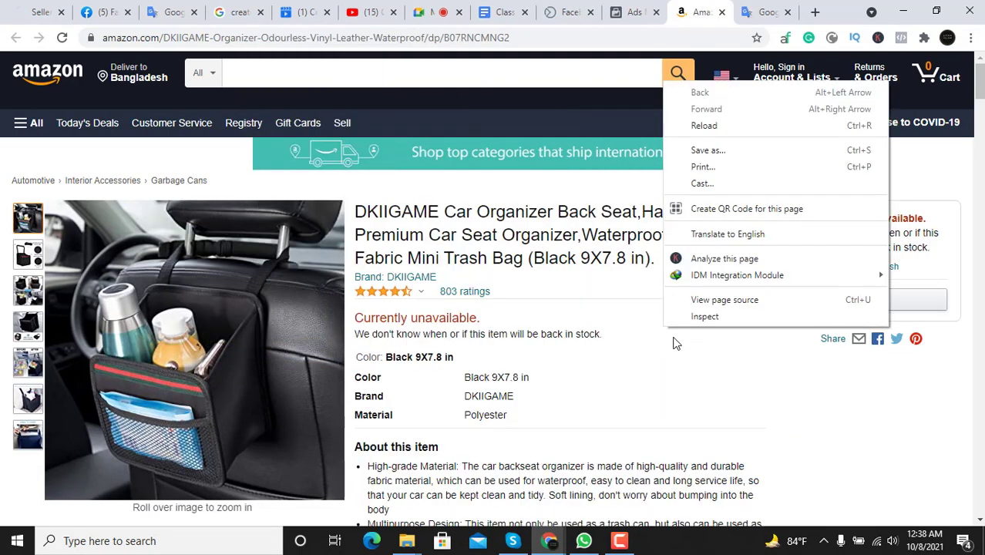
left_click(572, 352)
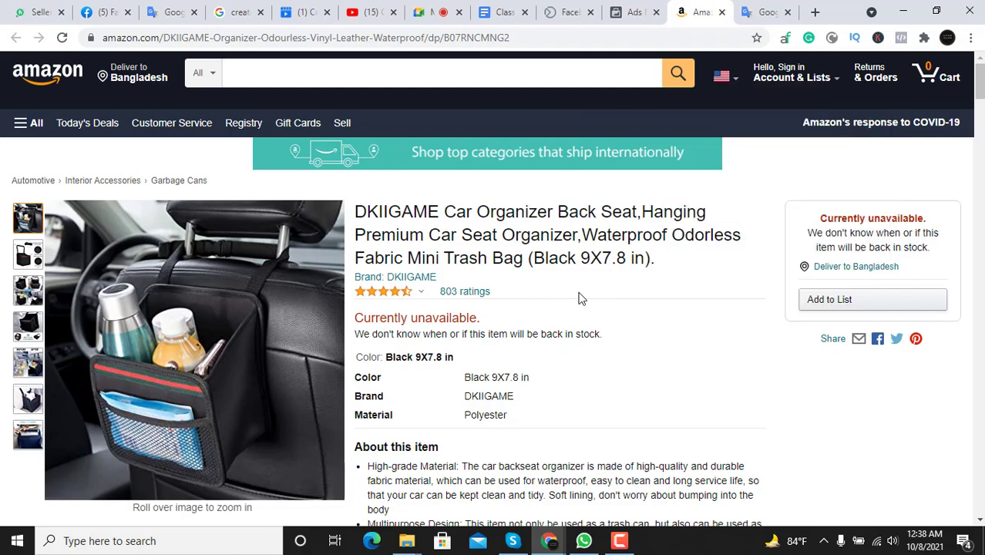
Capture the first product photo as a screenshot of about 420 by 416 pixels and choose Pictures as its save location
key("Print")
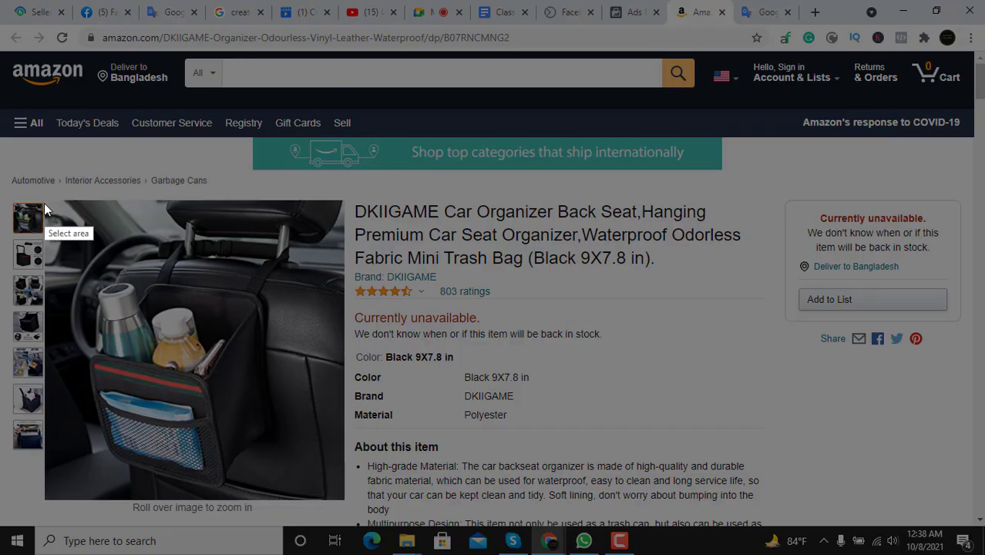
left_click_drag(43, 200, 346, 501)
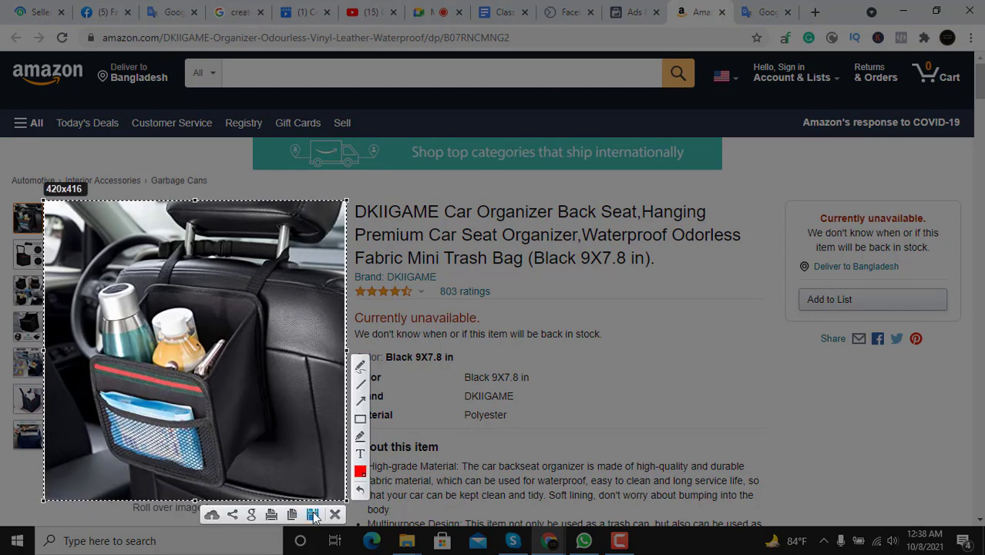
left_click(312, 514)
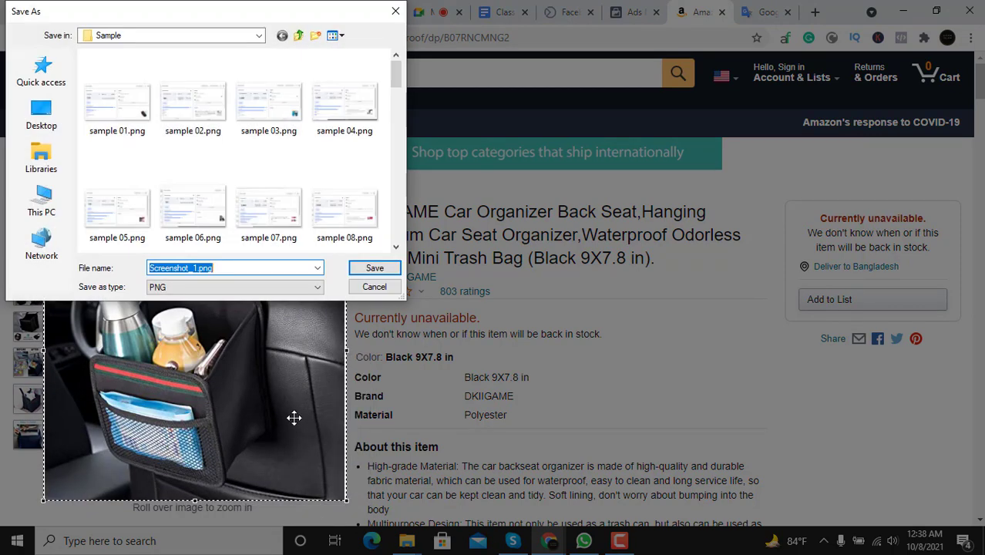
left_click(43, 166)
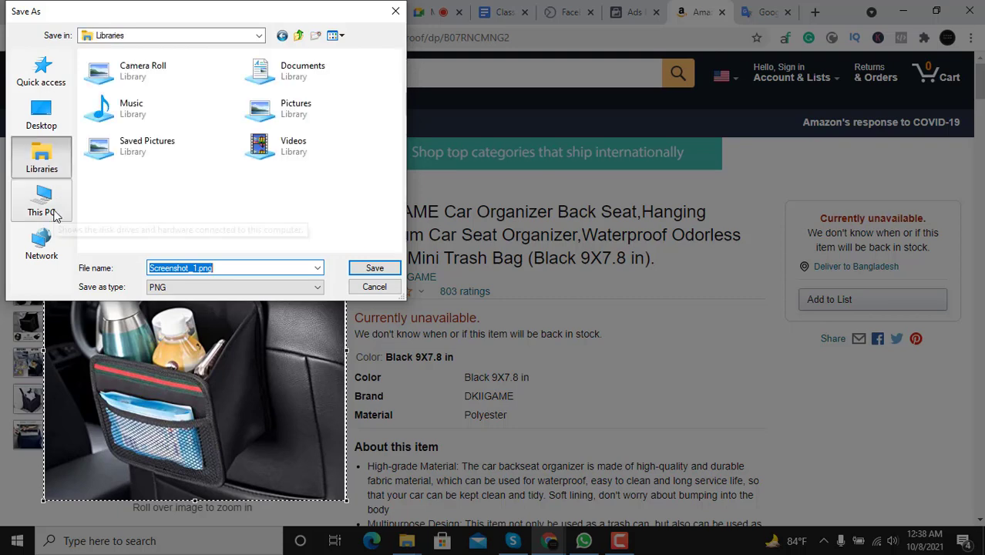
left_click(42, 202)
double_click(146, 185)
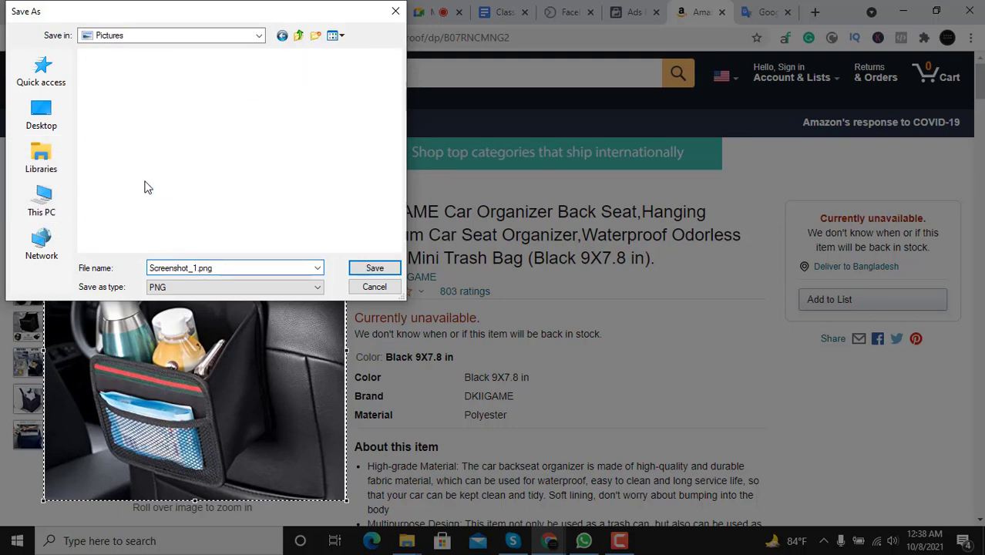
Create a folder named "Car Seat" in Pictures and save the captured photo in it as Screenshot_1.png
scroll(295, 195, "down", 10)
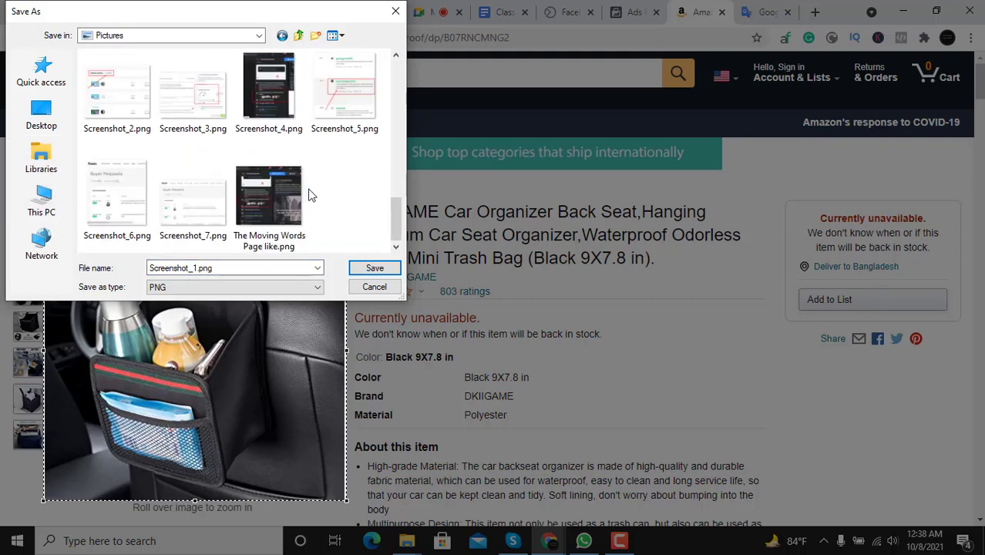
right_click(308, 192)
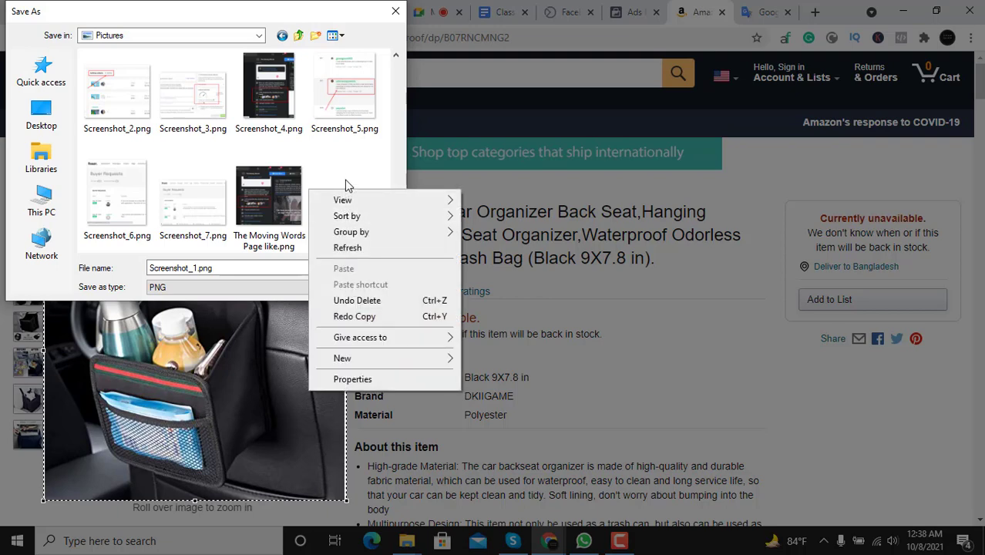
right_click(346, 185)
mouse_move(396, 347)
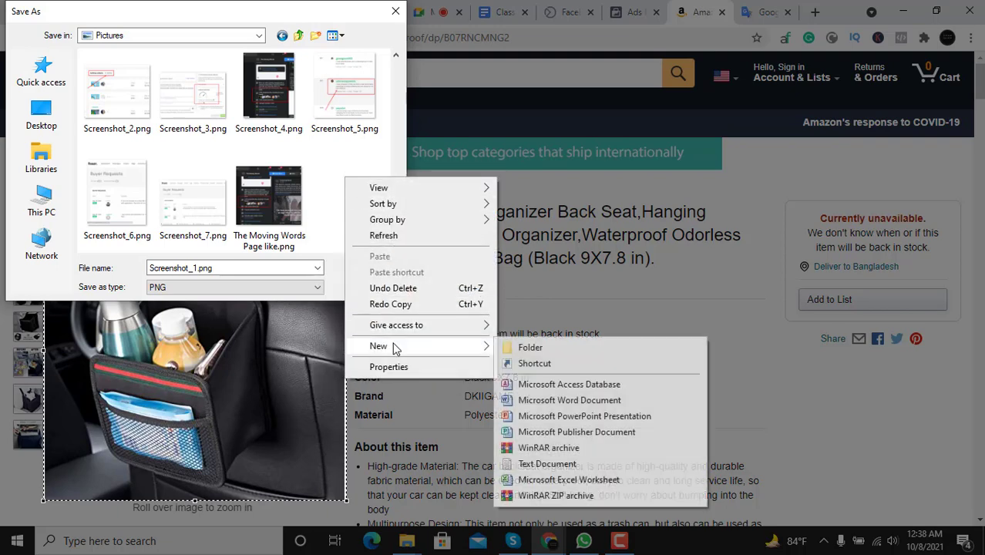
left_click(530, 348)
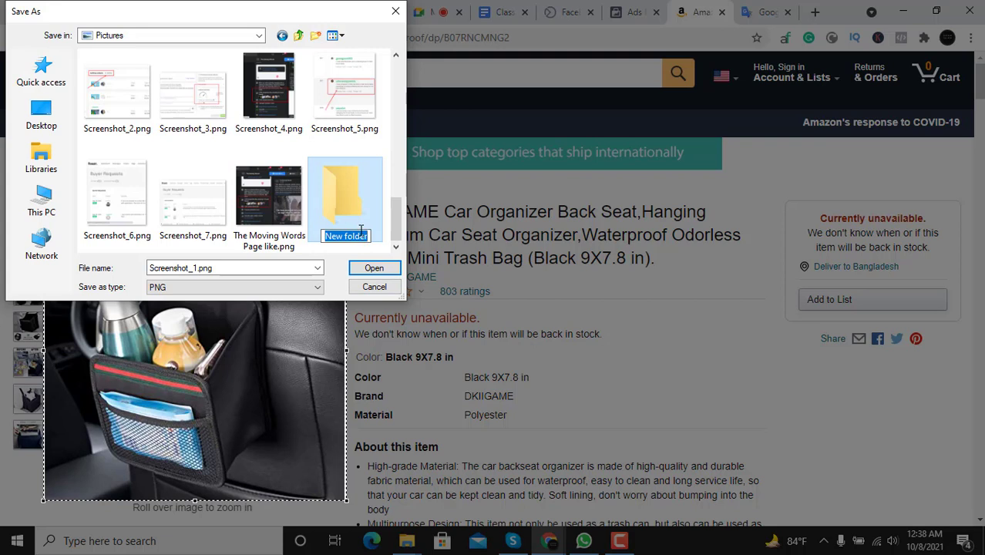
type("Car")
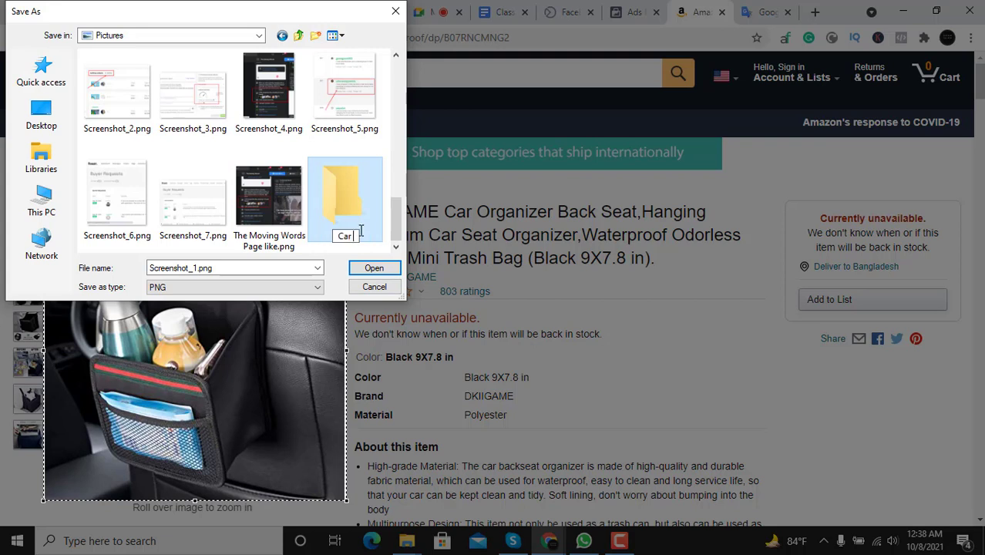
type(" Seat")
key("BackSpace")
key("Return")
double_click(343, 198)
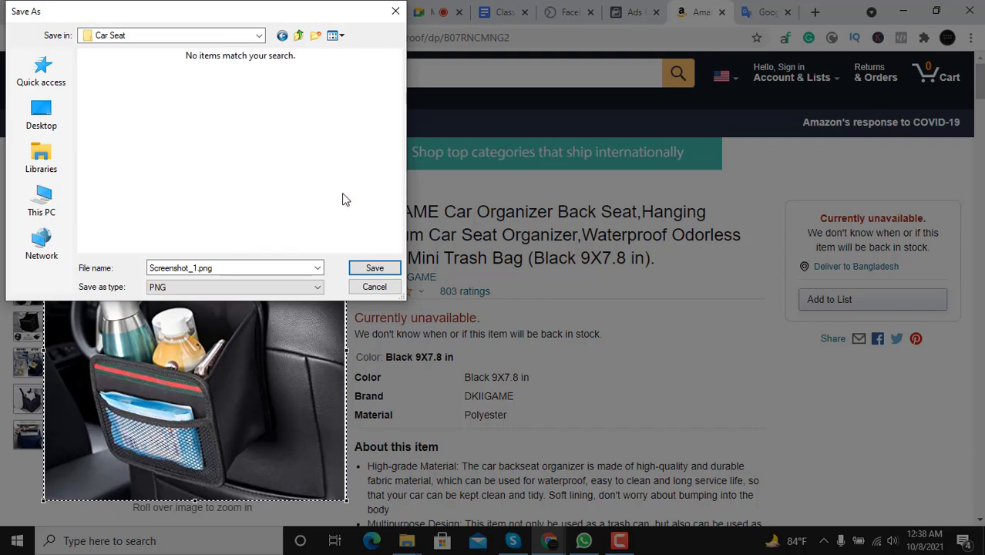
left_click(368, 272)
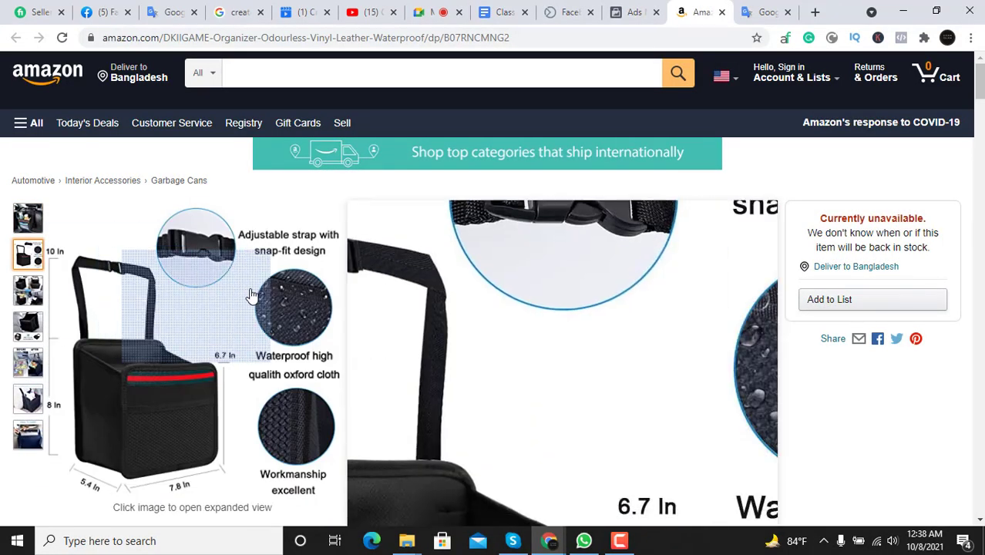
Capture the second product photo showing the dimensions, about 389 by 421 pixels, and save it as Screenshot_2.png in the Car Seat folder
key("Print")
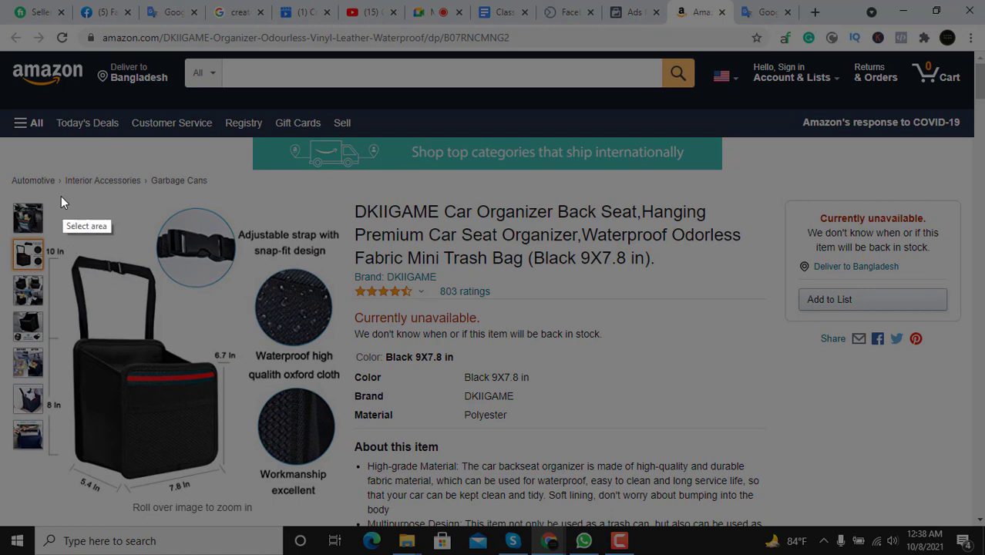
mouse_move(54, 195)
left_mouse_down()
mouse_move(264, 401)
mouse_move(337, 499)
left_mouse_up()
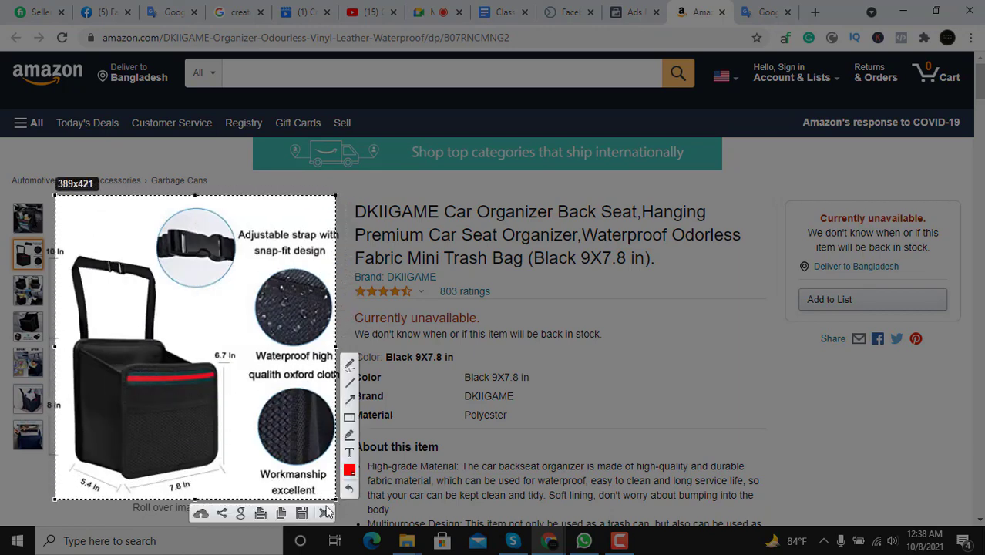
left_click(301, 512)
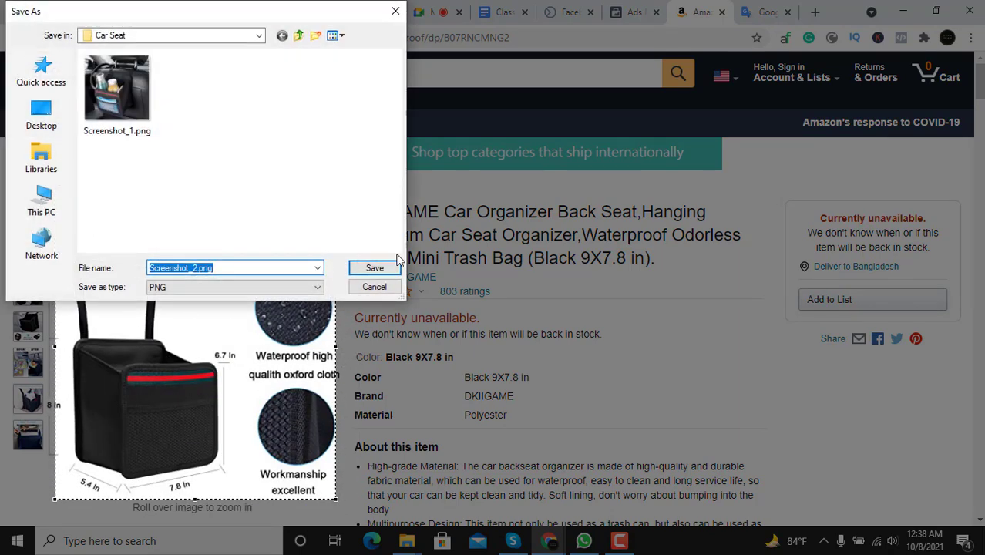
left_click(377, 269)
Capture the third product photo showing the four multi-purpose uses and save it as Screenshot_3.png in the Car Seat folder
mouse_move(23, 289)
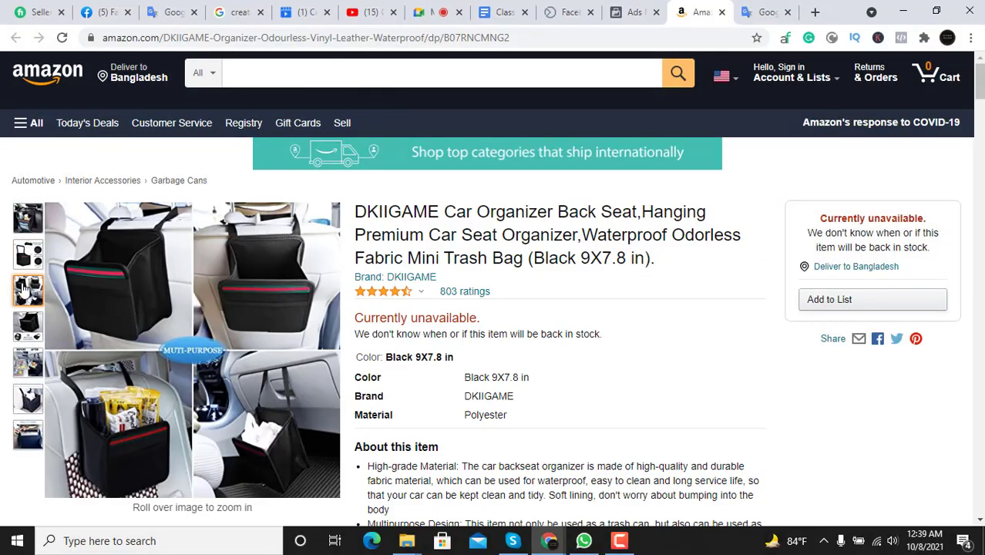
key("Print")
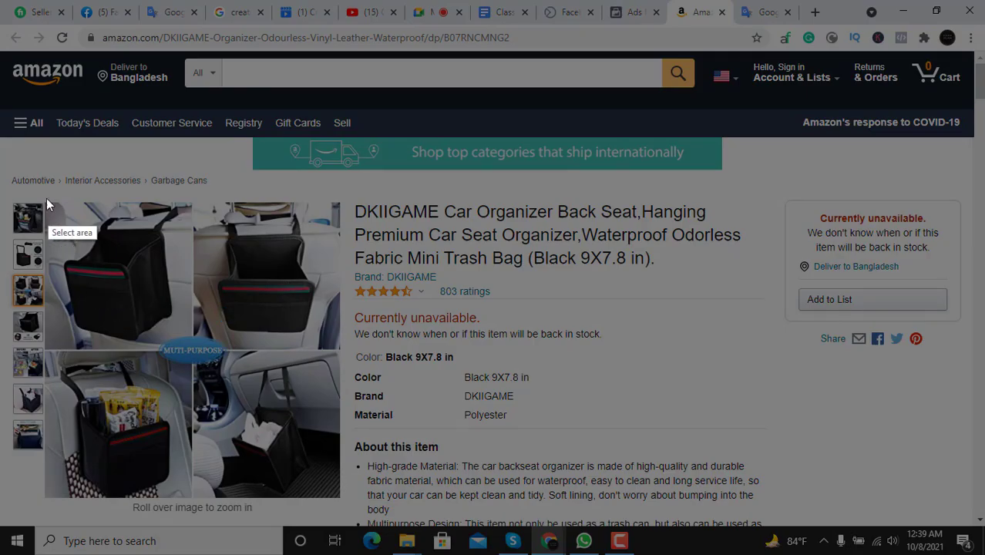
left_click_drag(46, 198, 344, 500)
left_click(307, 511)
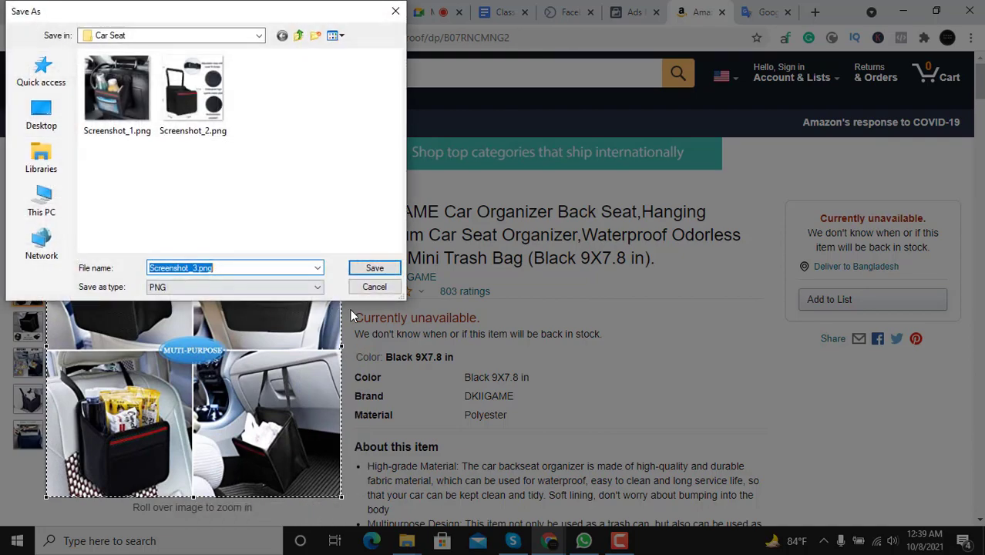
key("Return")
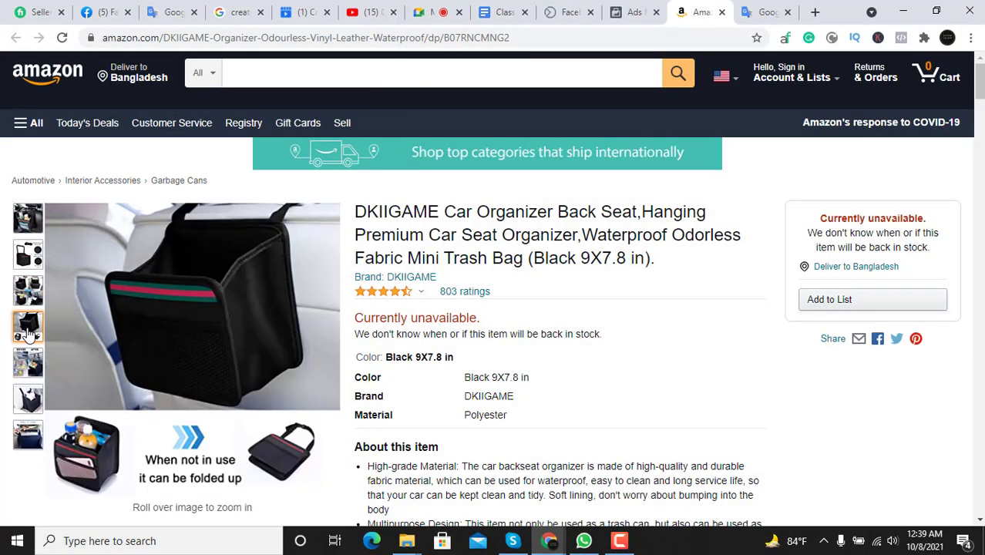
Capture the fourth product photo showing the folded-up organizer and save it as Screenshot_4.png in the Car Seat folder
key("Print")
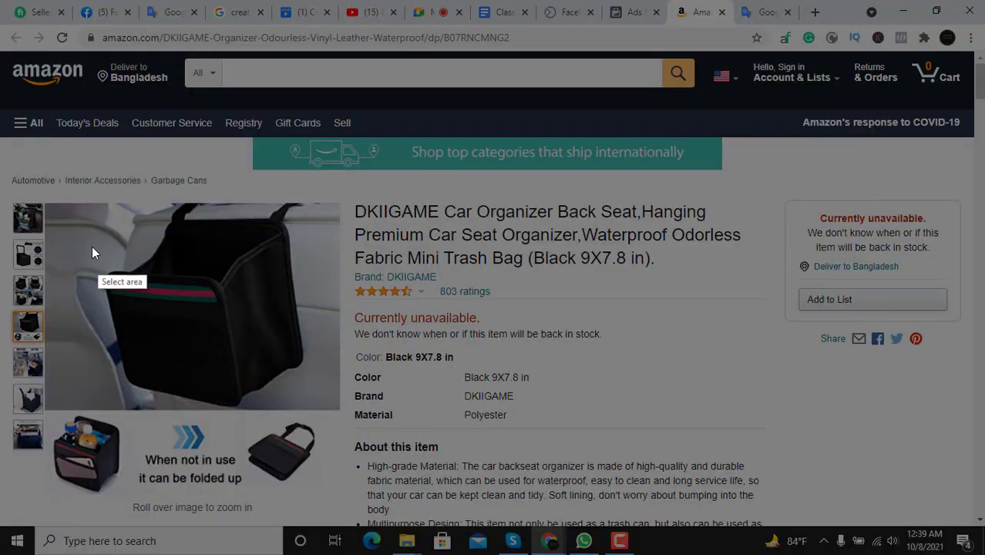
left_click_drag(44, 195, 340, 506)
left_click(305, 523)
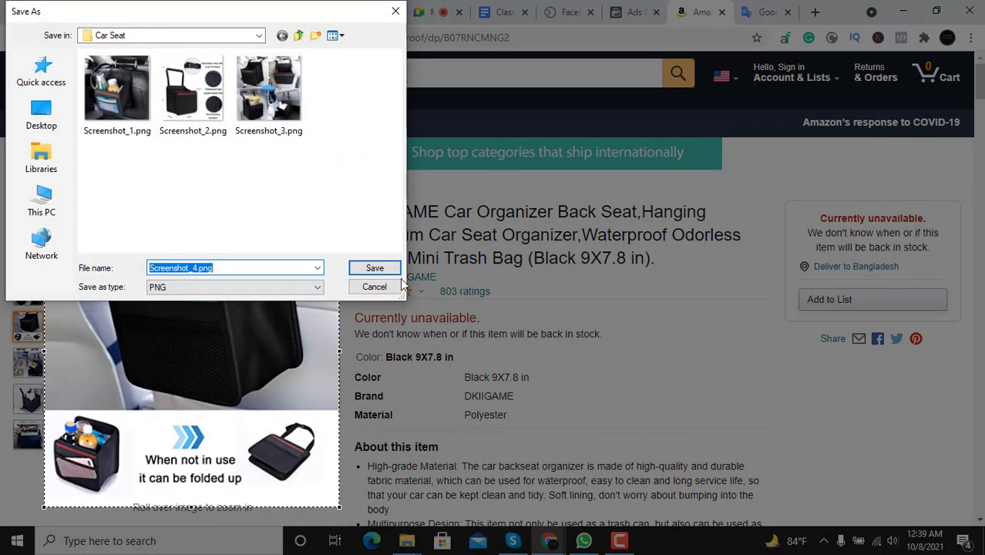
left_click(375, 269)
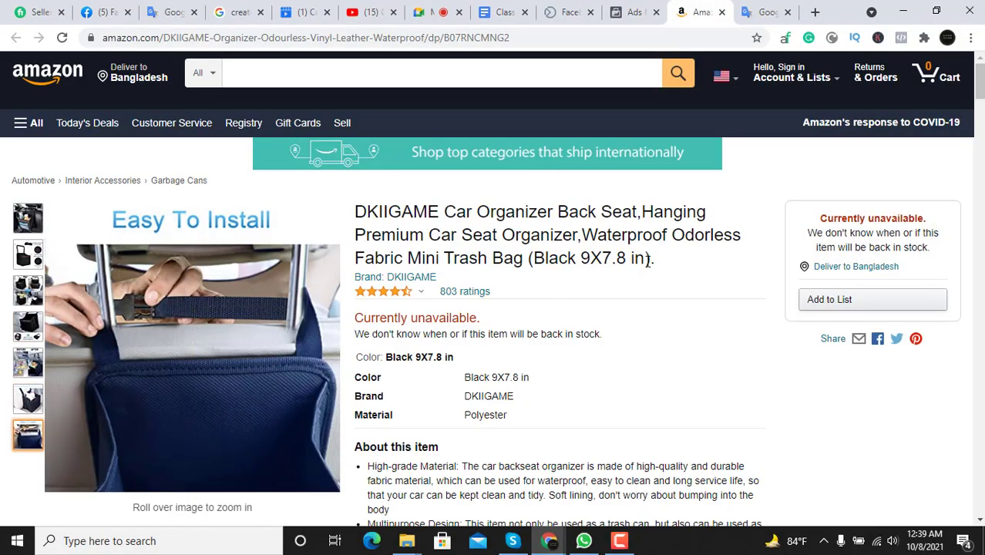
Highlight the product title on the Amazon page and look through the item description below it
scroll(626, 263, "down", 1)
scroll(616, 268, "up", 1)
triple_click(585, 219)
scroll(578, 343, "down", 5)
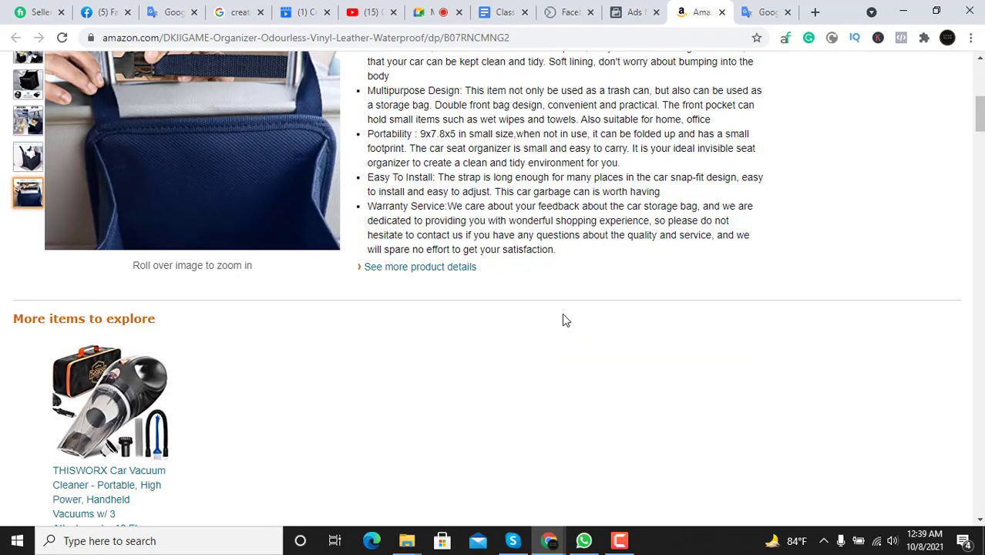
scroll(562, 319, "up", 3)
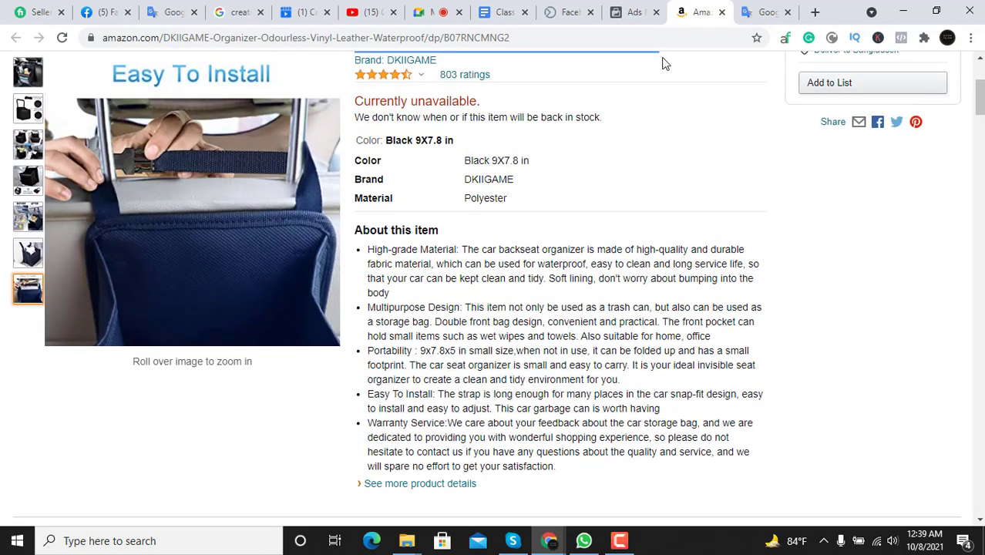
Switch back to Facebook Ads Manager and set the ad format to Carousel
left_click(653, 9)
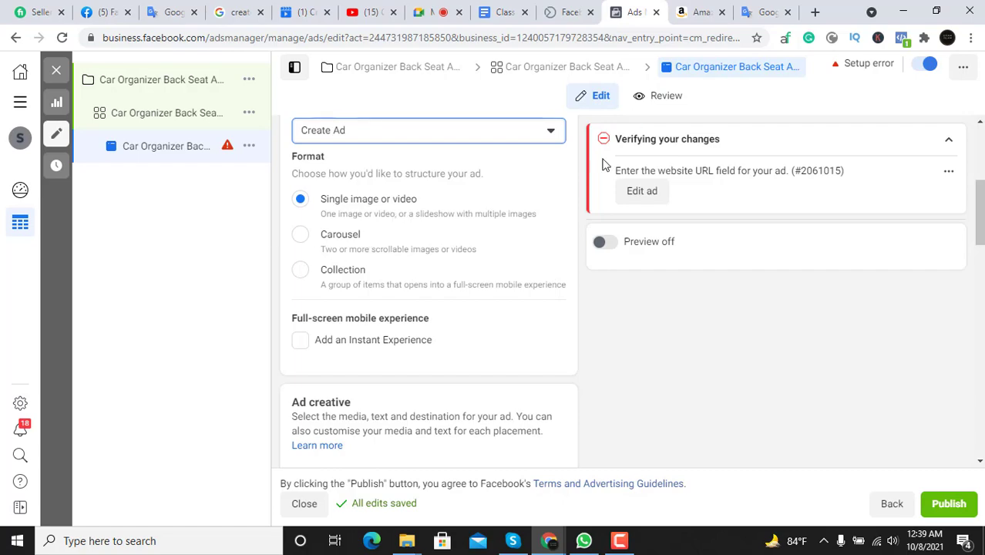
left_click(695, 12)
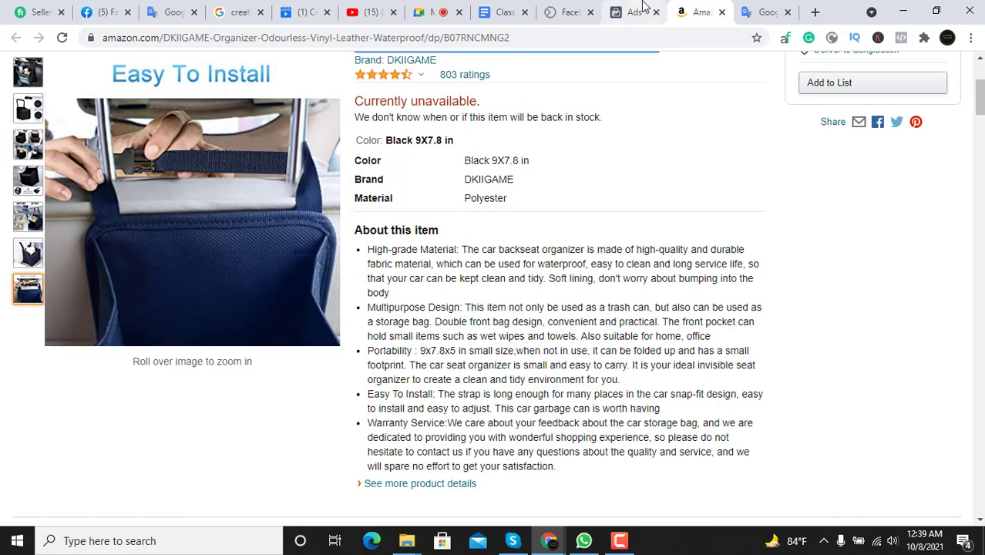
left_click(635, 12)
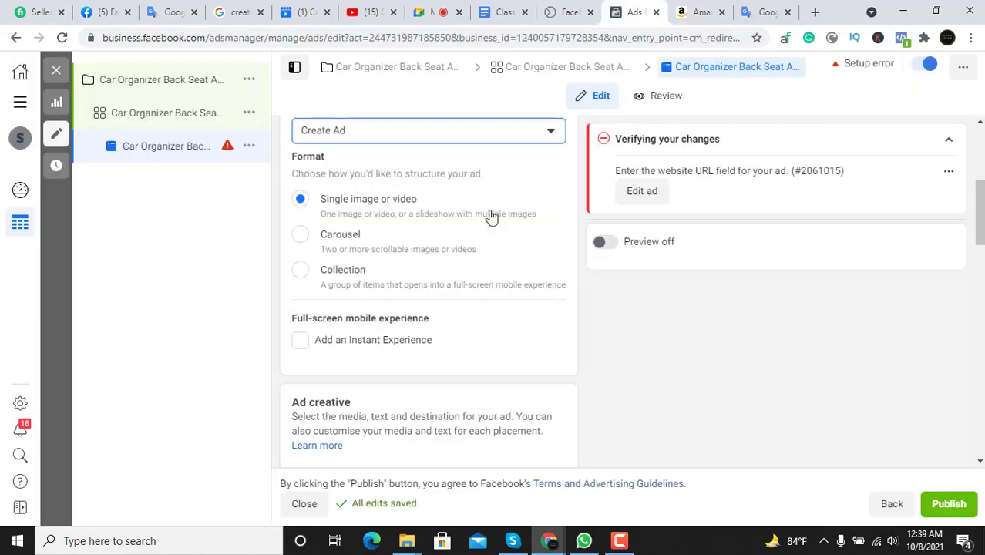
left_click(302, 241)
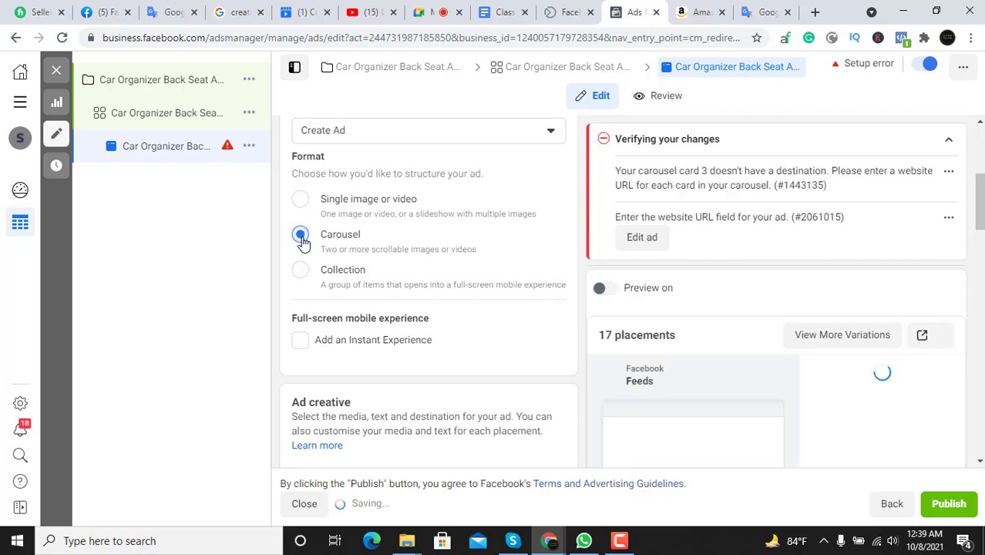
scroll(496, 268, "down", 2)
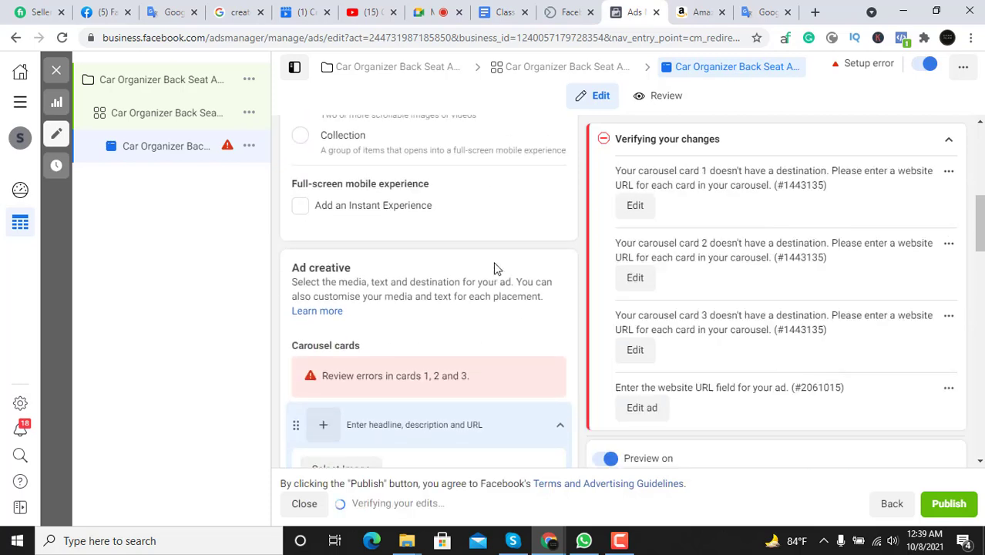
scroll(495, 268, "up", 3)
scroll(467, 329, "down", 1)
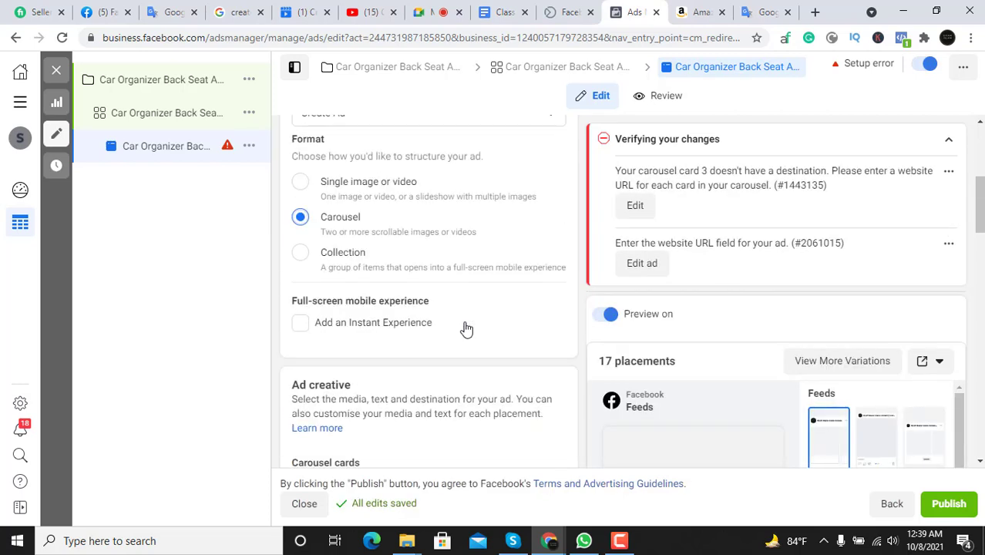
scroll(466, 329, "up", 1)
scroll(466, 324, "down", 1)
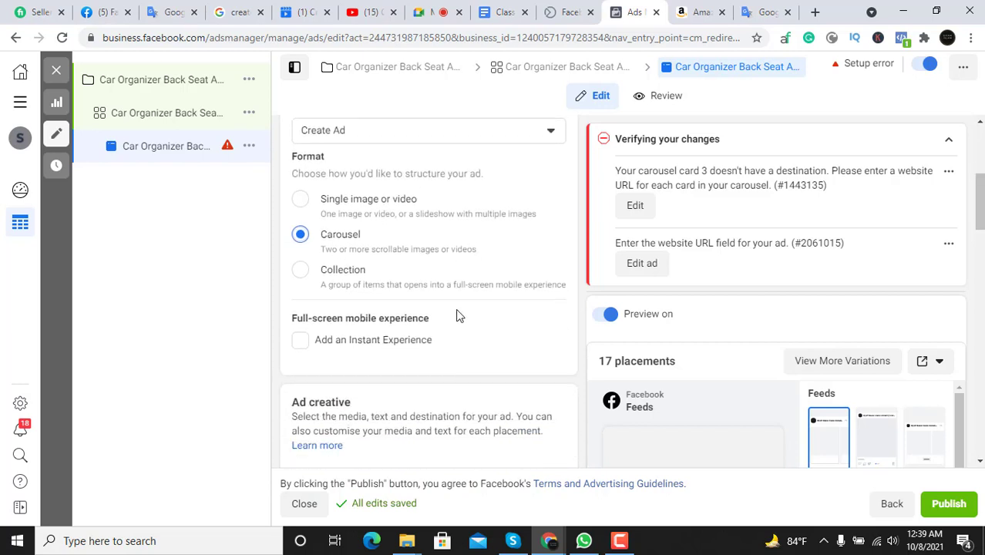
scroll(459, 316, "up", 1)
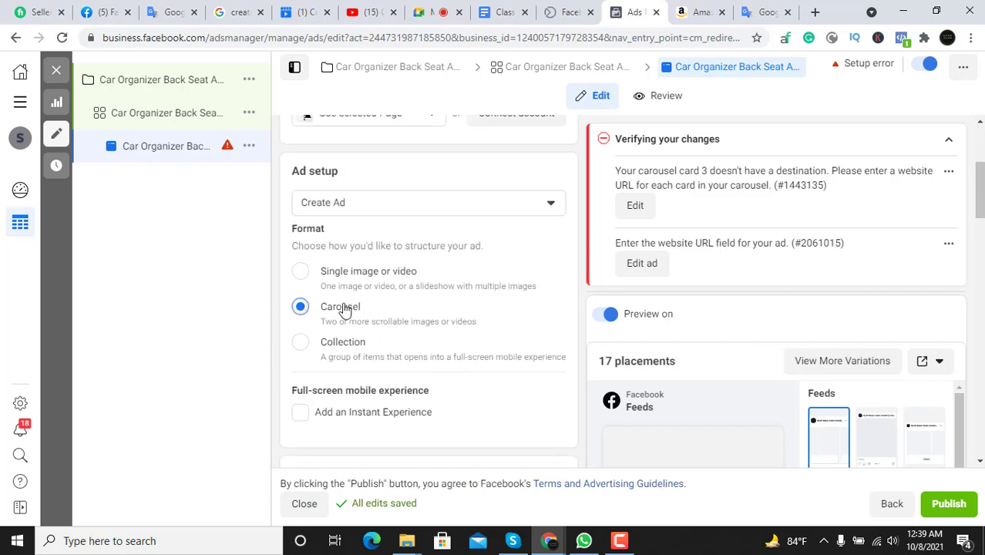
scroll(467, 317, "down", 1)
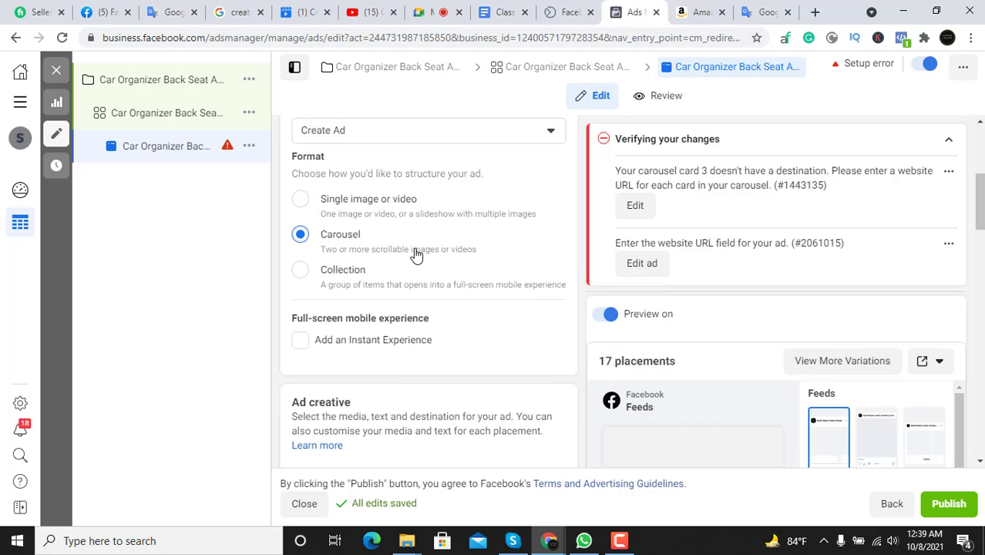
Try to upload Screenshot_1.png from the Car Seat folder in Pictures as the first carousel card's image and check its upload status
left_click(709, 9)
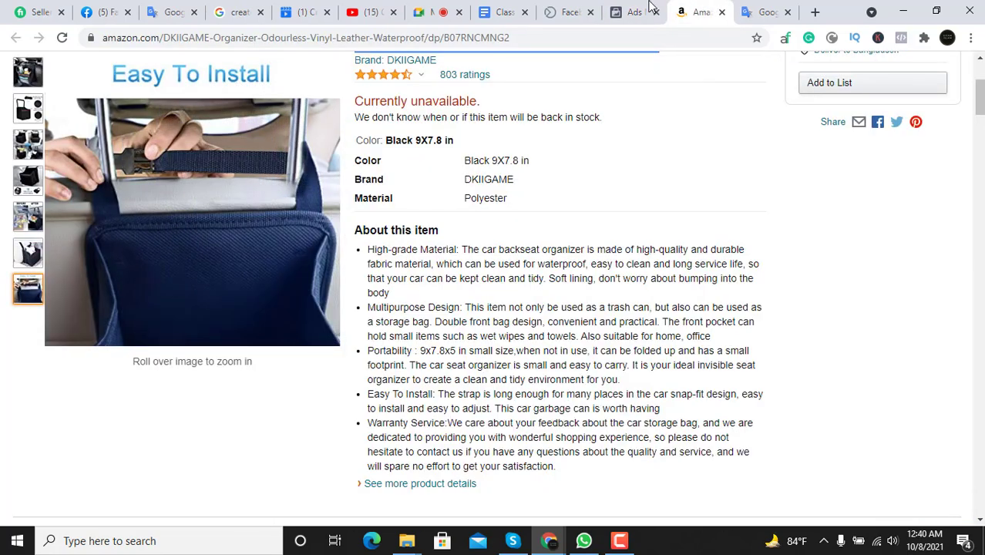
left_click(639, 6)
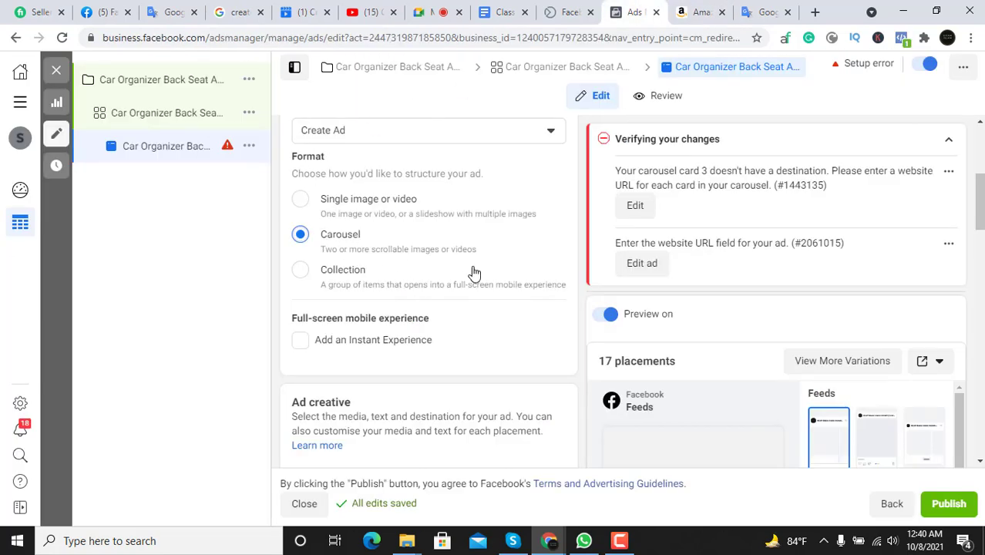
scroll(470, 271, "down", 4)
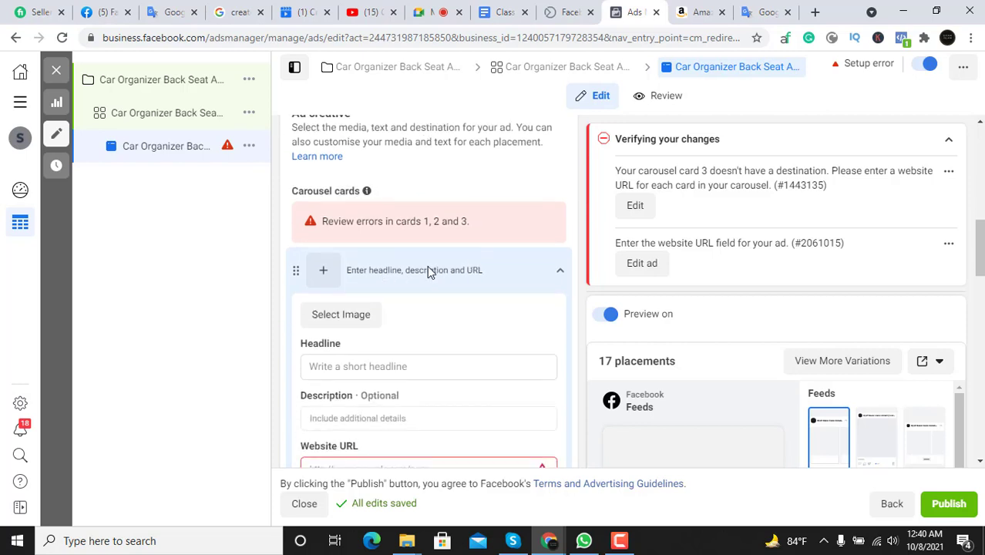
scroll(385, 262, "down", 1)
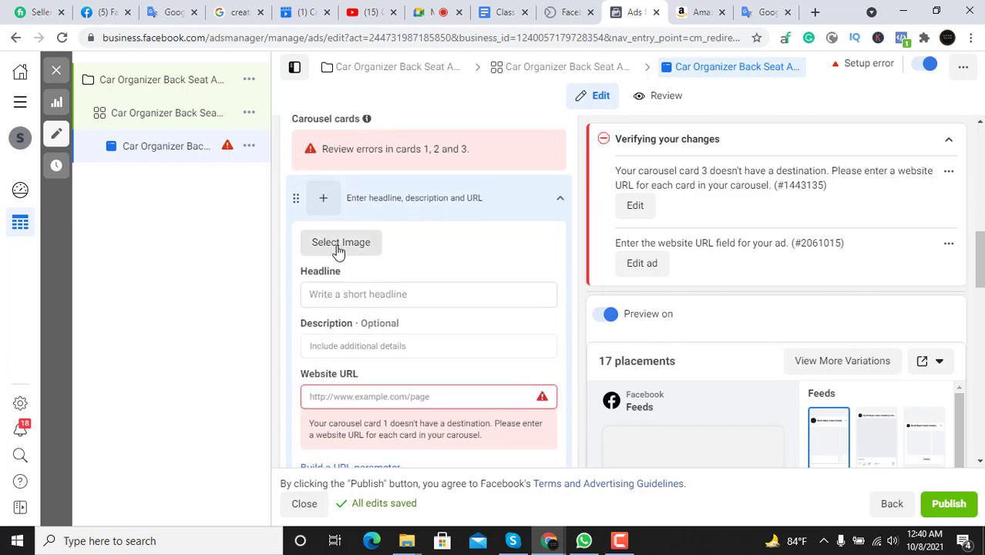
left_click(342, 243)
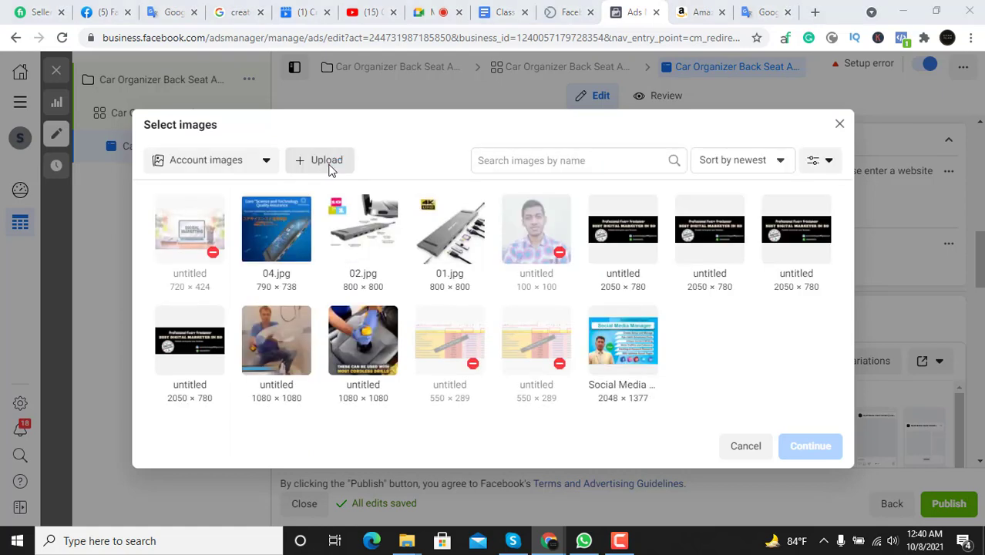
left_click(327, 162)
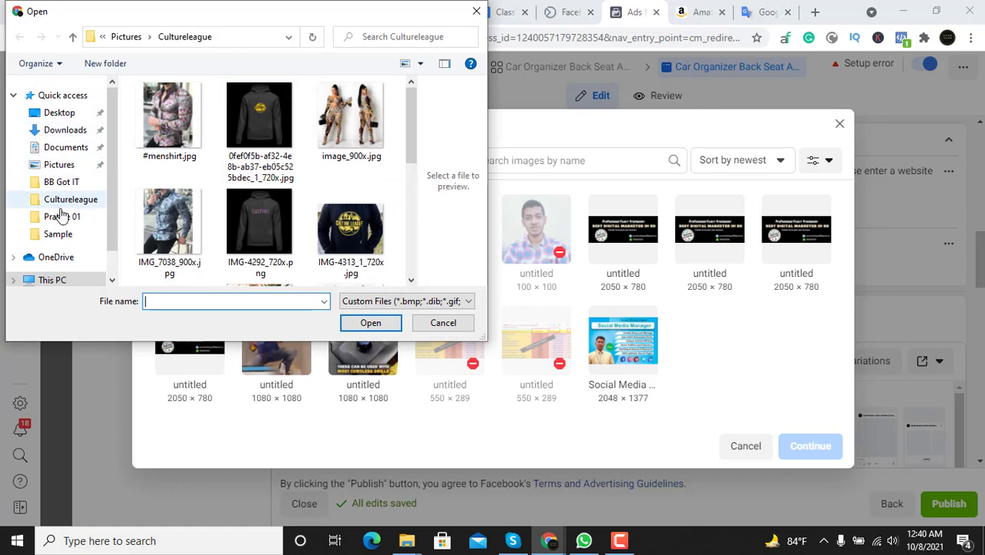
left_click(62, 166)
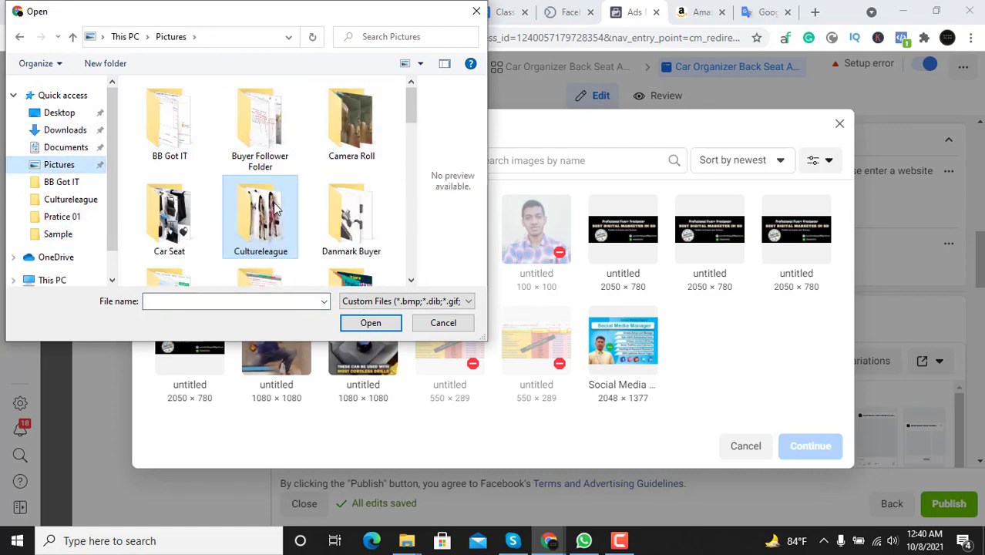
double_click(165, 231)
left_click(163, 128)
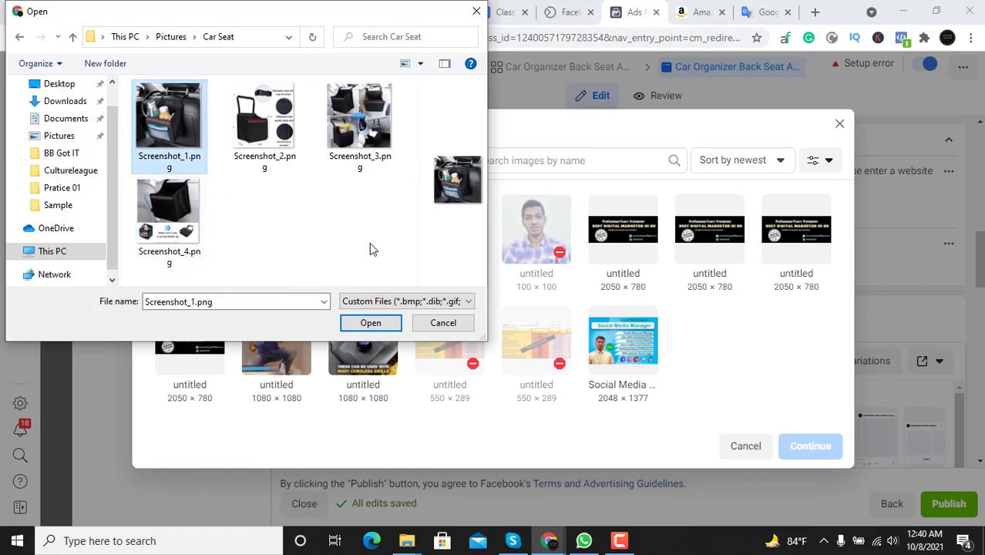
left_click(370, 323)
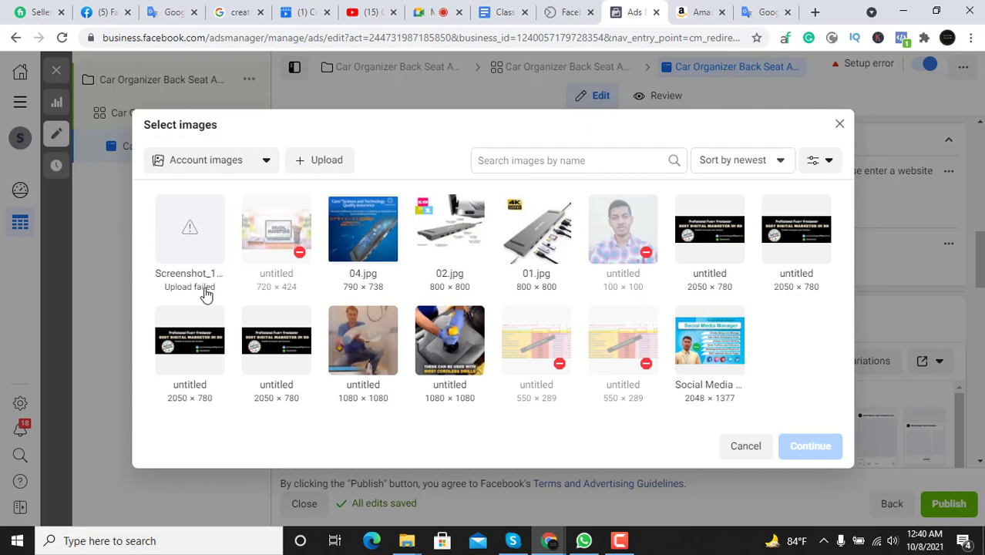
mouse_move(193, 233)
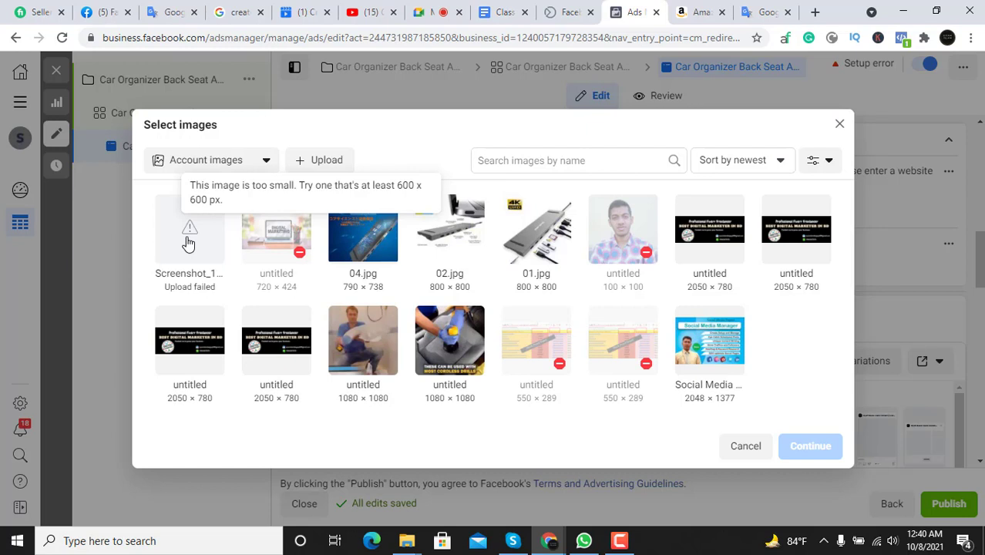
Search Google for "image resize online" in a new browser tab
left_click(815, 13)
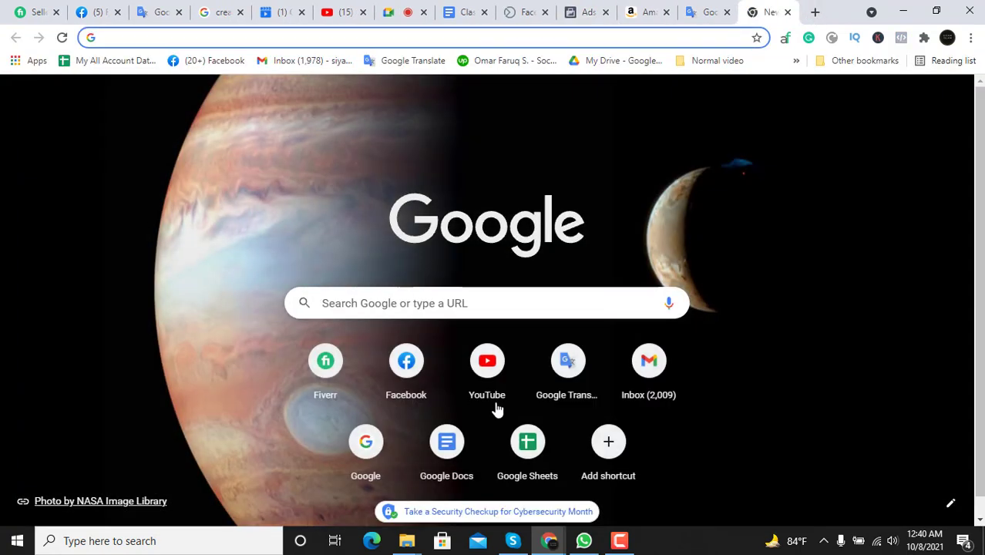
left_click(365, 441)
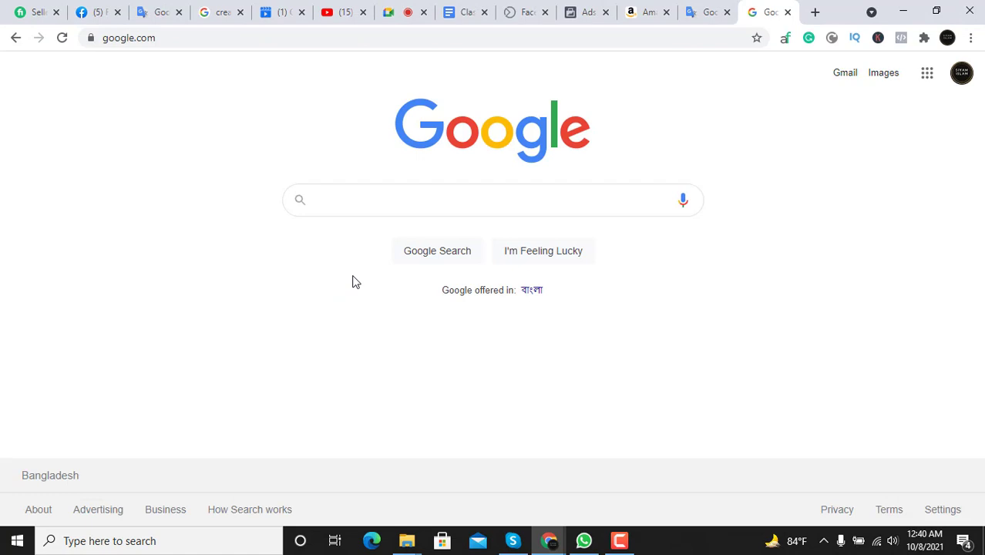
type("im")
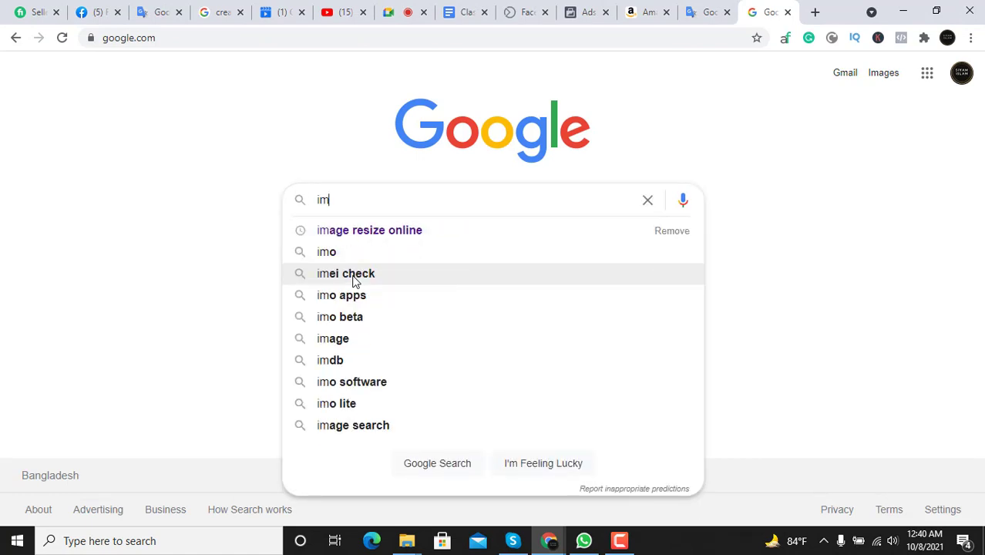
left_click(376, 232)
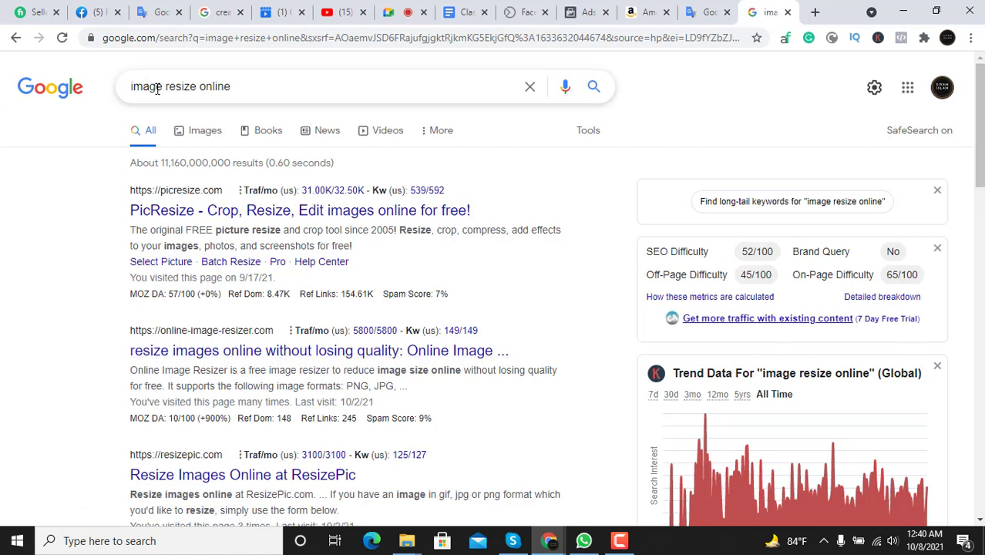
Open the online-image-resizer.com search result in a separate tab and switch to it
right_click(248, 353)
left_click(271, 362)
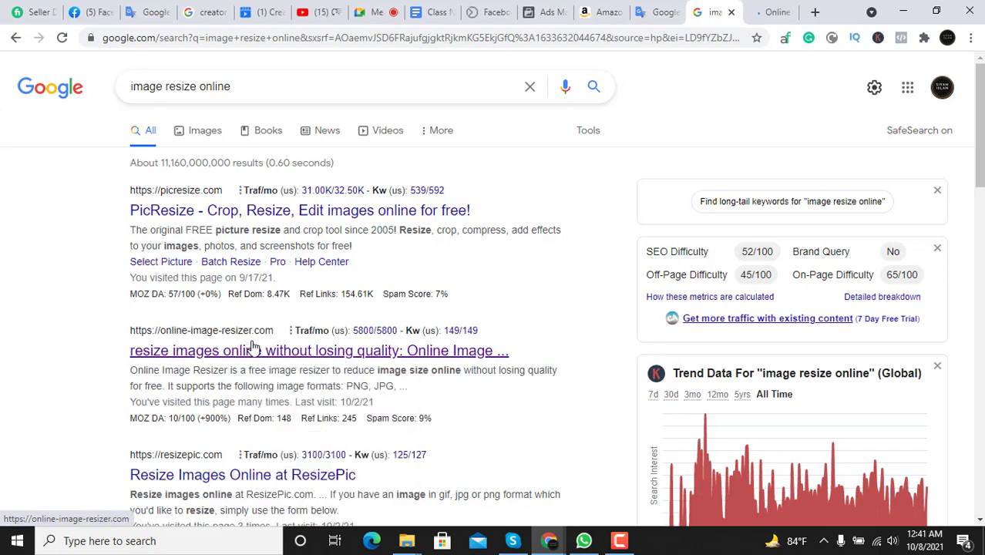
left_click(766, 11)
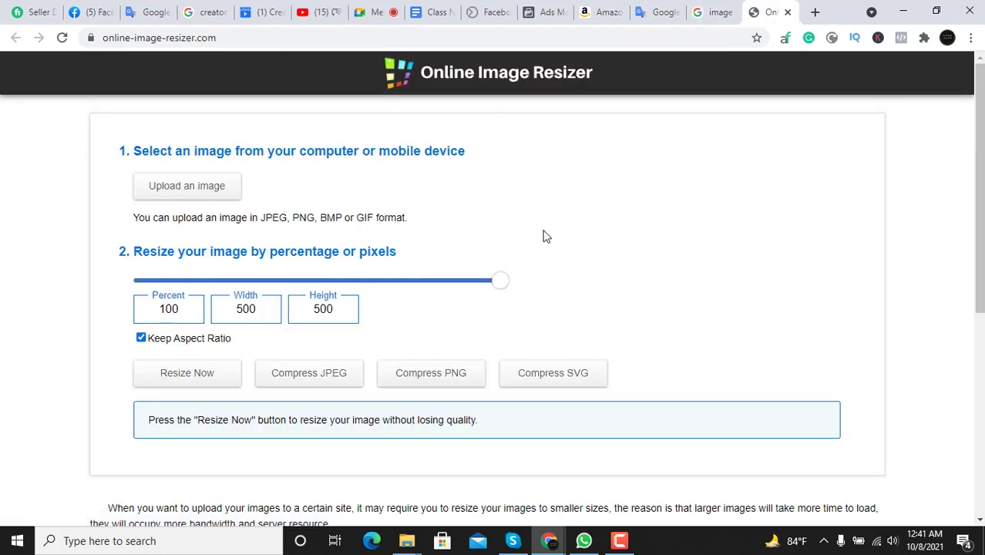
scroll(543, 235, "down", 1)
scroll(543, 234, "up", 1)
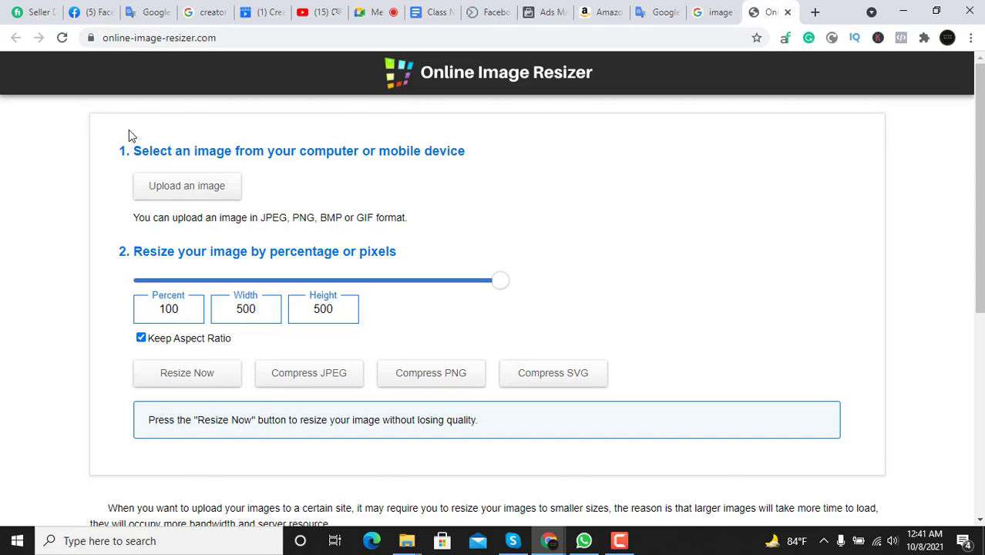
Upload Screenshot_1.png from the Car Seat folder to the online image resizer
left_click(198, 191)
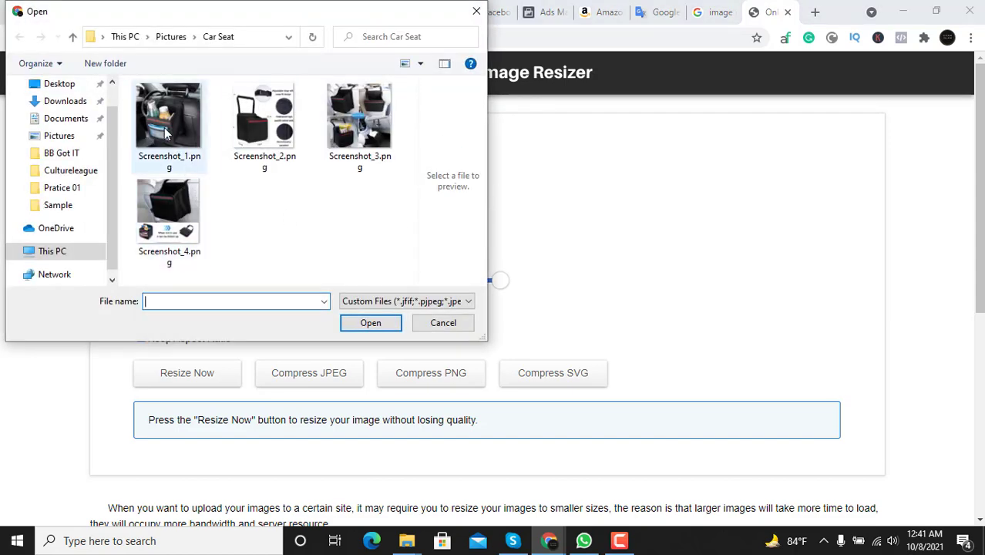
left_click(165, 133)
left_click(374, 325)
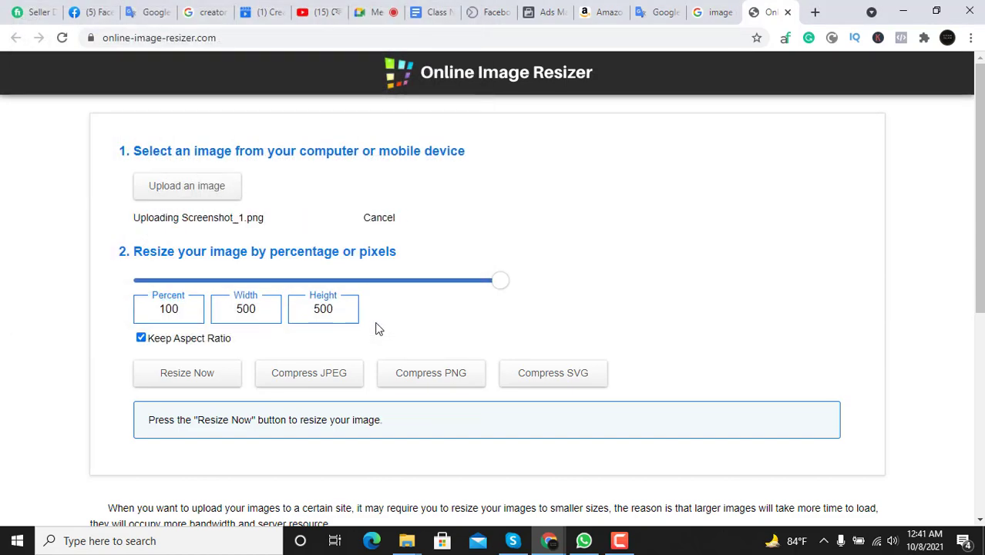
Set the resize width of the uploaded image to 600 pixels
left_click(262, 310)
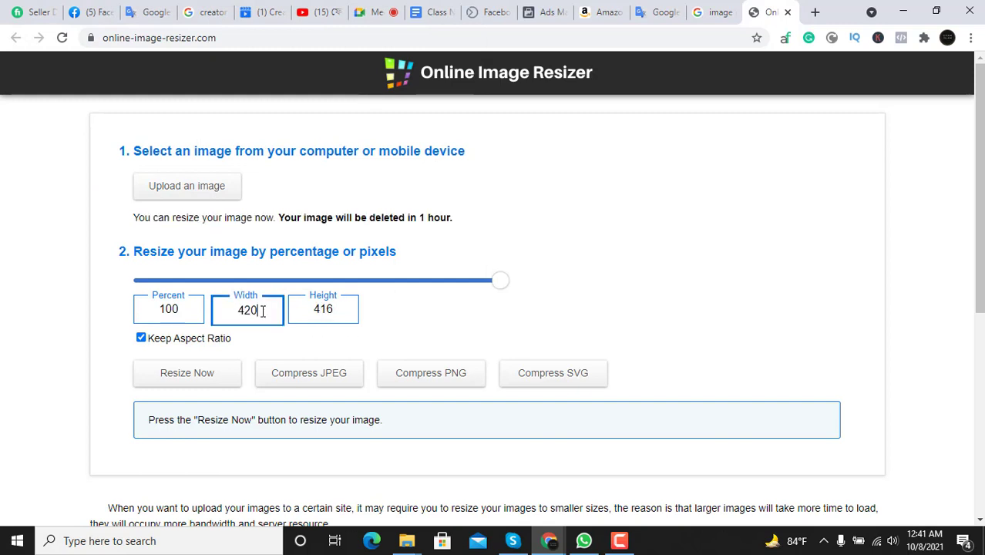
left_click(389, 325)
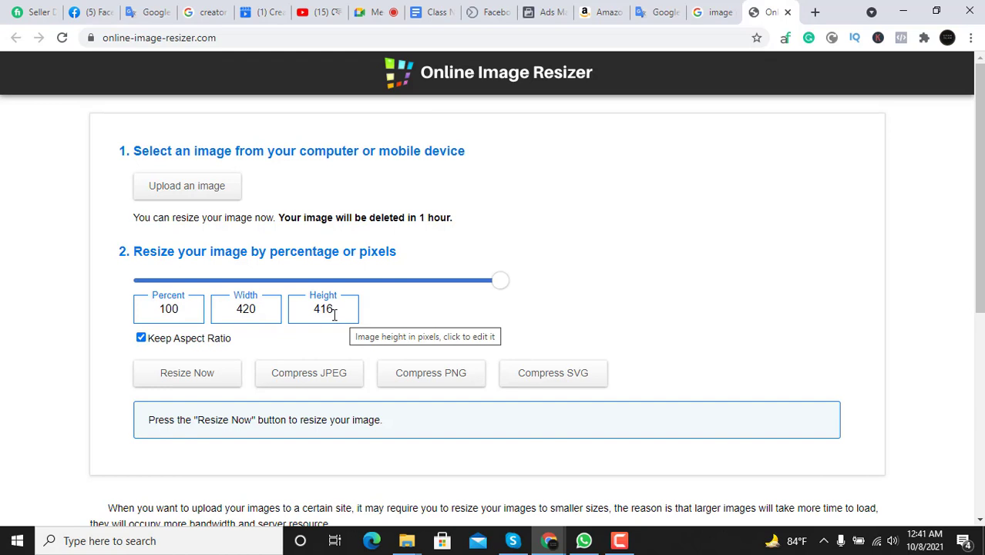
left_click(265, 306)
key("BackSpace")
key("BackSpace")
key("BackSpace")
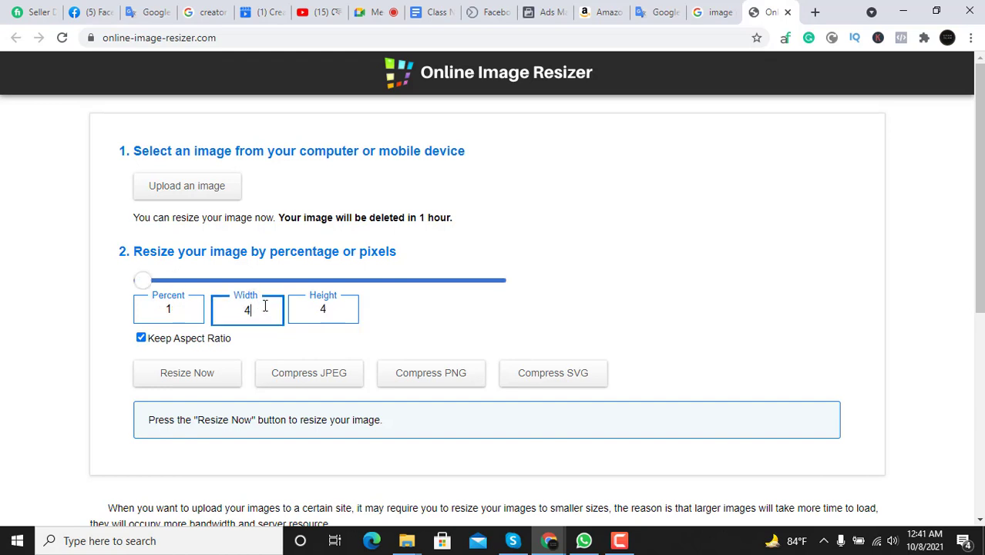
type("600")
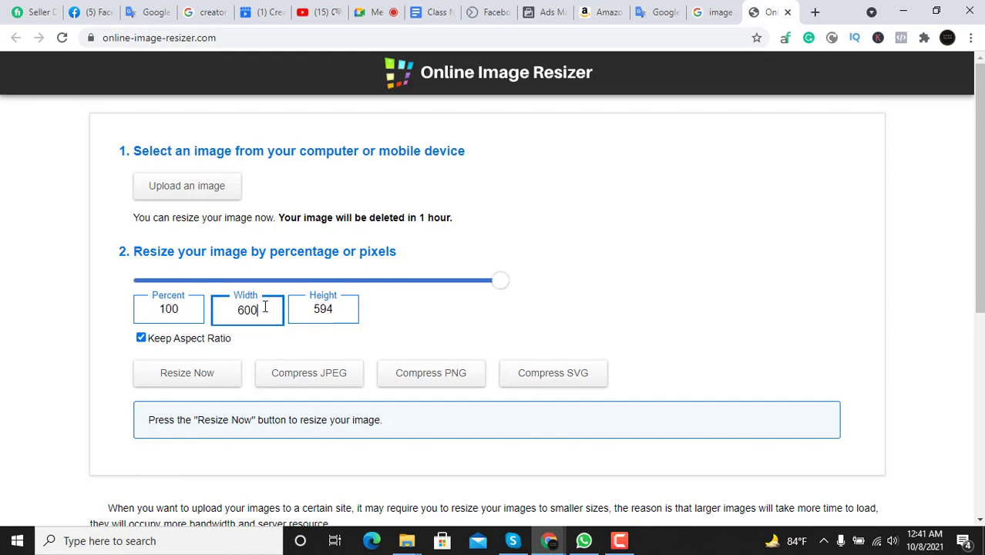
Resize the image to a height of 600 pixels without keeping the aspect ratio, and download the resized file
left_click(141, 338)
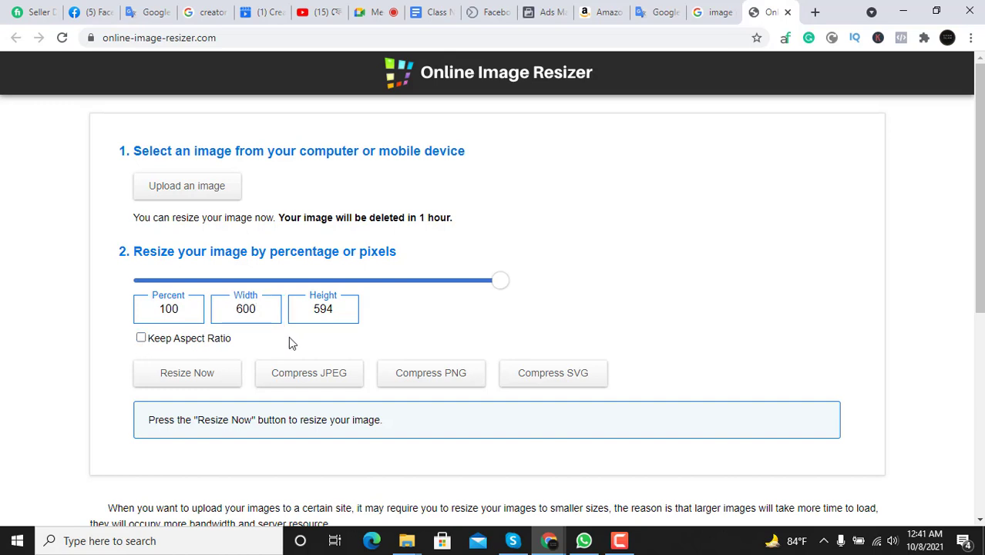
left_click(344, 311)
key("BackSpace")
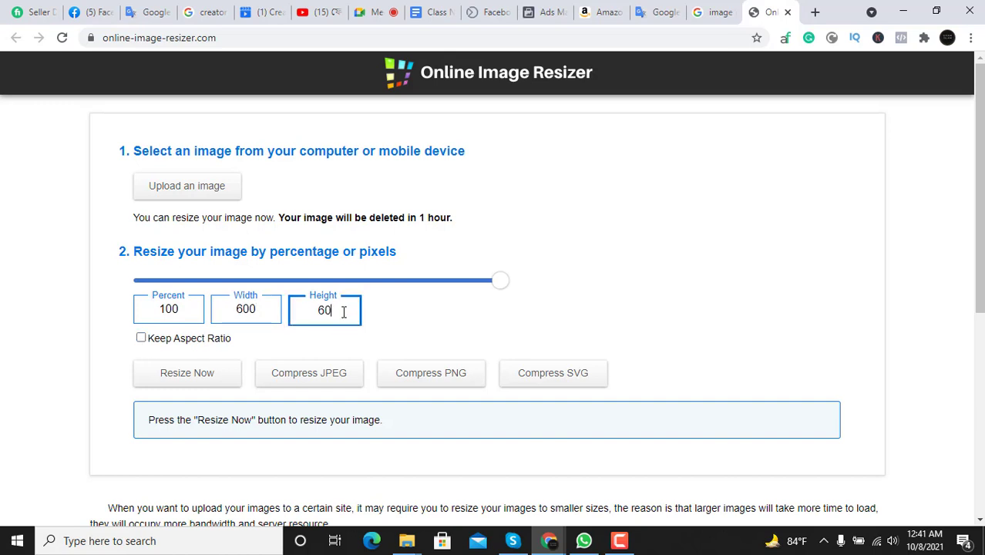
left_click(177, 376)
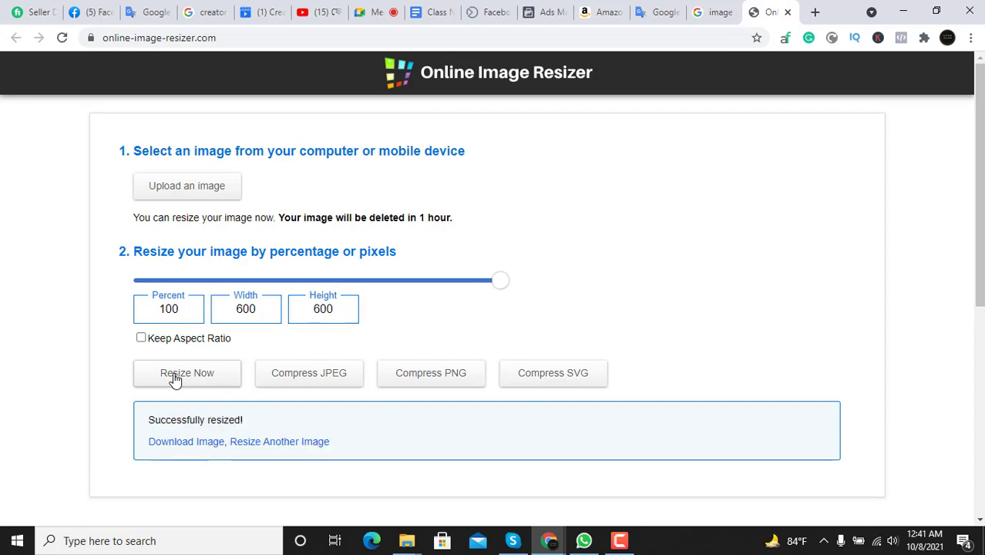
left_click(200, 444)
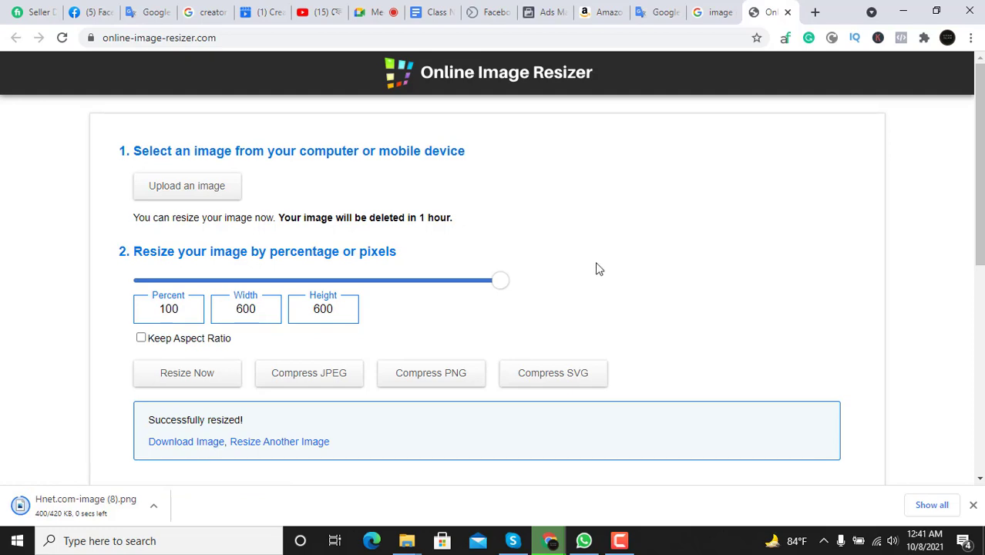
Switch back to Facebook Ads Manager and upload Hnet.com-image (8).png from the Downloads folder to the account images
left_click(552, 11)
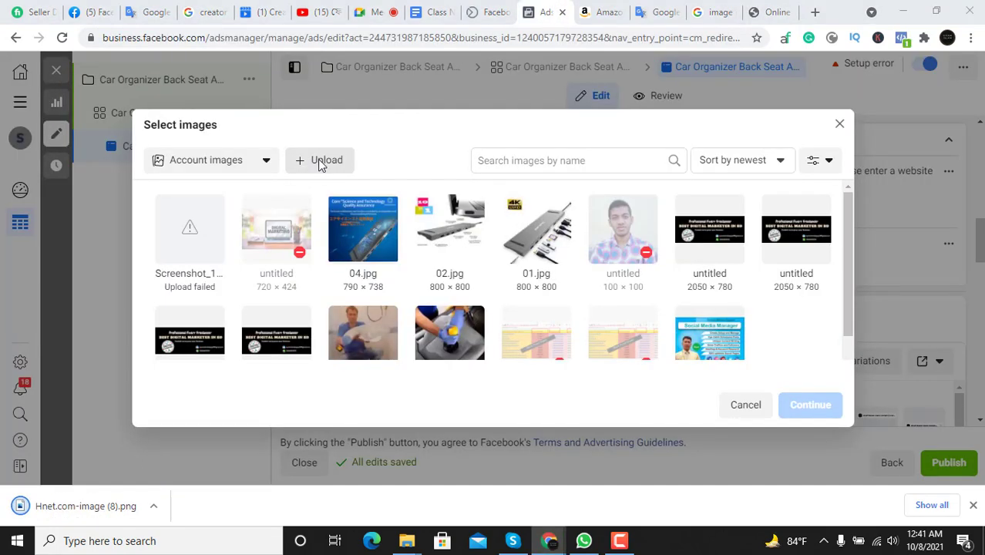
left_click(321, 161)
left_click(69, 101)
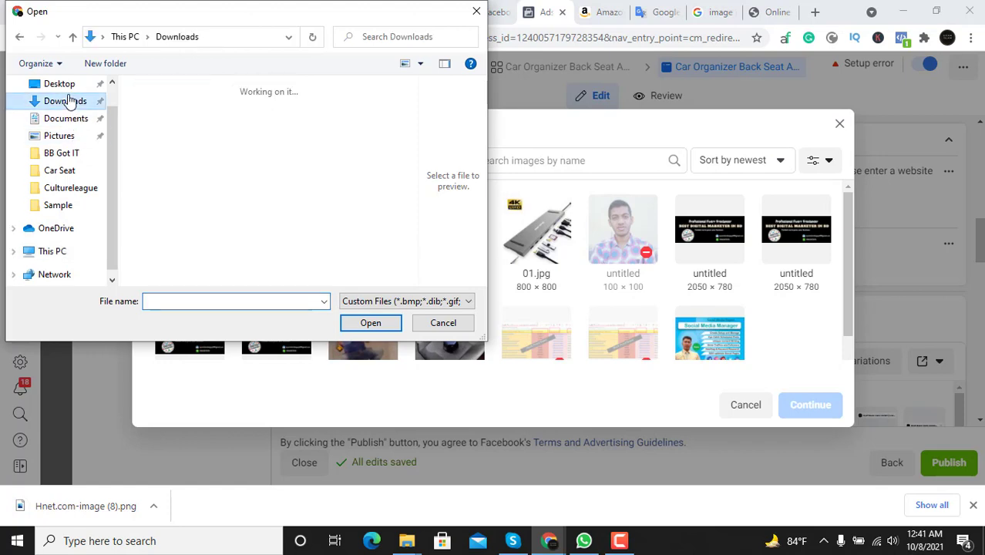
left_click(185, 139)
left_click(368, 326)
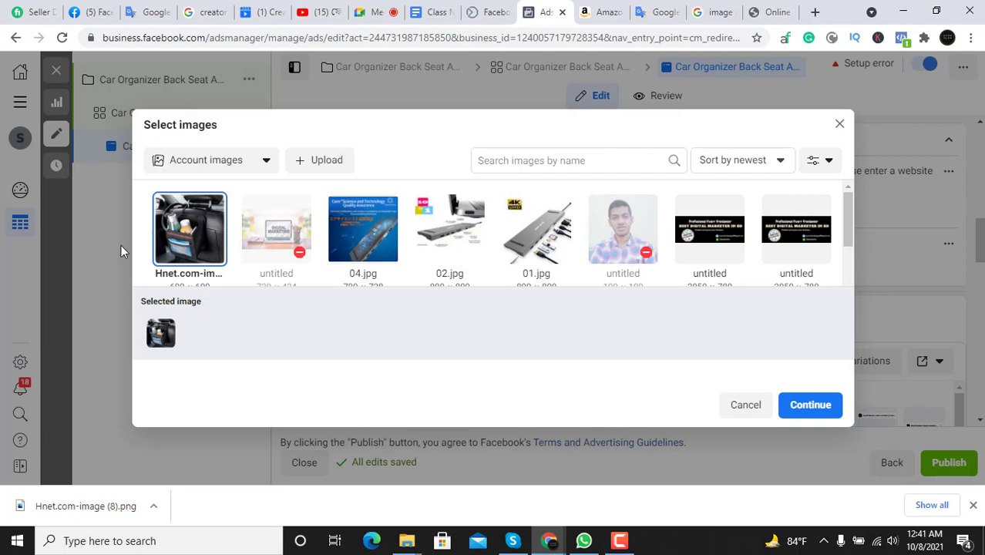
Use the uploaded Hnet.com-image (8).png as the first carousel card's image
scroll(210, 235, "down", 1)
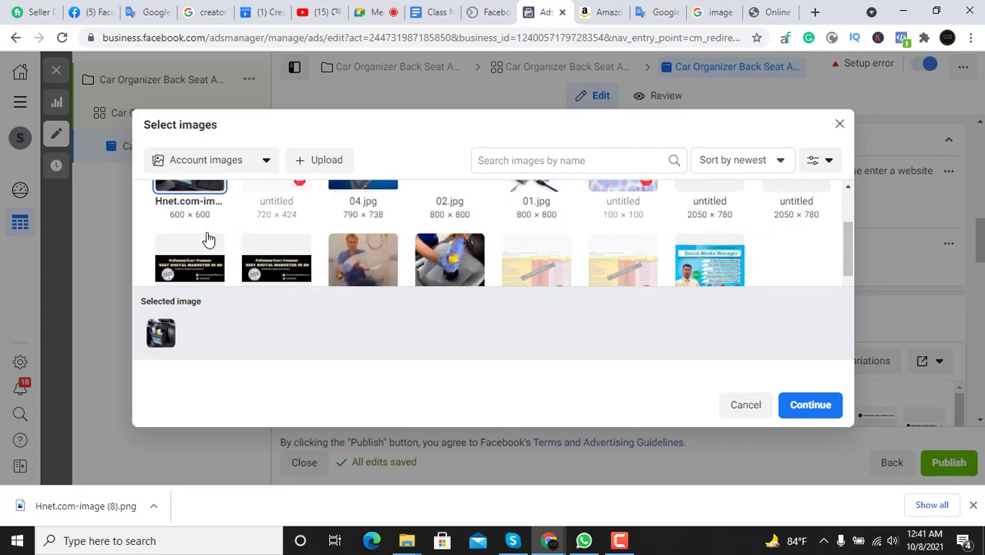
scroll(211, 225, "up", 1)
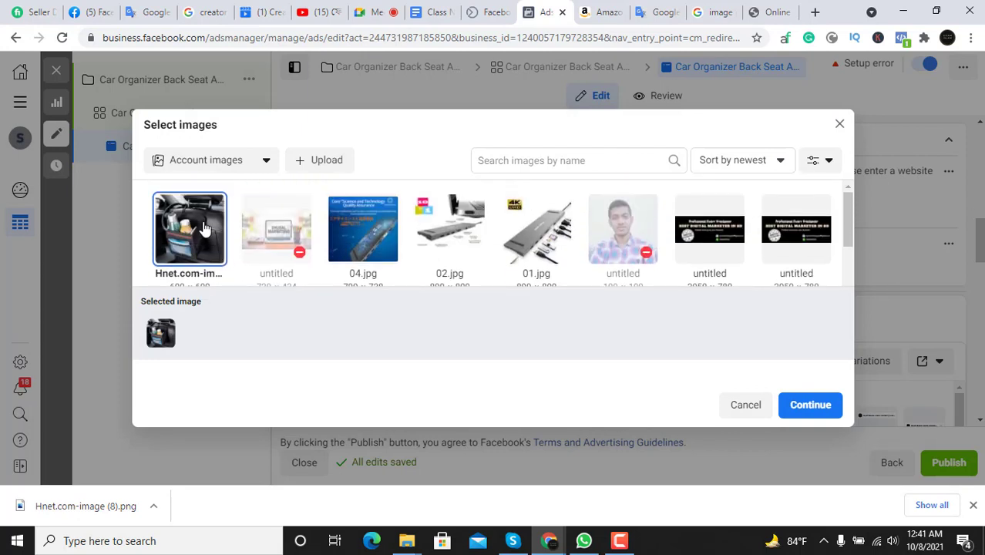
left_click(202, 230)
left_click(197, 232)
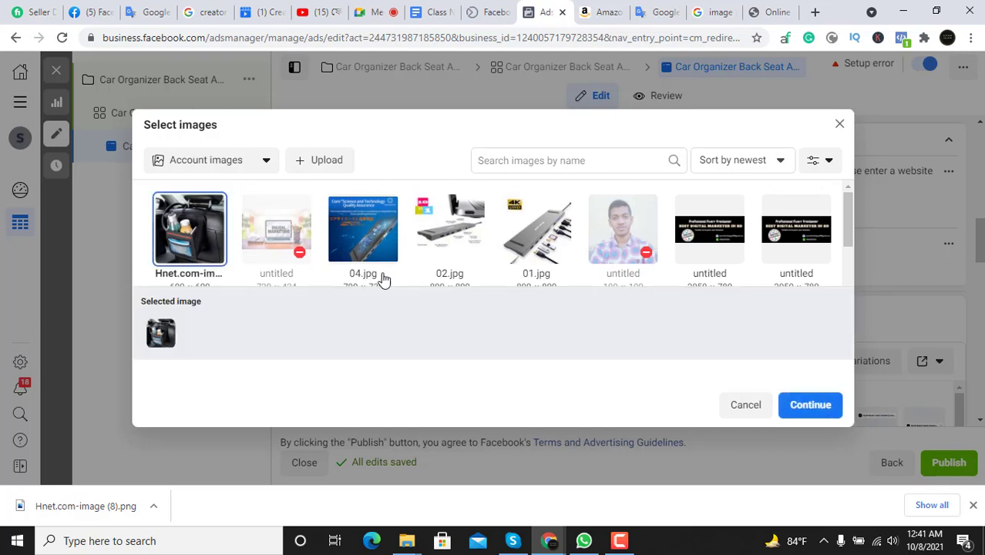
left_click(824, 405)
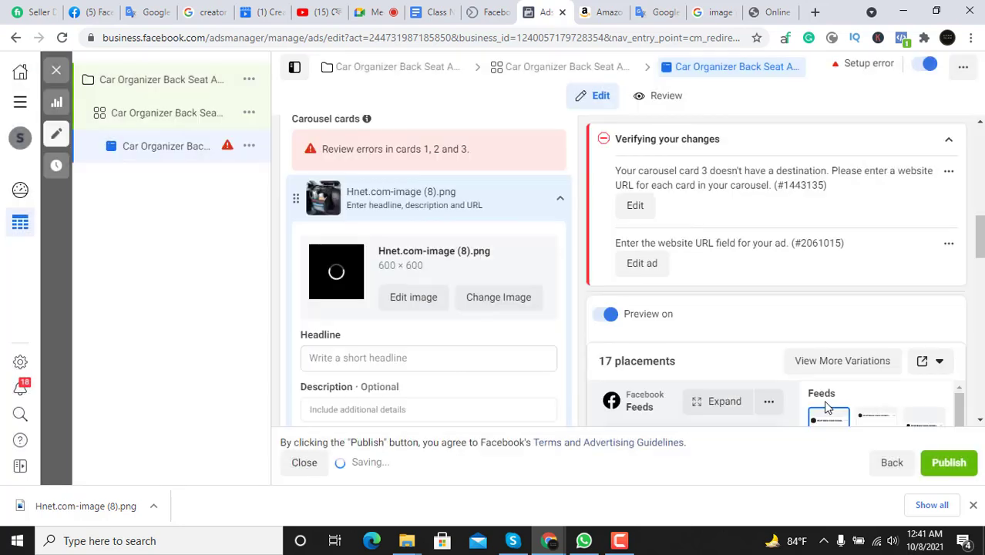
Look over the carousel cards' headline, description and website URL fields, closing the browser's downloads bar for more room
left_click(444, 354)
scroll(445, 356, "down", 1)
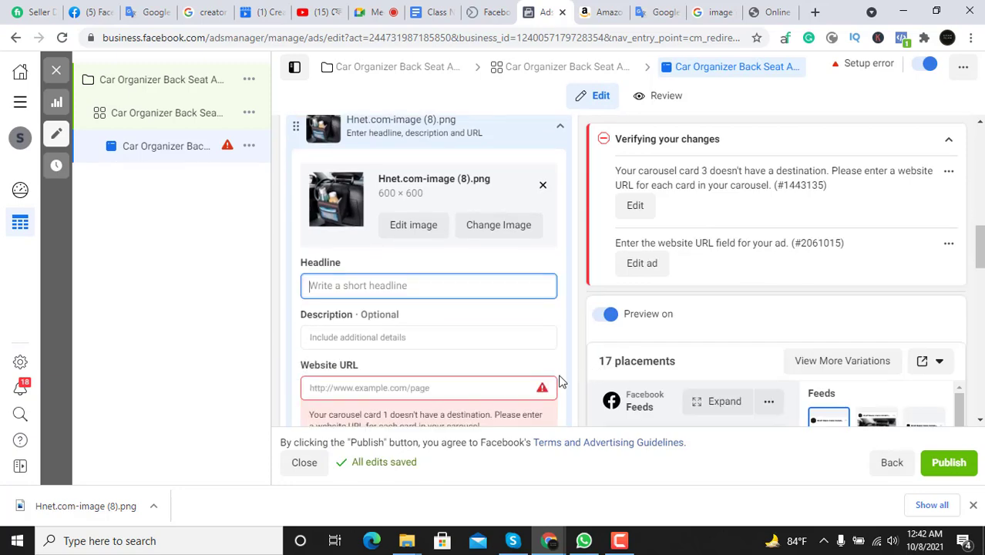
scroll(558, 378, "down", 3)
scroll(540, 368, "up", 2)
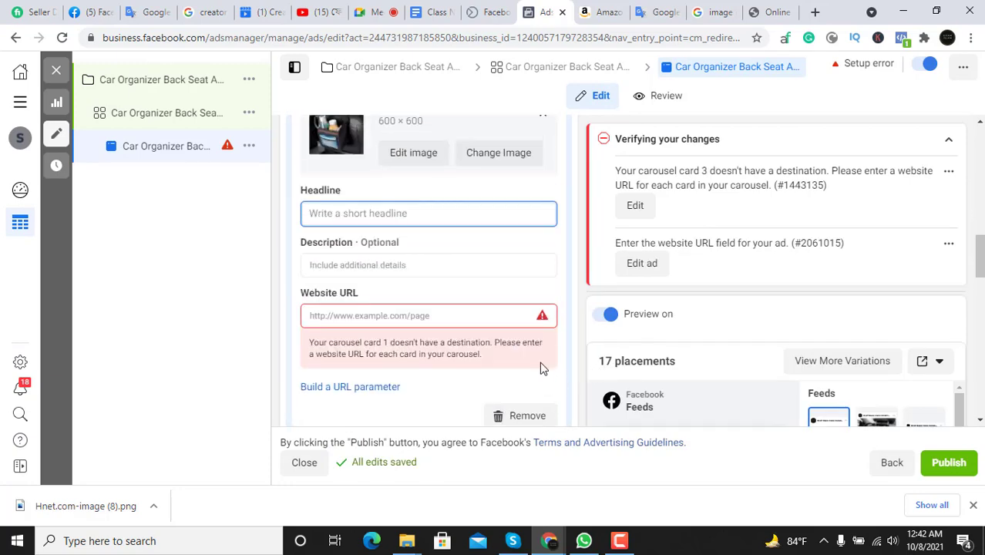
left_click(971, 505)
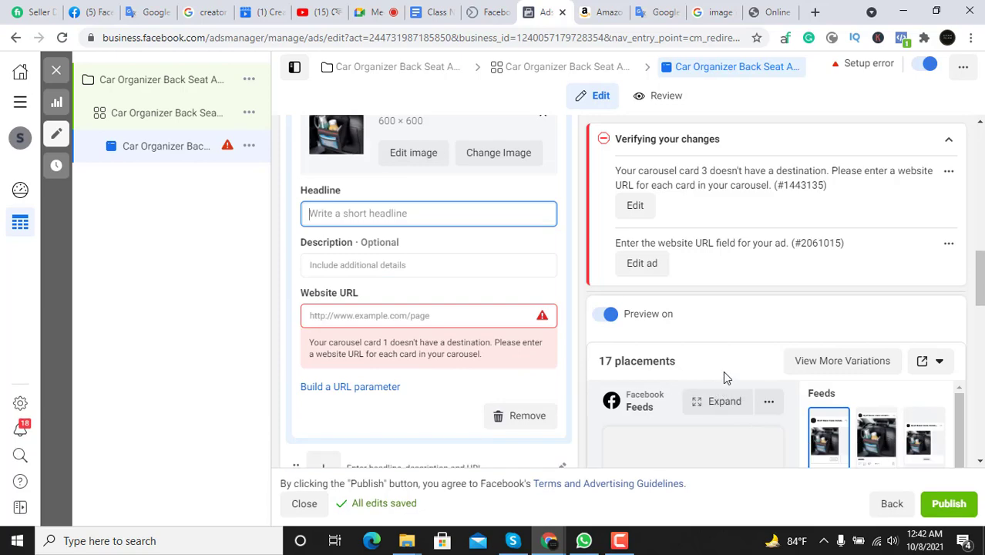
scroll(723, 370, "down", 3)
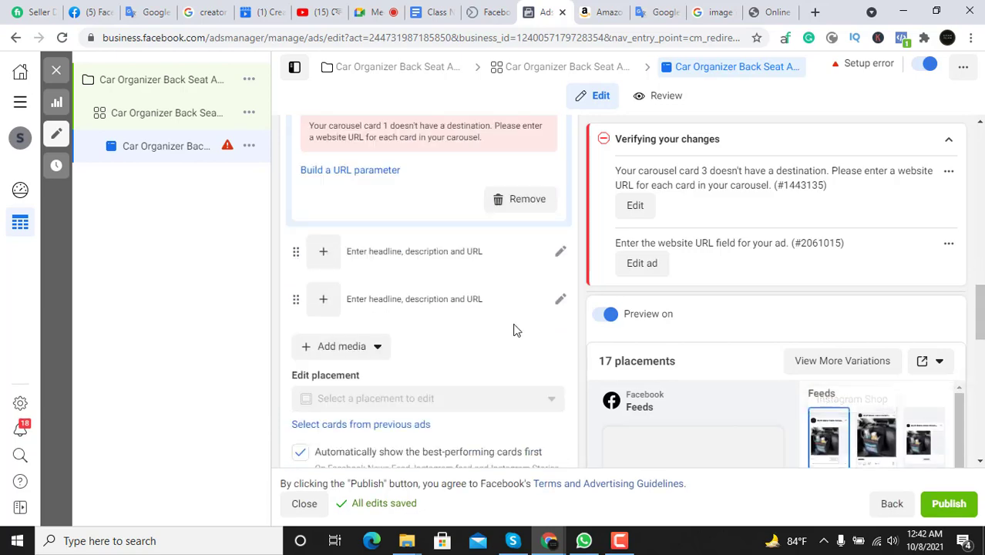
scroll(516, 330, "up", 3)
scroll(518, 324, "up", 2)
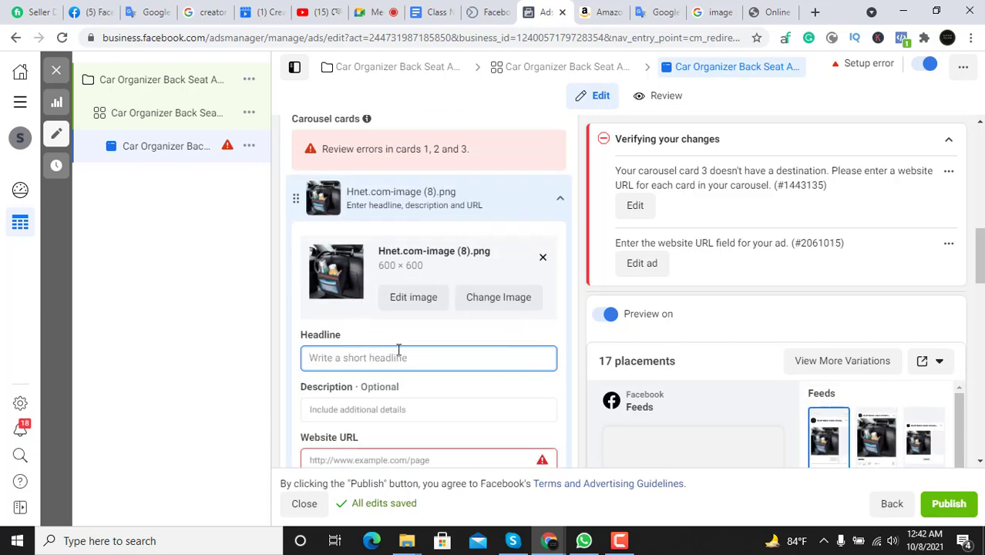
Copy the full product title from the Amazon page into the first carousel card's headline
left_click(595, 11)
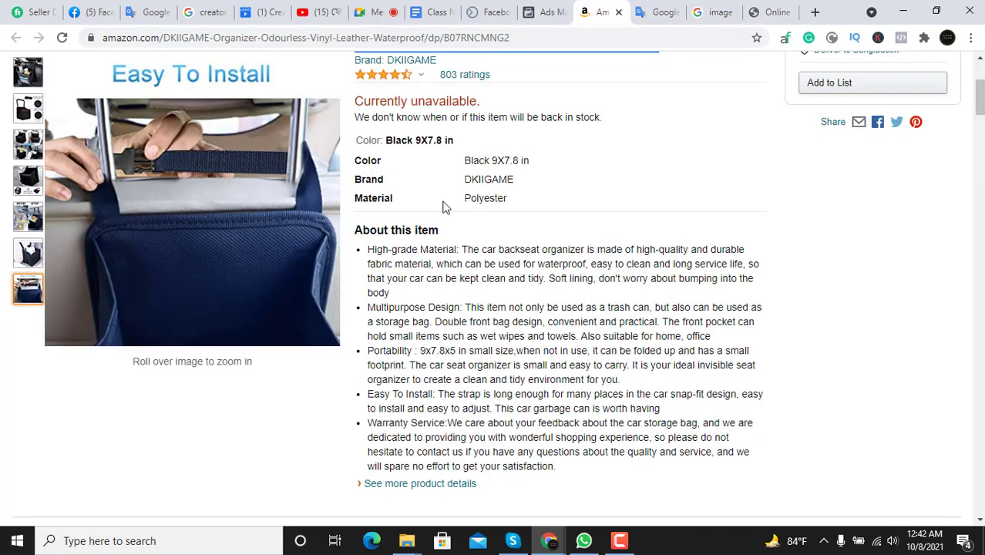
scroll(502, 257, "up", 3)
right_click(526, 230)
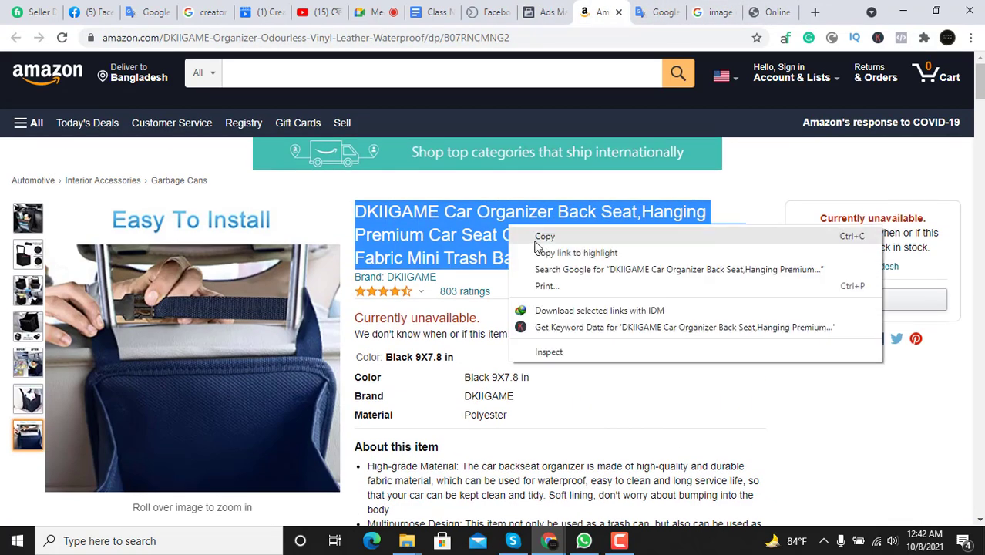
left_click(537, 237)
left_click(542, 12)
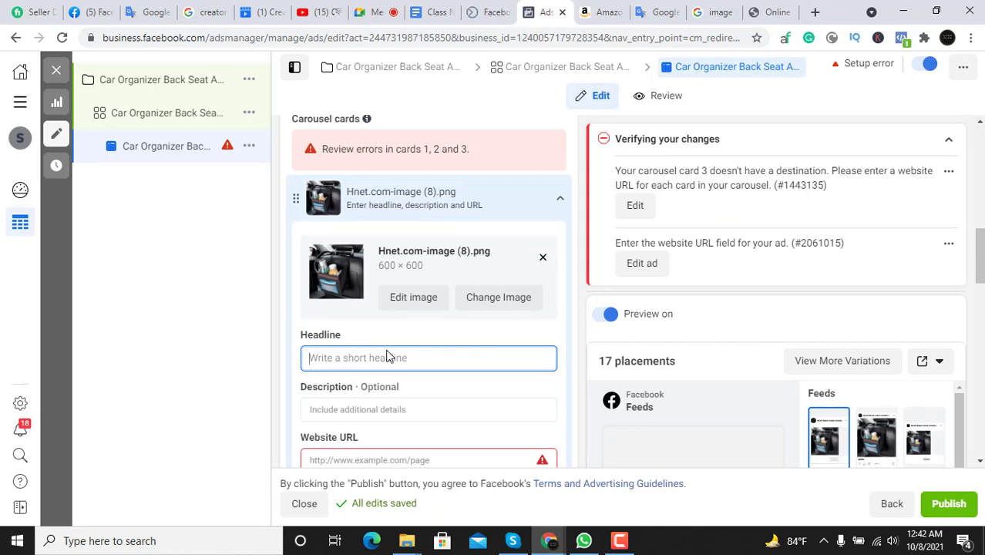
key("ctrl+v")
Copy all the "About this item" bullet points from the Amazon page into the first carousel card's description
scroll(411, 438, "down", 2)
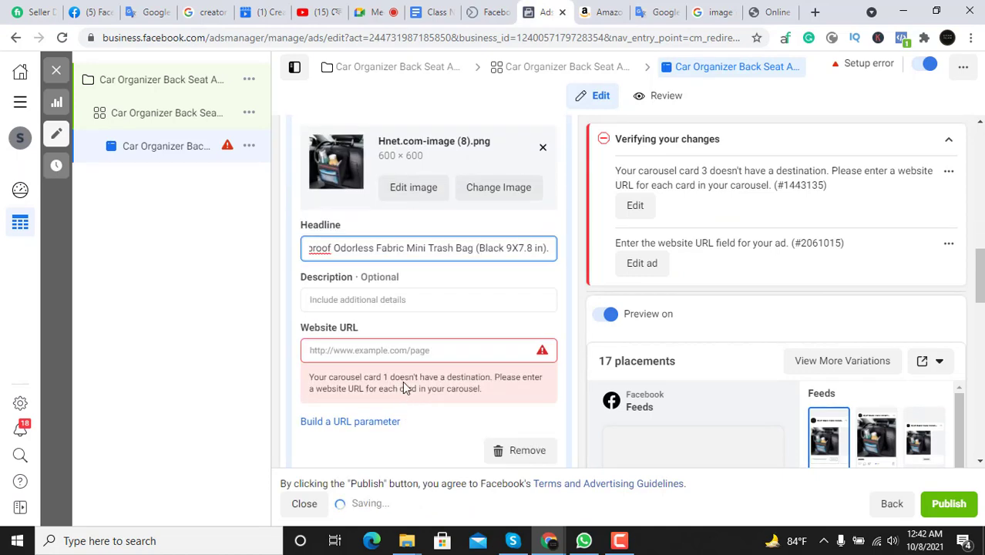
left_click(384, 299)
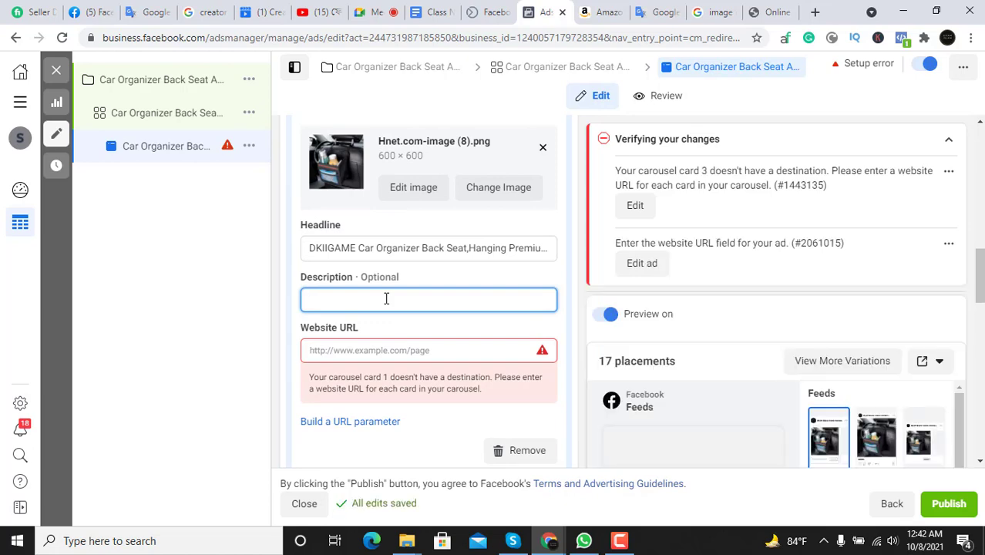
left_click(603, 12)
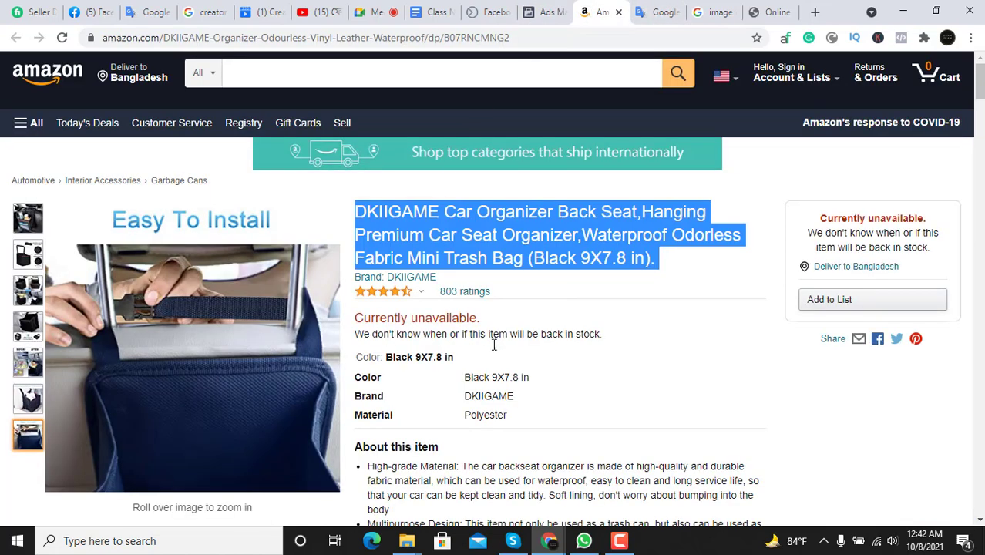
scroll(489, 343, "down", 2)
scroll(481, 340, "down", 2)
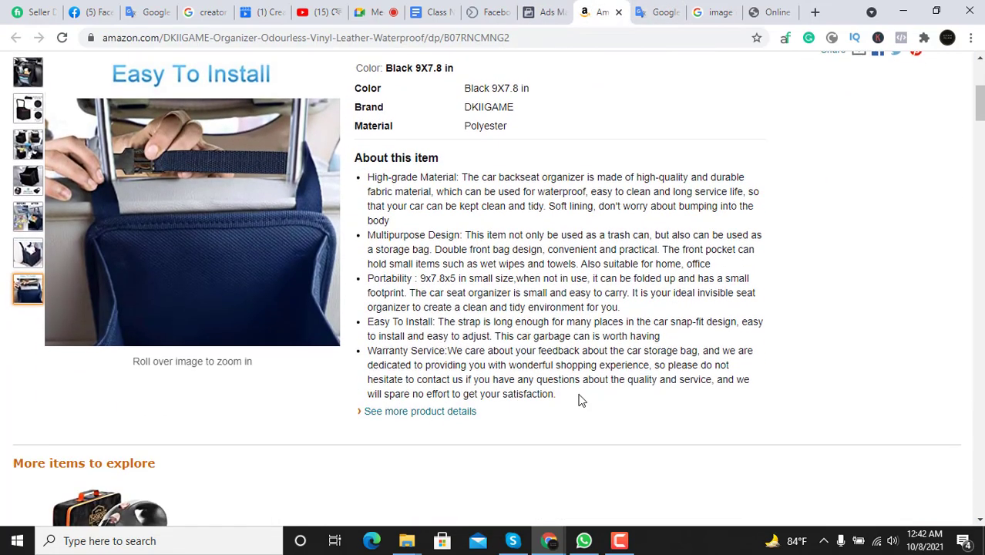
left_click_drag(577, 396, 373, 322)
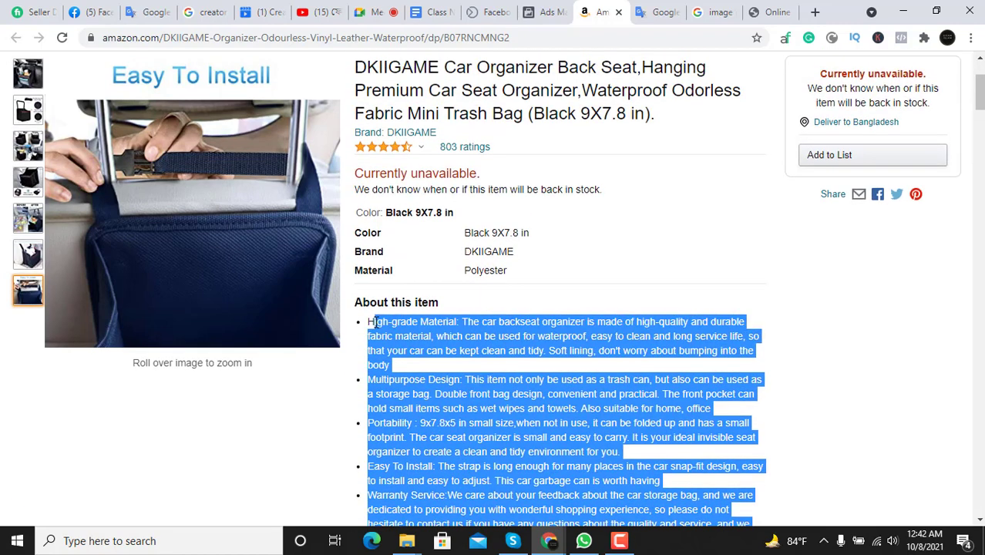
right_click(410, 334)
left_click(425, 340)
left_click(543, 11)
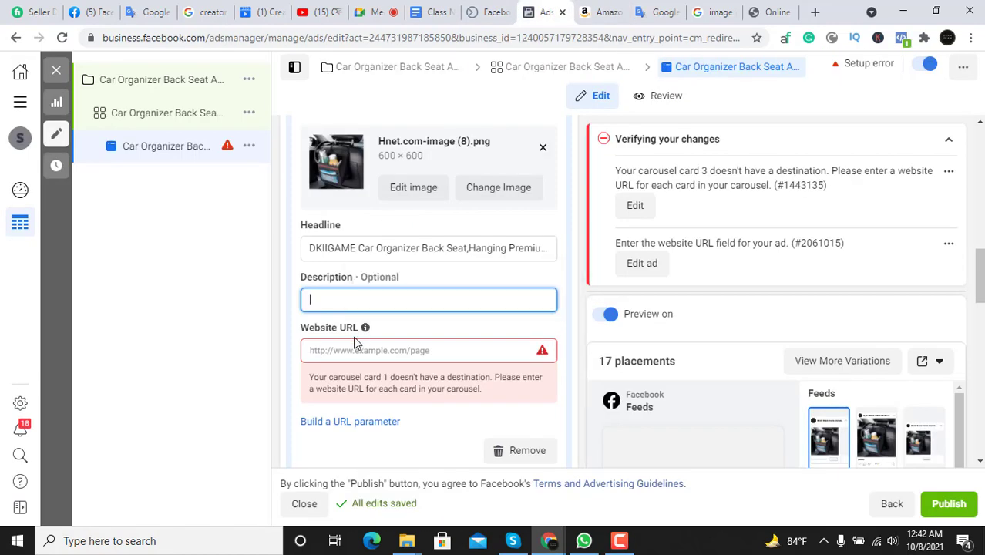
key("ctrl+v")
Copy the product page's address from Amazon into the first carousel card's website URL
scroll(573, 292, "down", 5)
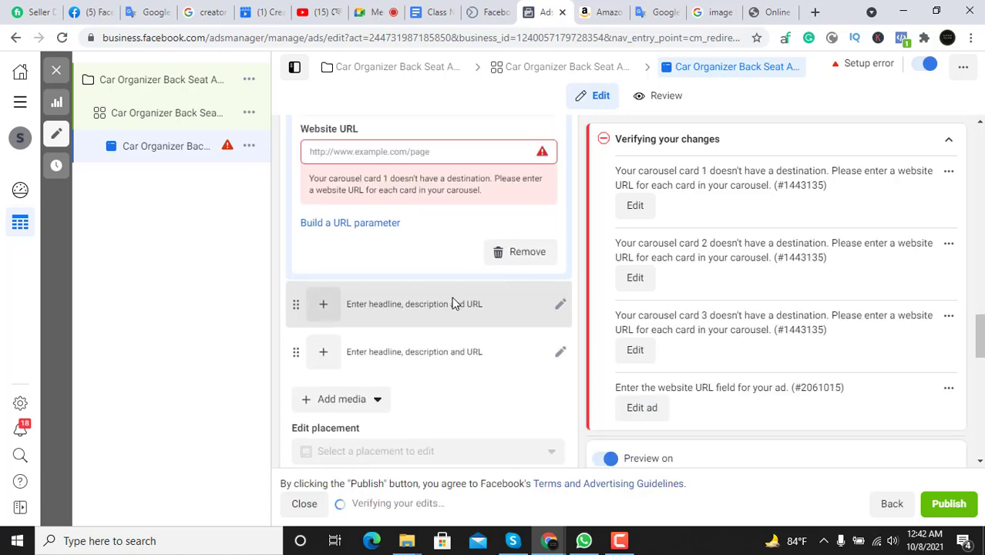
scroll(523, 299, "up", 2)
left_click(393, 295)
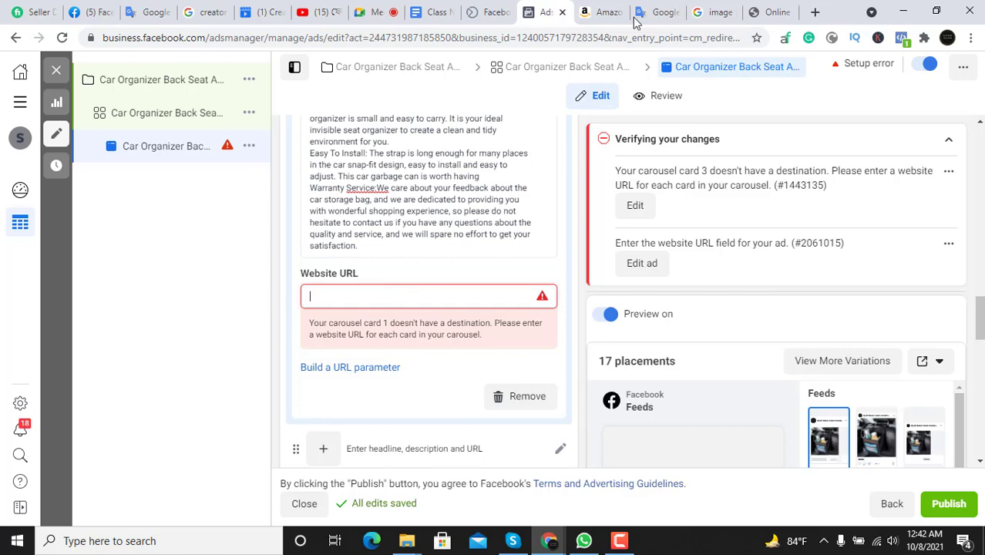
left_click(601, 12)
left_click(449, 43)
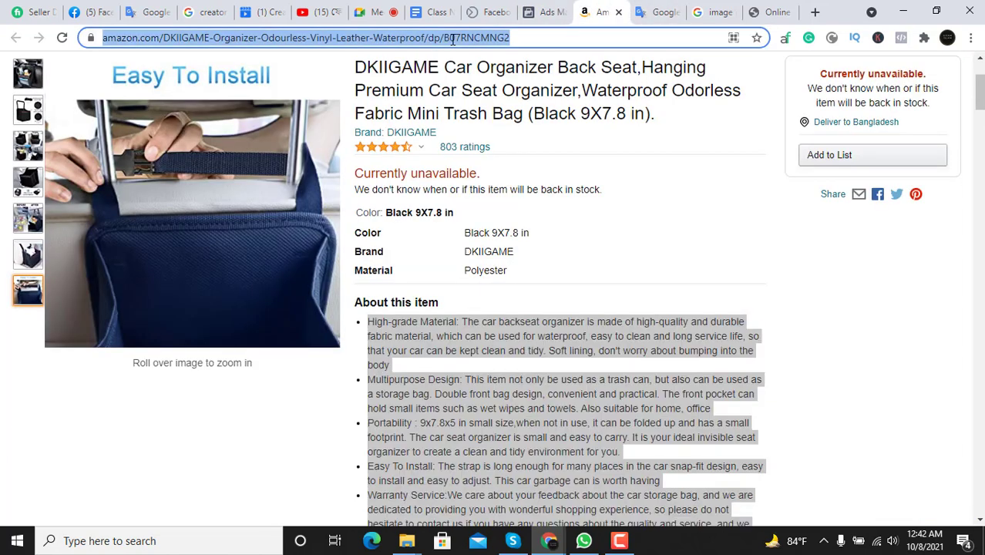
right_click(451, 44)
left_click(505, 123)
left_click(545, 11)
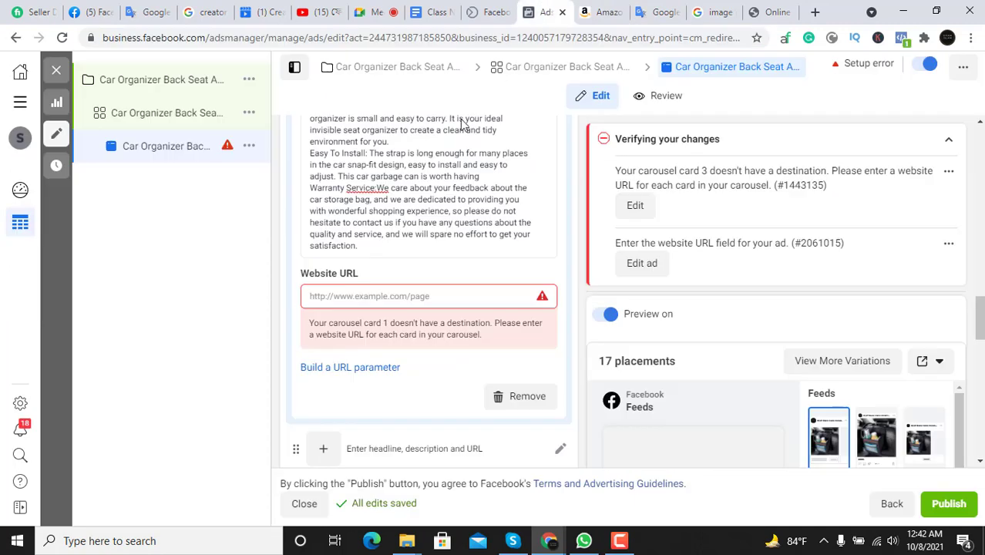
left_click(354, 299)
key("ctrl+v")
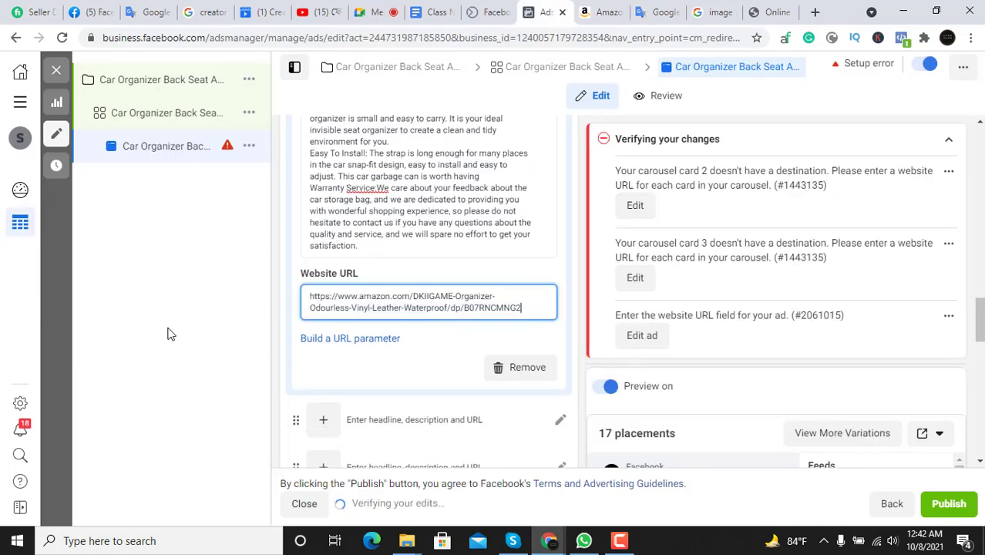
Open the second carousel card's details for editing
scroll(377, 366, "down", 2)
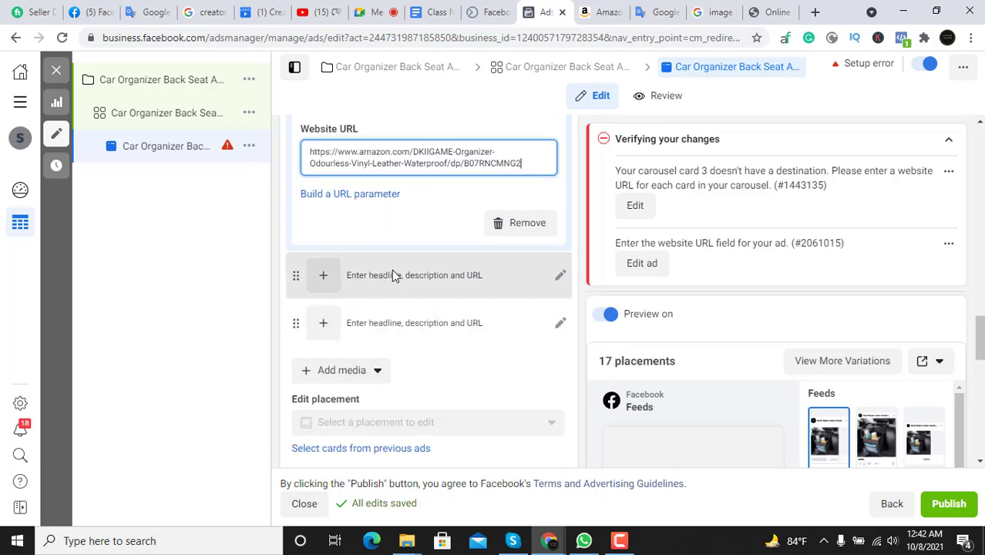
scroll(392, 269, "down", 4)
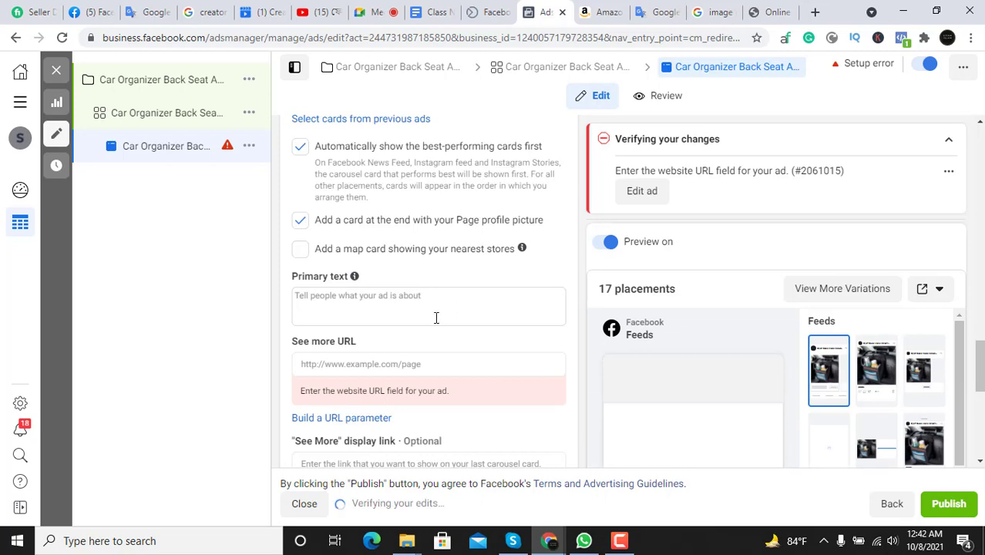
scroll(436, 319, "up", 6)
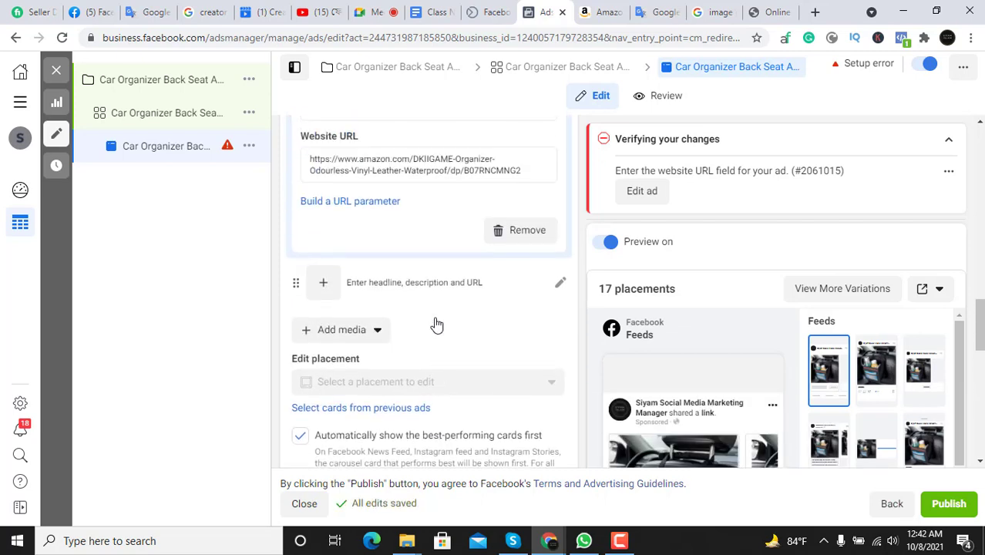
scroll(435, 323, "down", 2)
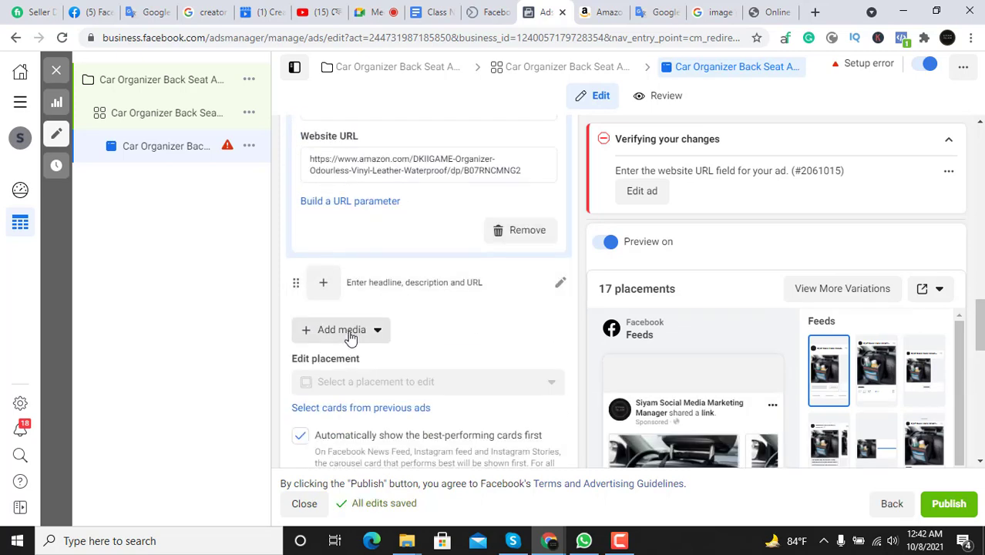
left_click(428, 295)
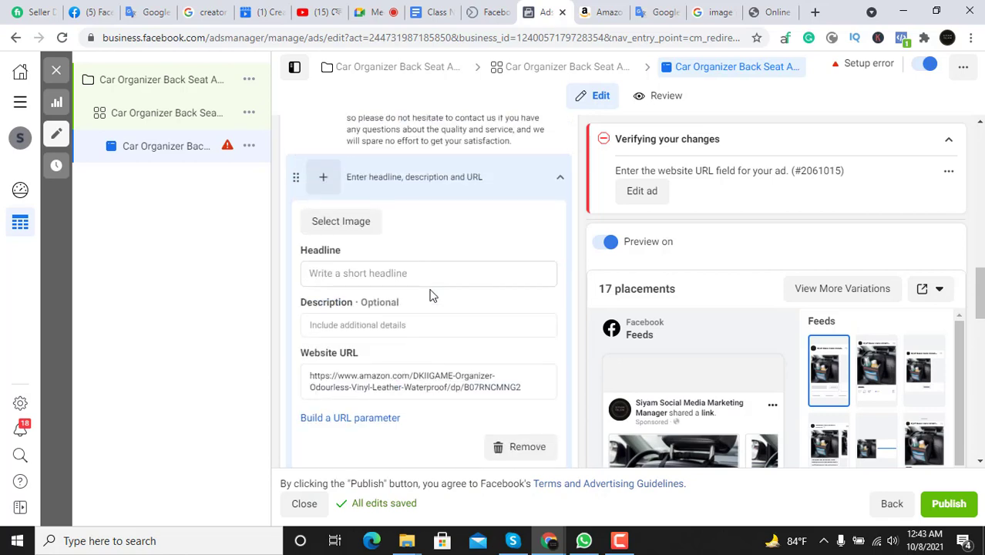
scroll(379, 291, "down", 1)
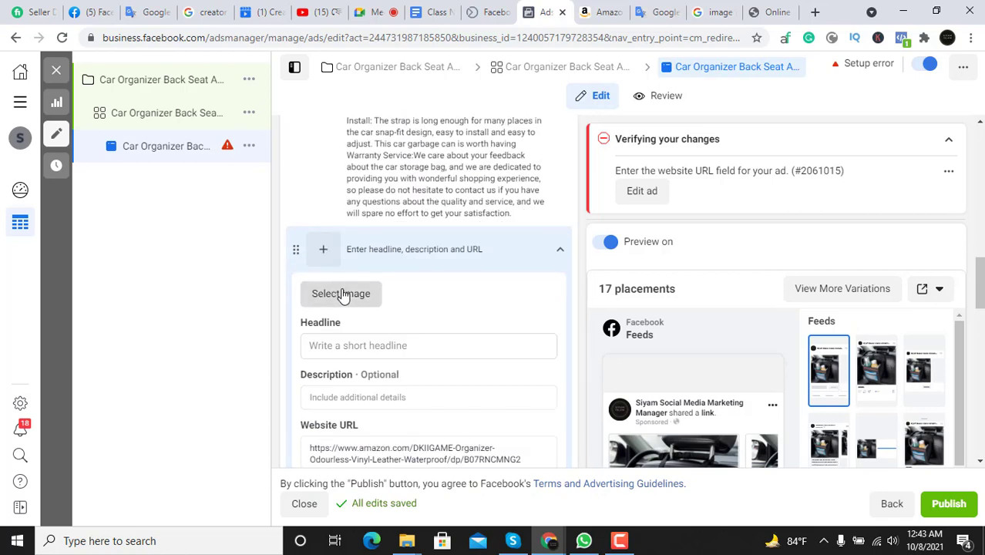
Upload Hnet.com-image (8).png from the Downloads folder and use it as the second carousel card's image
left_click(341, 293)
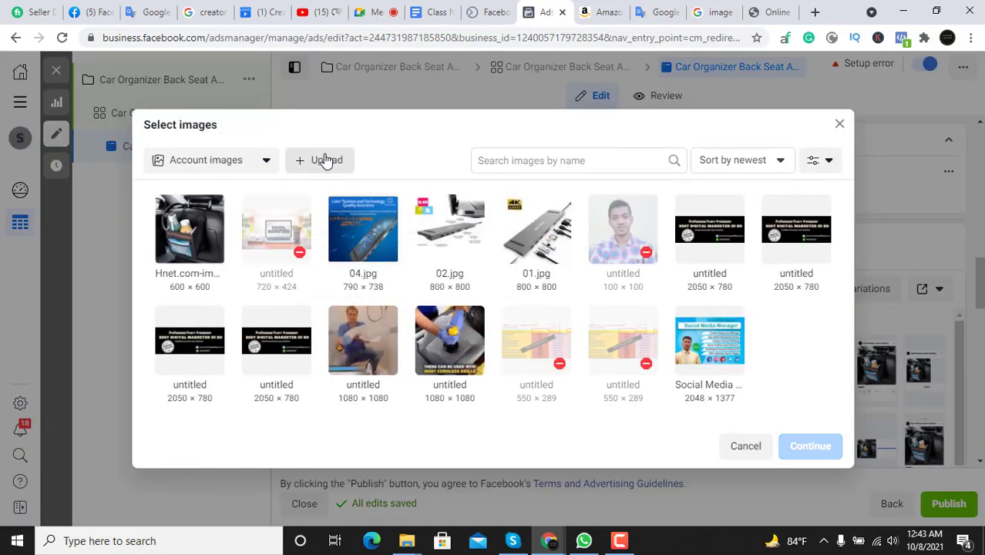
left_click(326, 162)
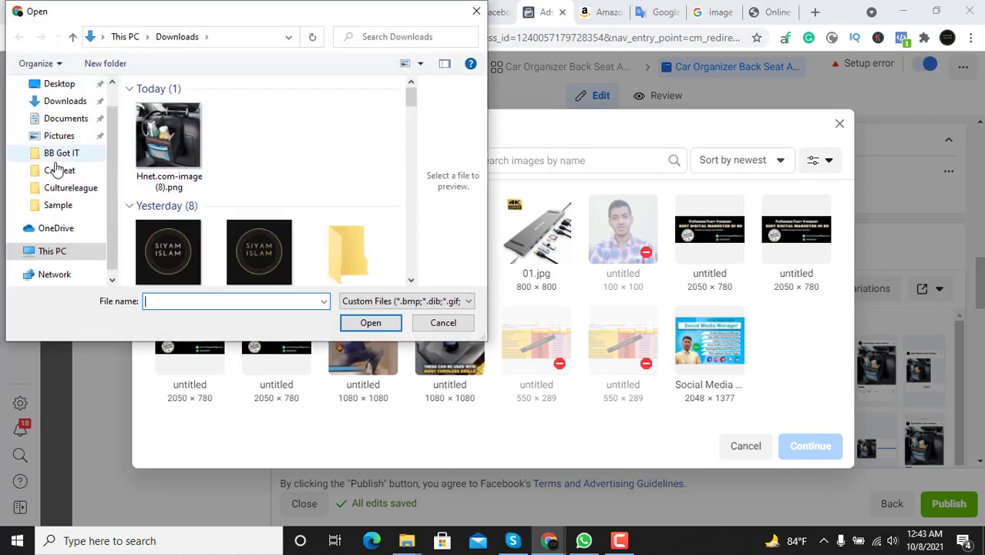
left_click(69, 137)
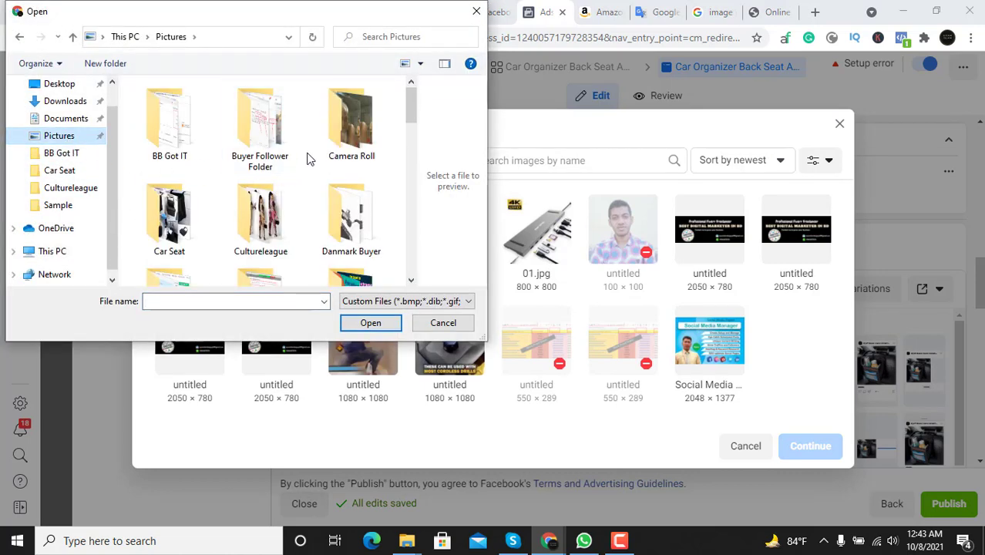
double_click(169, 216)
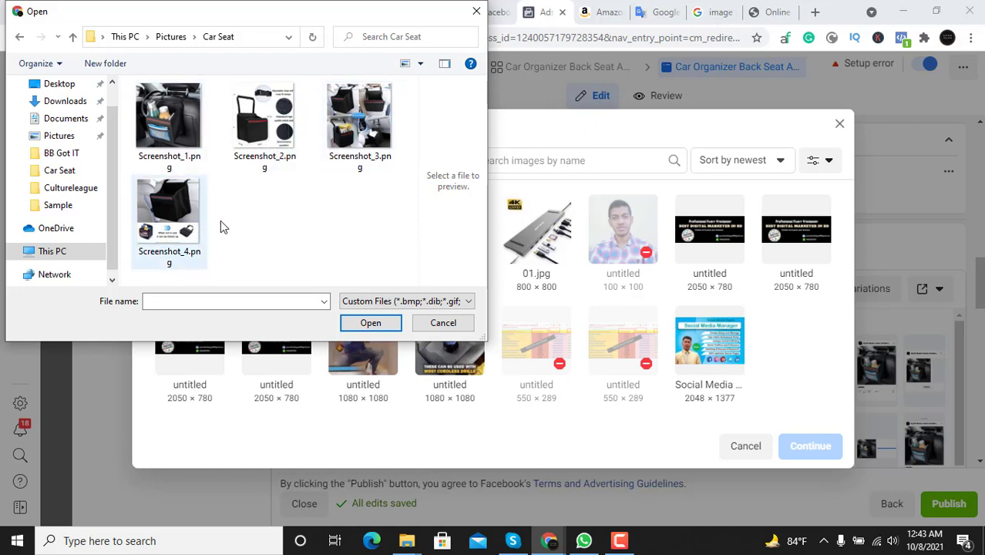
left_click(71, 103)
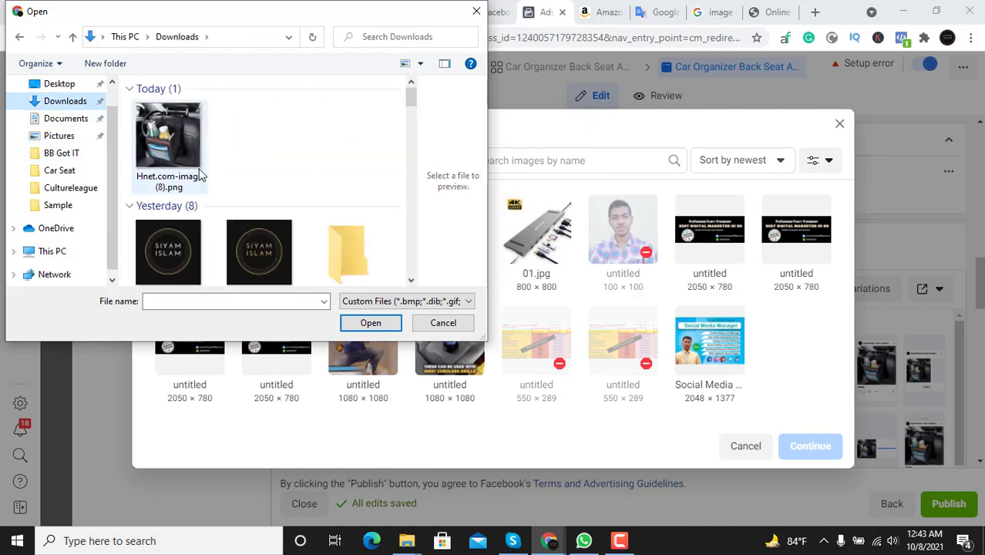
left_click(179, 143)
left_click(371, 323)
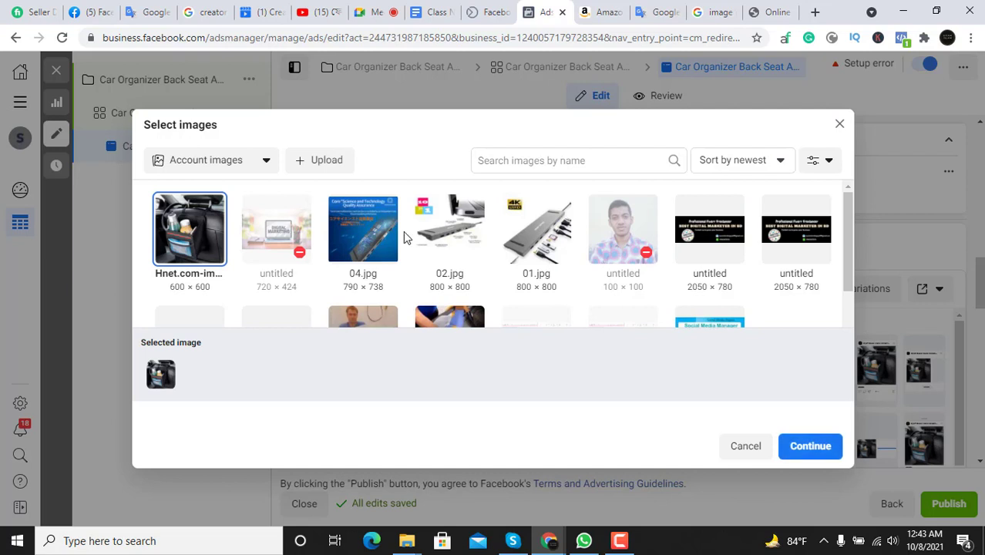
left_click(193, 221)
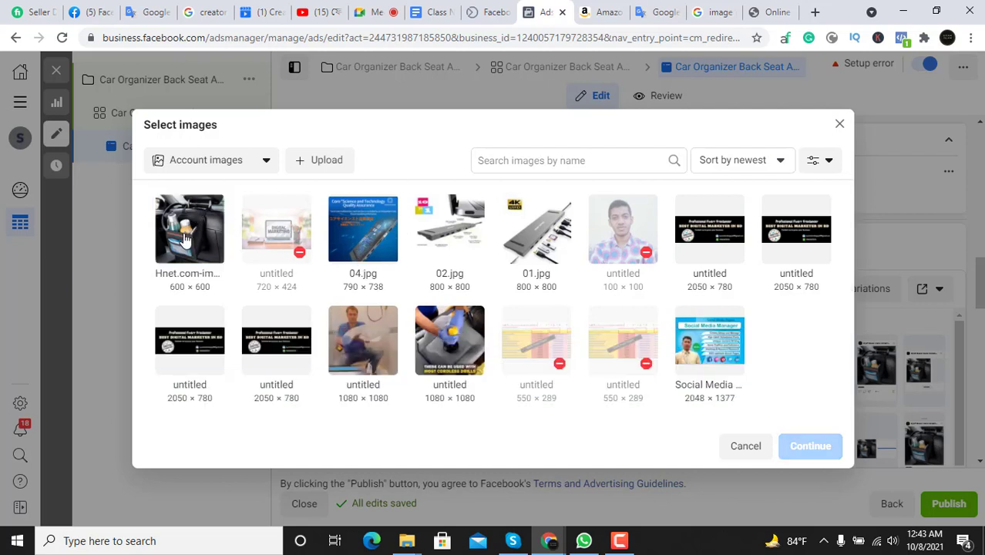
left_click(185, 240)
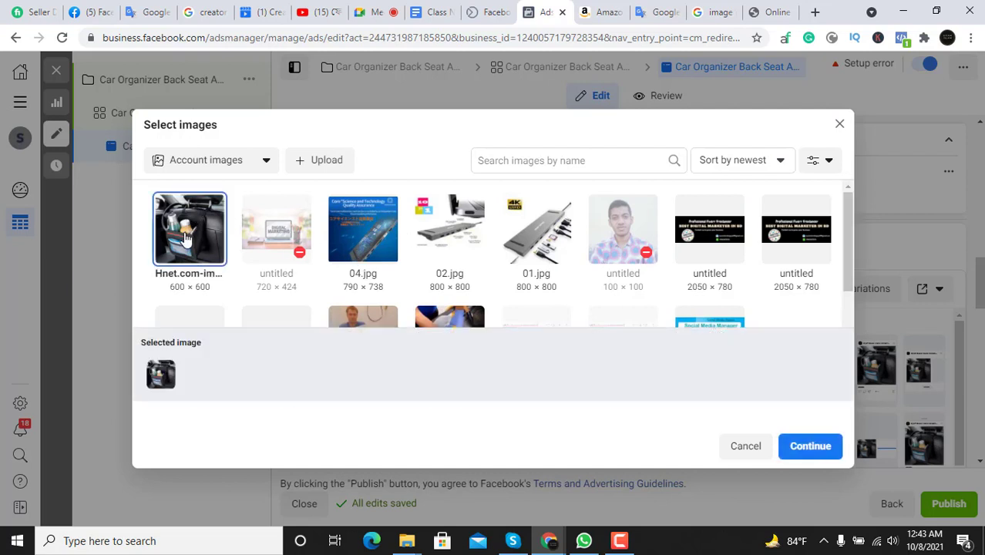
left_click(817, 452)
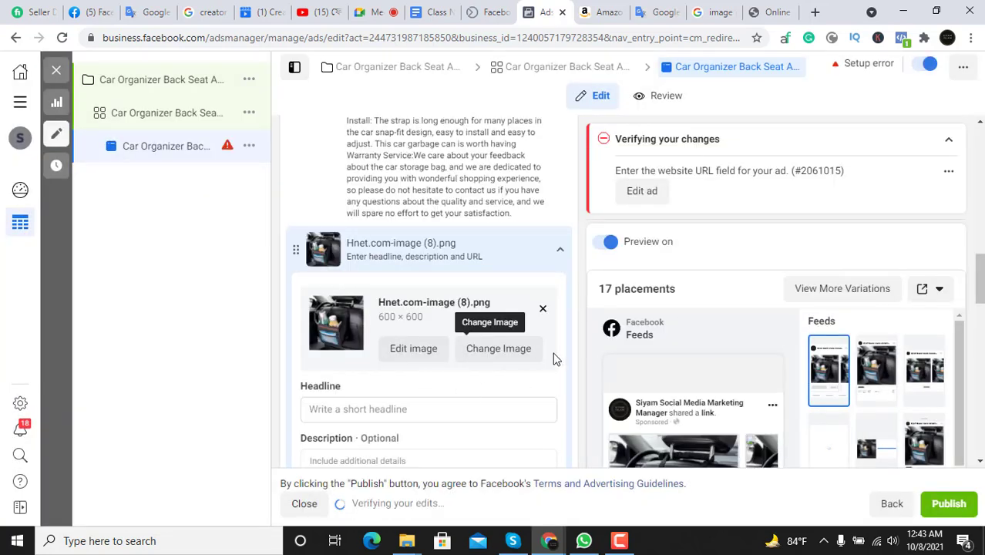
Copy the full product title from the Amazon page into the second carousel card's headline
scroll(540, 354, "down", 1)
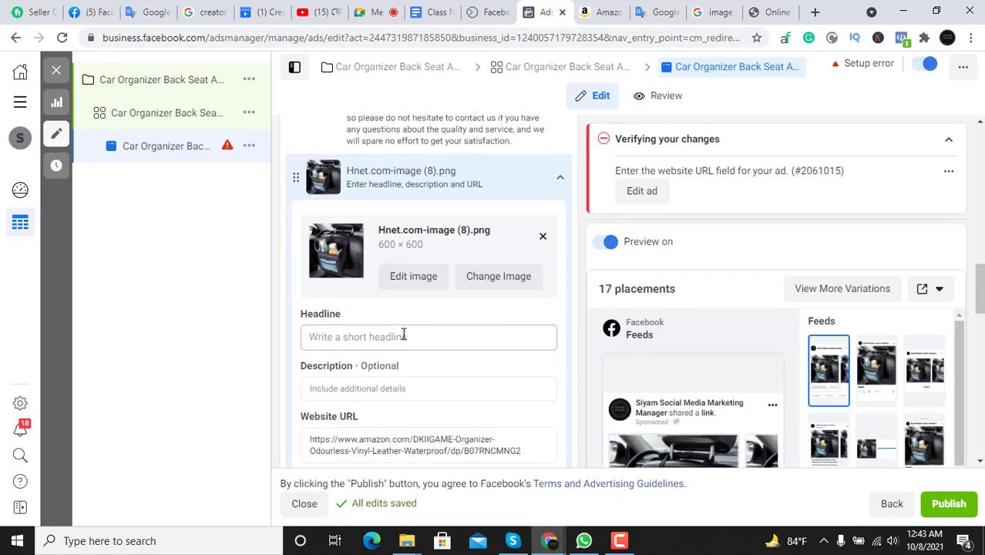
left_click(406, 335)
left_click(602, 11)
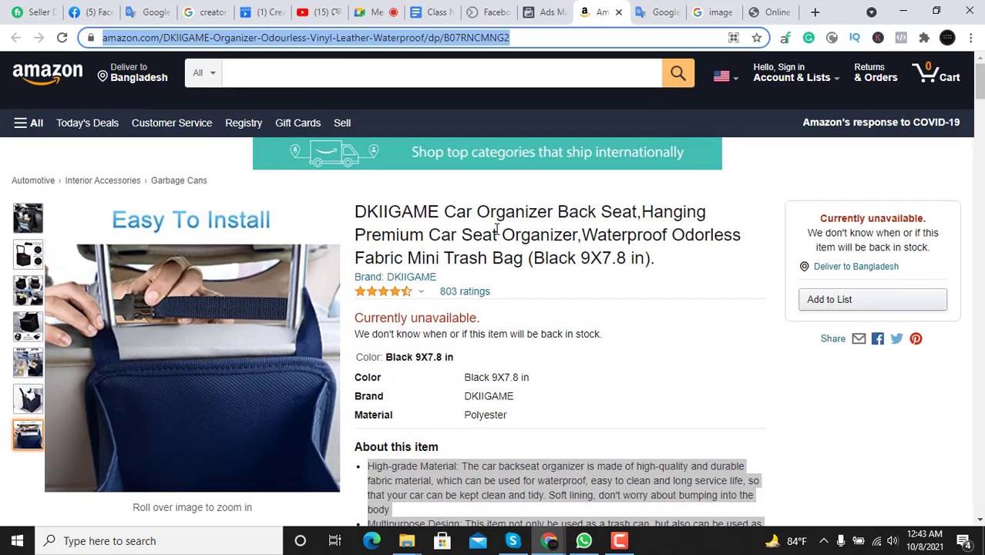
triple_click(496, 230)
right_click(496, 230)
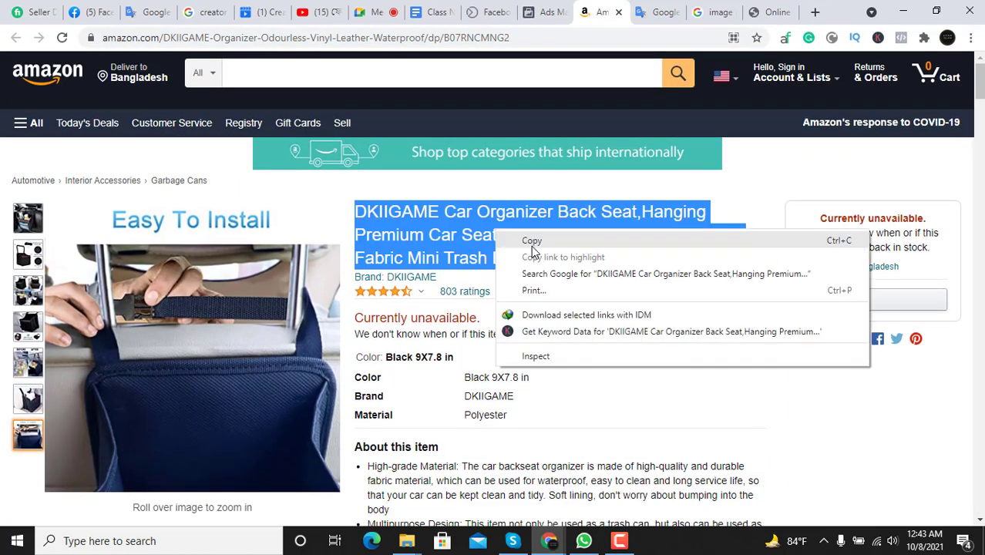
left_click(538, 240)
left_click(537, 228)
right_click(537, 228)
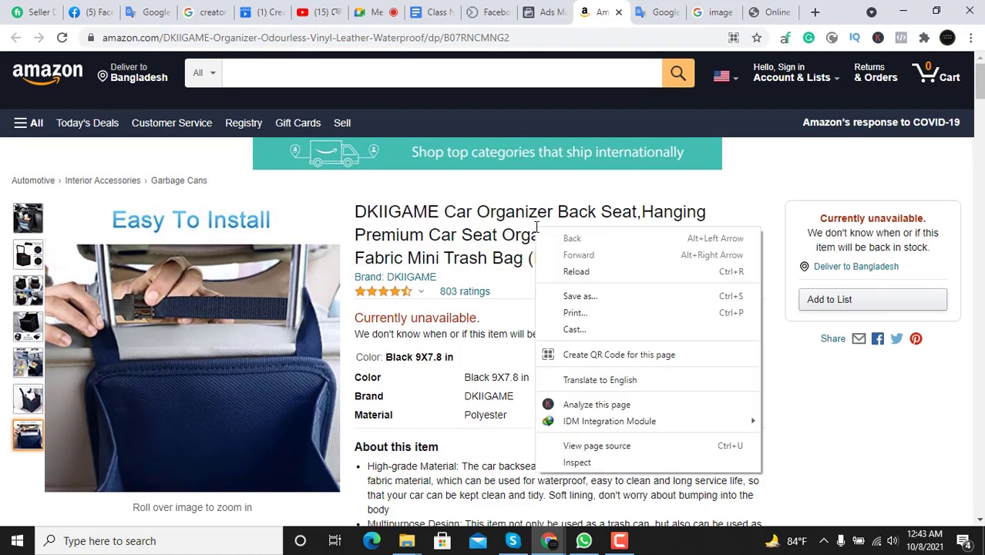
double_click(537, 228)
triple_click(537, 228)
right_click(537, 229)
left_click(544, 235)
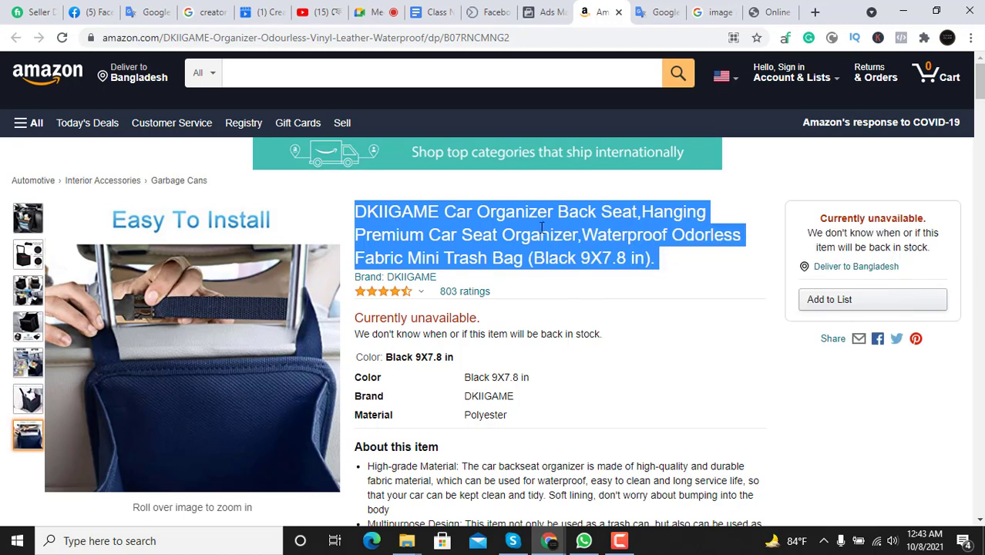
left_click(539, 228)
double_click(539, 228)
triple_click(540, 228)
right_click(539, 228)
left_click(570, 239)
left_click(544, 11)
left_click(380, 348)
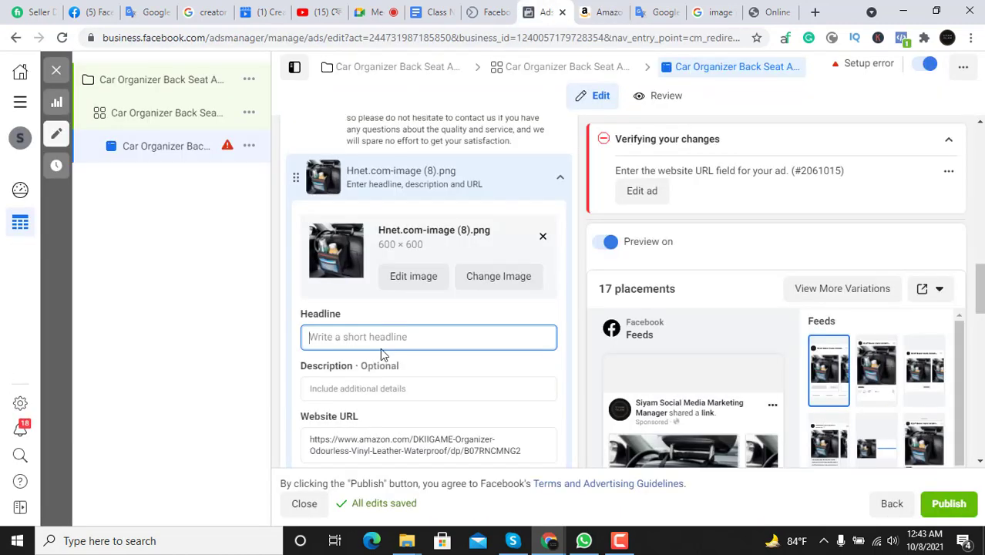
key("ctrl+v")
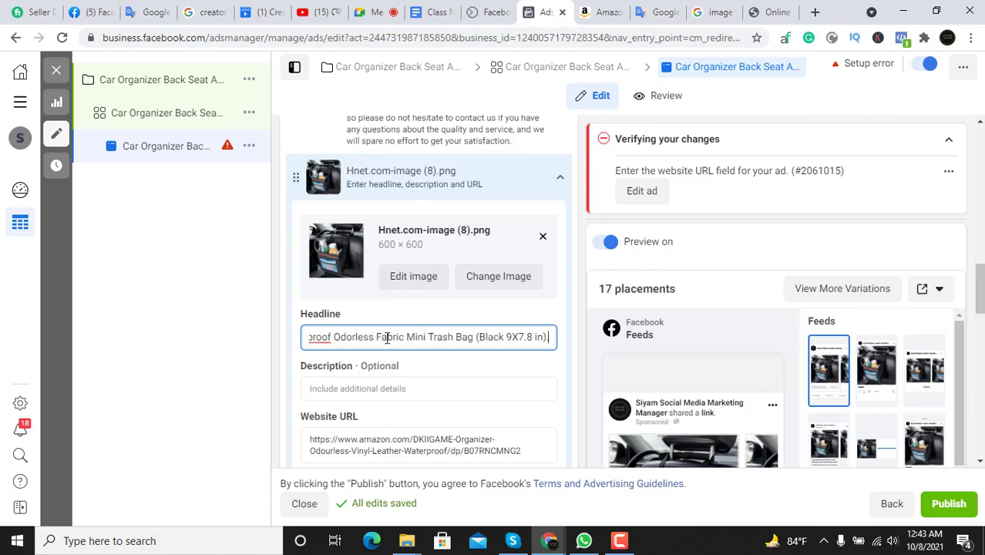
Copy all the "About this item" bullet points from the Amazon page into the second carousel card's description
left_click(424, 379)
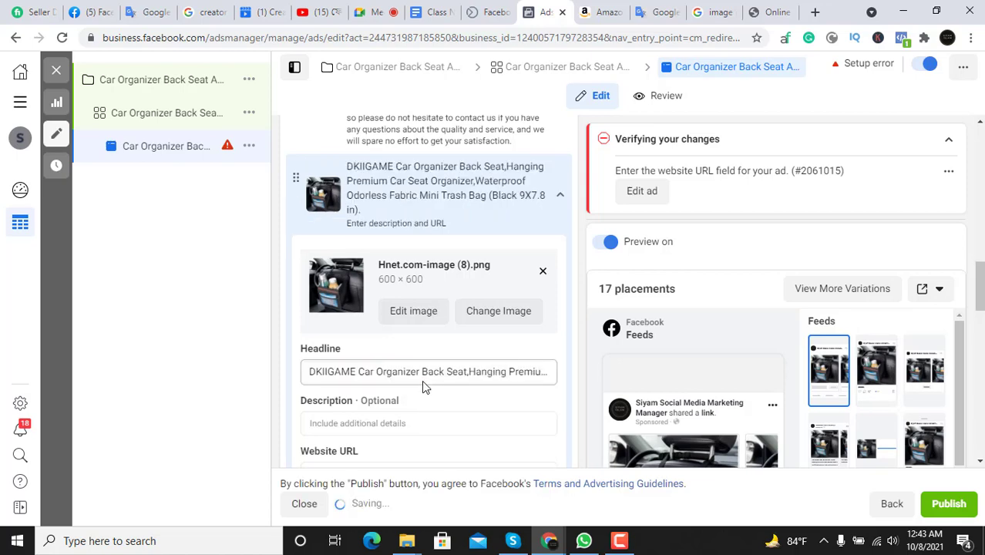
left_click(414, 422)
left_click(604, 12)
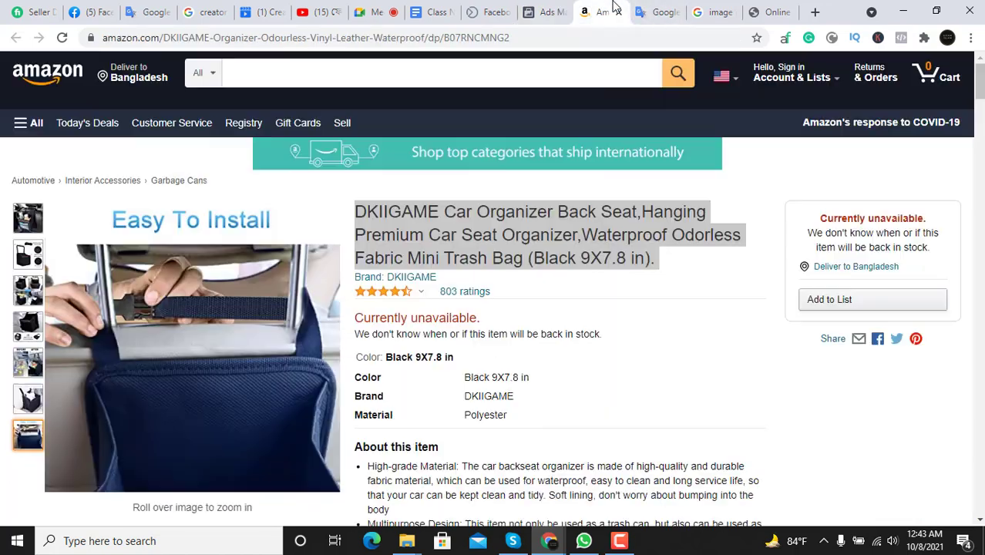
scroll(516, 317, "down", 4)
left_click_drag(570, 386, 344, 177)
right_click(418, 203)
left_click(432, 206)
left_click(534, 9)
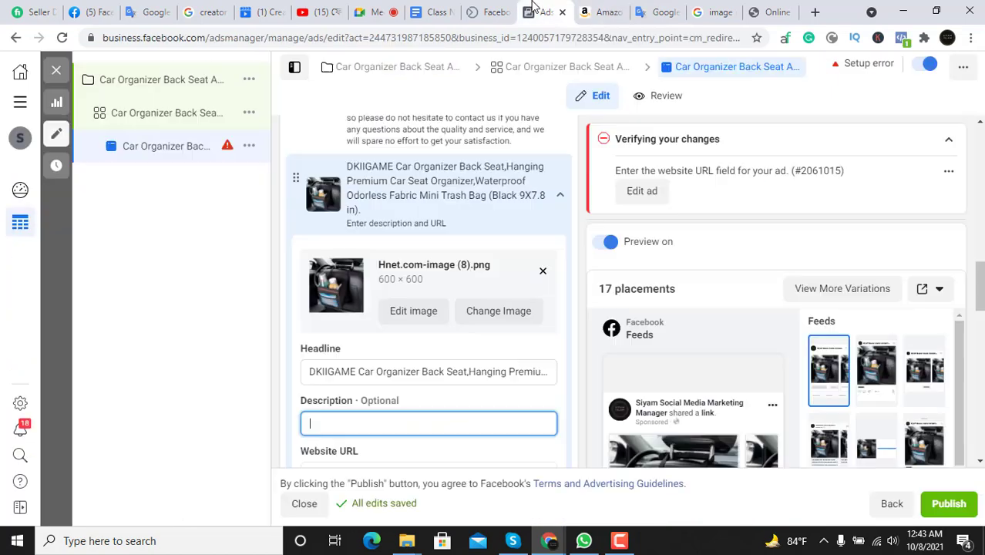
key("ctrl+v")
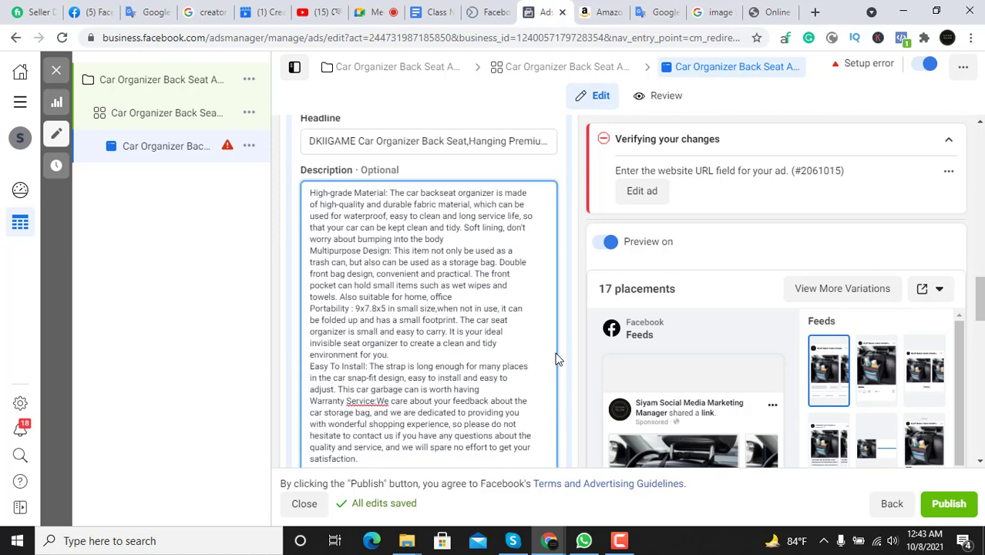
Look over the rest of the ad form, from the remaining card through the primary text and See more URL to the tracking options
scroll(557, 359, "down", 3)
scroll(552, 361, "down", 2)
scroll(512, 341, "up", 3)
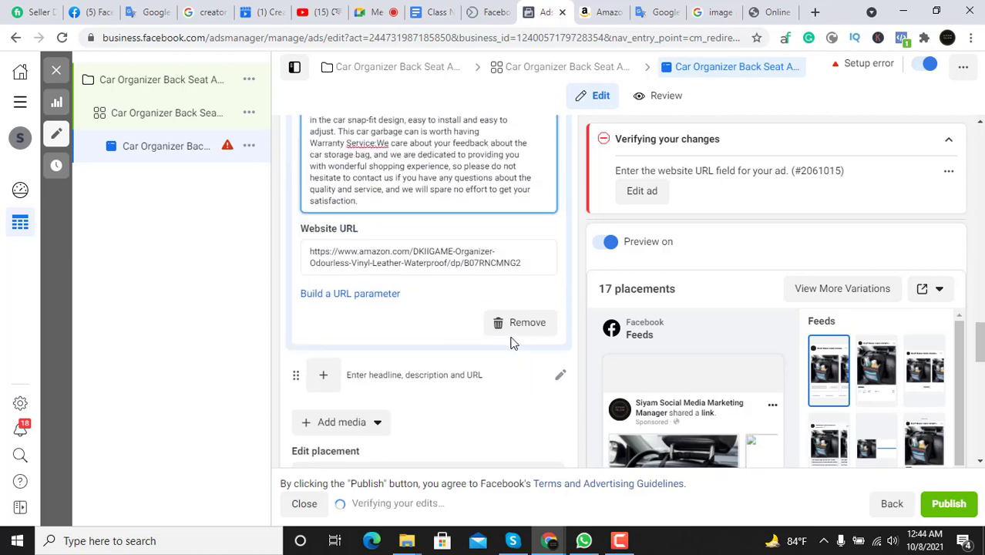
scroll(508, 351, "down", 1)
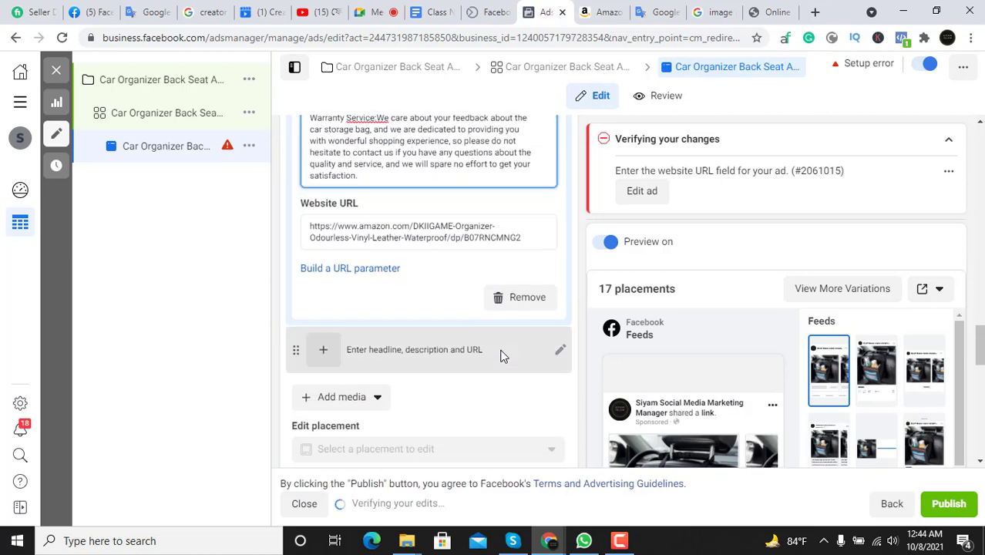
scroll(401, 343, "down", 5)
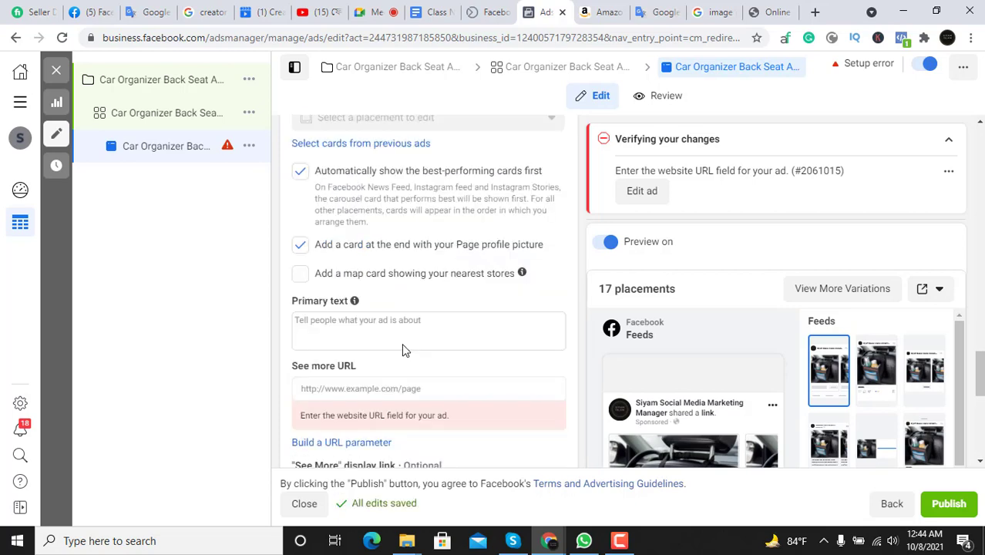
scroll(402, 349, "down", 2)
scroll(462, 355, "up", 2)
scroll(508, 335, "down", 6)
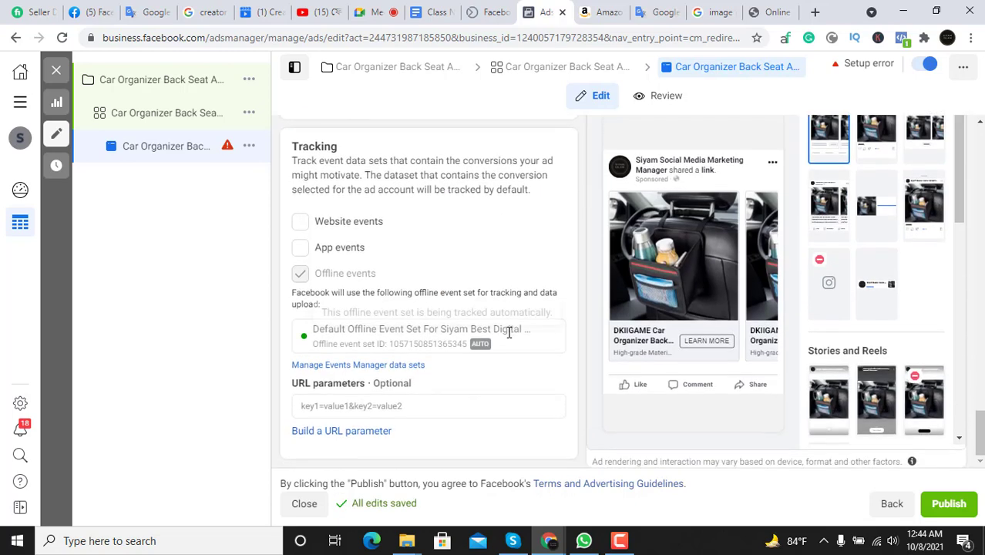
Check the carousel preview against the primary text, call to action and tracking sections of the ad form
scroll(509, 335, "up", 2)
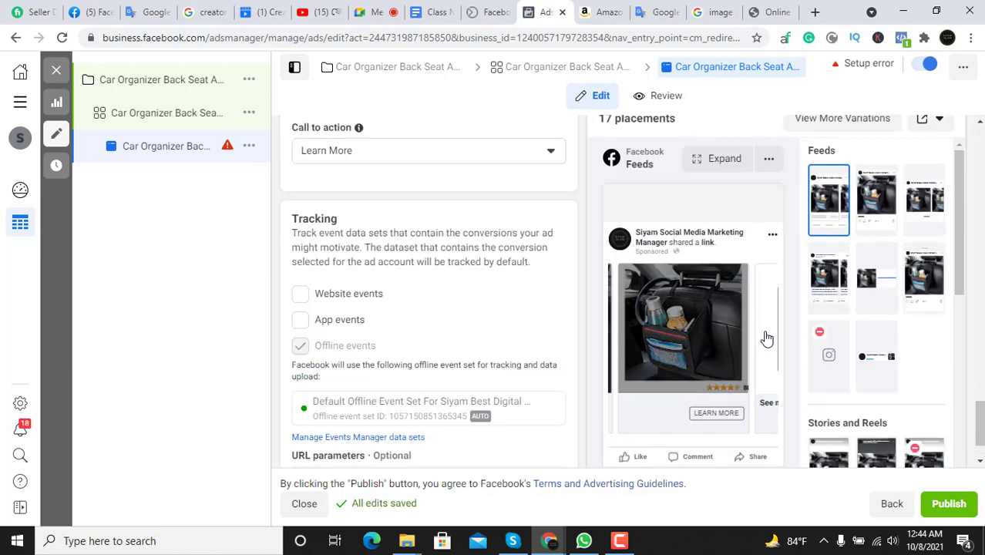
left_click(623, 353)
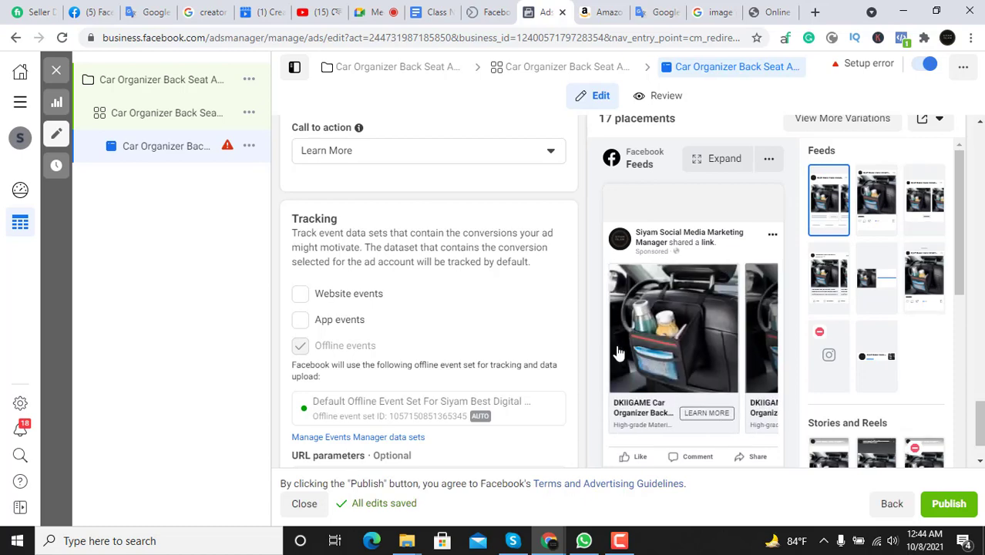
scroll(504, 325, "up", 4)
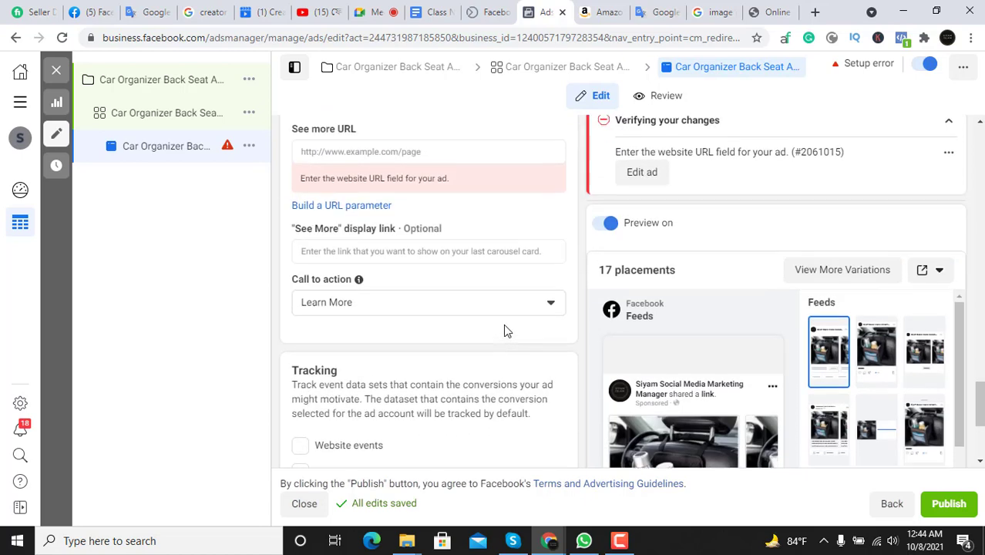
scroll(503, 323, "up", 2)
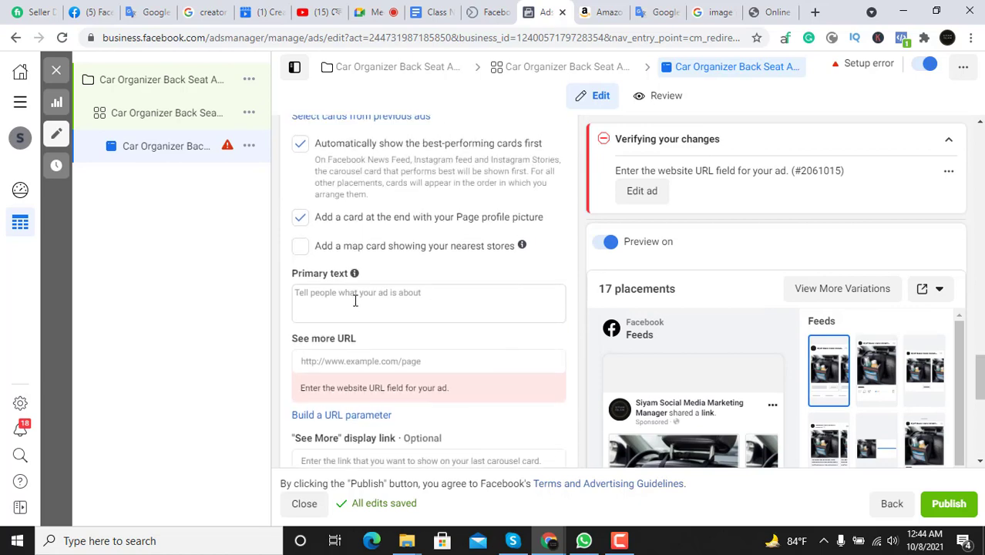
left_click(415, 303)
scroll(465, 352, "down", 5)
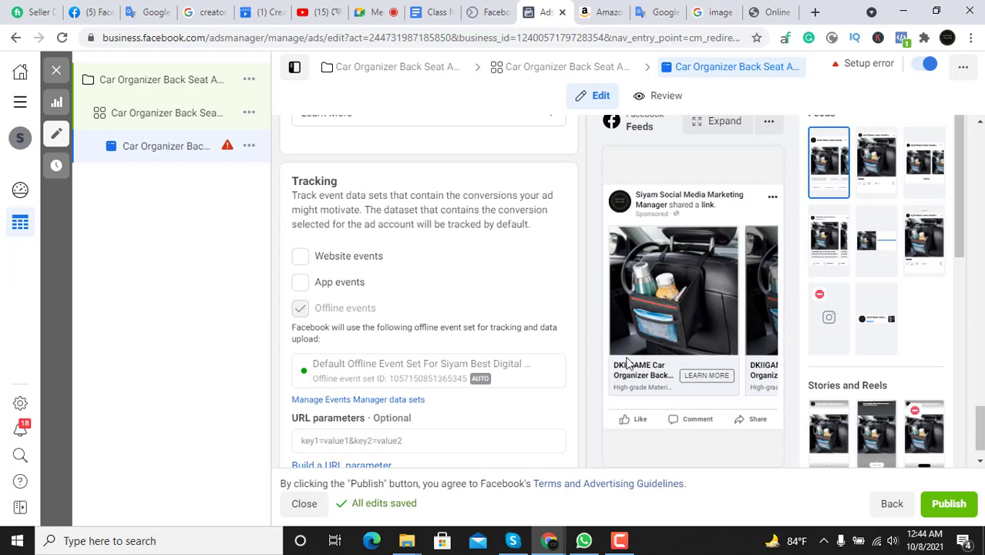
scroll(542, 337, "down", 1)
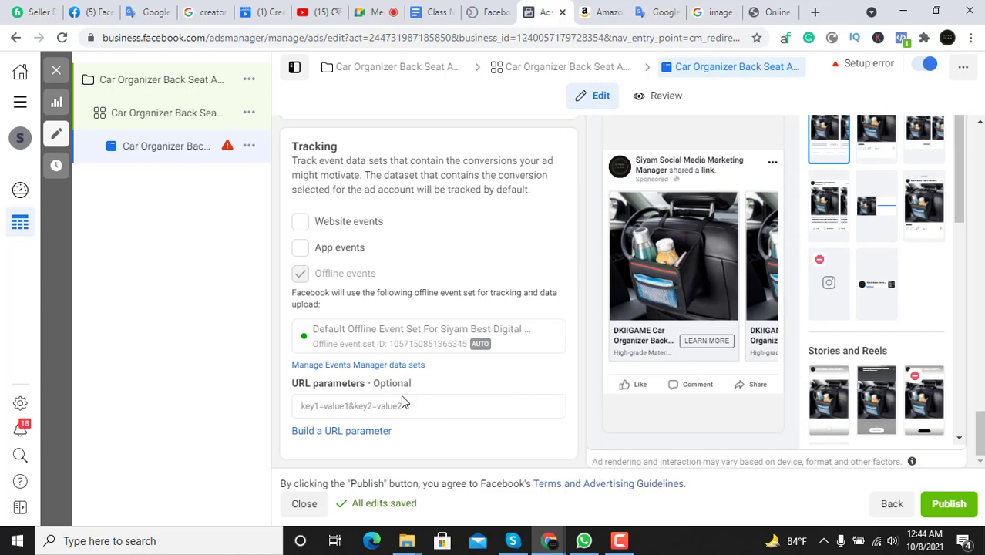
Set the ad's call to action to Shop Now and check the button in the preview
scroll(493, 302, "up", 4)
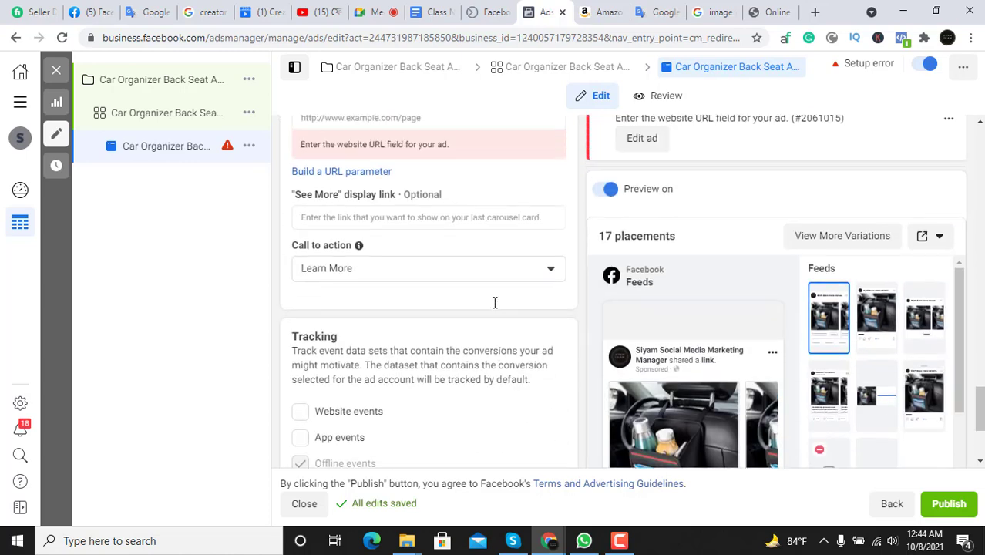
left_click(516, 298)
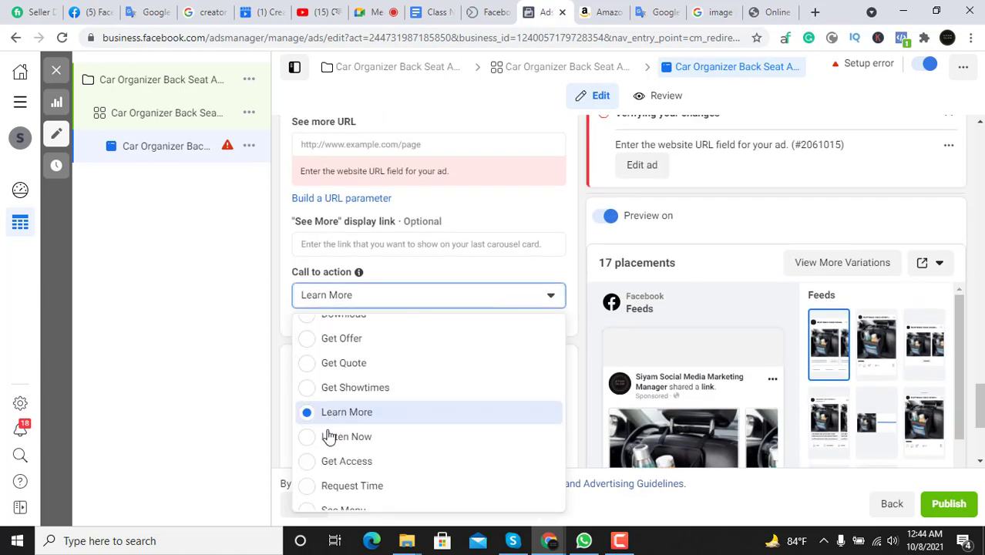
scroll(360, 397, "down", 1)
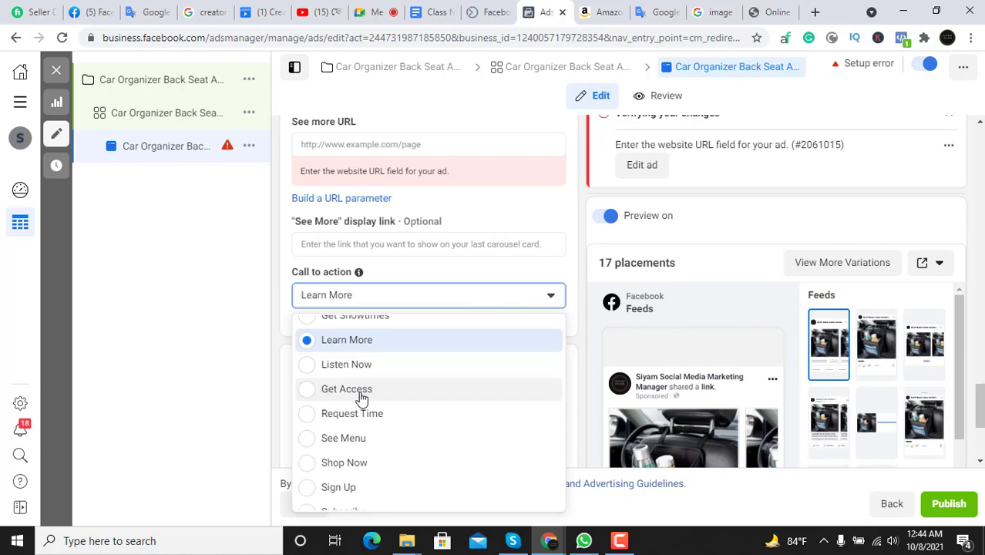
left_click(353, 464)
scroll(501, 373, "down", 4)
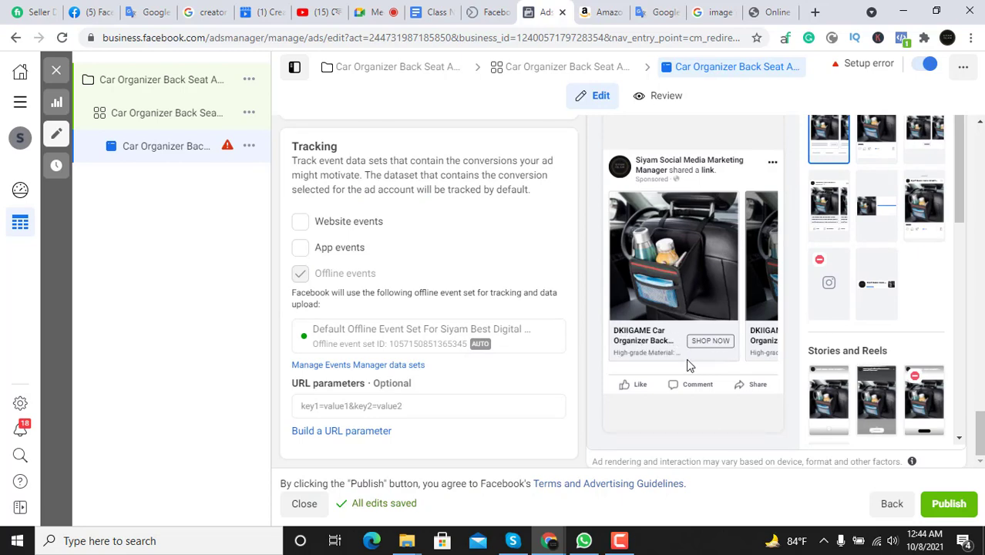
Copy the full product title from the Amazon page into the ad's primary text
scroll(631, 339, "up", 3)
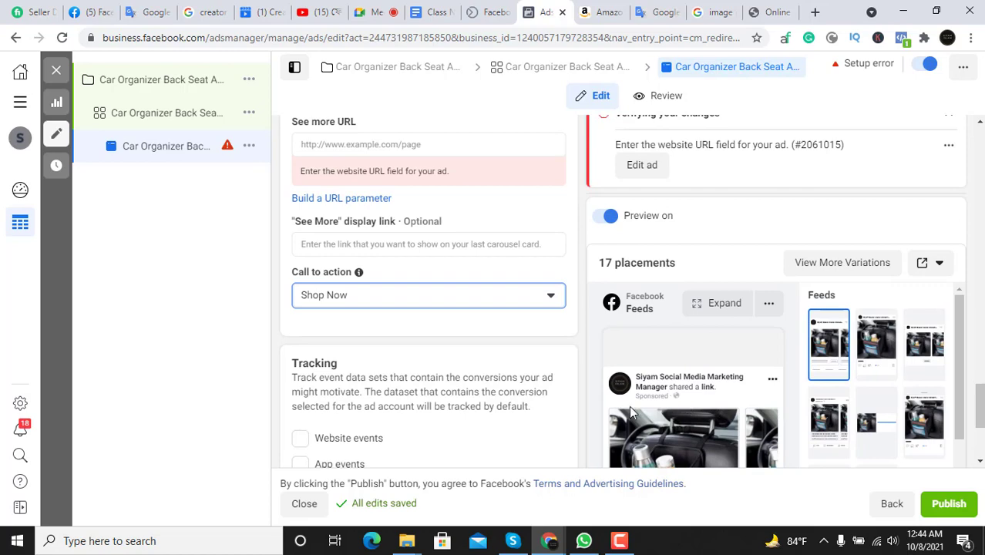
scroll(668, 406, "up", 1)
scroll(482, 324, "up", 5)
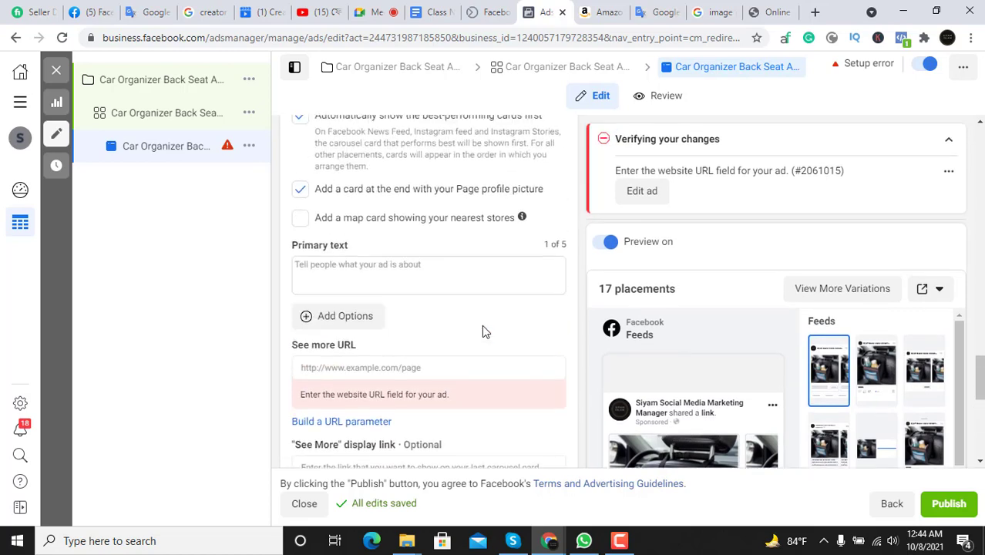
left_click(335, 330)
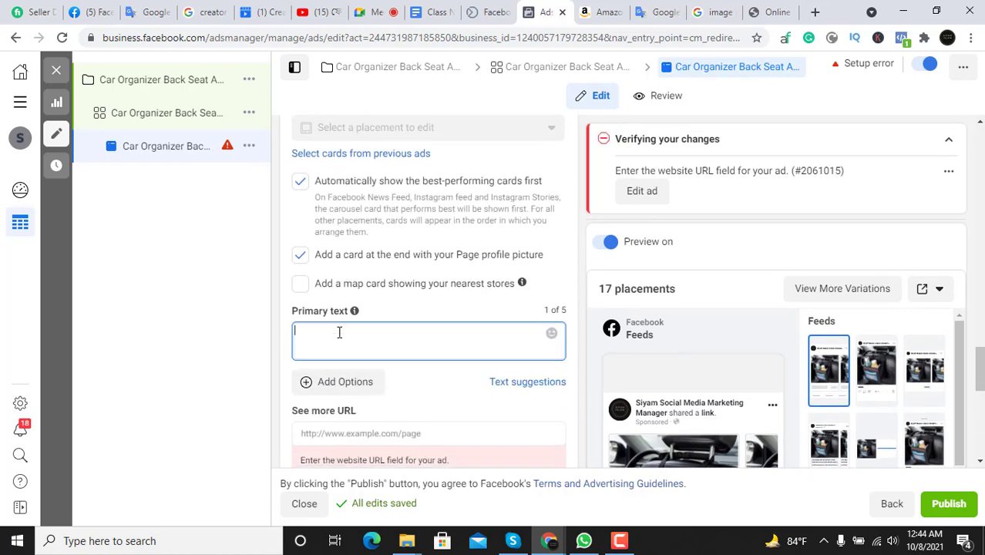
left_click(602, 11)
scroll(540, 206, "up", 3)
left_click(472, 142)
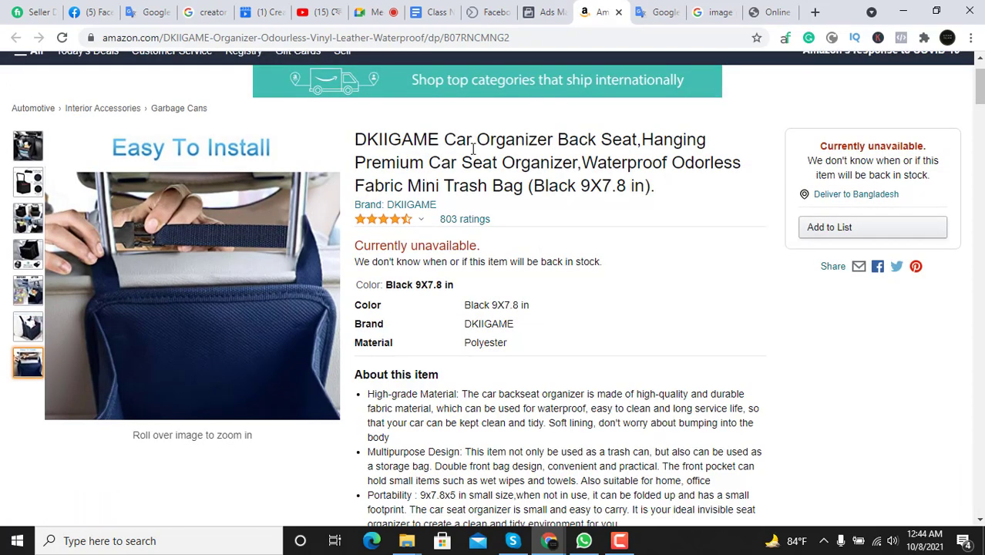
triple_click(472, 145)
right_click(473, 152)
left_click(505, 161)
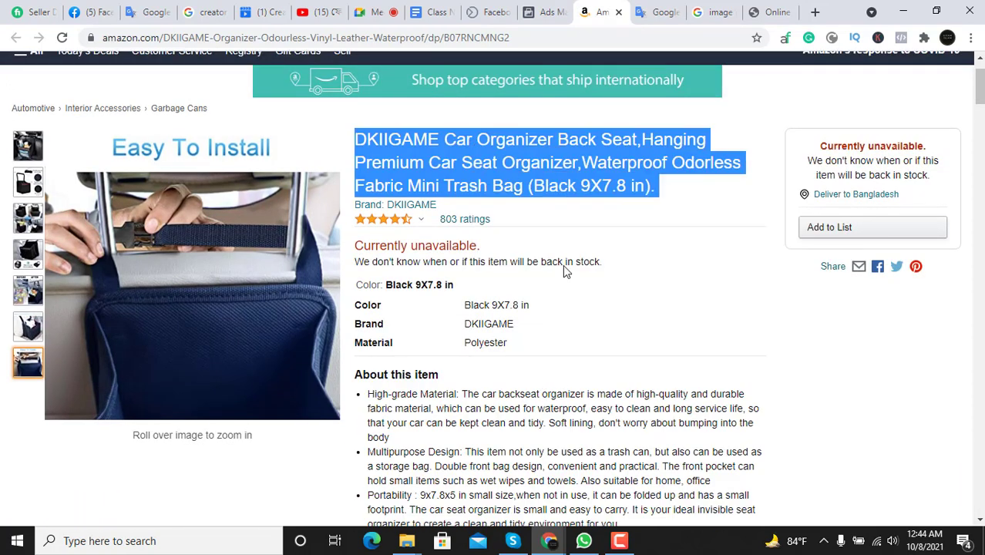
left_click(545, 12)
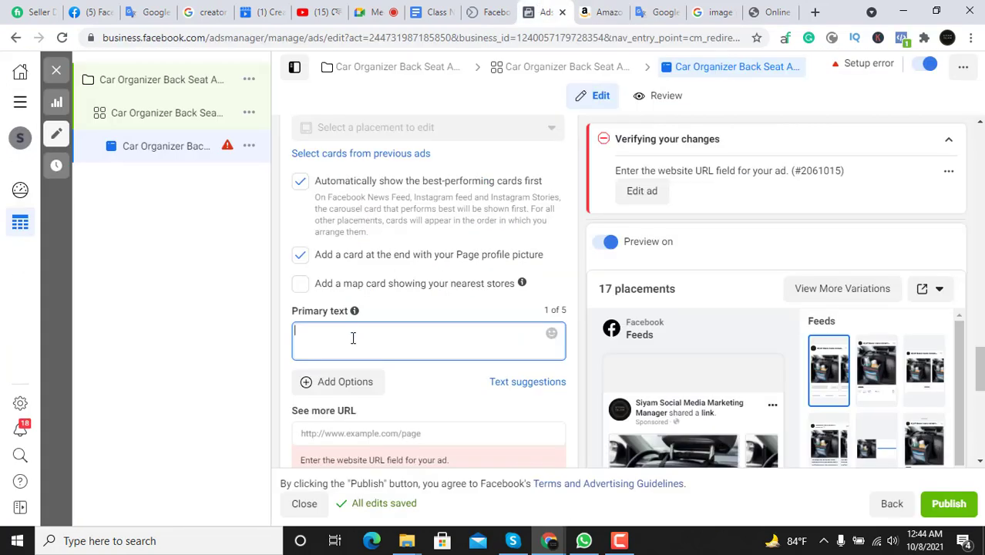
key("ctrl+v")
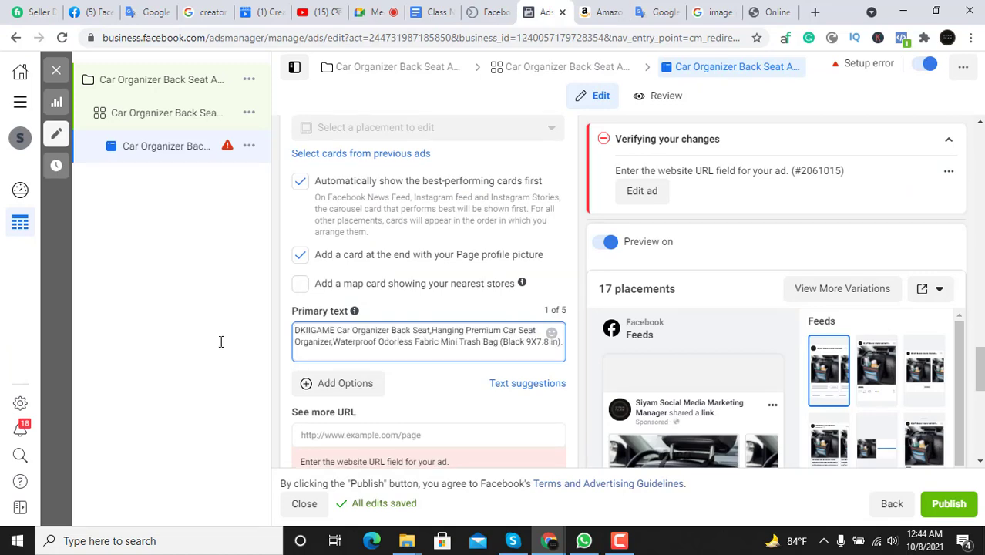
scroll(413, 341, "down", 3)
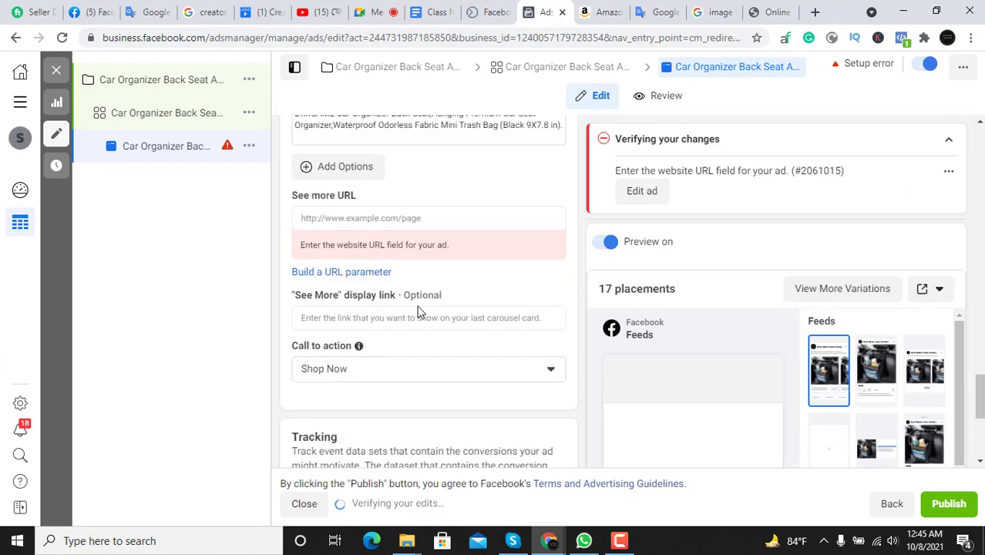
scroll(418, 312, "down", 3)
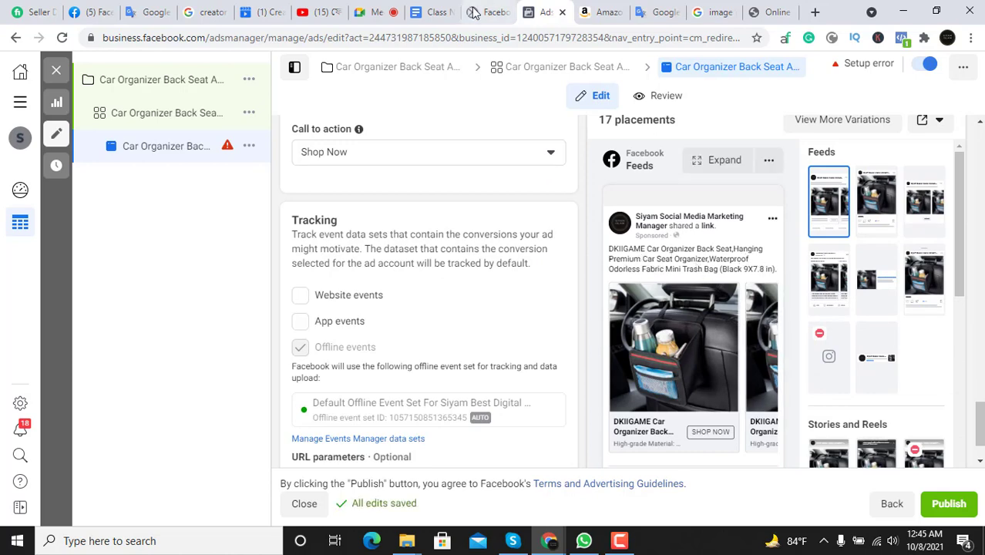
Browse through all the carousel cards in the Facebook Feeds preview, including the closing Page profile card
left_click(605, 12)
mouse_move(38, 262)
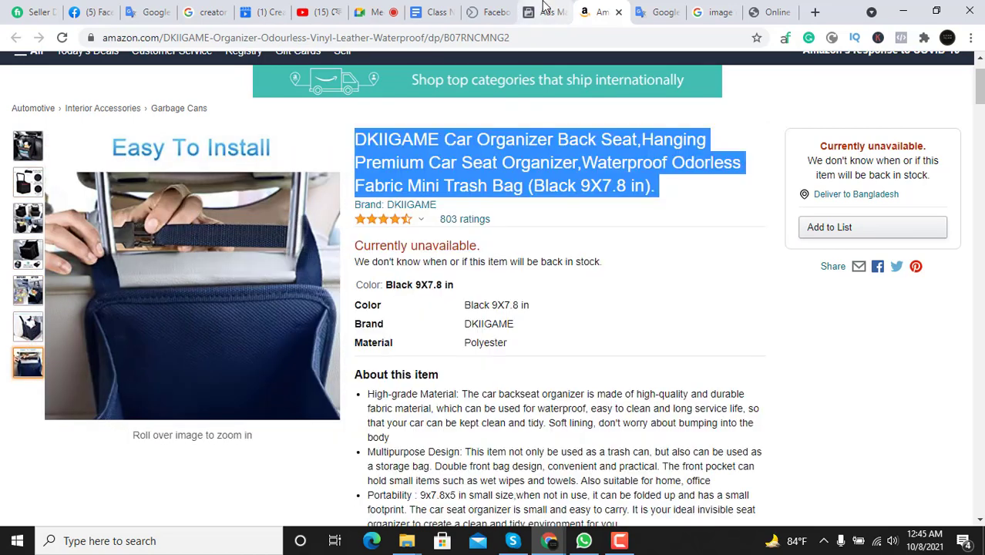
left_click(544, 7)
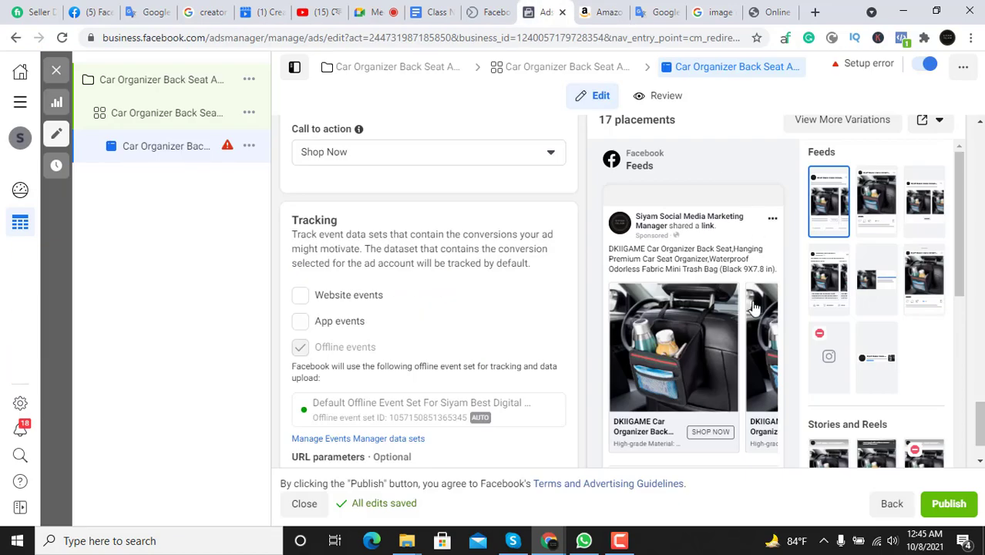
left_click(768, 336)
left_click(768, 336)
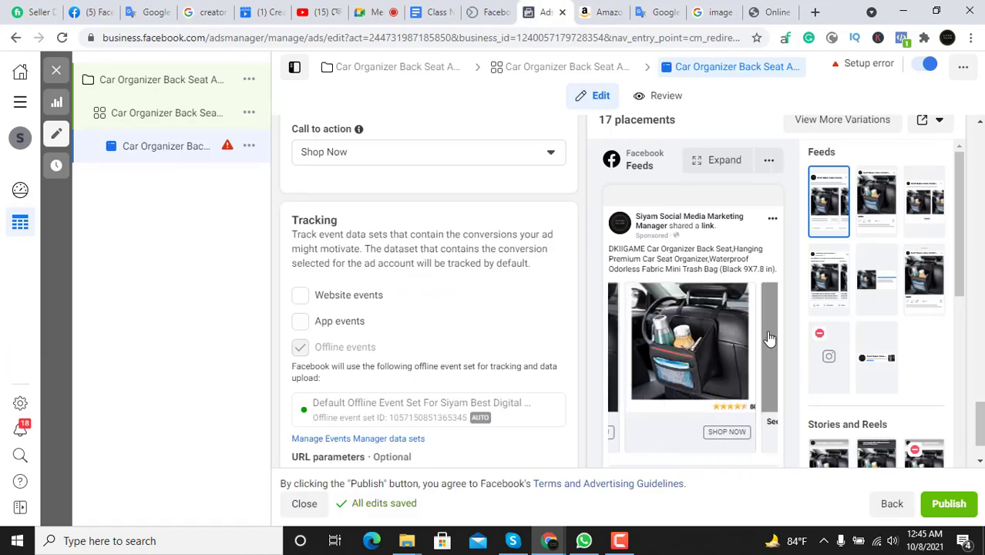
left_click(767, 345)
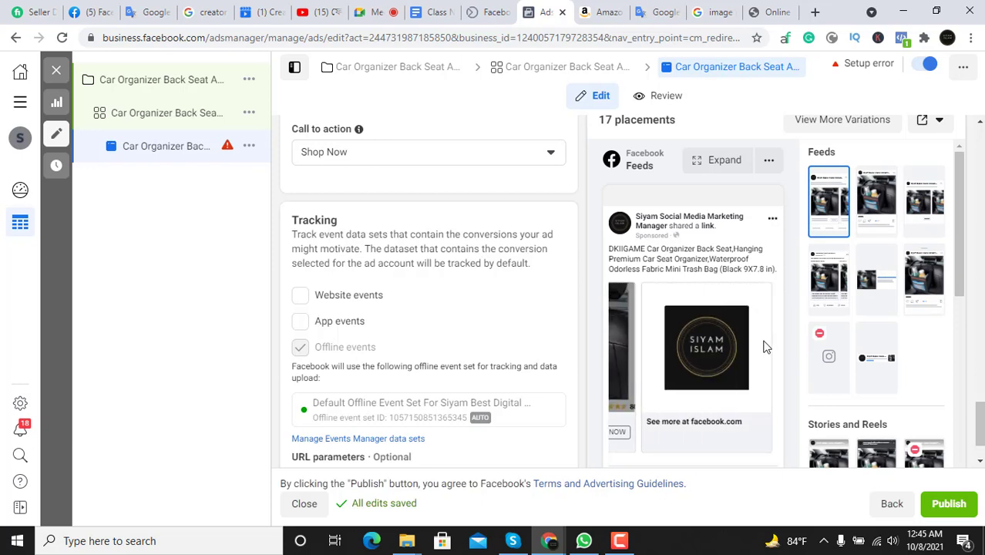
left_click(624, 353)
left_click(617, 351)
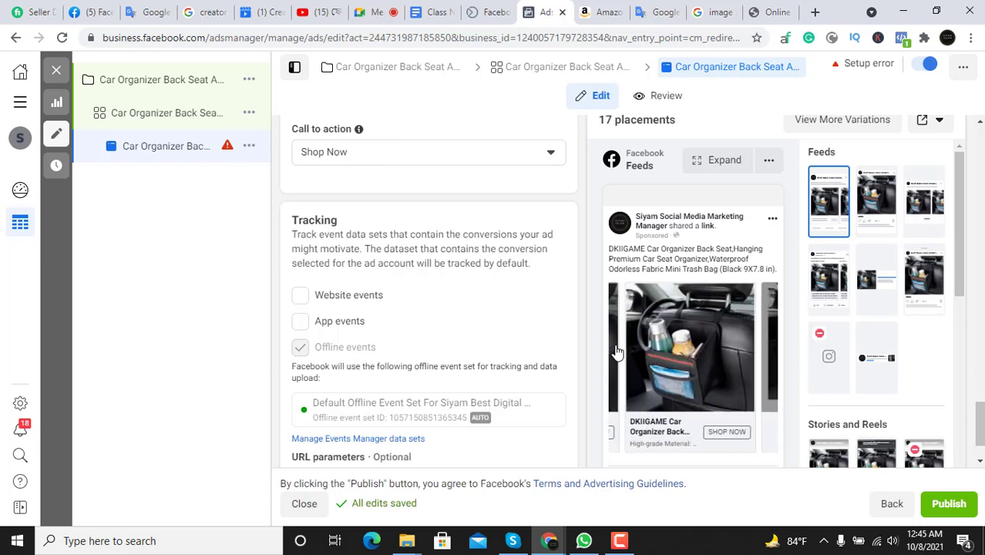
left_click(628, 341)
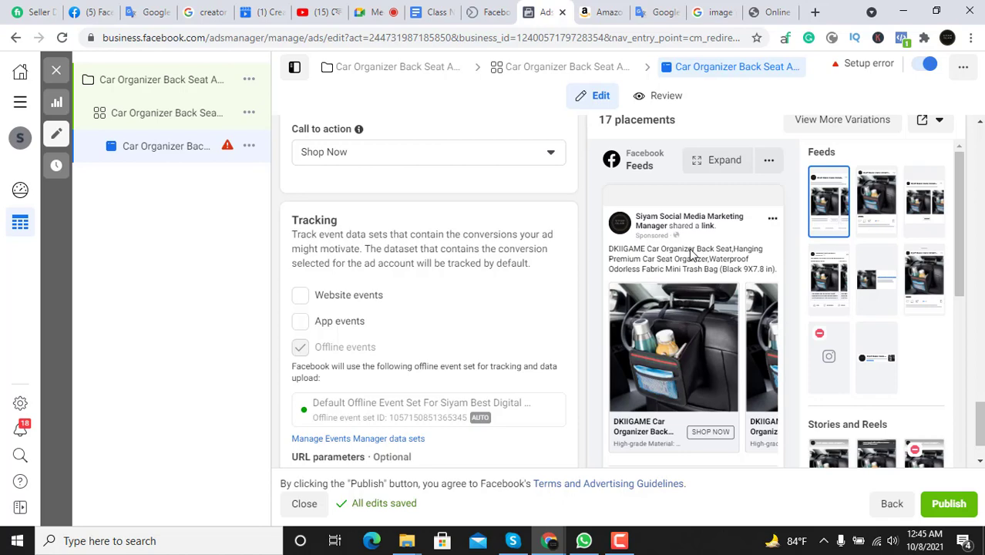
scroll(701, 261, "down", 1)
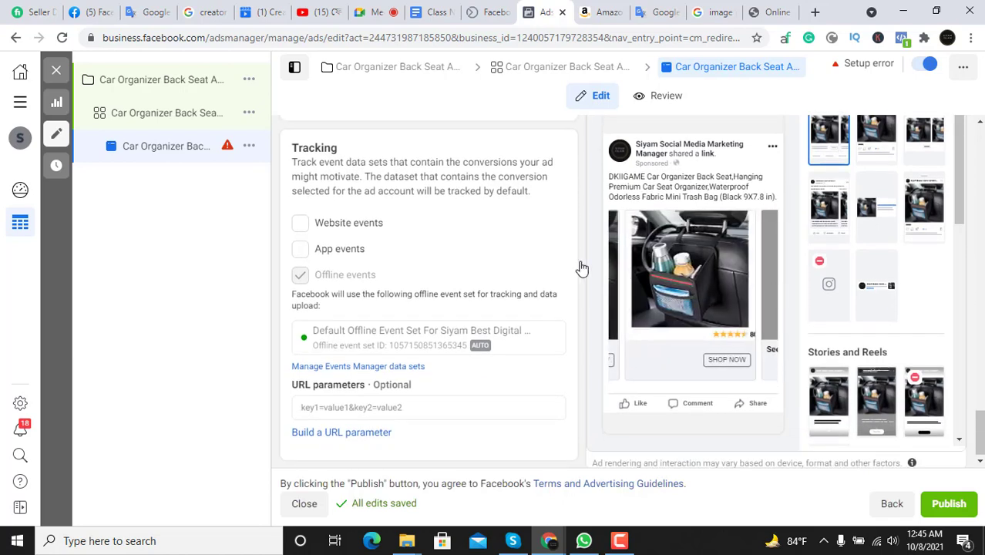
Review the ad form from the identity section through the two completed cards, the empty third card and the primary text
scroll(577, 266, "up", 1)
scroll(577, 266, "up", 10)
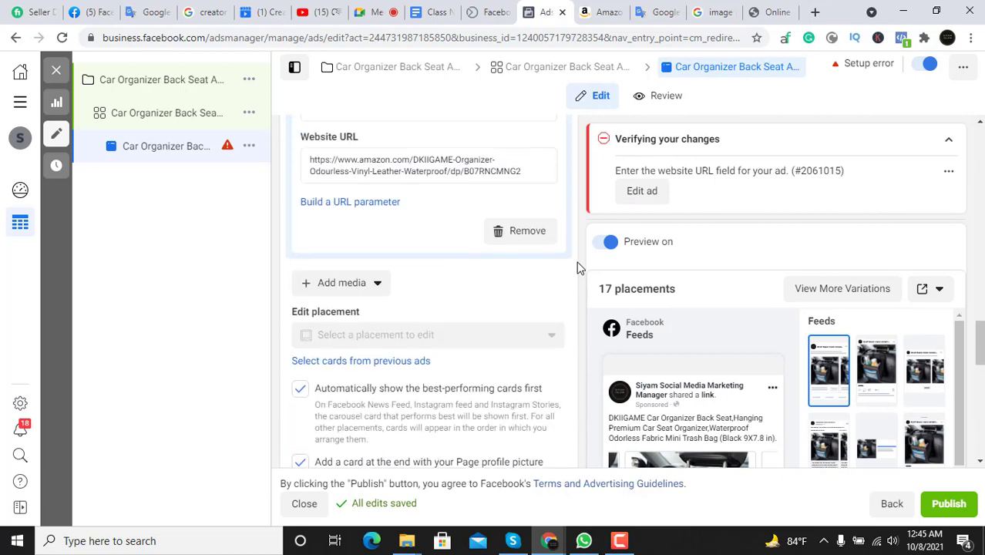
scroll(437, 280, "up", 10)
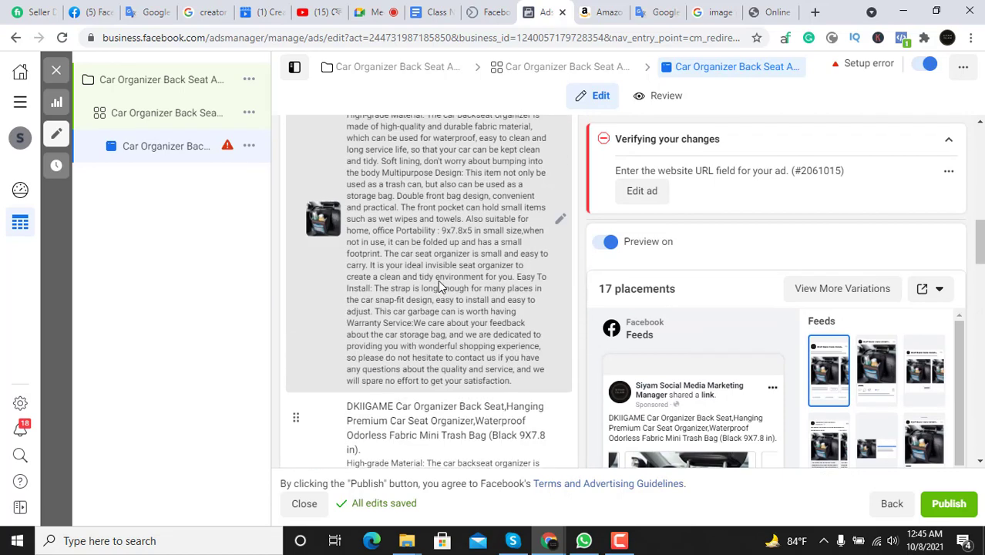
scroll(445, 231, "up", 2)
scroll(448, 245, "up", 5)
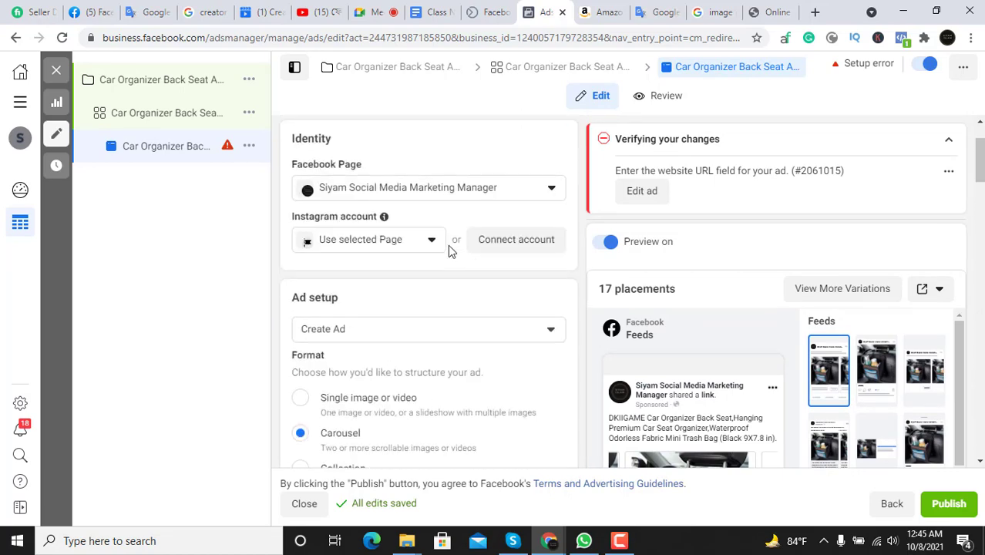
scroll(450, 248, "down", 5)
scroll(428, 339, "down", 6)
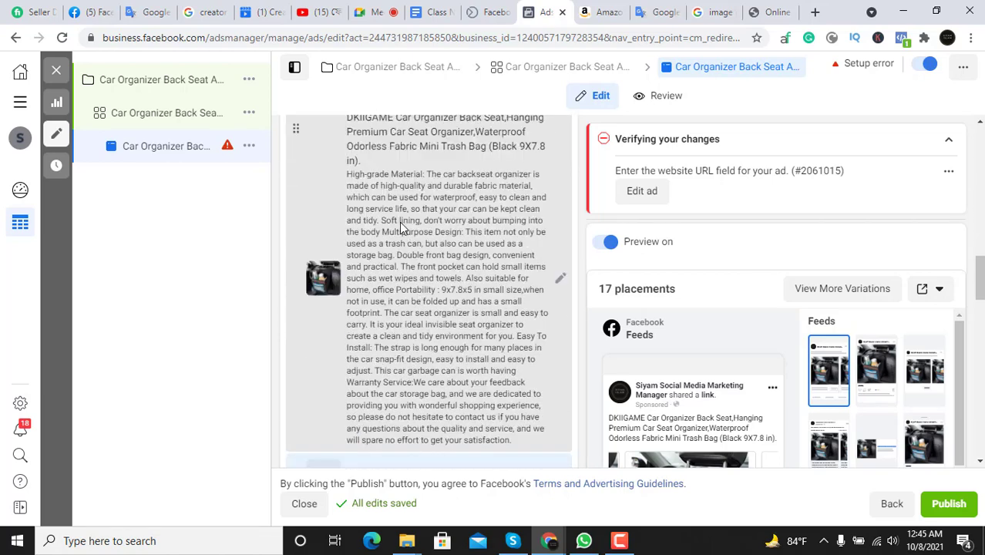
scroll(434, 346, "down", 2)
scroll(425, 297, "down", 6)
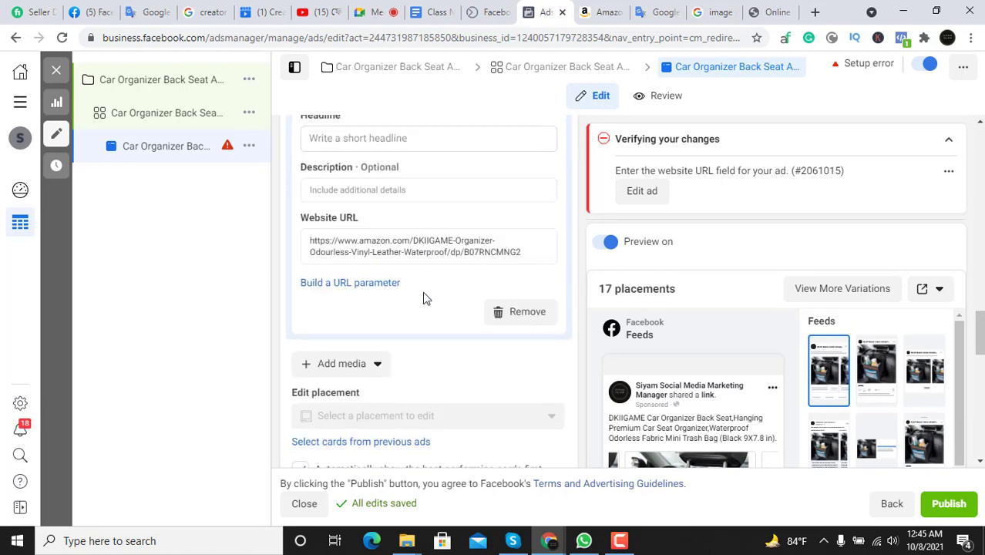
scroll(588, 374, "up", 6)
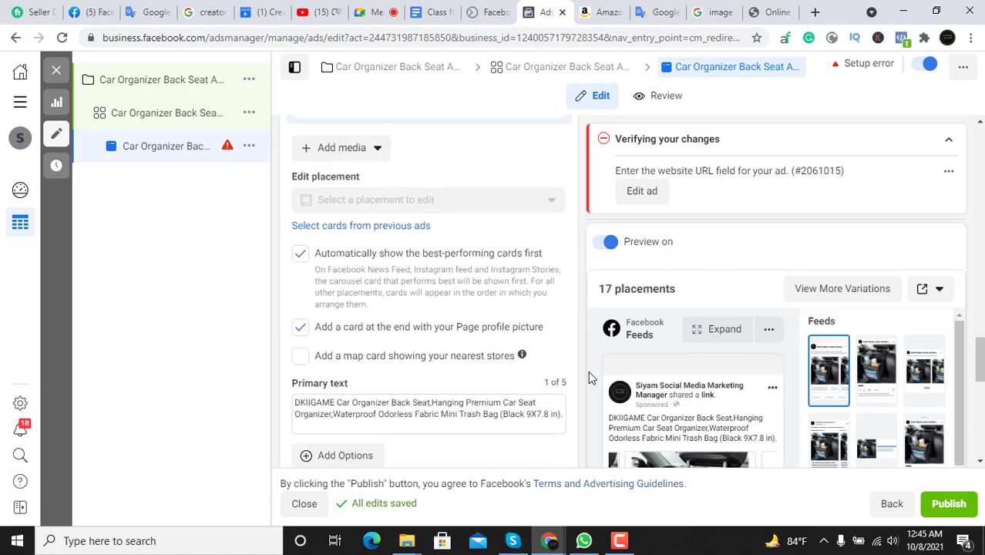
scroll(434, 301, "up", 2)
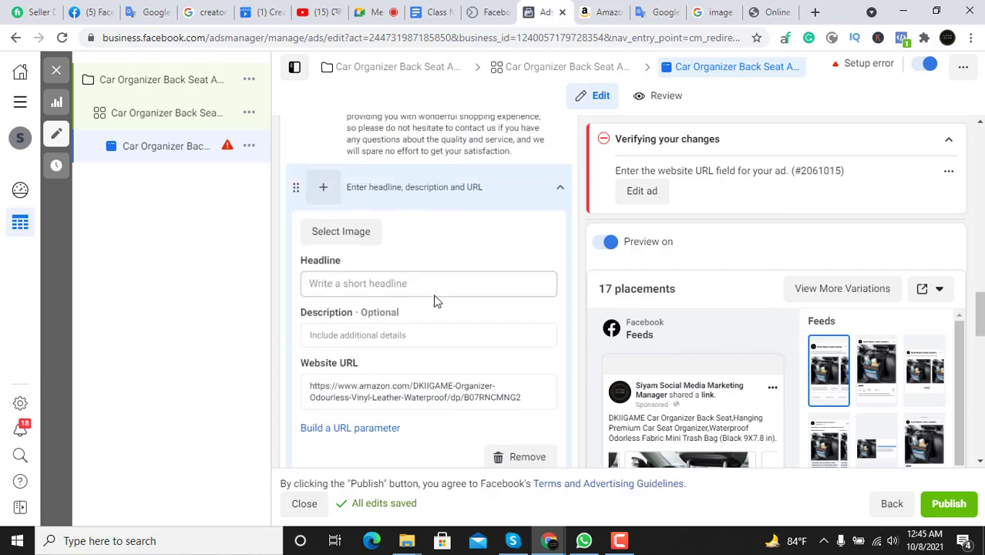
scroll(434, 301, "up", 2)
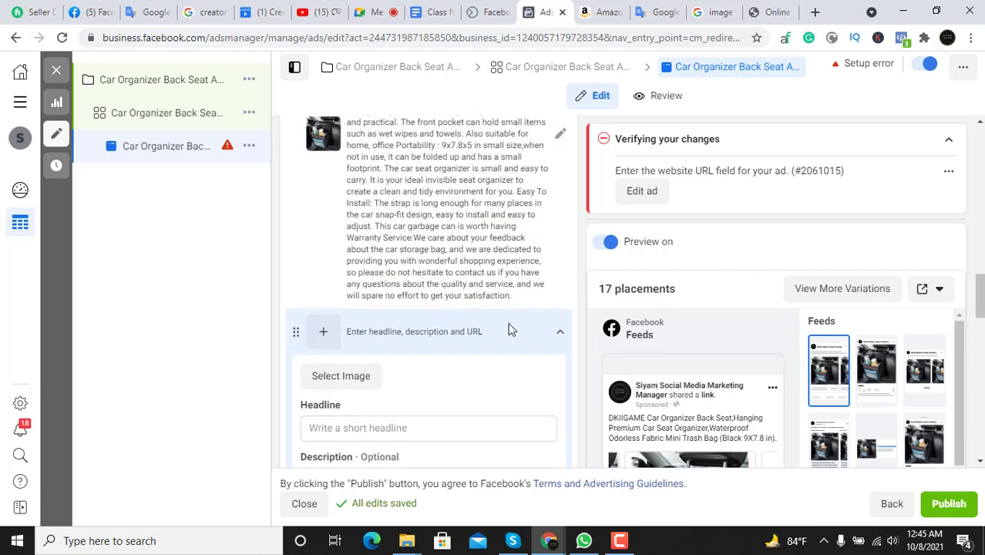
scroll(516, 341, "down", 3)
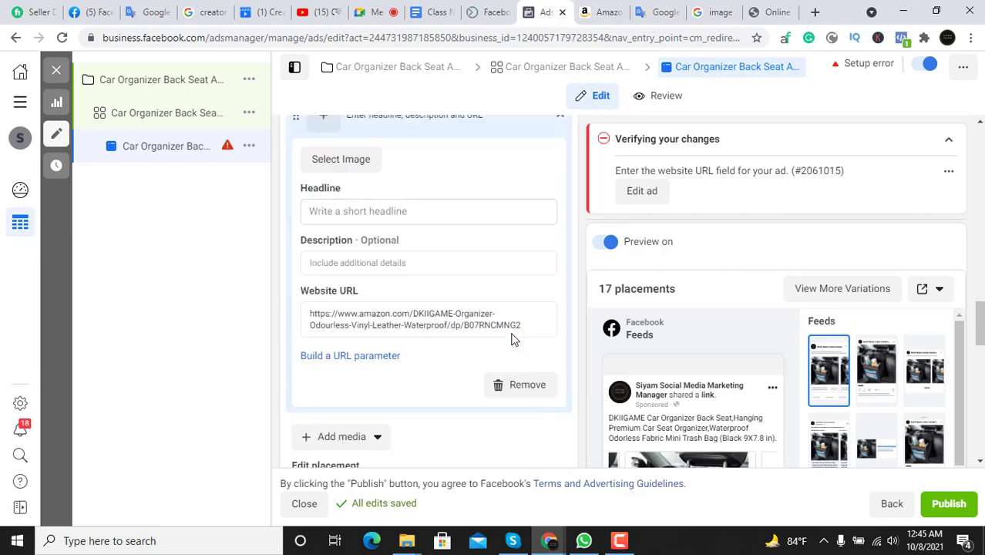
Copy the product page's Amazon URL into the ad's See more URL
scroll(512, 339, "down", 8)
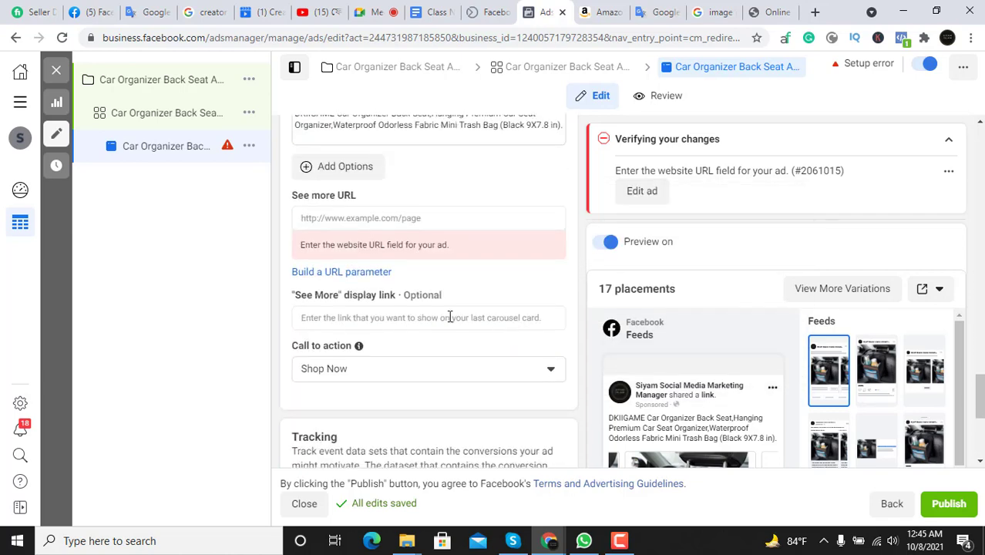
scroll(450, 317, "up", 1)
left_click(348, 293)
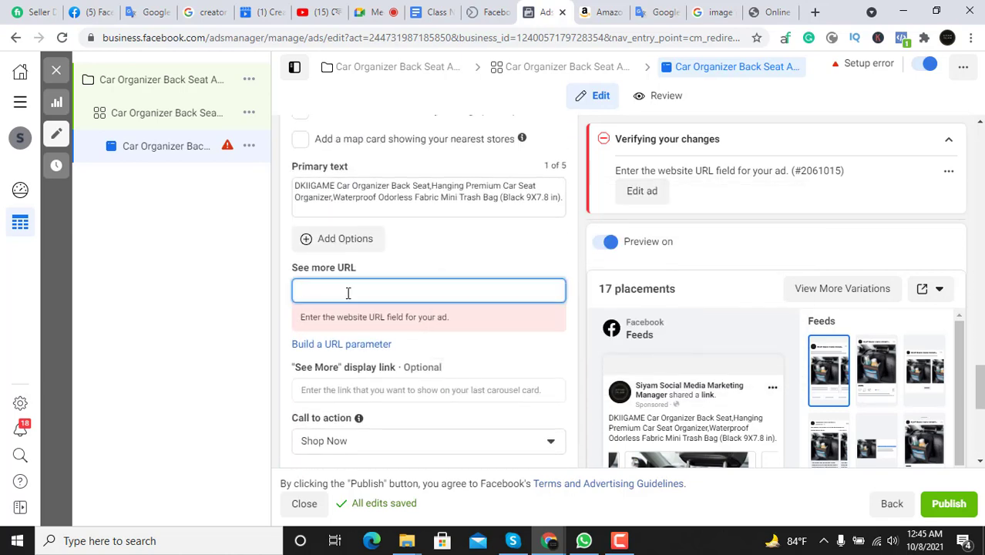
left_click(601, 12)
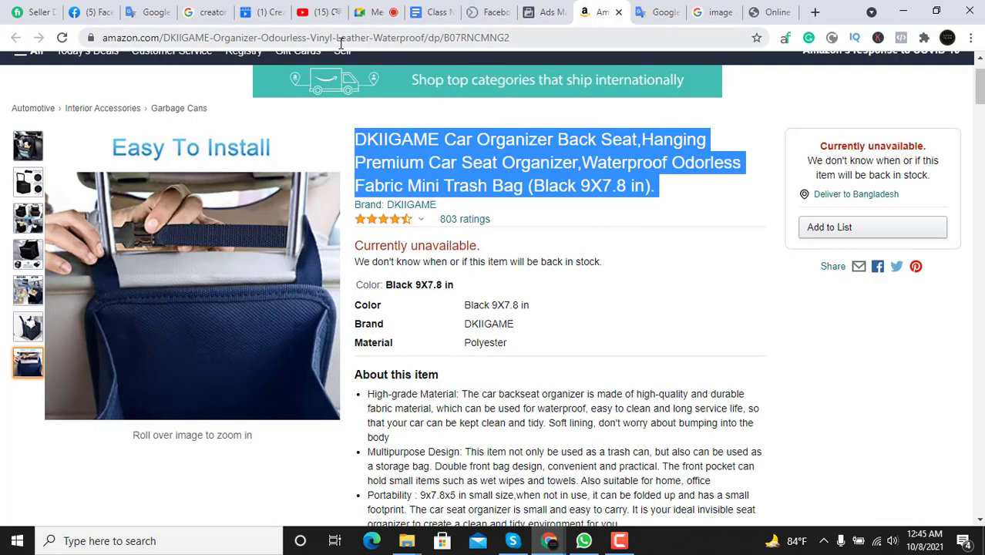
left_click(339, 38)
right_click(339, 38)
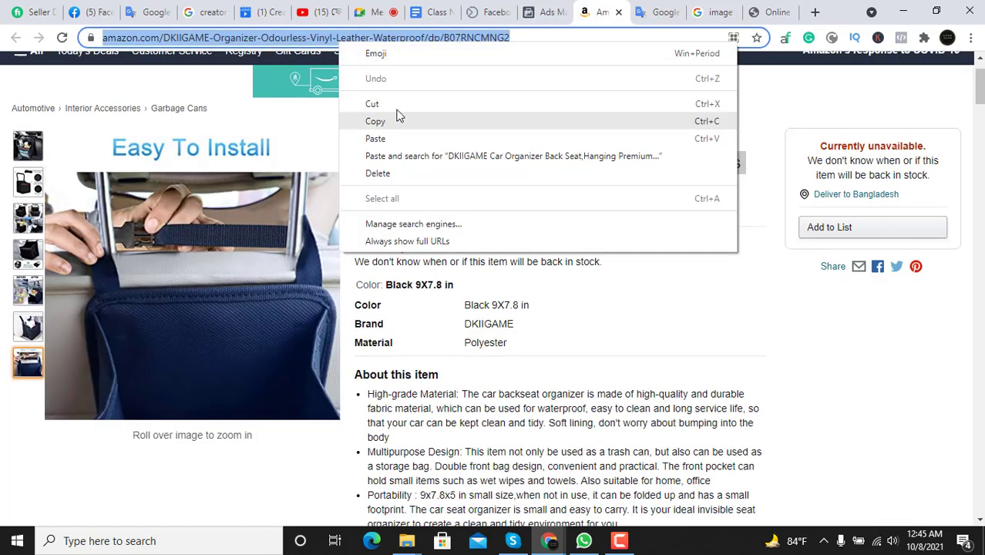
left_click(398, 115)
left_click(537, 11)
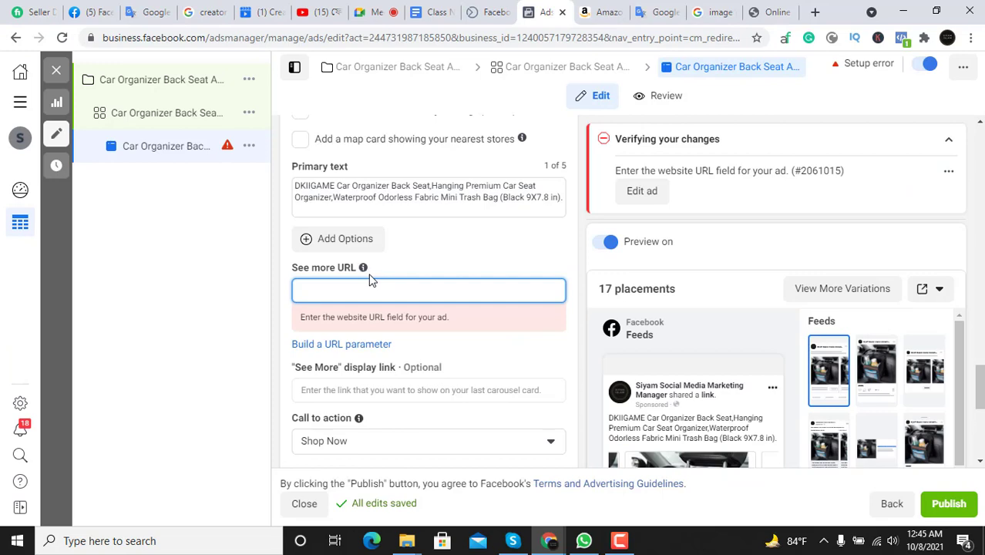
key("ctrl+v")
left_click(208, 300)
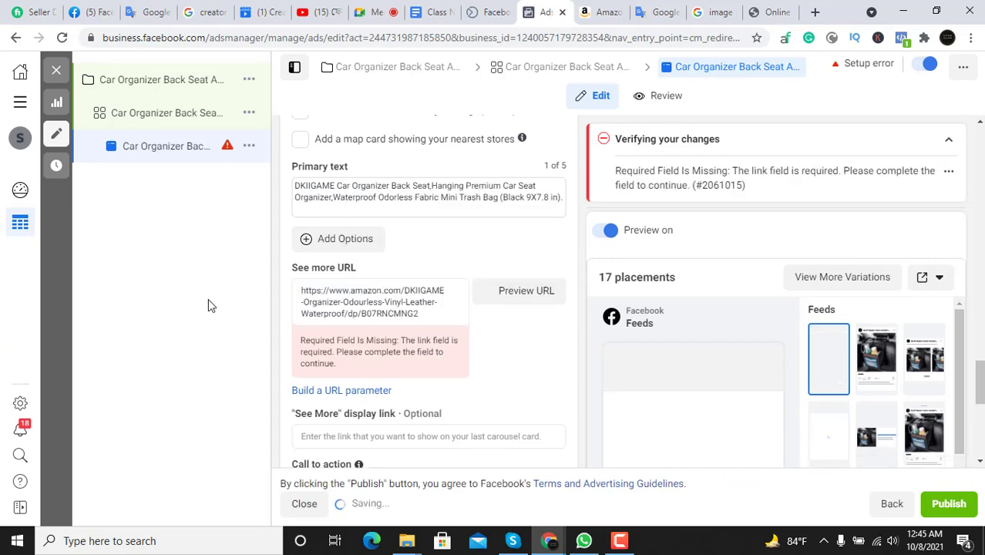
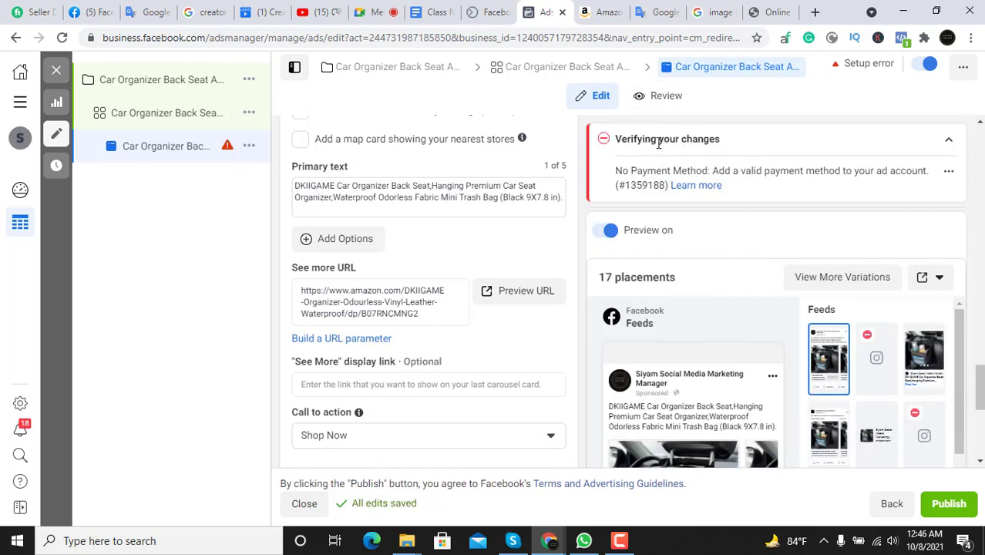
Read the verification notice about the ad account's payment method
left_click_drag(676, 138, 706, 139)
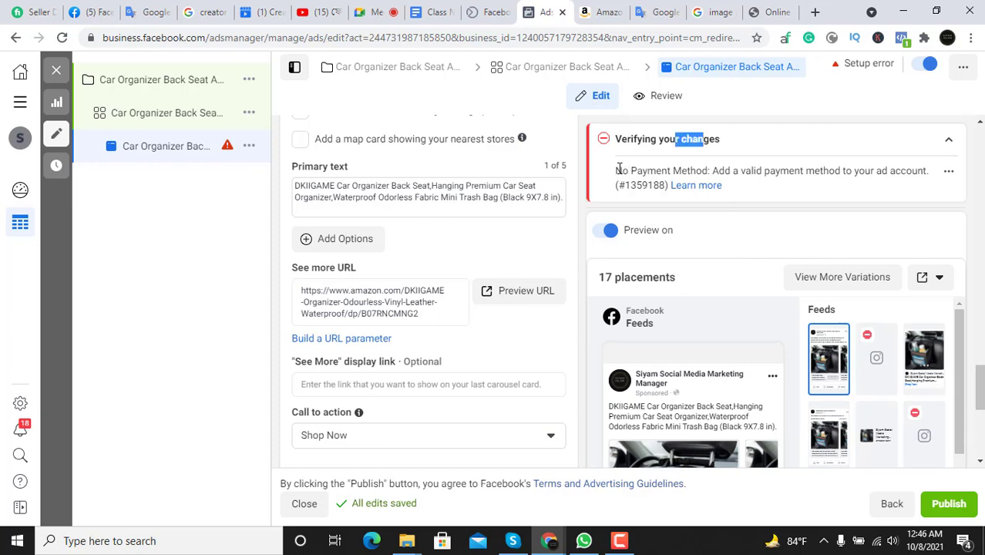
left_click_drag(617, 171, 763, 166)
left_click(765, 168)
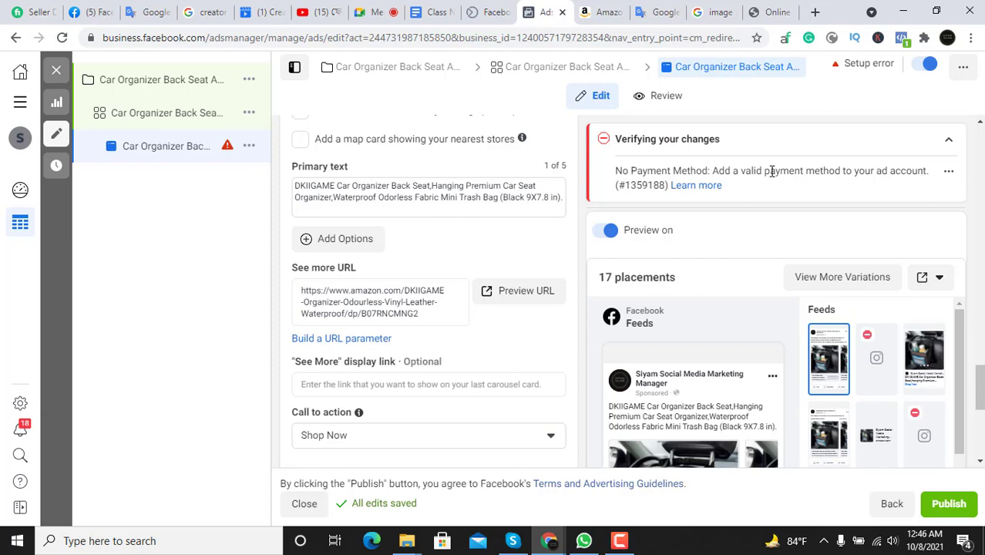
left_click_drag(732, 167, 830, 171)
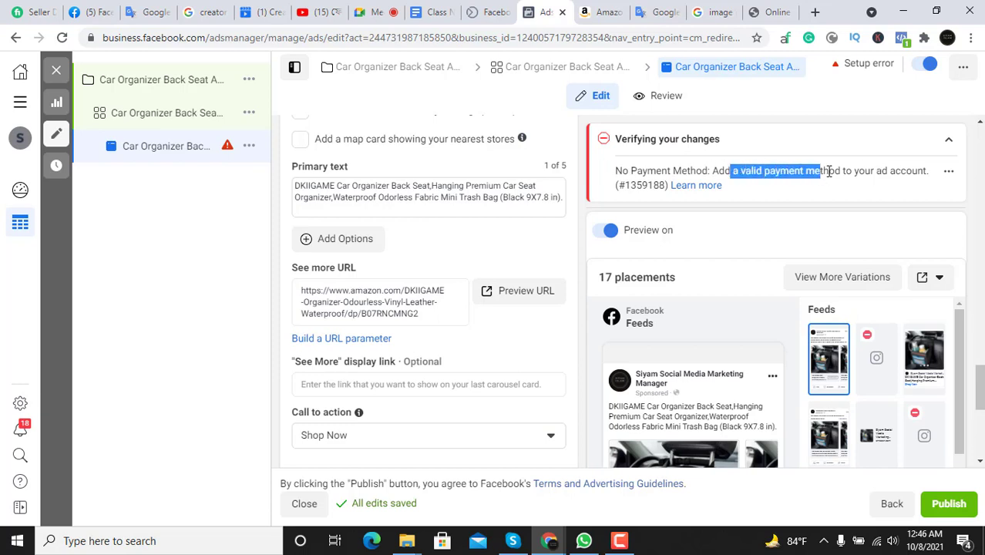
left_click(853, 170)
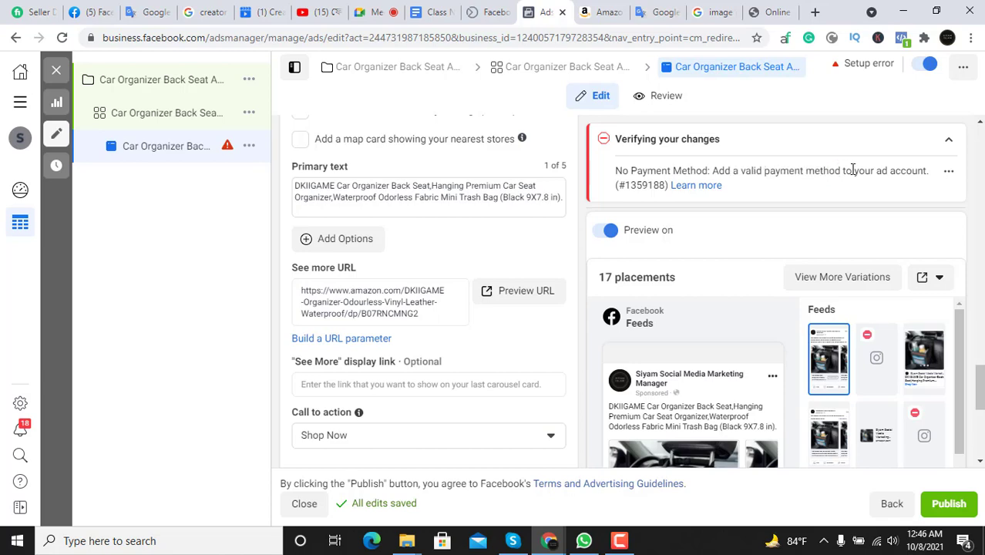
left_click_drag(704, 171, 815, 171)
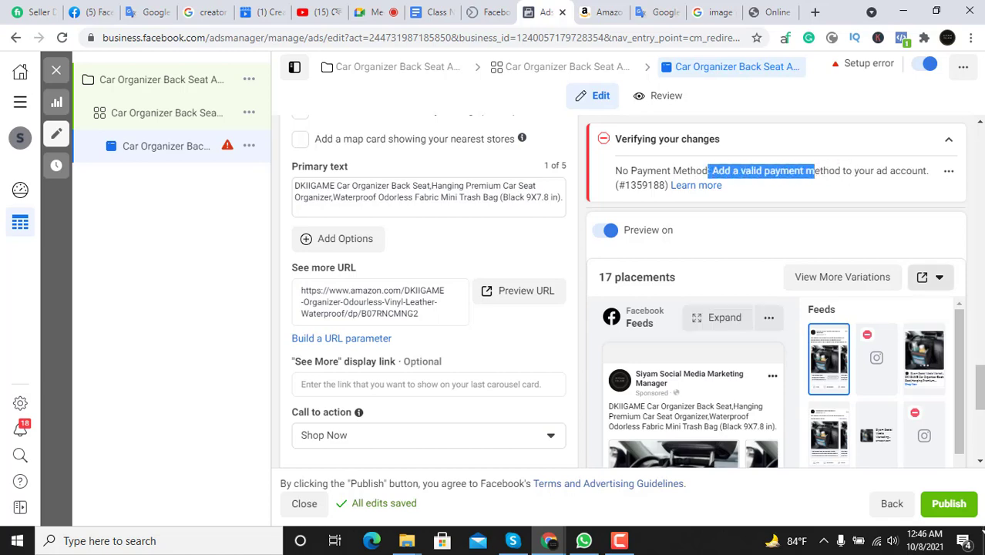
Review the ad's tracking section, name, identity and carousel format settings
scroll(475, 334, "down", 2)
scroll(475, 333, "down", 3)
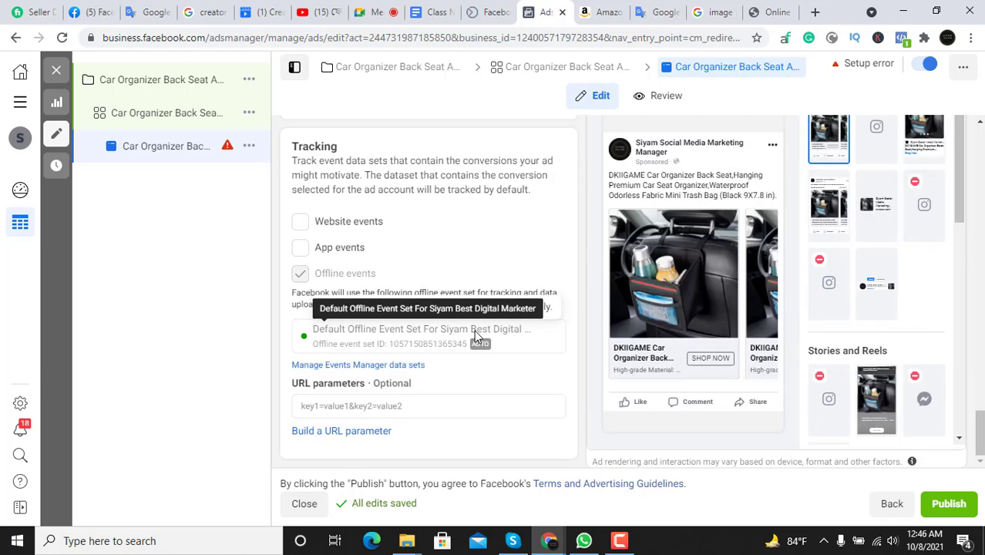
scroll(474, 329, "up", 4)
scroll(503, 328, "up", 10)
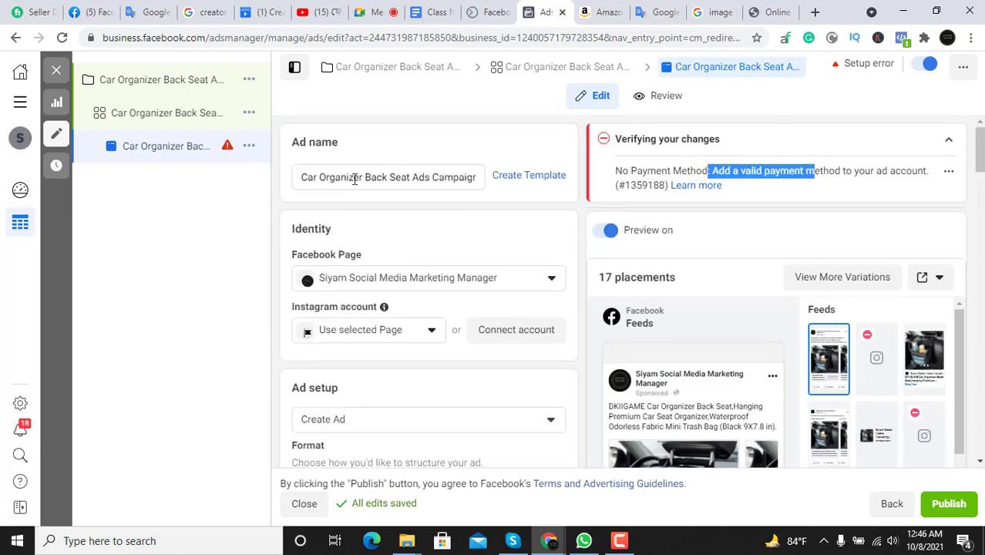
scroll(389, 264, "down", 1)
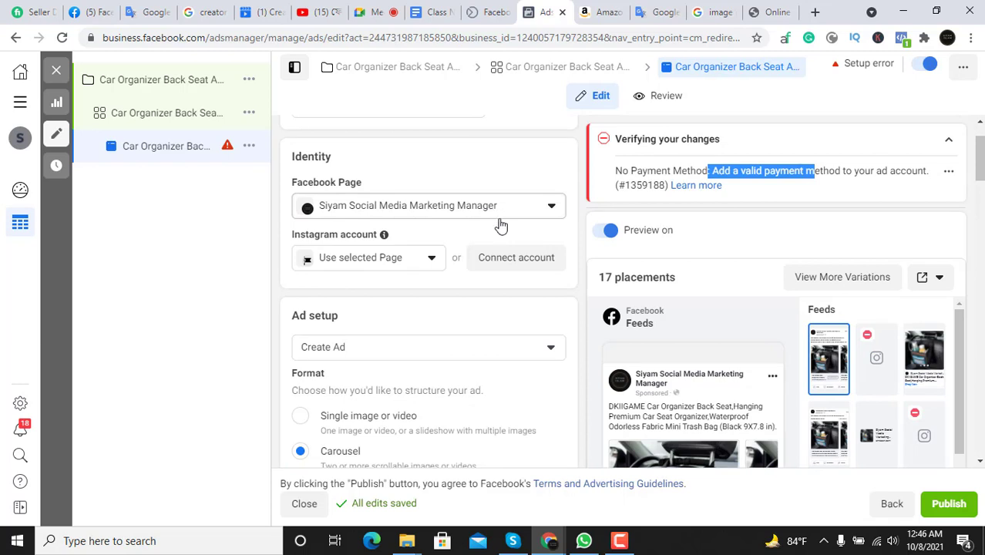
scroll(469, 291, "down", 2)
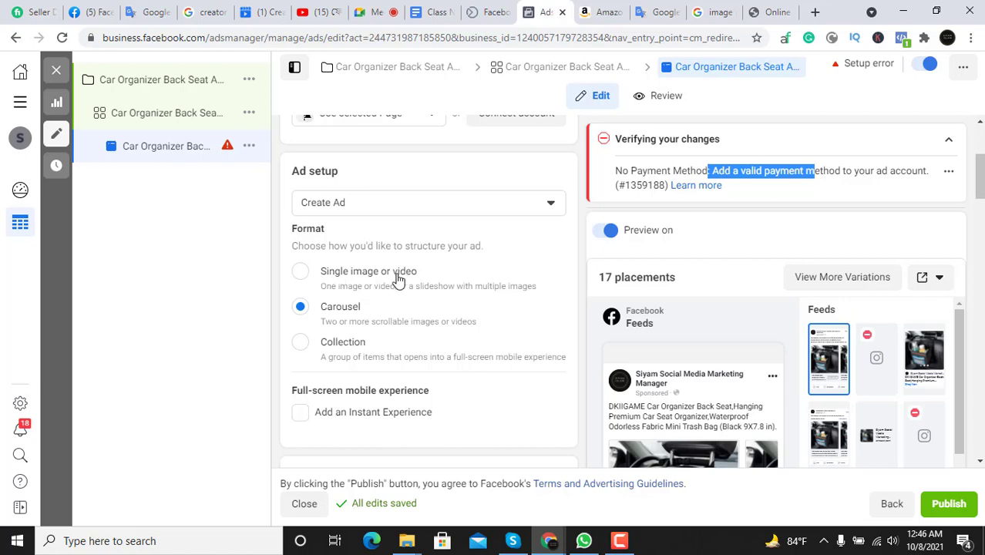
scroll(416, 283, "down", 1)
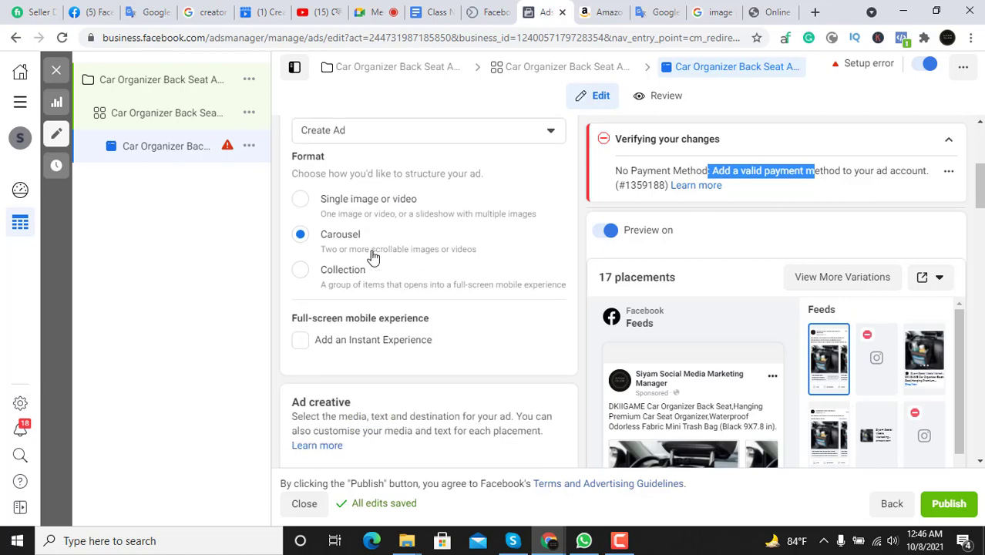
Check the Amazon product page, and review the carousel cards, empty third card, See more URL, call to action and tracking section
left_click(585, 11)
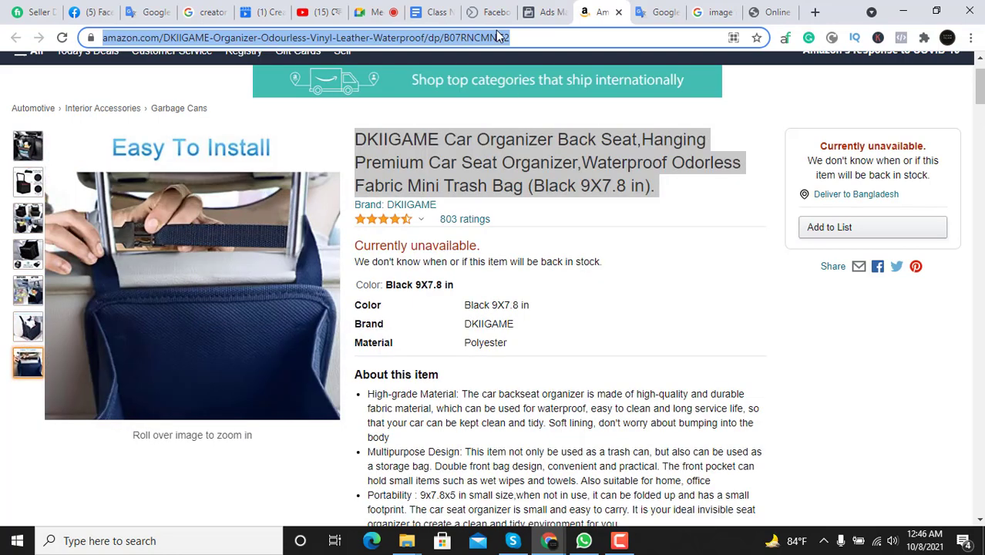
left_click(543, 12)
scroll(431, 270, "down", 4)
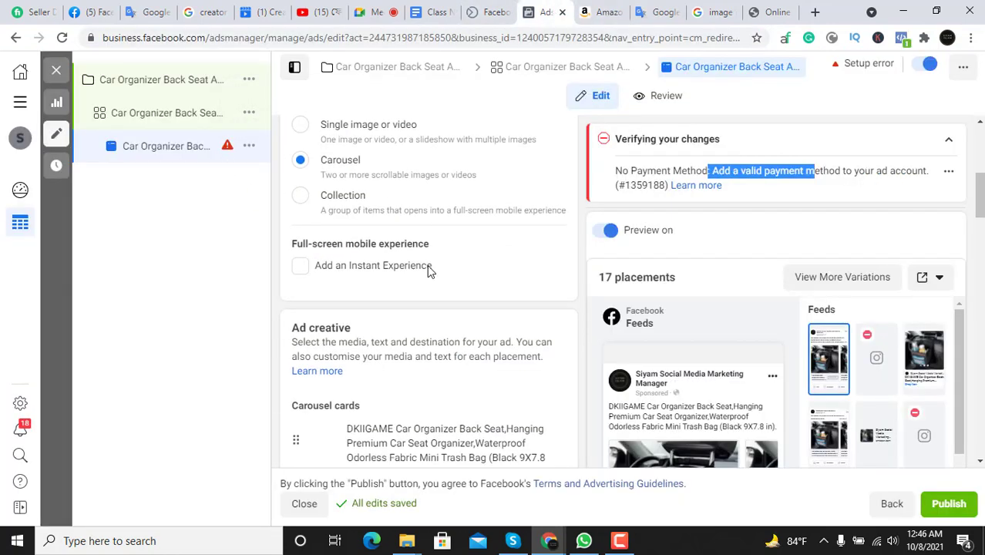
scroll(400, 313, "down", 10)
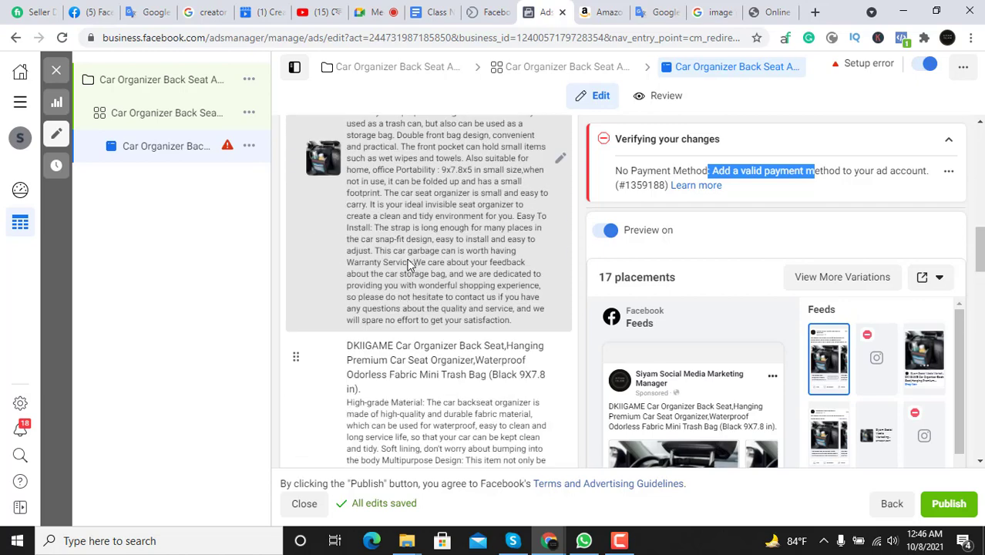
scroll(402, 262, "up", 2)
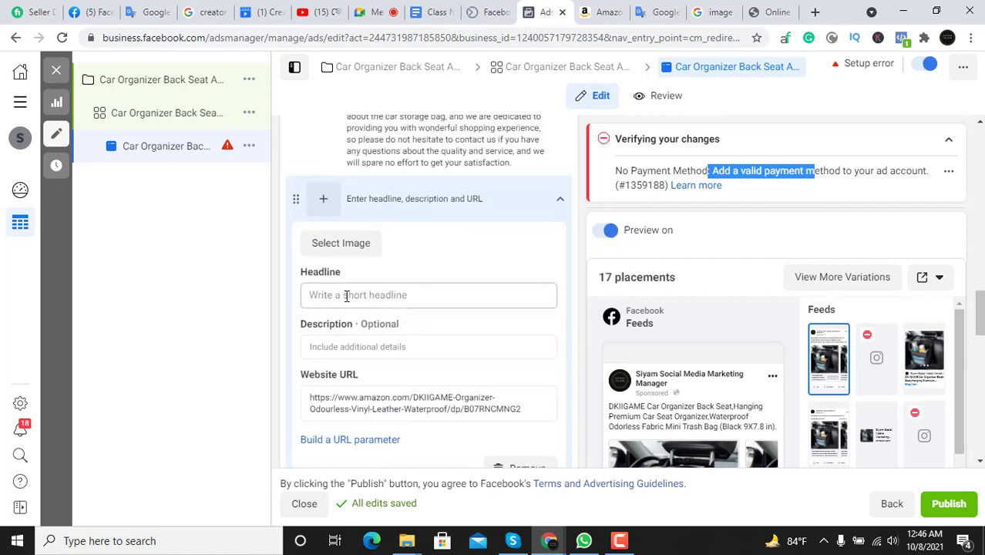
scroll(424, 293, "down", 1)
scroll(359, 293, "up", 1)
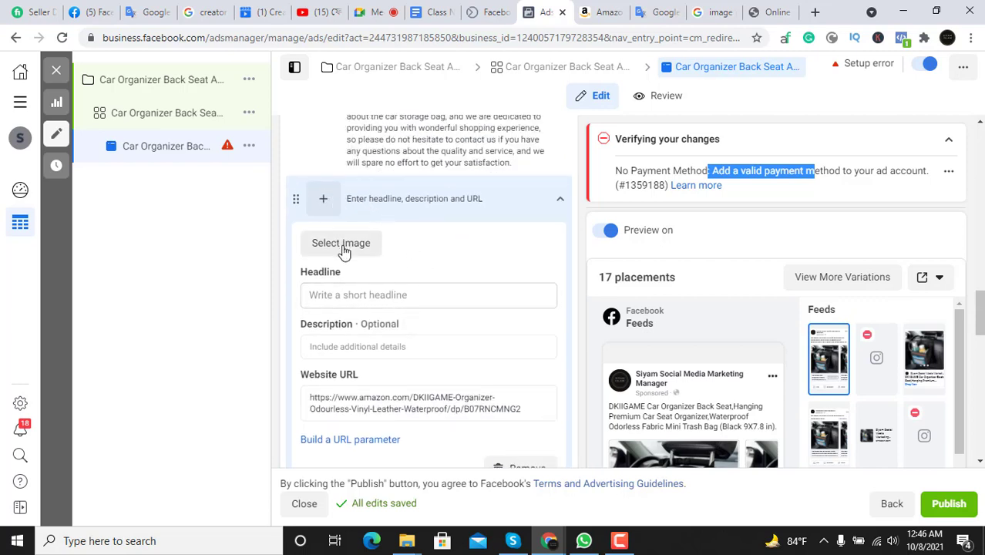
scroll(417, 309, "down", 6)
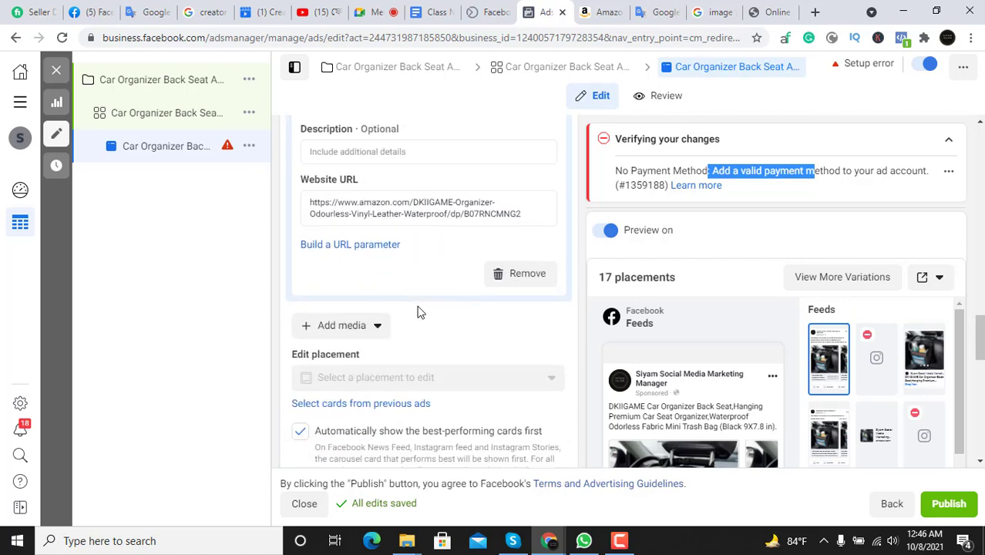
scroll(393, 288, "down", 2)
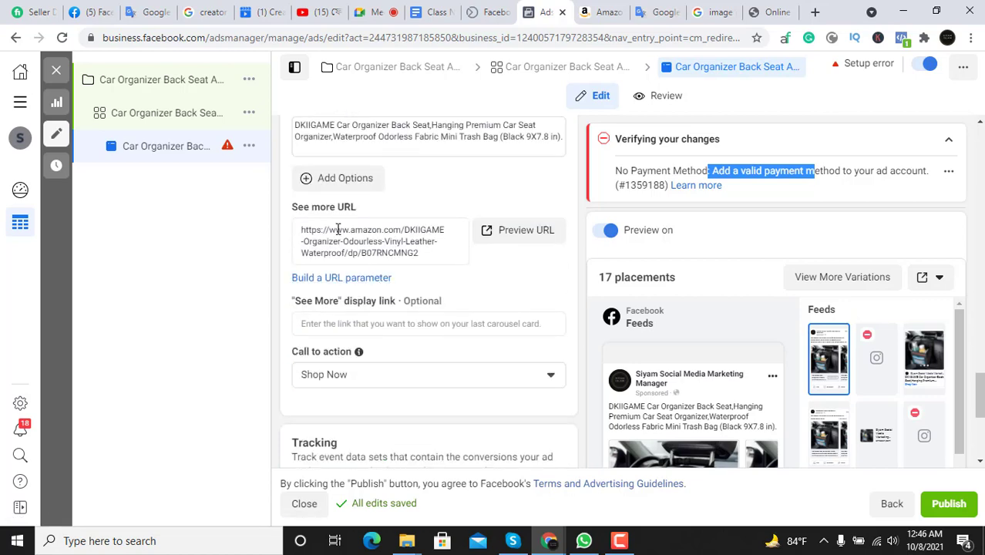
left_click(383, 248)
scroll(351, 304, "down", 2)
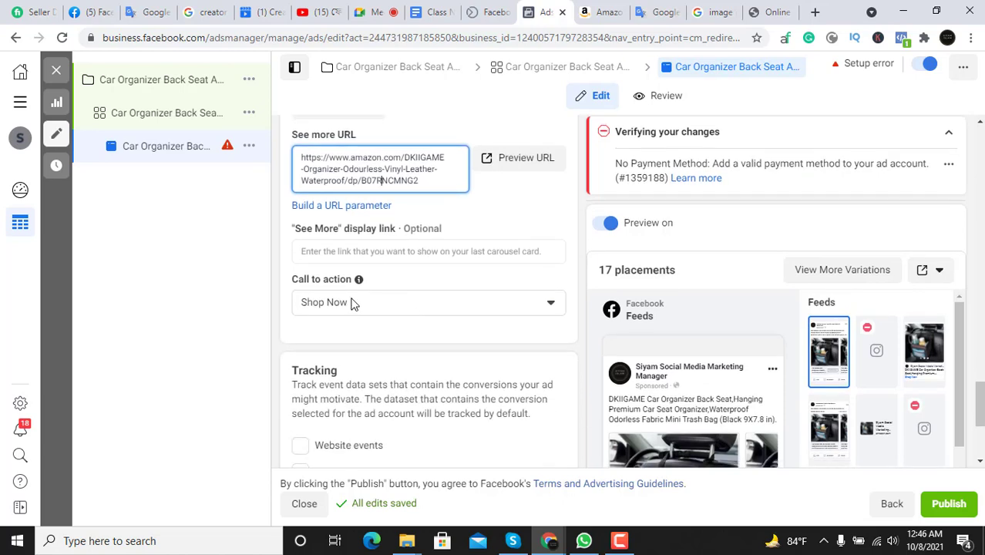
scroll(466, 307, "down", 2)
scroll(486, 288, "down", 1)
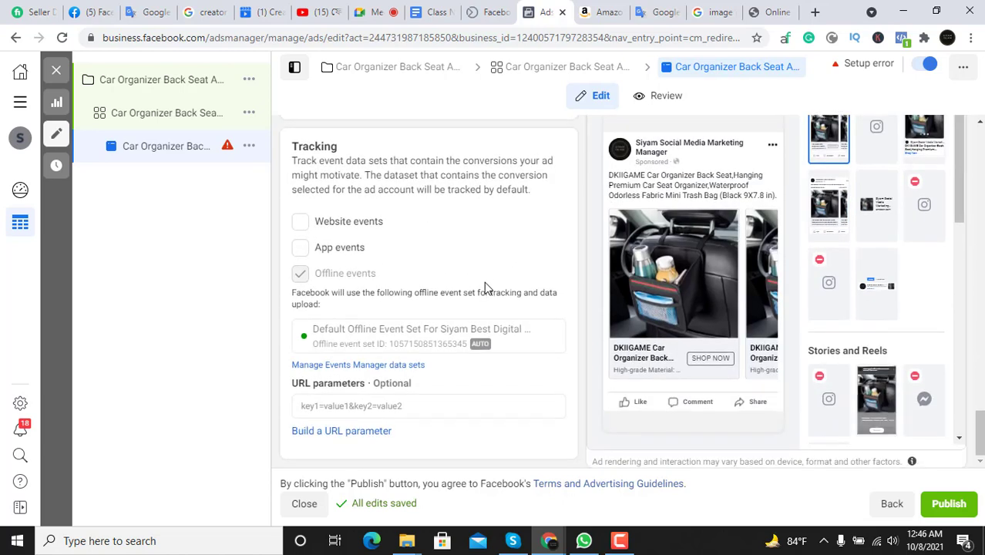
scroll(563, 323, "up", 20)
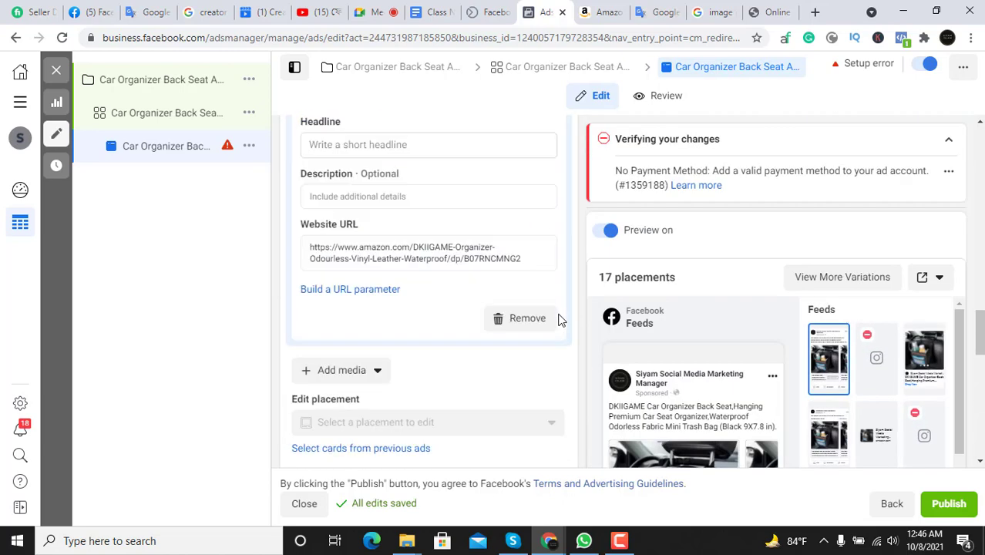
Try to publish the ad, saving Bangladesh, US Dollar and Dhaka Time as location and currency, and close the payment information form
left_click(961, 510)
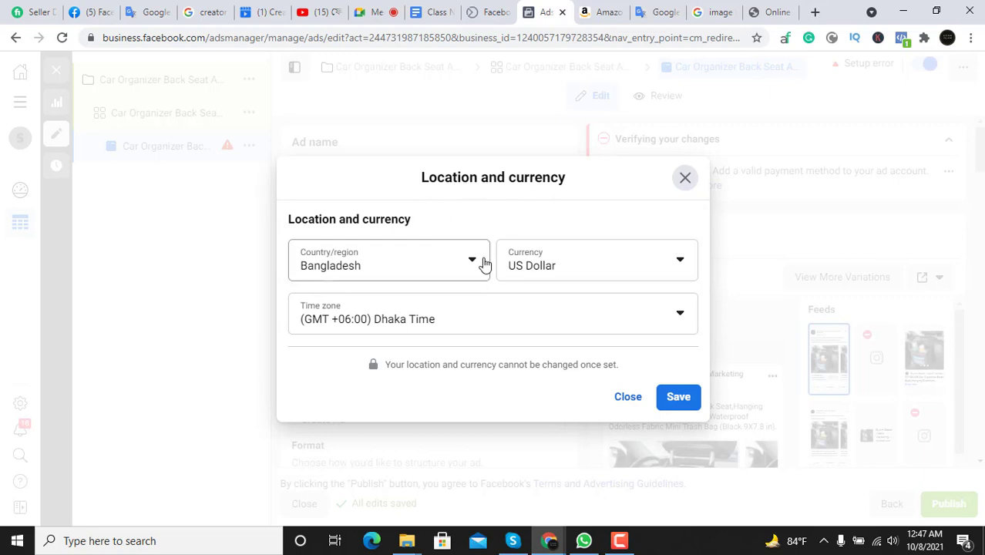
left_click(681, 398)
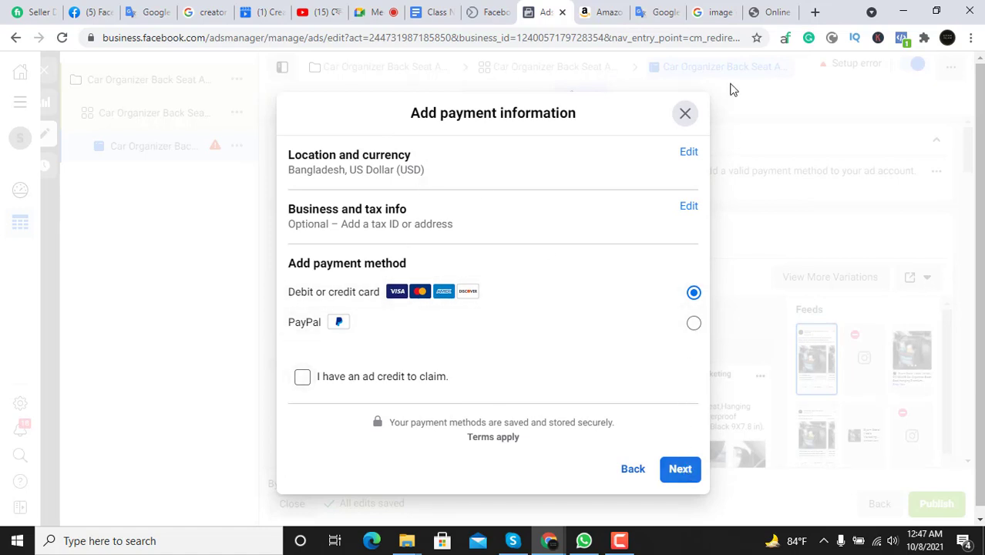
left_click(686, 114)
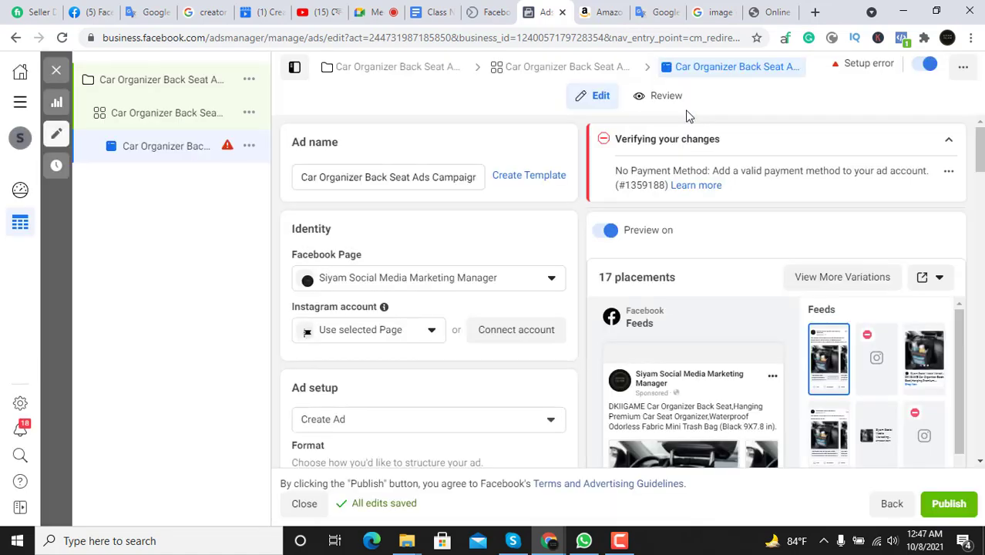
Browse the carousel cards in the Facebook Feeds preview up to the closing Page card and back, and review the ad form
scroll(524, 292, "down", 8)
scroll(531, 301, "down", 15)
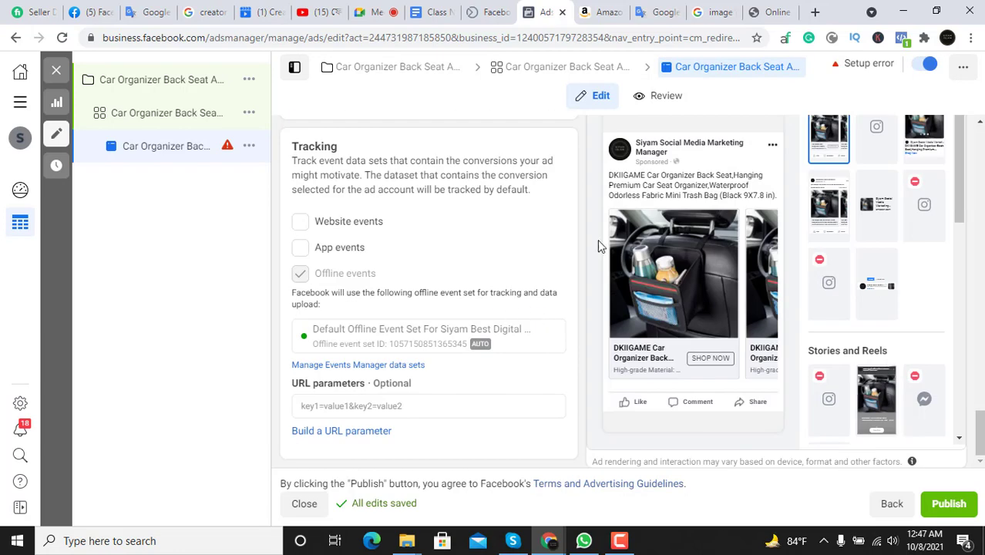
left_click(766, 286)
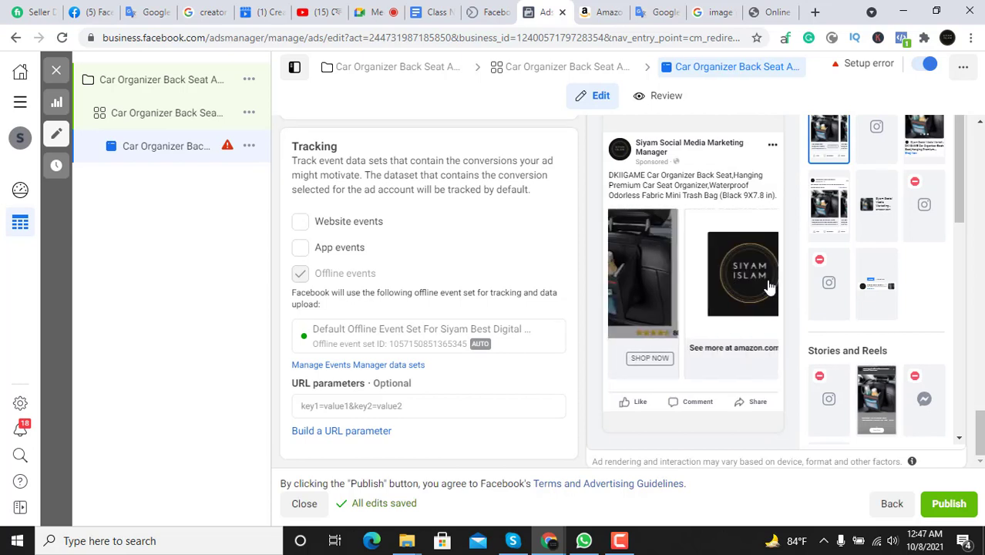
left_click(626, 306)
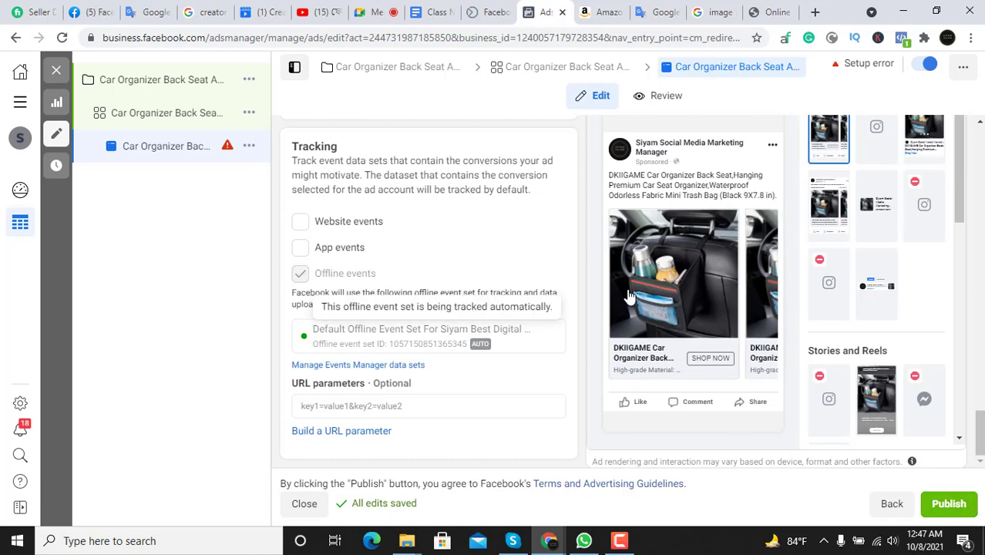
scroll(574, 323, "up", 10)
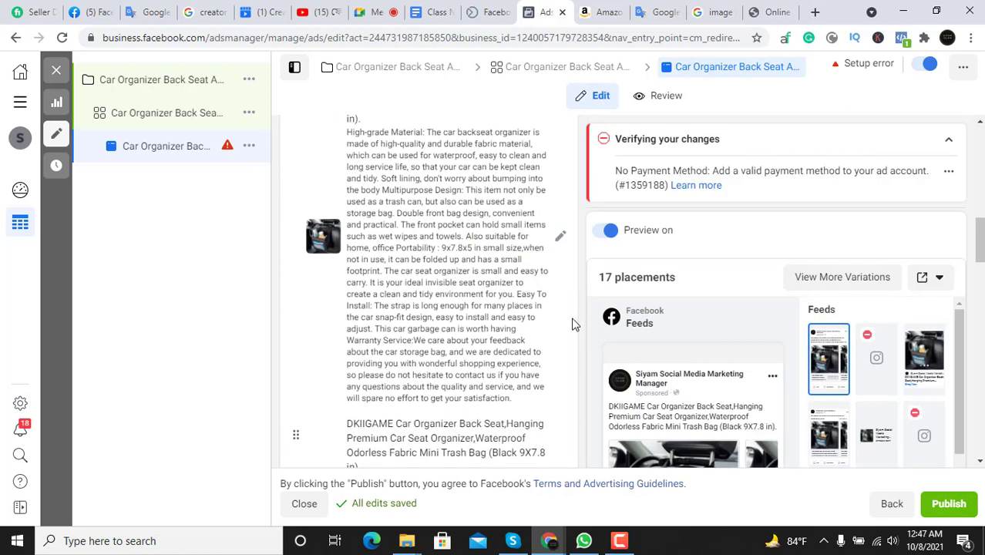
scroll(572, 324, "up", 10)
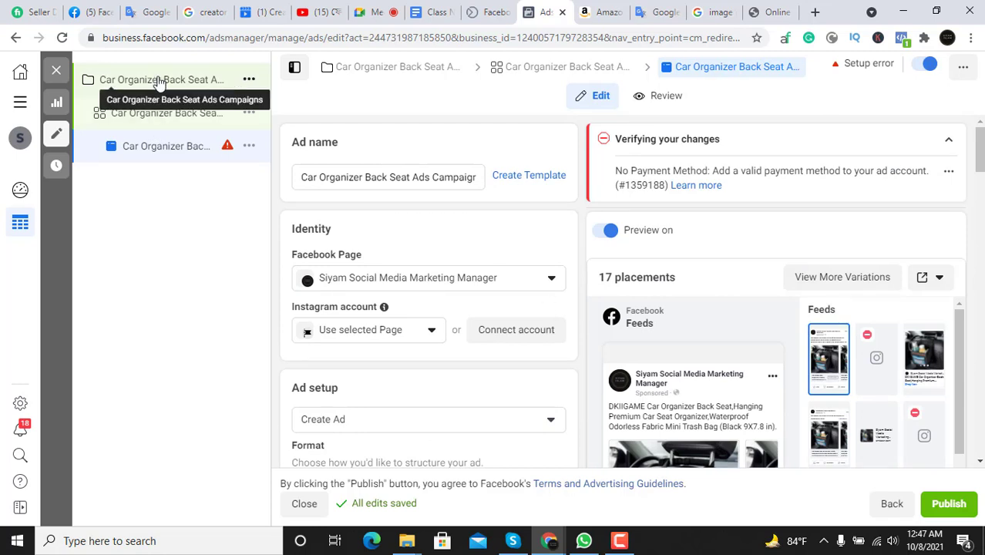
Leave the ad editor and return to the Ads Manager campaigns list
left_click(20, 102)
left_click(93, 135)
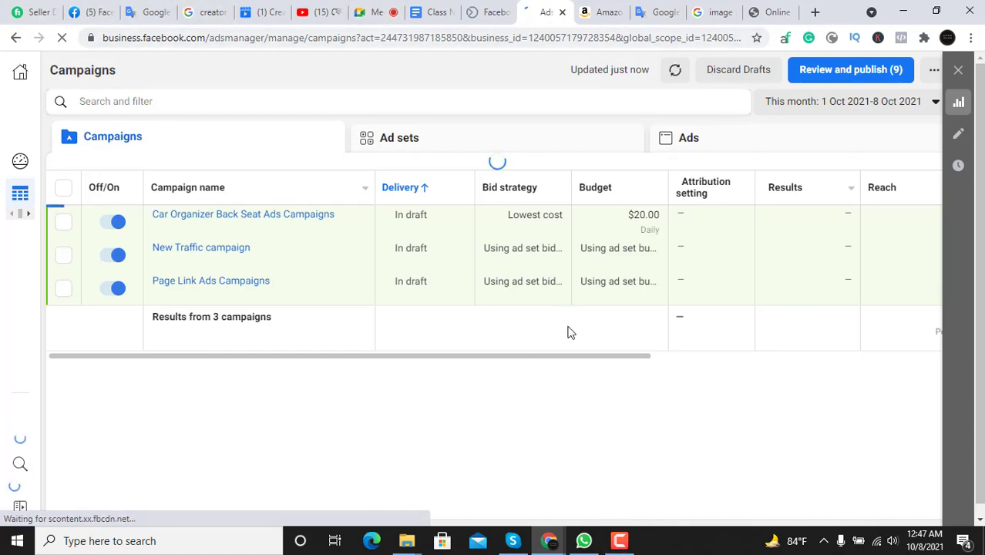
left_click(619, 540)
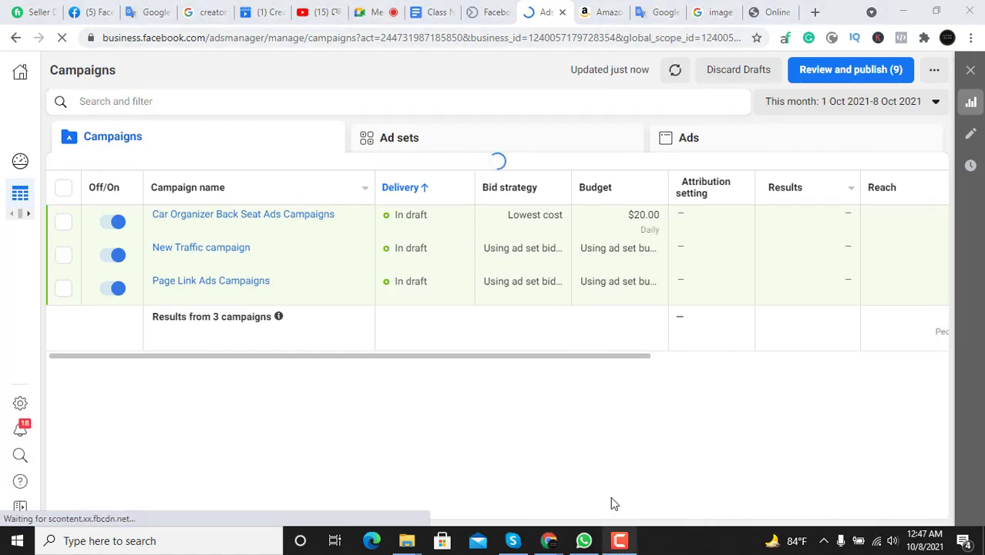